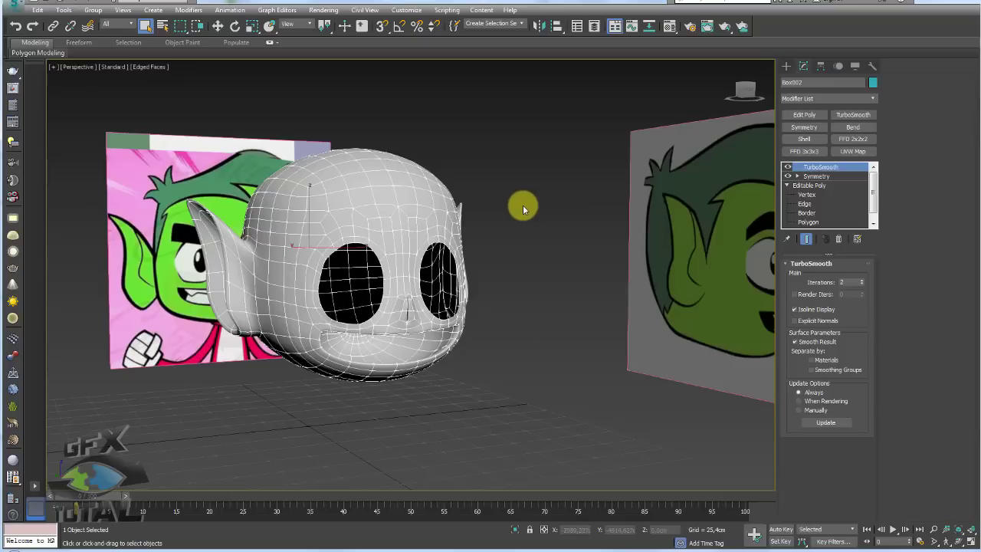
Step: Select the reference planes and the head mesh, then frame and orbit to inspect the head
scroll(523, 204, "down", 5)
middle_click_drag(538, 215, 600, 215, "alt")
left_click(524, 107)
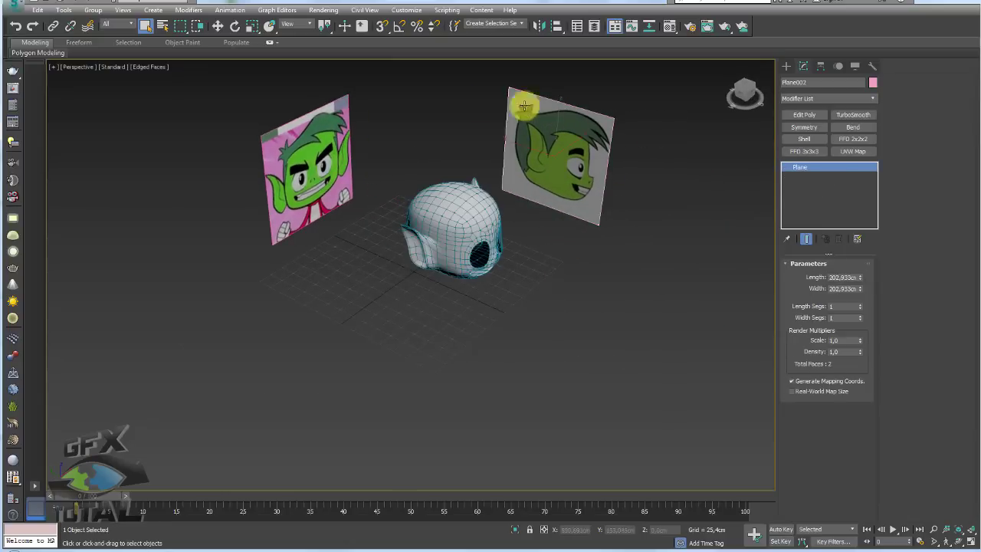
left_click(351, 115)
middle_click_drag(445, 196, 273, 277, "alt")
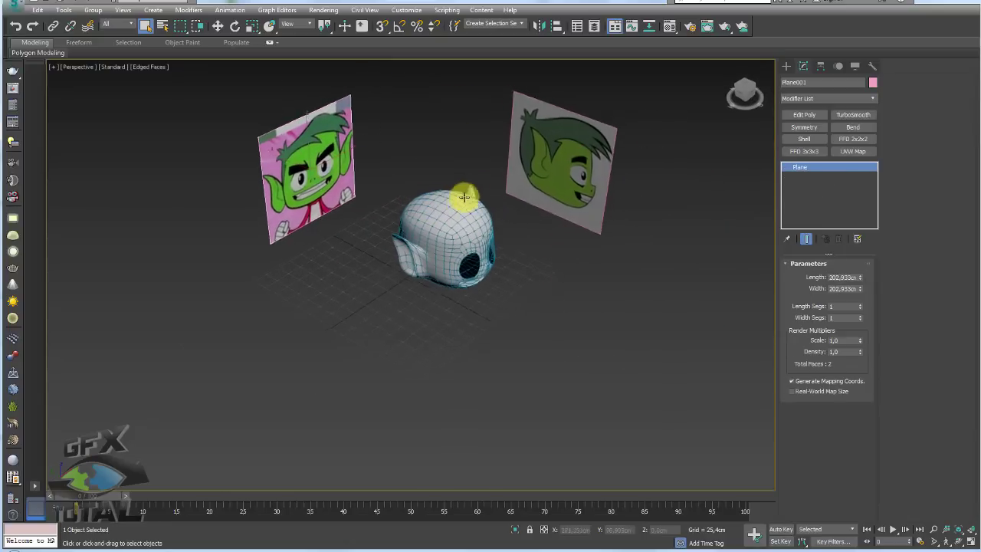
left_click(394, 350)
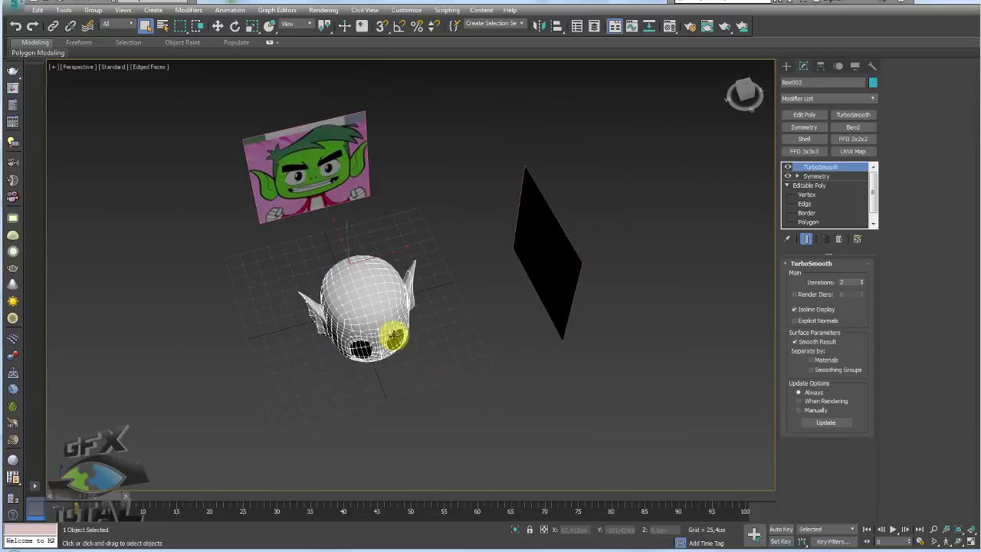
key("z")
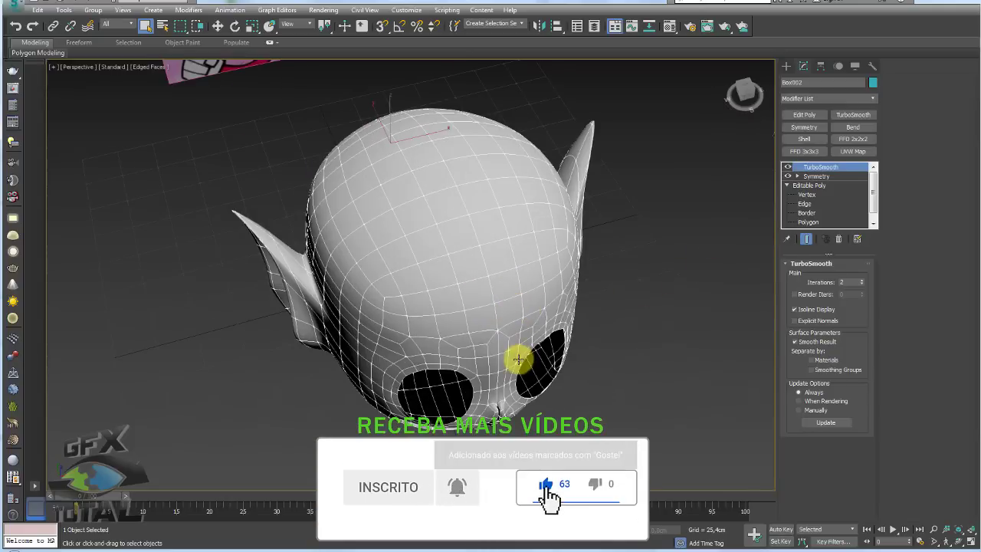
middle_click_drag(519, 357, 497, 291, "alt")
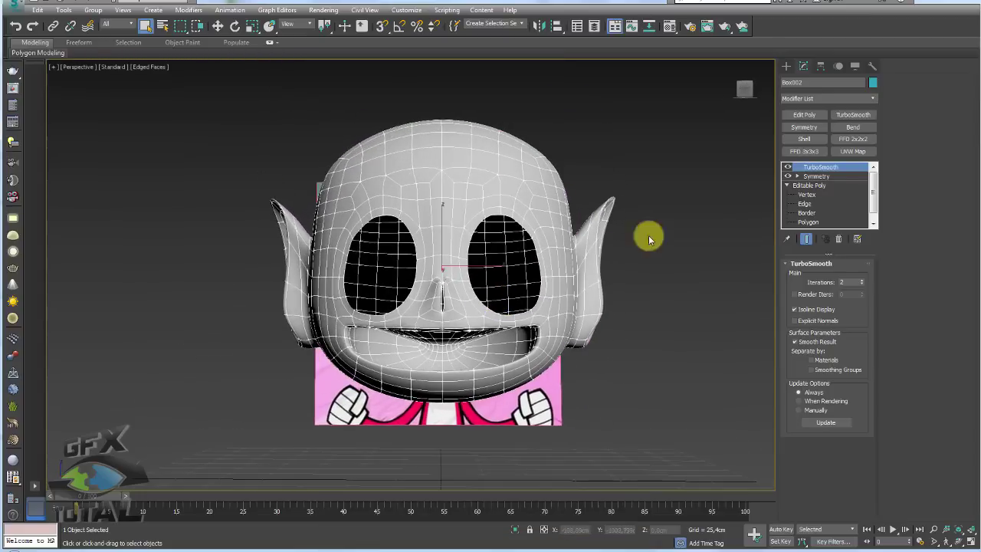
middle_click_drag(440, 202, 560, 377, "alt")
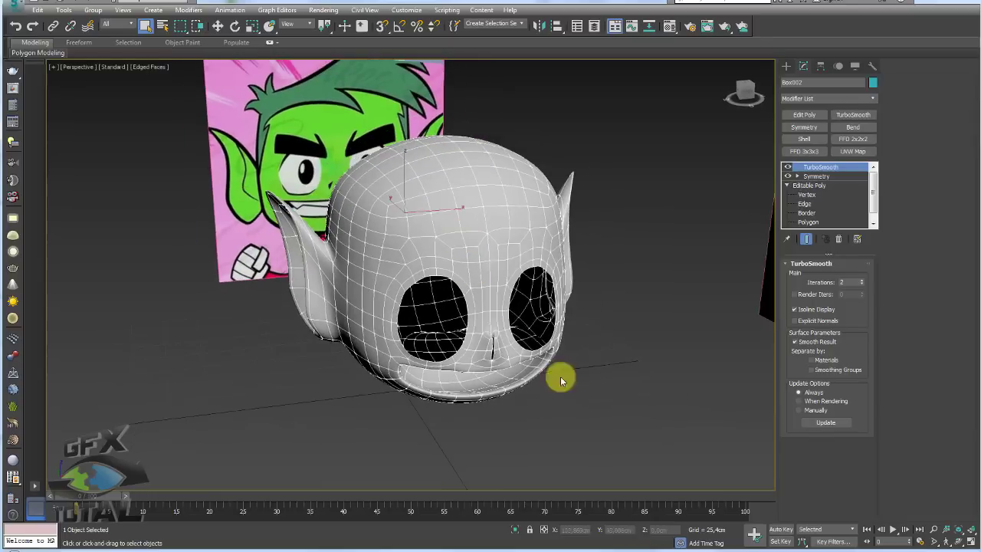
middle_click_drag(621, 232, 603, 258, "alt")
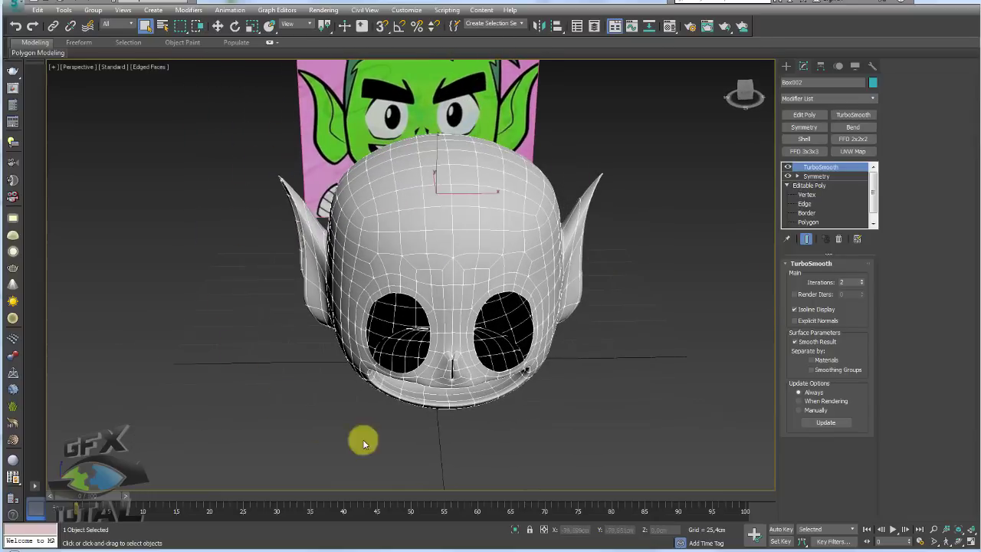
Step: Inspect the half head's polygons with Symmetry off, then restore Symmetry and smoothing
scroll(466, 383, "up", 5)
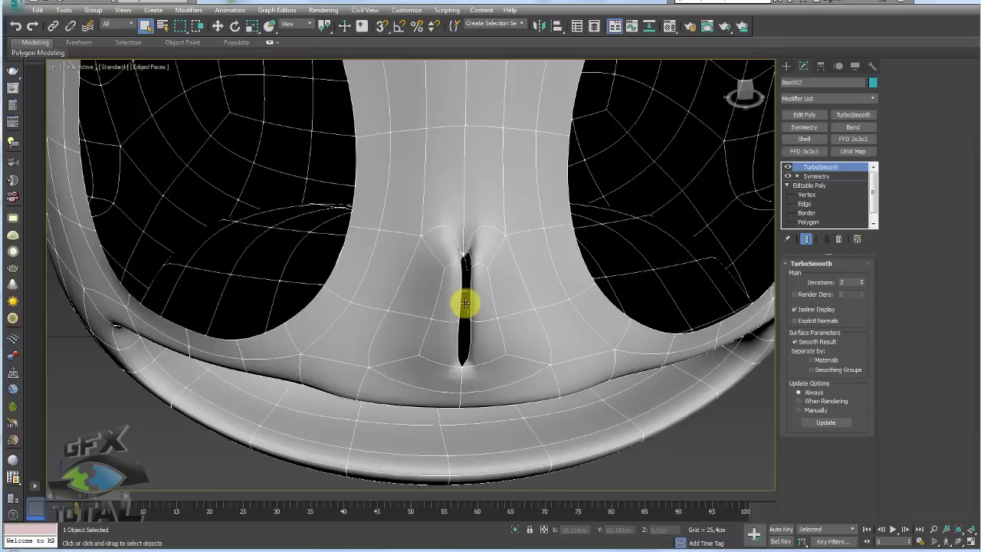
scroll(464, 337, "down", 1)
scroll(461, 341, "down", 5)
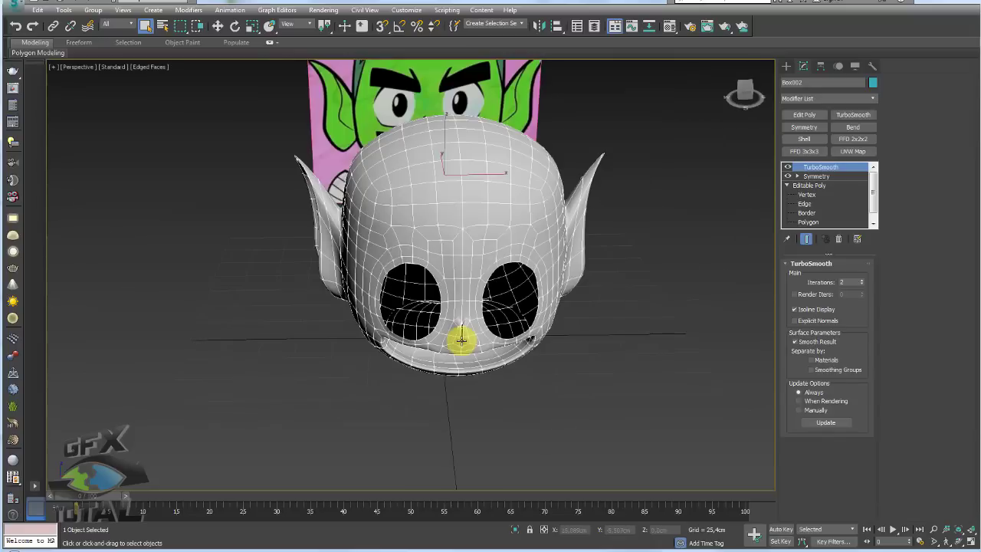
left_click(790, 176)
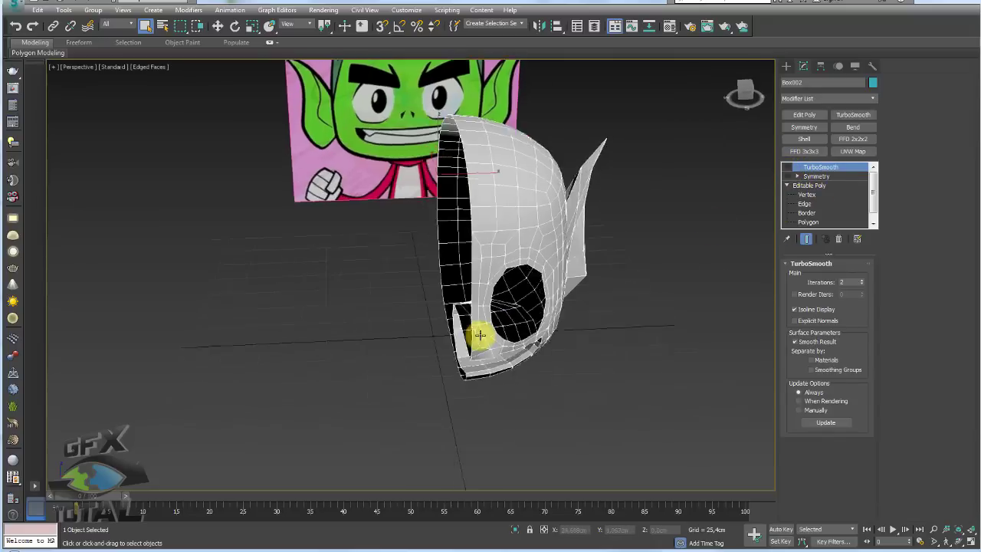
middle_click_drag(473, 332, 613, 293, "alt")
scroll(613, 292, "up", 3)
scroll(657, 280, "up", 3)
scroll(608, 324, "up", 3)
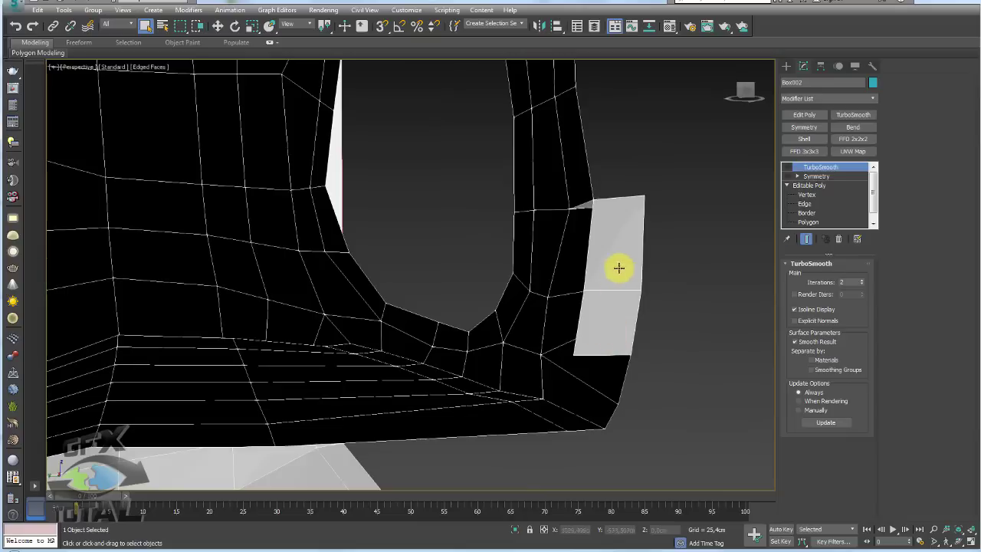
left_click(812, 222)
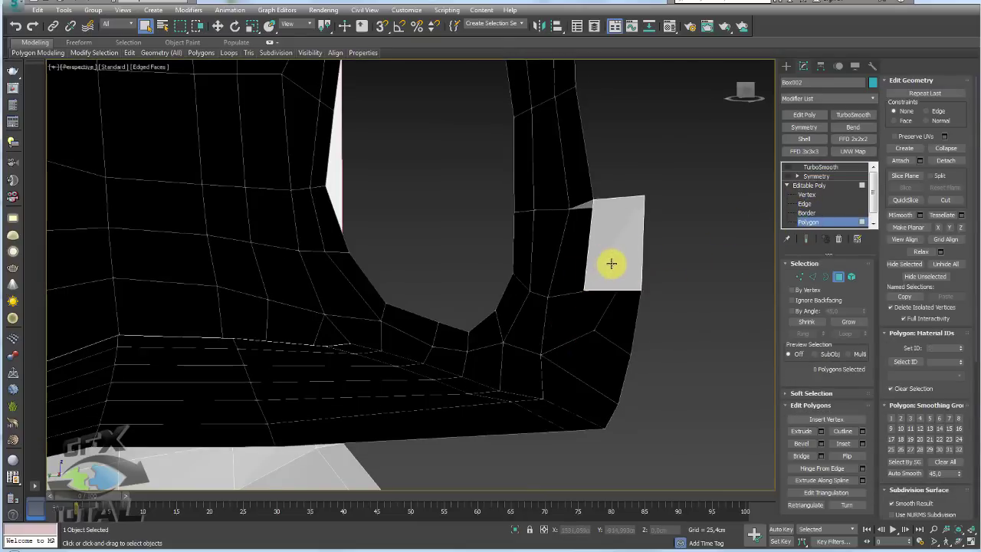
left_click(810, 186)
left_click(814, 175)
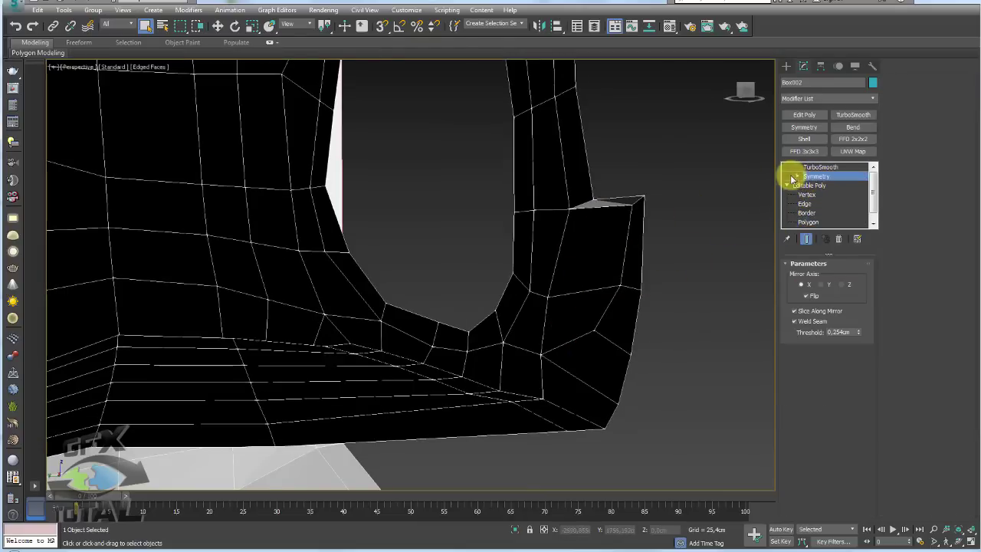
left_click(811, 167)
Step: Shift-drag a clone of the head, then delete the copy via the quad menu
scroll(605, 212, "down", 5)
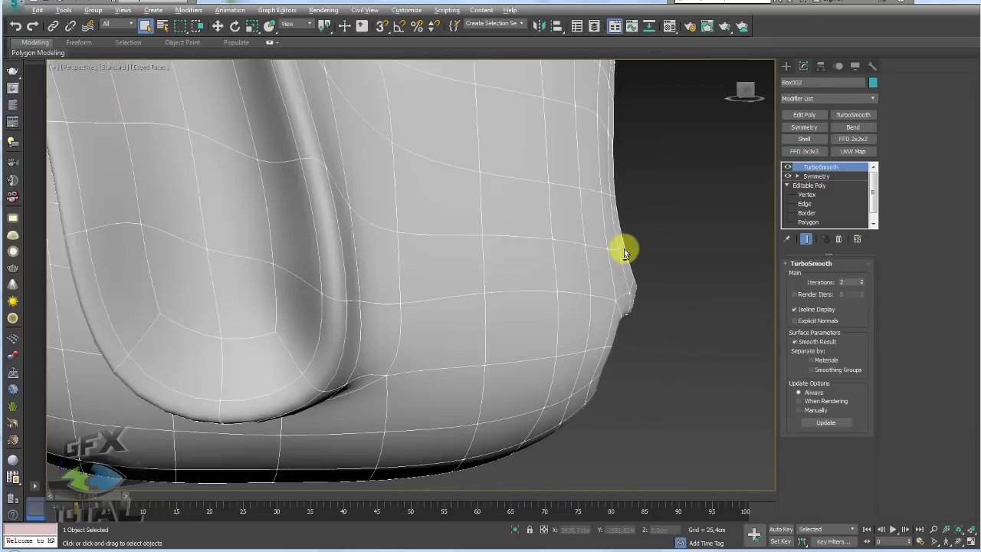
mouse_move(624, 252)
middle_mouse_down("alt")
mouse_move(501, 263)
mouse_move(434, 305)
mouse_move(562, 319)
mouse_move(545, 352)
mouse_move(545, 340)
mouse_move(571, 350)
middle_mouse_up("alt")
scroll(447, 267, "up", 3)
scroll(419, 317, "up", 3)
scroll(418, 317, "down", 3)
scroll(496, 318, "down", 3)
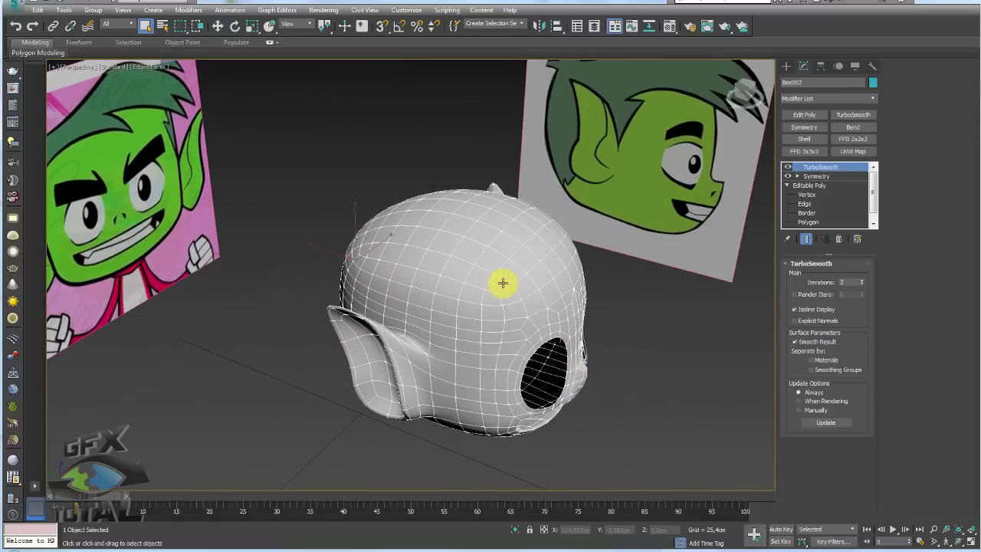
mouse_move(643, 300)
middle_mouse_down("alt")
mouse_move(631, 345)
mouse_move(539, 340)
middle_mouse_up("alt")
scroll(539, 340, "down", 5)
key("w")
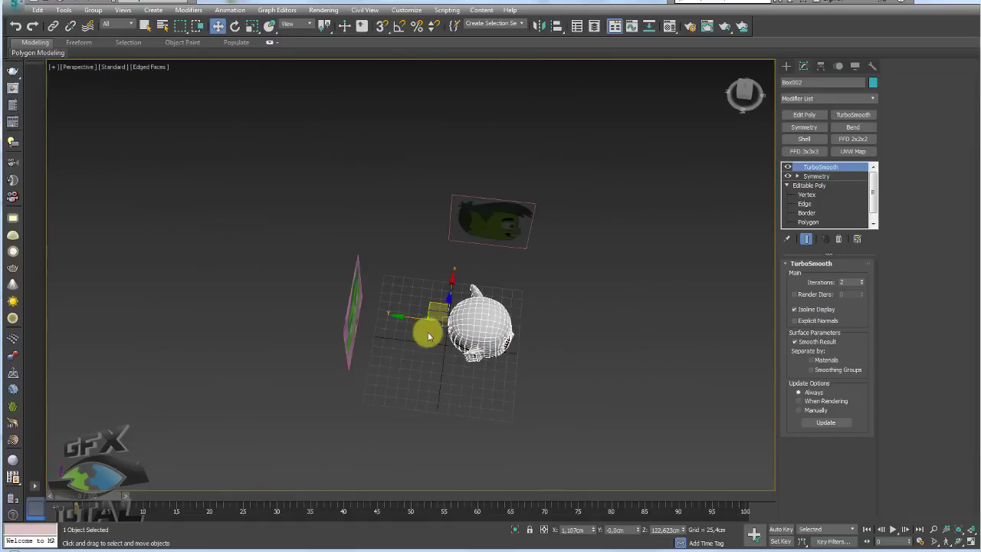
left_click_drag(408, 321, 524, 334, "shift")
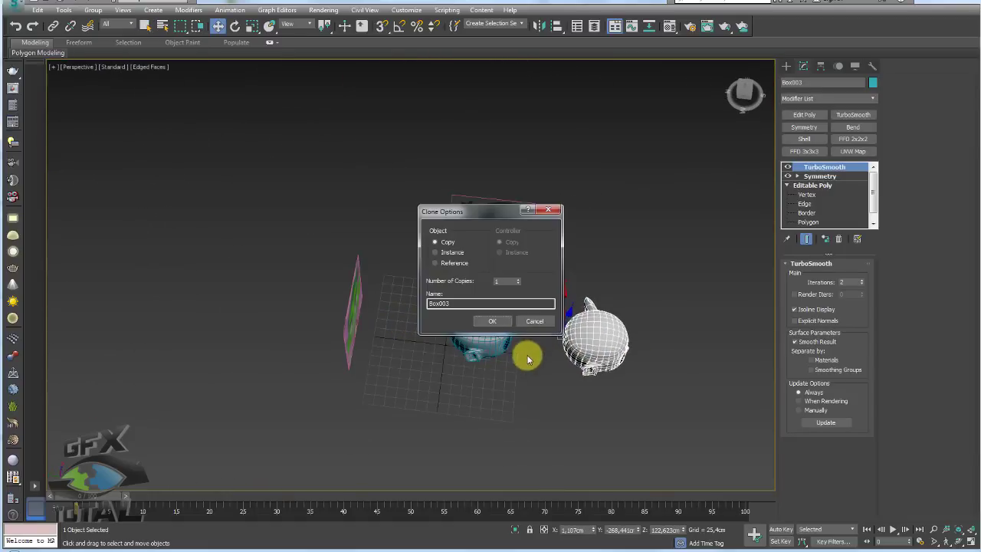
left_click(502, 321)
mouse_move(635, 344)
middle_mouse_down("alt")
mouse_move(587, 328)
mouse_move(637, 329)
mouse_move(609, 330)
middle_mouse_up("alt")
right_click(608, 330)
left_click(647, 299)
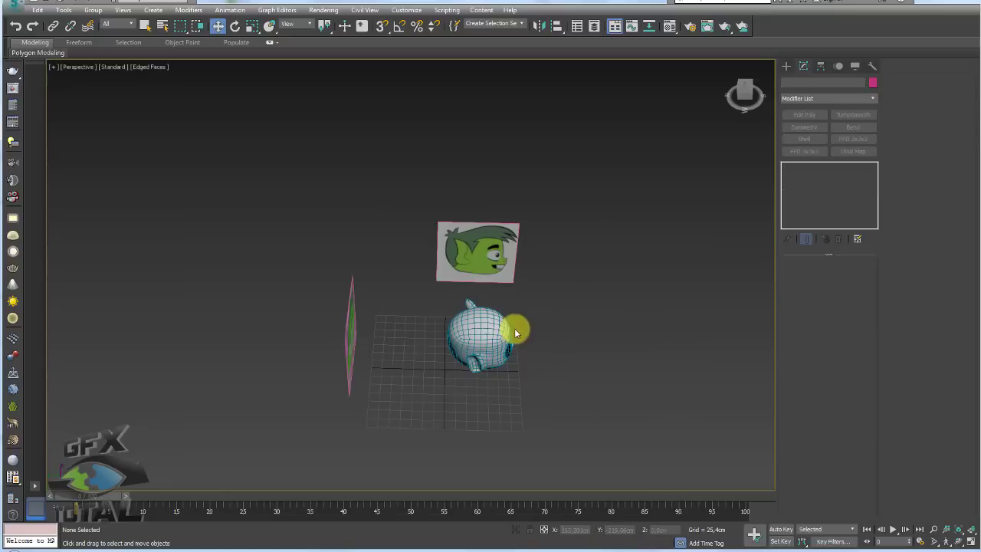
Step: Move Box002 in front of the boards, lining it up with the side reference
left_click(497, 335)
scroll(496, 334, "up", 5)
scroll(486, 345, "up", 3)
middle_click_drag(486, 345, 385, 316, "alt")
scroll(386, 316, "down", 4)
mouse_move(385, 316)
left_mouse_down()
mouse_move(281, 306)
mouse_move(299, 306)
left_mouse_up()
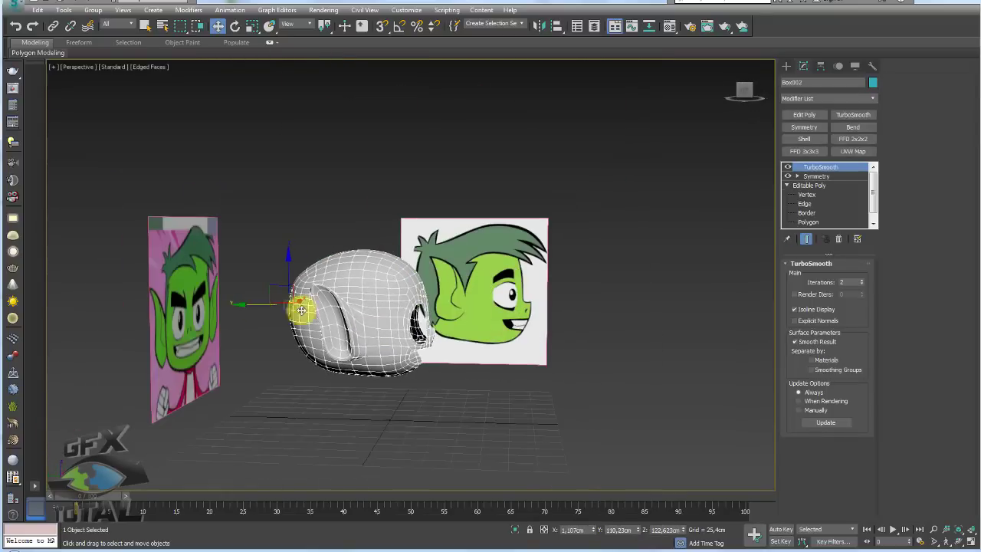
mouse_move(476, 311)
middle_mouse_down()
mouse_move(495, 310)
mouse_move(449, 285)
mouse_move(459, 321)
middle_mouse_up()
scroll(455, 311, "up", 5)
scroll(459, 321, "down", 3)
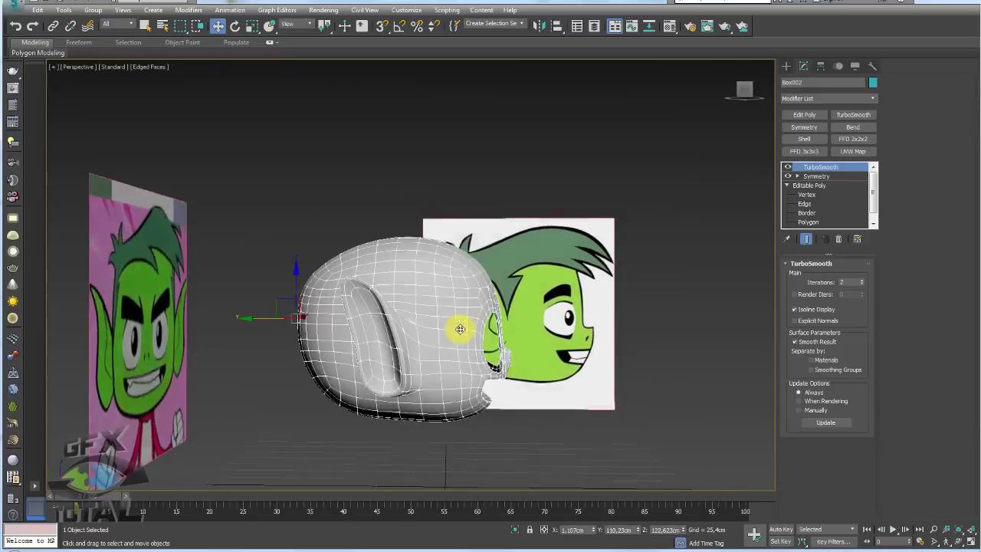
mouse_move(317, 318)
middle_mouse_down("alt")
mouse_move(438, 345)
mouse_move(519, 313)
middle_mouse_up("alt")
Step: Turn off smoothing and add an FFD 3x3x3 above Symmetry, editing its Control Points
left_click(787, 167)
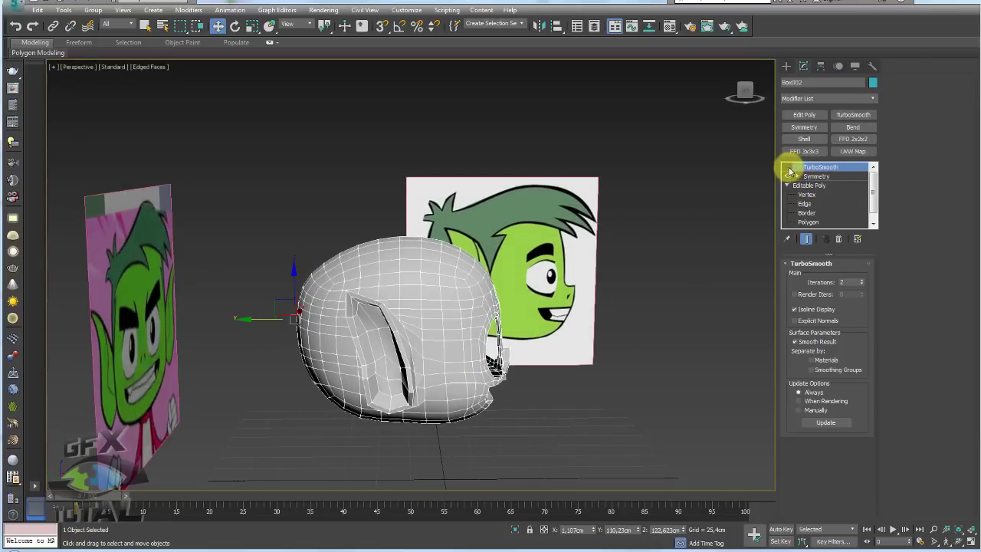
left_click(814, 175)
left_click(817, 152)
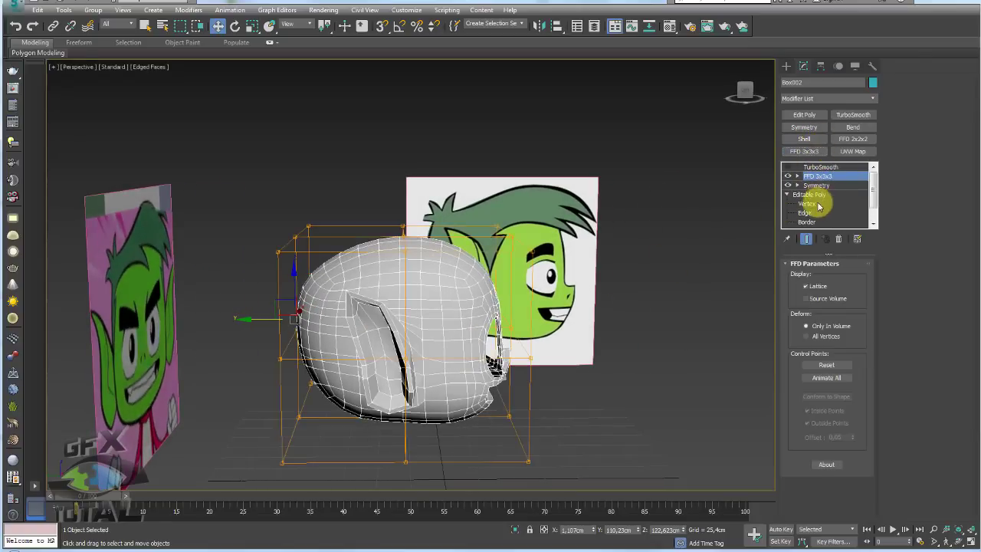
left_click(798, 175)
left_click(823, 185)
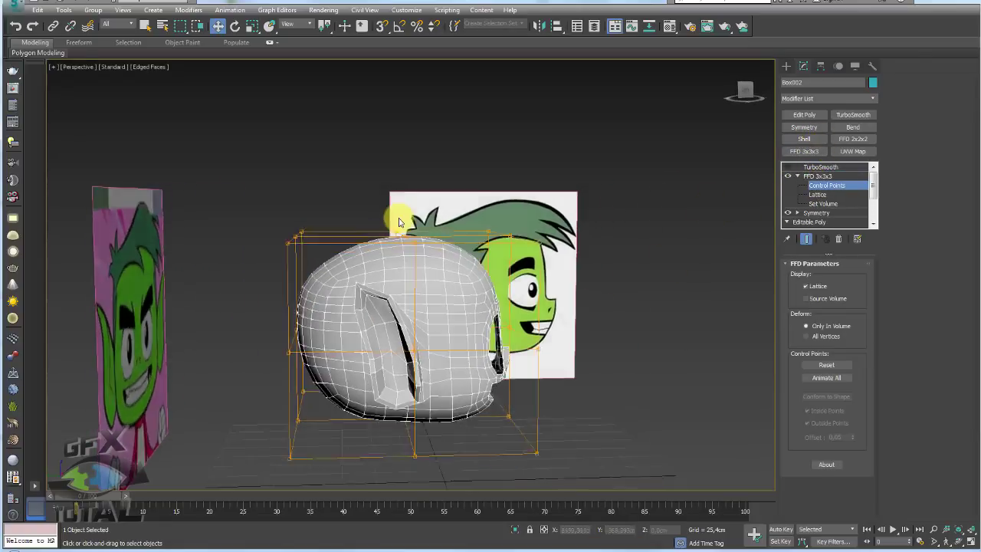
Step: Push the left lattice points inward and pull the top-left corner to reshape the head
left_click_drag(236, 311, 335, 363)
middle_click_drag(335, 364, 304, 352, "alt")
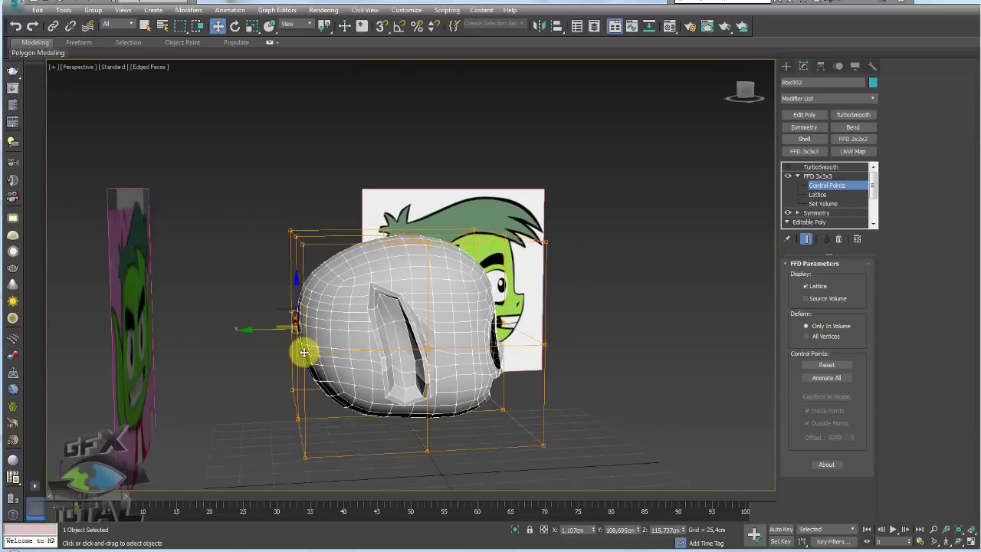
left_click_drag(256, 331, 271, 329)
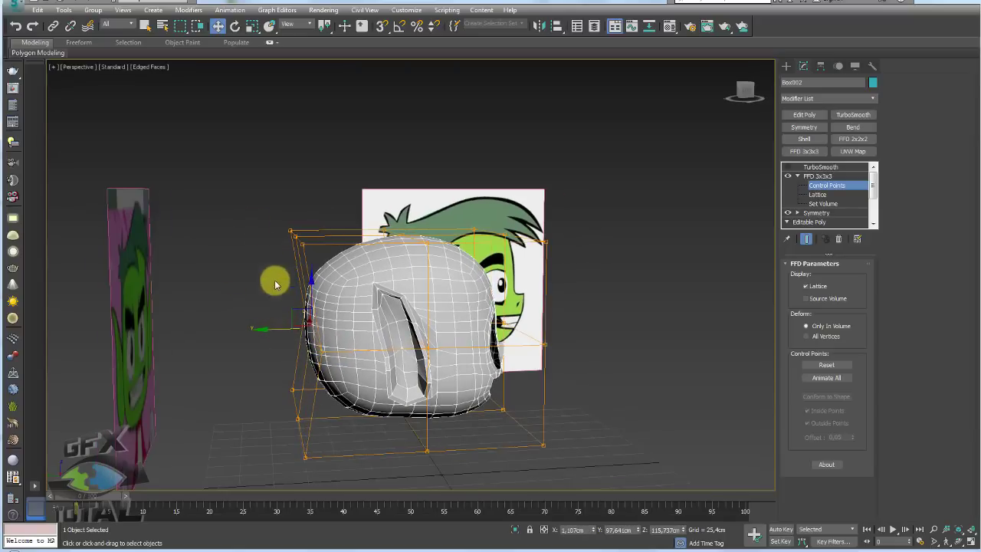
left_click_drag(263, 220, 333, 262)
mouse_move(334, 263)
middle_mouse_down("alt")
mouse_move(299, 245)
mouse_move(284, 220)
middle_mouse_up("alt")
left_click_drag(285, 219, 306, 208)
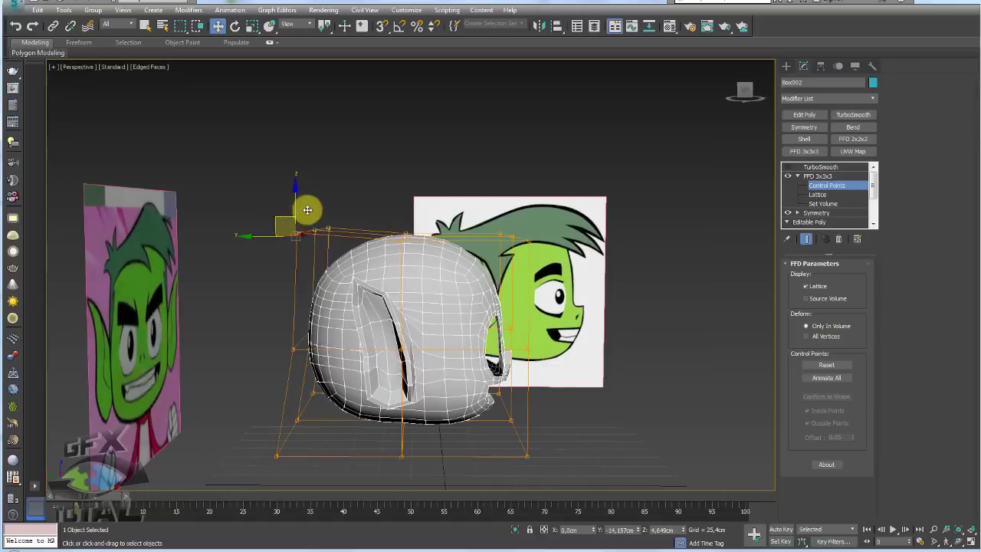
middle_click_drag(304, 202, 365, 344, "alt")
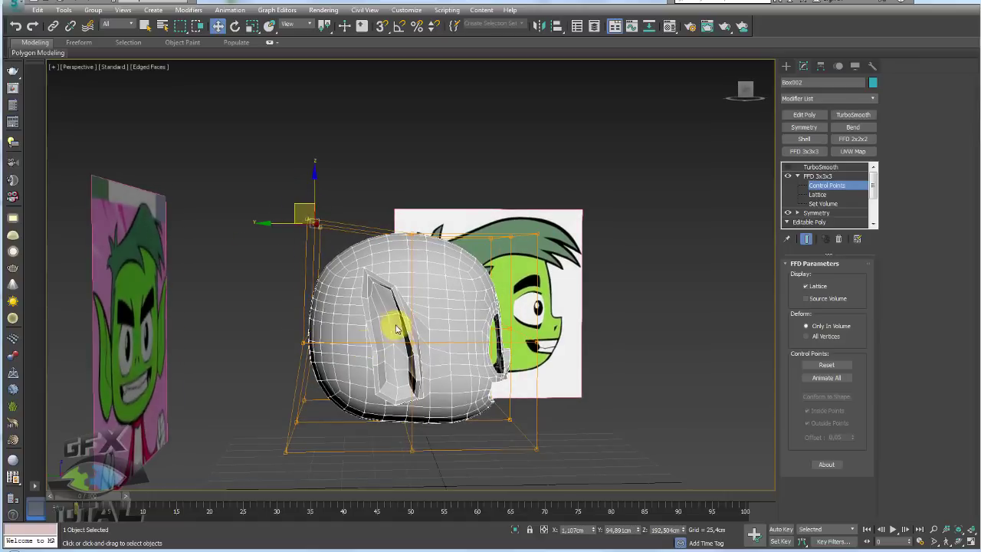
Step: Shift the central and lower lattice points so the head fits the reference
left_click_drag(372, 315, 444, 371)
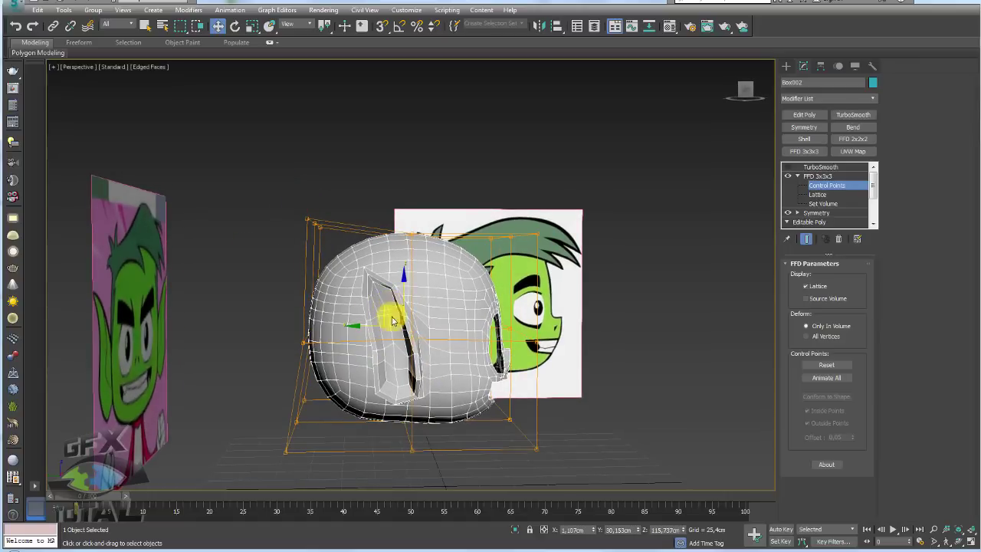
middle_click_drag(389, 314, 422, 405, "alt")
mouse_move(436, 465)
left_mouse_down()
mouse_move(370, 400)
mouse_move(405, 390)
mouse_move(405, 372)
left_mouse_up()
middle_click_drag(377, 403, 342, 462, "alt")
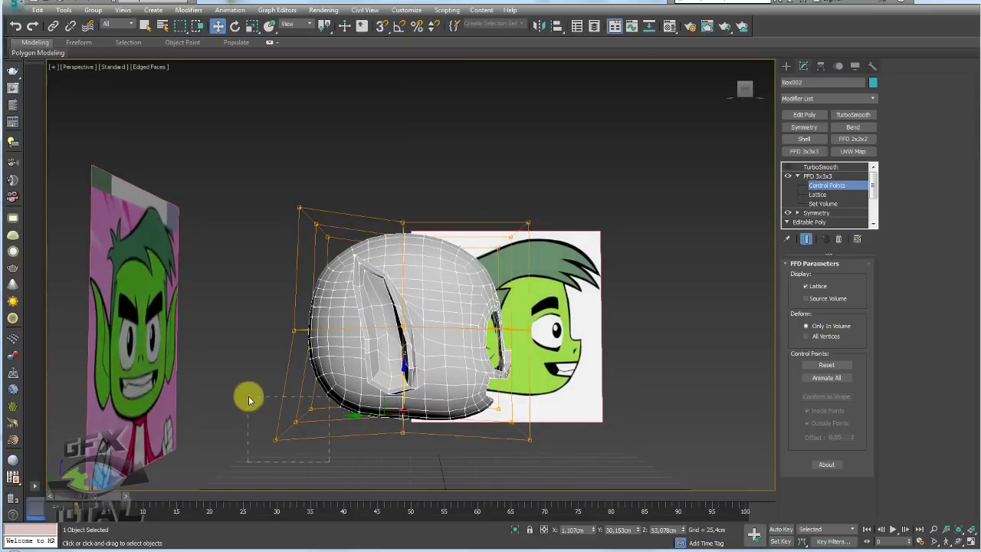
left_click(280, 401)
left_click_drag(280, 401, 402, 345)
mouse_move(401, 345)
middle_mouse_down("alt")
mouse_move(460, 340)
mouse_move(444, 339)
mouse_move(468, 316)
mouse_move(494, 310)
middle_mouse_up("alt")
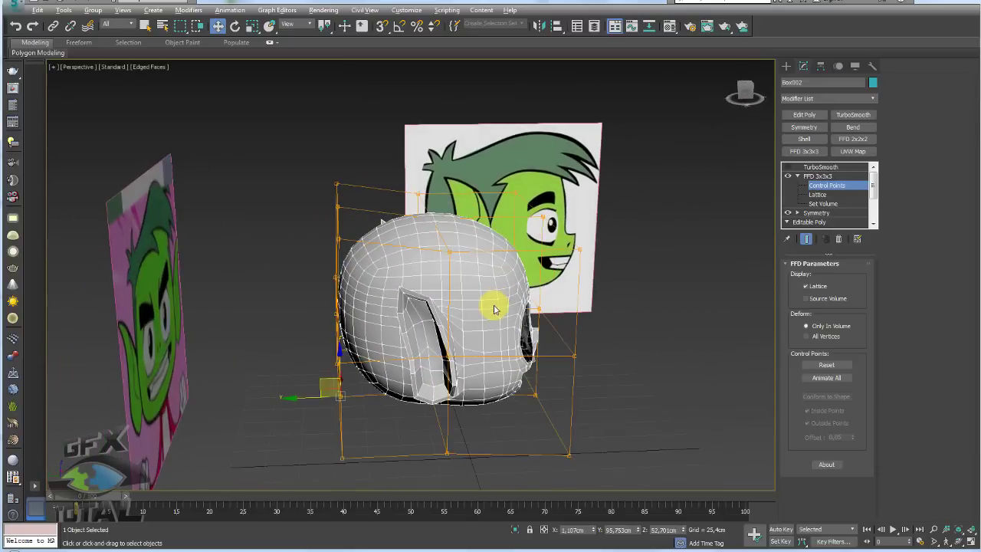
Step: Exit Control Points and select TurboSmooth to view the smoothed head against both boards
left_click(816, 176)
left_click(797, 176)
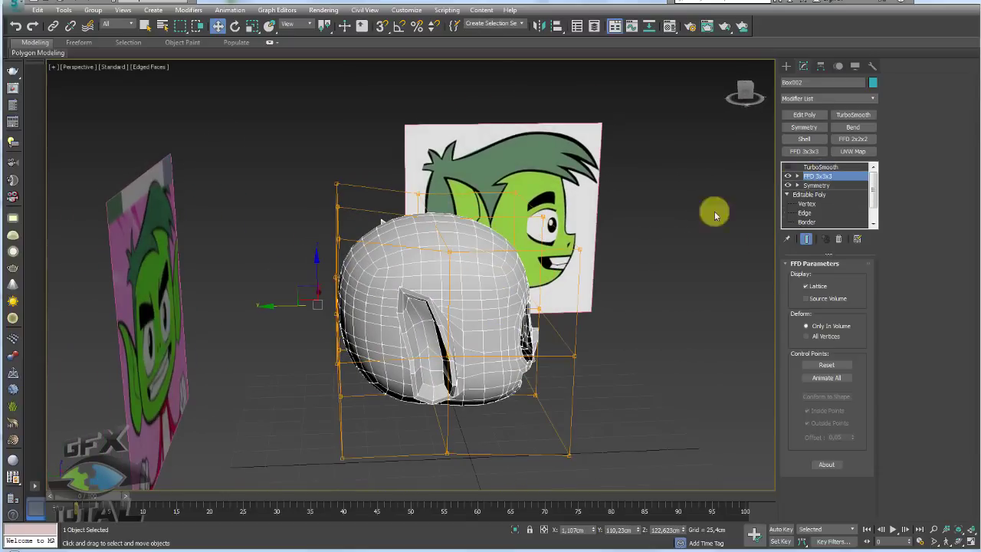
mouse_move(473, 257)
middle_mouse_down("alt")
mouse_move(457, 276)
mouse_move(537, 296)
middle_mouse_up("alt")
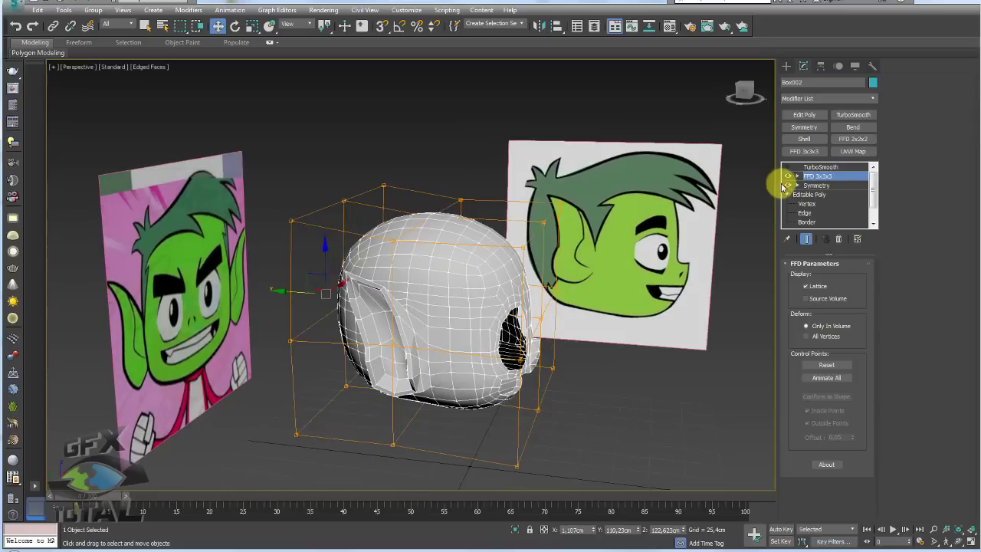
scroll(648, 246, "up", 3)
scroll(648, 246, "down", 5)
middle_click_drag(623, 302, 584, 313, "alt")
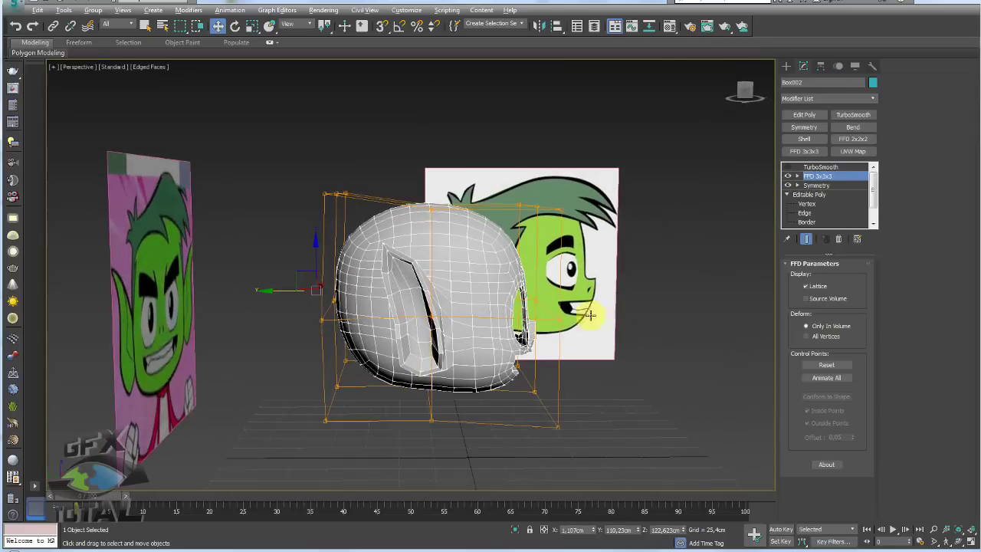
left_click(820, 167)
mouse_move(281, 294)
middle_mouse_down("alt")
mouse_move(221, 298)
mouse_move(447, 307)
middle_mouse_up("alt")
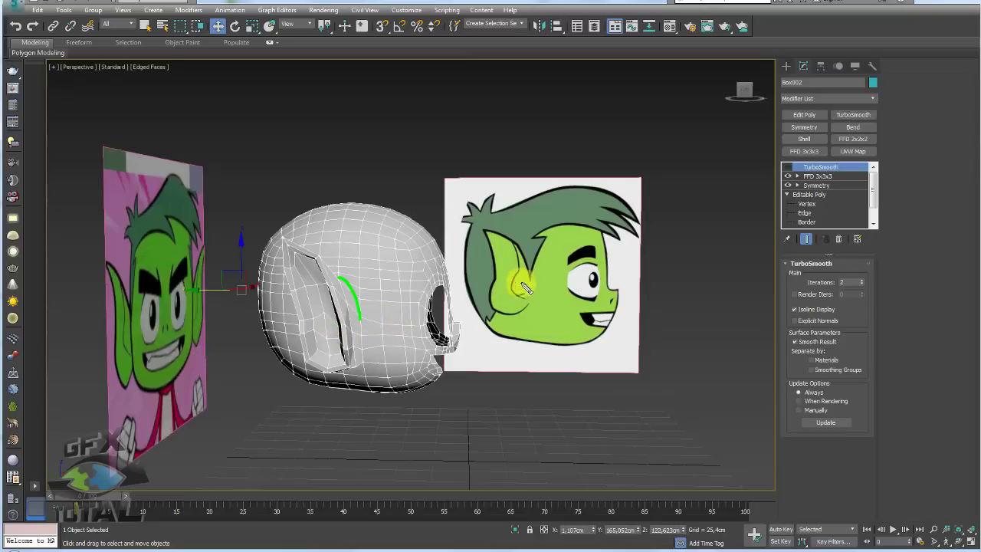
Step: Draw three green guide strokes on the shell's side near the ear and sideburn
left_click_drag(364, 320, 370, 289)
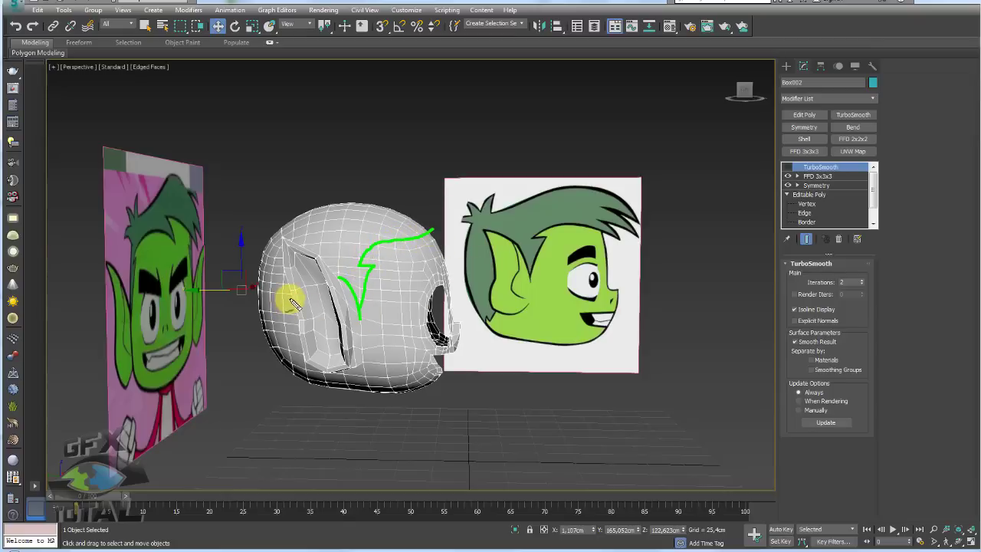
left_click_drag(290, 322, 281, 350)
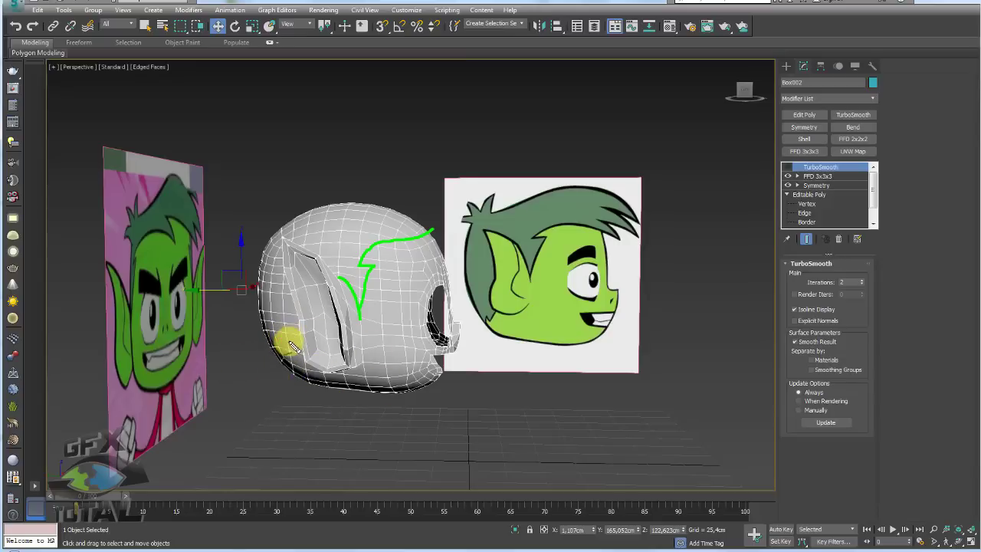
left_click_drag(293, 306, 293, 322)
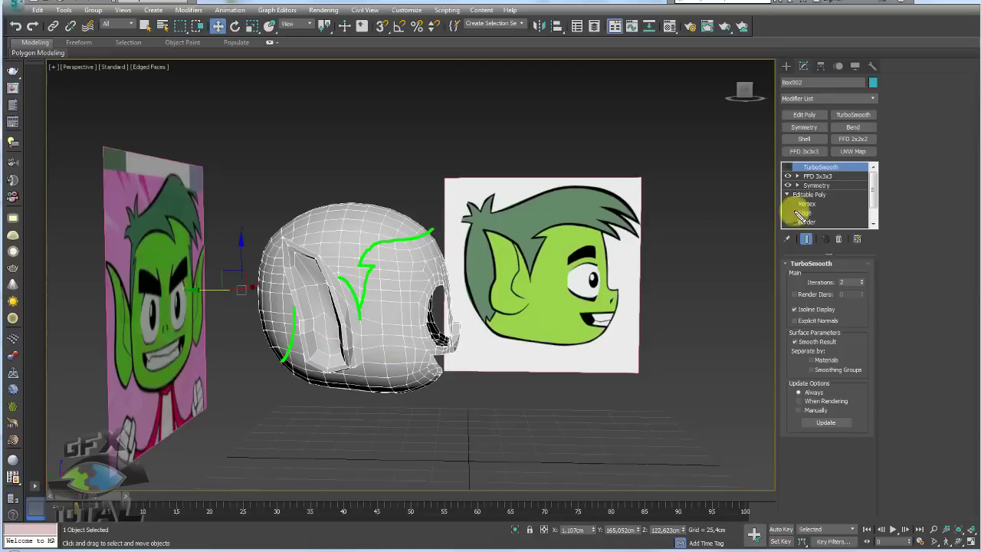
Step: Add an Edit Poly modifier above FFD 3x3x3 and enter Vertex mode
left_click(817, 176)
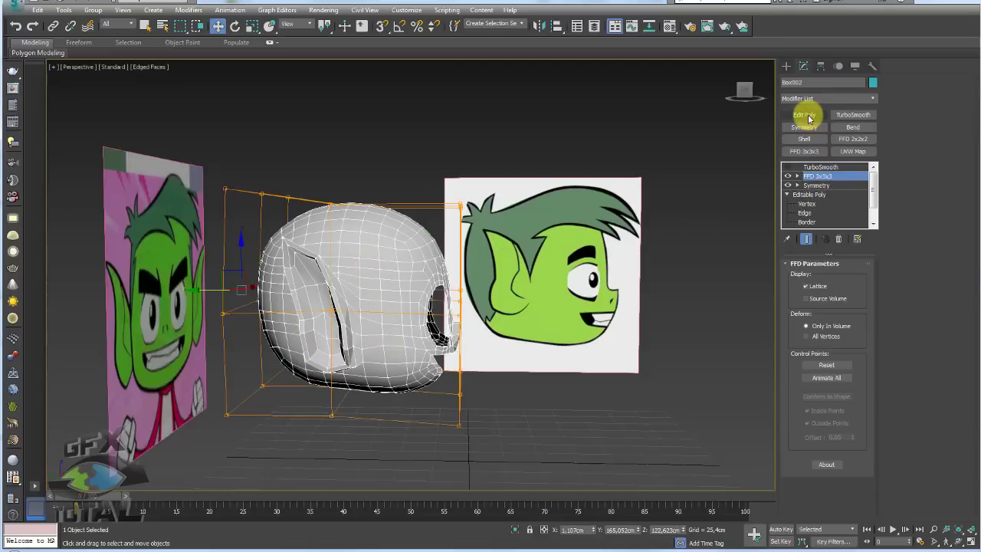
left_click(804, 115)
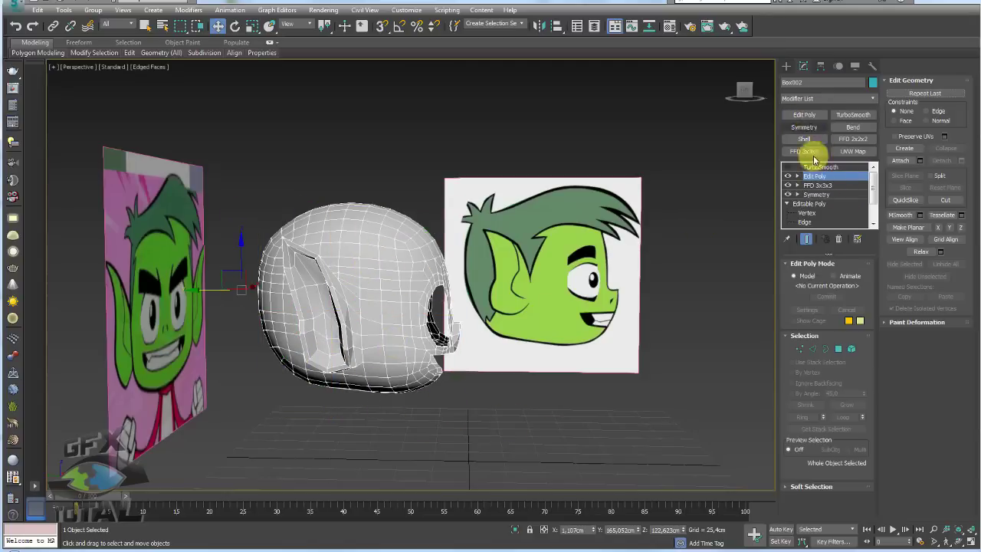
left_click(800, 353)
scroll(353, 280, "up", 3)
scroll(429, 299, "up", 3)
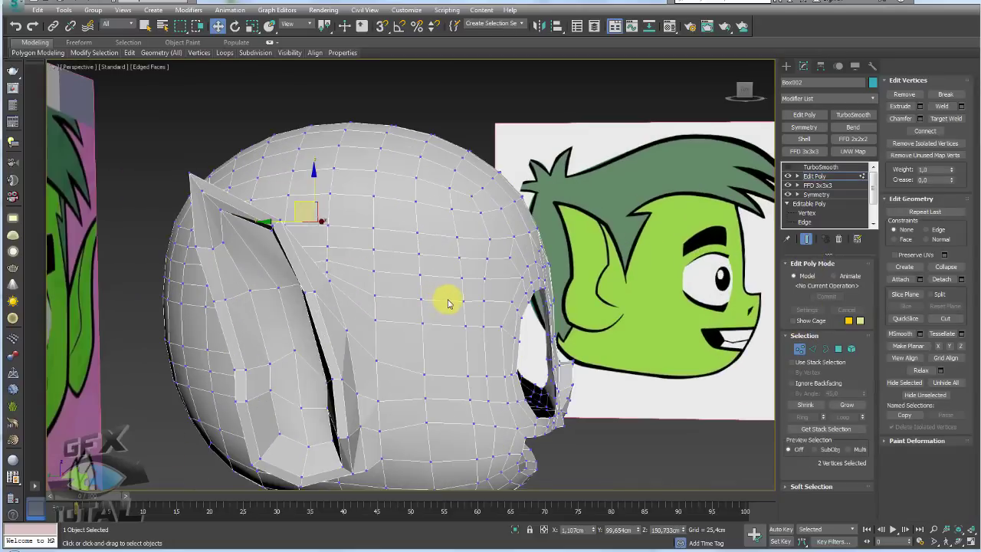
mouse_move(449, 303)
middle_mouse_down("alt")
mouse_move(394, 286)
mouse_move(332, 348)
mouse_move(341, 355)
middle_mouse_up("alt")
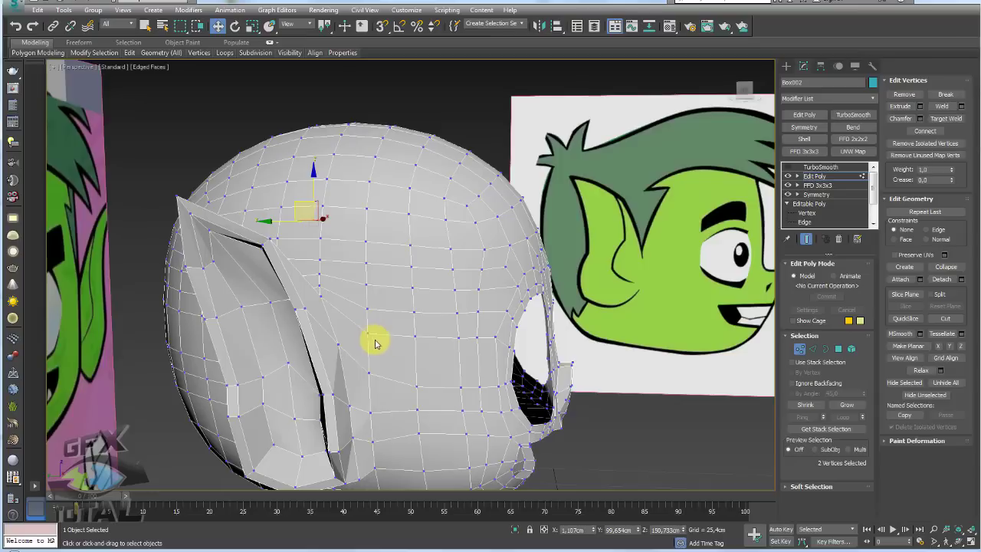
Step: Cut two new edges across the side of the shell with the Cut tool
key("alt+c")
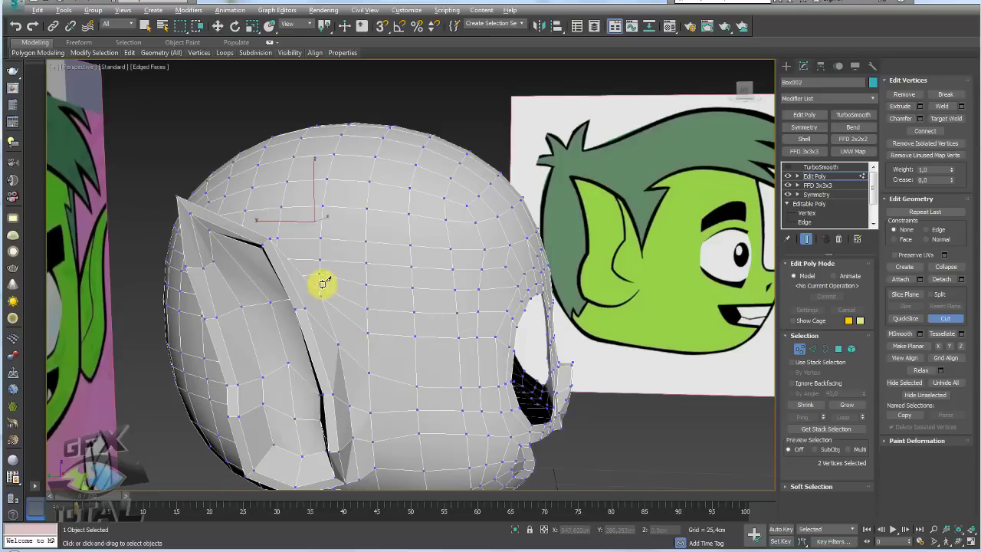
left_click(320, 285)
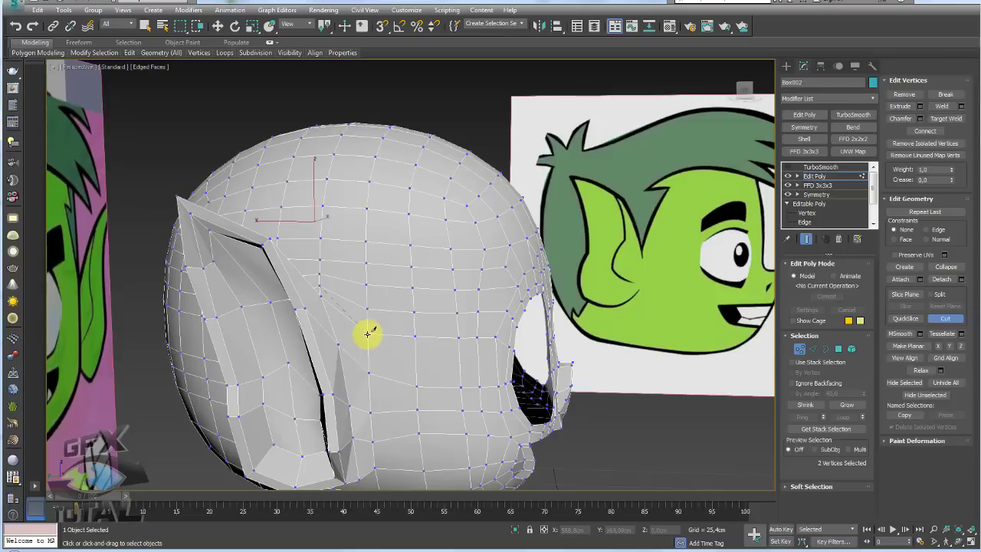
left_click(368, 333)
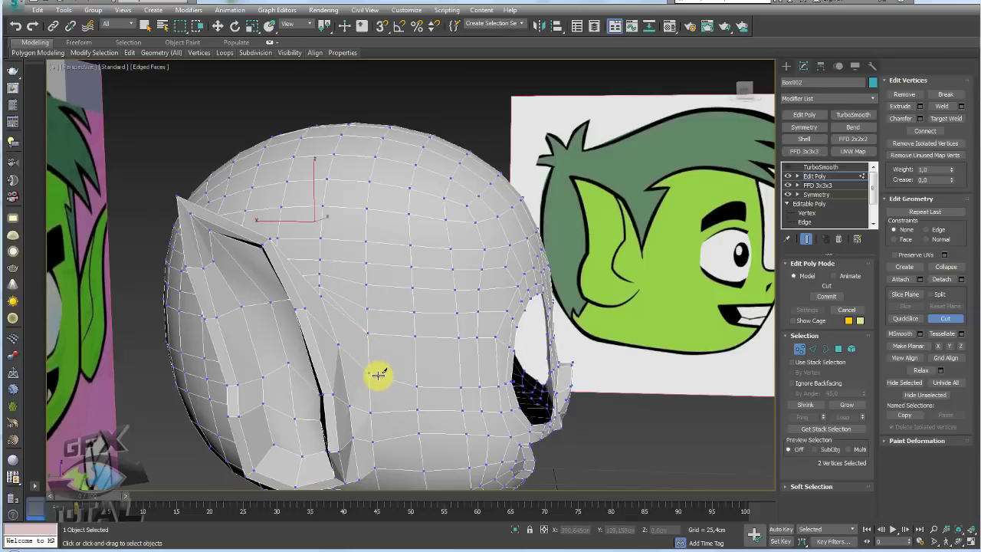
left_click(379, 374)
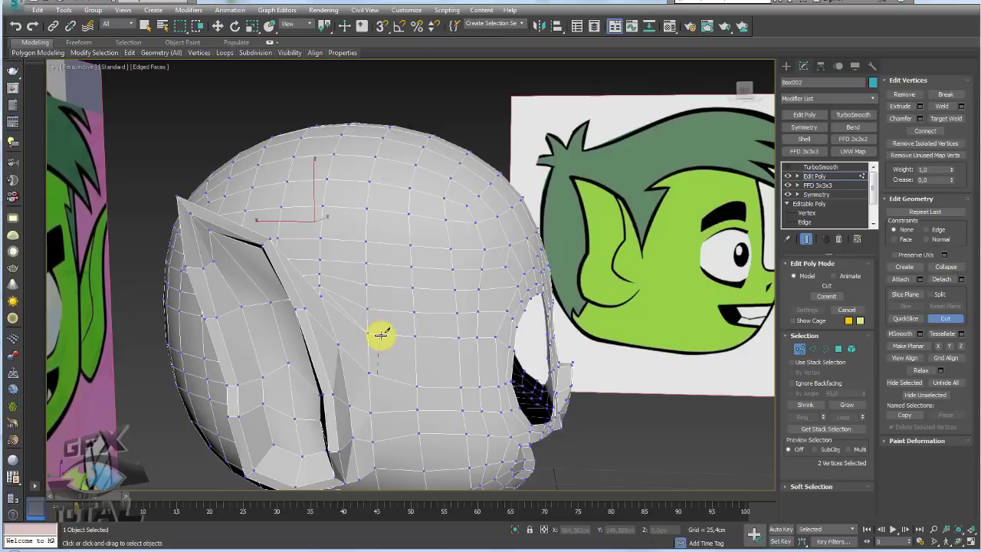
left_click(380, 334)
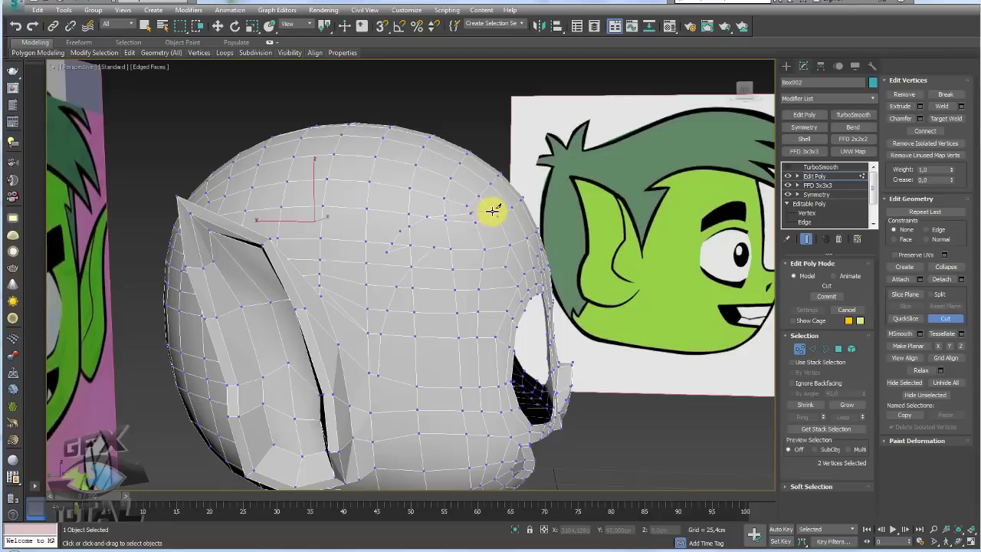
middle_click_drag(509, 202, 437, 254, "alt")
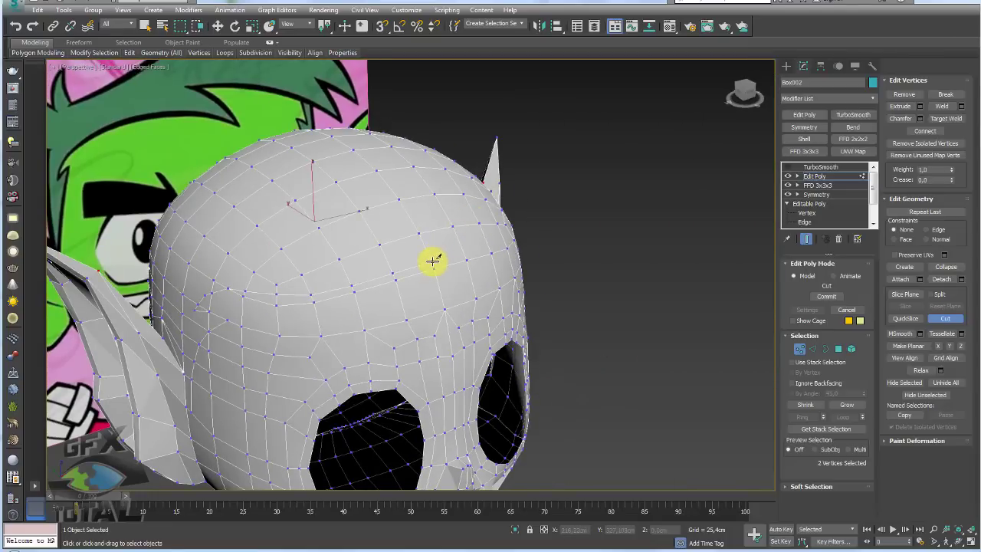
scroll(468, 264, "down", 6)
middle_click_drag(468, 265, 574, 273, "alt")
left_click(846, 310)
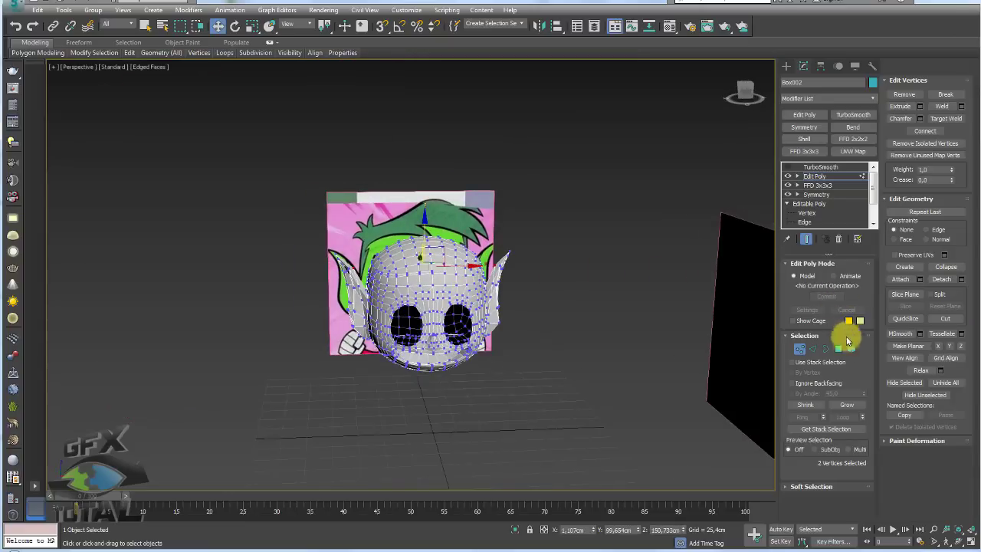
Step: Box-select half of the shell's polygons and delete them
key("4")
left_click_drag(558, 207, 431, 401)
key("Delete")
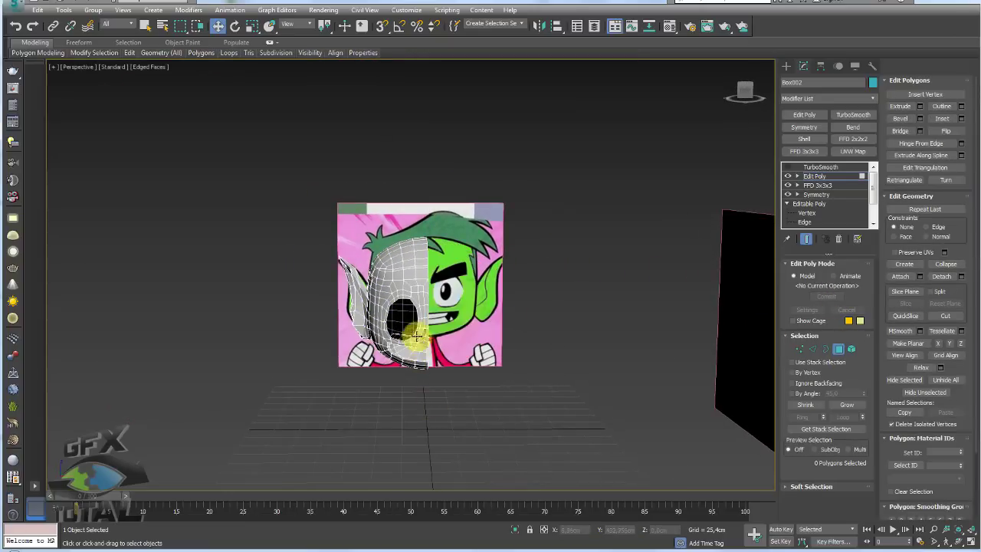
middle_click_drag(394, 357, 472, 337, "alt")
scroll(398, 295, "up", 4)
mouse_move(398, 295)
middle_mouse_down("alt")
mouse_move(381, 317)
mouse_move(528, 265)
mouse_move(606, 145)
middle_mouse_up("alt")
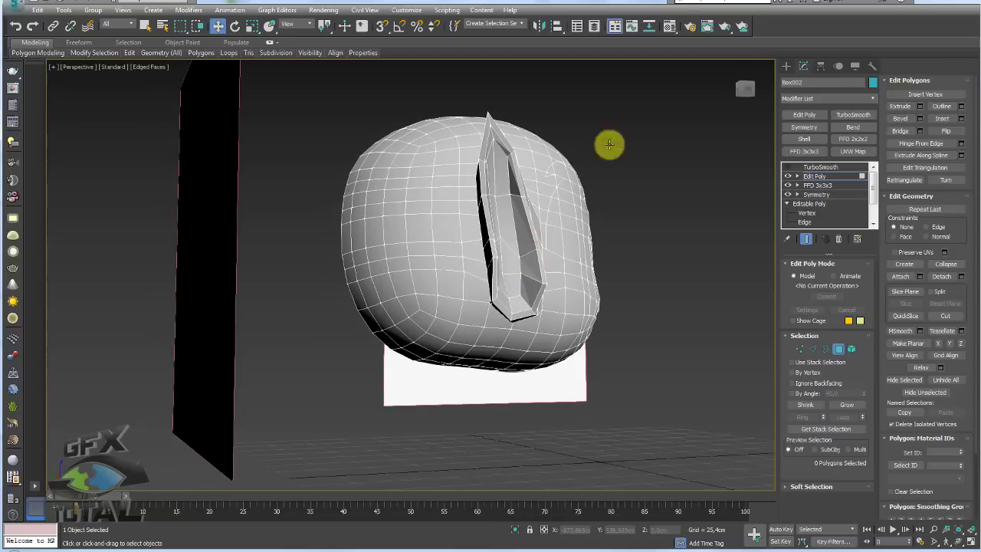
Step: Apply a new material with Diffuse 50,50,50 grey to the shell and return to Vertex mode
left_click(668, 26)
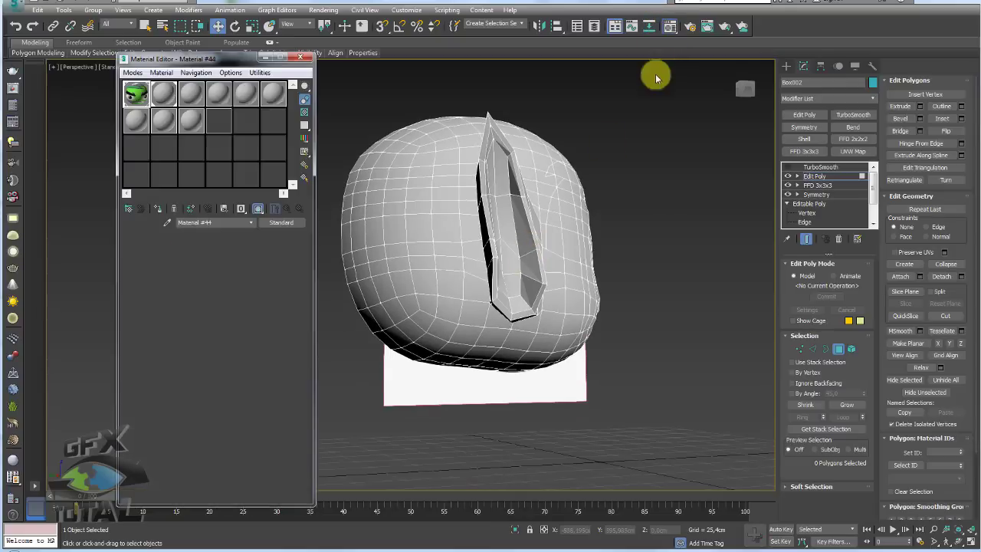
left_click(160, 107)
left_click(182, 304)
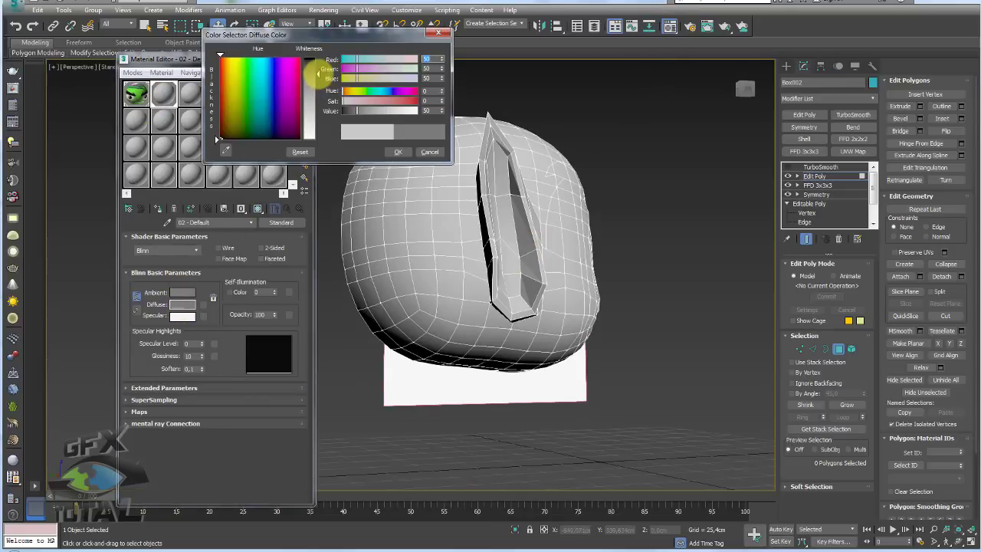
left_click(397, 151)
scroll(692, 278, "up", 2)
scroll(692, 279, "up", 3)
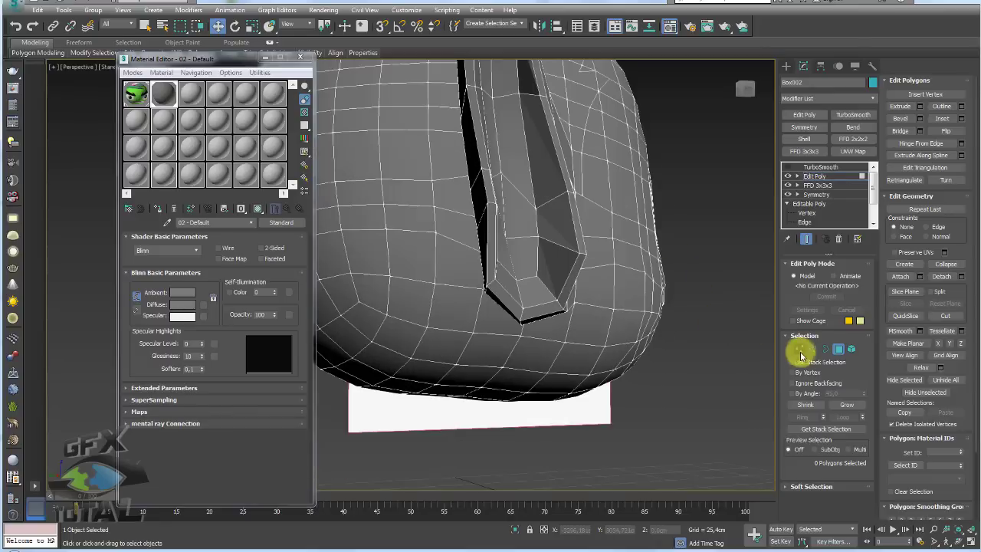
left_click(799, 349)
mouse_move(562, 300)
middle_mouse_down("alt")
mouse_move(585, 293)
mouse_move(549, 215)
mouse_move(591, 268)
mouse_move(587, 300)
mouse_move(583, 287)
mouse_move(565, 309)
mouse_move(547, 258)
mouse_move(529, 276)
mouse_move(563, 308)
mouse_move(351, 329)
mouse_move(528, 212)
mouse_move(520, 234)
middle_mouse_up("alt")
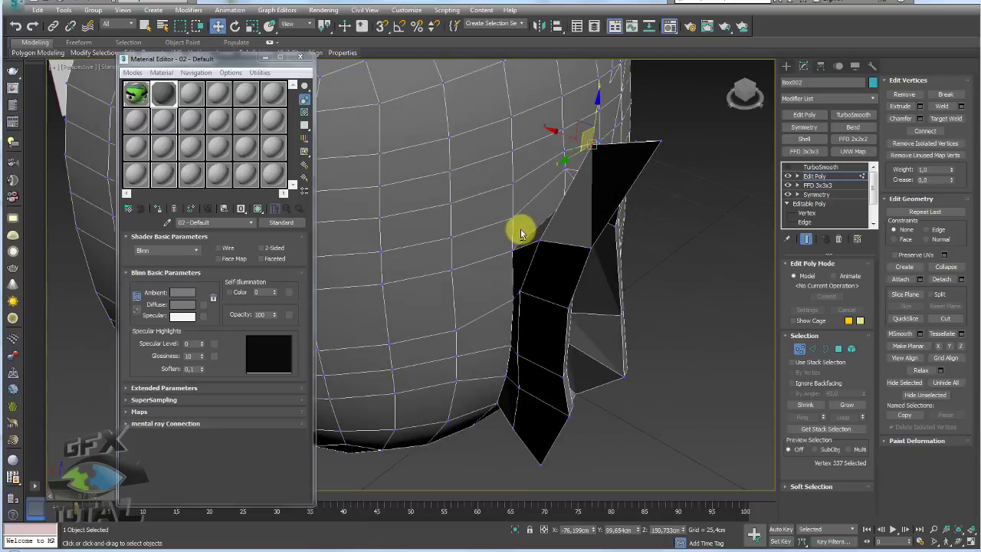
Step: Start a cut at the sideburn edge and run it down the side of the shell
key("alt+c")
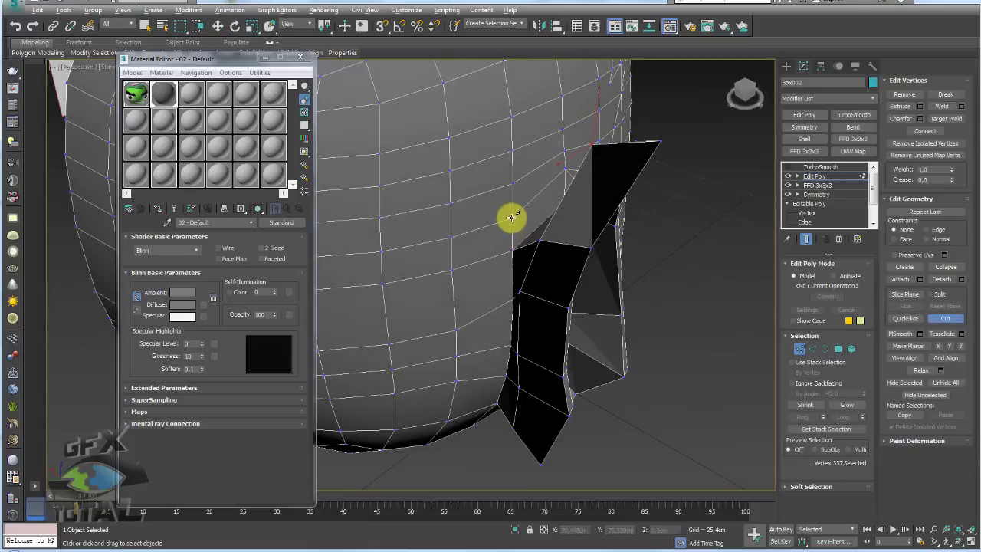
left_click(498, 255)
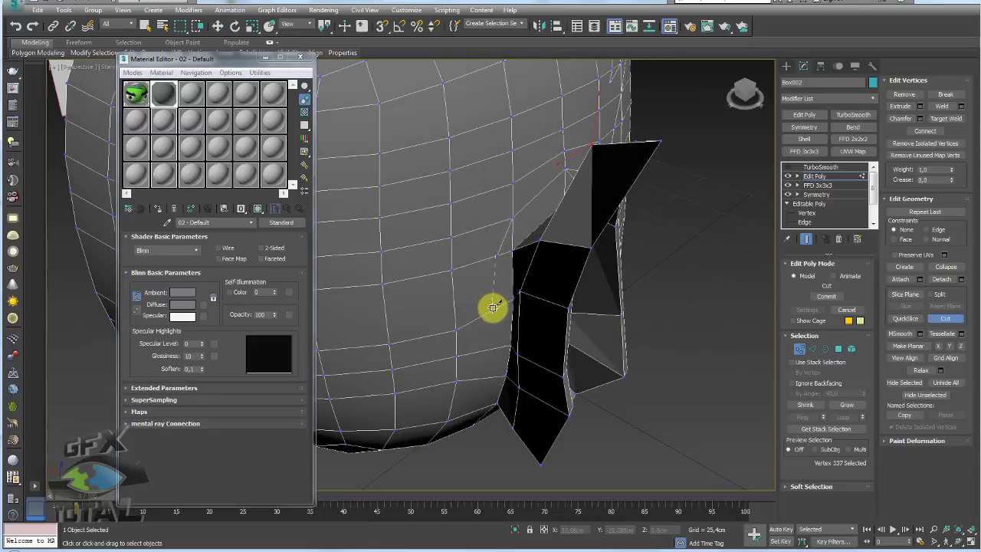
left_click(491, 310)
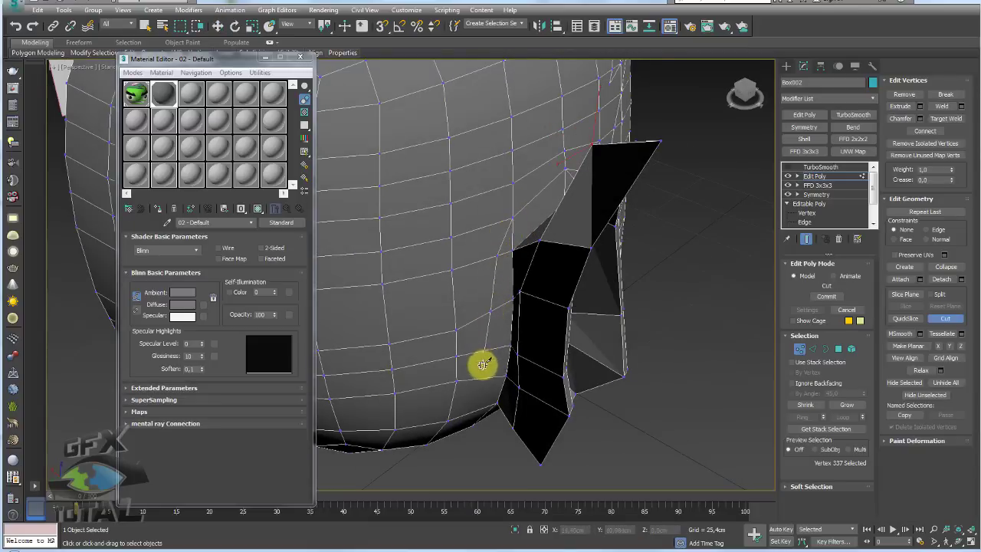
scroll(470, 368, "down", 2)
scroll(477, 281, "down", 3)
scroll(482, 344, "down", 2)
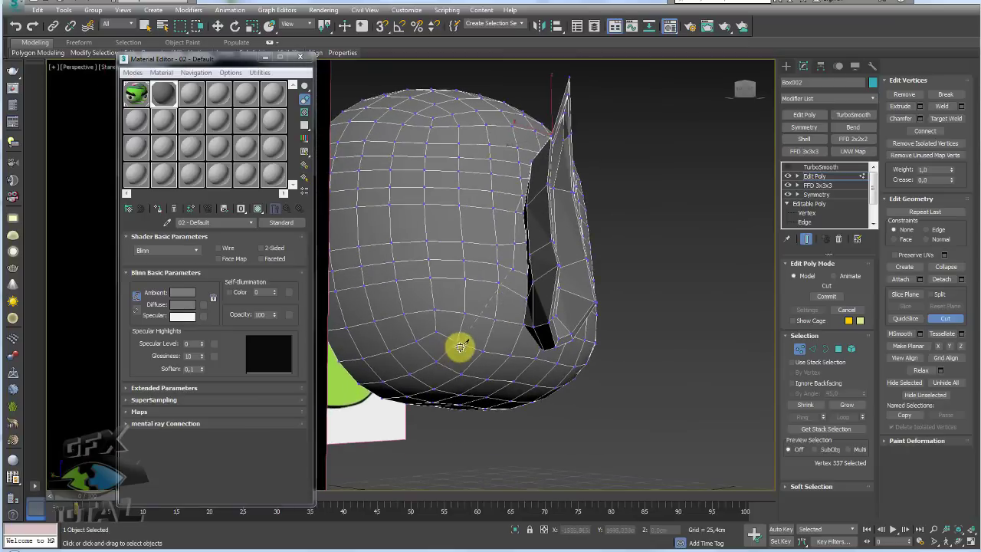
scroll(498, 305, "up", 2)
scroll(496, 290, "up", 2)
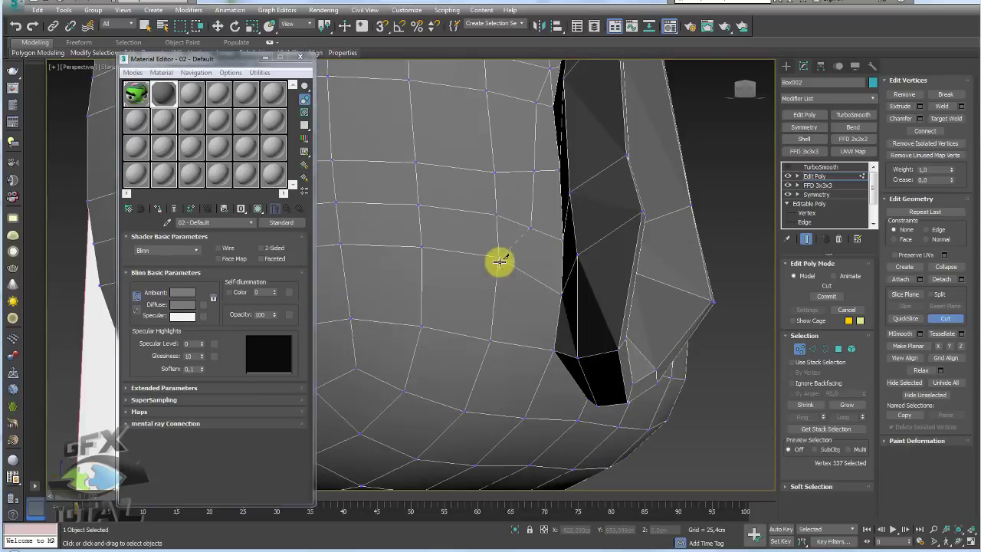
Step: Extend the cut across the lower back to the next vertices, adding new edges
left_click(431, 328)
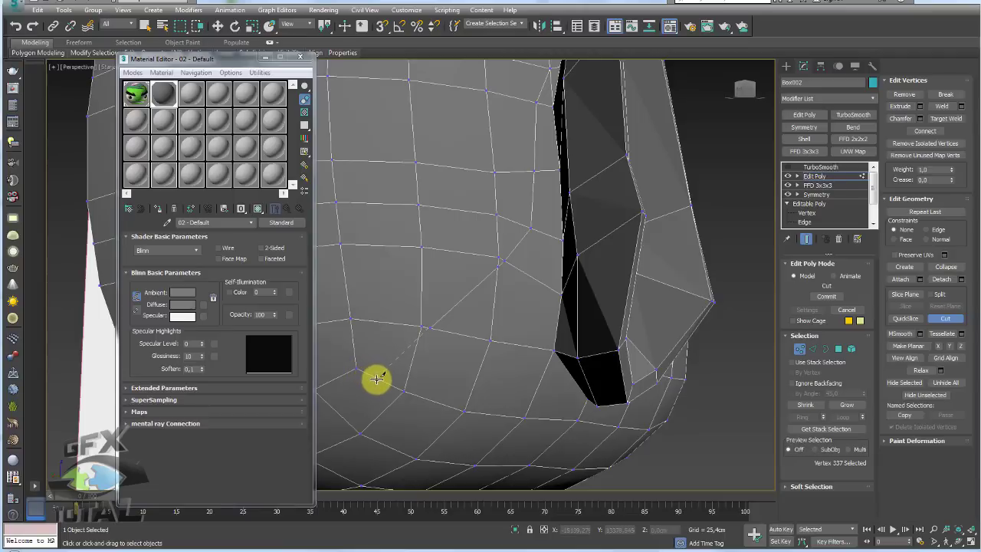
scroll(378, 379, "down", 5)
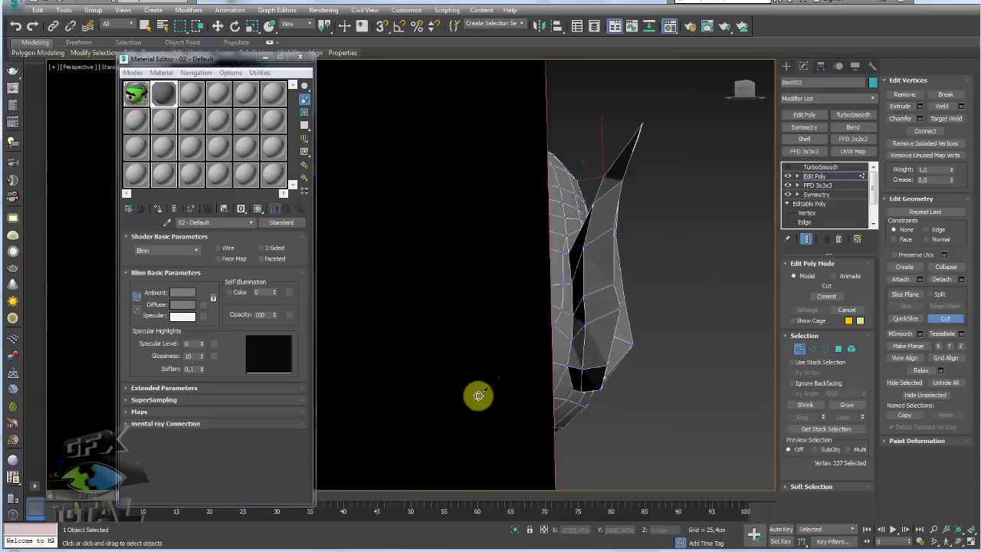
scroll(502, 381, "up", 5)
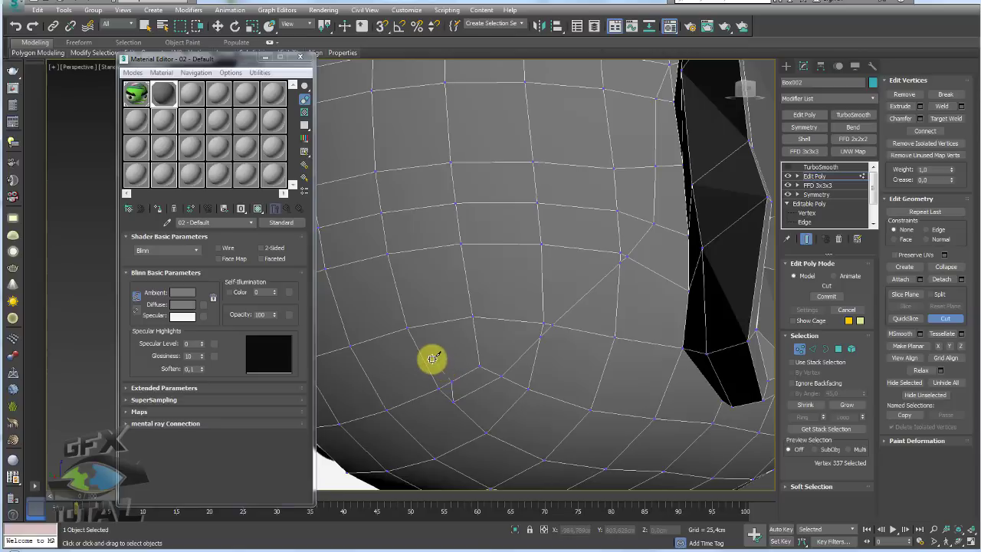
left_click(409, 327)
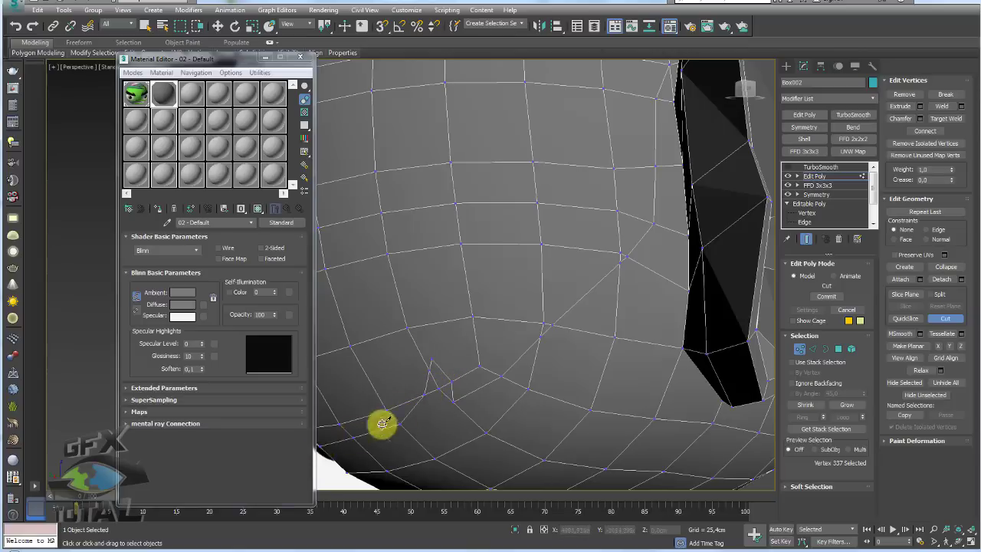
scroll(460, 360, "down", 5)
mouse_move(606, 296)
middle_mouse_down("alt")
mouse_move(661, 279)
mouse_move(512, 286)
mouse_move(455, 324)
mouse_move(651, 253)
middle_mouse_up("alt")
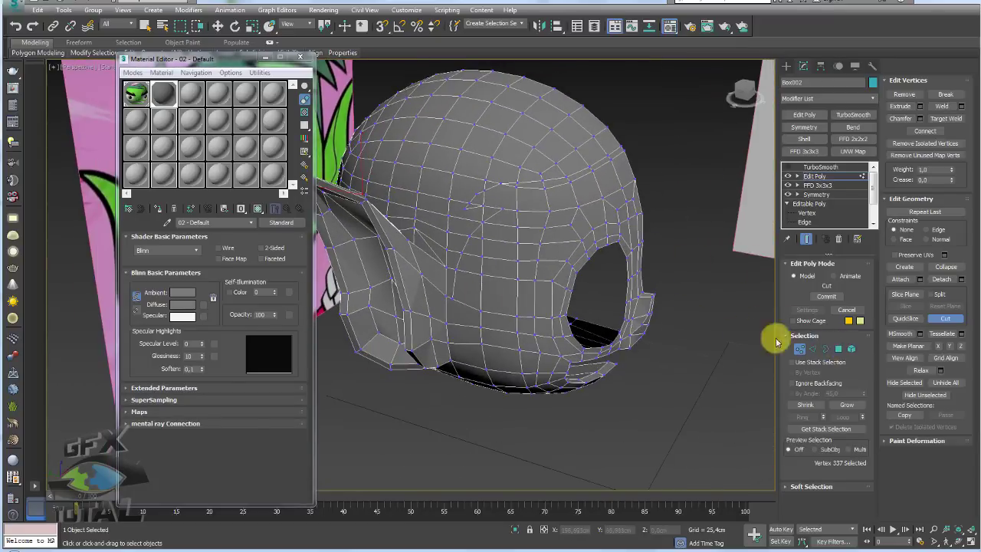
Step: Finish the cut and delete the boxed front-right polygons in Polygon mode
left_click(838, 349)
right_click(671, 270)
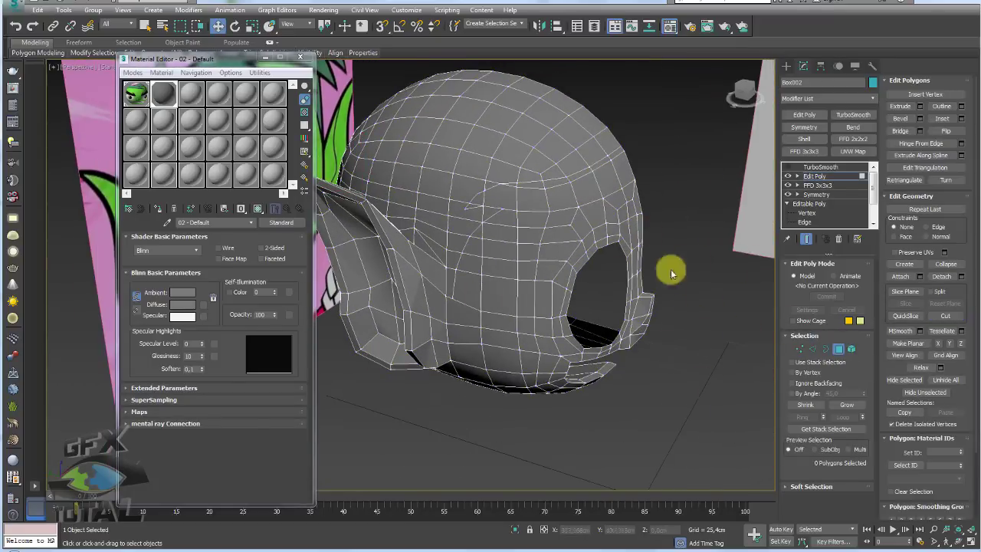
key("Delete")
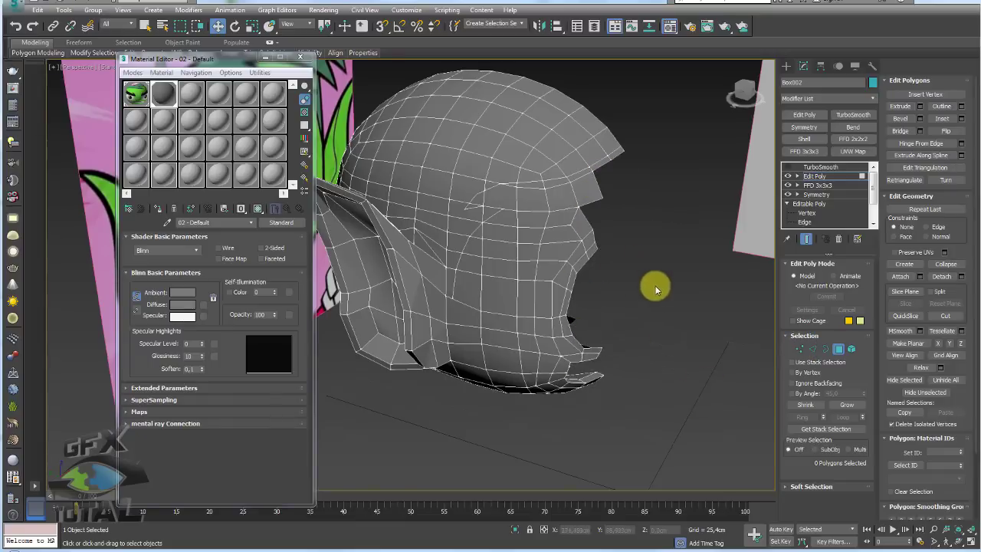
left_click_drag(656, 282, 618, 162)
left_click_drag(623, 423, 549, 194)
key("Delete")
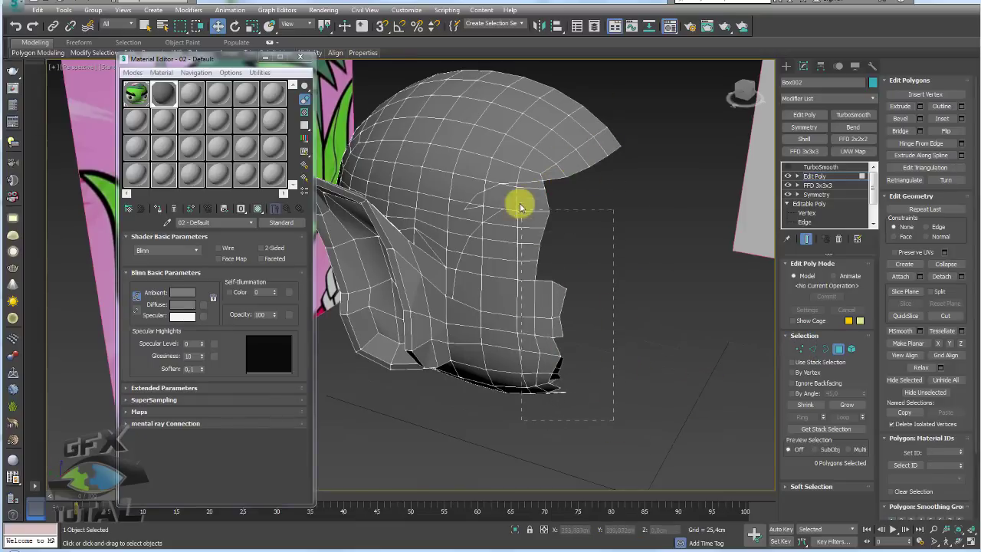
Step: Delete a single front-edge polygon to form a notch, plus 22 right-side polygons
key("Delete")
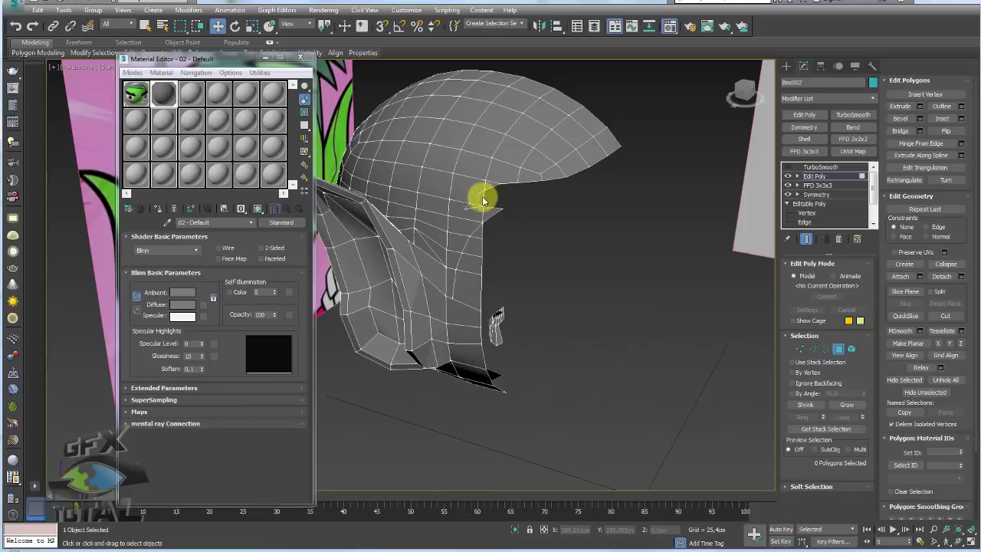
left_click(471, 203)
key("Delete")
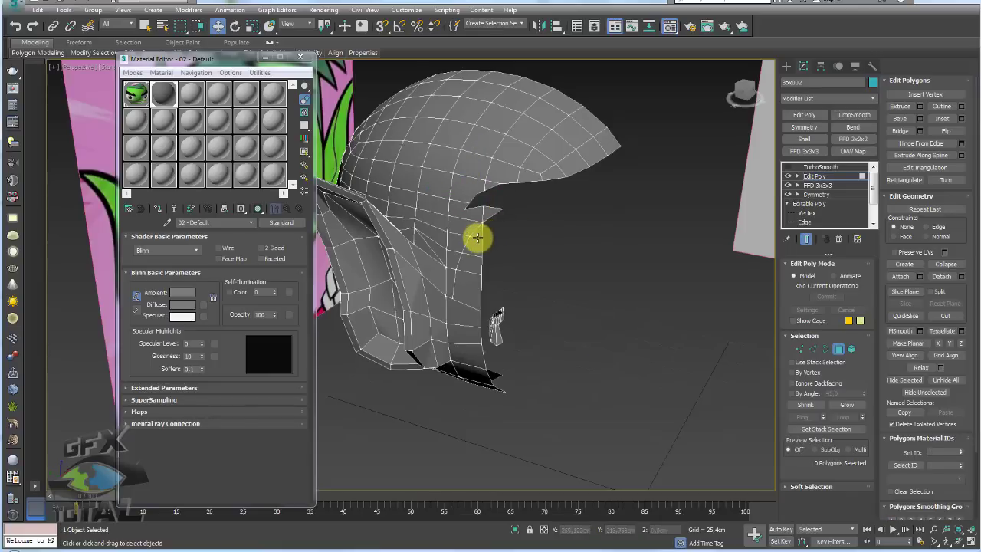
mouse_move(536, 244)
left_mouse_down()
mouse_move(469, 322)
mouse_move(462, 315)
left_mouse_up()
key("Delete")
key("Delete")
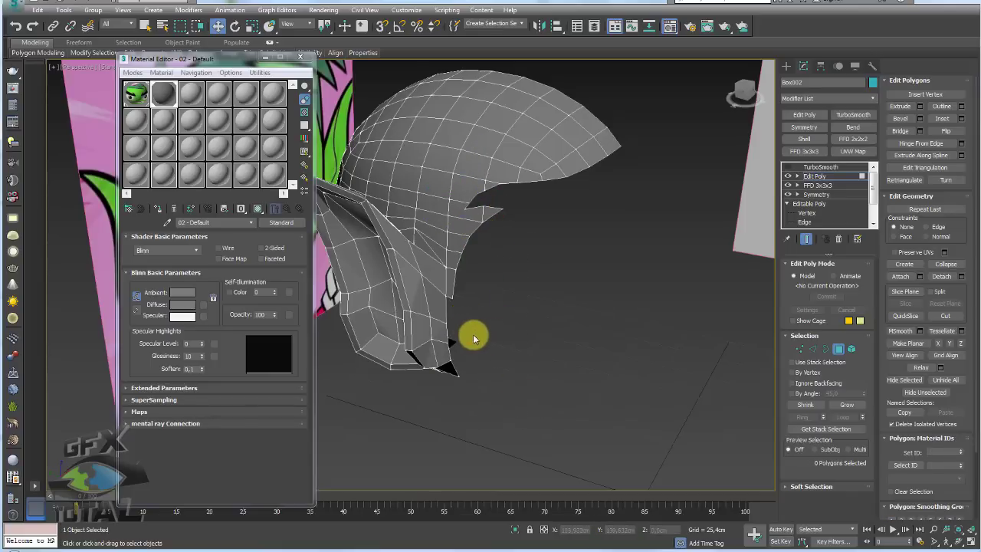
Step: Remove the small leftover helmet pieces below the front edge and near the centre
mouse_move(473, 334)
middle_mouse_down("alt")
mouse_move(473, 324)
mouse_move(507, 355)
mouse_move(456, 366)
middle_mouse_up("alt")
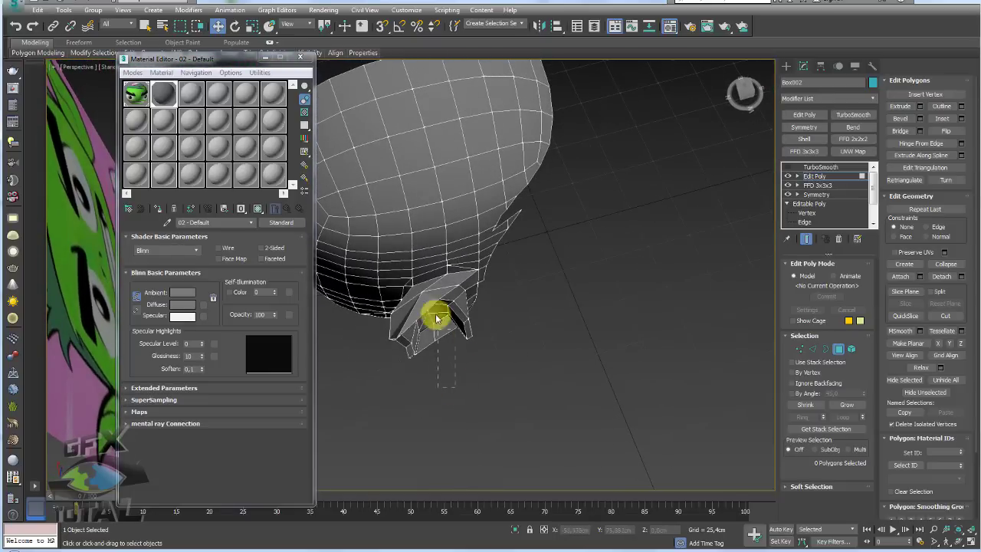
left_click(428, 278)
key("Delete")
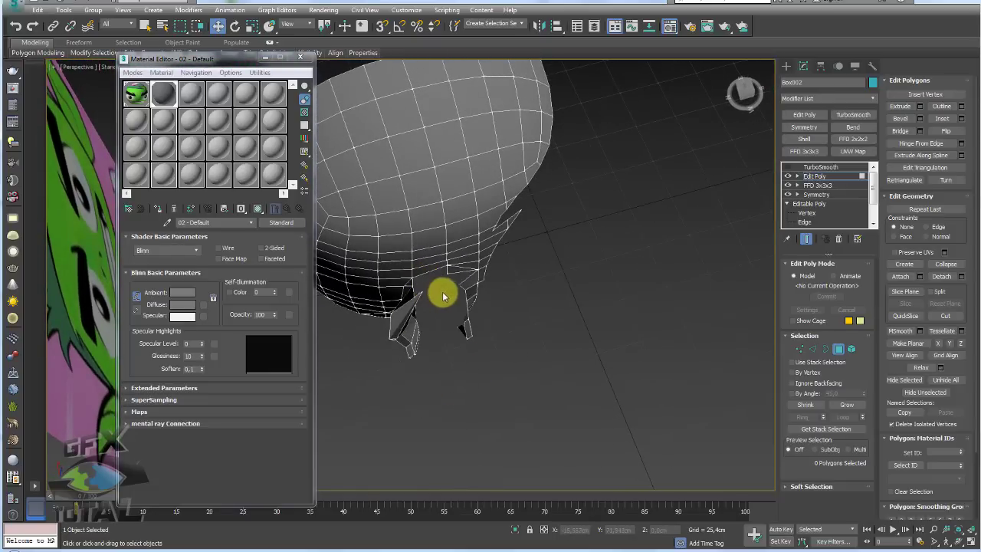
middle_click_drag(445, 292, 498, 322, "alt")
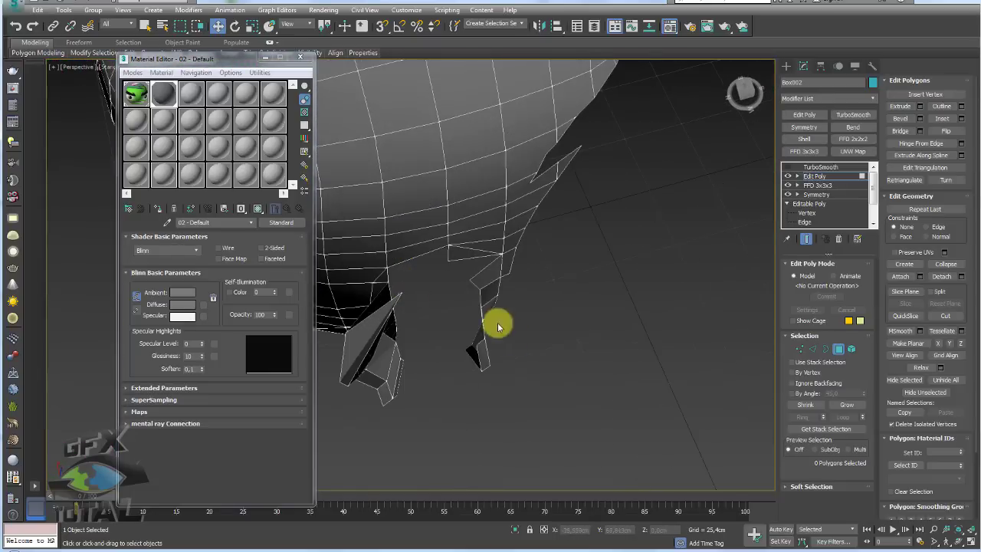
left_click(462, 253)
key("Delete")
Step: Delete the remaining dark fragments under the head
mouse_move(404, 290)
middle_mouse_down("alt")
mouse_move(449, 252)
mouse_move(467, 274)
mouse_move(587, 316)
middle_mouse_up("alt")
left_click(538, 189)
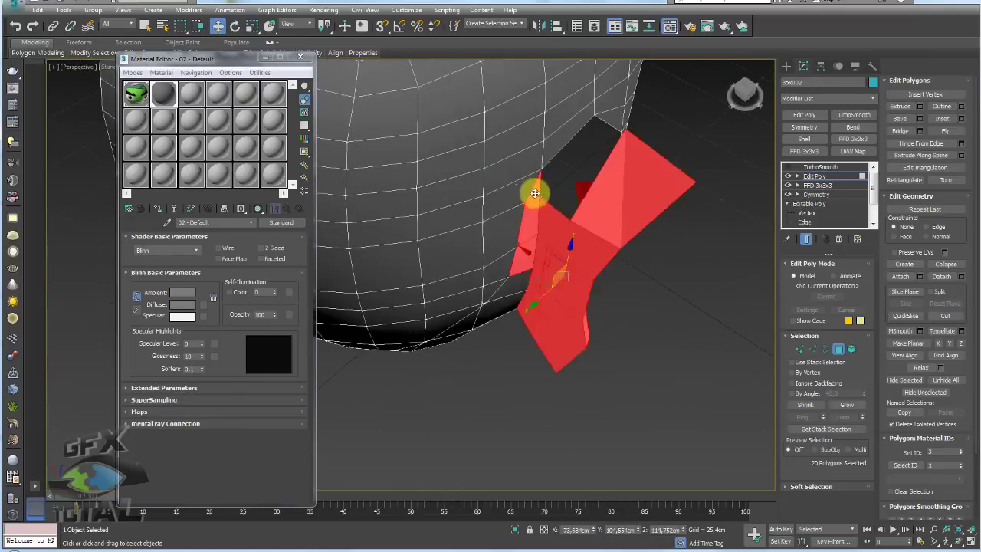
key("Delete")
left_click(531, 269)
key("Delete")
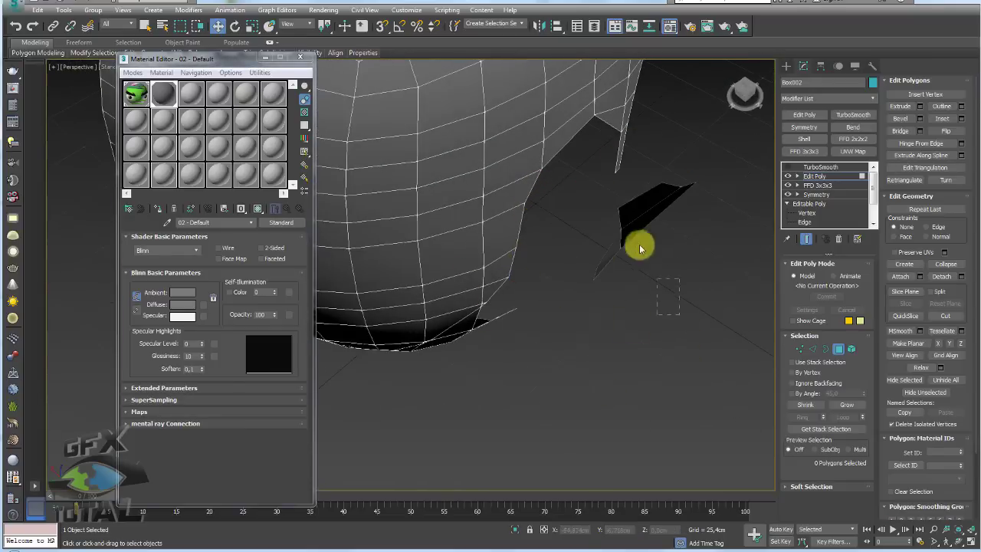
left_click_drag(679, 314, 611, 208)
key("Delete")
Step: Delete the 12 polygons along the lower front edge
mouse_move(530, 293)
middle_mouse_down("alt")
mouse_move(620, 281)
mouse_move(577, 239)
mouse_move(598, 300)
mouse_move(596, 278)
middle_mouse_up("alt")
left_click(569, 214)
scroll(552, 225, "up", 3)
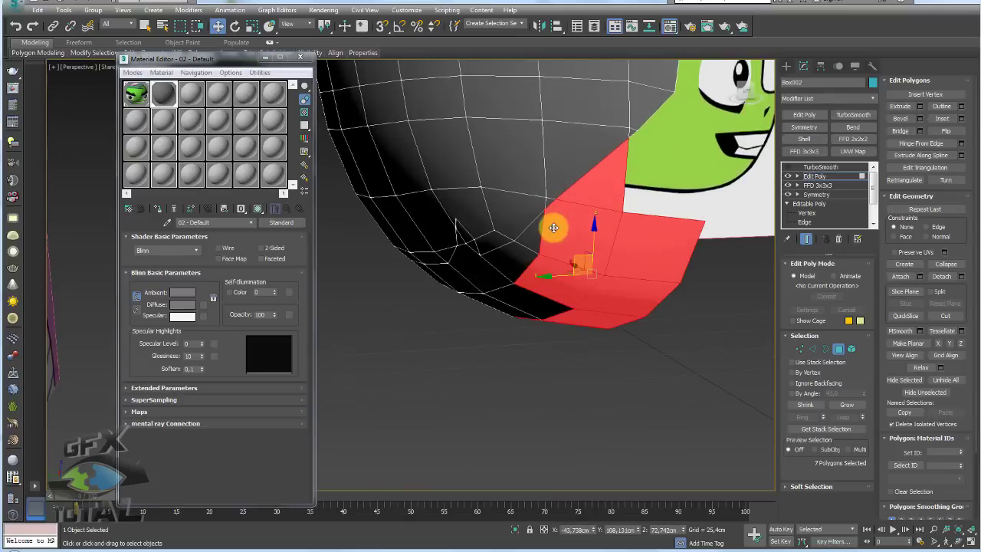
scroll(536, 232, "up", 1)
left_click(506, 256, "ctrl")
left_click(470, 273, "ctrl")
left_click(466, 249, "ctrl")
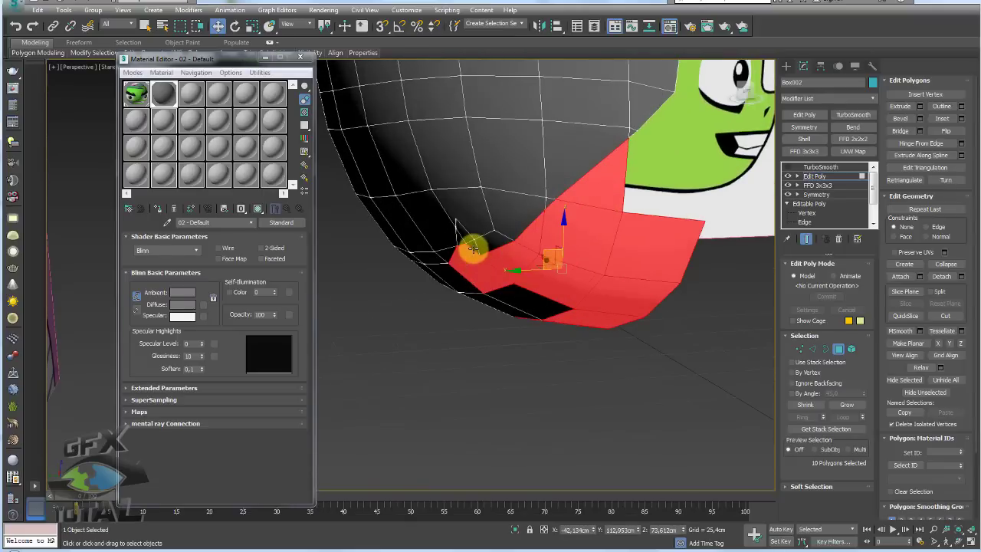
left_click(470, 238, "ctrl")
left_click(466, 239, "ctrl")
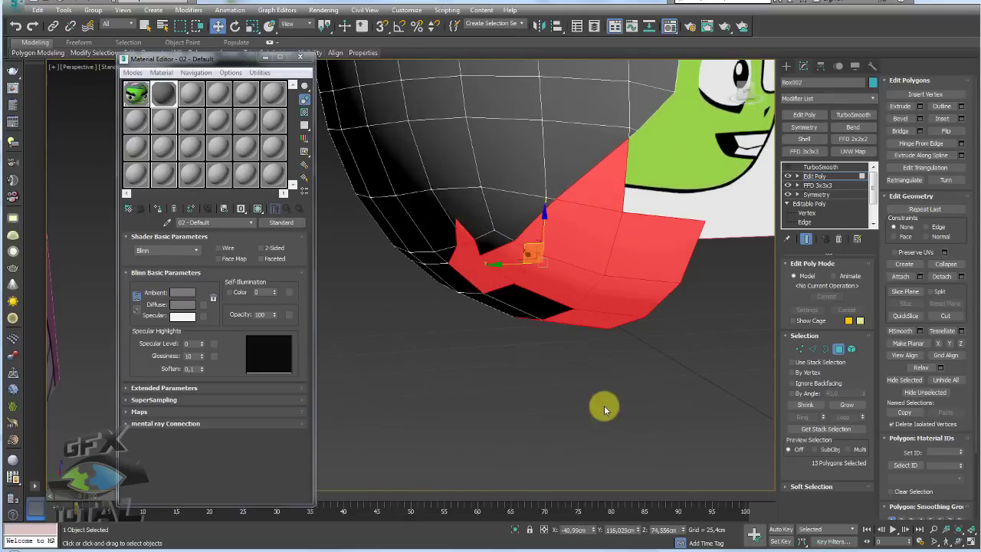
left_click_drag(600, 406, 424, 278, "alt")
middle_click_drag(424, 279, 463, 323, "alt")
key("Delete")
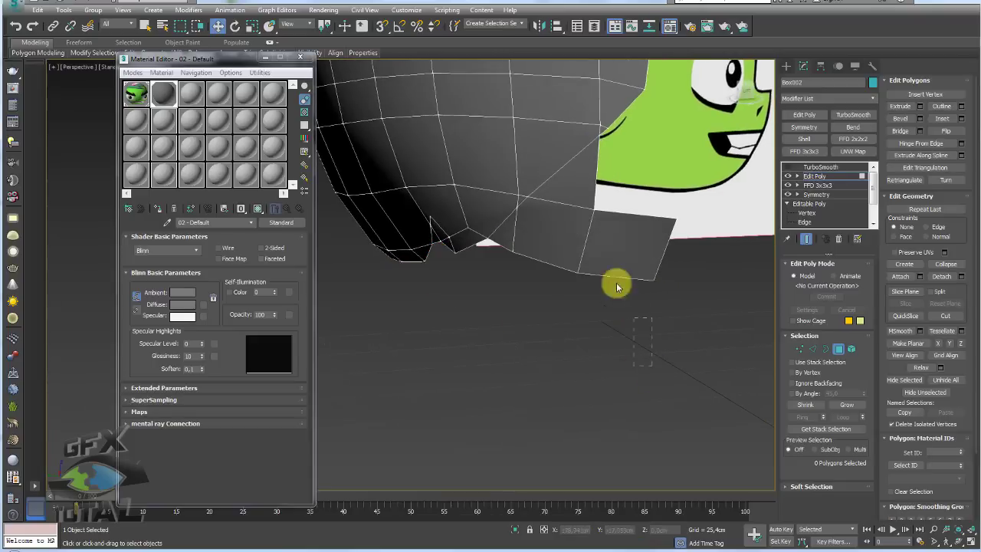
Step: Clear the leftover grey patch and delete the stray triangle at the sideburn corner
left_click_drag(563, 203, 554, 216)
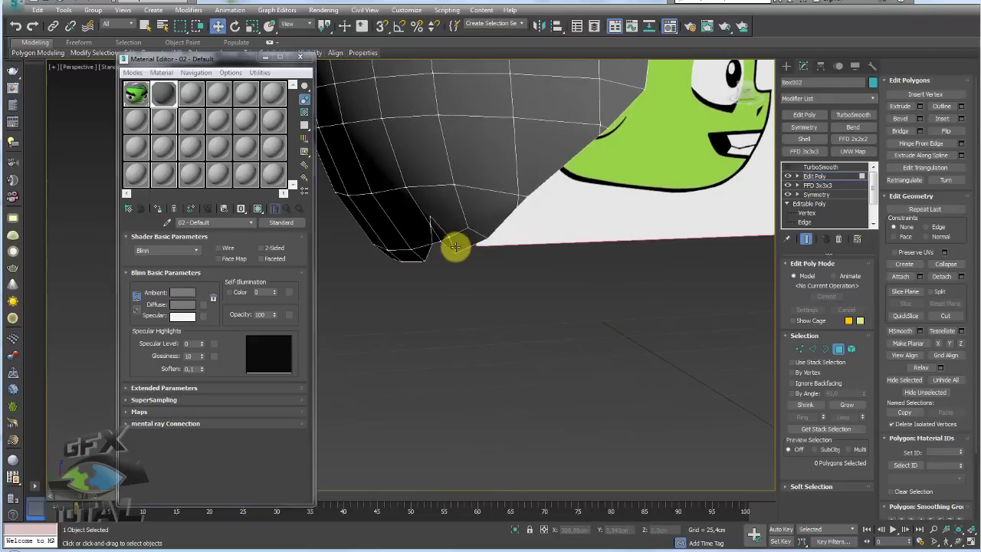
scroll(454, 246, "up", 2)
middle_click_drag(452, 246, 432, 235, "alt")
left_click(419, 222)
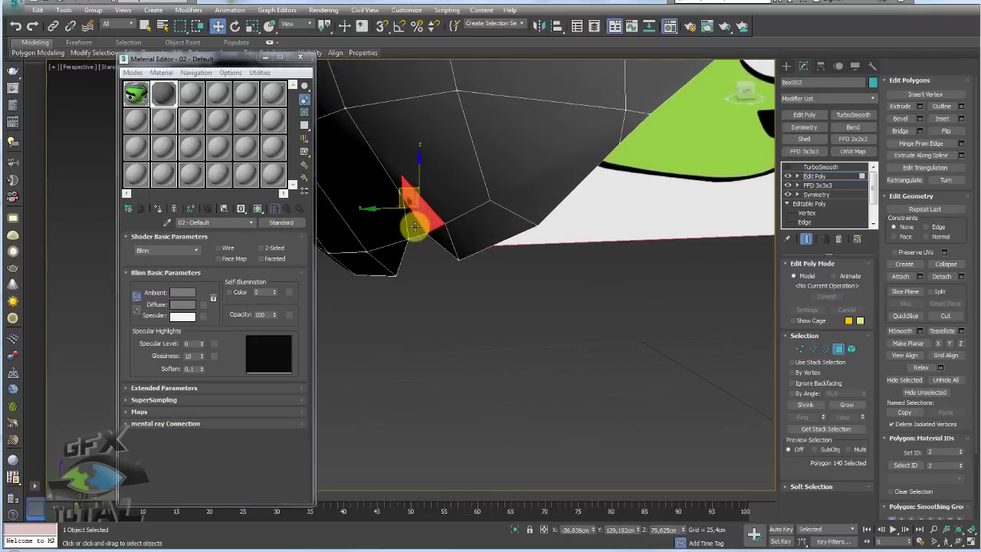
key("Delete")
scroll(456, 256, "down", 2)
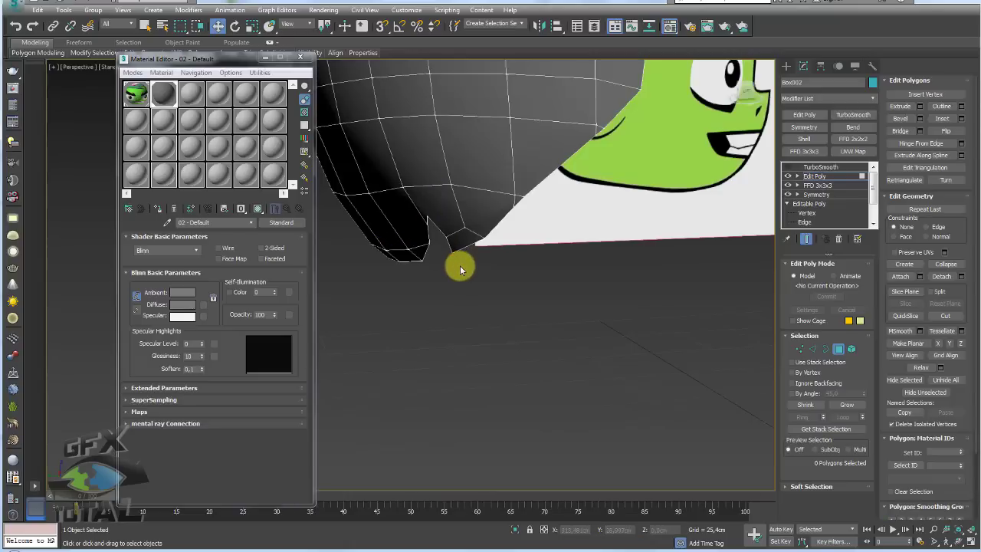
mouse_move(460, 268)
middle_mouse_down("alt")
mouse_move(490, 306)
mouse_move(567, 285)
mouse_move(551, 277)
middle_mouse_up("alt")
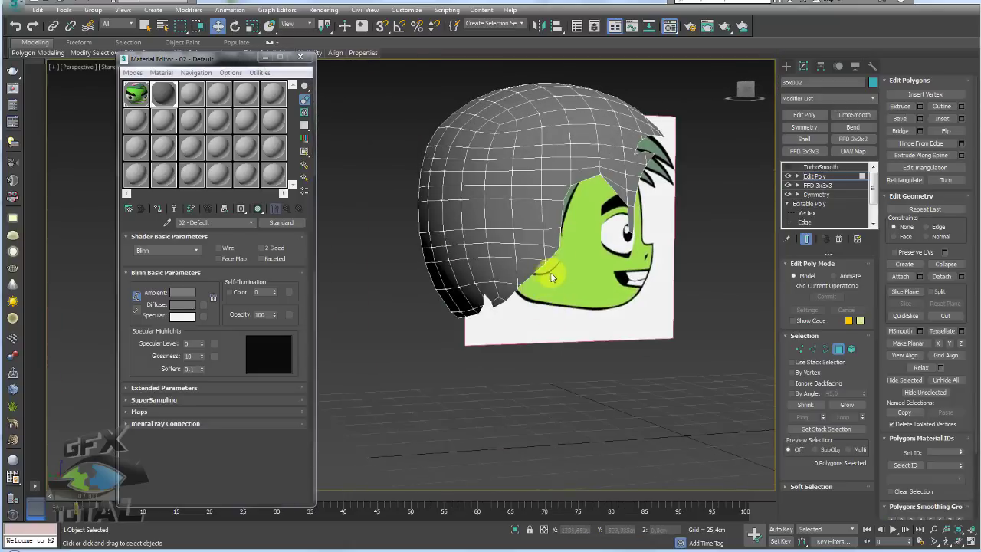
Step: Collapse the single border edge at the sideburn corner into one point
scroll(552, 278, "up", 5)
scroll(565, 263, "down", 5)
scroll(564, 267, "up", 3)
scroll(552, 267, "up", 1)
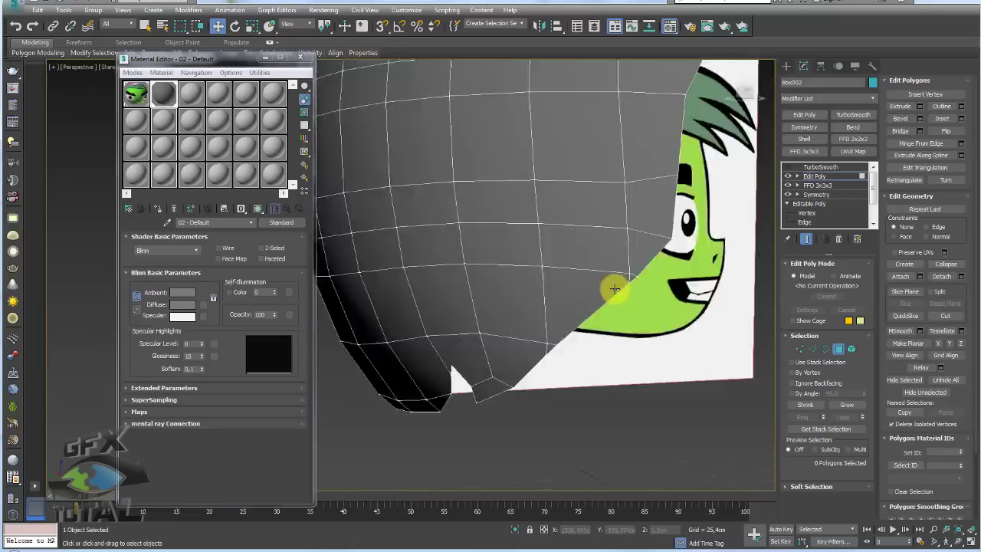
scroll(615, 289, "down", 3)
middle_click_drag(565, 284, 869, 378, "alt")
left_click(813, 349)
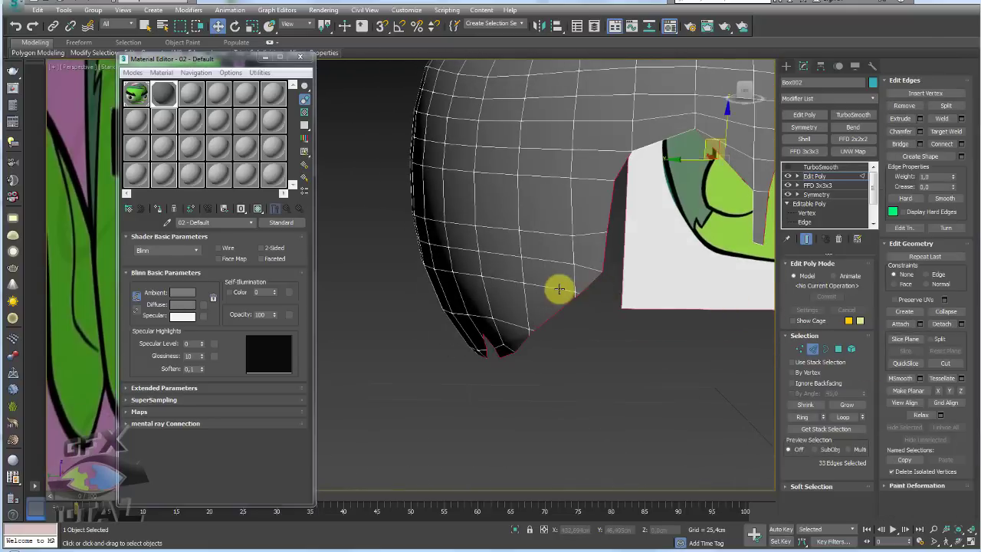
scroll(558, 285, "up", 4)
double_click(599, 307)
left_click(600, 304)
middle_click_drag(639, 324, 607, 336, "alt")
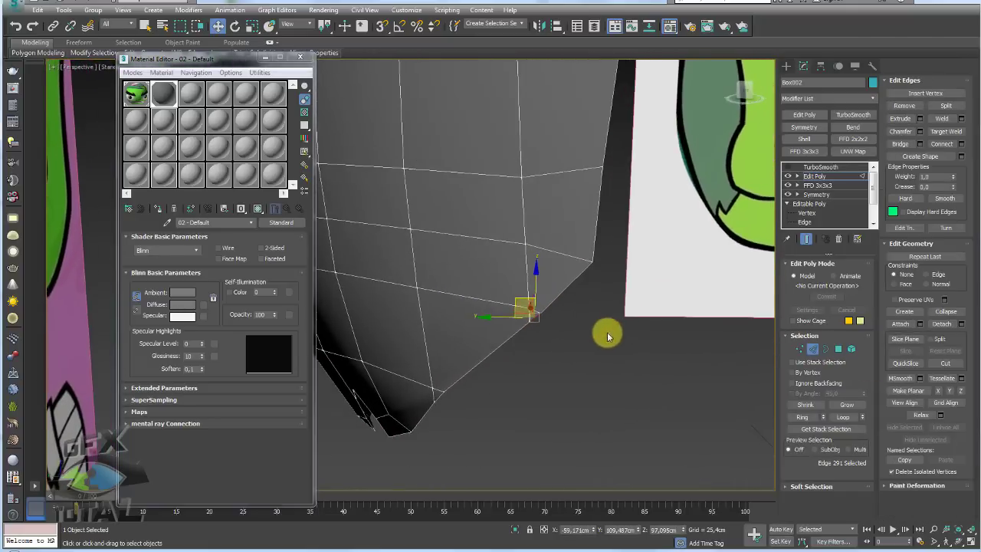
left_click(949, 314)
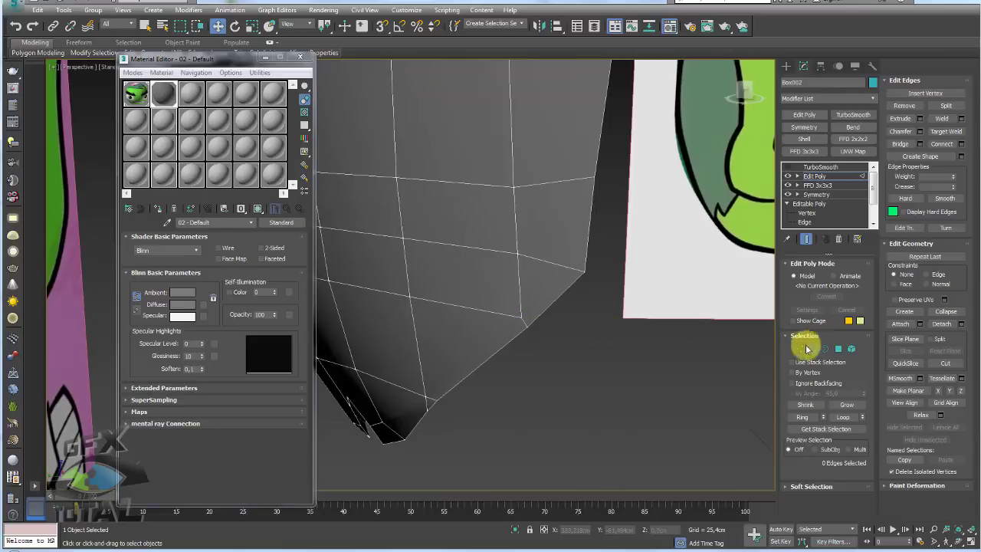
Step: Target-weld a lower vertex onto its neighbouring vertex
left_click(800, 349)
left_click(946, 118)
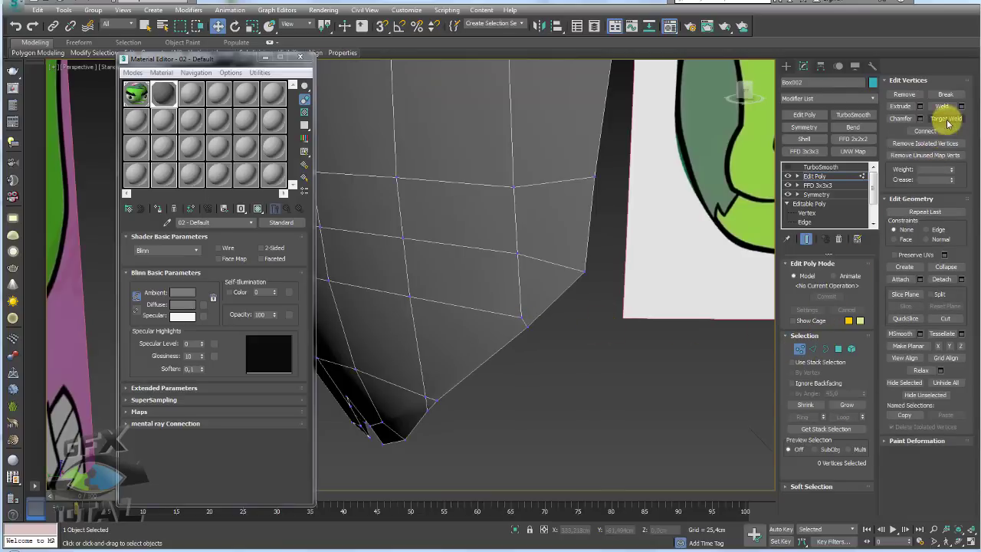
left_click(527, 328)
scroll(526, 327, "down", 3)
mouse_move(526, 322)
middle_mouse_down("alt")
mouse_move(532, 298)
mouse_move(508, 258)
mouse_move(606, 285)
mouse_move(606, 298)
middle_mouse_up("alt")
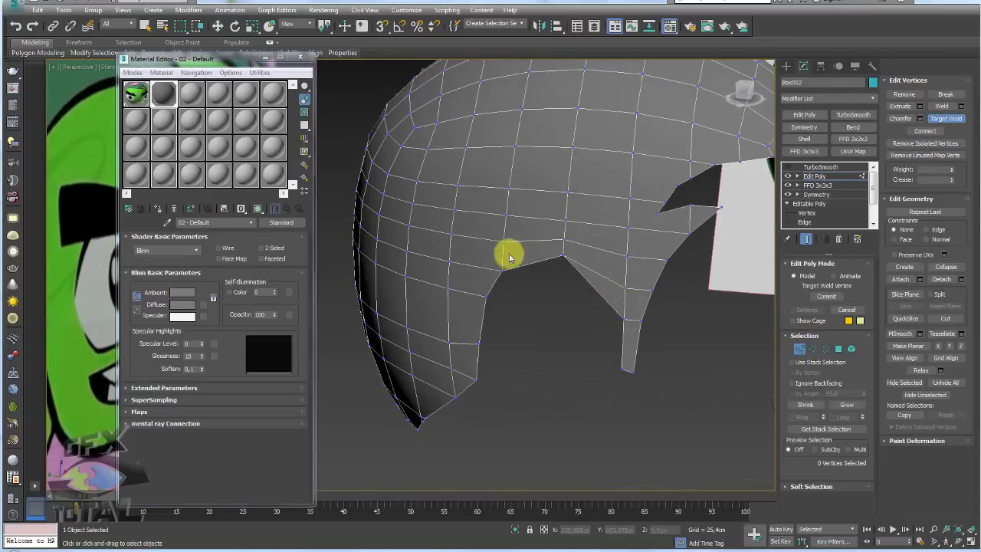
scroll(625, 310, "up", 3)
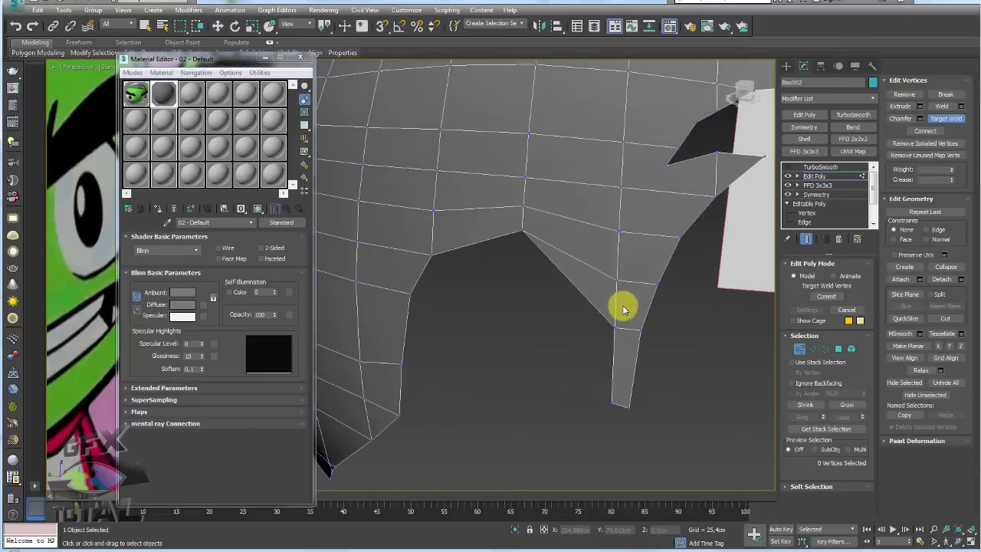
Step: Cut a new edge across the vertical sideburn strip and remove the stray edge beside it
key("alt+c")
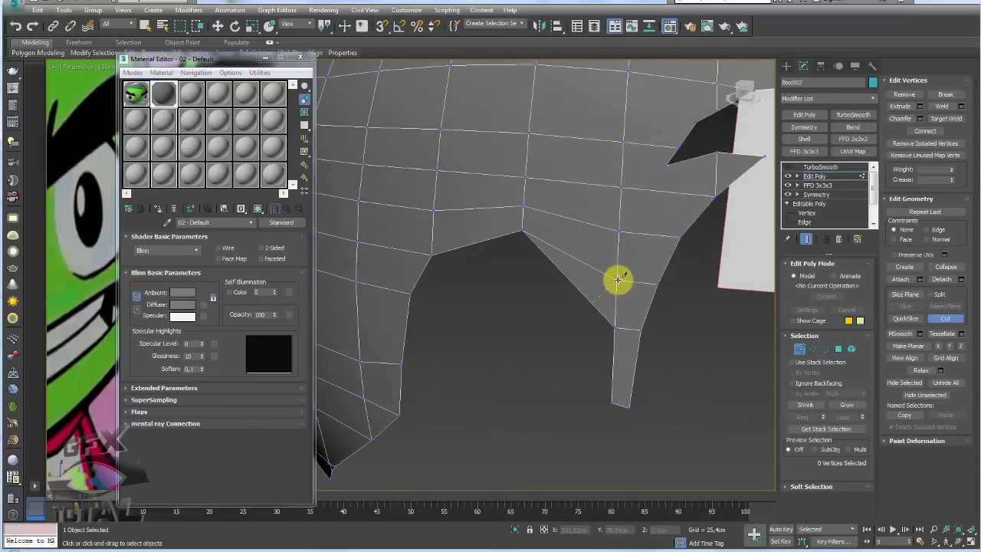
left_click(619, 278)
mouse_move(618, 291)
middle_mouse_down("alt")
mouse_move(631, 306)
mouse_move(581, 305)
middle_mouse_up("alt")
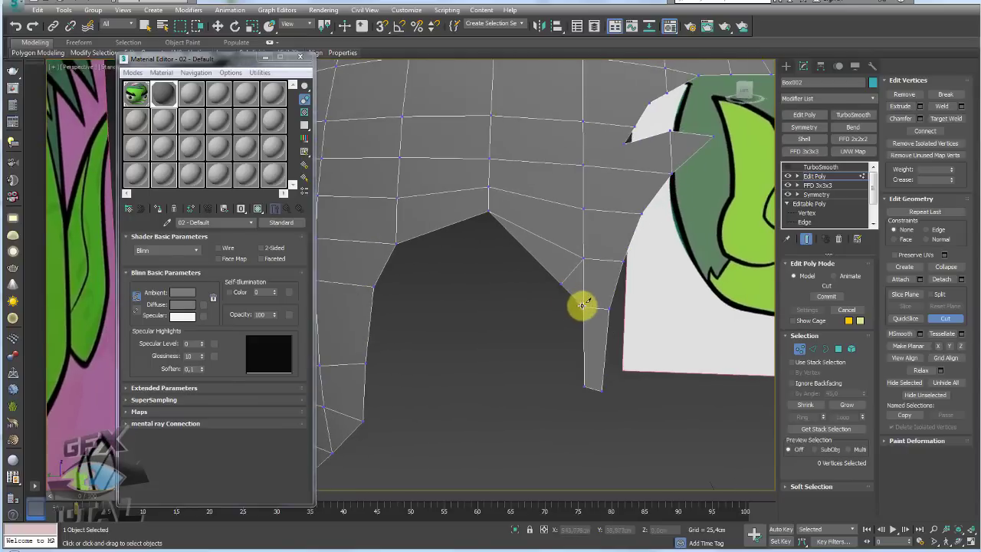
left_click(583, 305)
left_click(610, 307)
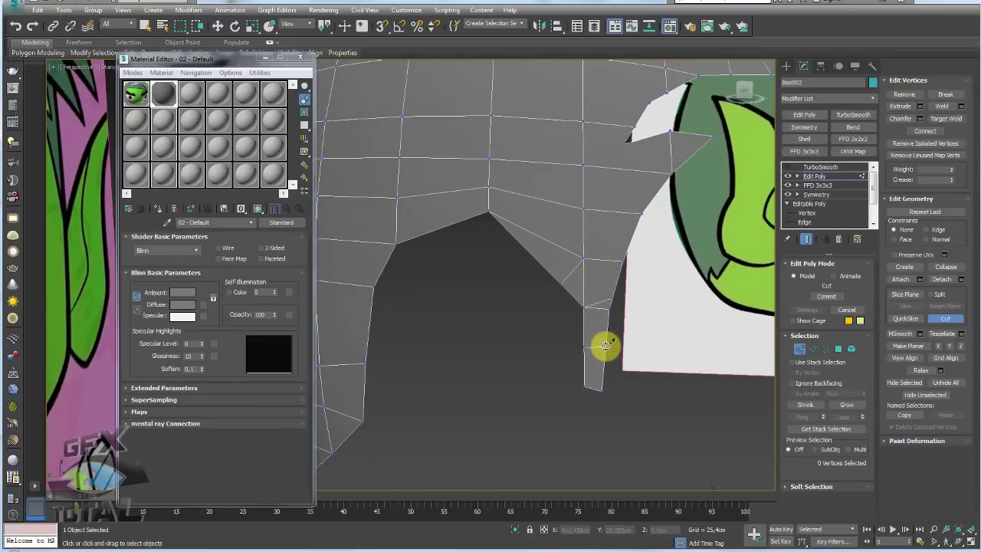
left_click(812, 349)
key("w")
left_click(603, 307)
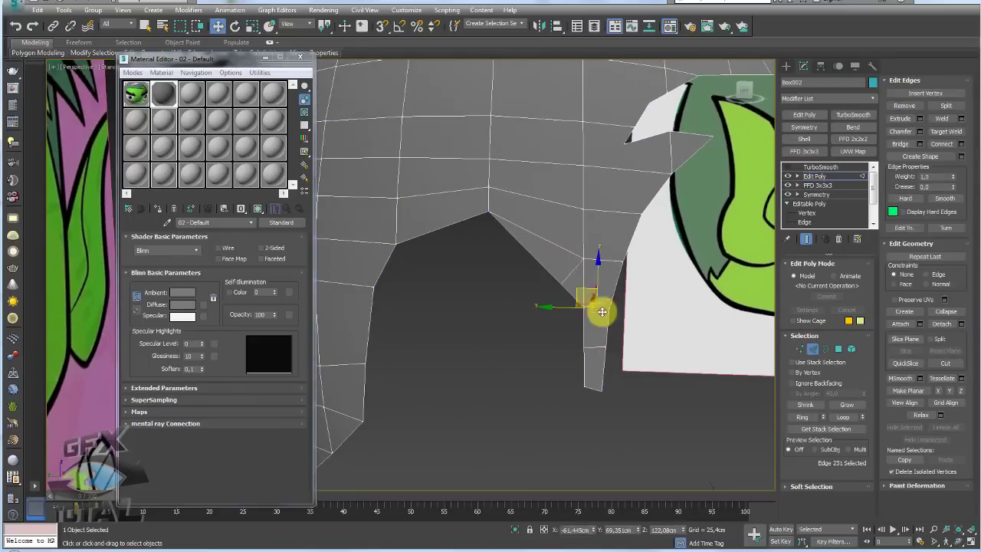
left_click(909, 105)
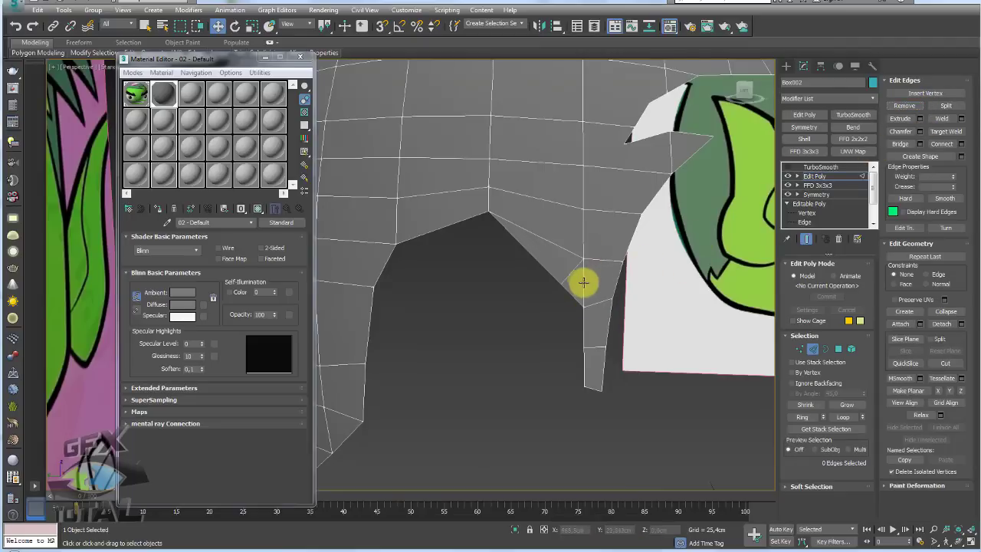
Step: Cut another edge across the strip and remove the stray edge in the notch
scroll(596, 280, "up", 2)
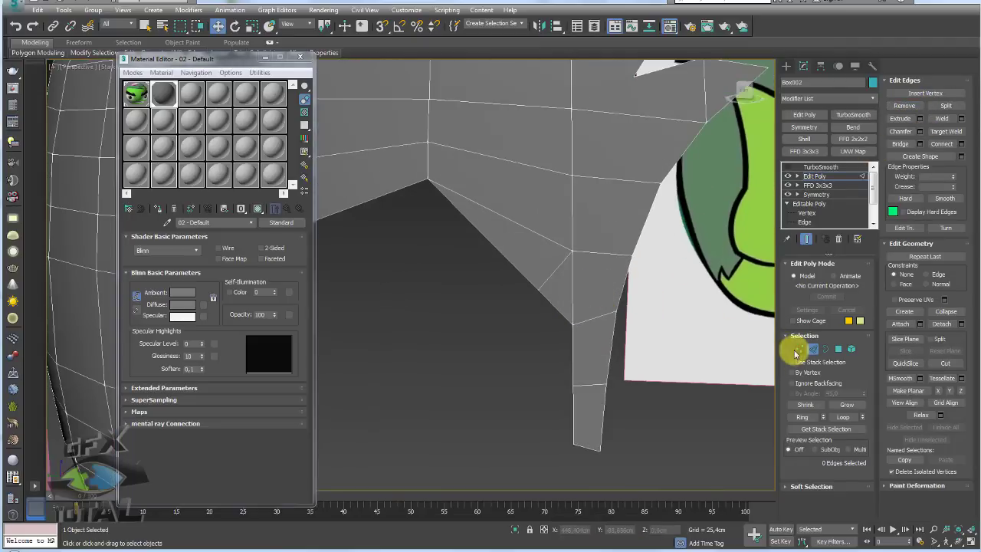
left_click(799, 348)
key("alt+c")
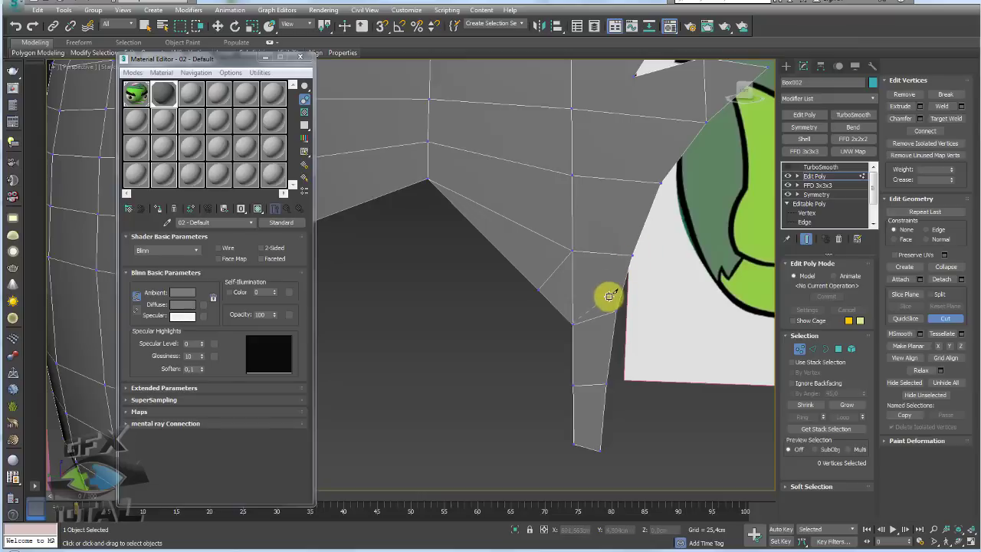
left_click(631, 255)
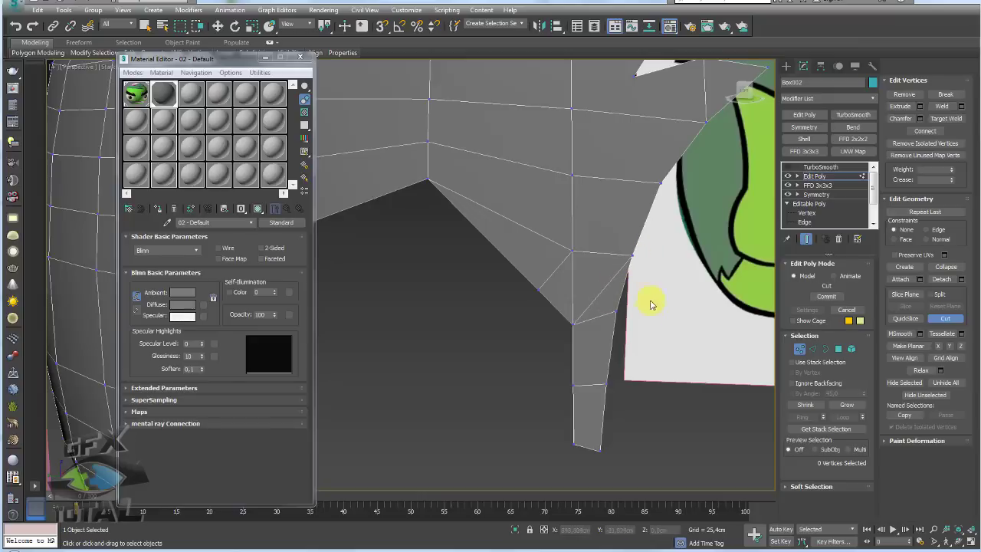
left_click(574, 352)
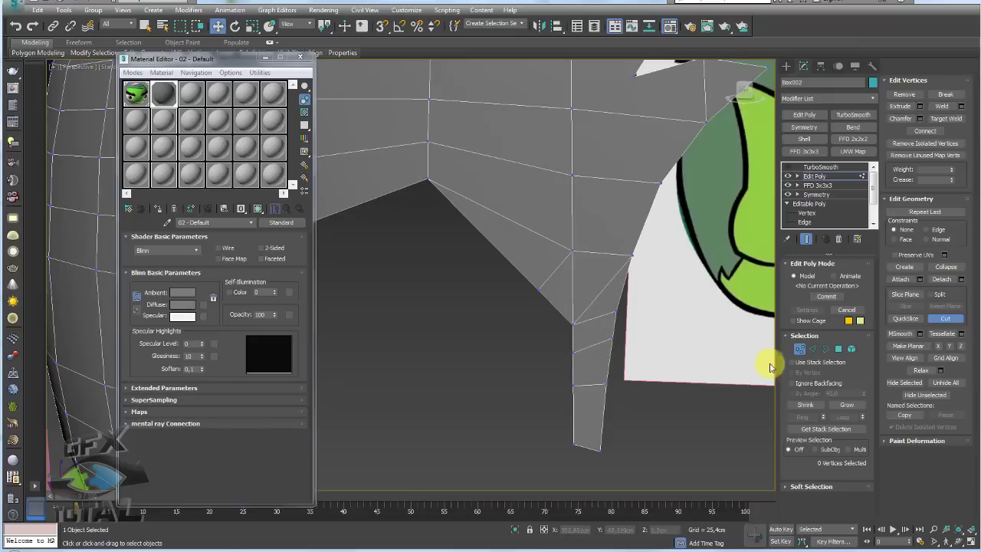
left_click(825, 348)
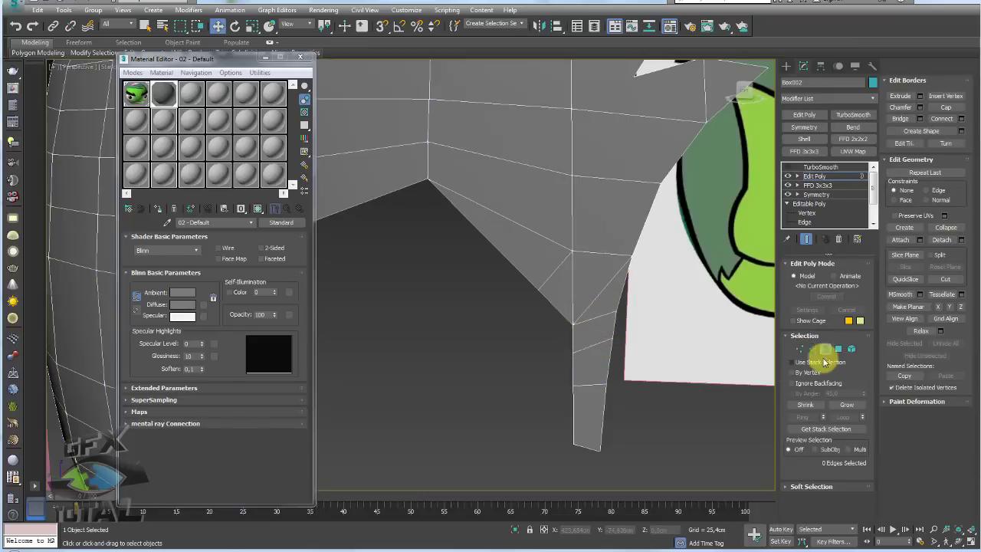
left_click(812, 349)
left_click(591, 317)
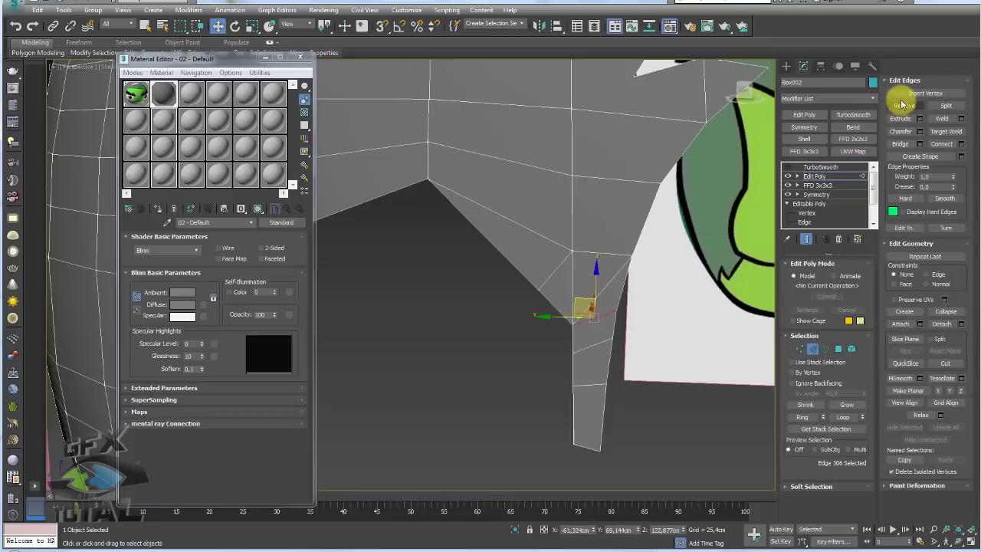
left_click(556, 245)
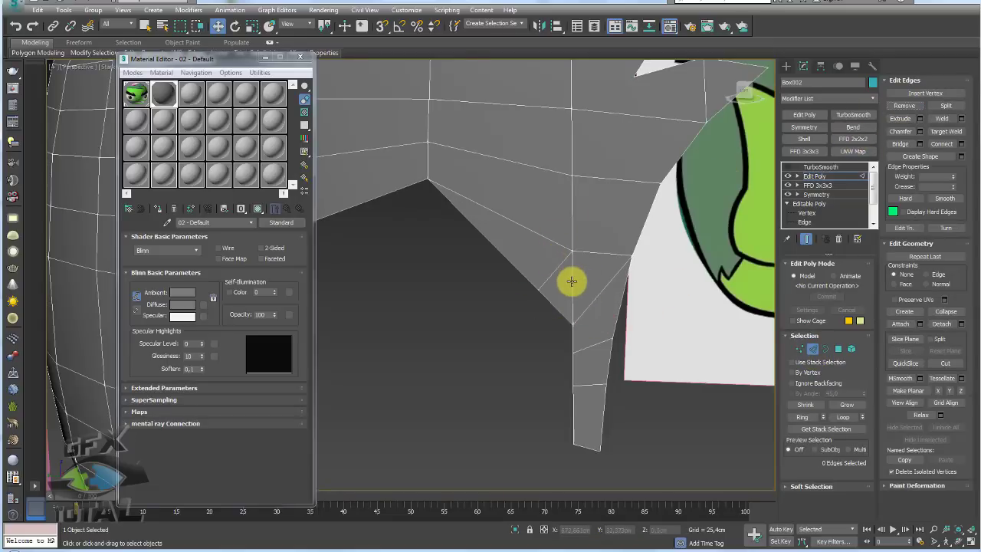
left_click(572, 282)
left_click(904, 105)
Step: Cut a new edge from the notch corner vertex along the notch to the upper edge
middle_click_drag(567, 252, 576, 276, "alt")
scroll(563, 253, "down", 3)
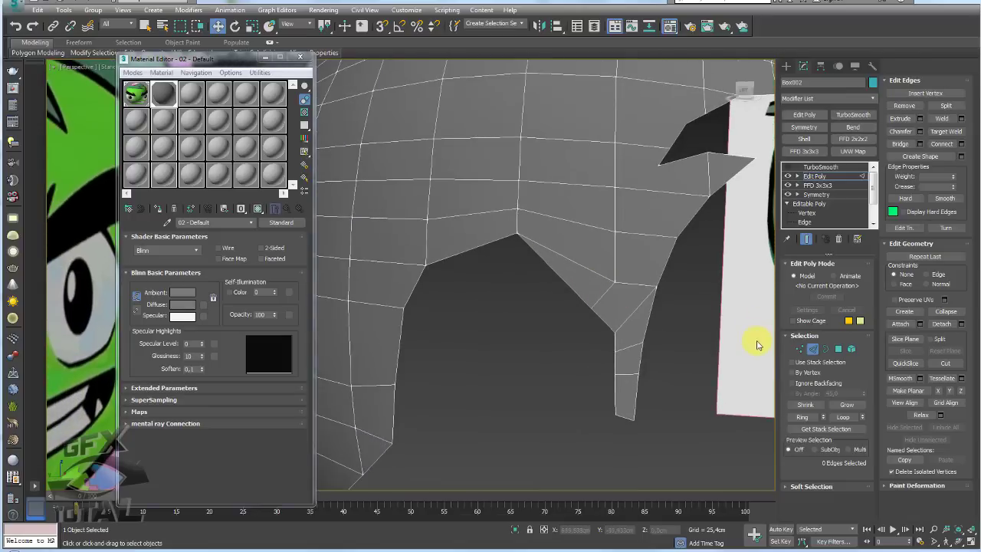
left_click(803, 352)
scroll(606, 316, "up", 3)
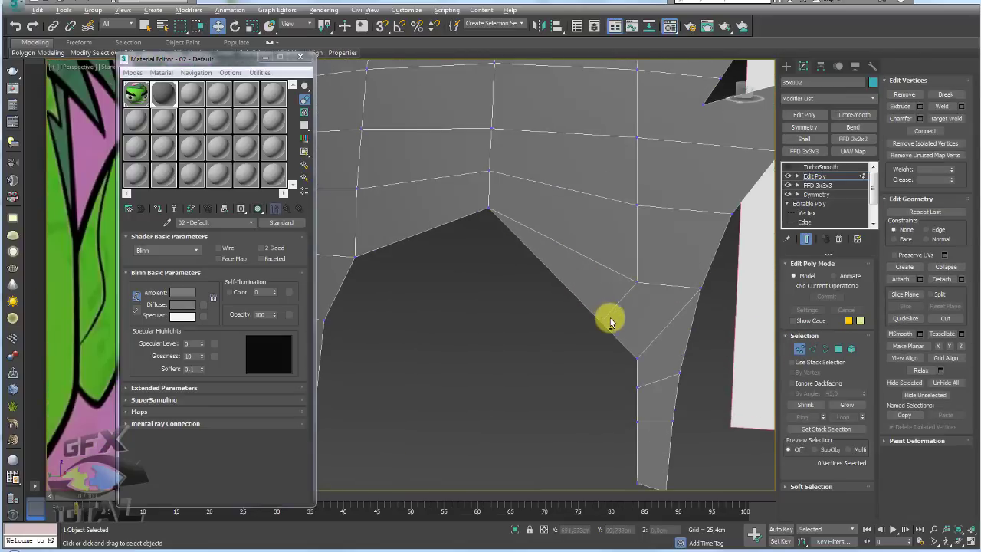
key("alt+c")
left_click(637, 281)
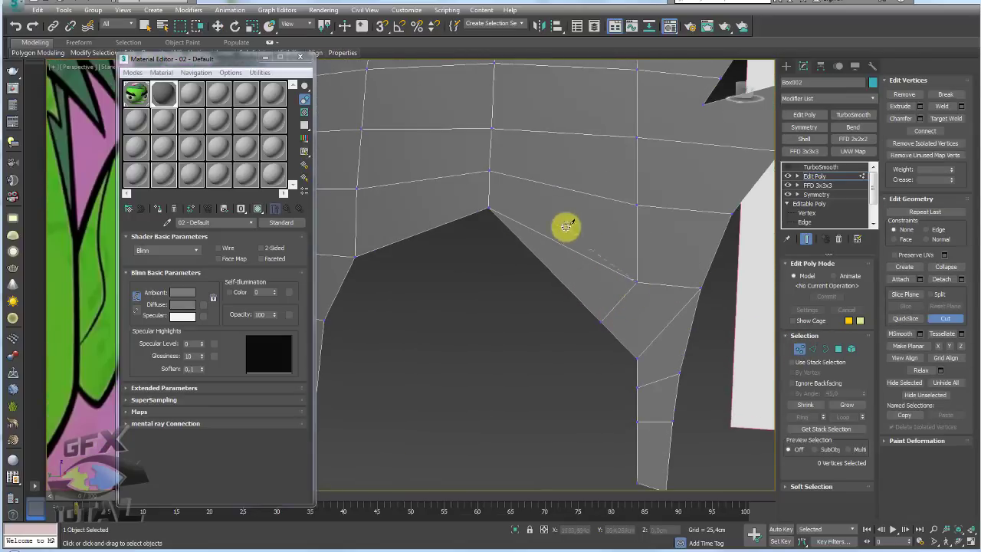
left_click(489, 187)
left_click(356, 220)
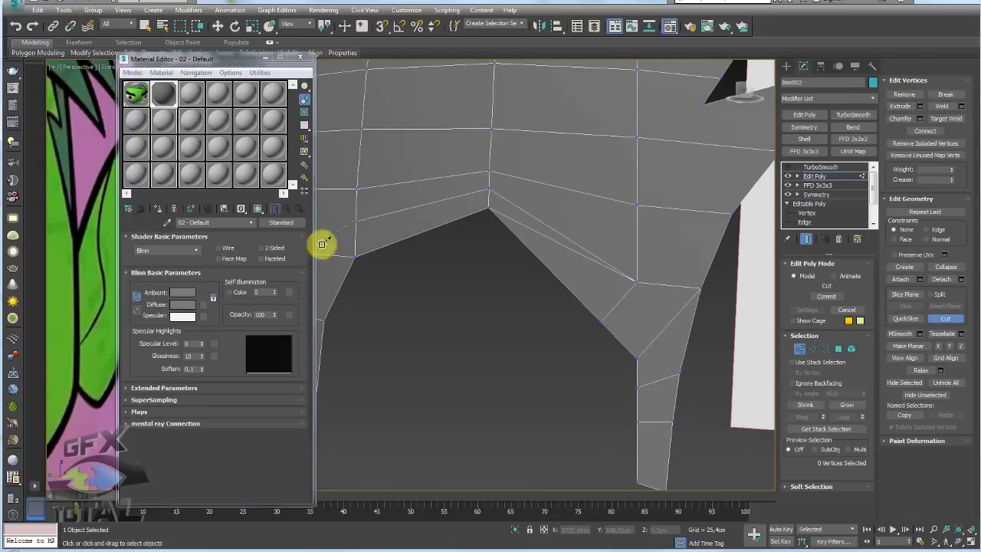
middle_click_drag(339, 259, 480, 305)
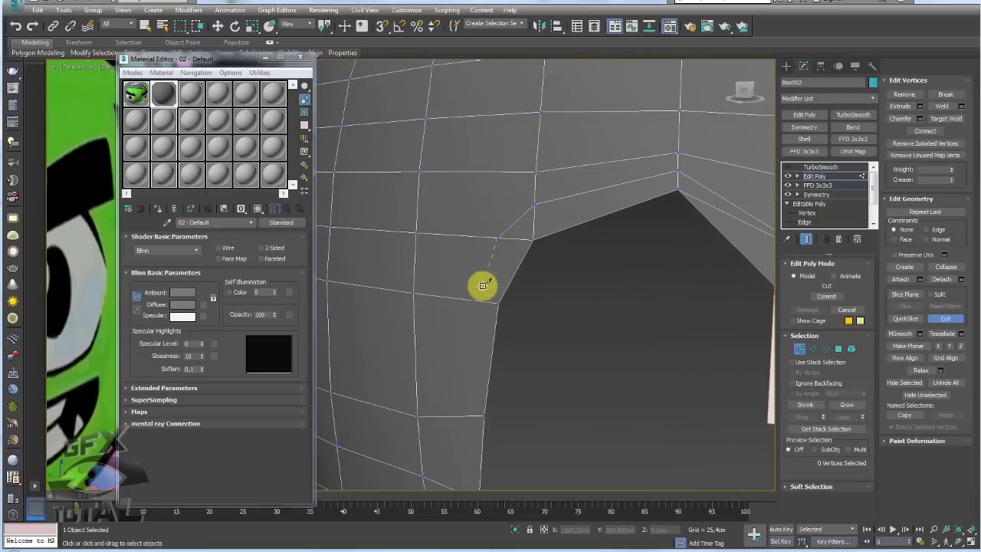
left_click(473, 301)
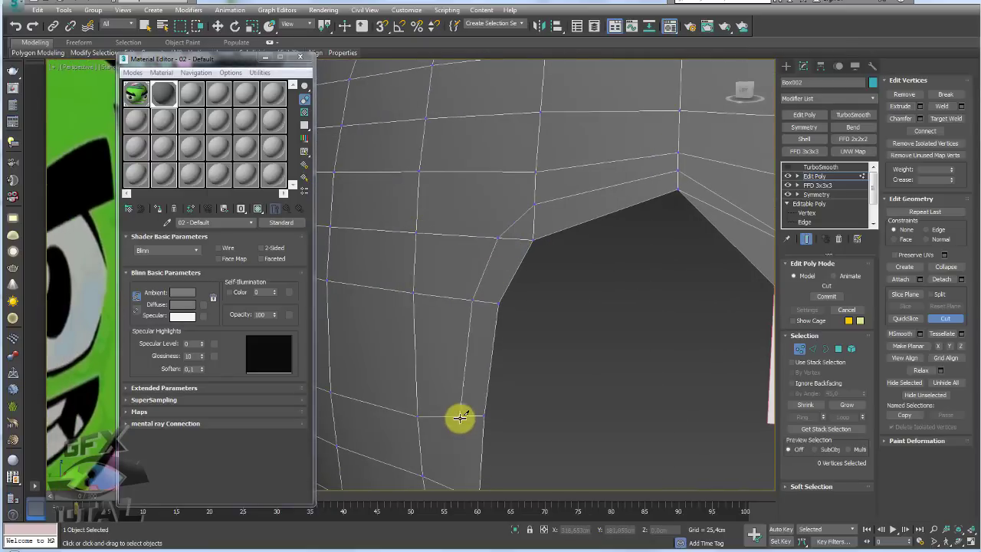
mouse_move(459, 417)
middle_mouse_down("alt")
mouse_move(475, 256)
mouse_move(477, 319)
mouse_move(583, 199)
mouse_move(526, 268)
middle_mouse_up("alt")
right_click(526, 266)
Step: Collapse the two close vertices into one
left_click_drag(529, 248, 510, 259)
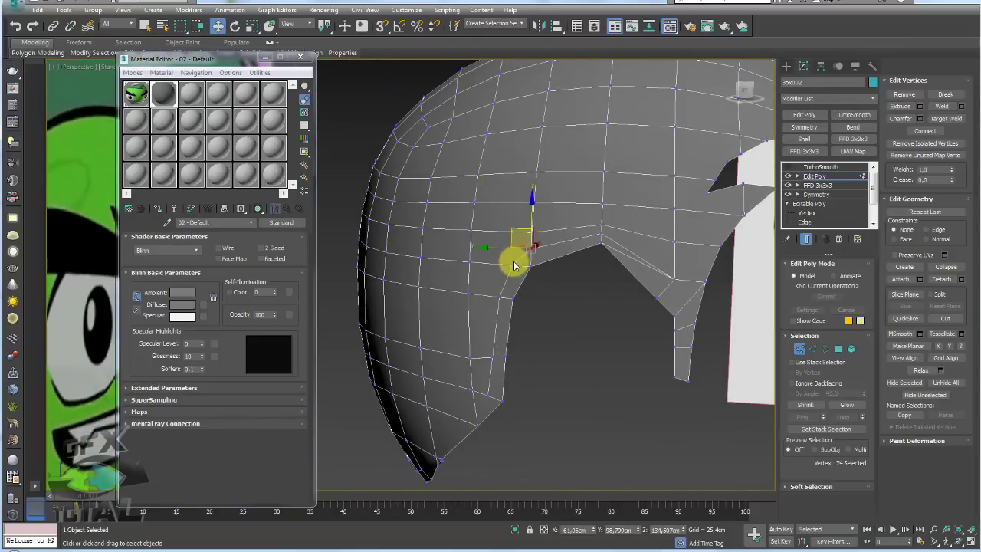
left_click(943, 267)
scroll(563, 267, "up", 3)
scroll(543, 294, "up", 2)
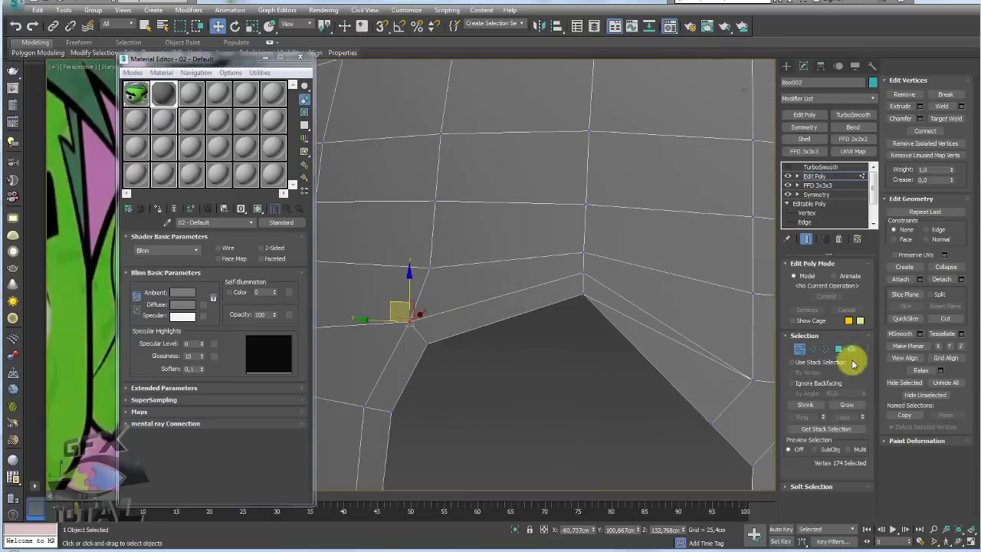
left_click(812, 351)
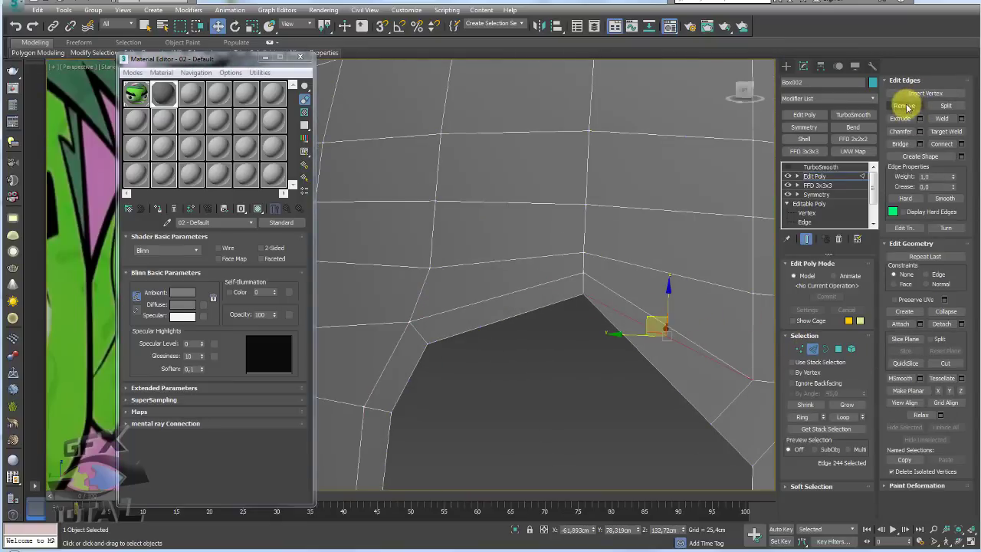
scroll(527, 241, "down", 4)
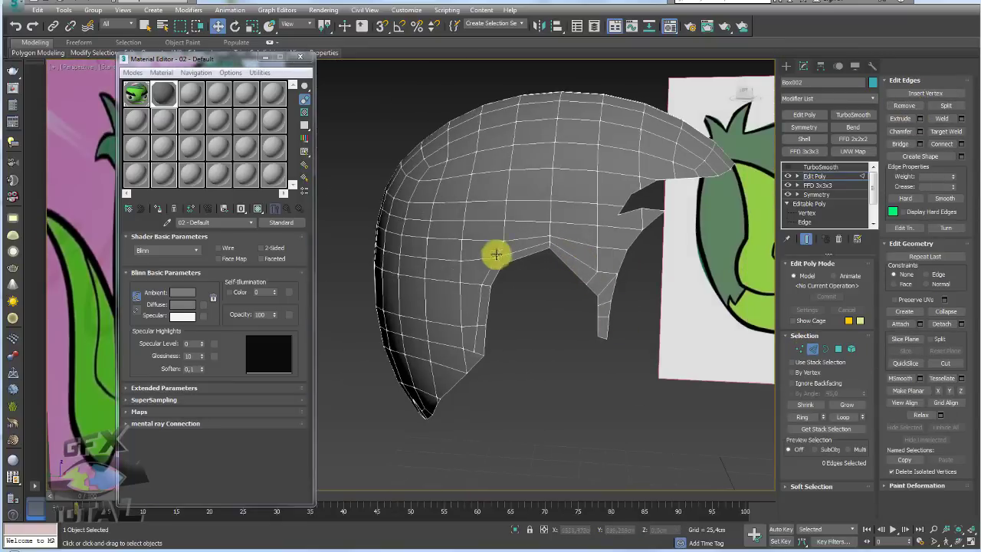
Step: Cut a new edge down to the hair shell's lower edge
scroll(471, 366, "up", 3)
mouse_move(471, 367)
middle_mouse_down("alt")
mouse_move(565, 313)
mouse_move(714, 328)
middle_mouse_up("alt")
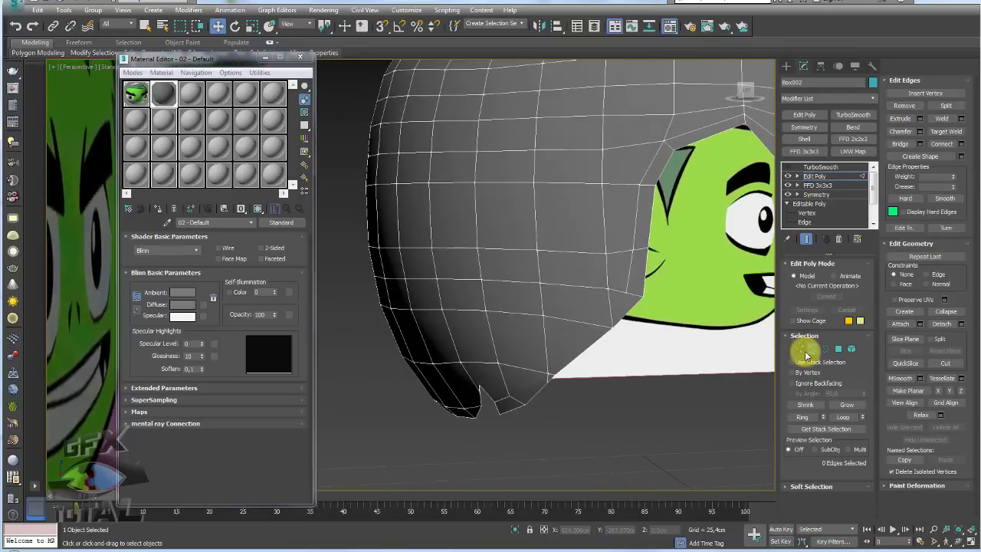
left_click(800, 349)
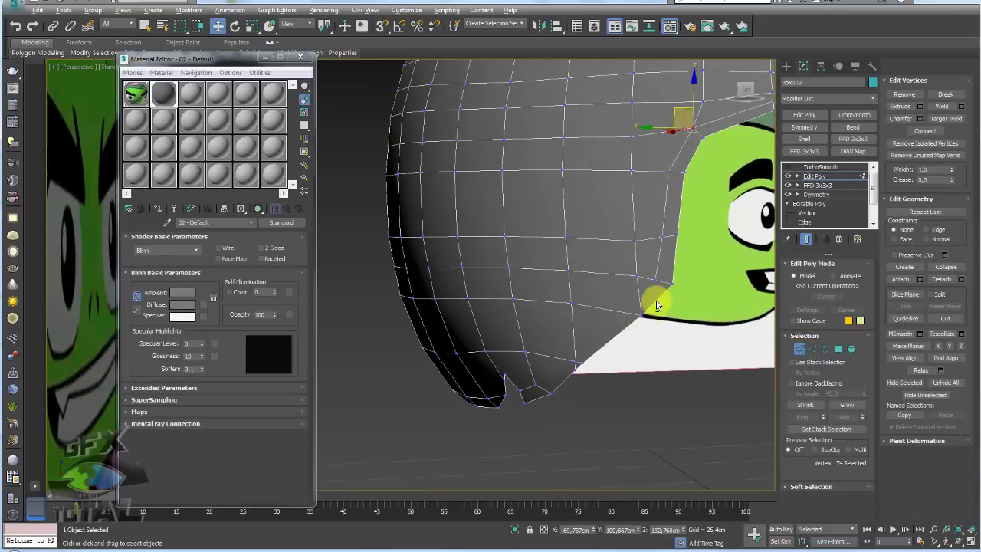
key("alt+c")
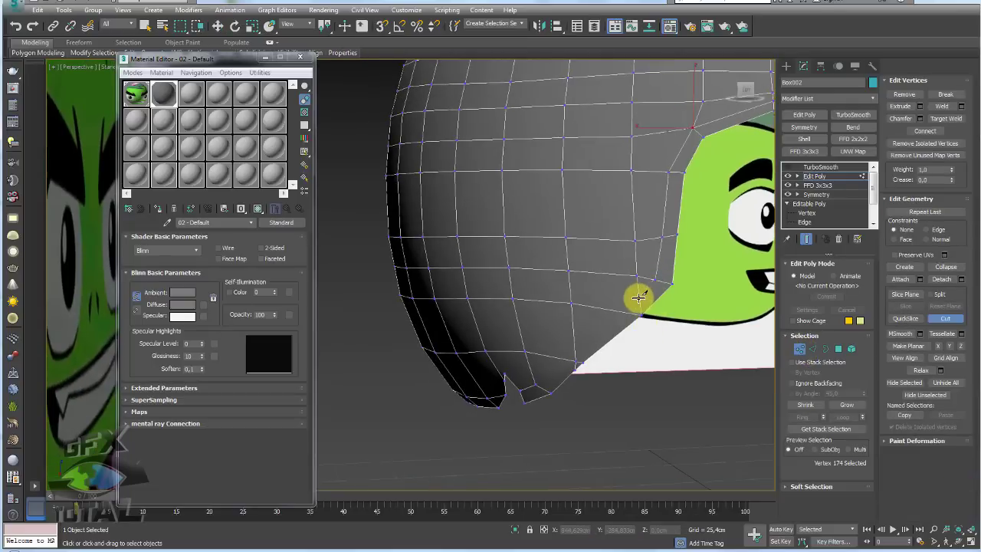
left_click(640, 292)
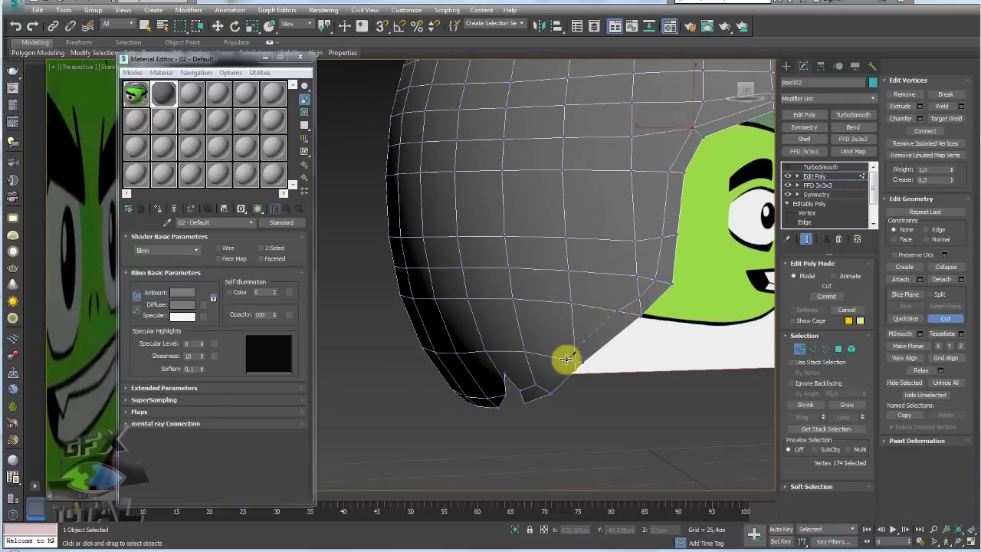
left_click(571, 360)
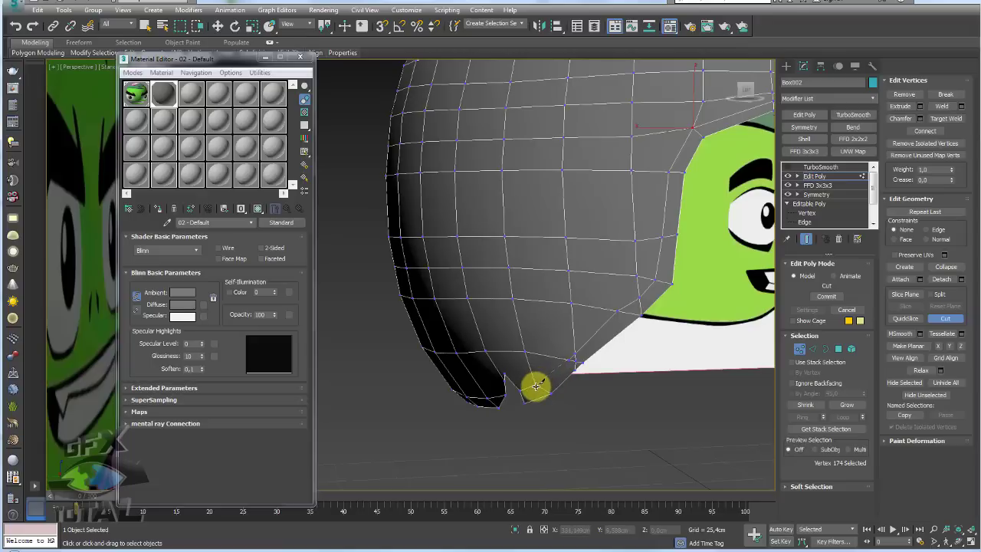
right_click(609, 363)
Step: Collapse stray vertex pairs near the lower edge and remove one redundant vertex
scroll(605, 383, "up", 2)
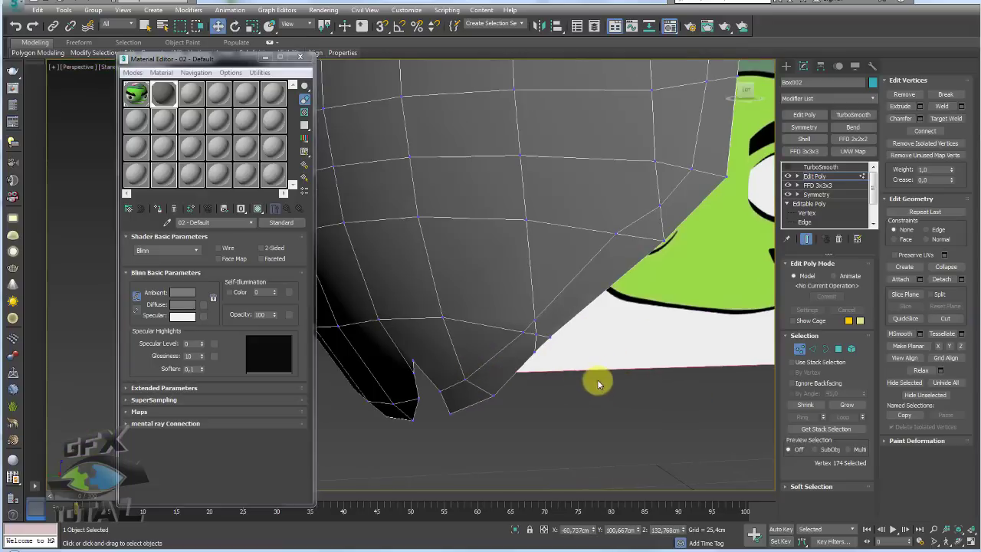
left_click(532, 349, "ctrl")
left_click(946, 268)
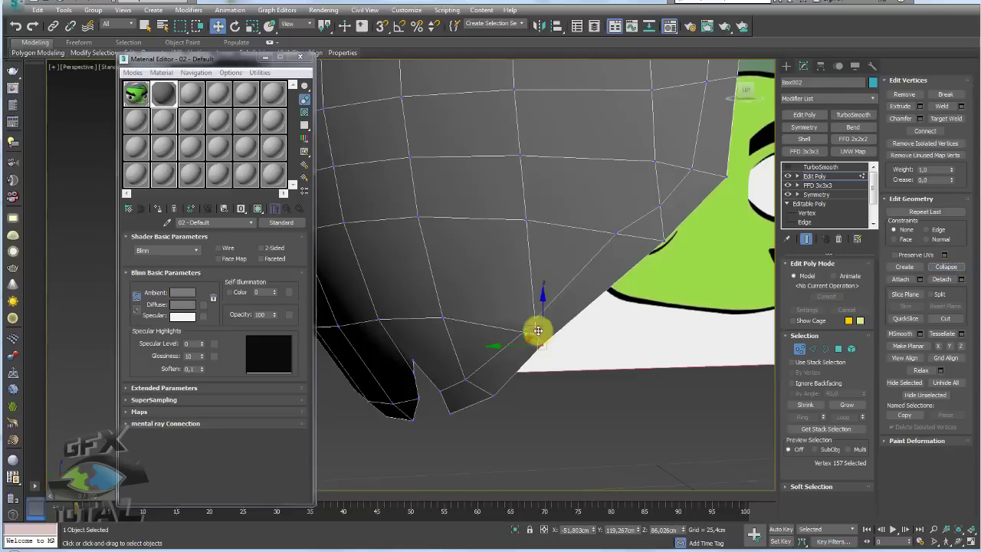
left_click(525, 316)
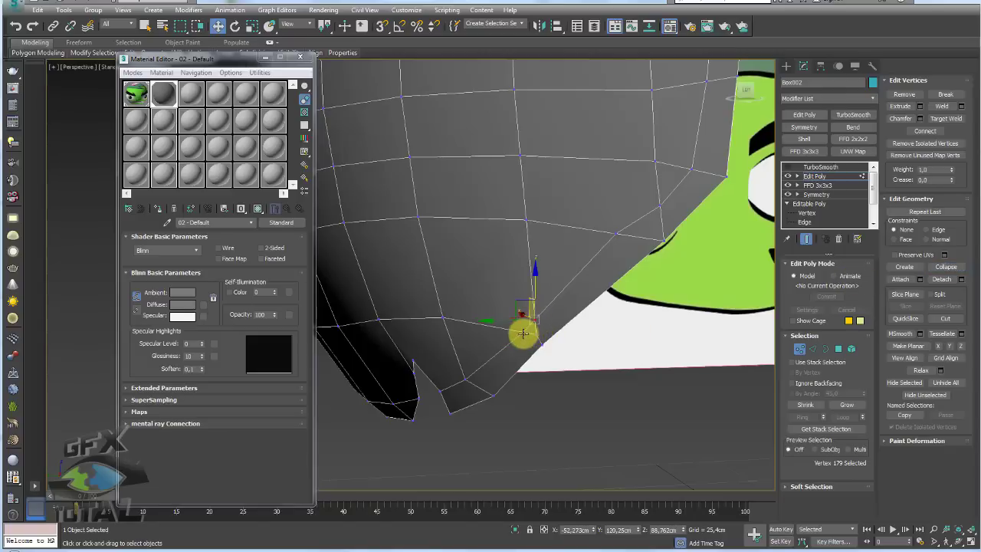
left_click(946, 267)
left_click(537, 334)
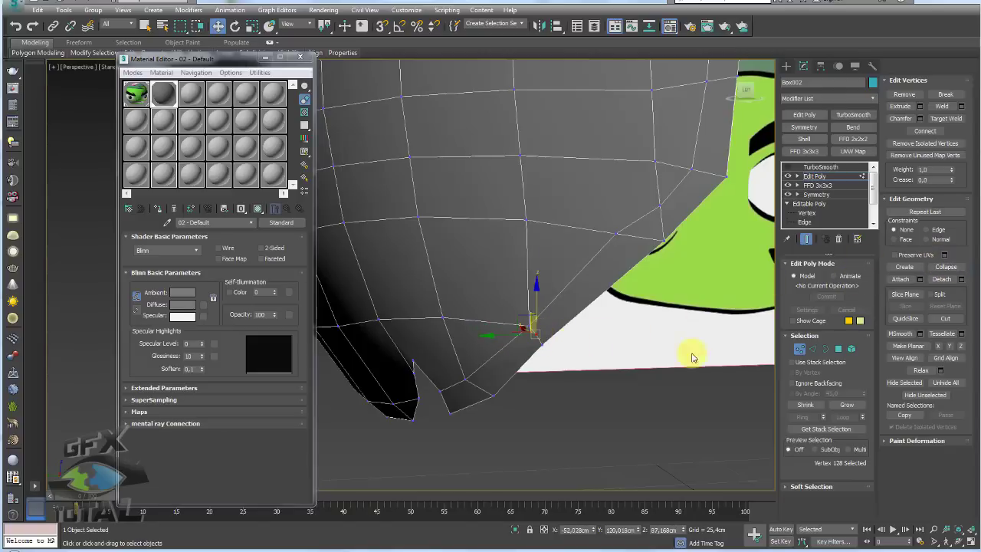
left_click(904, 95)
mouse_move(497, 273)
middle_mouse_down("alt")
mouse_move(505, 231)
mouse_move(536, 219)
mouse_move(536, 241)
mouse_move(537, 230)
middle_mouse_up("alt")
left_click(547, 245)
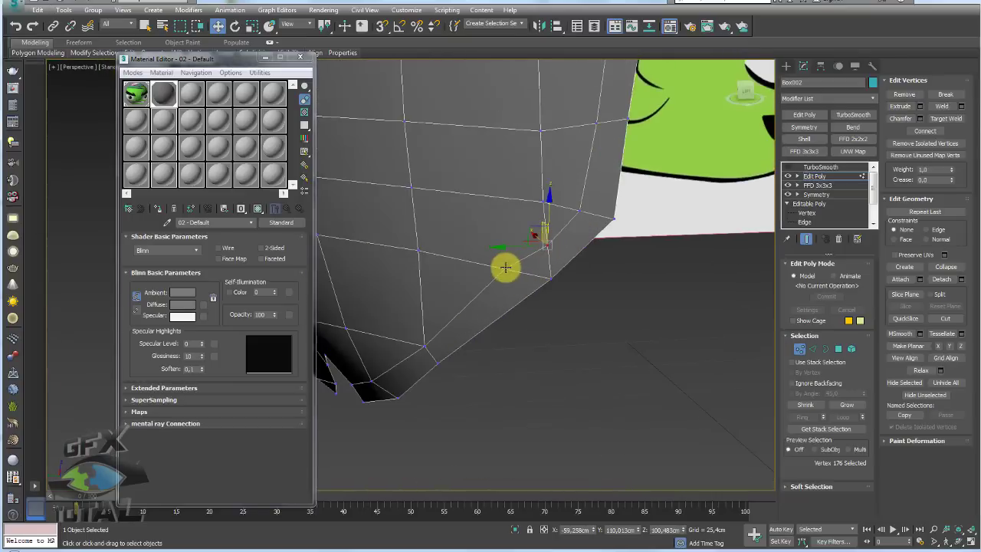
left_click(504, 269, "ctrl")
left_click(951, 270)
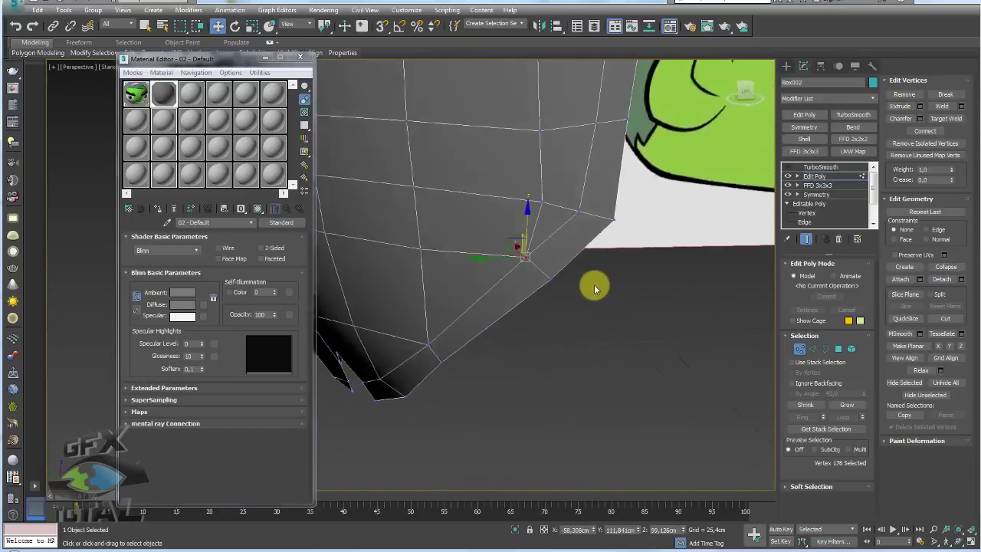
Step: Move a hair-edge vertex, then slide it along its edge with Edge constraints
mouse_move(591, 284)
middle_mouse_down("alt")
mouse_move(613, 256)
mouse_move(623, 269)
mouse_move(573, 207)
mouse_move(565, 278)
mouse_move(538, 261)
middle_mouse_up("alt")
left_click(542, 199)
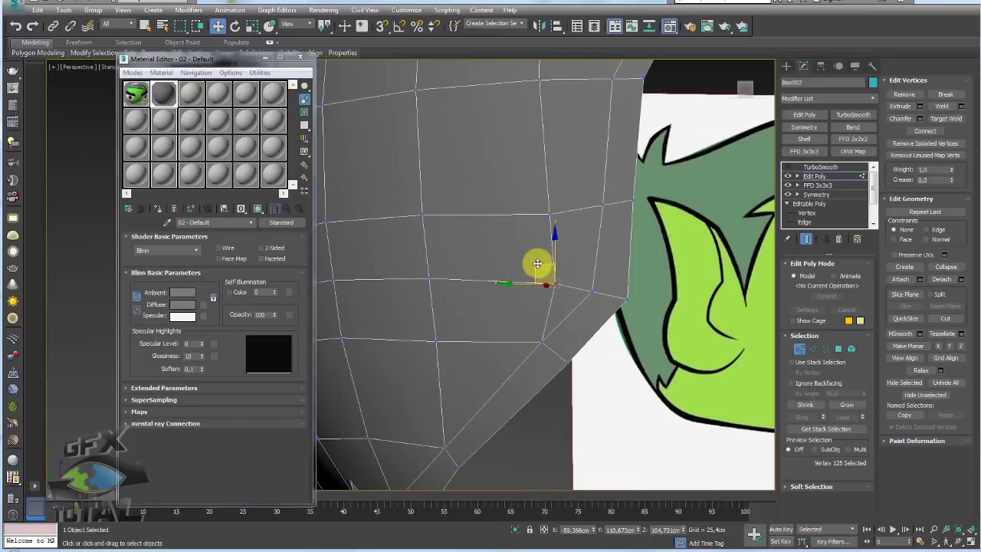
mouse_move(537, 263)
left_mouse_down()
mouse_move(473, 282)
mouse_move(513, 230)
mouse_move(490, 271)
mouse_move(526, 289)
mouse_move(547, 281)
left_mouse_up()
middle_click_drag(409, 278, 412, 302, "alt")
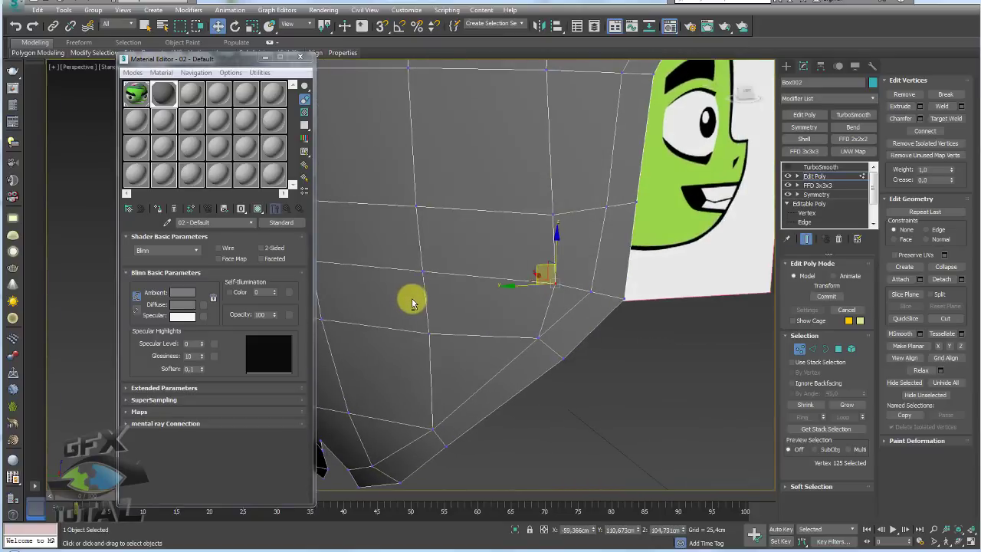
left_click(935, 232)
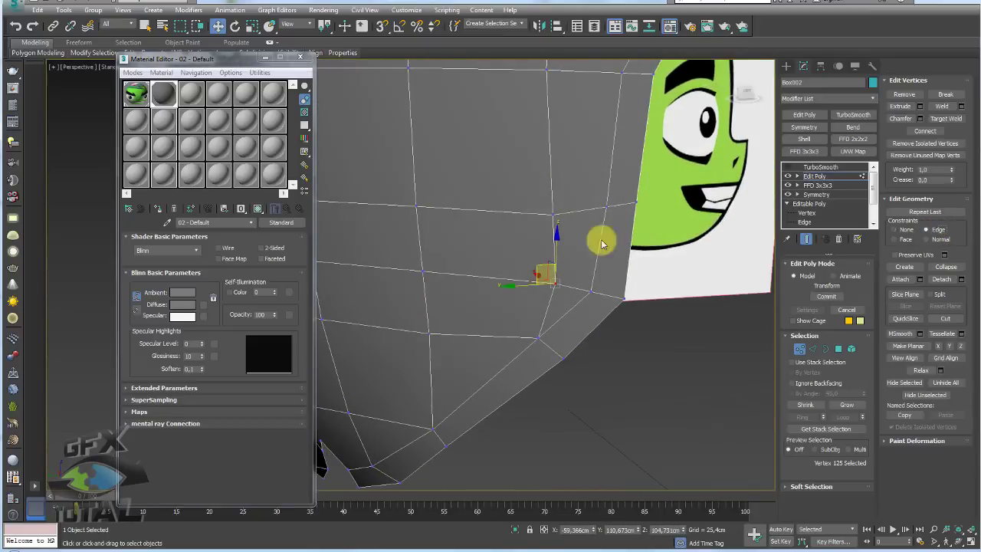
mouse_move(541, 268)
left_mouse_down()
mouse_move(535, 250)
mouse_move(554, 154)
left_mouse_up()
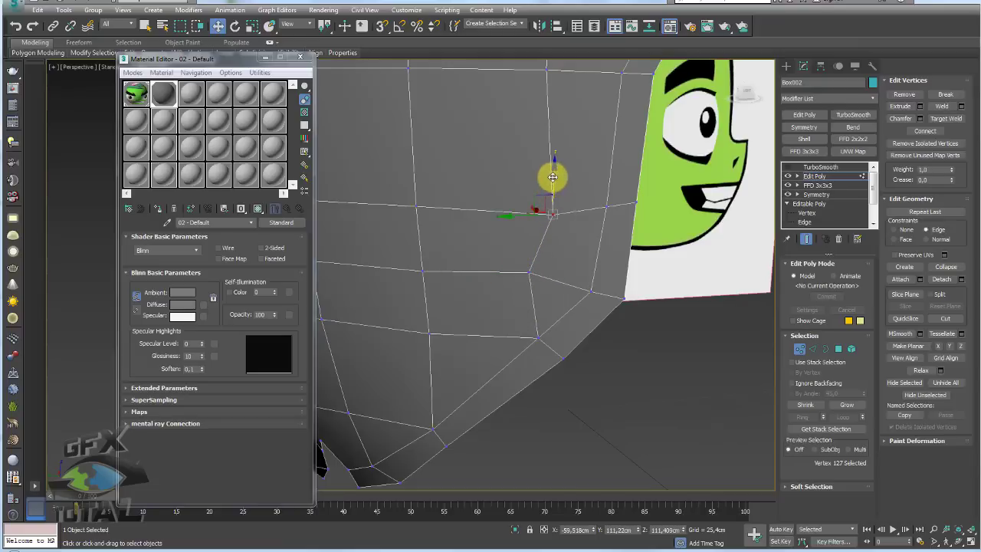
mouse_move(511, 192)
middle_mouse_down("alt")
mouse_move(587, 329)
mouse_move(617, 295)
middle_mouse_up("alt")
middle_click_drag(585, 384, 652, 296, "alt")
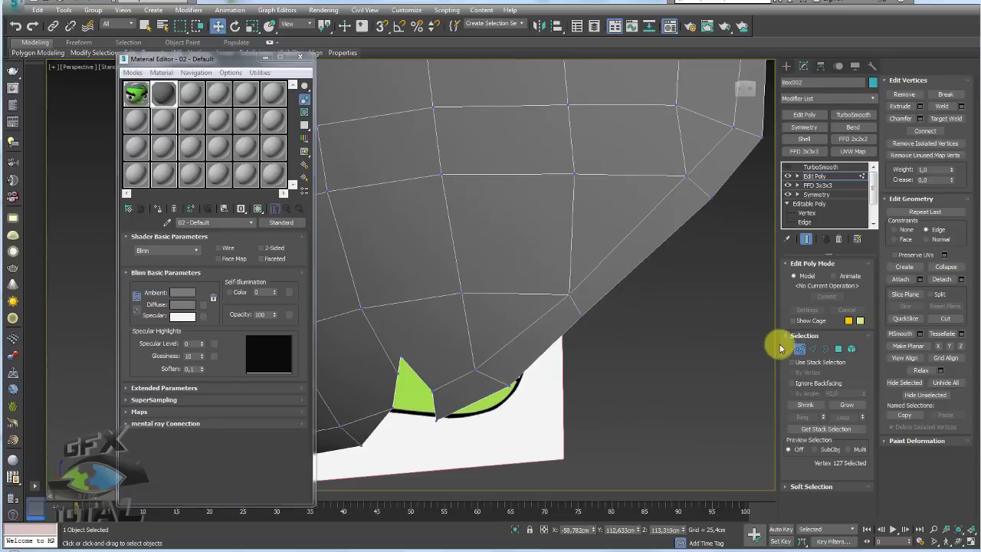
Step: Connect a new edge between two edges and pull the selected vertex down and right
left_click(813, 349)
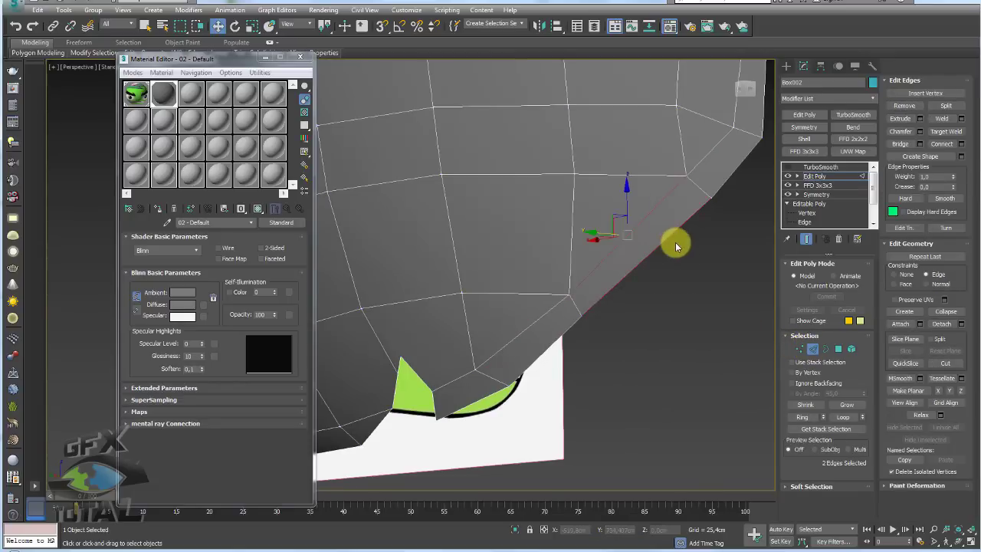
left_click(941, 143)
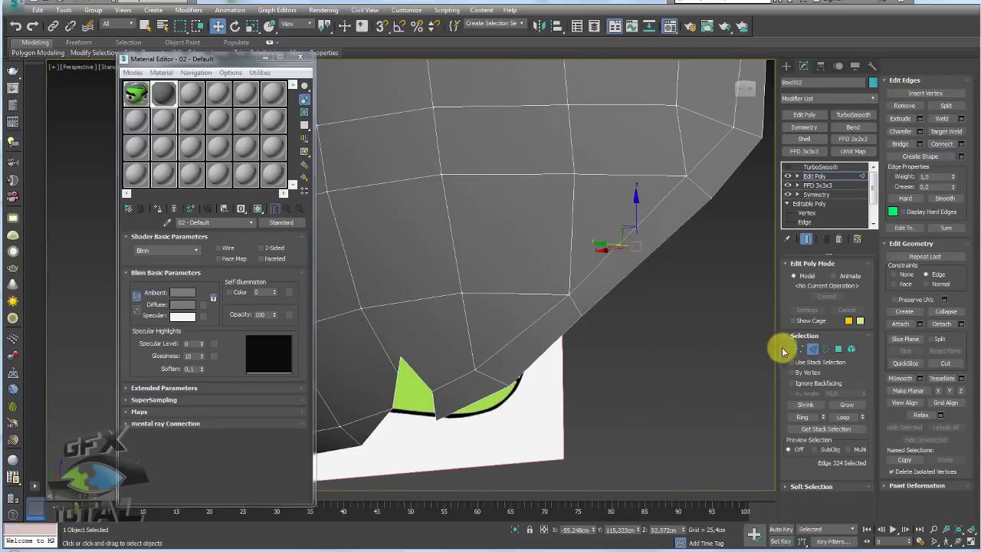
left_click(801, 351)
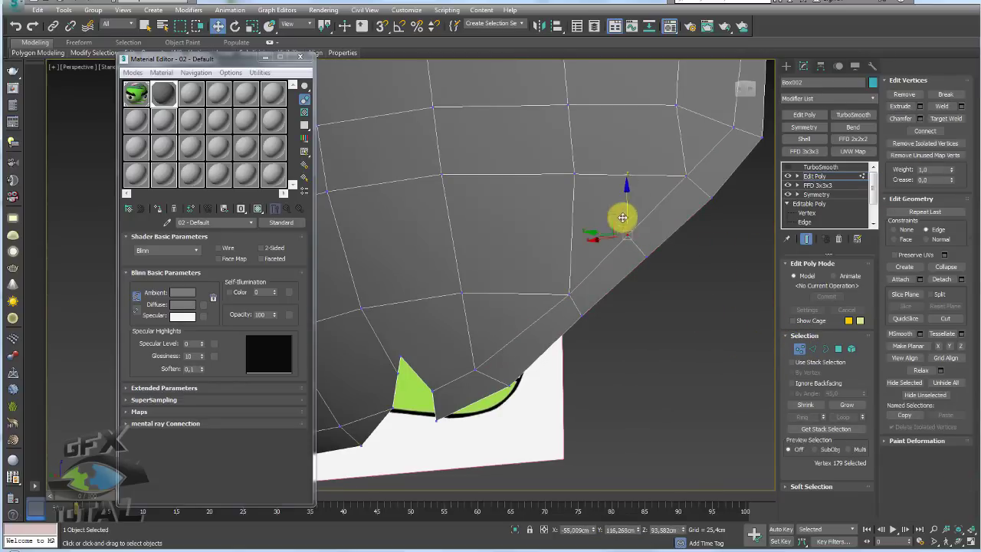
left_click_drag(625, 205, 651, 234)
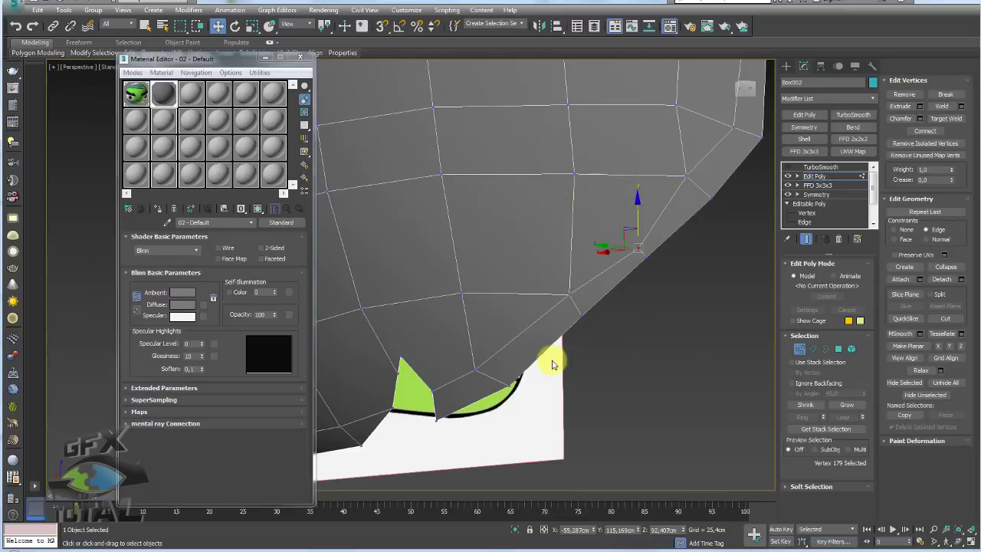
middle_click_drag(552, 354, 569, 350, "alt")
Step: Move a vertex near the lower edge down and right to reshape the mesh
left_click(813, 350)
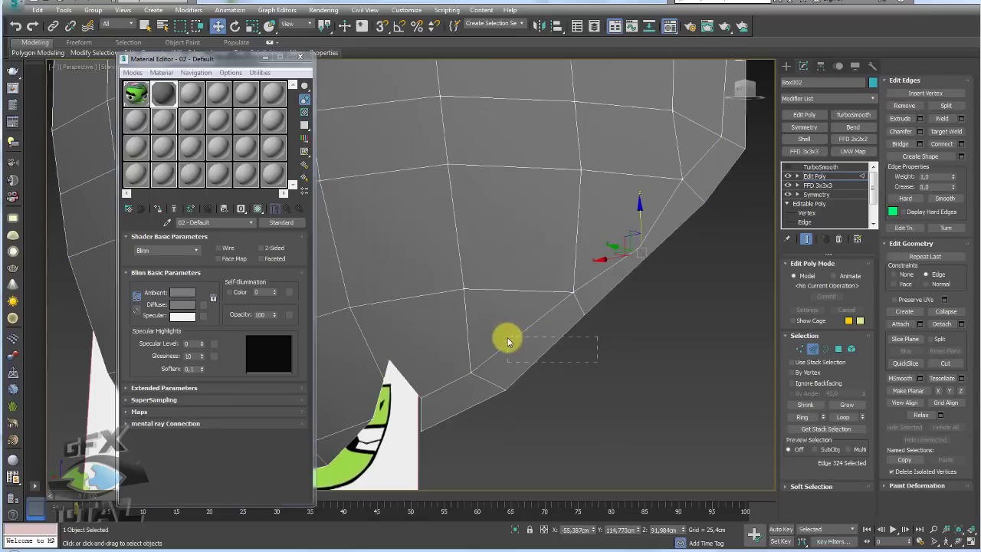
left_click(799, 348)
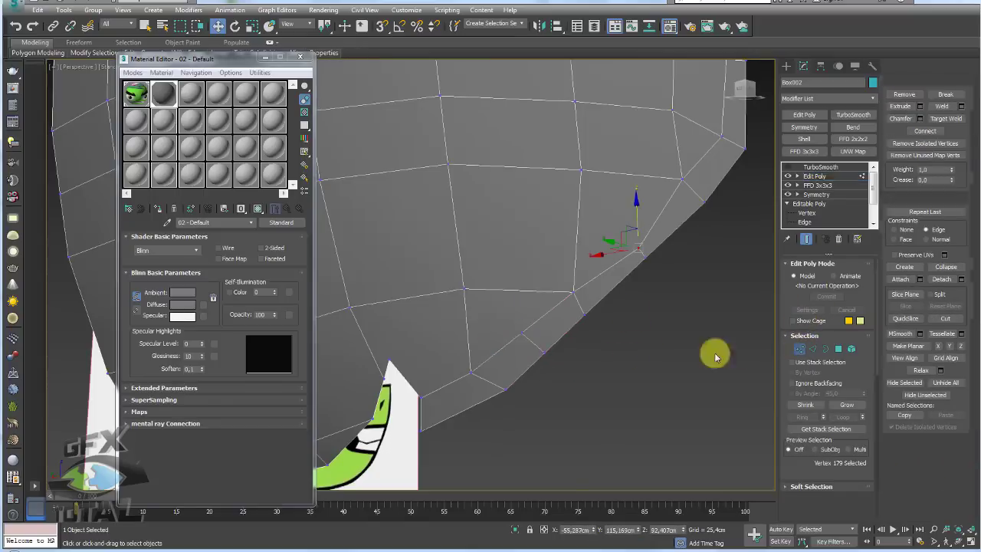
left_click(522, 335)
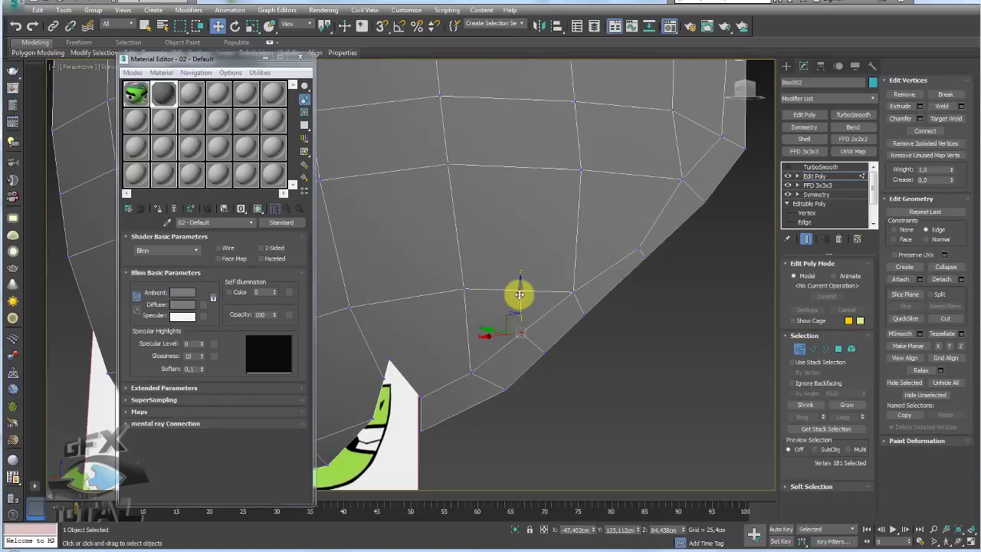
mouse_move(519, 295)
left_mouse_down()
mouse_move(498, 318)
mouse_move(526, 346)
left_mouse_up()
mouse_move(526, 346)
middle_mouse_down("alt")
mouse_move(635, 280)
mouse_move(619, 354)
mouse_move(562, 322)
mouse_move(537, 350)
middle_mouse_up("alt")
Step: Target-weld the vertex beside the hair spike onto its neighbouring vertex
left_click(539, 353)
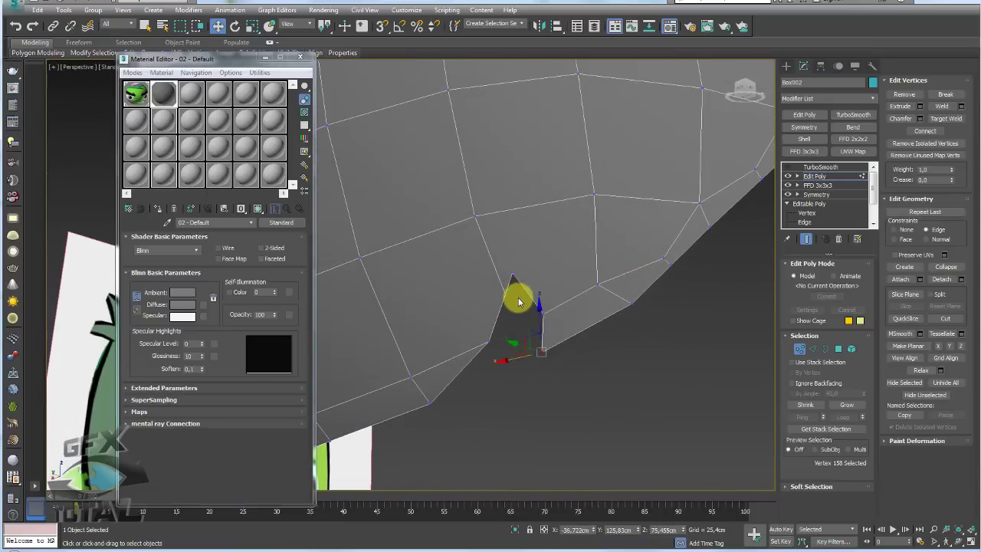
left_click(945, 118)
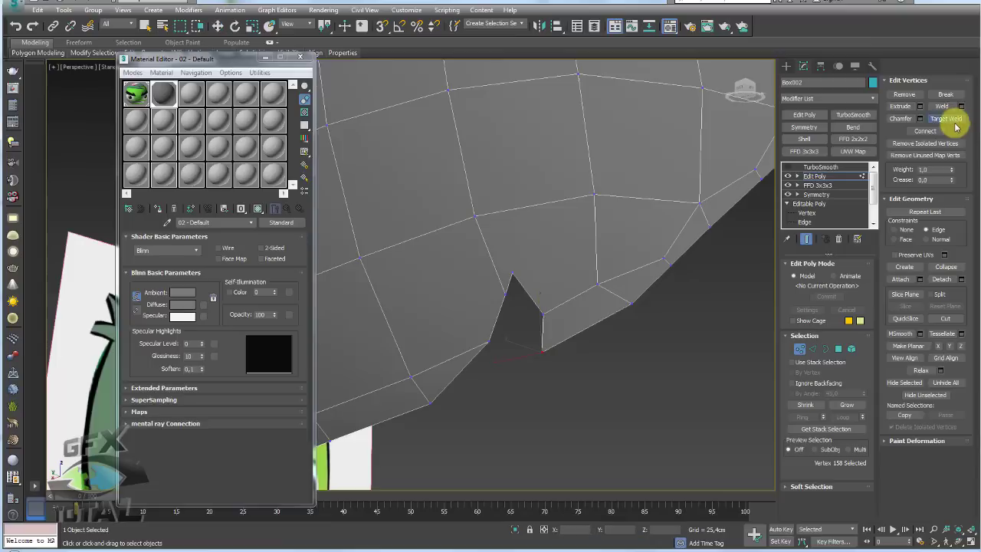
left_click(510, 277)
left_click(597, 286)
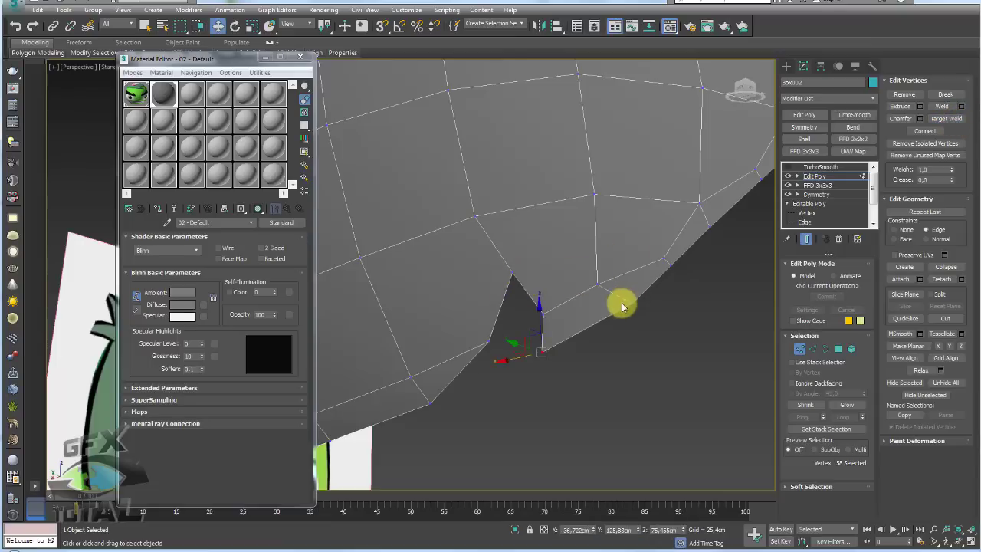
mouse_move(619, 304)
middle_mouse_down("alt")
mouse_move(610, 307)
mouse_move(700, 326)
middle_mouse_up("alt")
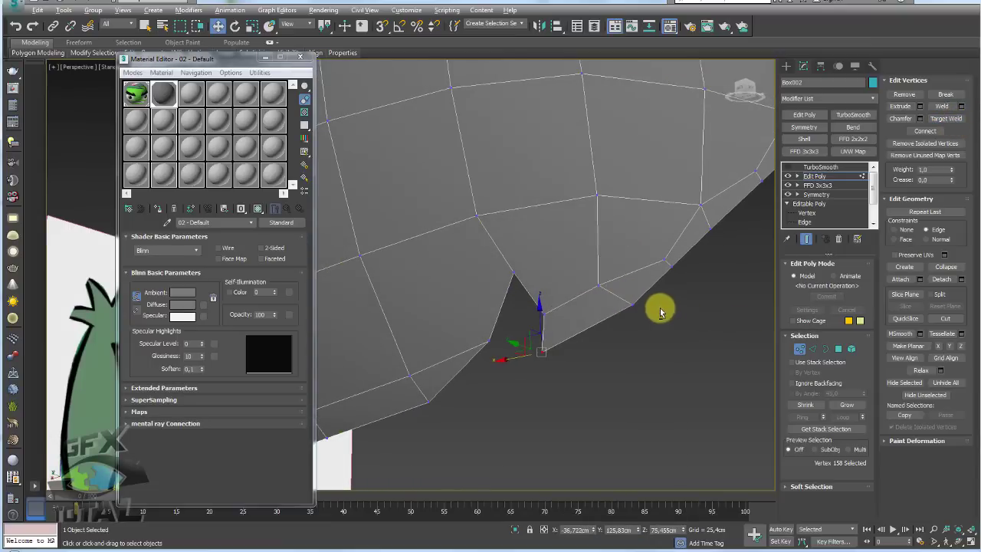
Step: Cut a series of new edges linking the lower edge, the spike and the upper vertex
key("alt+c")
left_click(572, 335)
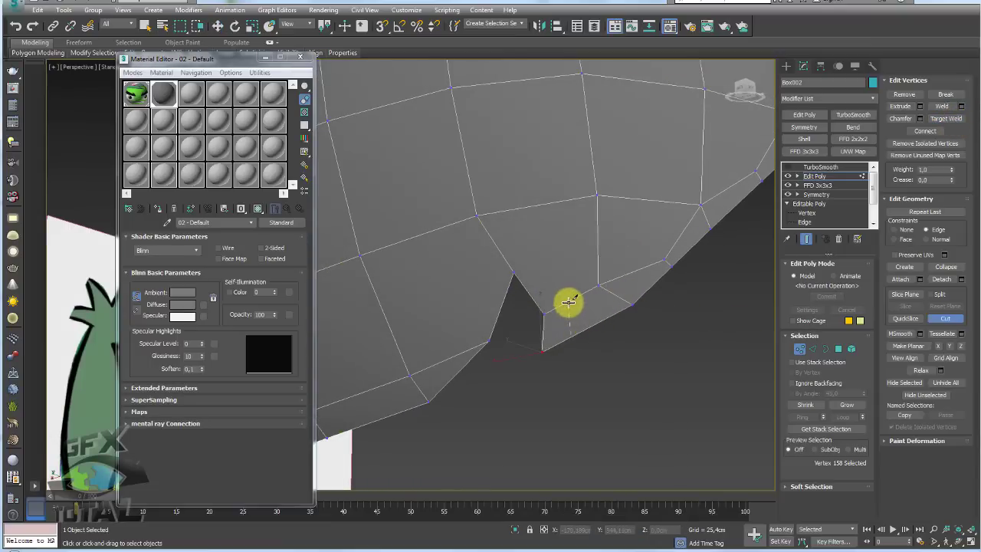
left_click(568, 302)
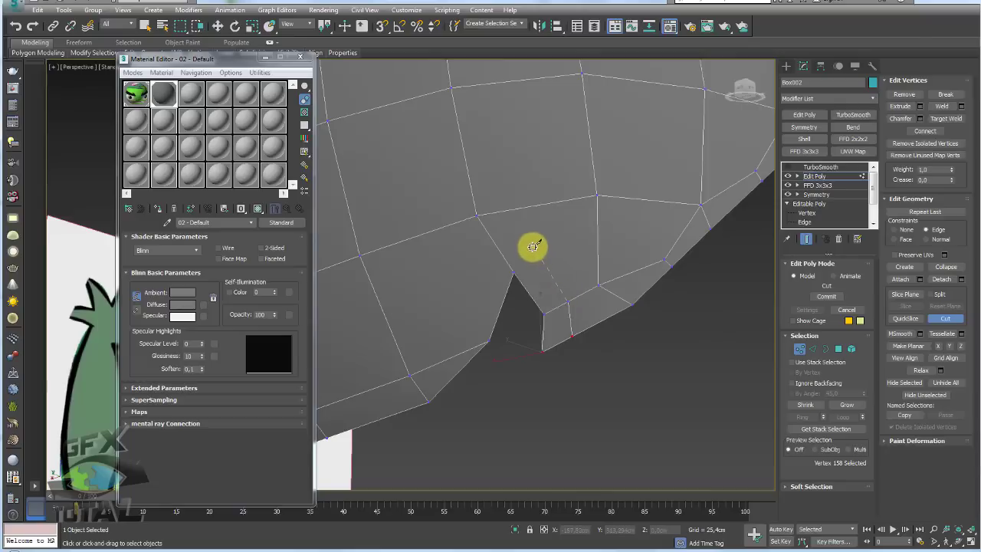
left_click(528, 244)
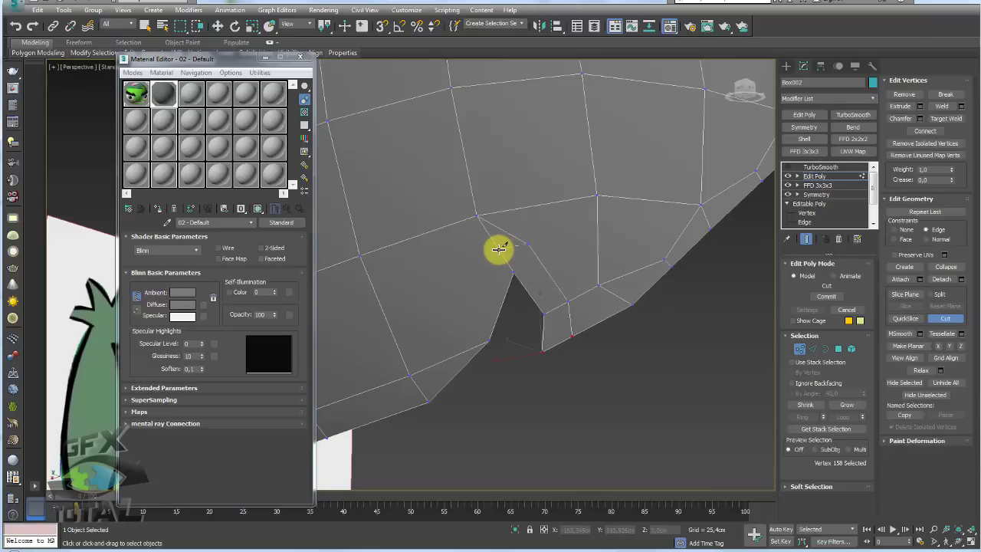
left_click(499, 248)
left_click(464, 279)
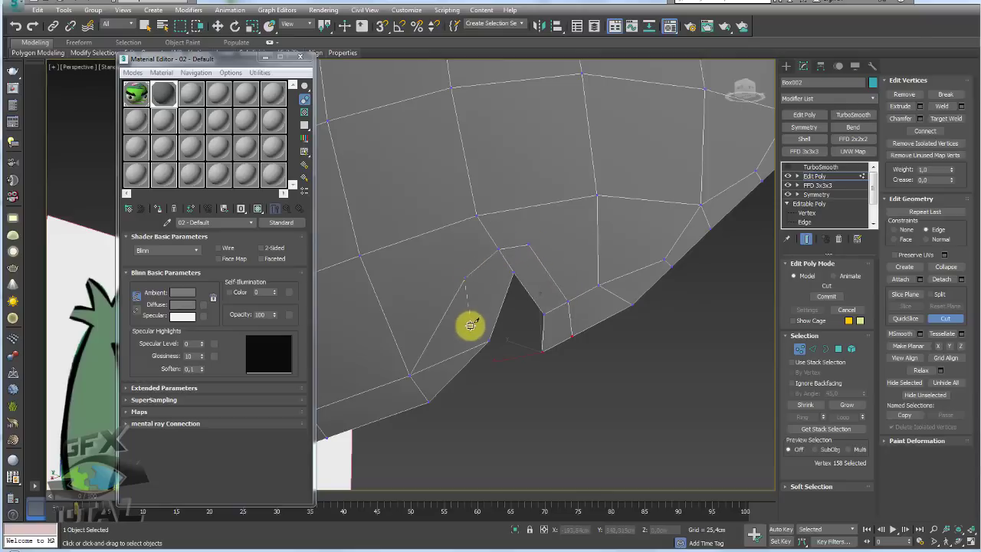
left_click(449, 358)
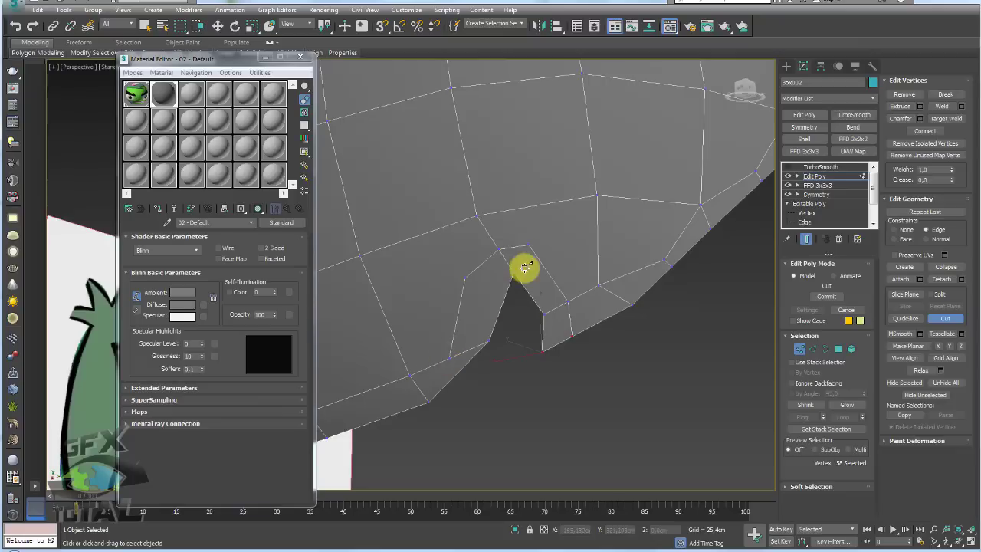
left_click(597, 196)
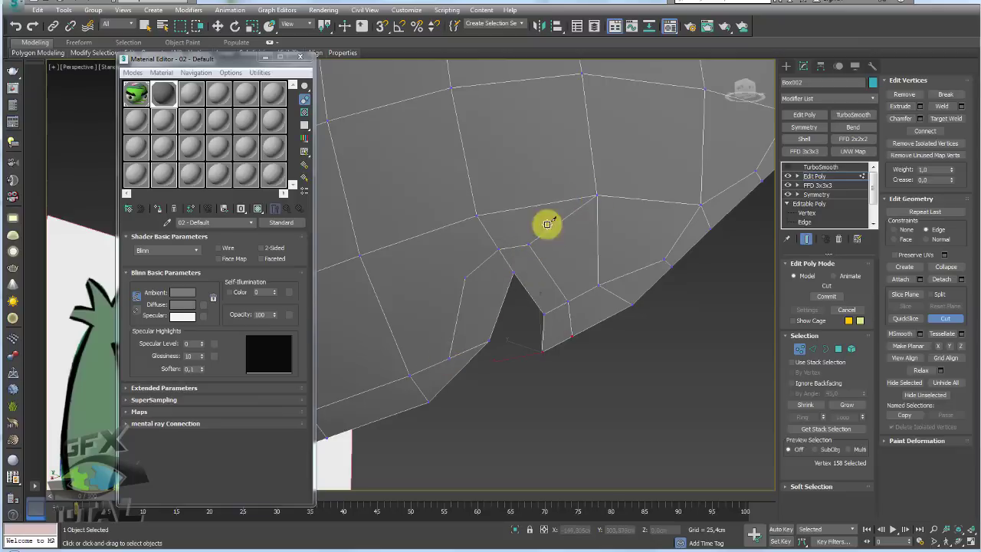
left_click(464, 277)
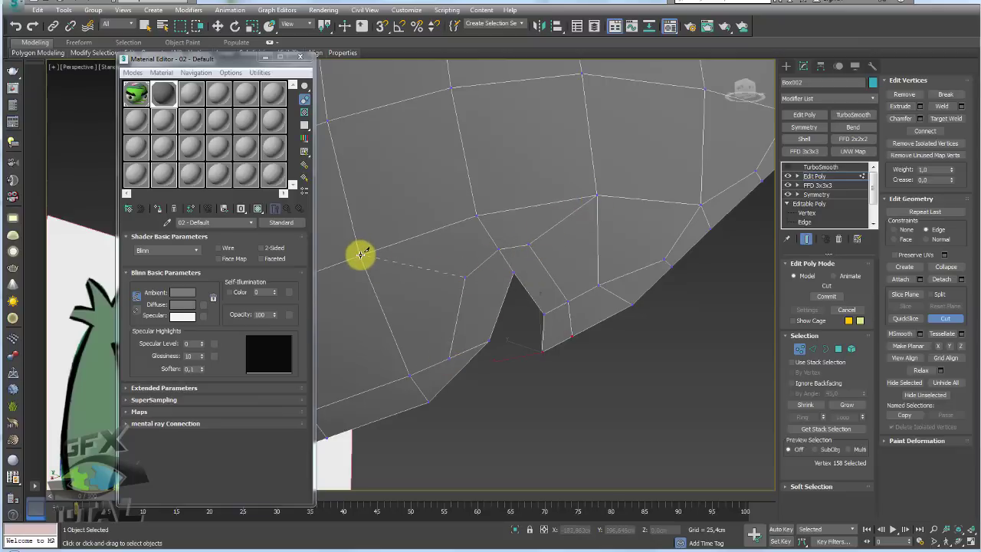
left_click(477, 328)
key("w")
Step: Move a vertex beside the new cut to even out the edges
middle_click_drag(477, 411, 568, 304, "alt")
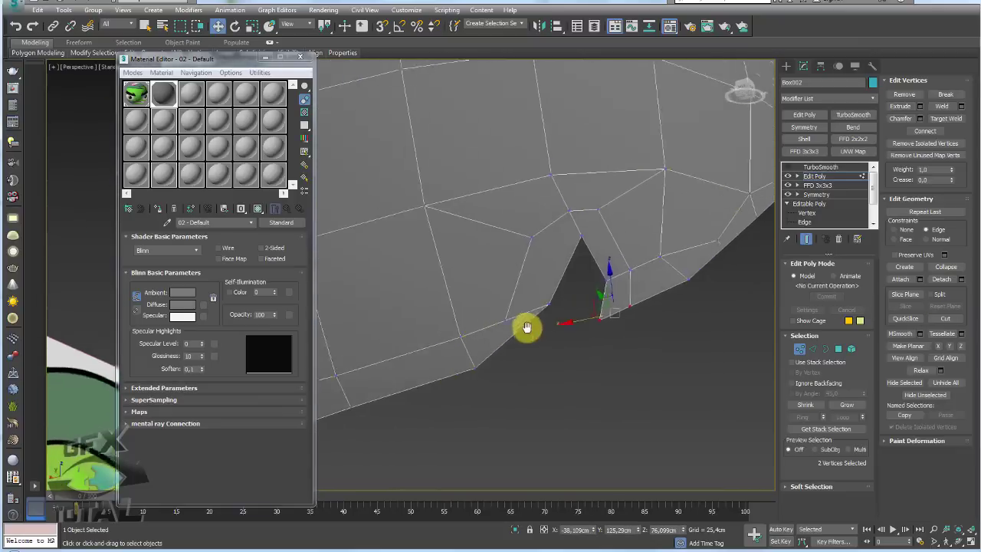
left_click(567, 305)
left_click_drag(554, 281, 559, 263)
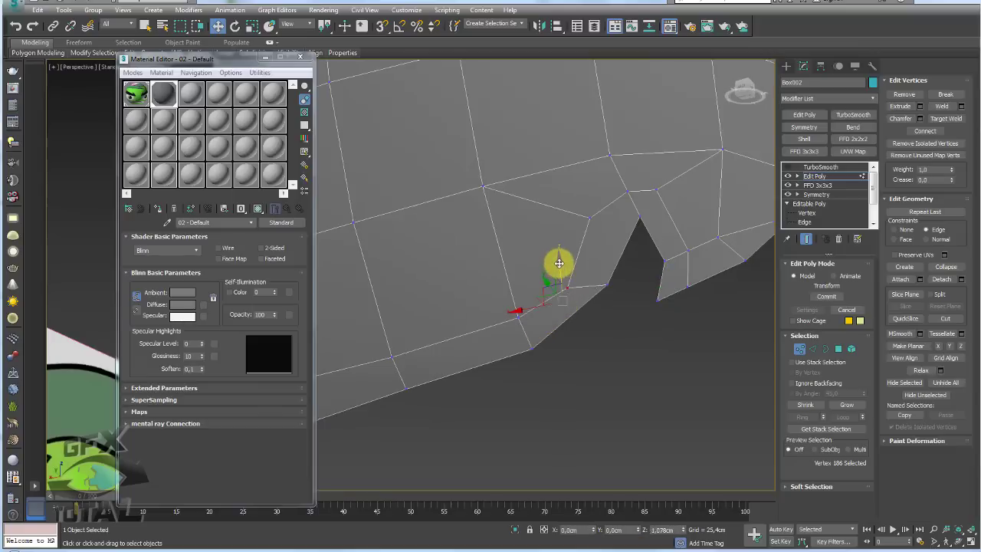
middle_click_drag(595, 258, 619, 248, "alt")
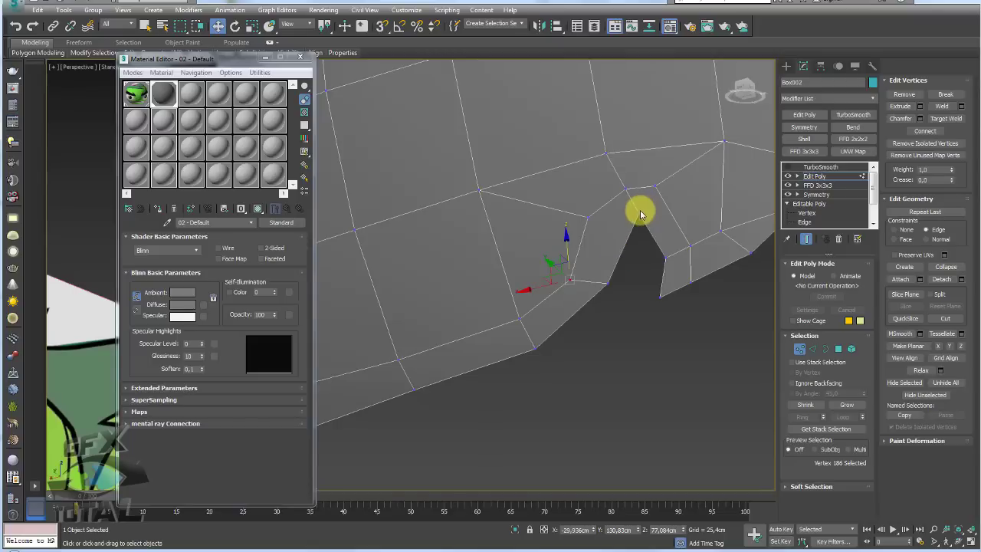
middle_click_drag(638, 212, 578, 246, "alt")
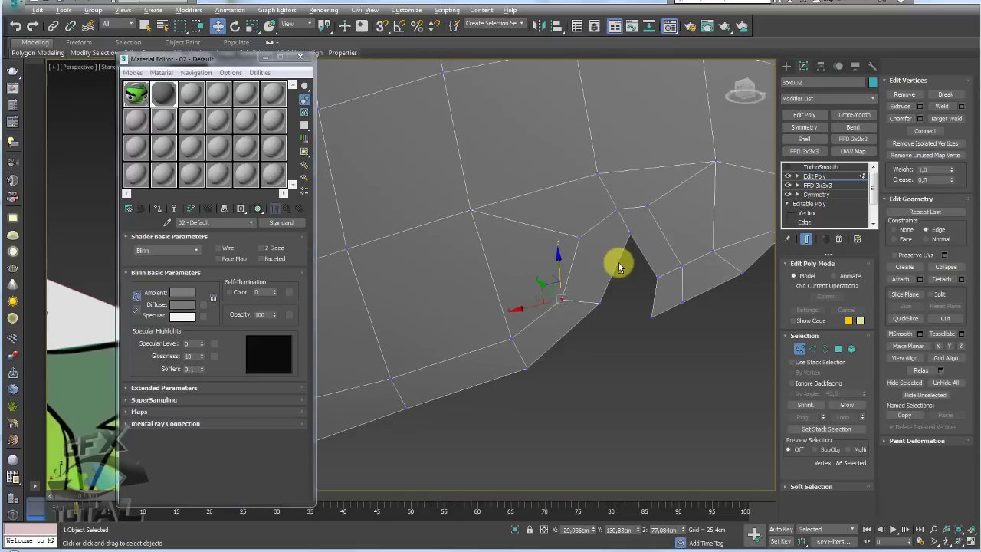
Step: Cut an edge from the notch vertex and collapse the two leftover vertices into one
key("alt+c")
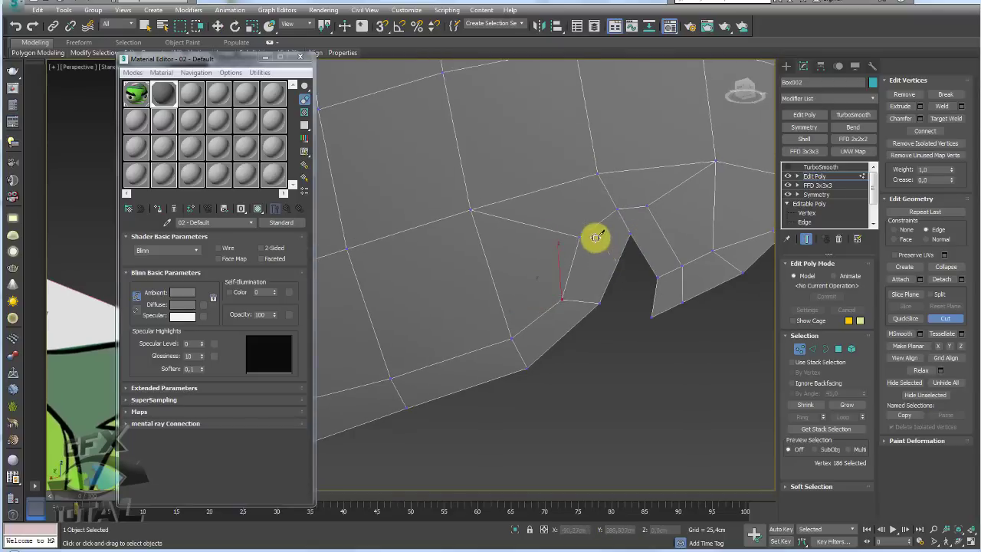
left_click(577, 237)
right_click(613, 261)
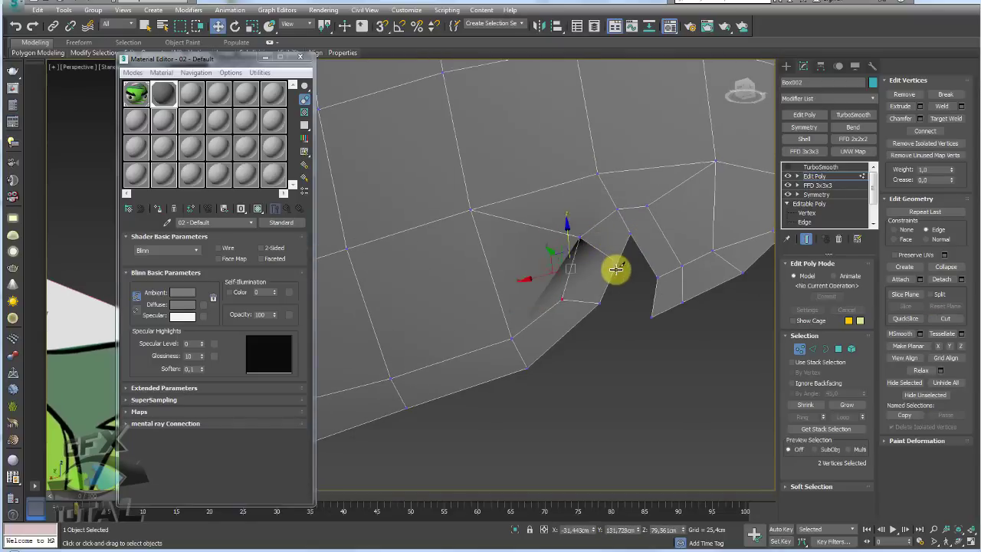
left_click(580, 233)
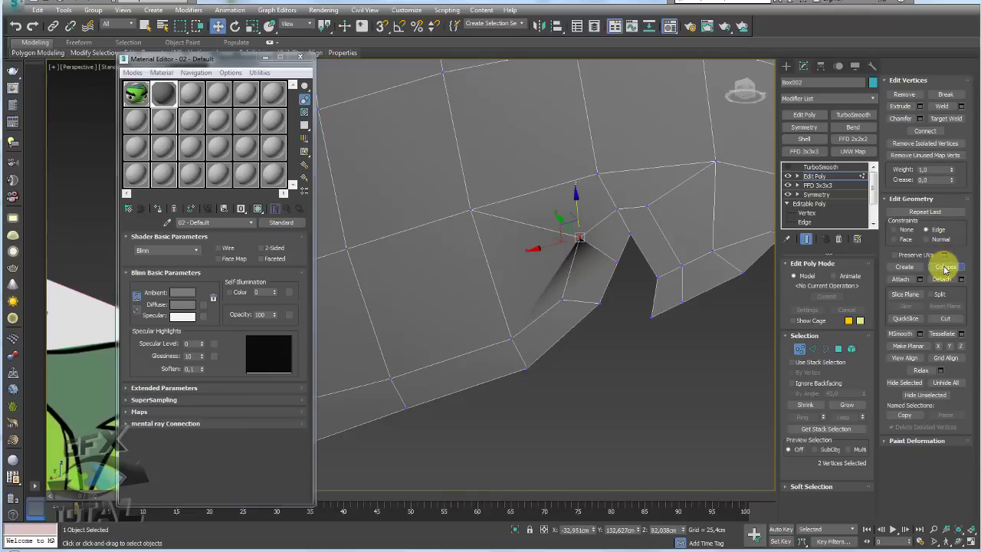
middle_click_drag(631, 300, 638, 279, "alt")
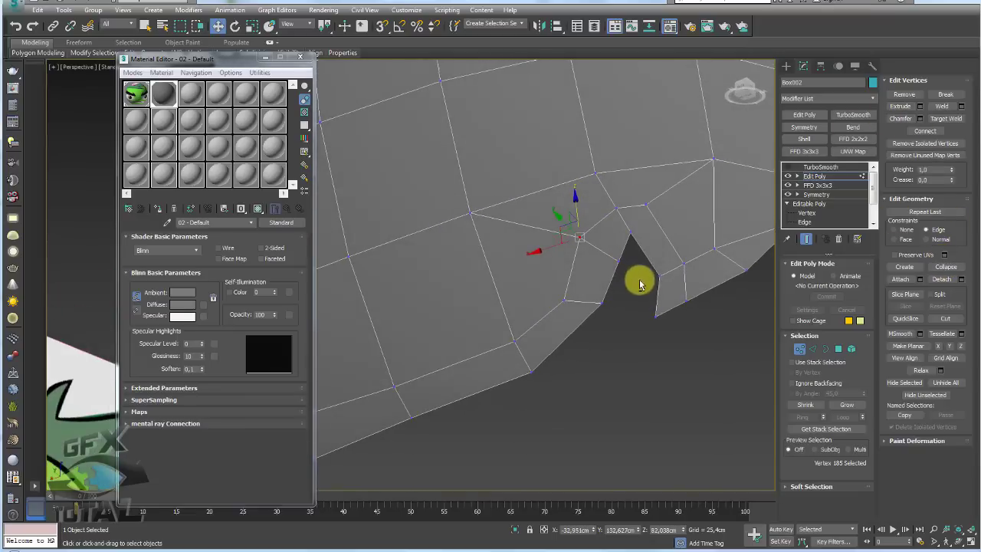
left_click(599, 302)
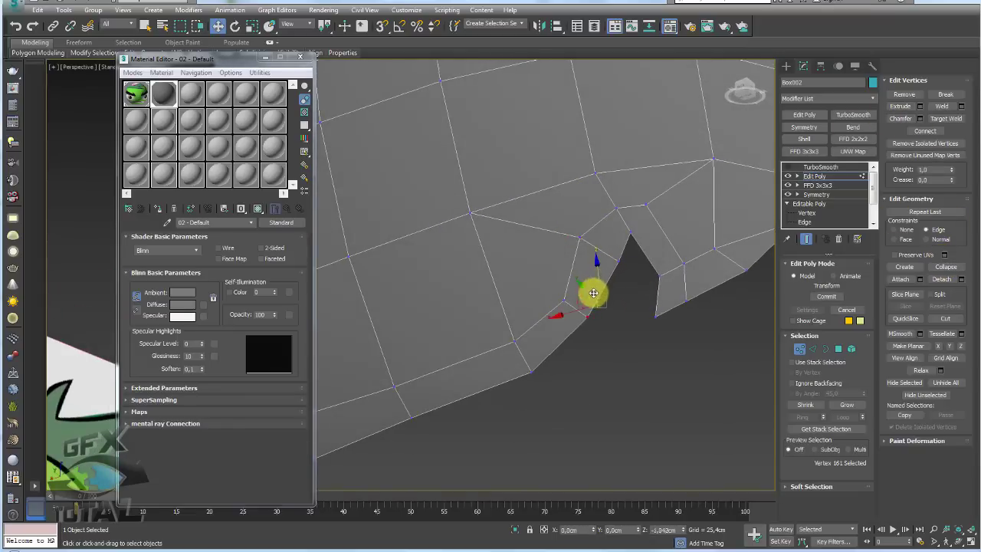
scroll(598, 303, "up", 5)
Step: Bring the sideburn into view and cut an edge across the polygon beside it
scroll(596, 344, "down", 3)
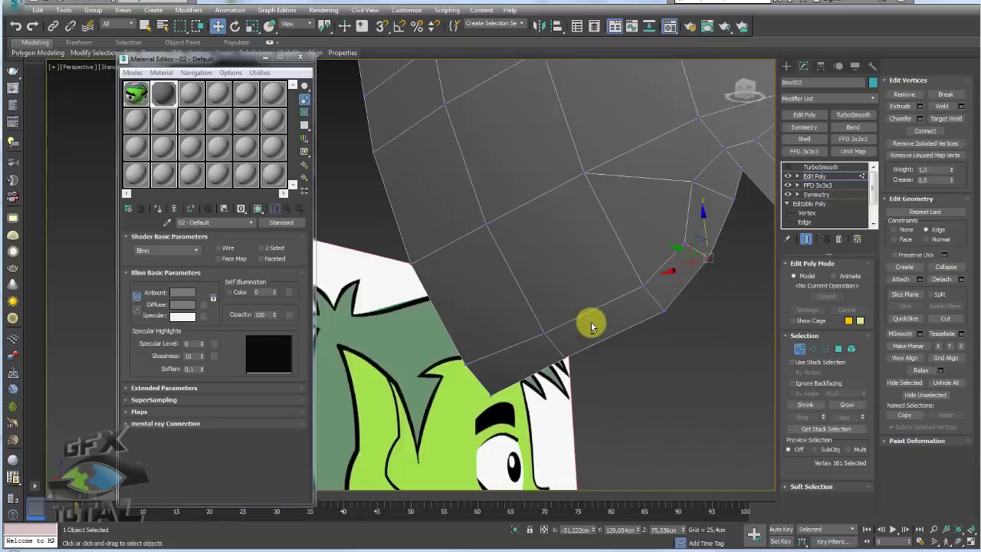
scroll(589, 324, "down", 5)
middle_click_drag(628, 254, 608, 321, "alt")
scroll(606, 320, "up", 2)
scroll(637, 311, "up", 4)
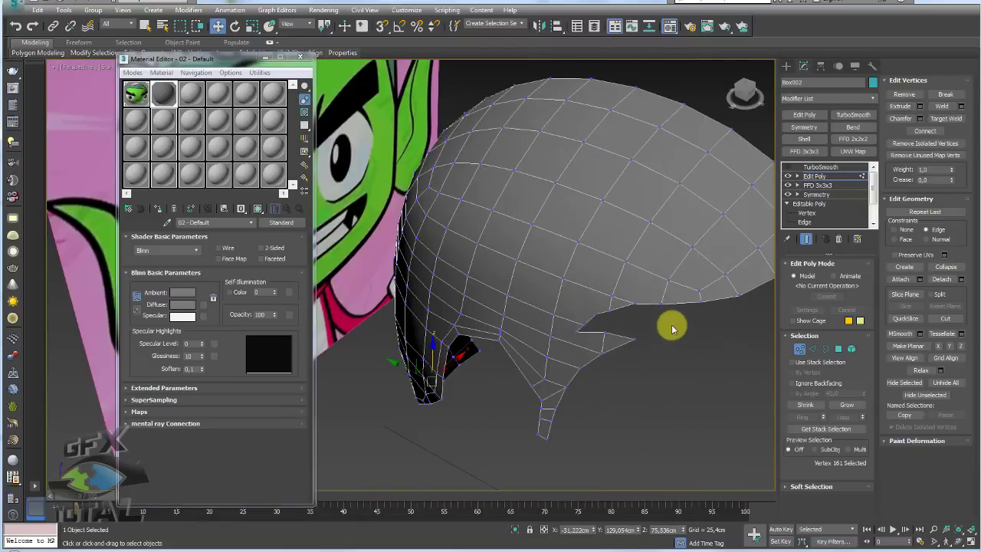
middle_click_drag(668, 324, 562, 322, "alt")
scroll(567, 308, "up", 1)
scroll(528, 238, "up", 2)
scroll(508, 287, "up", 3)
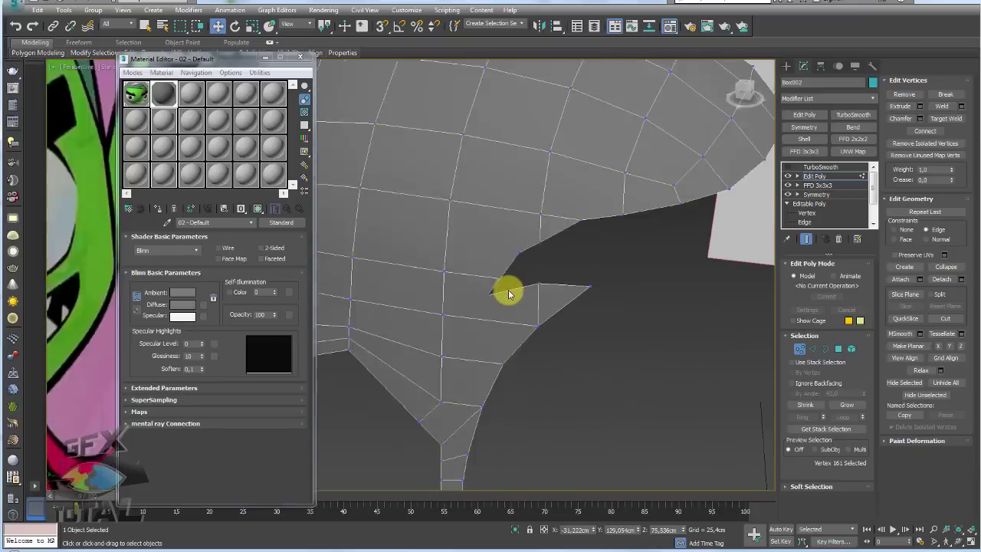
scroll(528, 276, "down", 4)
scroll(515, 248, "up", 2)
scroll(515, 247, "down", 1)
scroll(521, 240, "down", 1)
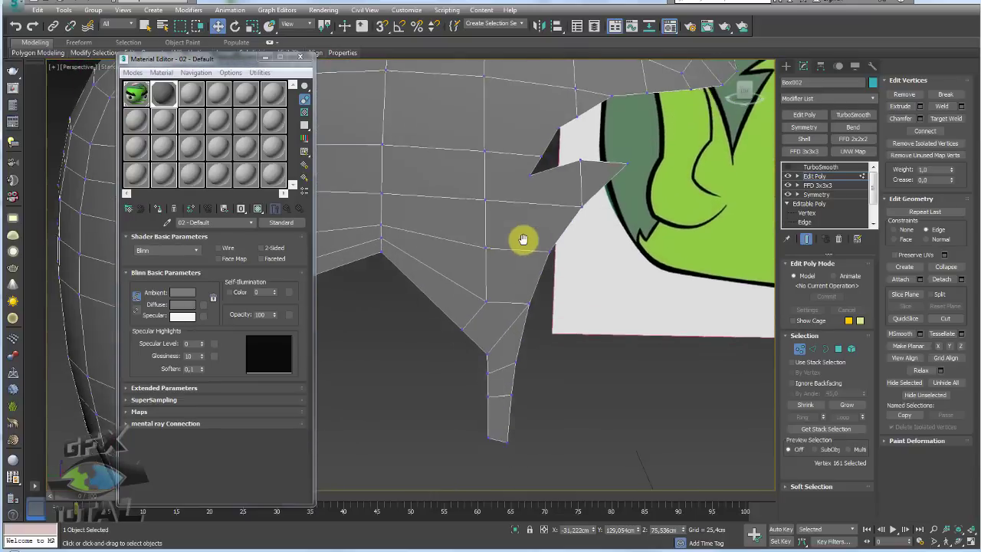
scroll(483, 320, "up", 3)
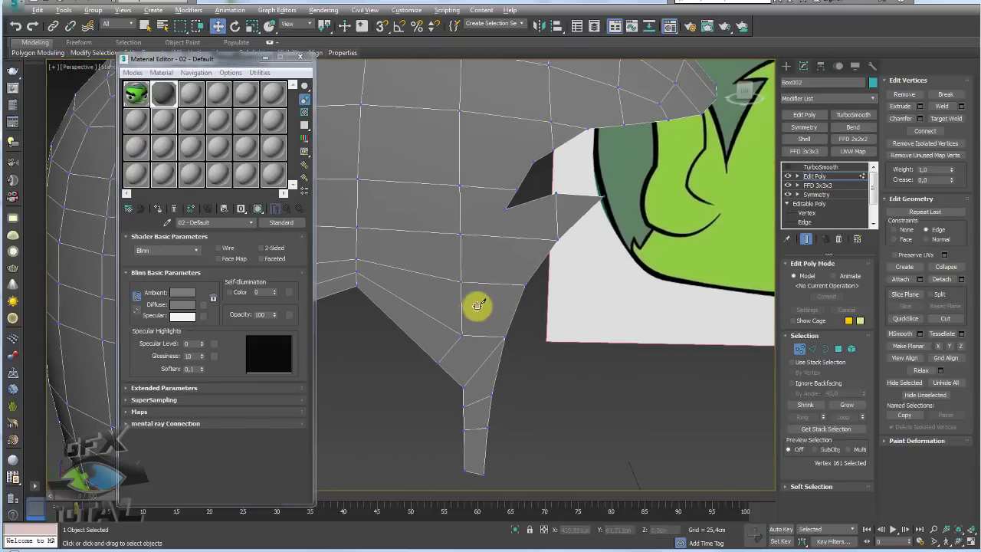
key("alt+c")
left_click(463, 335)
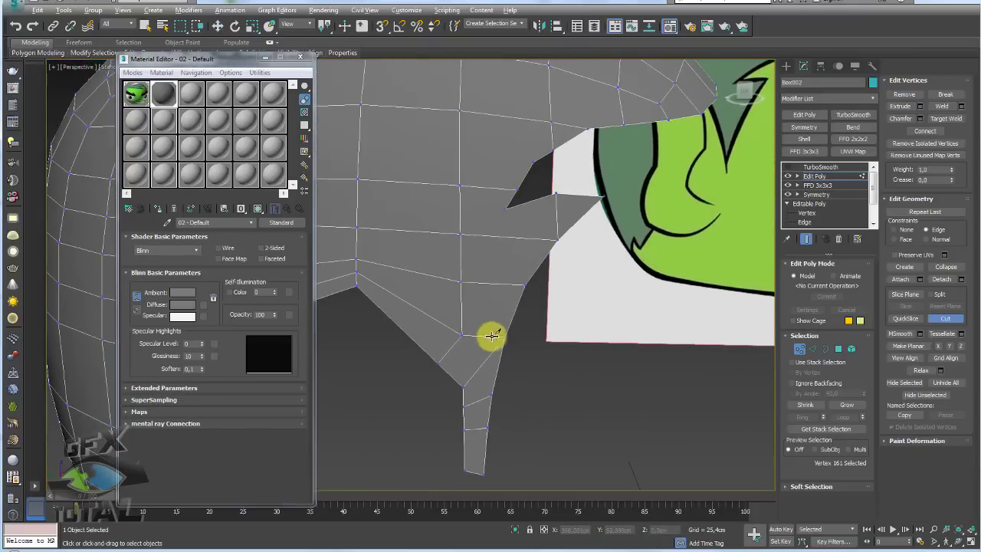
left_click(505, 338)
Step: Cut new edges across the sideburn spike, adding a vertex on its left edge
left_click(473, 473)
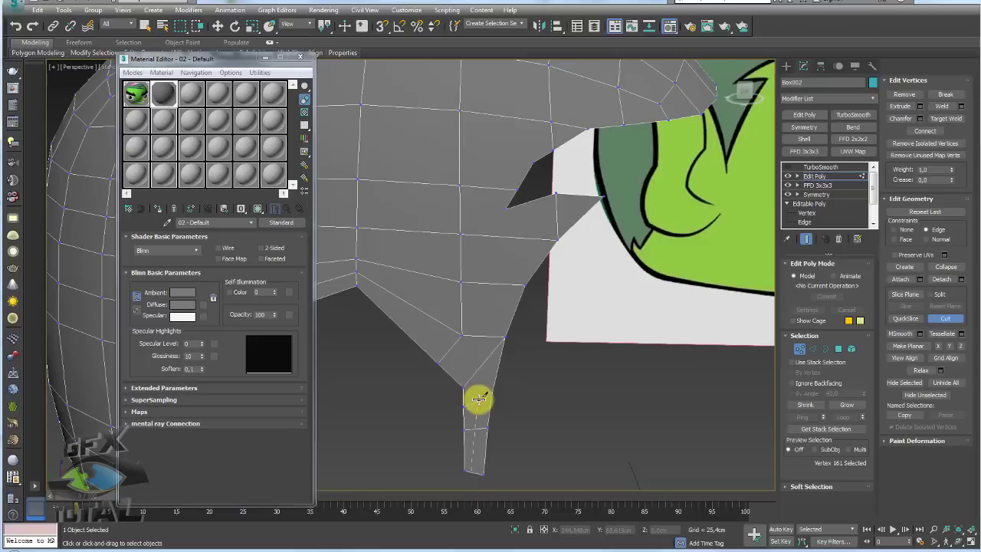
left_click(478, 399)
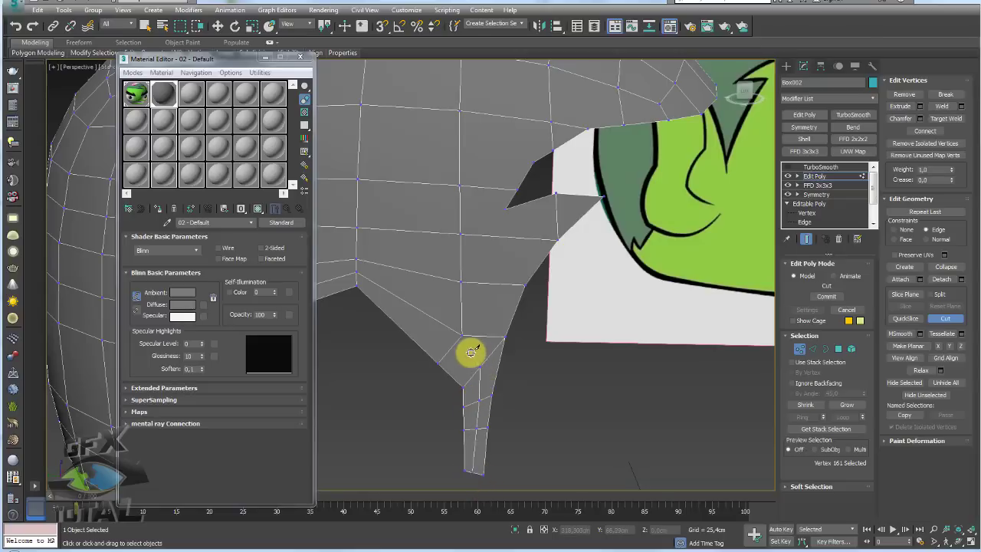
left_click(472, 352)
left_click(436, 362)
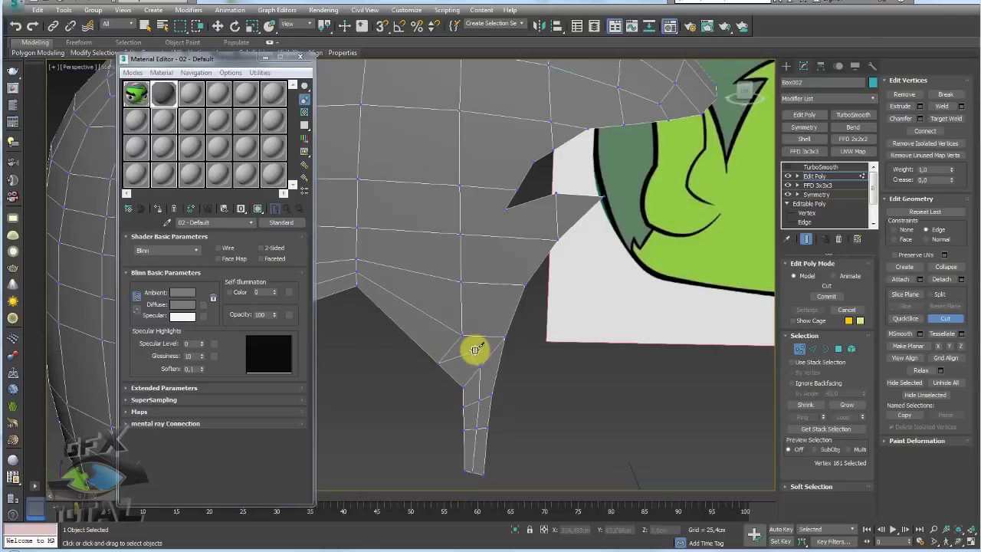
left_click(473, 351)
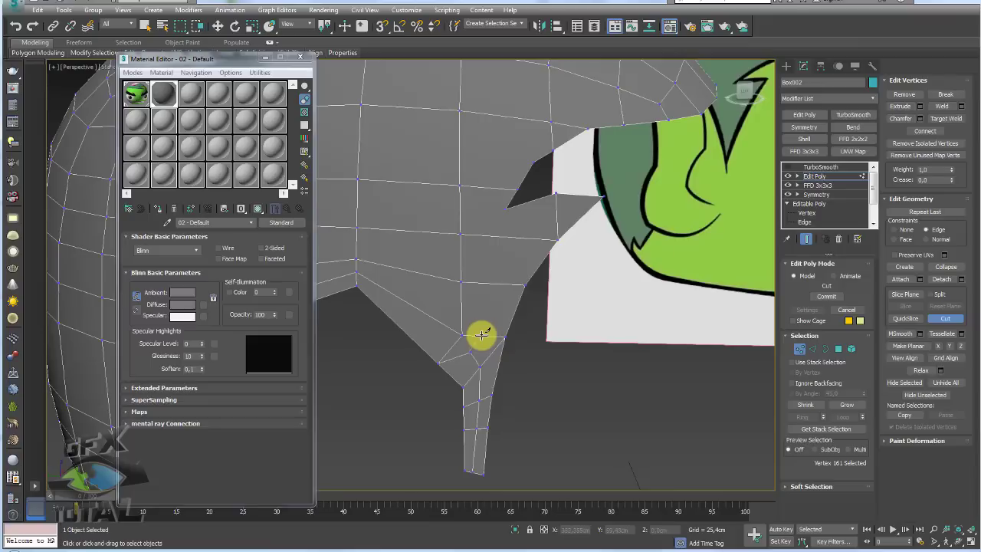
Step: Extend the cut up the hair shell to the front notch vertex
left_click(496, 284)
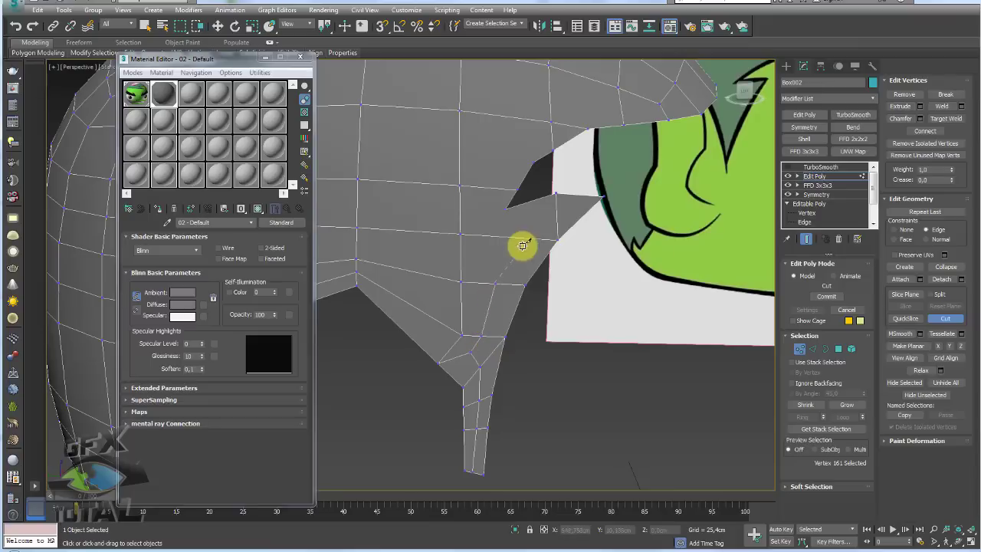
left_click(528, 238)
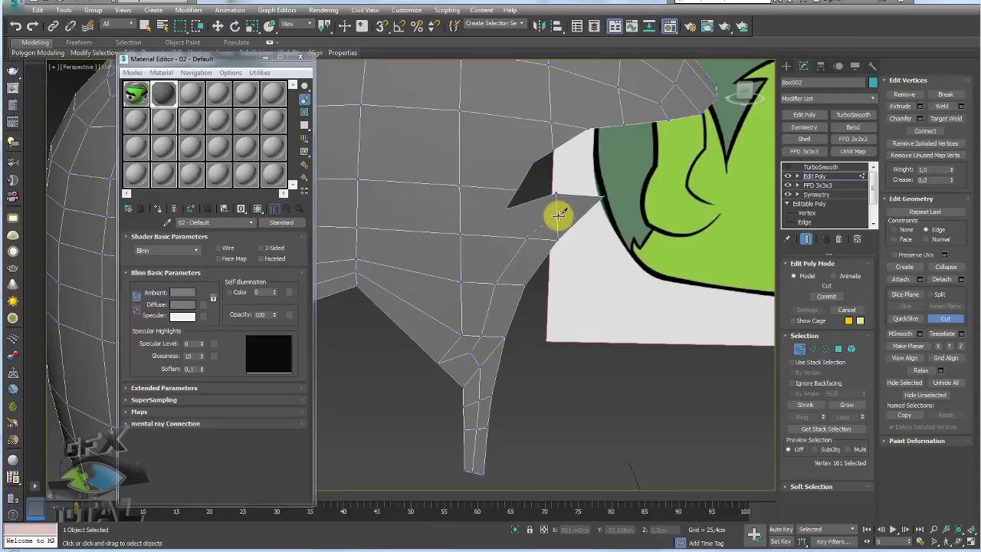
left_click(557, 216)
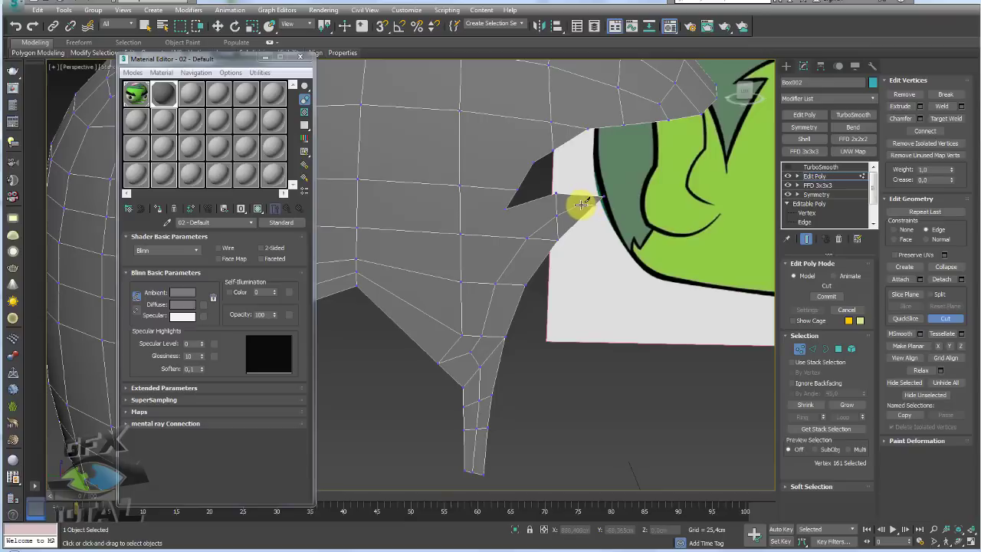
left_click(581, 195)
right_click(580, 236)
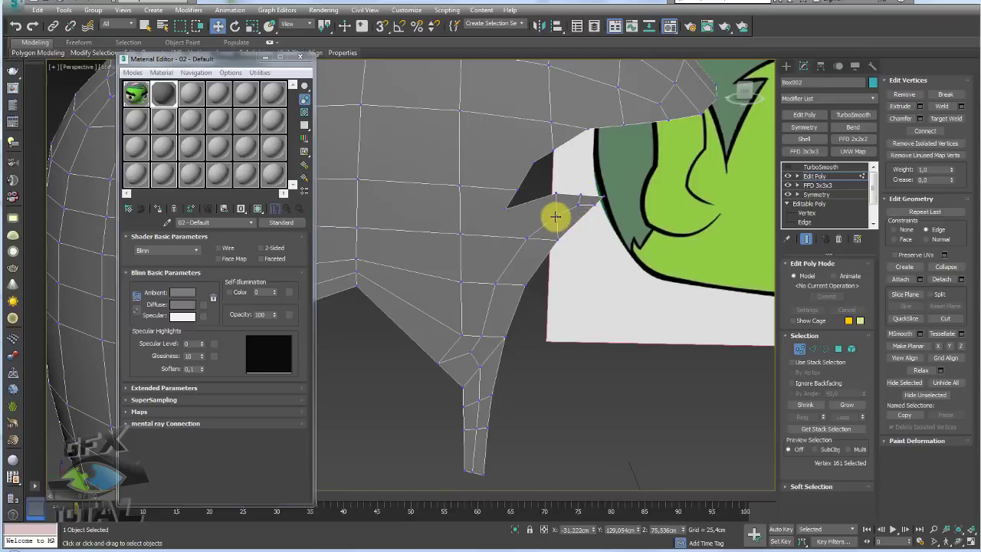
left_click(555, 216, "ctrl")
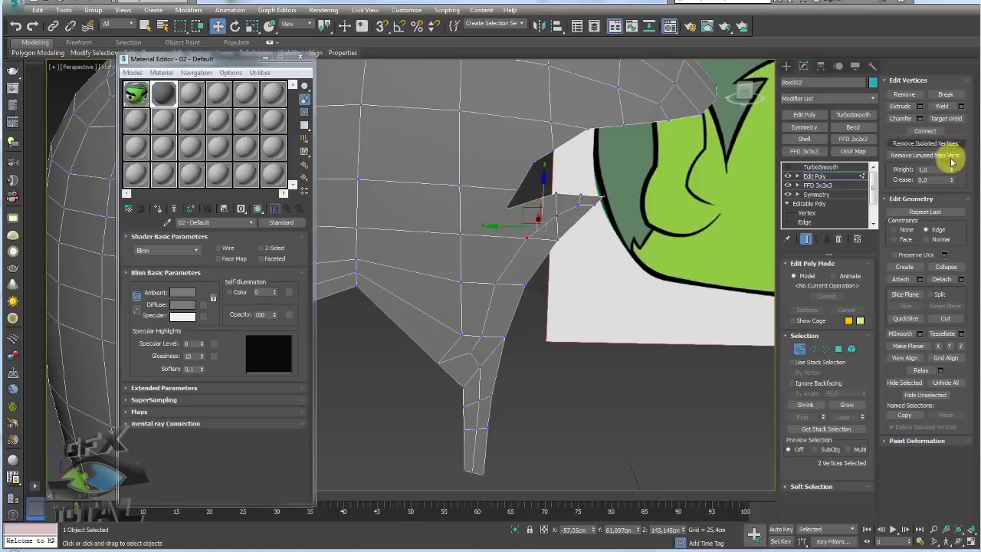
Step: Cut edges from the notch vertex down the hair shell to the lower vertex
mouse_move(736, 268)
middle_mouse_down("alt")
mouse_move(584, 286)
mouse_move(622, 291)
mouse_move(604, 272)
middle_mouse_up("alt")
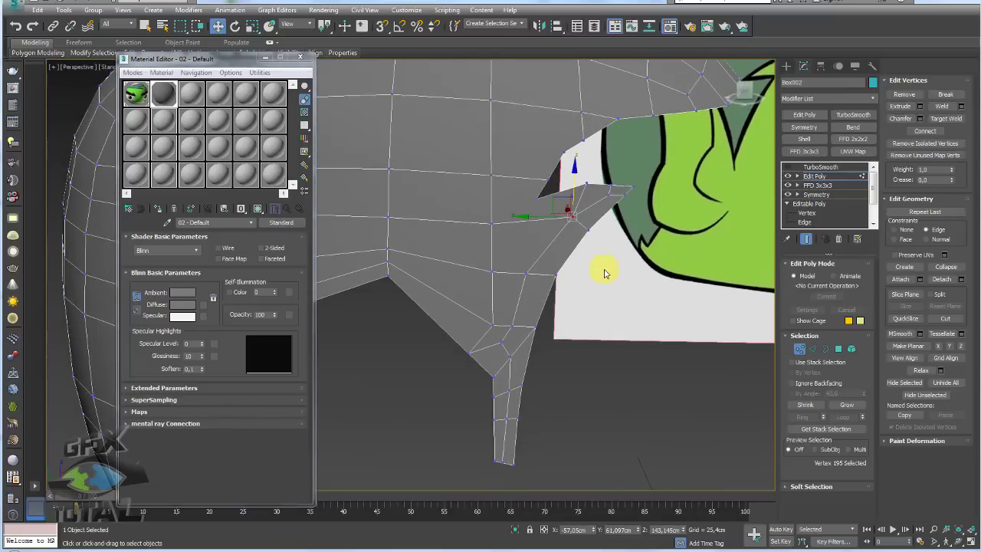
key("alt+c")
left_click(536, 198)
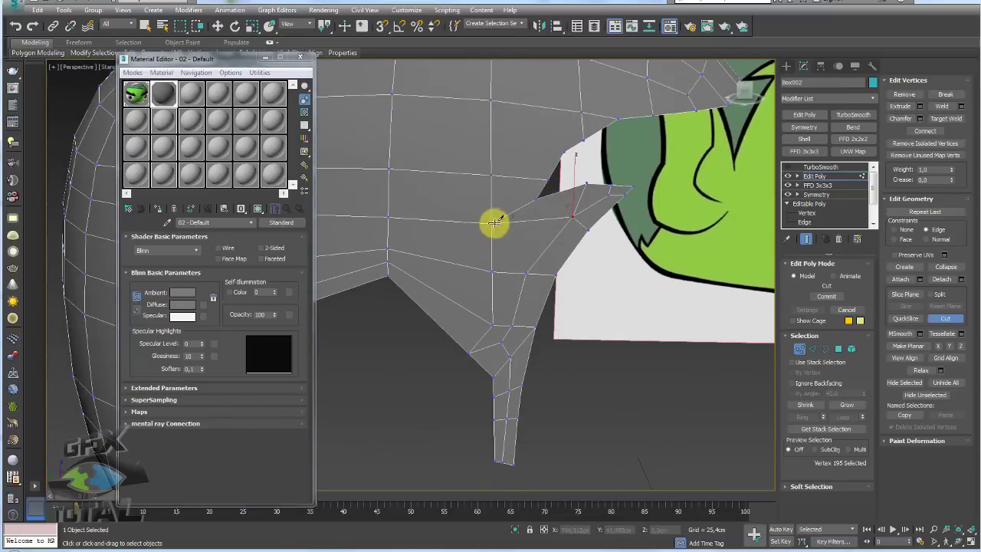
left_click(492, 222)
mouse_move(537, 169)
middle_mouse_down()
mouse_move(499, 256)
mouse_move(519, 263)
middle_mouse_up()
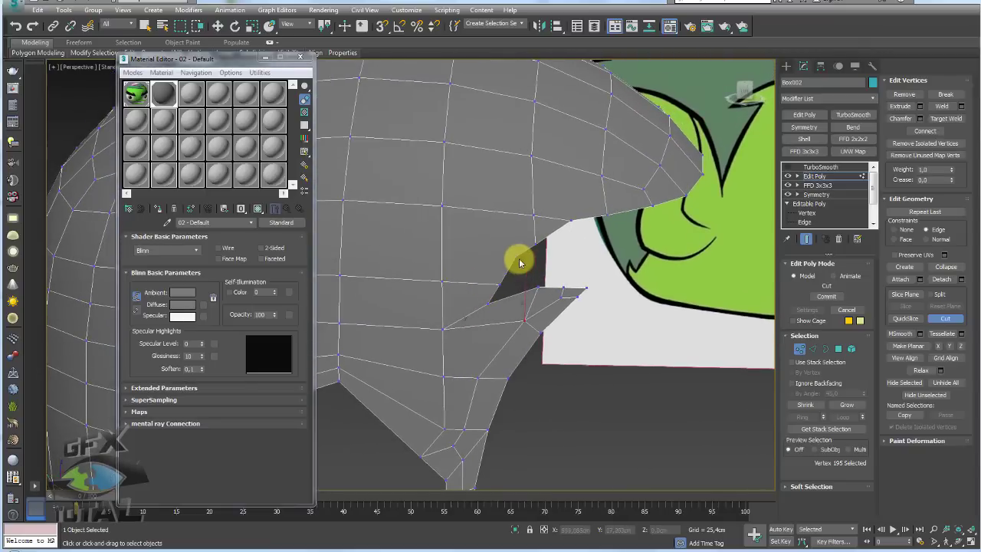
left_click(495, 235)
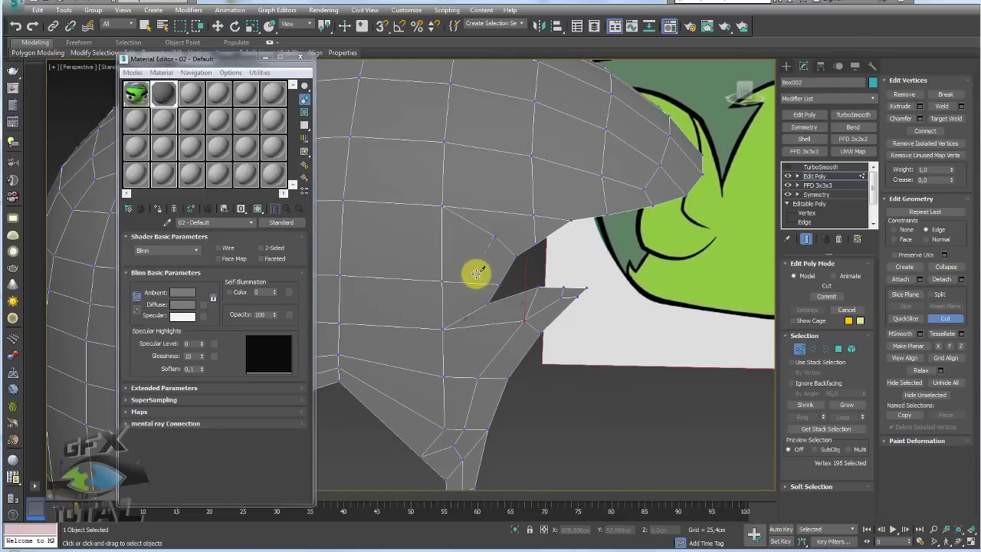
left_click(467, 284)
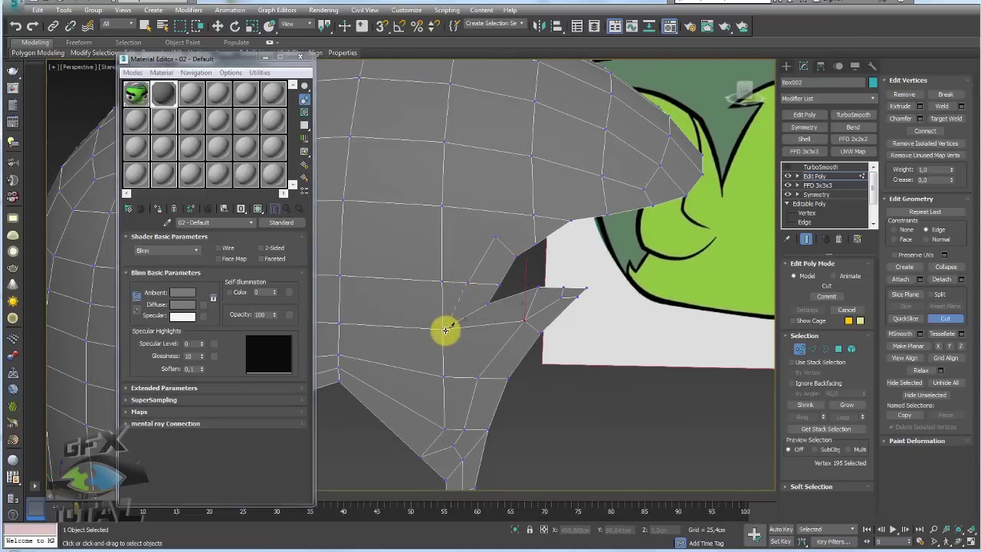
left_click(443, 327)
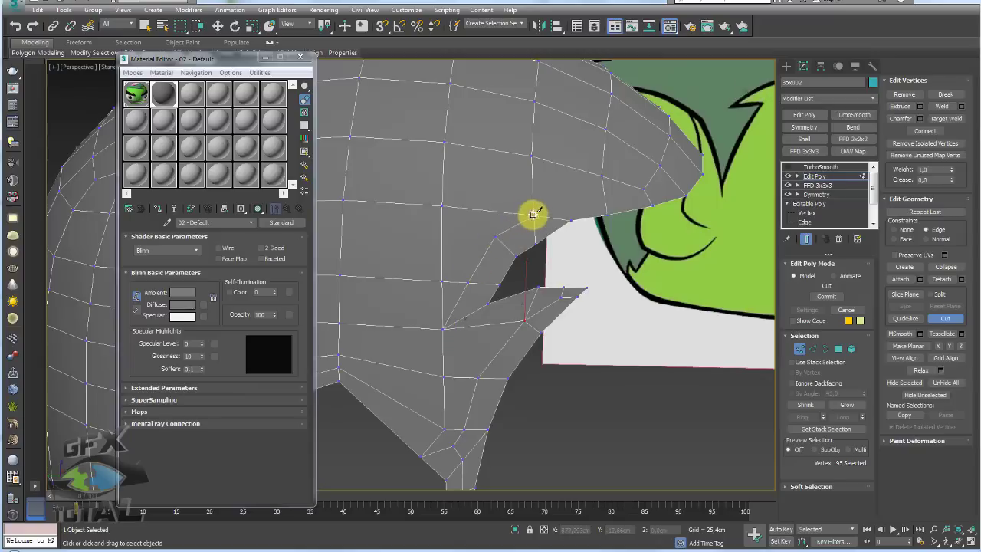
Step: Cut an edge from the notch corner out to the hair's front border
left_click(533, 214)
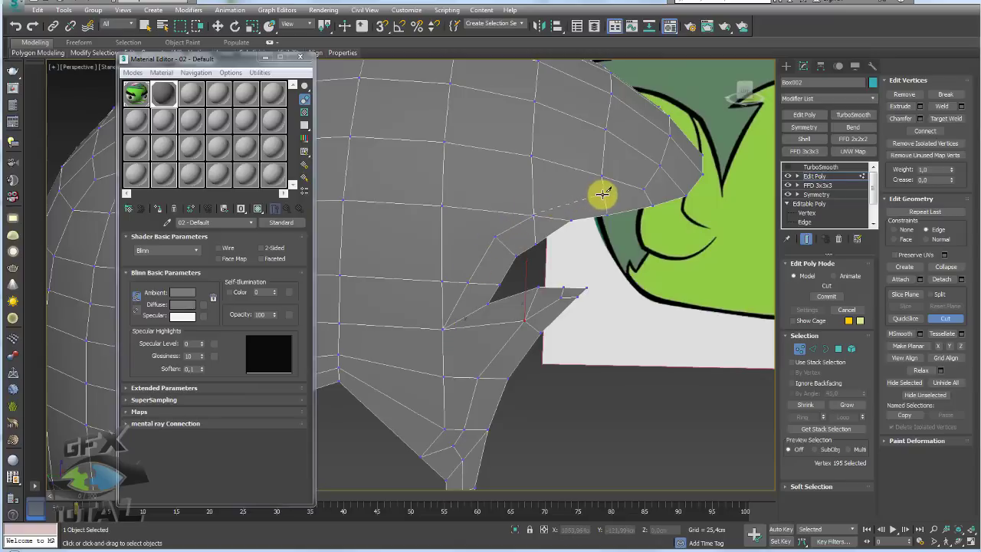
left_click(602, 194)
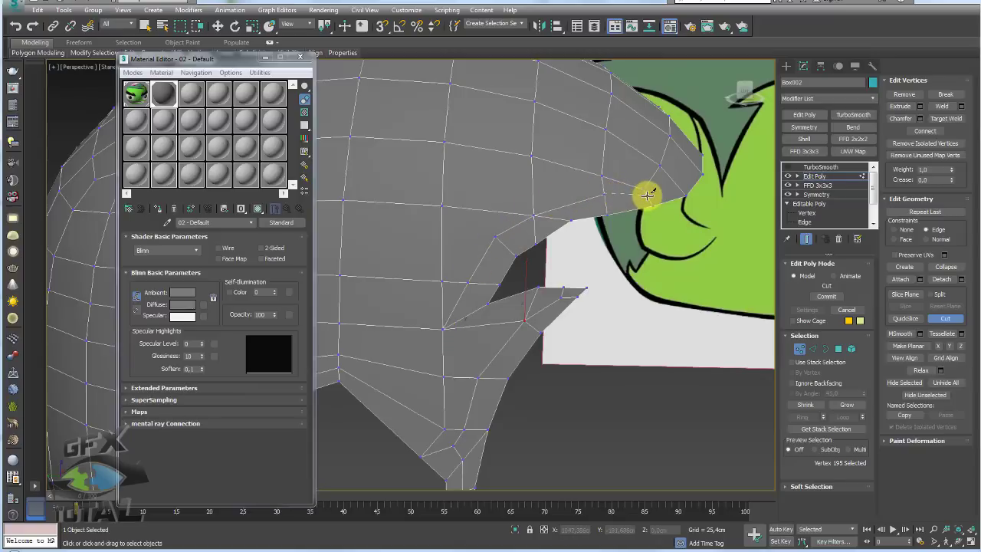
left_click(649, 202)
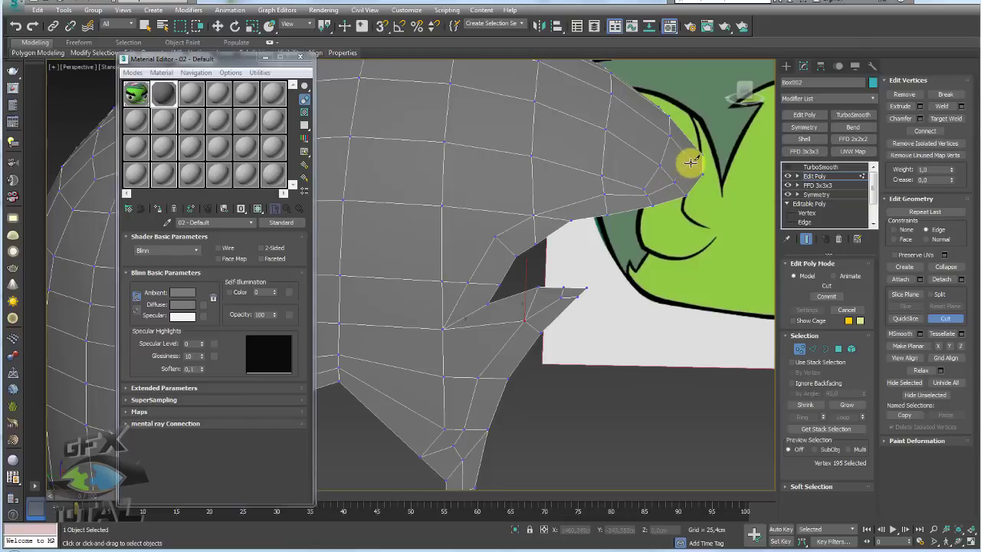
mouse_move(690, 162)
middle_mouse_down("alt")
mouse_move(646, 186)
mouse_move(493, 208)
middle_mouse_up("alt")
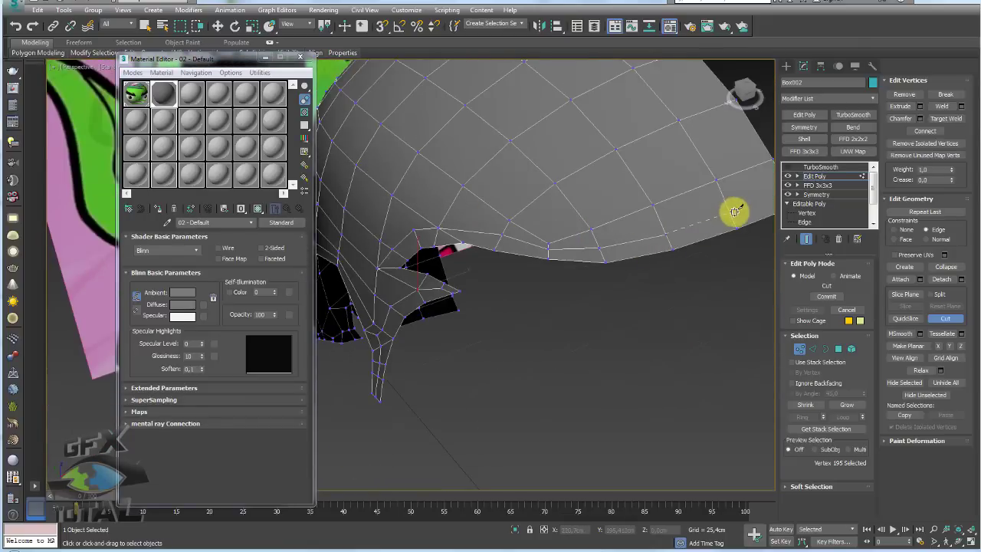
Step: End the underside cut and collapse the two notch-corner vertices, then inspect the edge flow
mouse_move(728, 213)
middle_mouse_down("alt")
mouse_move(526, 250)
mouse_move(597, 230)
middle_mouse_up("alt")
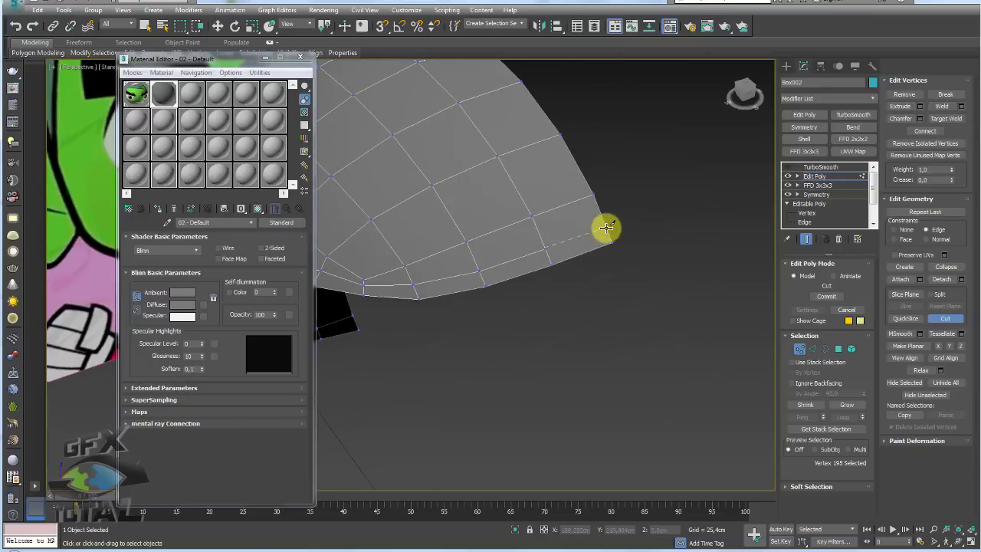
mouse_move(485, 263)
middle_mouse_down("alt")
mouse_move(602, 252)
mouse_move(482, 285)
mouse_move(573, 248)
middle_mouse_up("alt")
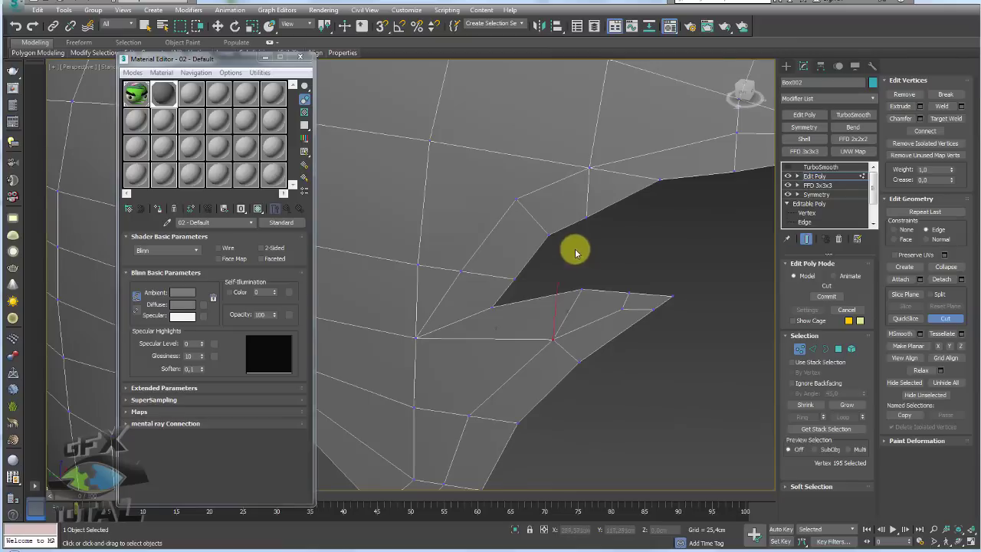
right_click(660, 180)
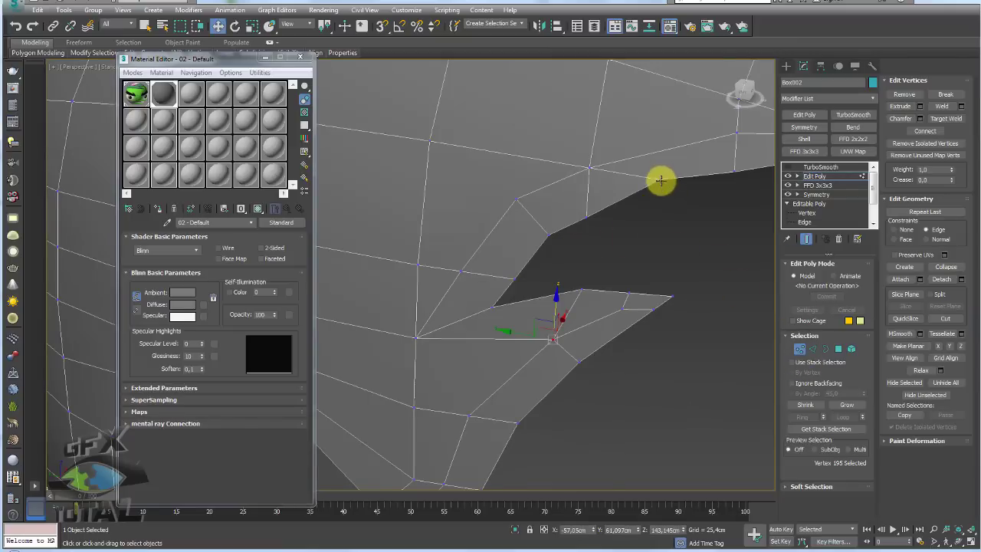
left_click(659, 180)
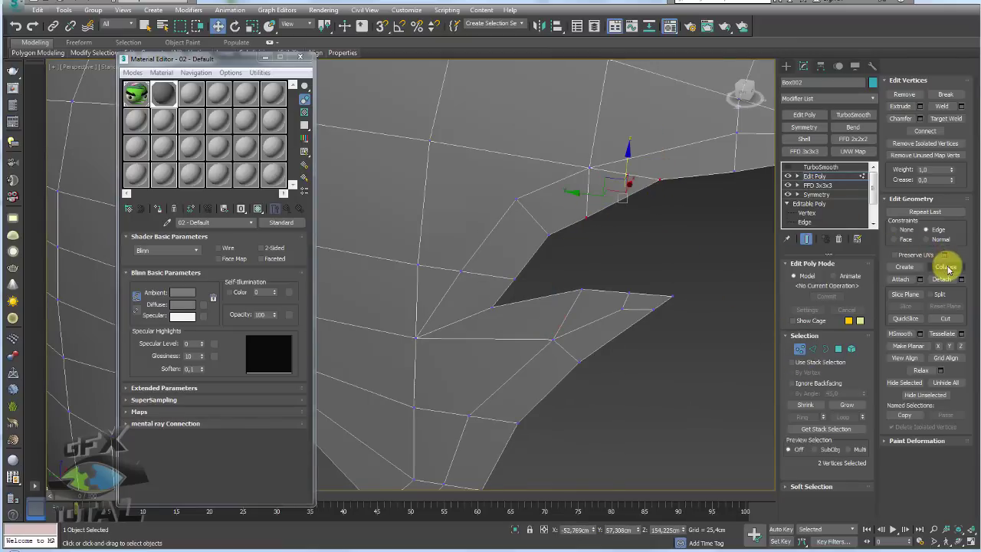
left_click(946, 267)
left_click(814, 349)
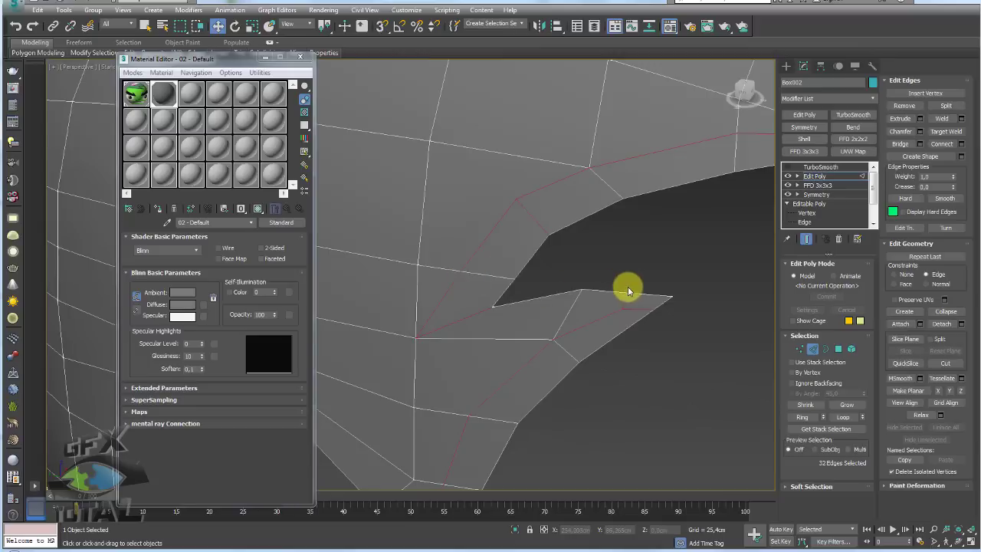
middle_click_drag(628, 287, 589, 261, "alt")
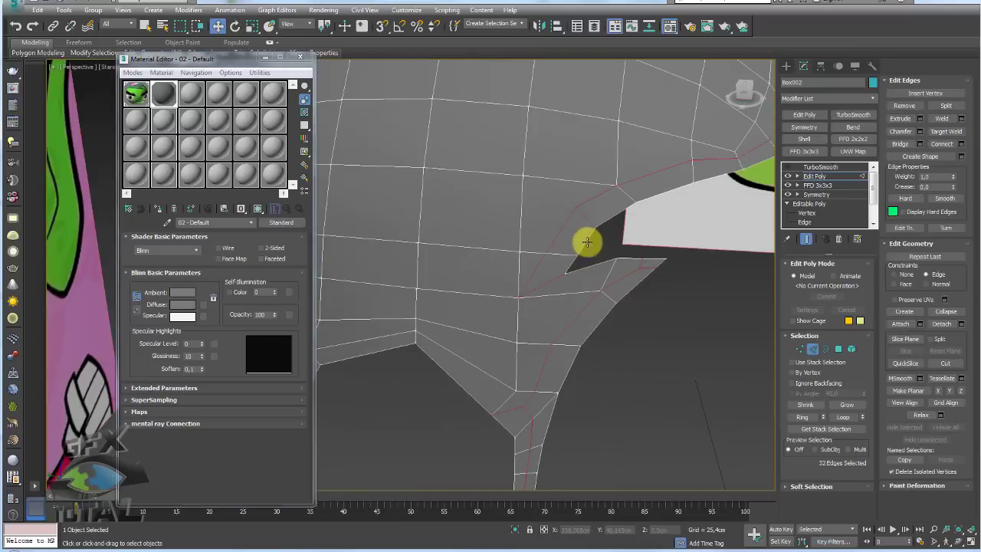
Step: Cut a new edge line from beside the notch down to the sideburn's lower edge
left_click(800, 350)
scroll(613, 264, "down", 3)
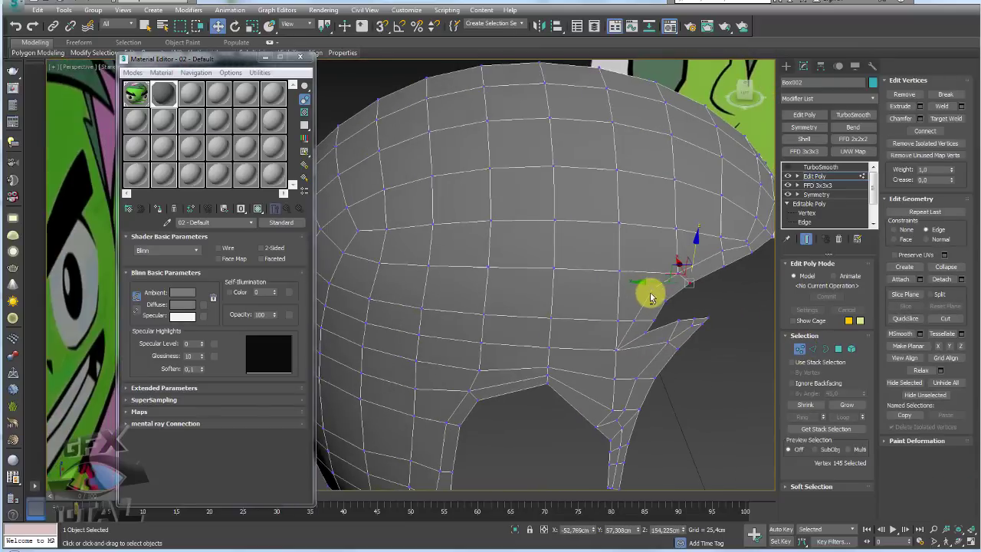
middle_click_drag(652, 311, 668, 267, "alt")
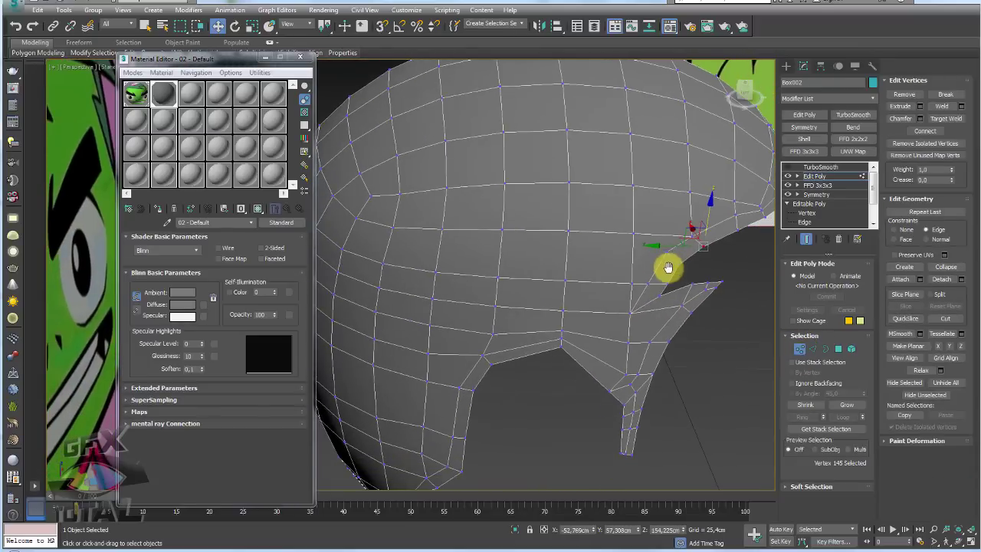
key("alt+c")
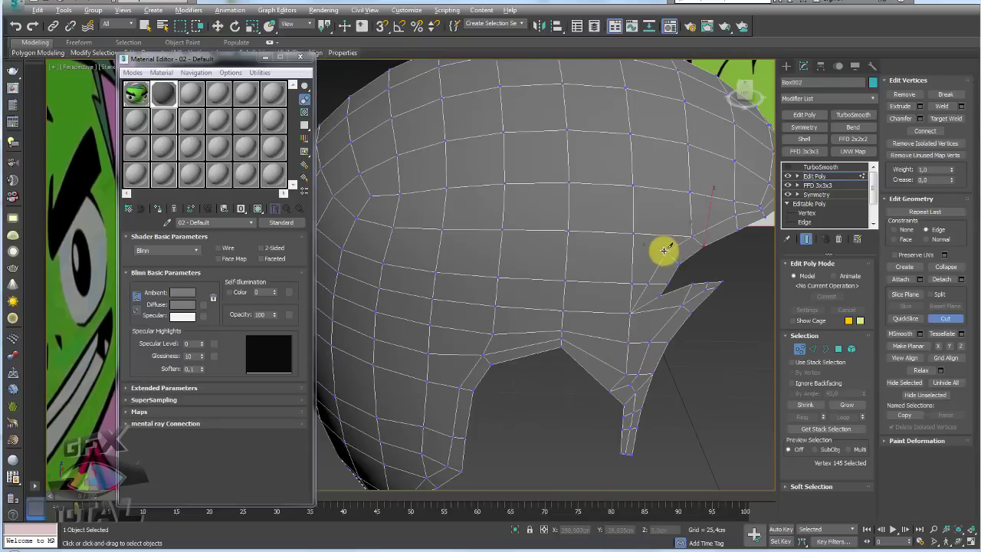
left_click(667, 251)
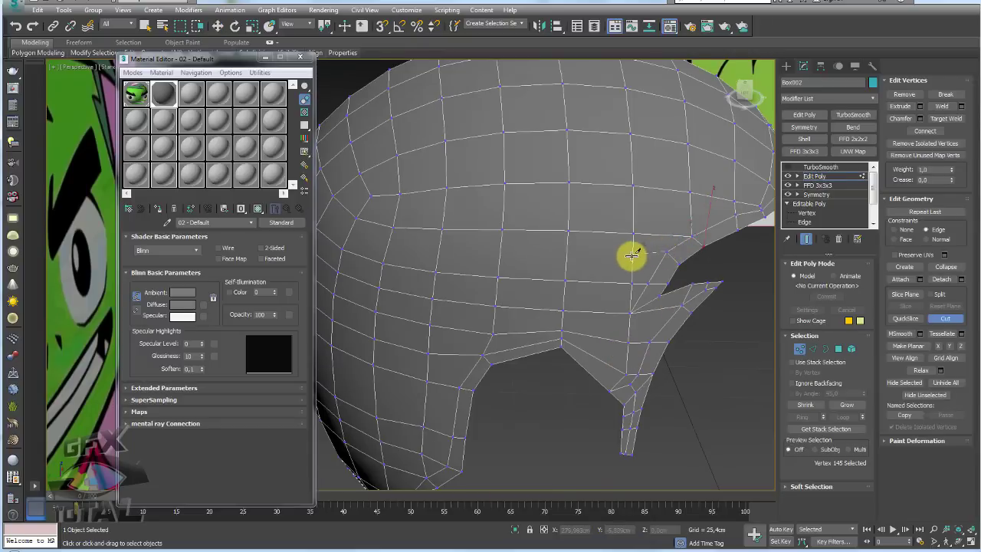
left_click(597, 254)
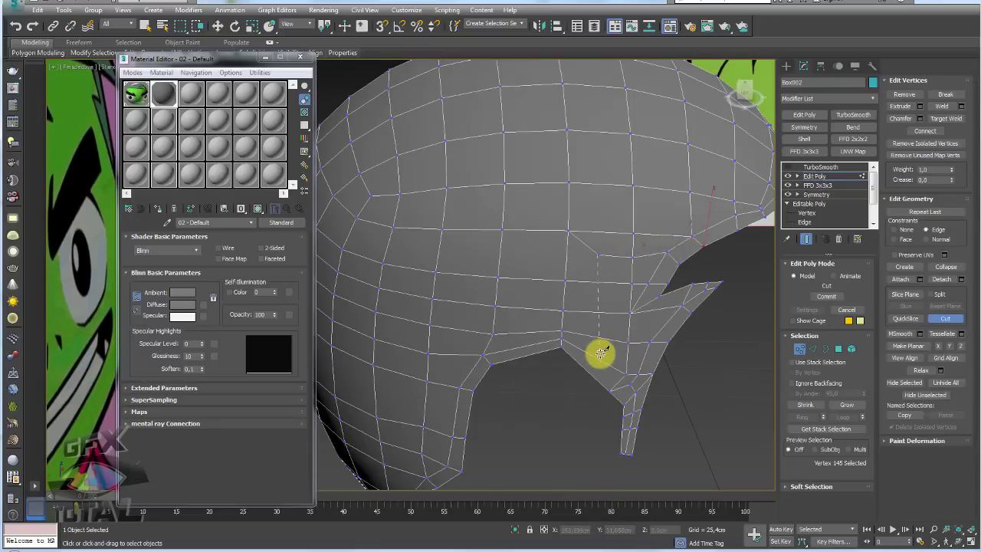
left_click(585, 371)
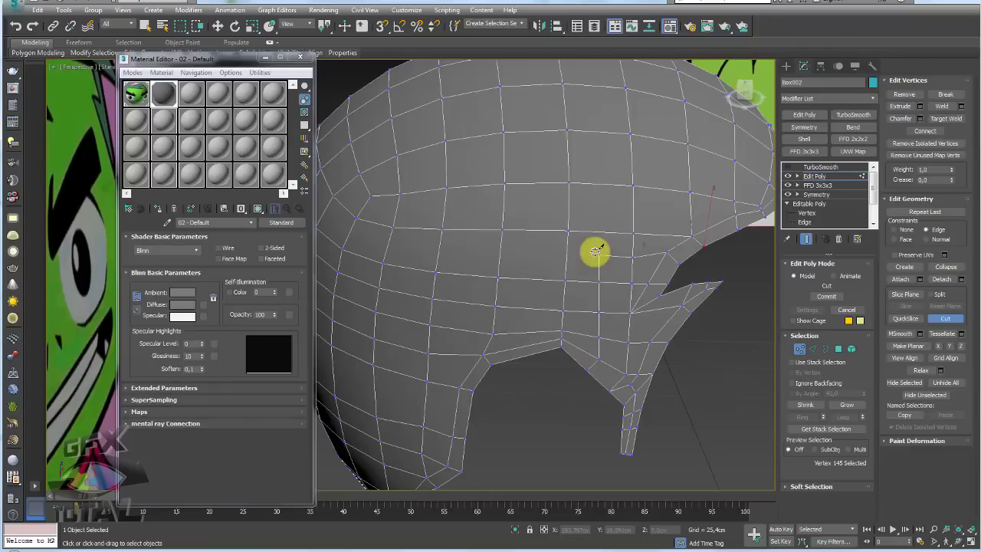
left_click(596, 250)
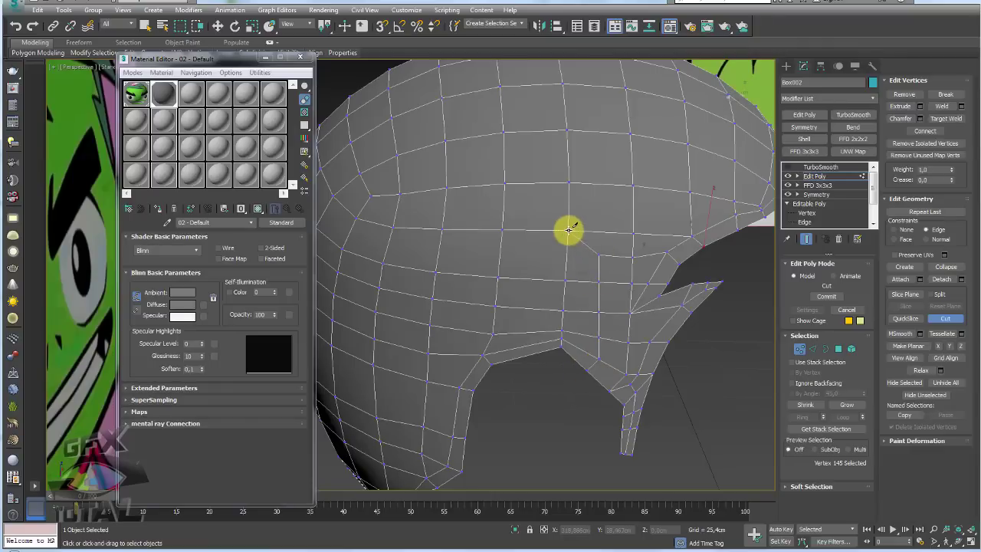
right_click(596, 372)
Step: Select the two new vertices near the notch to reposition them
left_click(597, 386)
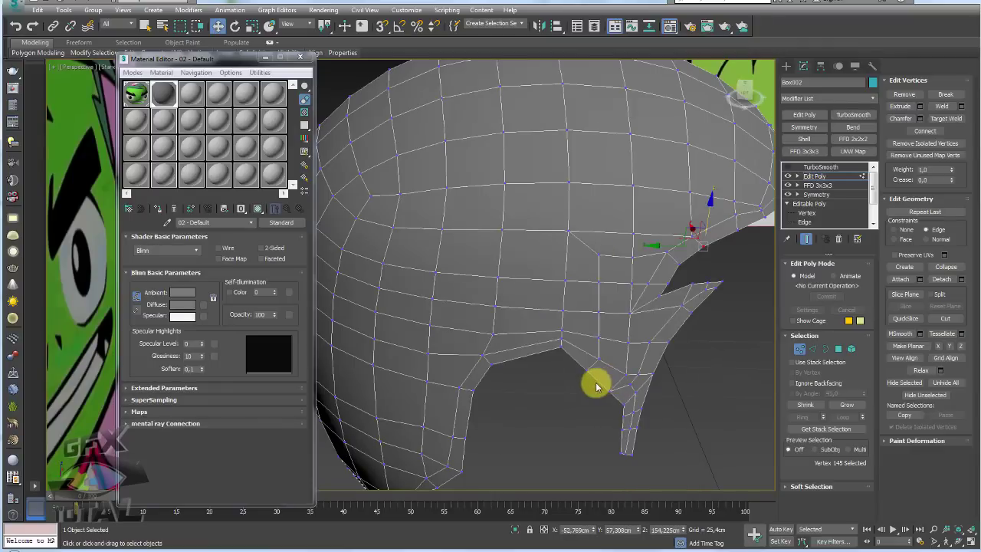
left_click_drag(578, 346, 605, 361)
scroll(602, 356, "up", 3)
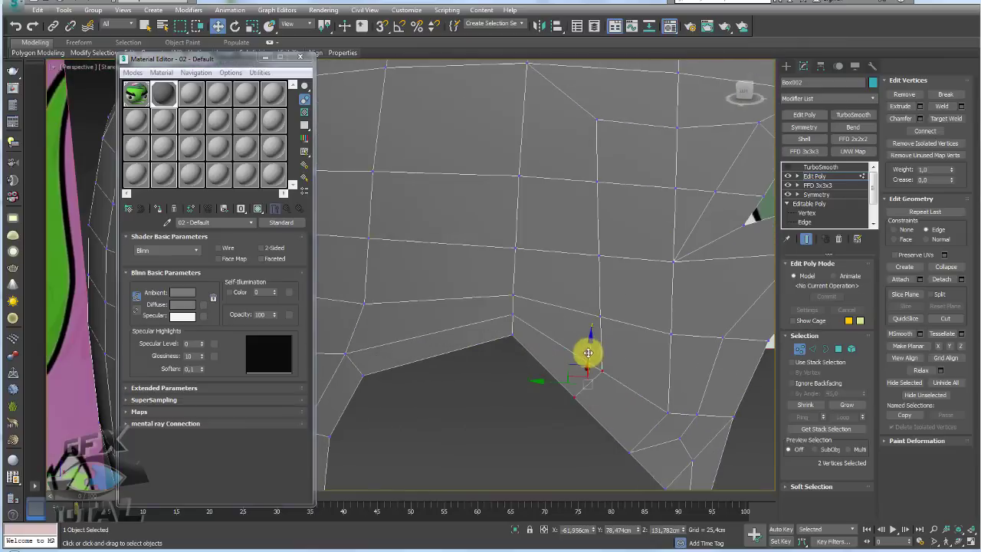
mouse_move(590, 350)
middle_mouse_down("alt")
mouse_move(565, 376)
mouse_move(569, 390)
mouse_move(585, 330)
mouse_move(563, 342)
mouse_move(574, 337)
middle_mouse_up("alt")
scroll(565, 375, "down", 5)
Step: Select an edge near the face's lower edge, then a vertex on the hair's front edge
left_click(838, 349)
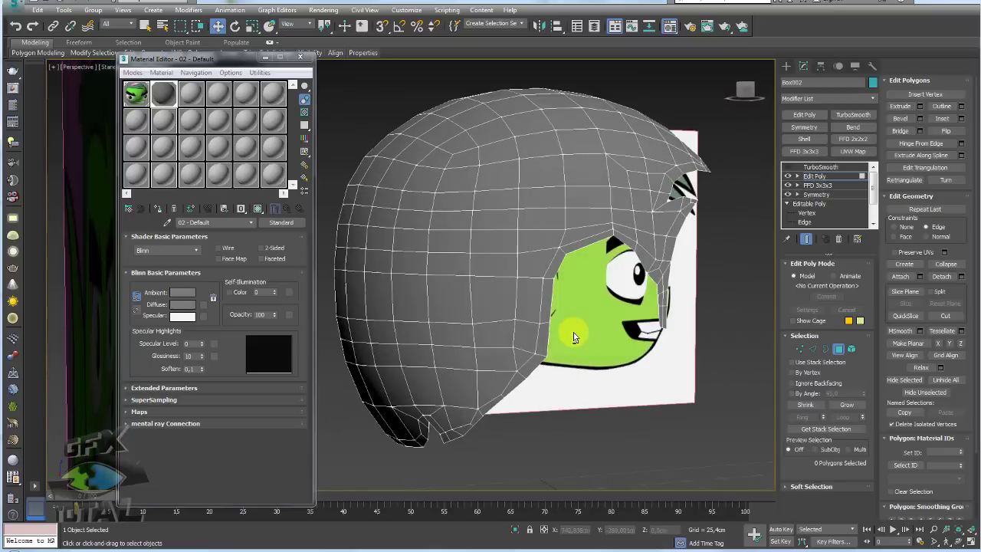
middle_click_drag(491, 388, 510, 378, "alt")
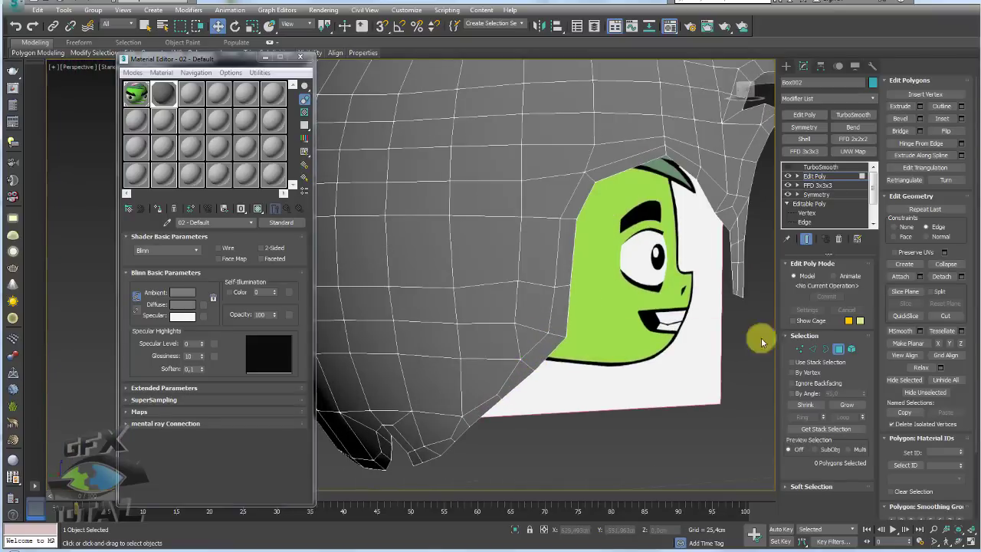
left_click(813, 348)
left_click(548, 357)
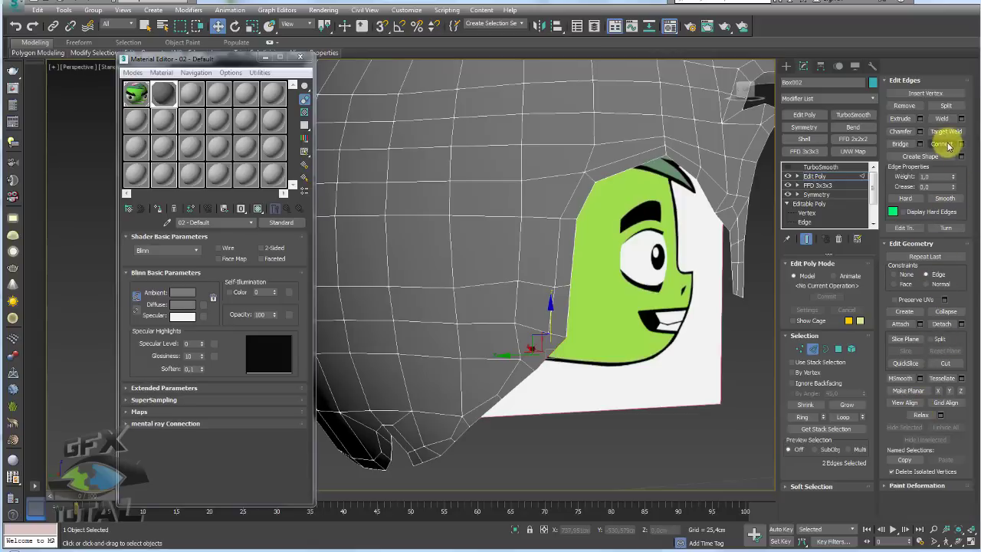
left_click(801, 348)
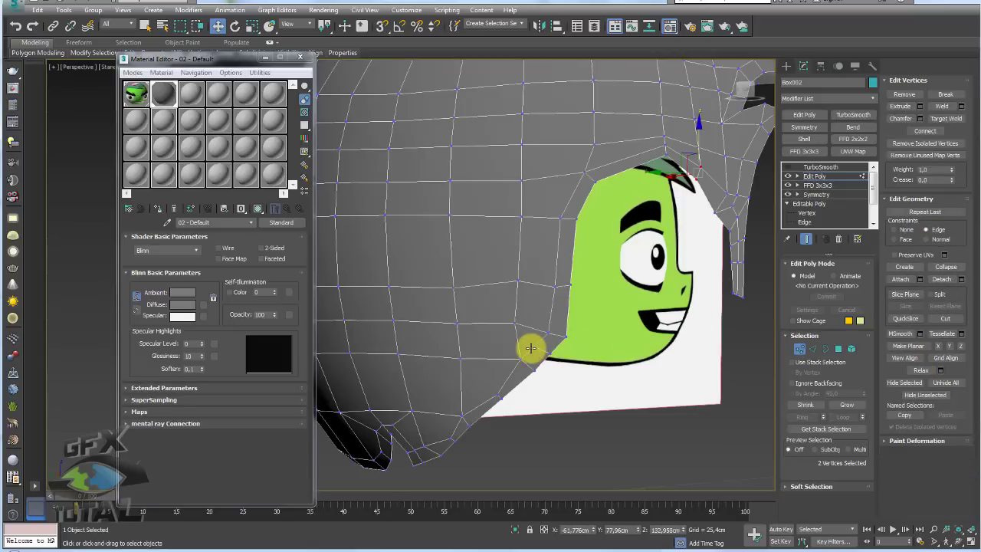
left_click(530, 346)
scroll(529, 346, "up", 4)
left_click_drag(520, 335, 567, 270)
Step: Raise the front-edge vertex beside the face to straighten the hair's front edge
left_click(570, 315)
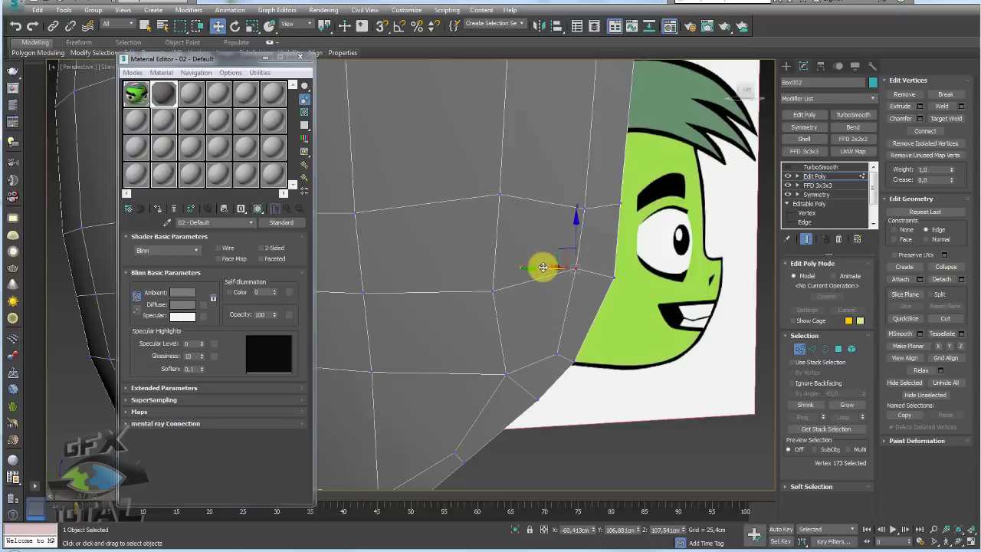
left_click(492, 290)
left_click_drag(485, 272, 495, 233)
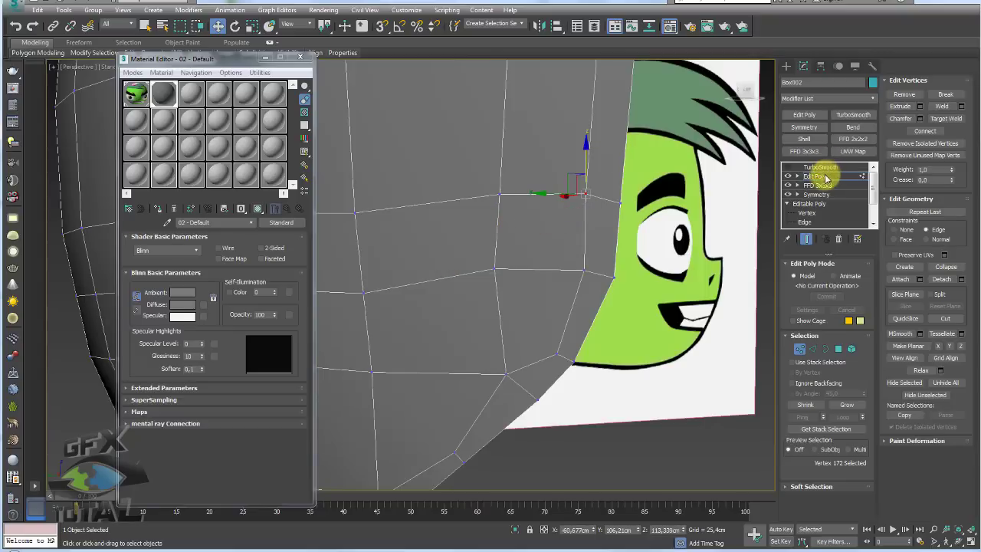
left_click(827, 177)
scroll(591, 263, "down", 5)
middle_click_drag(564, 322, 679, 387, "alt")
left_click(835, 349)
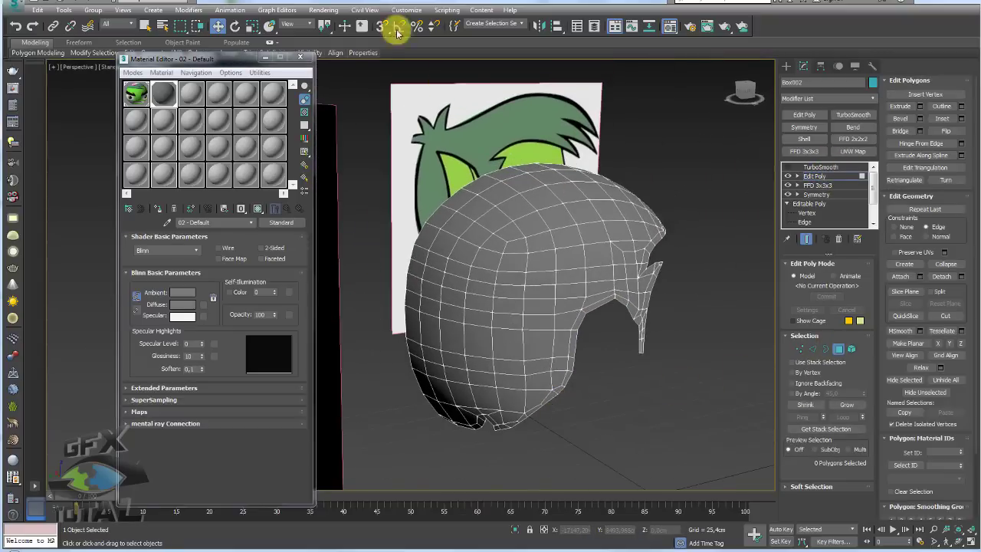
Step: Hide the material editor and select two polygons plus the mirrored one via numeric selection
left_click(264, 59)
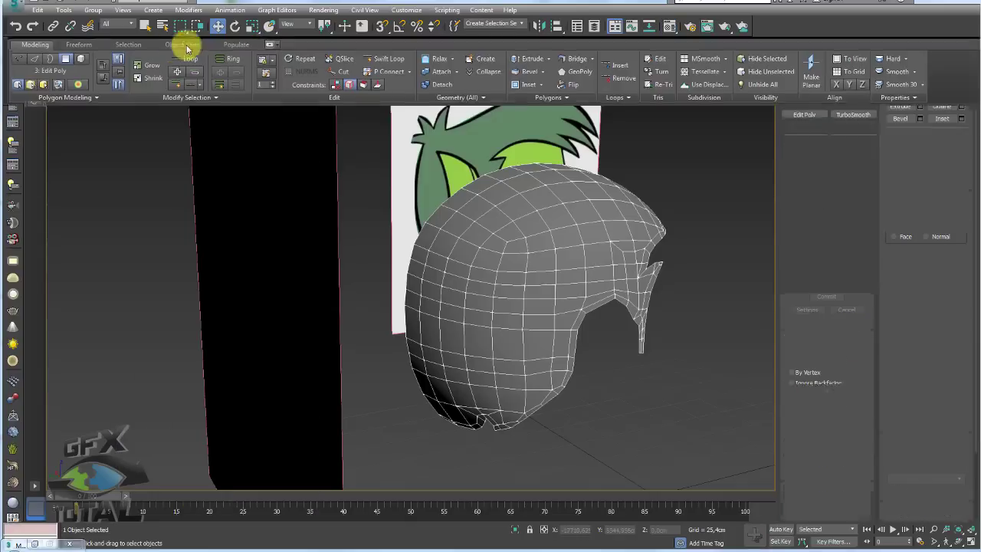
left_click(127, 39)
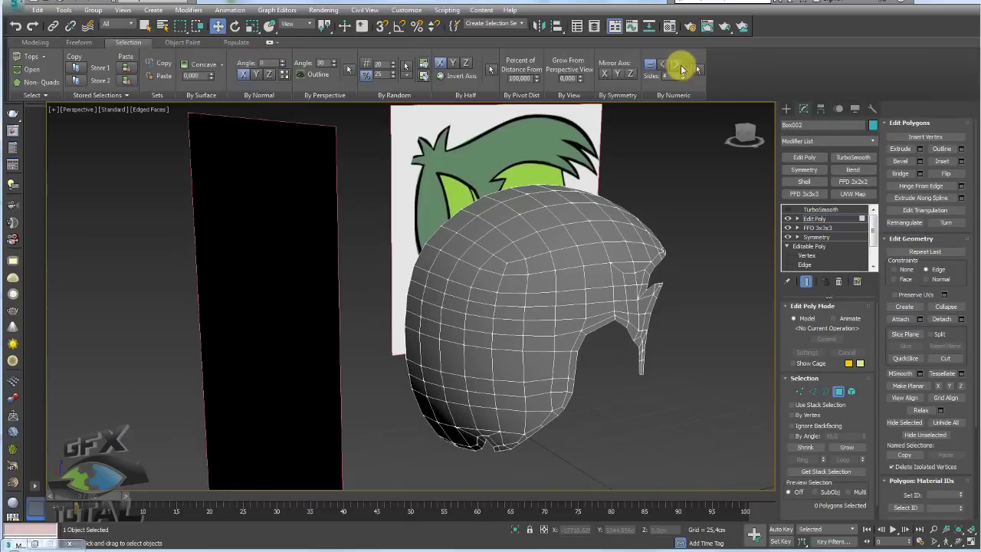
left_click(676, 65)
left_click(698, 71)
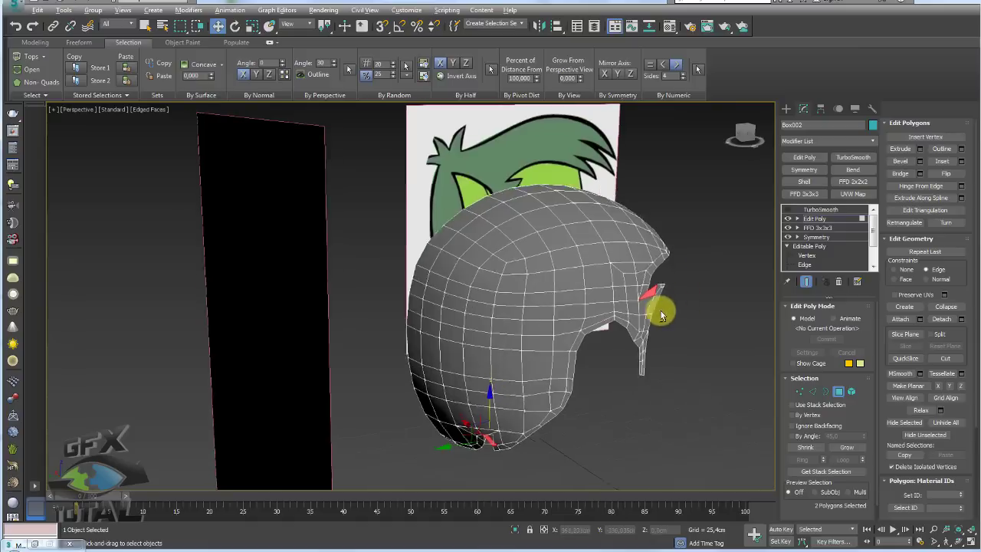
middle_click_drag(657, 302, 652, 132, "alt")
left_click(664, 65)
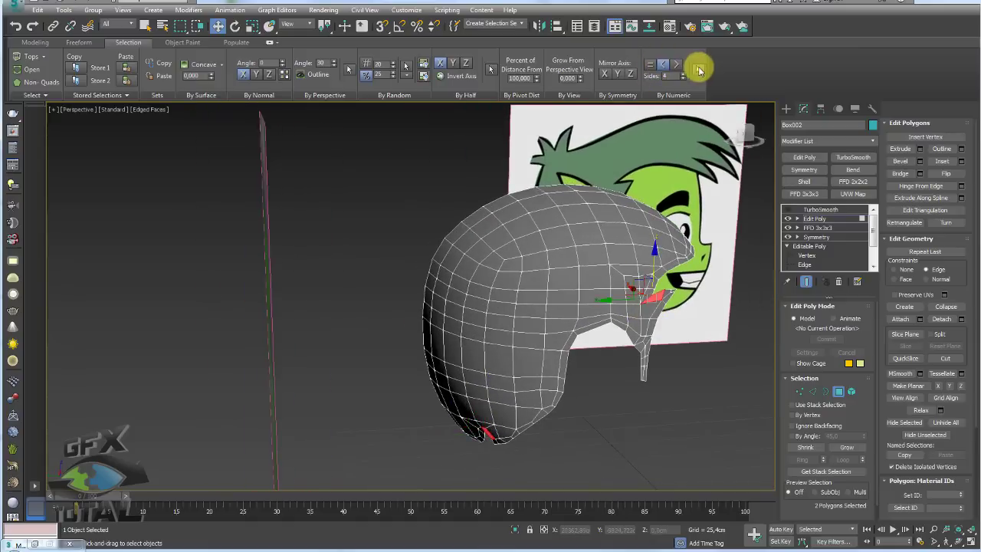
mouse_move(641, 289)
middle_mouse_down("alt")
mouse_move(628, 289)
mouse_move(674, 281)
middle_mouse_up("alt")
left_click(677, 65)
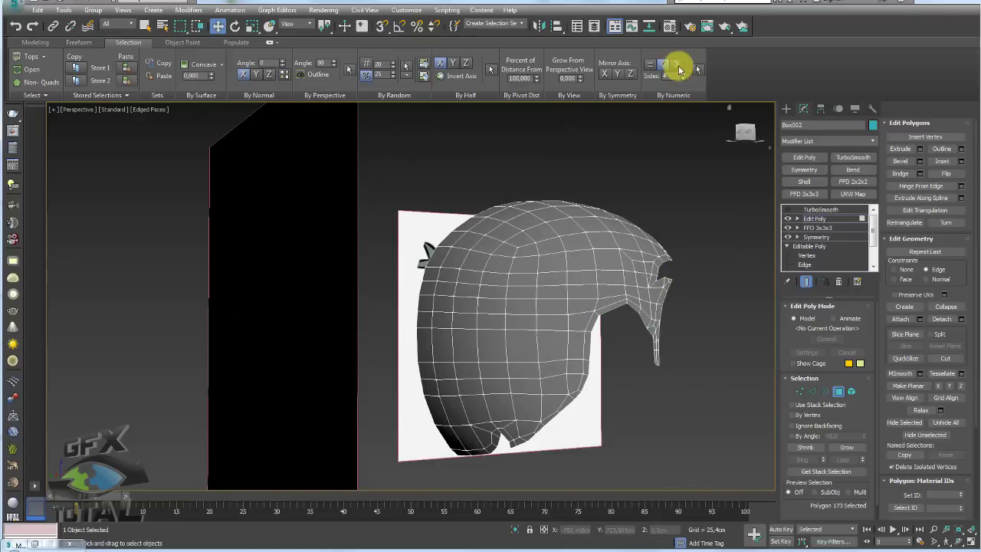
left_click(696, 71)
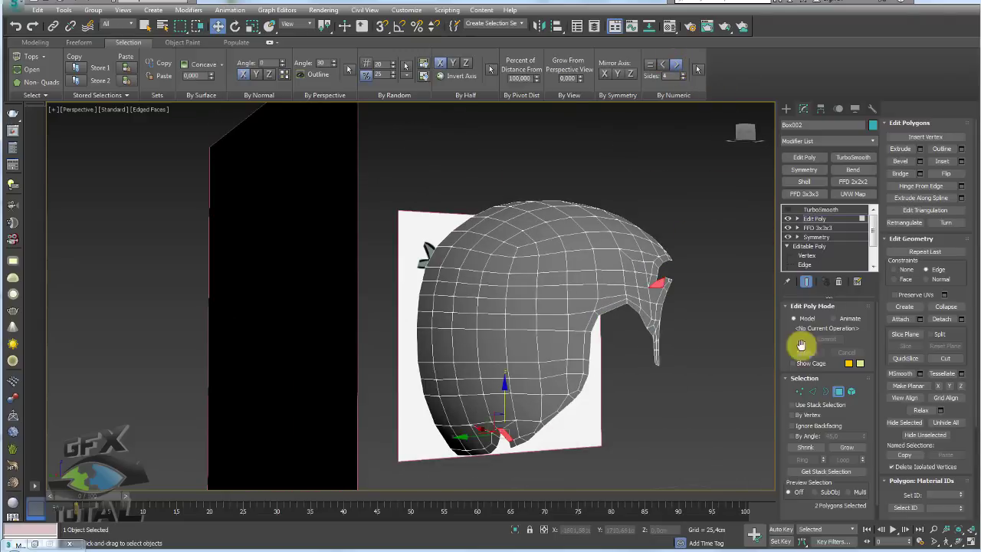
Step: Zoom to the face reference and mark the thin wedge faces needing cleanup
left_click(801, 392)
scroll(657, 307, "up", 3)
scroll(644, 315, "up", 4)
scroll(651, 308, "up", 3)
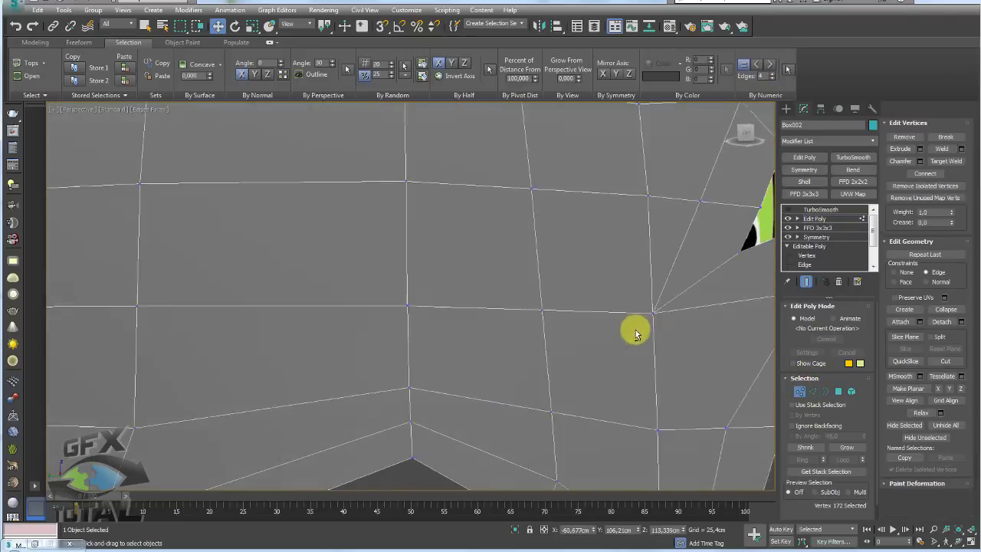
mouse_move(634, 333)
middle_mouse_down("alt")
mouse_move(503, 344)
mouse_move(617, 317)
mouse_move(537, 332)
middle_mouse_up("alt")
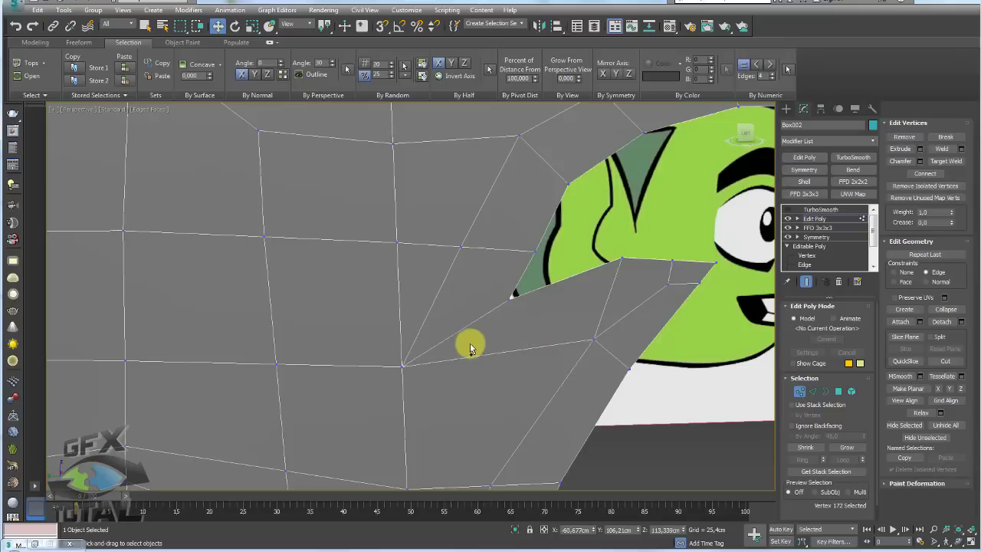
mouse_move(403, 365)
left_mouse_down()
mouse_move(598, 277)
mouse_move(606, 326)
mouse_move(391, 372)
left_mouse_up()
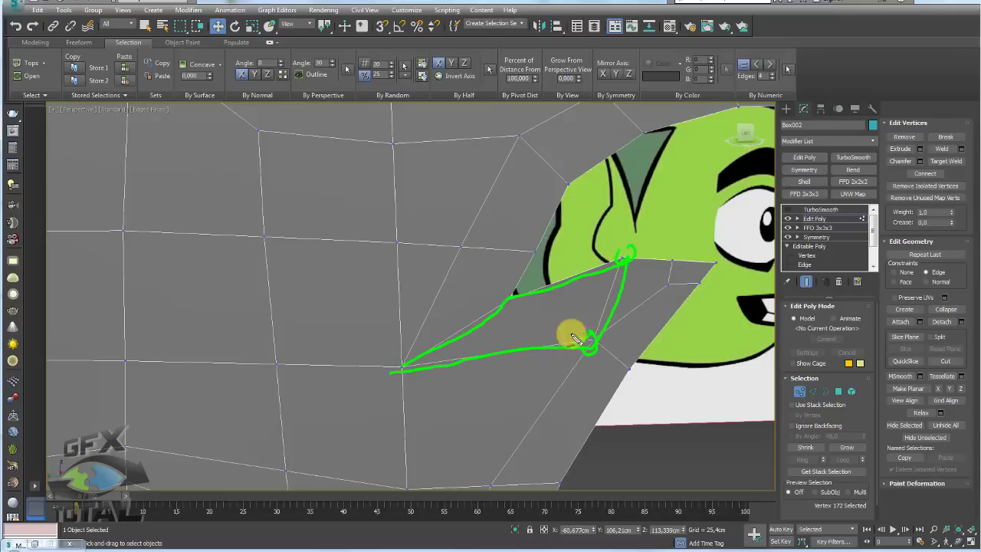
key("Escape")
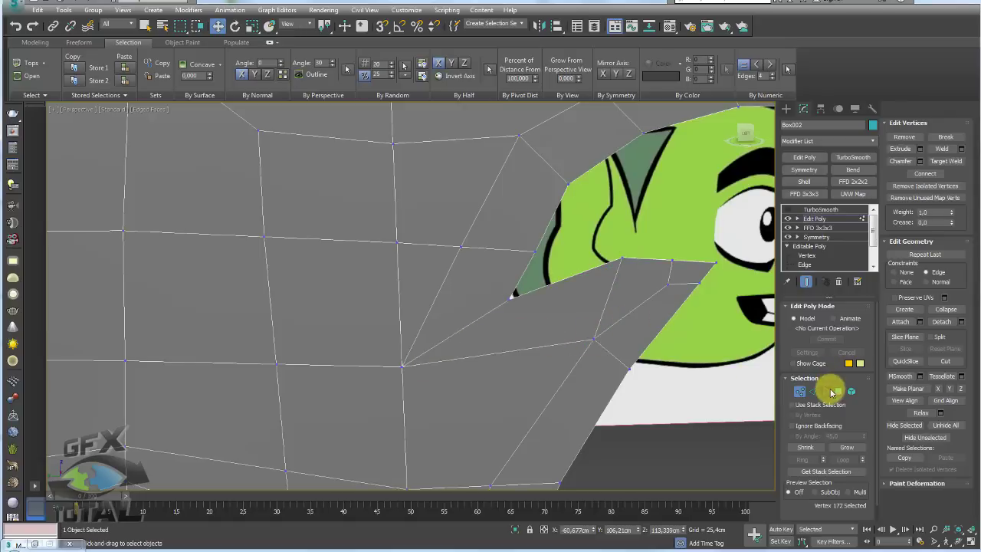
Step: Relax the two thin wedge polygons and test-slide their corner vertex
left_click(838, 392)
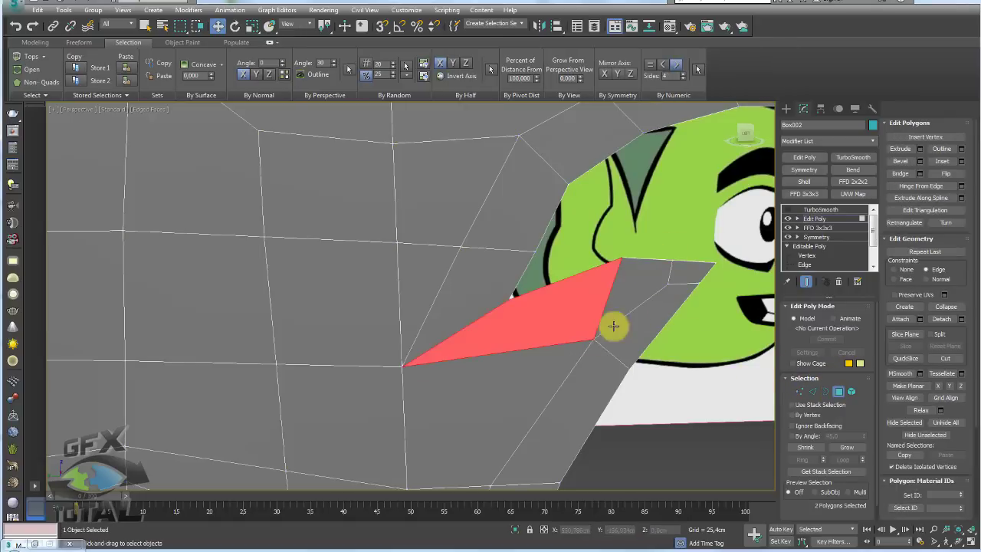
left_click(922, 410)
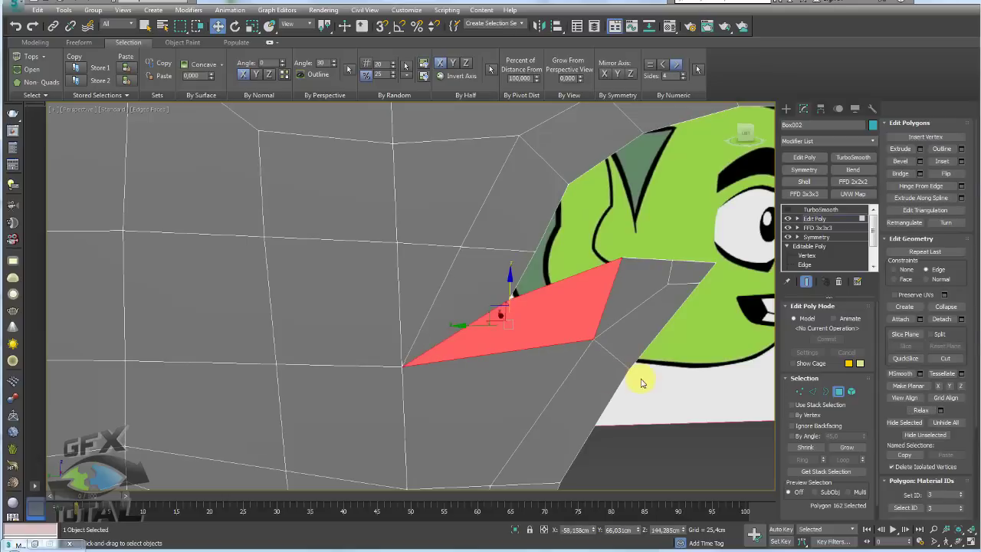
left_click(799, 392)
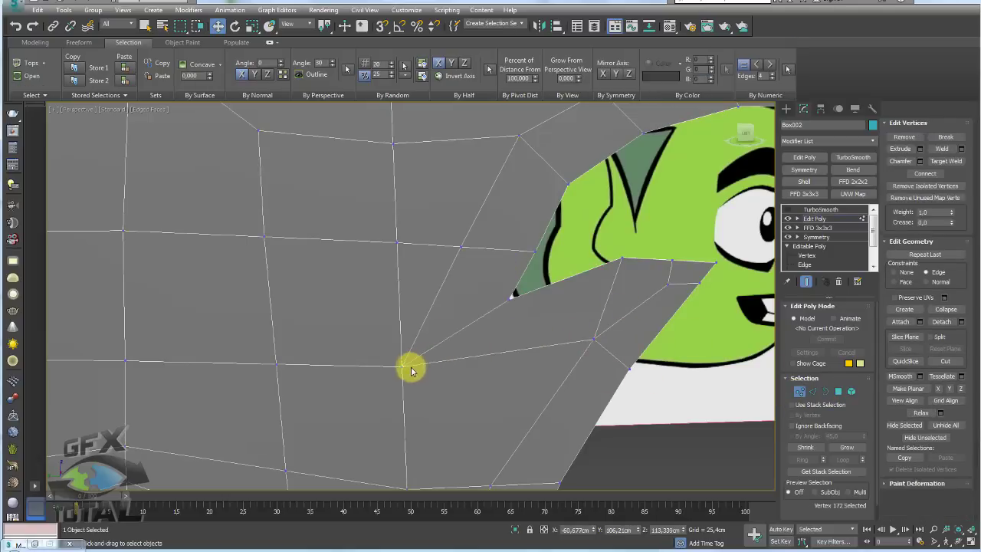
left_click_drag(406, 367, 278, 318)
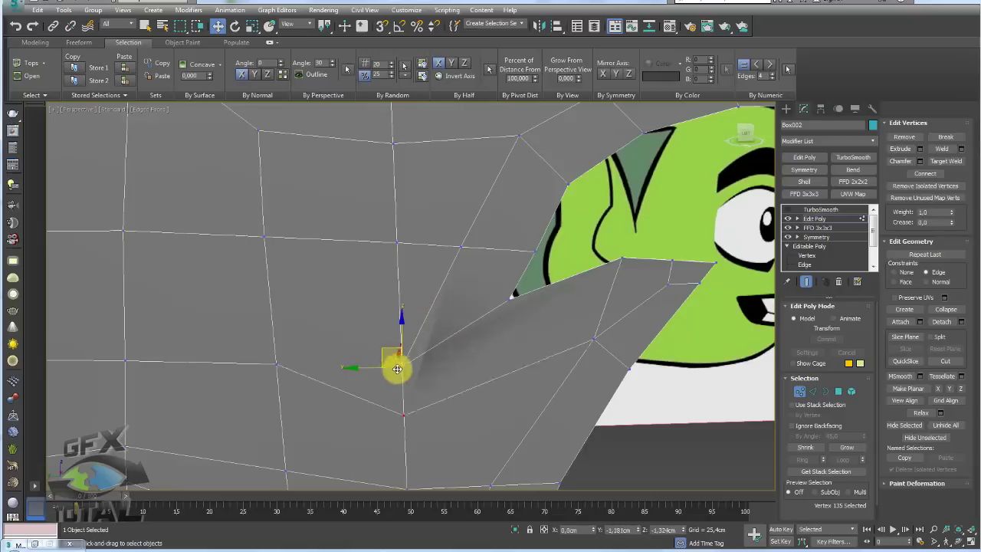
mouse_move(278, 318)
left_mouse_down()
mouse_move(440, 379)
mouse_move(355, 342)
left_mouse_up()
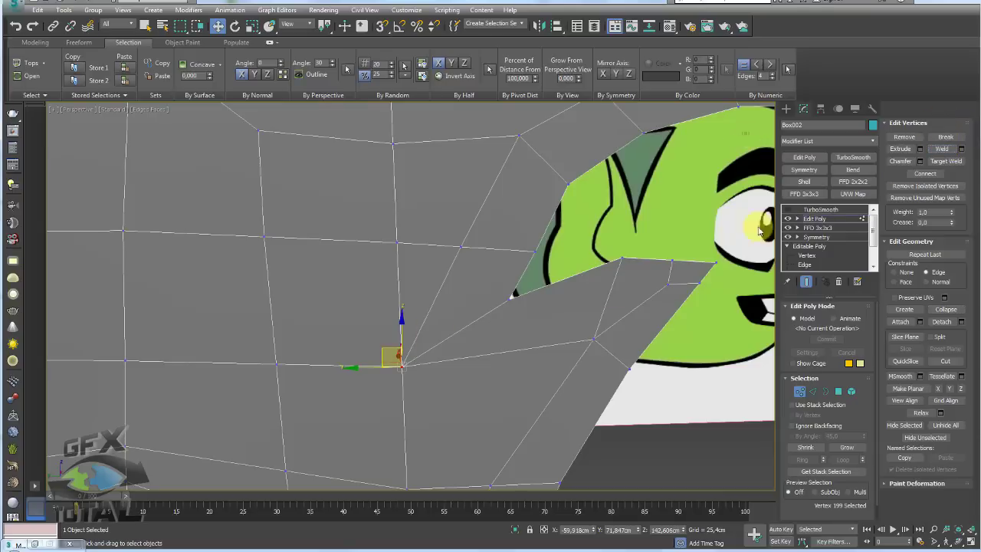
Step: Switch to Vertex level and orbit under the hair to see its lower edge
left_click(814, 219)
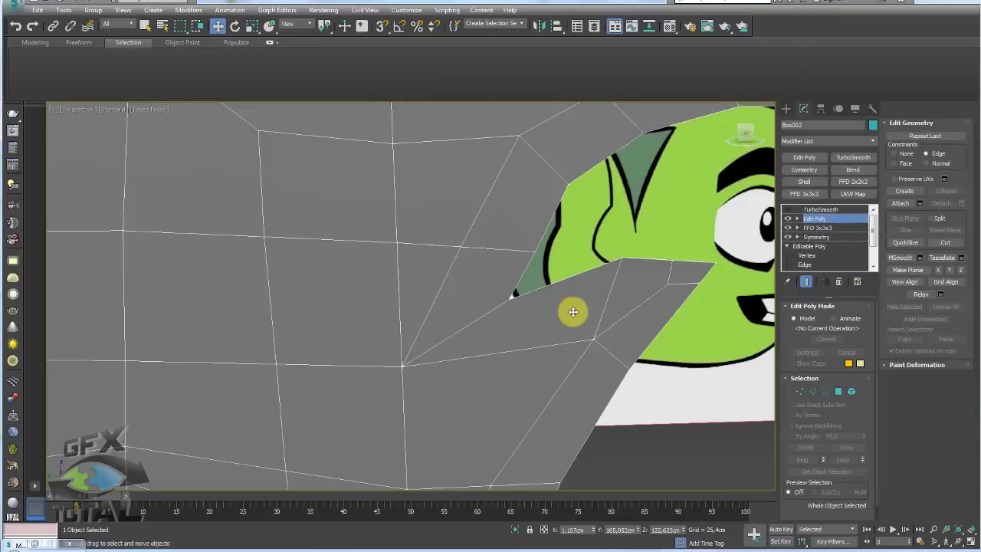
left_click(837, 389)
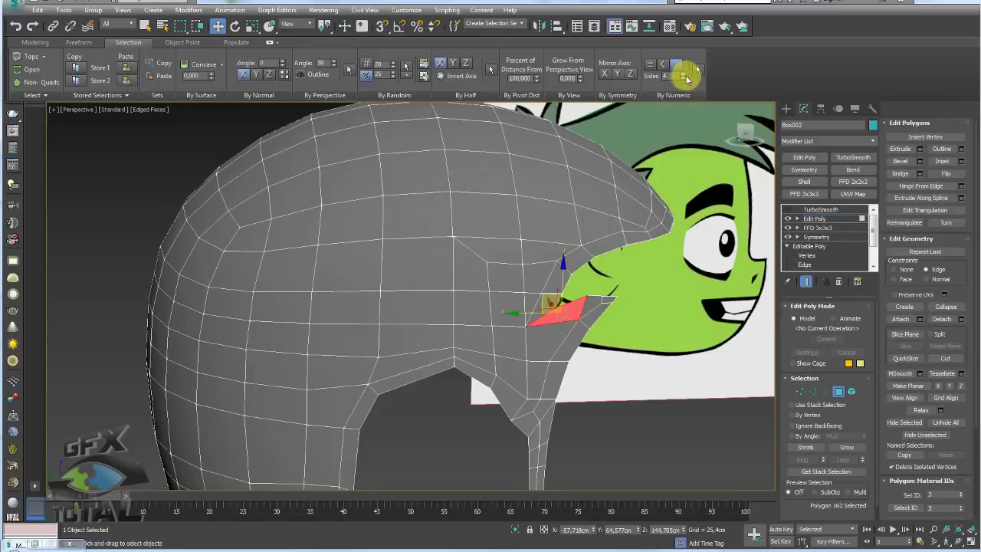
mouse_move(580, 302)
middle_mouse_down("alt")
mouse_move(435, 328)
mouse_move(646, 333)
middle_mouse_up("alt")
scroll(434, 328, "up", 4)
left_click(800, 391)
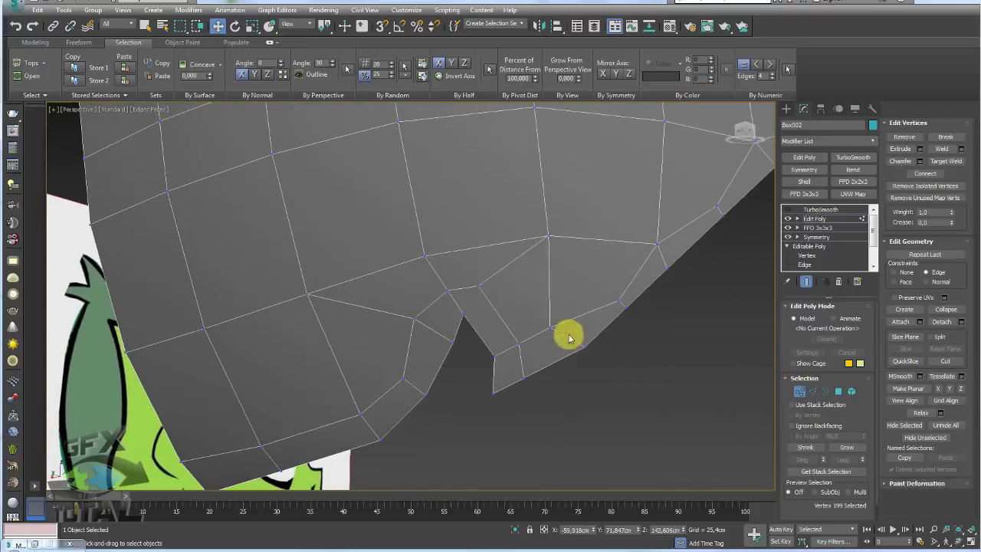
middle_click_drag(517, 320, 511, 322, "alt")
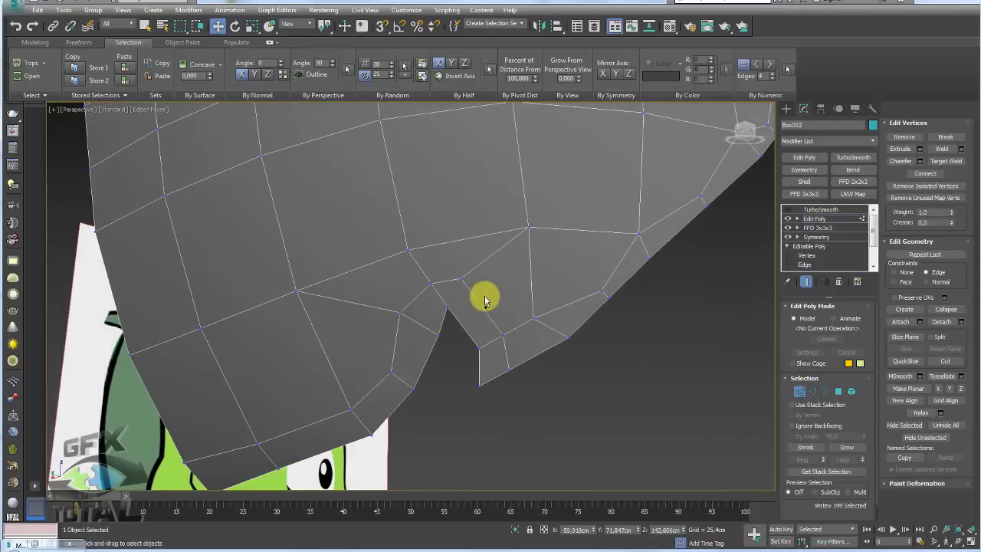
Step: Cut new edges from the sideburn notch apex across the next faces to the vertical edge
left_click(447, 307)
right_click(440, 312)
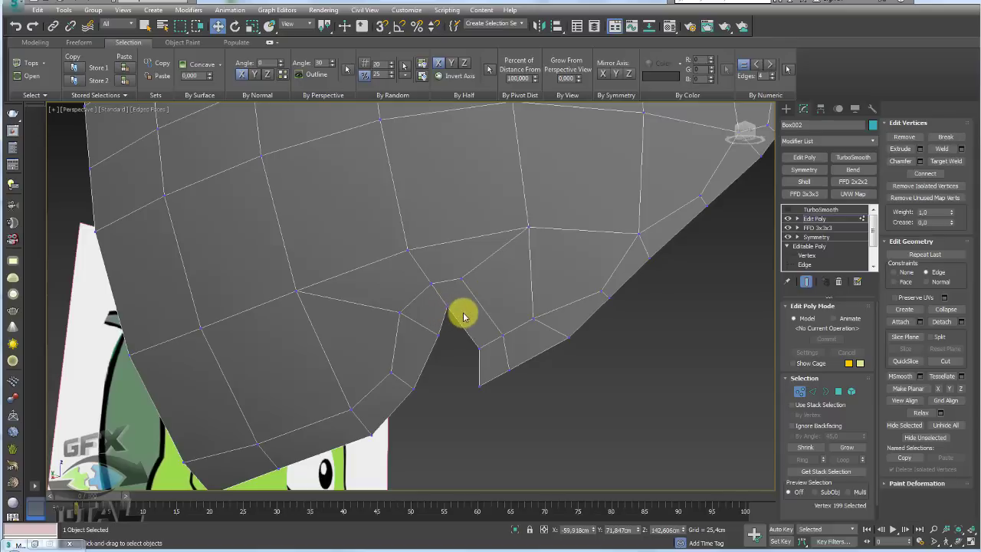
key("alt+c")
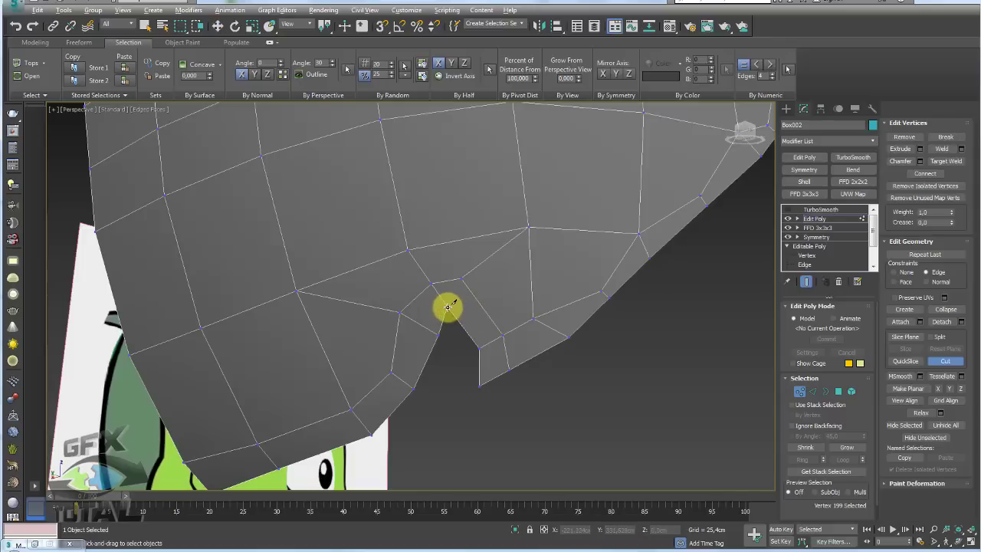
left_click(447, 307)
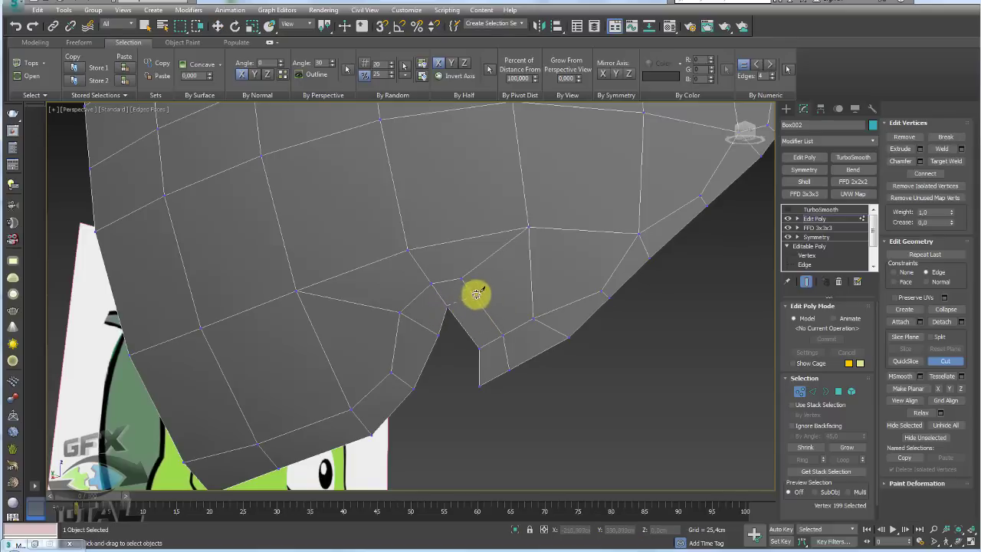
scroll(461, 326, "down", 2)
scroll(473, 318, "up", 3)
scroll(473, 332, "up", 2)
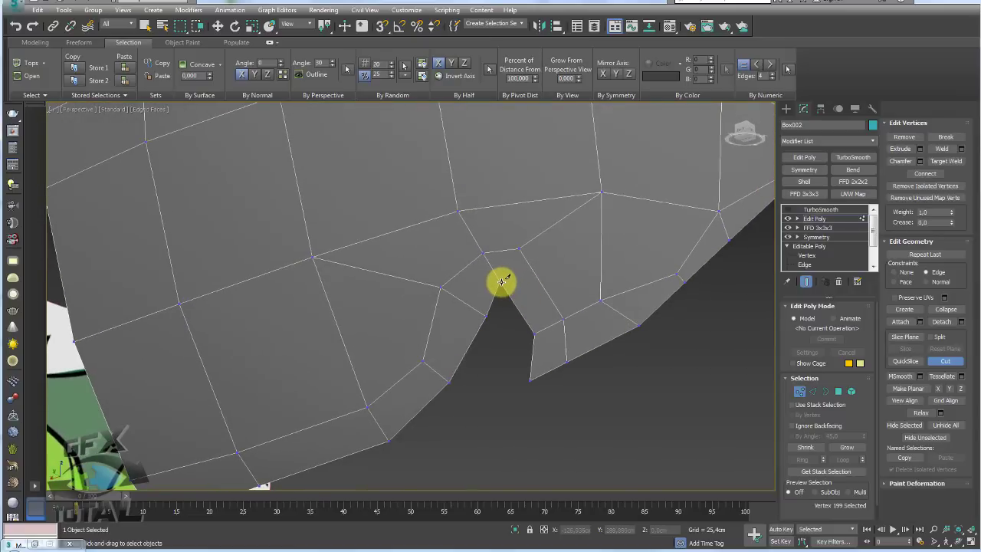
left_click(501, 282)
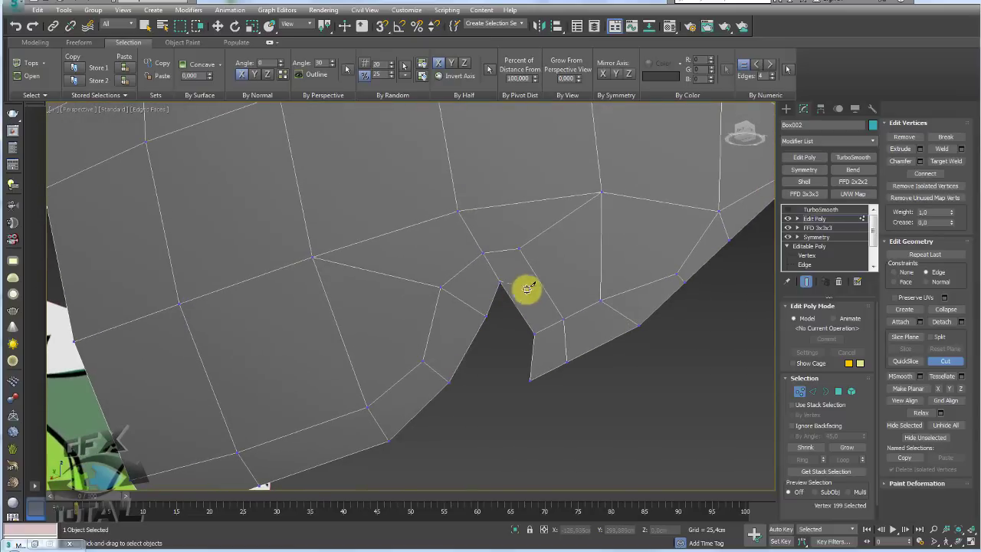
left_click(540, 284)
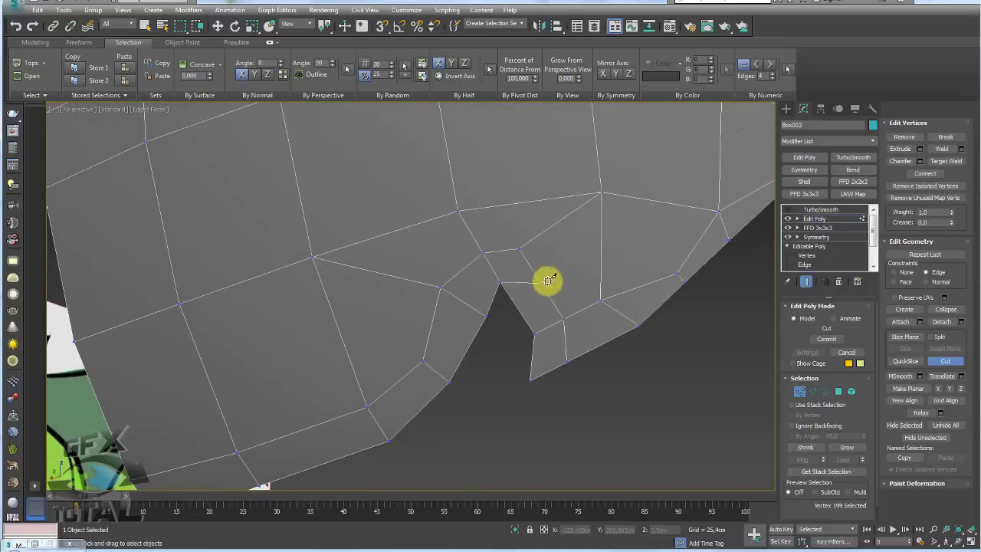
left_click(601, 249)
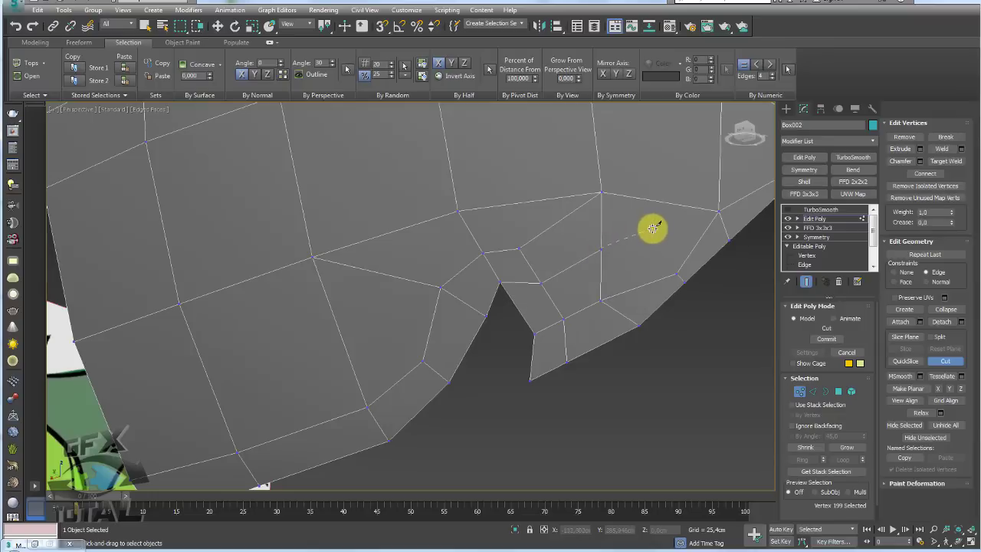
Step: Extend the cut across the lower faces to the outer edge and finish it
mouse_move(687, 210)
middle_mouse_down("alt")
mouse_move(547, 354)
mouse_move(534, 350)
mouse_move(628, 317)
mouse_move(543, 345)
mouse_move(467, 417)
mouse_move(506, 333)
mouse_move(494, 334)
middle_mouse_up("alt")
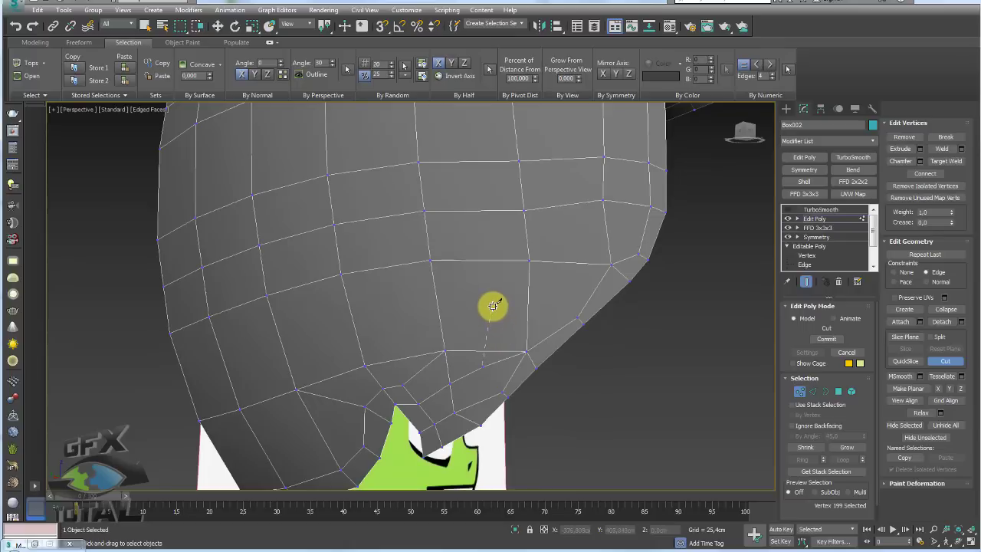
left_click(493, 301)
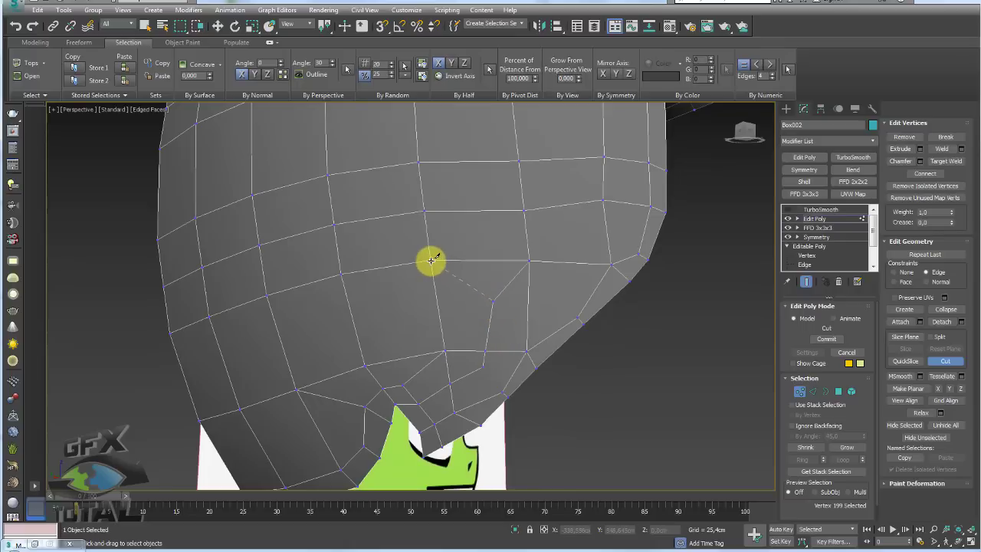
left_click(432, 260)
left_click(493, 299)
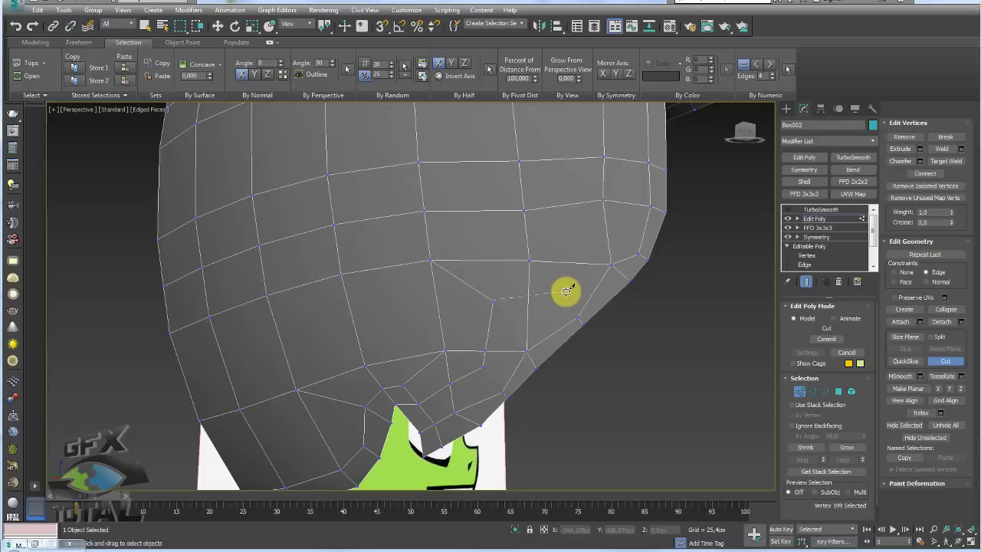
left_click(577, 318)
left_click(571, 288)
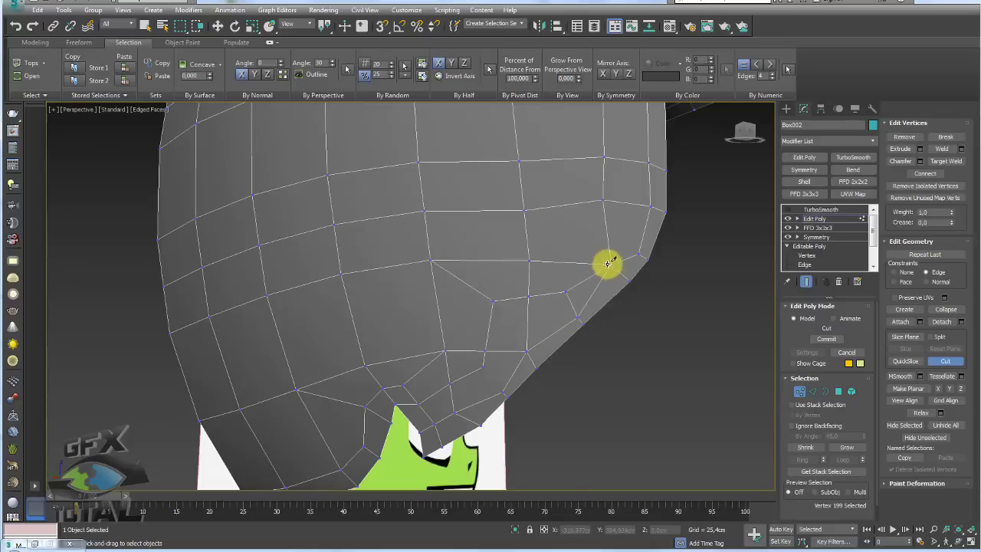
right_click(768, 289)
Step: Select the two vertices near the lower edge and compare the area with the reference
middle_click_drag(553, 347, 487, 363, "alt")
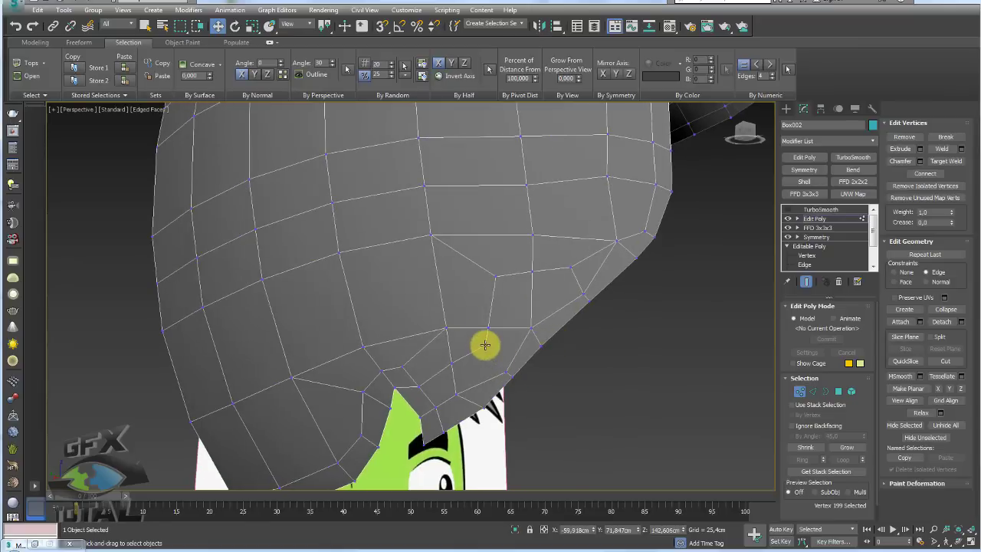
left_click_drag(485, 345, 508, 368)
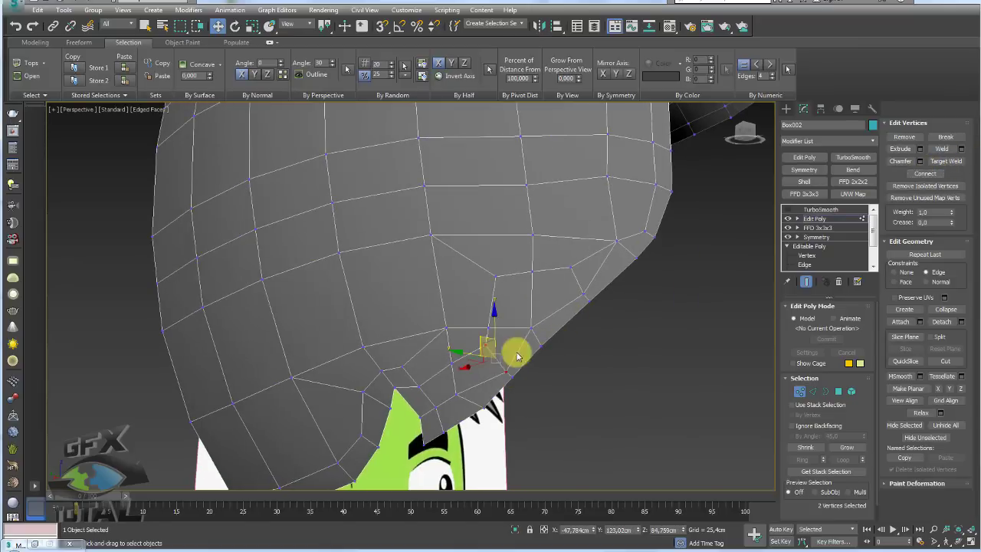
middle_click_drag(516, 348, 686, 344, "alt")
middle_click_drag(613, 346, 622, 302)
scroll(622, 301, "up", 3)
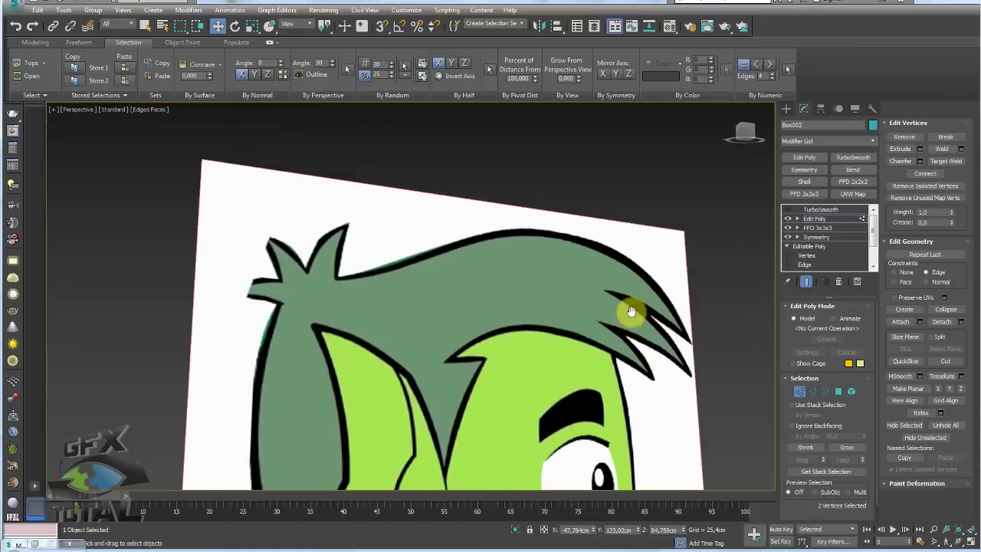
scroll(608, 338, "up", 5)
scroll(612, 344, "down", 1)
scroll(611, 344, "down", 4)
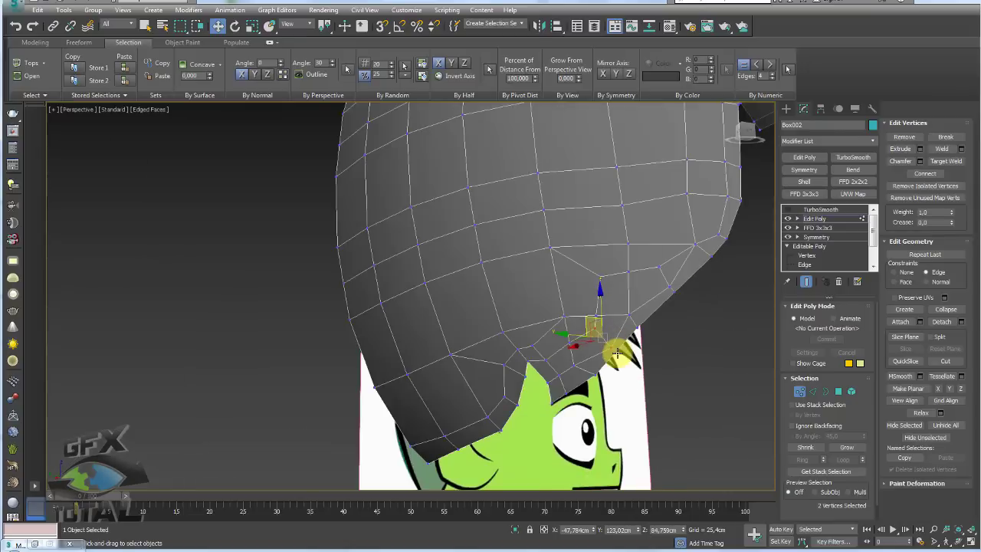
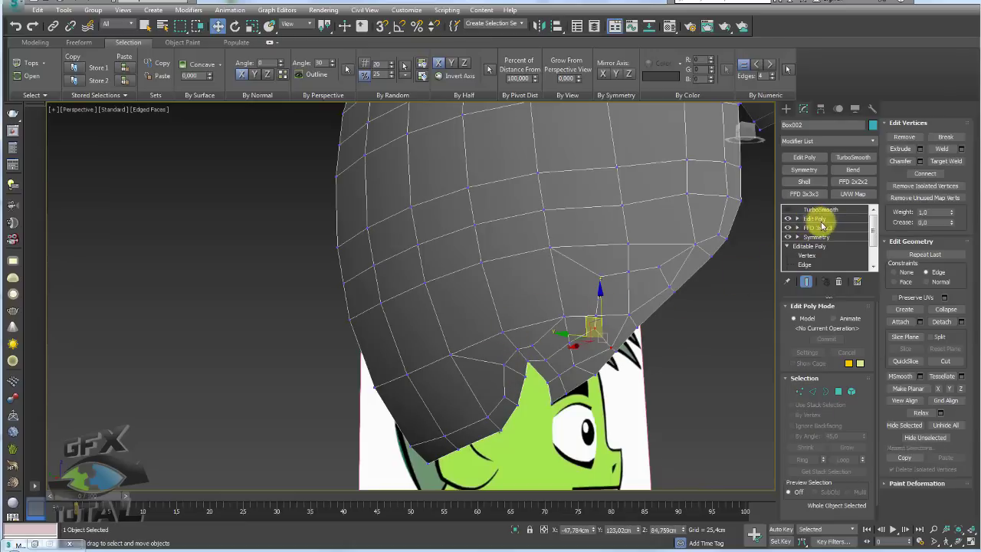
Step: In Edit Poly, clear the face selection and slide the vertex beside the notch along its edge
left_click(815, 218)
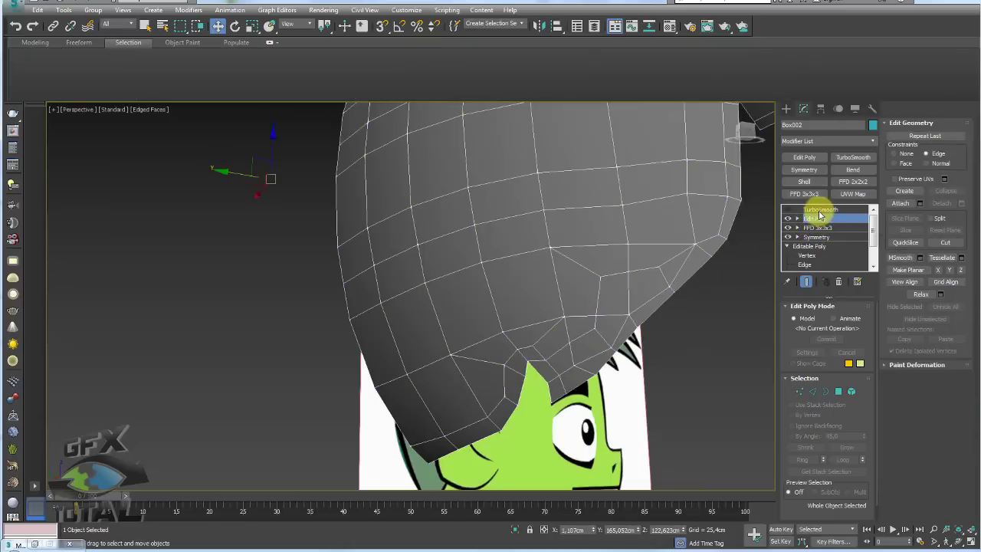
left_click(840, 392)
key("ctrl+d")
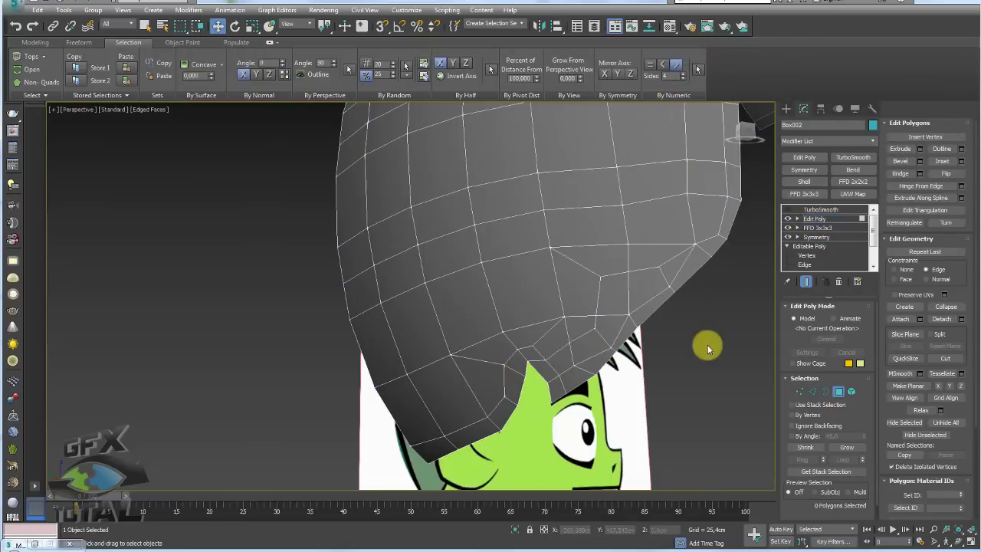
scroll(574, 362, "up", 2)
scroll(572, 368, "up", 3)
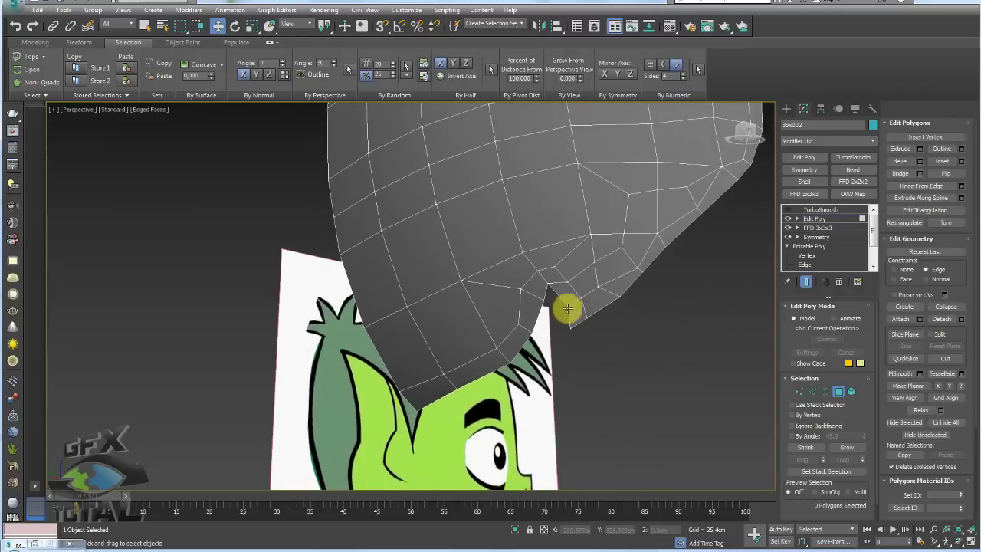
scroll(567, 307, "up", 2)
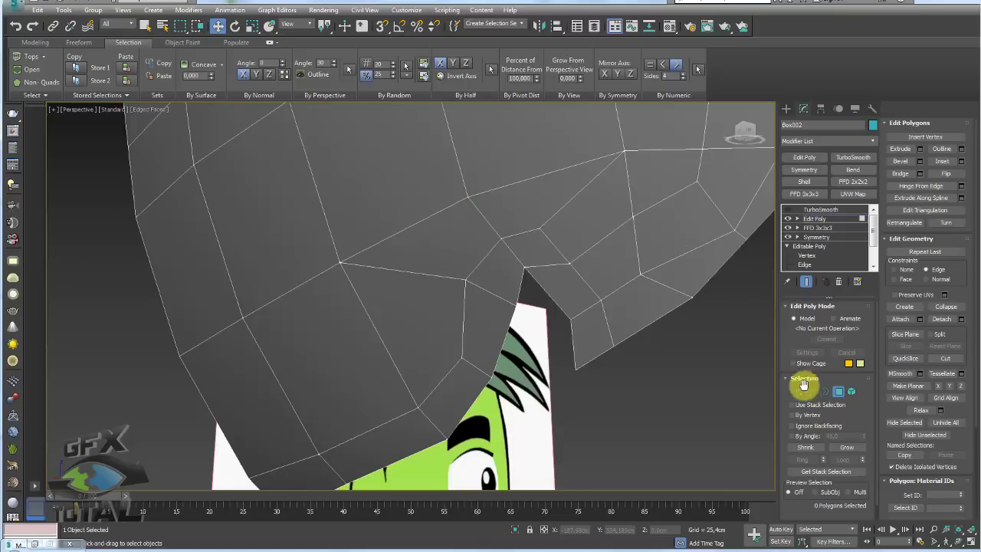
left_click(800, 391)
left_click(642, 273)
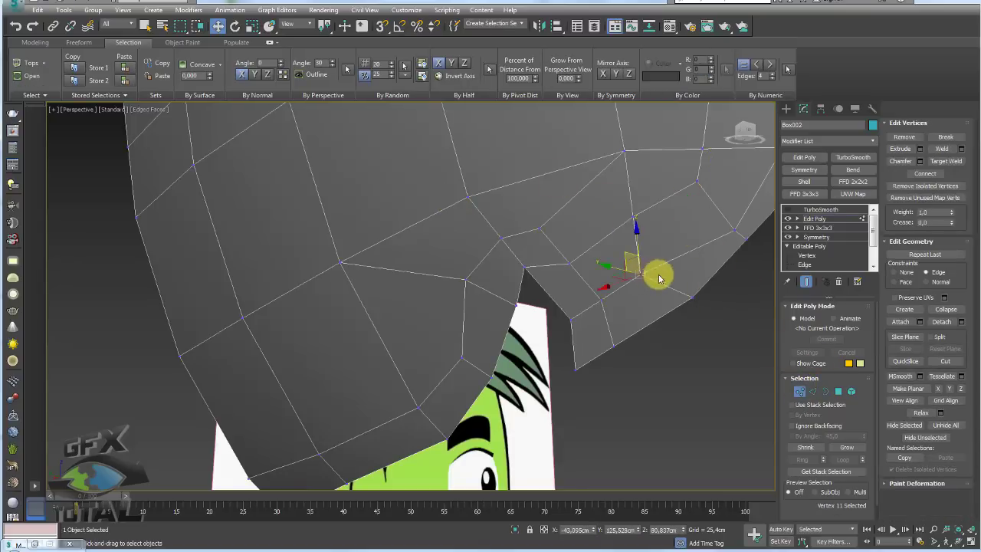
left_click_drag(635, 278, 661, 267)
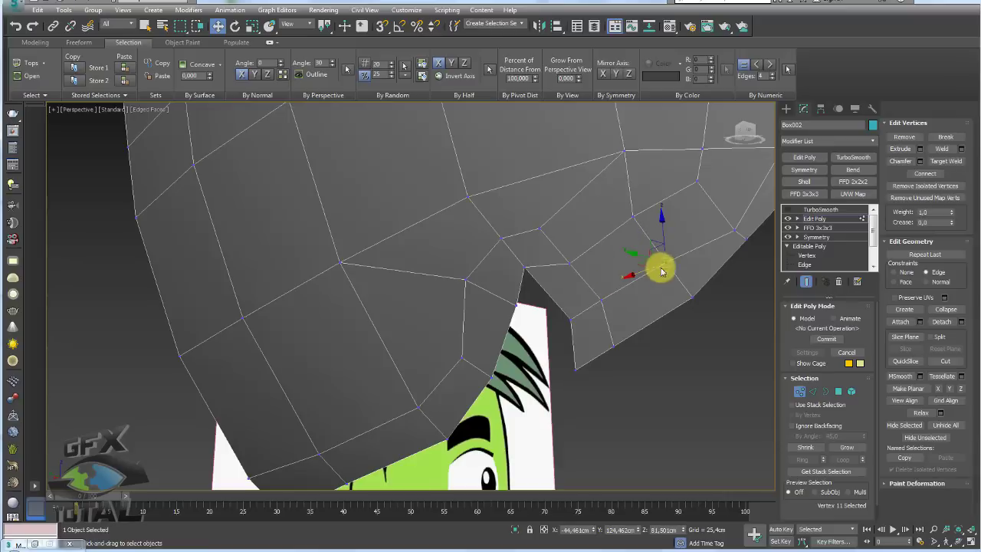
Step: Select the notch vertex and its two neighbours, and lower all three slightly
left_click(733, 229)
left_click(665, 264)
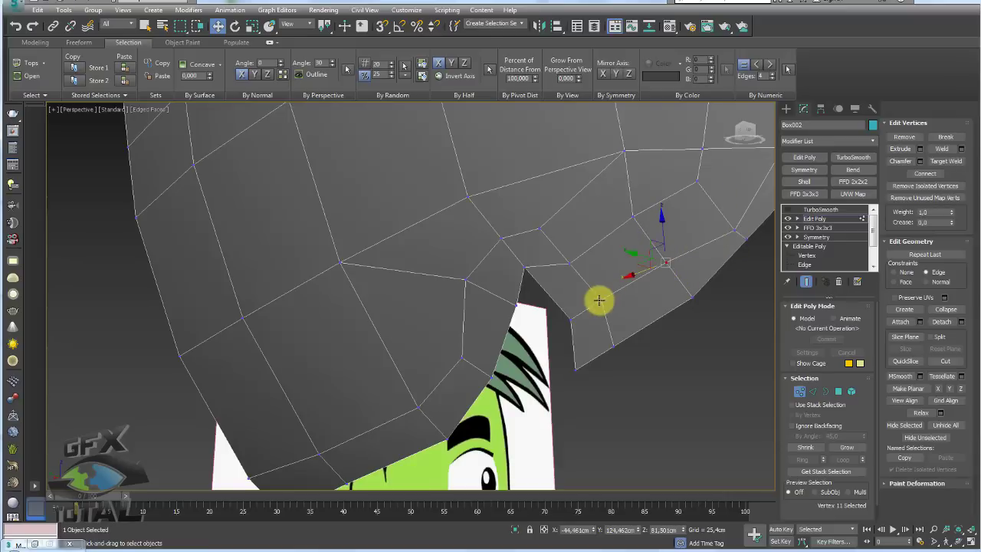
left_click(571, 318, "ctrl")
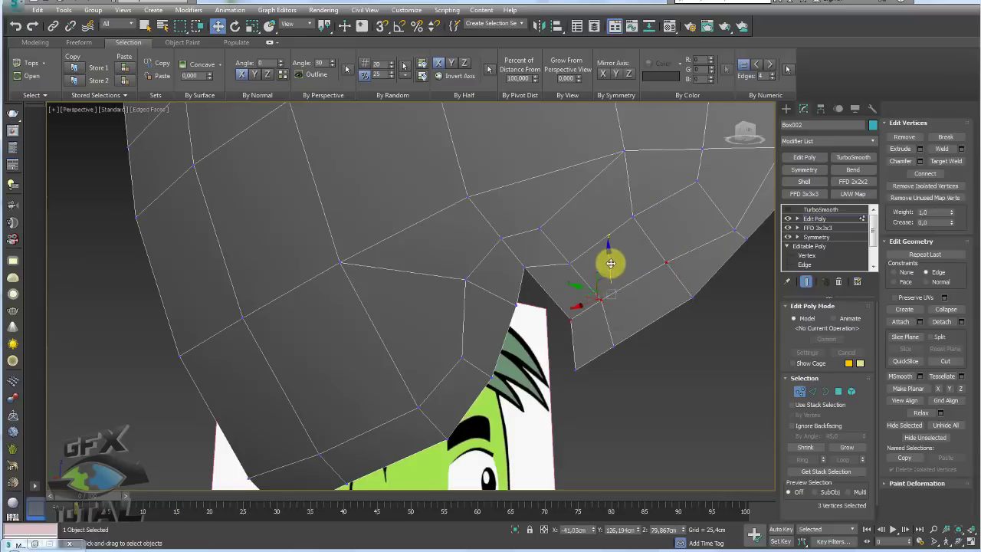
left_click_drag(608, 259, 613, 283)
left_click(822, 226)
Step: Turn on TurboSmooth at 2 iterations to preview the smoothed hair
left_click(819, 209)
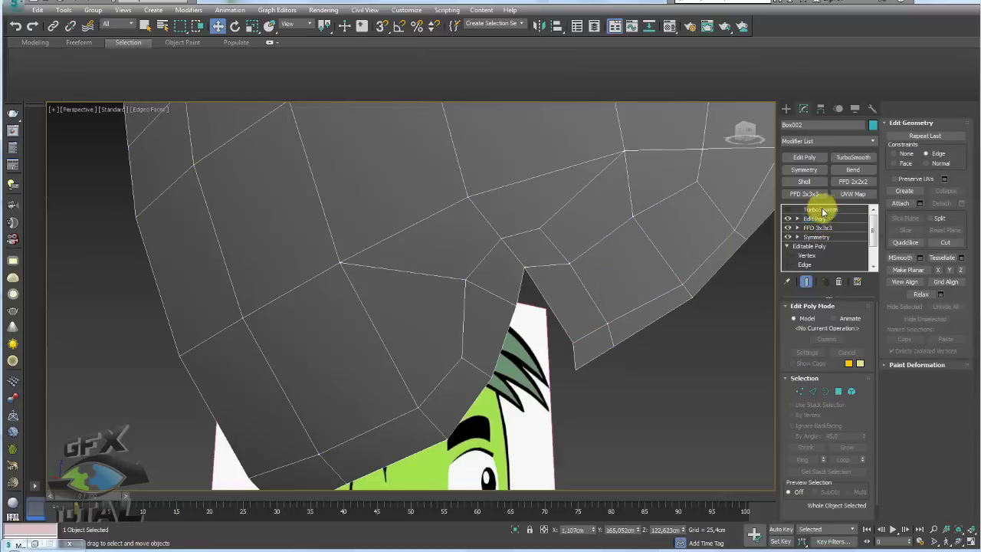
left_click(788, 210)
mouse_move(679, 222)
middle_mouse_down("alt")
mouse_move(559, 234)
mouse_move(759, 246)
middle_mouse_up("alt")
scroll(622, 238, "down", 5)
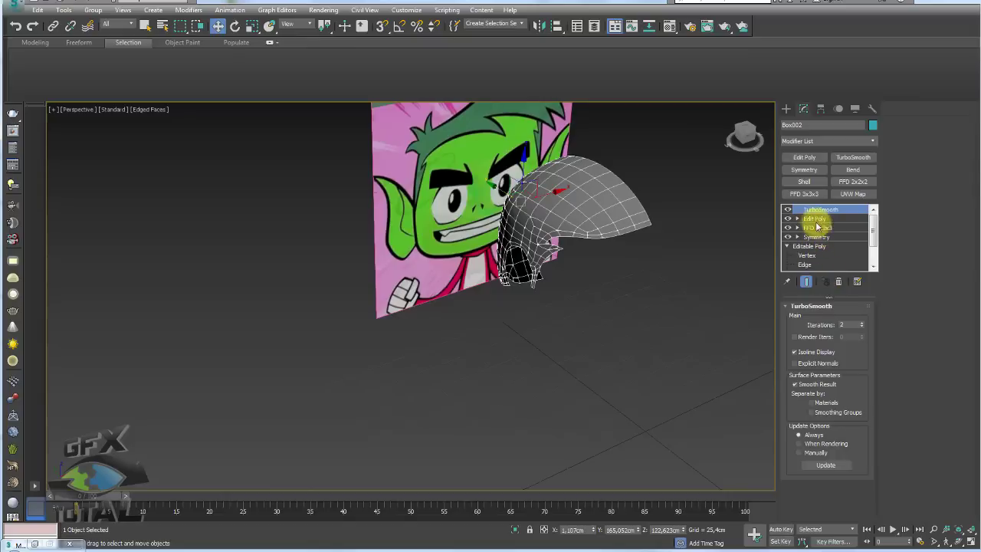
Step: In Edit Poly, select the hair's non-quad faces by number of sides and frame them
left_click(805, 219)
left_click(838, 391)
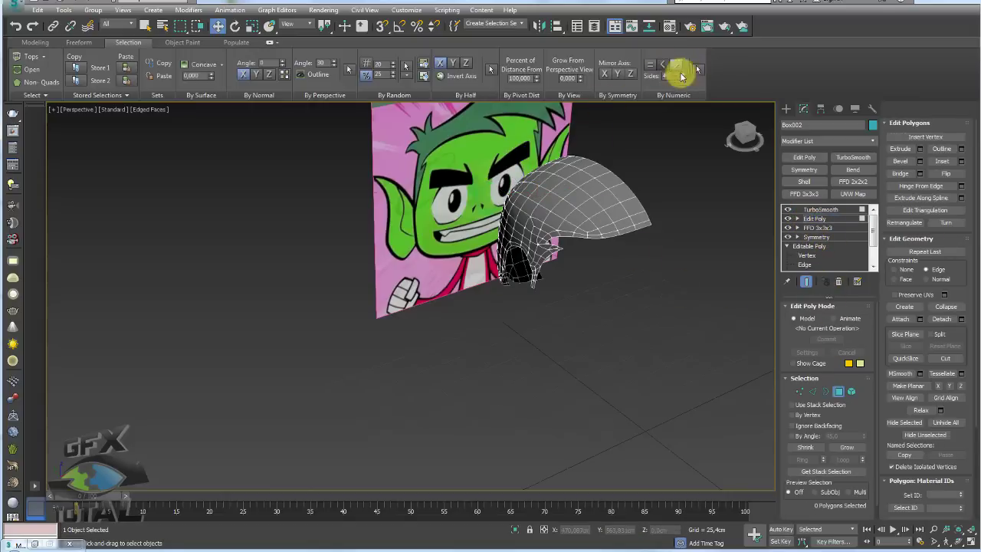
left_click(697, 69)
key("z")
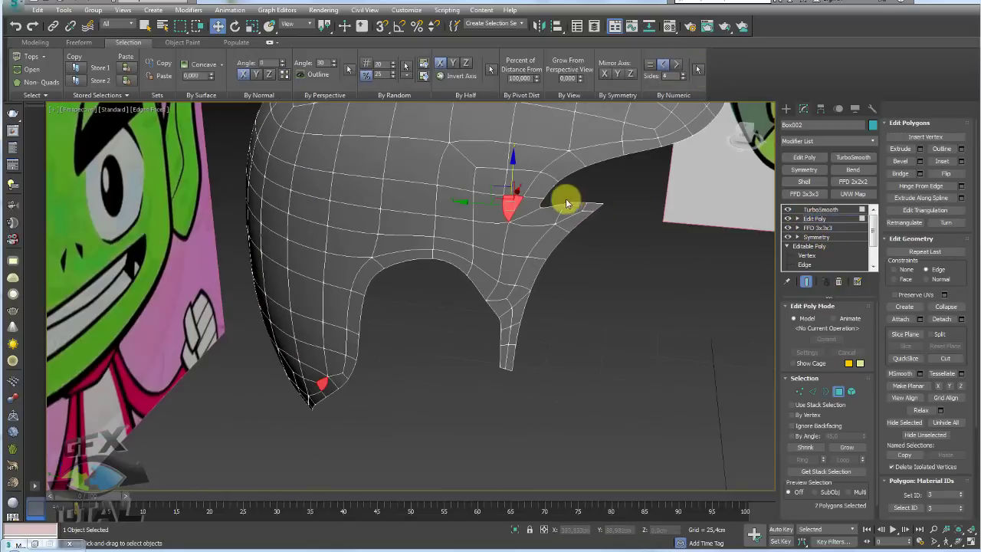
scroll(565, 201, "up", 4)
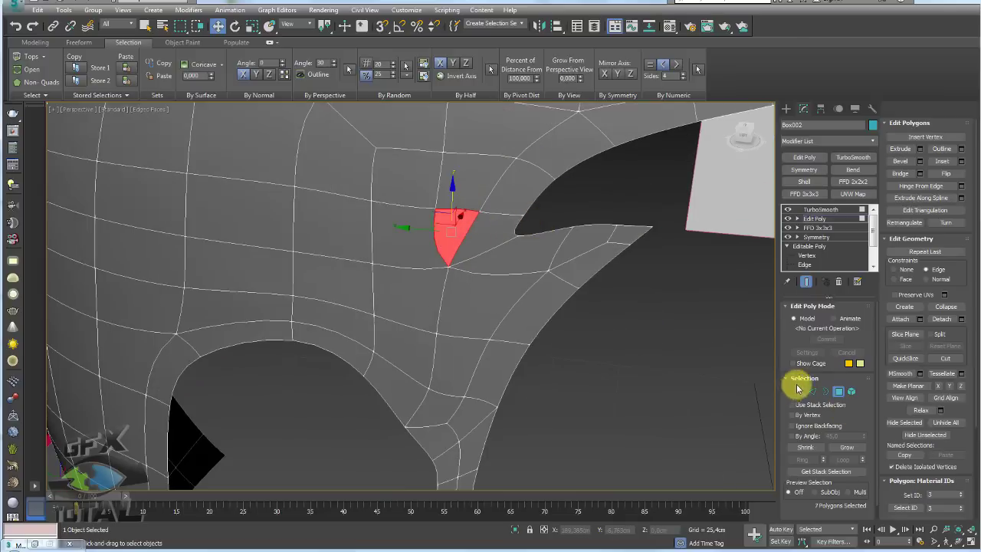
Step: Turn off the smoothing preview and select the vertices with fewer than four edges
left_click(797, 389)
left_click(787, 209)
scroll(525, 268, "up", 2)
scroll(480, 267, "up", 2)
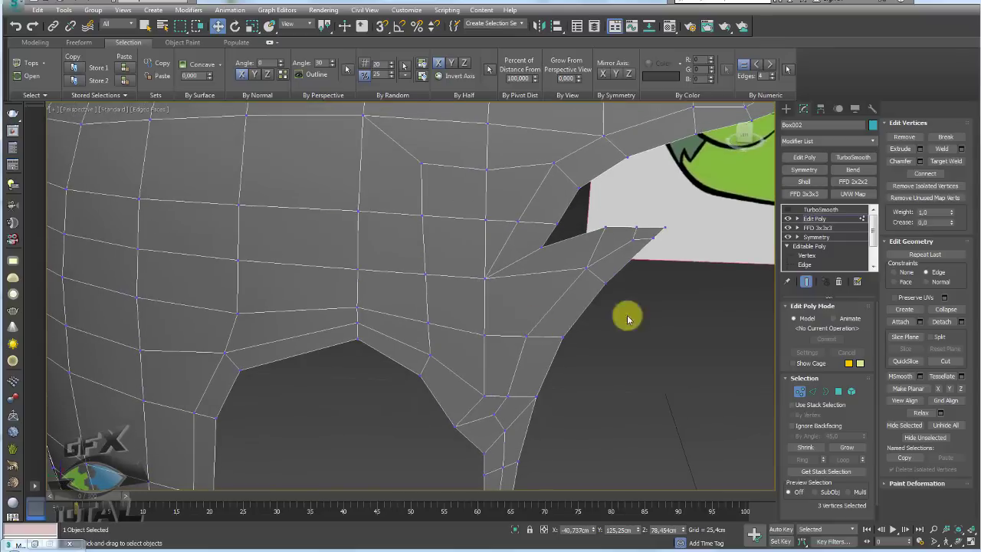
left_click(787, 69)
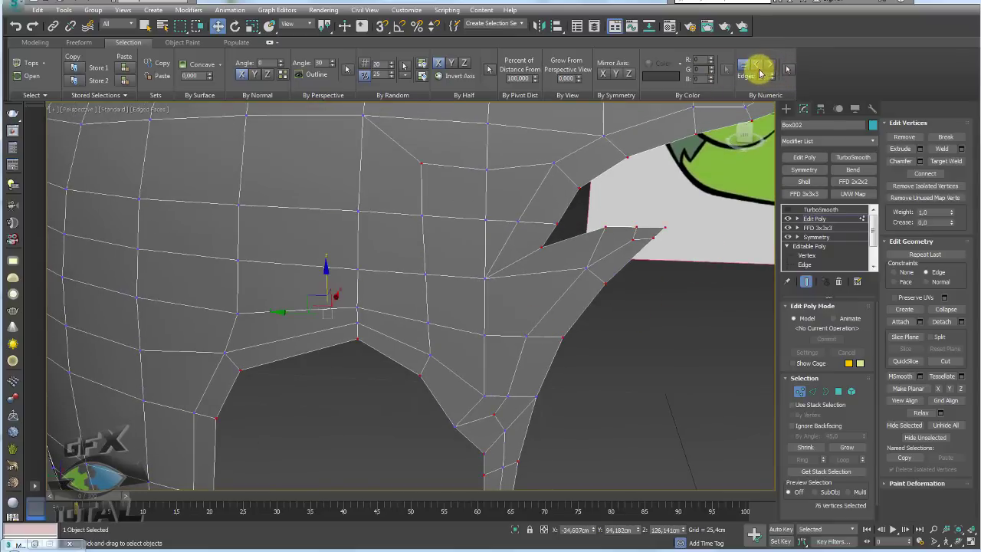
left_click(757, 67)
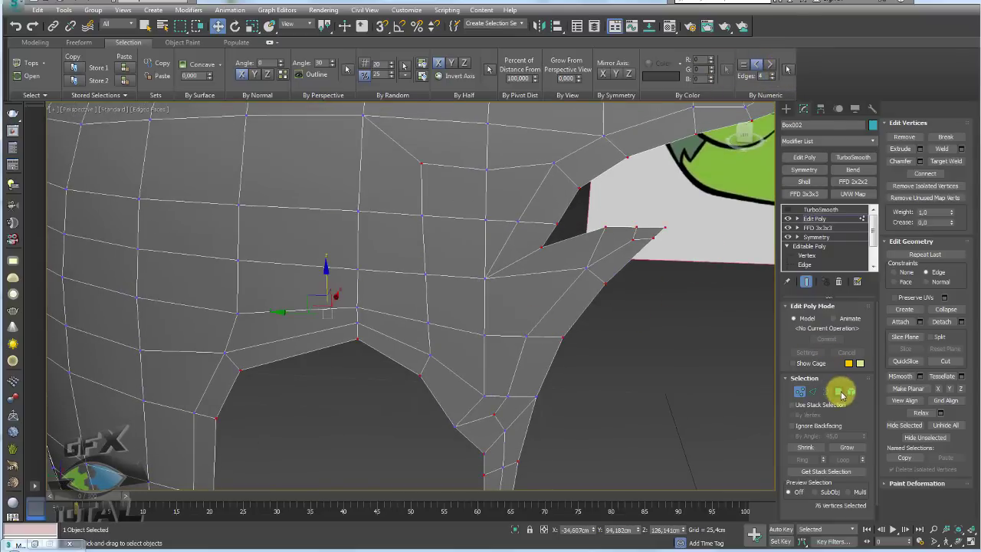
Step: Compare the selected non-quad faces and vertices, checking the notch from another angle
left_click(838, 391)
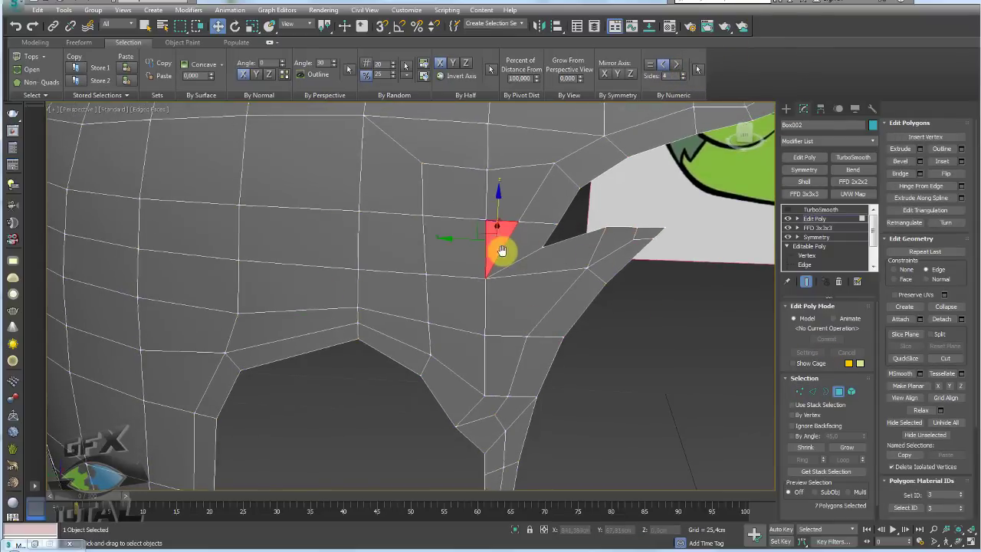
scroll(499, 247, "up", 2)
left_click(799, 391)
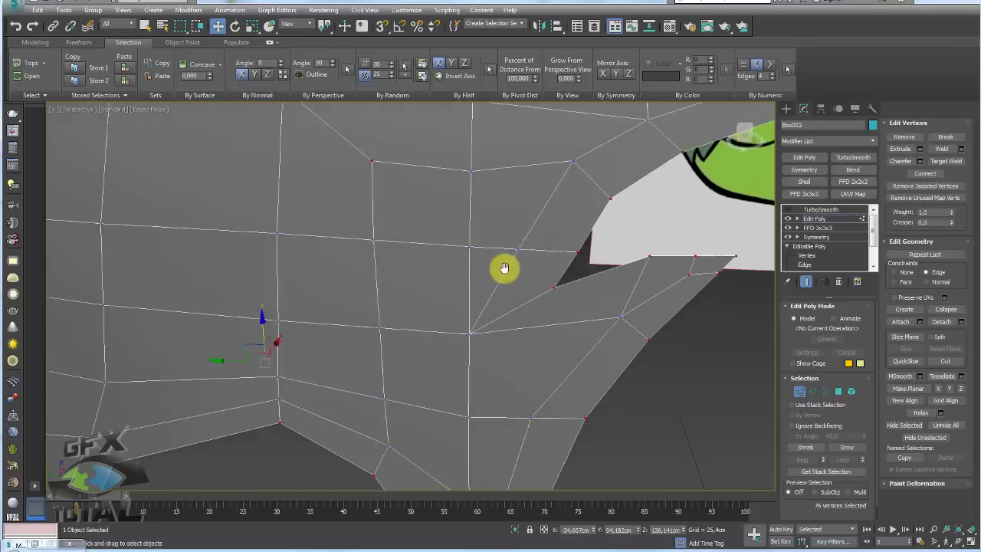
scroll(494, 272, "up", 2)
scroll(468, 234, "down", 1)
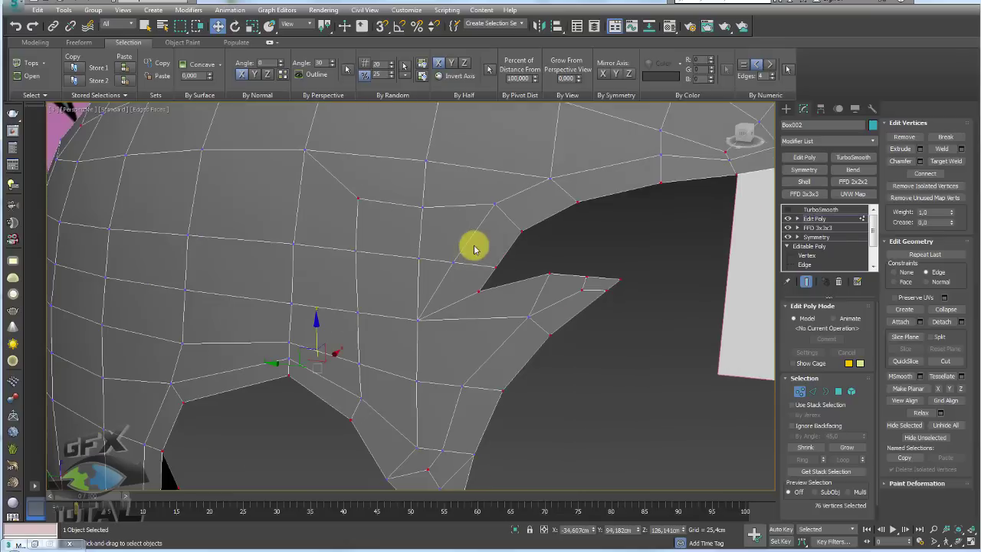
scroll(473, 245, "down", 1)
scroll(480, 250, "down", 1)
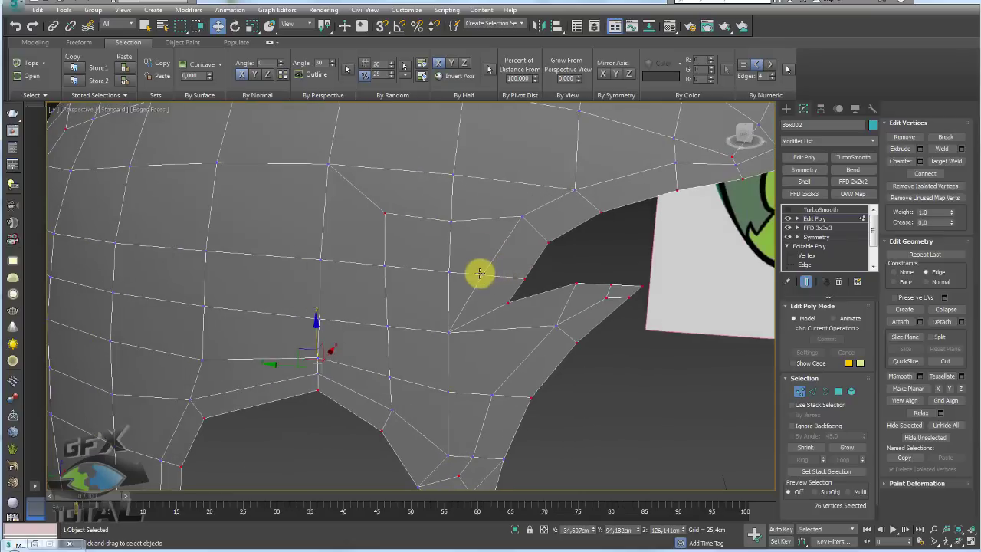
mouse_move(447, 258)
middle_mouse_down("alt")
mouse_move(467, 319)
mouse_move(455, 334)
middle_mouse_up("alt")
key("shift+z")
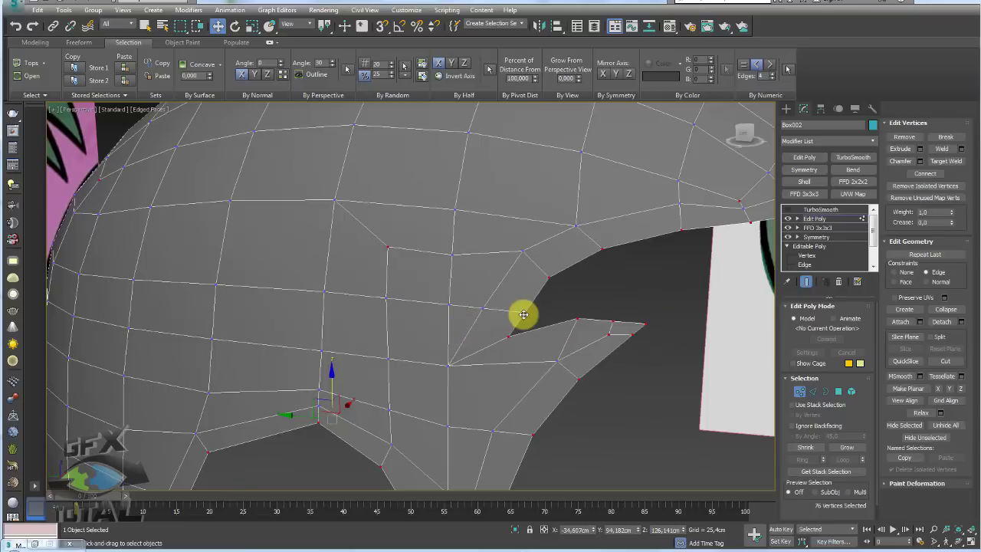
Step: Cut a new edge starting at the notch and raise its two vertices slightly
left_click(945, 361)
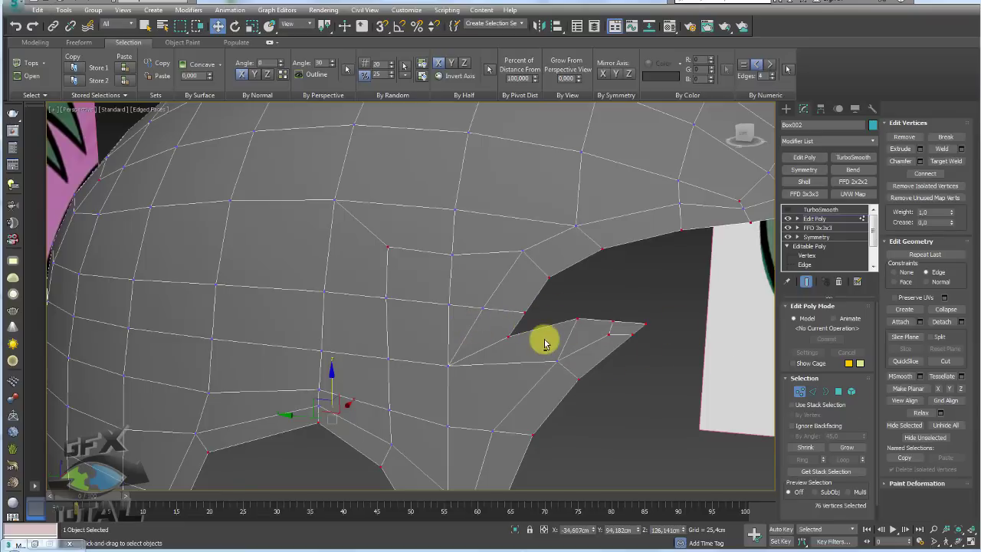
left_click(524, 313)
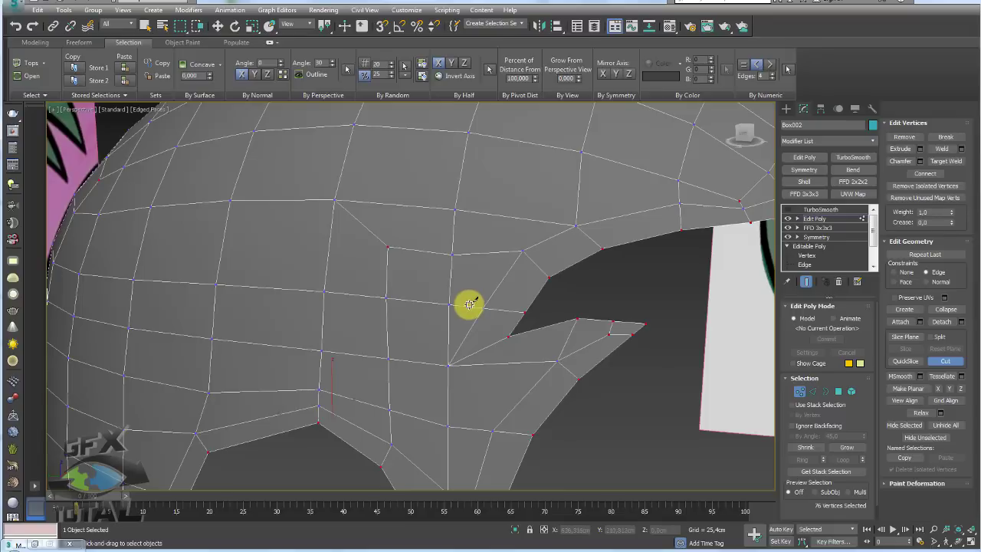
right_click(491, 301)
left_click(484, 305)
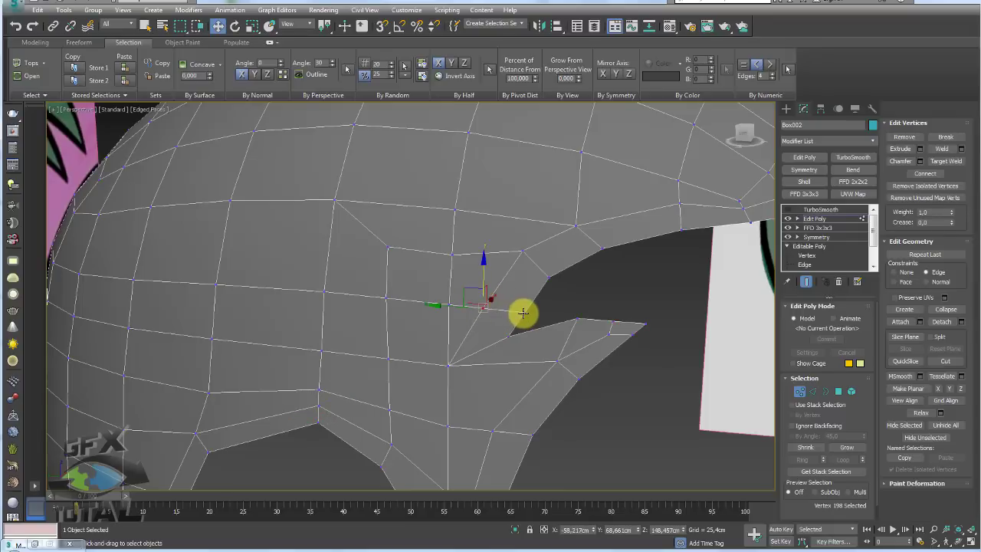
left_click(522, 313, "ctrl")
left_click_drag(504, 281, 514, 264)
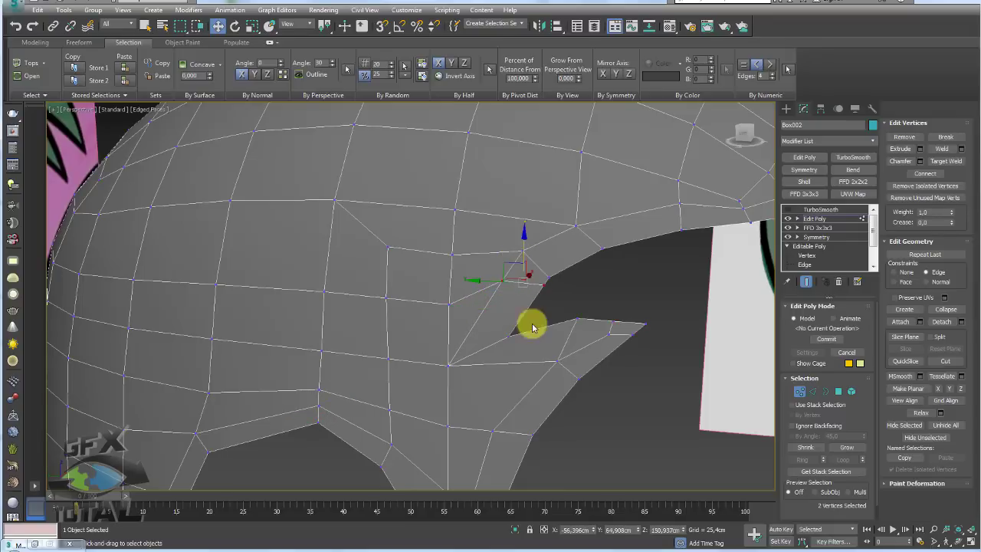
mouse_move(530, 324)
middle_mouse_down("alt")
mouse_move(495, 329)
mouse_move(509, 334)
middle_mouse_up("alt")
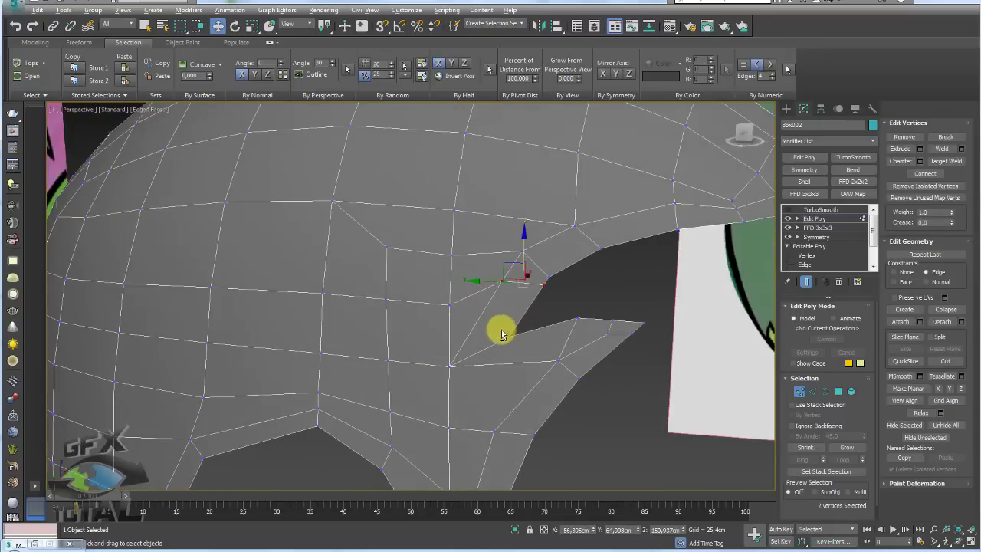
key("alt+c")
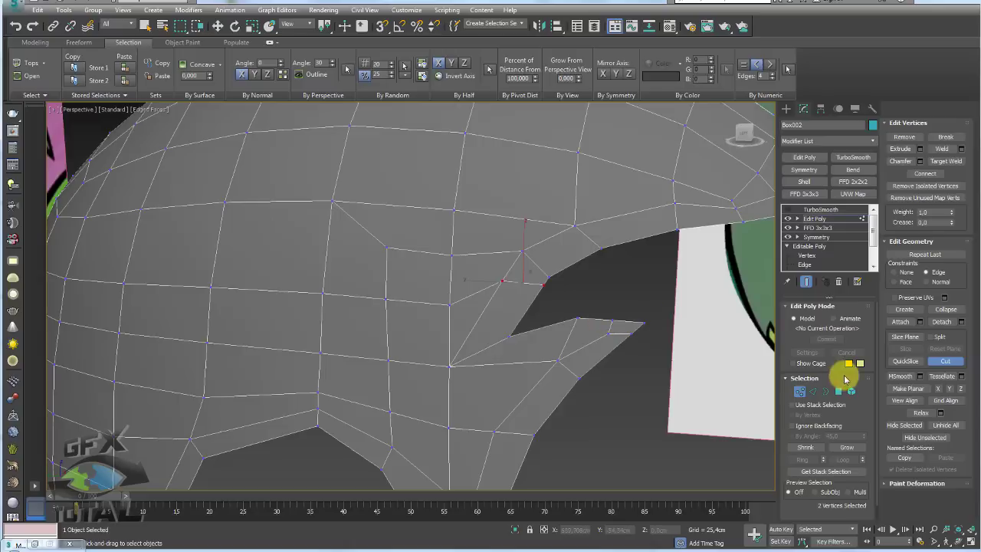
Step: Chamfer the edge beside the notch and weld the three junction vertices into one
left_click(812, 391)
left_click(492, 347)
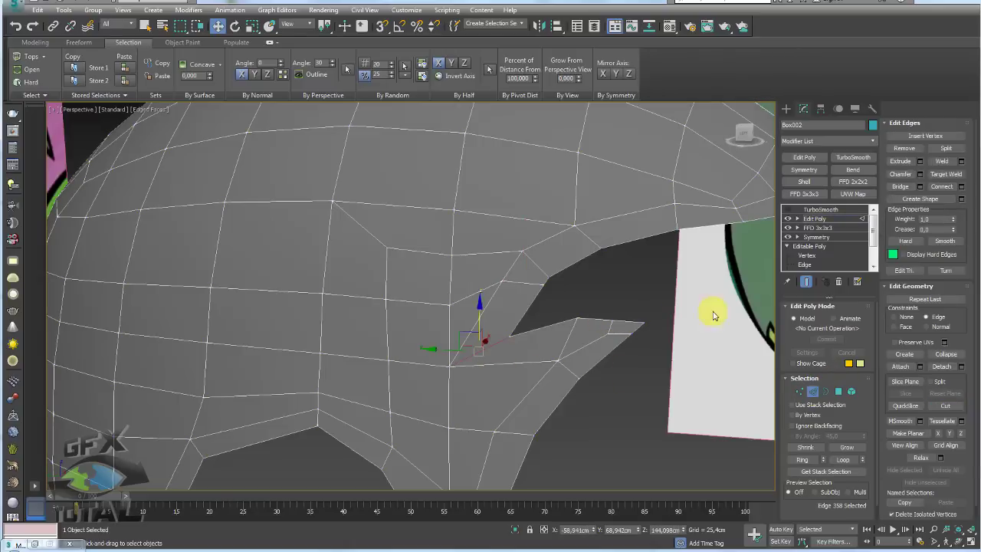
left_click(901, 173)
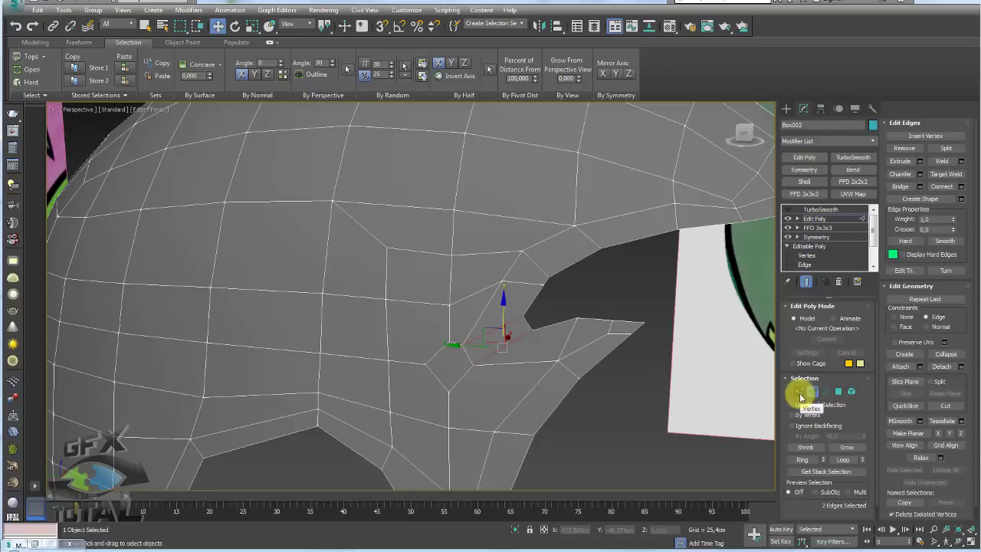
left_click(800, 393)
left_click(433, 357)
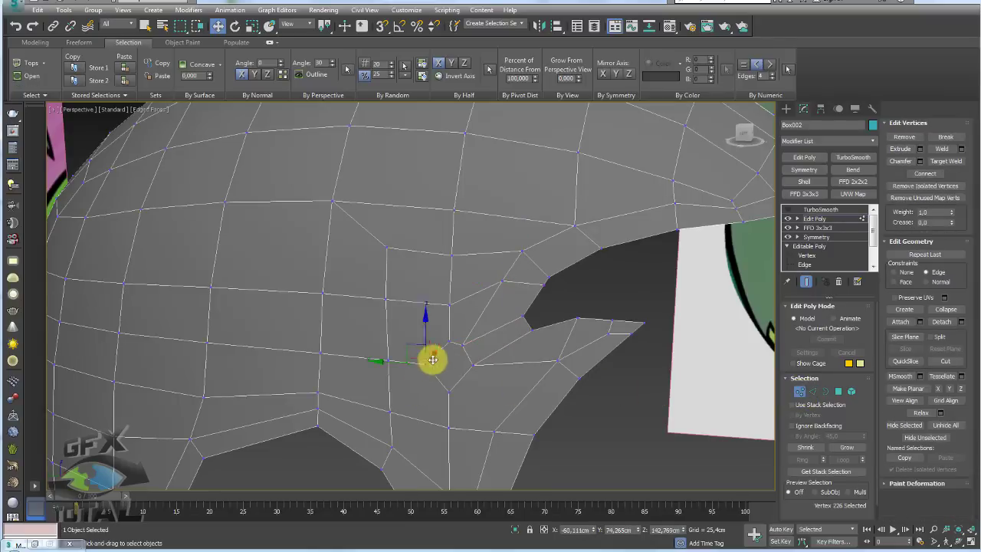
left_click(449, 342, "ctrl")
left_click(448, 391, "ctrl")
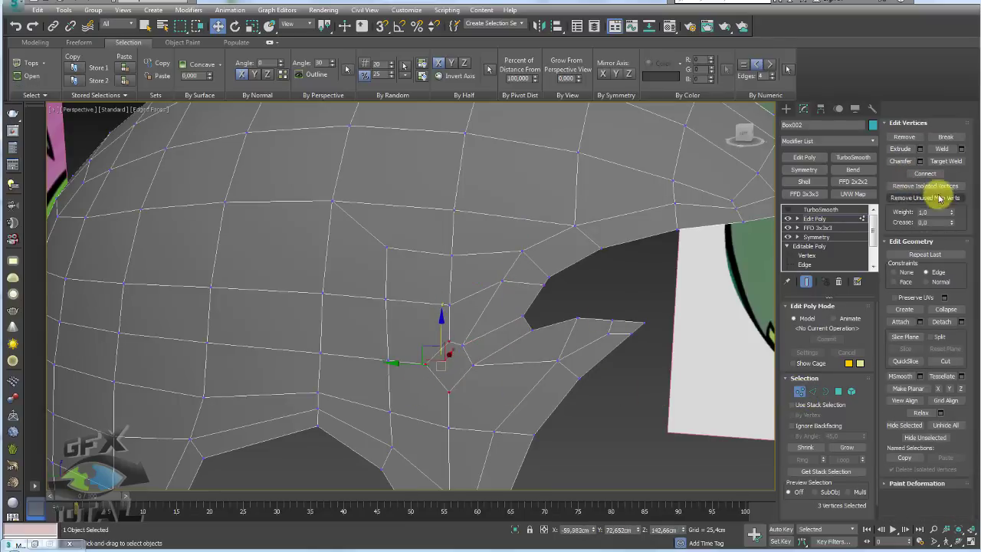
left_click(947, 308)
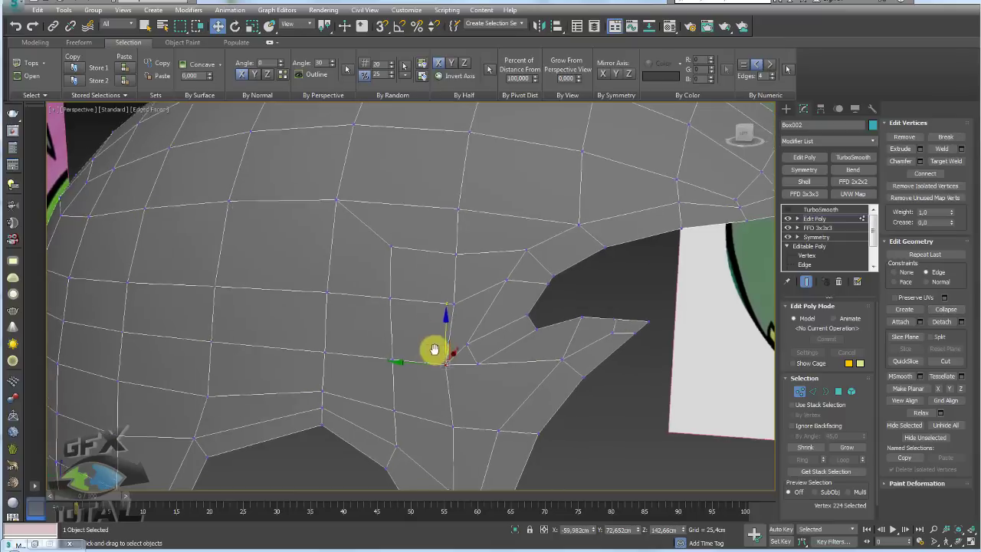
Step: Slide the merged vertex to the right along the mesh
middle_click_drag(434, 350, 492, 327)
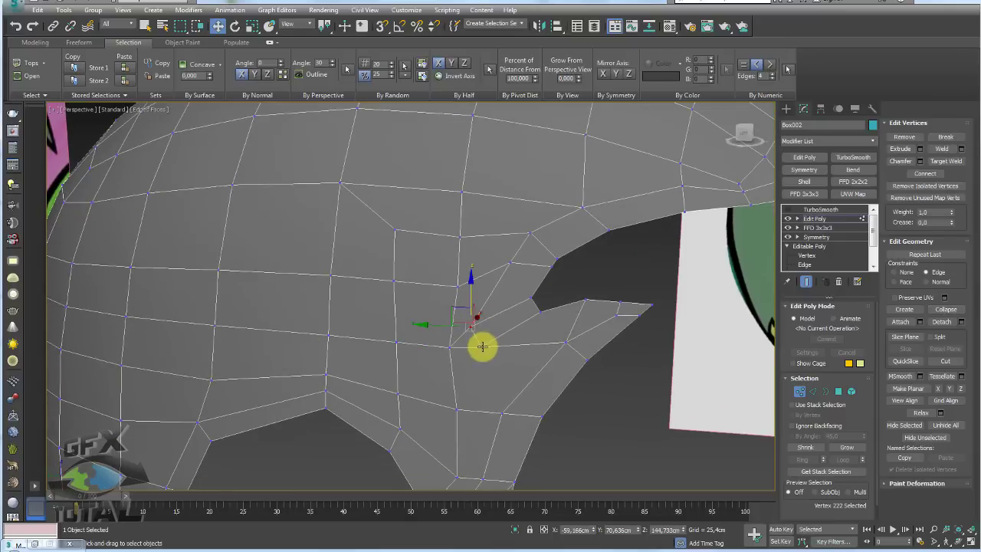
left_click_drag(450, 334, 461, 331)
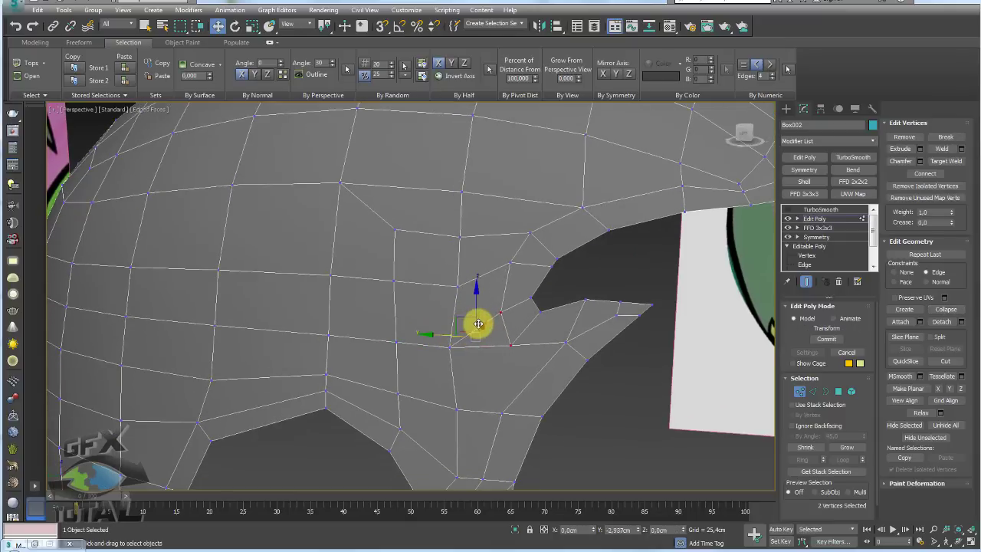
mouse_move(478, 324)
middle_mouse_down("alt")
mouse_move(519, 319)
mouse_move(516, 298)
middle_mouse_up("alt")
scroll(514, 305, "up", 2)
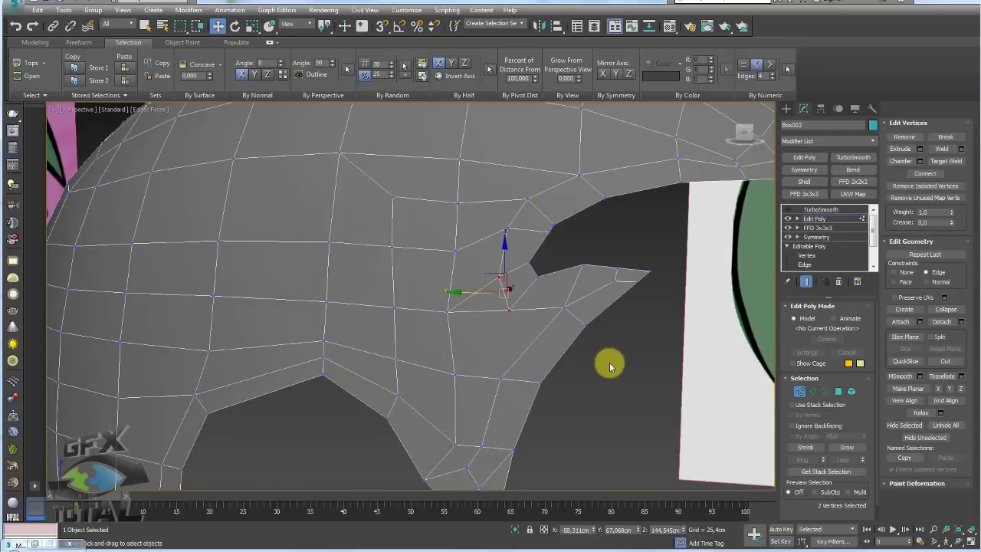
Step: Cut a new edge across to the opposite vertex and move the new vertex into place
key("alt+c")
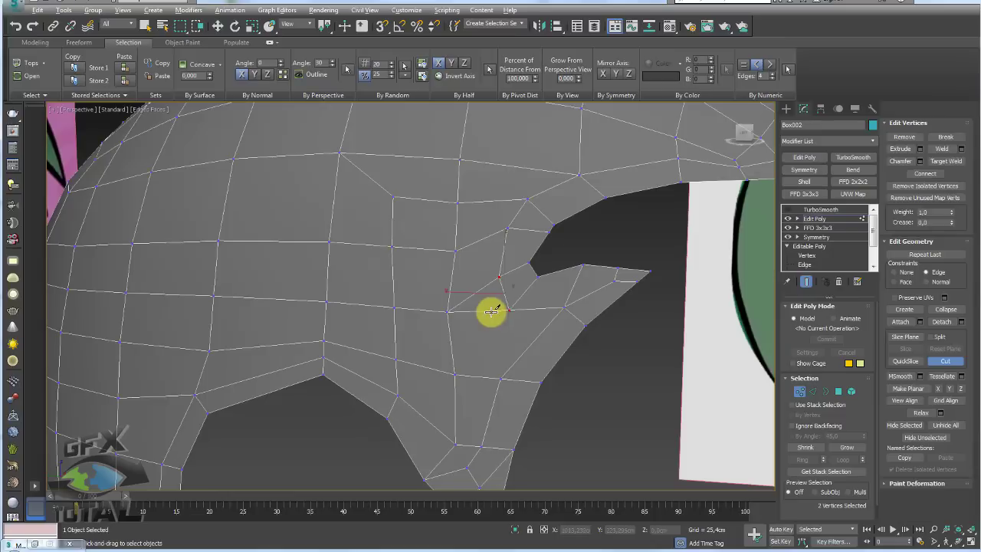
left_click(491, 311)
left_click(499, 377)
right_click(490, 328)
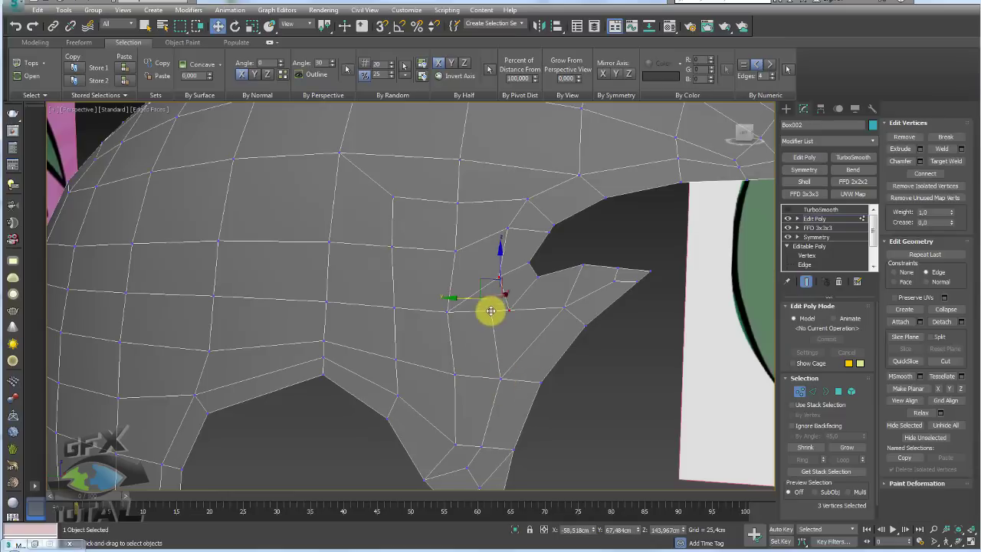
mouse_move(490, 312)
left_mouse_down()
mouse_move(491, 271)
mouse_move(491, 300)
left_mouse_up()
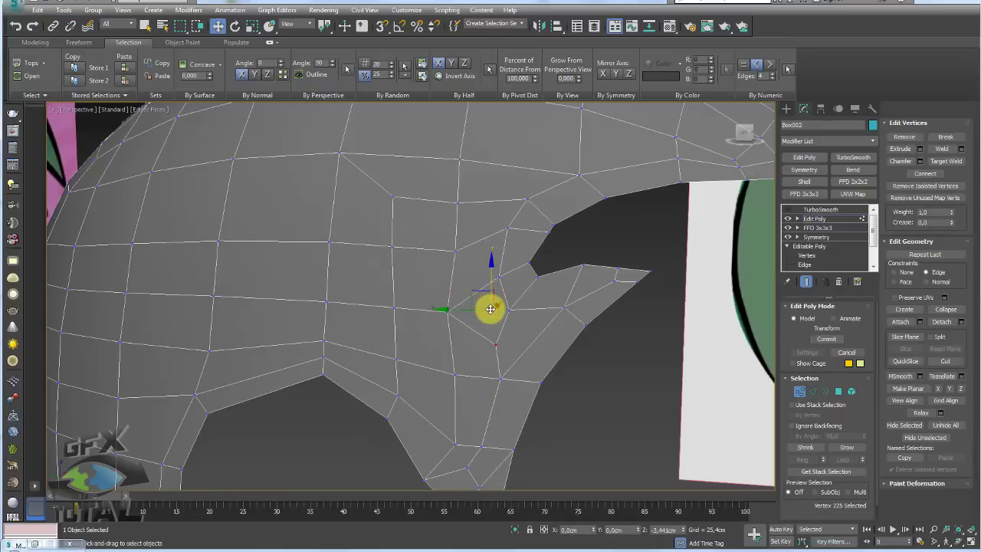
mouse_move(491, 309)
middle_mouse_down("alt")
mouse_move(539, 361)
mouse_move(510, 372)
mouse_move(565, 383)
mouse_move(539, 369)
mouse_move(771, 376)
middle_mouse_up("alt")
Step: Find the leftover triangle face and Connect its edges with a new edge
left_click(838, 391, "ctrl")
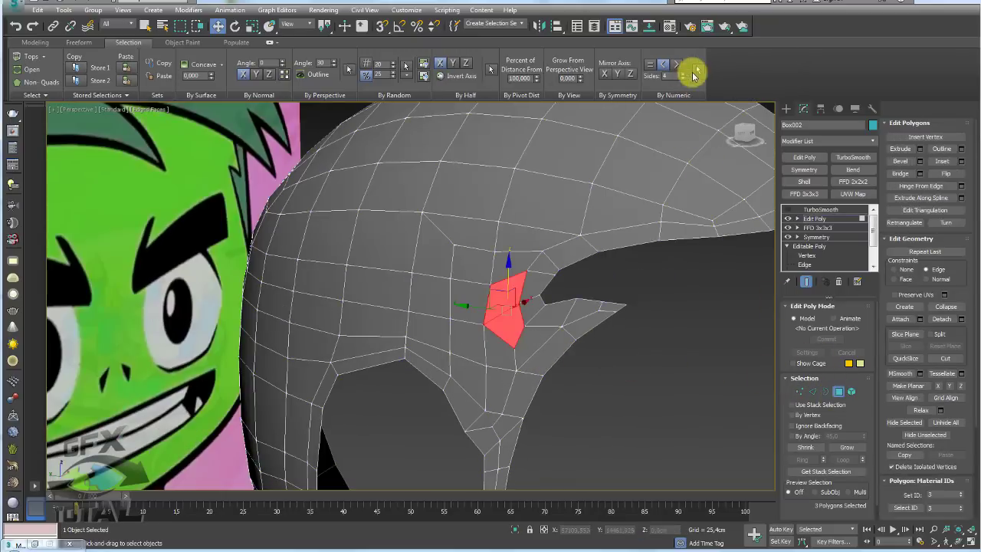
left_click(697, 69)
key("z")
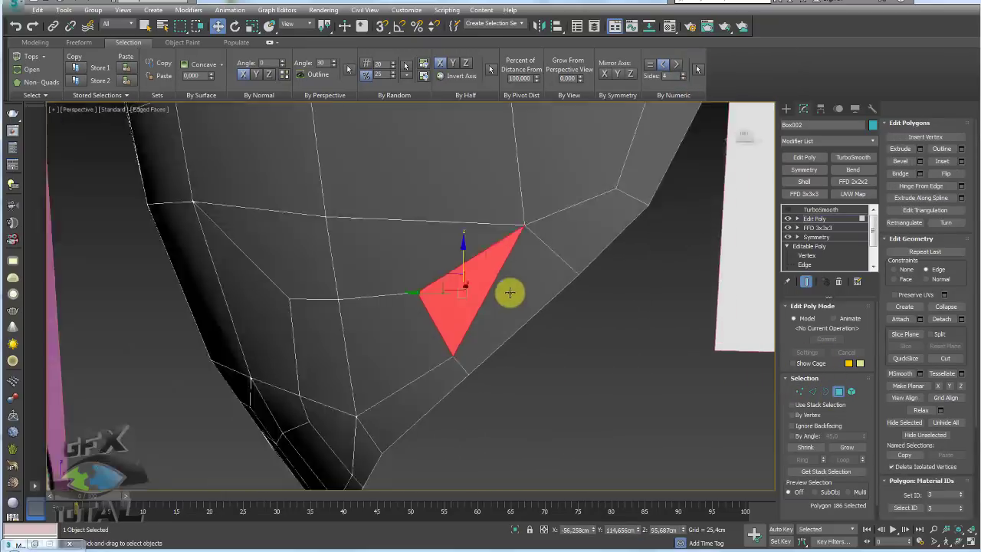
scroll(510, 292, "down", 3)
left_click(813, 391, "ctrl")
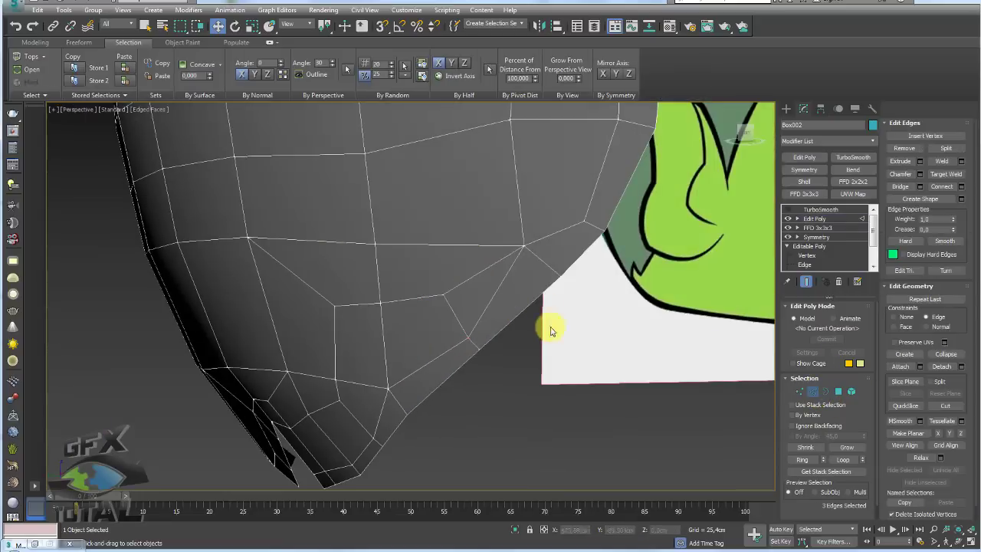
scroll(550, 330, "down", 3)
scroll(544, 320, "up", 1)
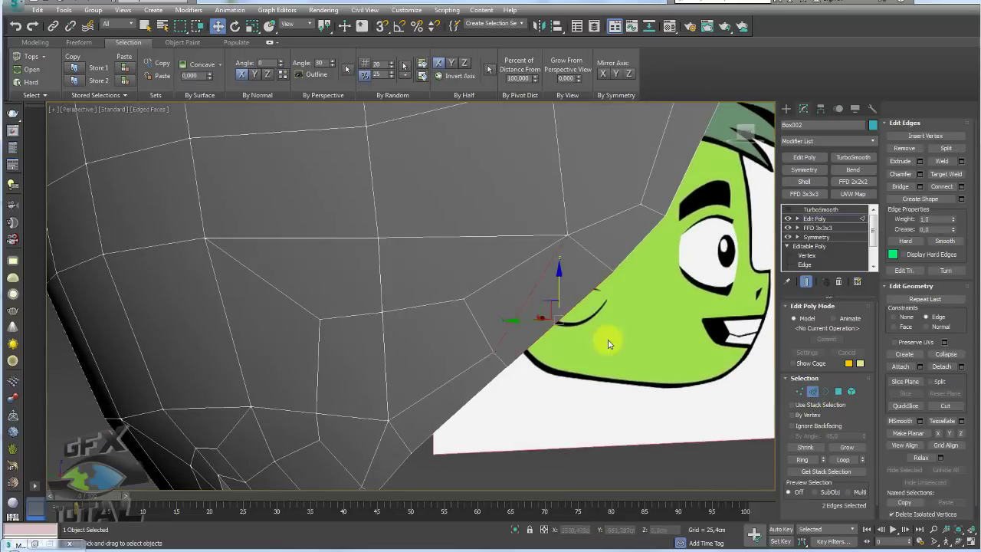
left_click(942, 186)
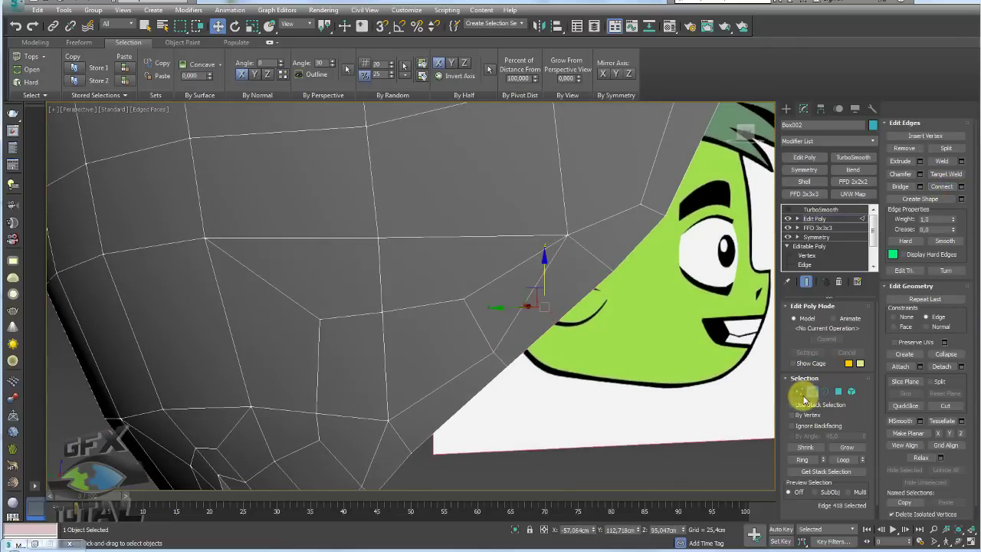
Step: Move the new vertex down-right to even out the faces
left_click(799, 391)
left_click(530, 293)
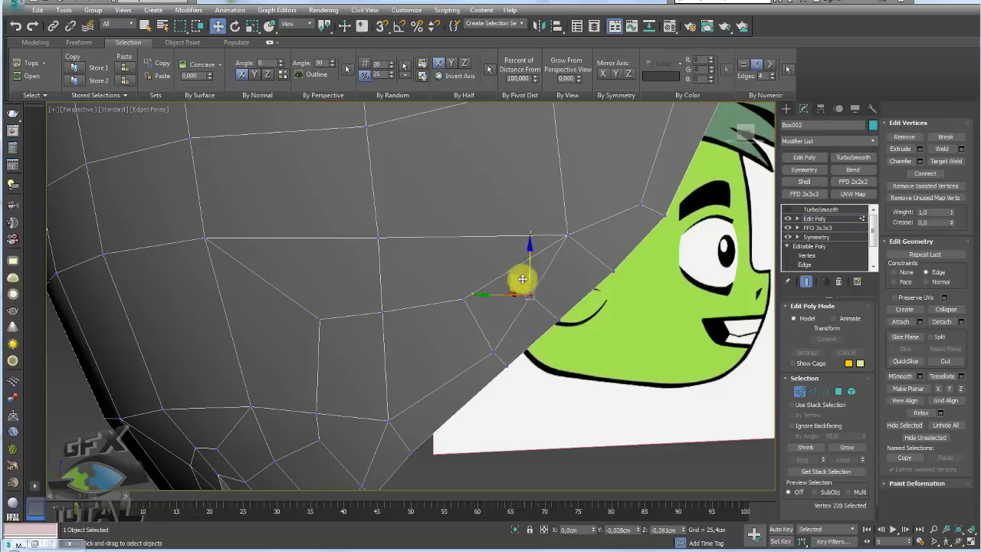
left_click_drag(522, 279, 582, 249)
Step: Select all the remaining triangle faces across the whole hair mesh
left_click(814, 218)
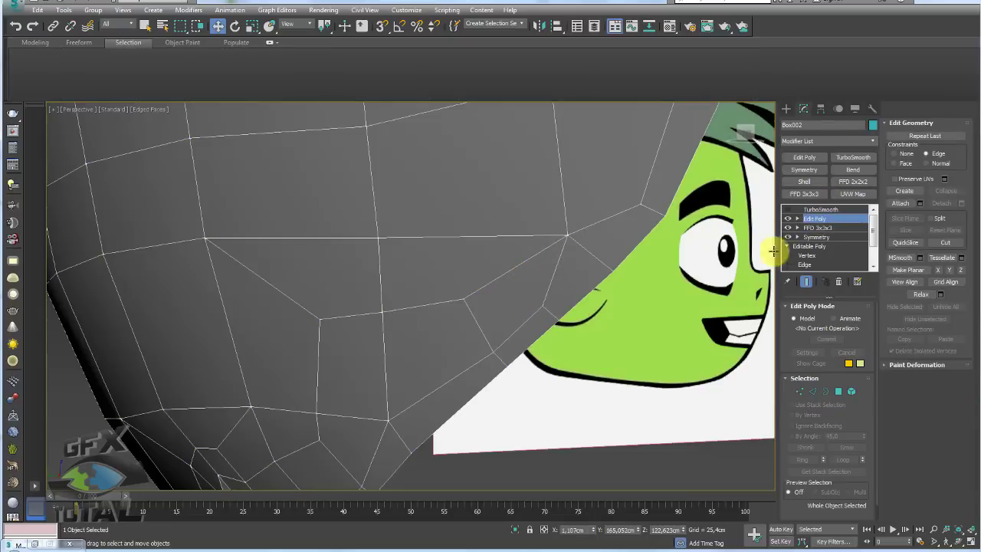
left_click(838, 391)
left_click(694, 70)
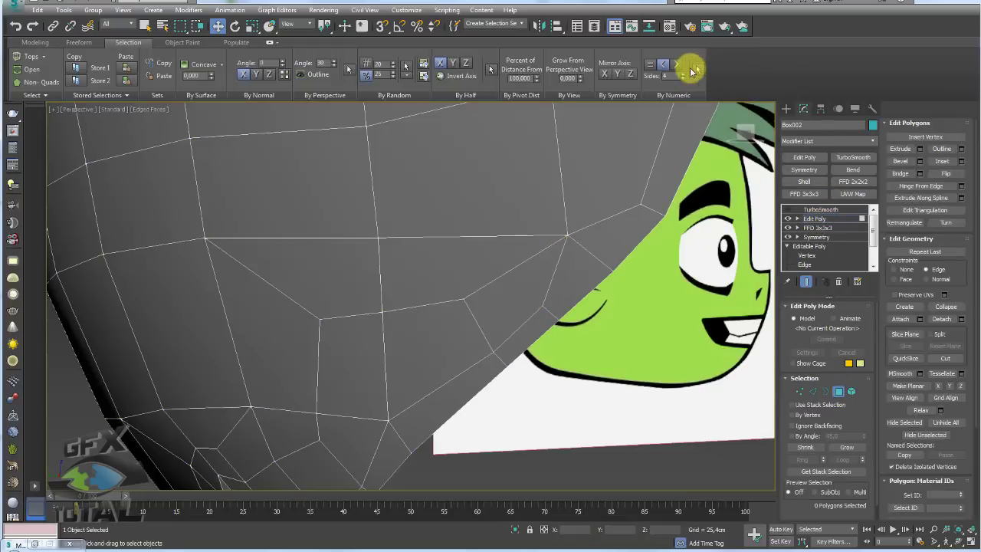
key("z")
left_click(697, 69)
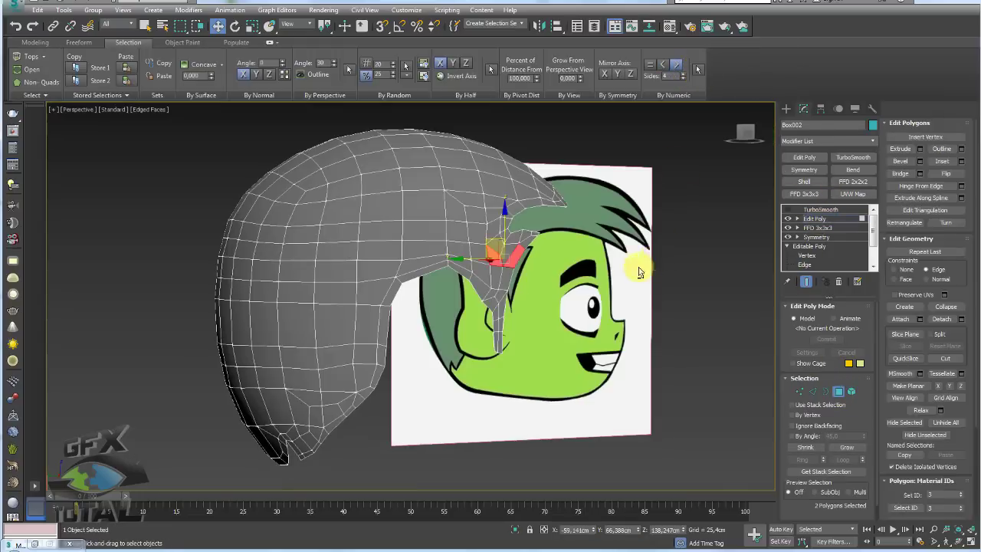
mouse_move(638, 266)
middle_mouse_down("alt")
mouse_move(517, 266)
mouse_move(532, 307)
middle_mouse_up("alt")
scroll(517, 266, "up", 5)
Step: Convert the selection to vertices, then recheck the hair for leftover triangles
left_click(802, 392)
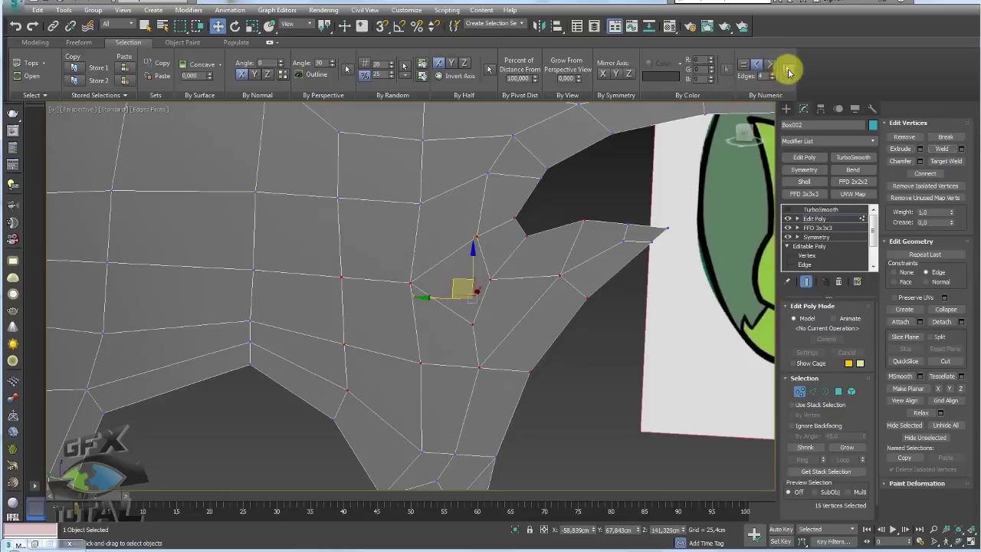
left_click(787, 69)
left_click(840, 392)
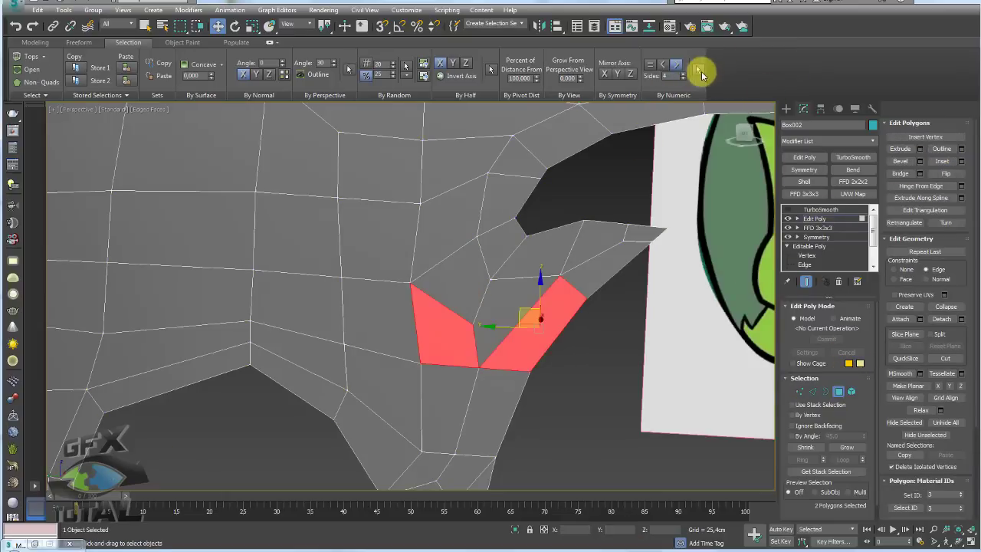
left_click(698, 68)
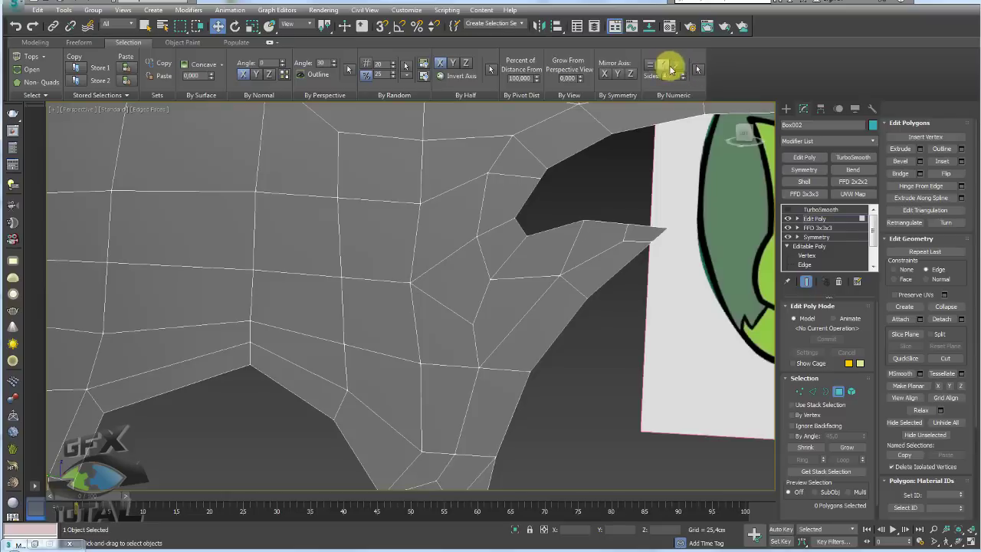
scroll(591, 245, "down", 5)
middle_click_drag(590, 246, 561, 266, "alt")
Step: Add a Symmetry modifier above Edit Poly to mirror the hair across the head
left_click(814, 218)
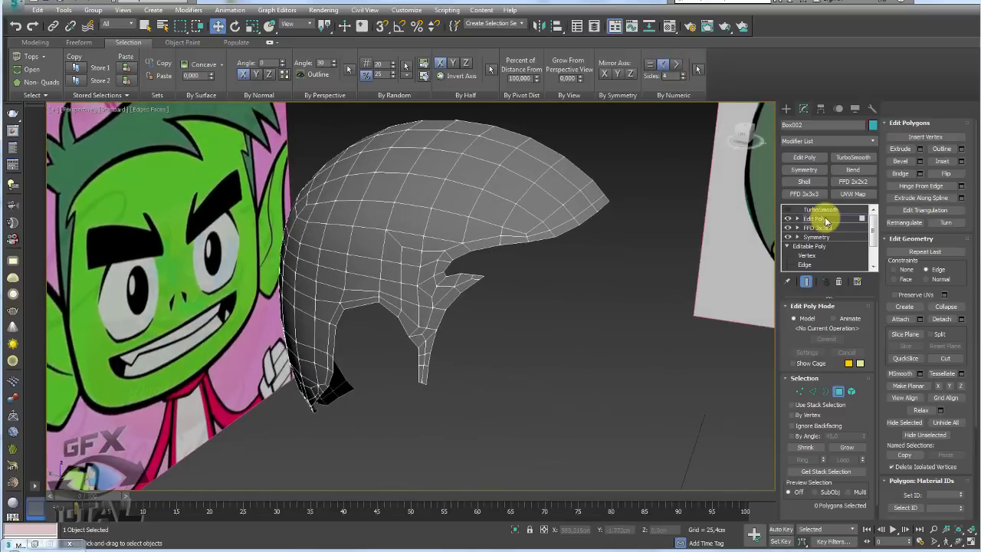
mouse_move(634, 256)
middle_mouse_down("alt")
mouse_move(587, 289)
mouse_move(575, 257)
middle_mouse_up("alt")
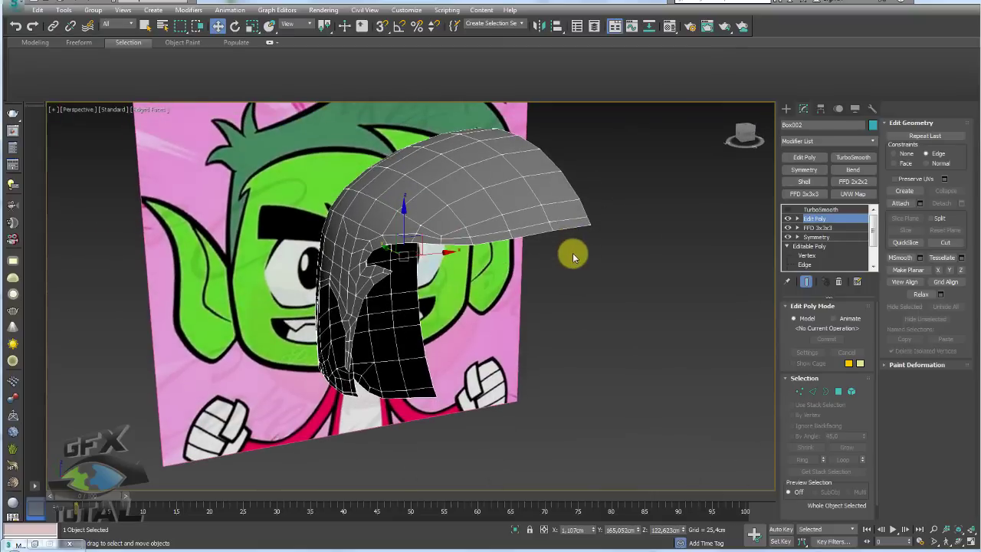
mouse_move(657, 284)
middle_mouse_down("alt")
mouse_move(486, 278)
mouse_move(693, 213)
middle_mouse_up("alt")
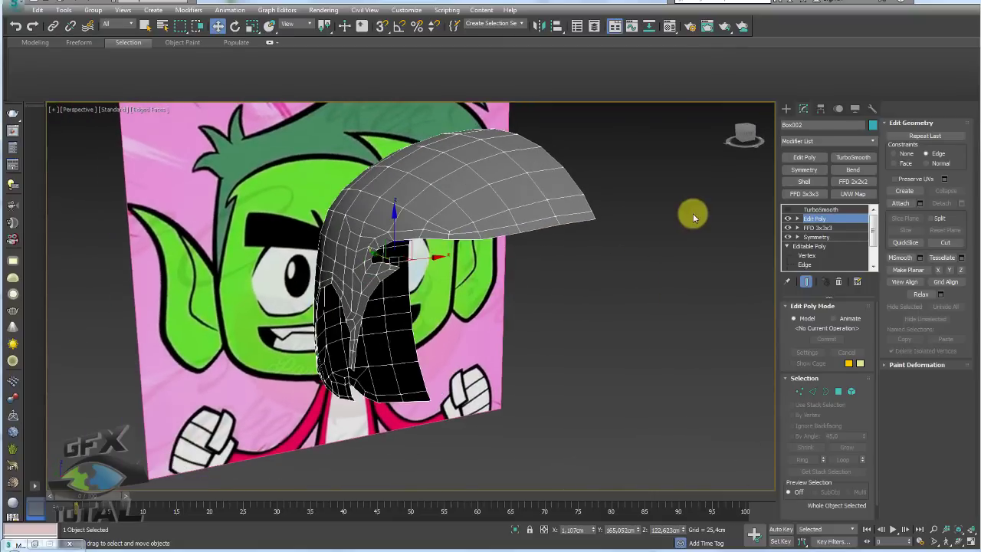
left_click(801, 172)
Step: Select TurboSmooth in the stack and frame the smoothed hair from the front
mouse_move(598, 223)
middle_mouse_down("alt")
mouse_move(528, 215)
mouse_move(543, 186)
mouse_move(551, 219)
middle_mouse_up("alt")
mouse_move(455, 284)
middle_mouse_down("alt")
mouse_move(634, 326)
mouse_move(511, 299)
mouse_move(551, 300)
mouse_move(503, 314)
mouse_move(427, 296)
mouse_move(656, 322)
mouse_move(479, 291)
mouse_move(521, 317)
mouse_move(536, 314)
middle_mouse_up("alt")
scroll(606, 318, "down", 5)
left_click(819, 210)
scroll(630, 268, "down", 5)
key("z")
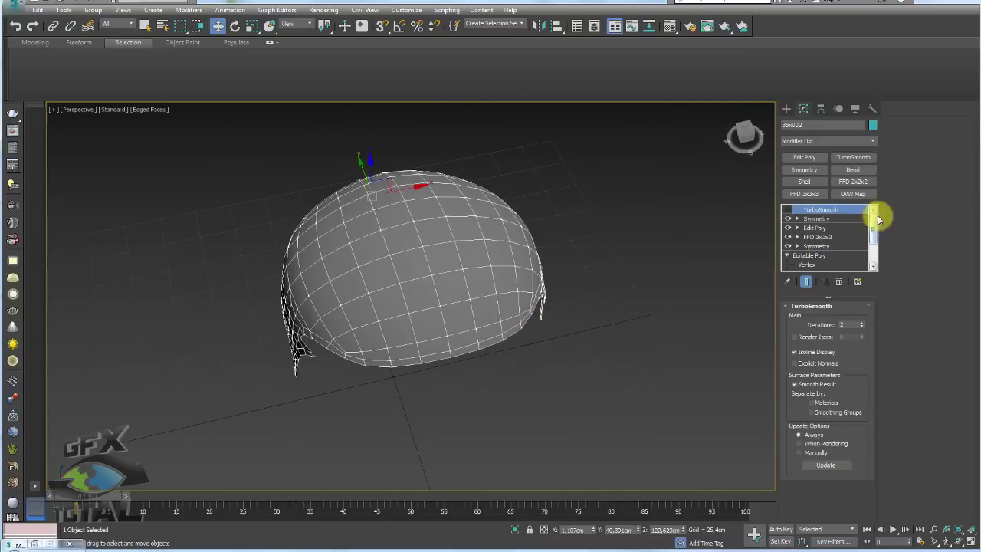
mouse_move(613, 307)
middle_mouse_down("alt")
mouse_move(513, 302)
mouse_move(597, 263)
mouse_move(606, 206)
mouse_move(655, 225)
mouse_move(541, 311)
mouse_move(454, 277)
mouse_move(460, 289)
middle_mouse_up("alt")
scroll(460, 306, "down", 3)
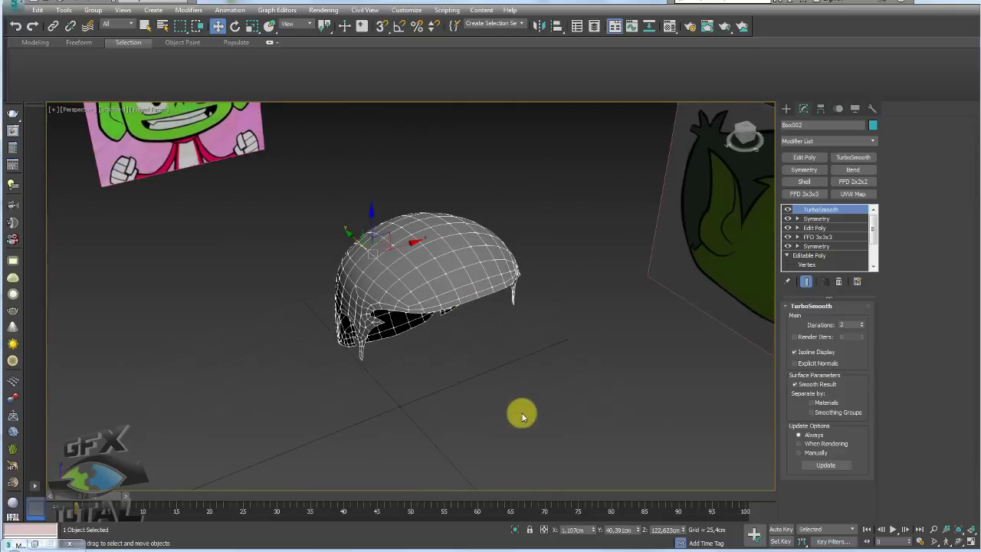
Step: Rotate and pan the view to bring the head model beside the hair
right_click(515, 404)
left_click(534, 354)
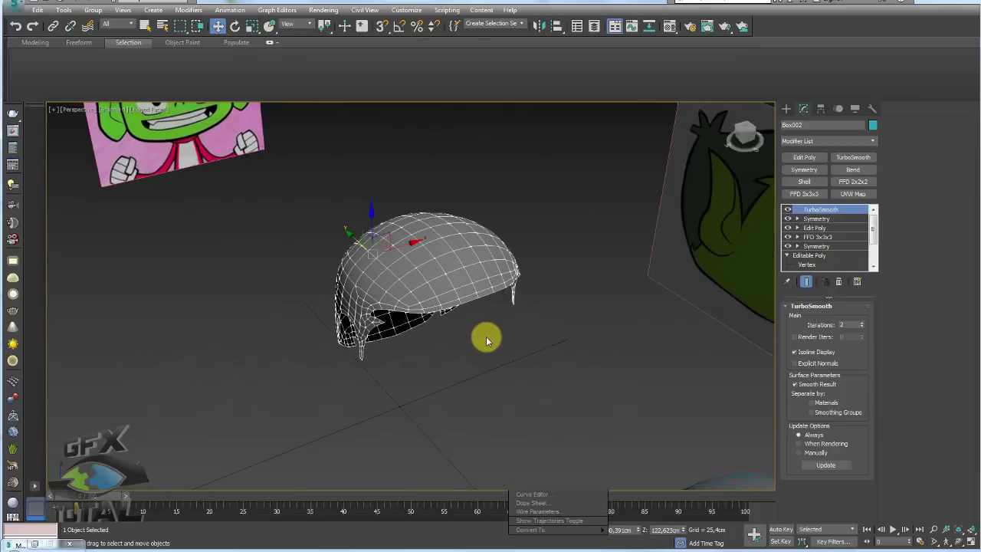
mouse_move(487, 337)
middle_mouse_down("alt")
mouse_move(504, 377)
mouse_move(482, 373)
mouse_move(420, 297)
middle_mouse_up("alt")
scroll(444, 329, "down", 3)
Step: Select the head model and move it off the blue hair
middle_click_drag(467, 357, 495, 357, "alt")
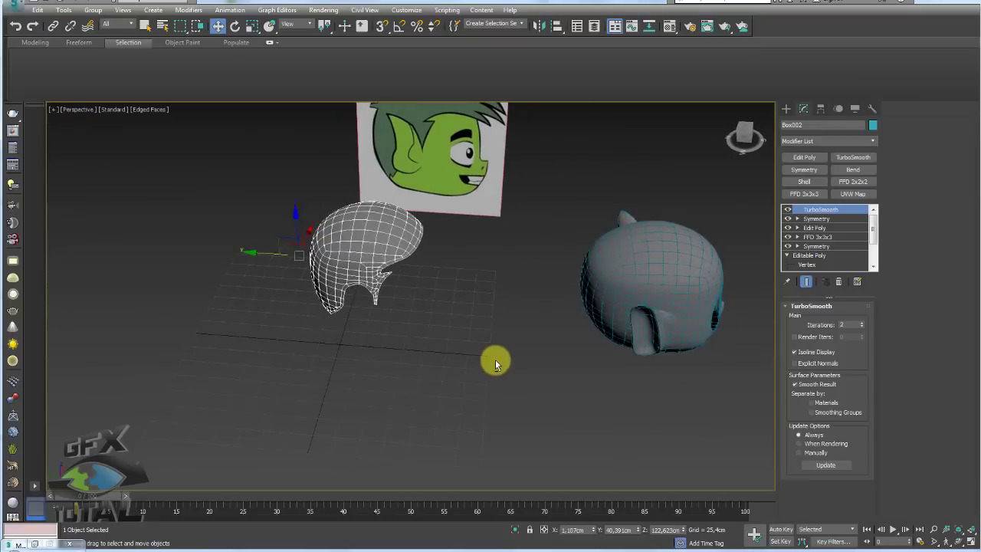
left_click(586, 310)
mouse_move(547, 282)
left_mouse_down()
mouse_move(287, 274)
mouse_move(344, 280)
left_mouse_up()
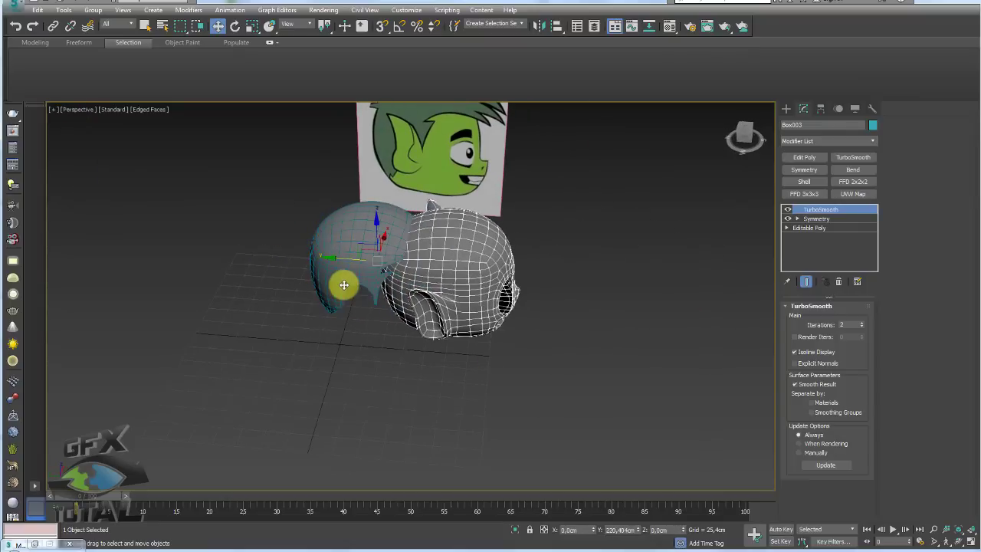
mouse_move(344, 281)
middle_mouse_down()
mouse_move(394, 302)
mouse_move(363, 308)
middle_mouse_up()
left_click_drag(361, 302, 407, 305)
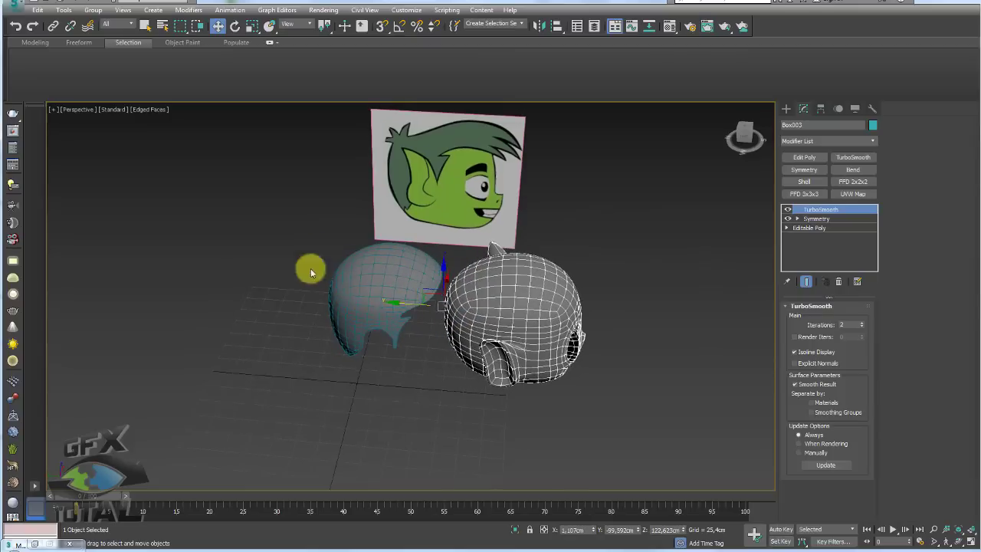
middle_click_drag(426, 328, 426, 328, "alt")
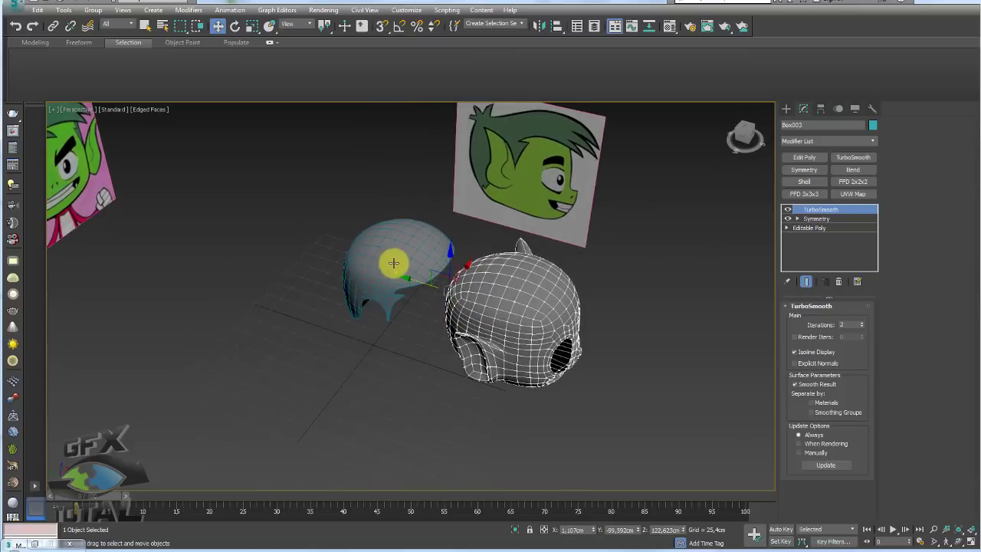
Step: Align the head's pivot to the hair's pivot, then shift the head along Y
left_click(557, 27)
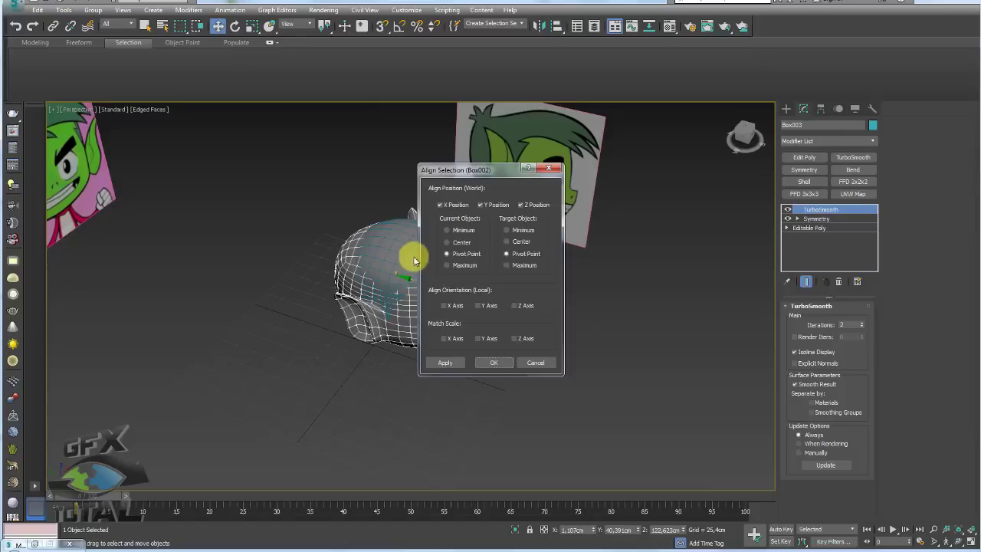
left_click(417, 253)
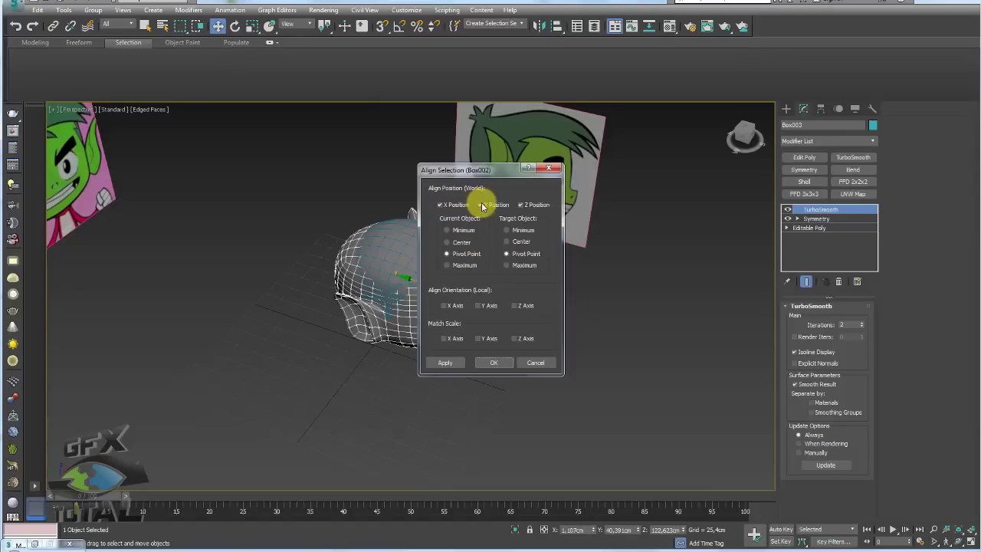
left_click(495, 361)
middle_click_drag(431, 344, 409, 256, "alt")
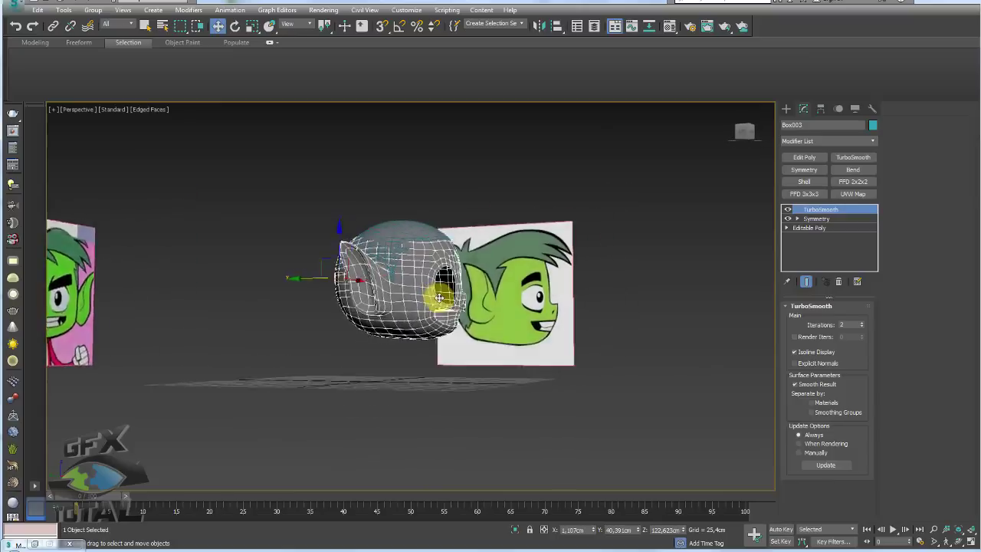
scroll(377, 302, "up", 3)
mouse_move(377, 302)
middle_mouse_down("alt")
mouse_move(357, 344)
mouse_move(241, 325)
middle_mouse_up("alt")
mouse_move(241, 325)
left_mouse_down()
mouse_move(214, 328)
mouse_move(223, 328)
left_mouse_up()
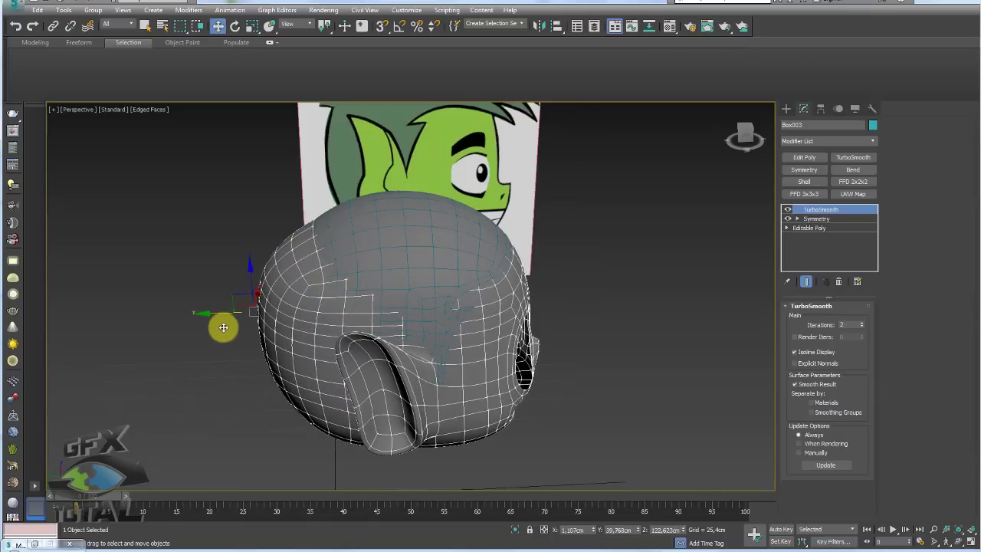
mouse_move(285, 331)
middle_mouse_down("alt")
mouse_move(299, 334)
mouse_move(396, 283)
mouse_move(512, 189)
middle_mouse_up("alt")
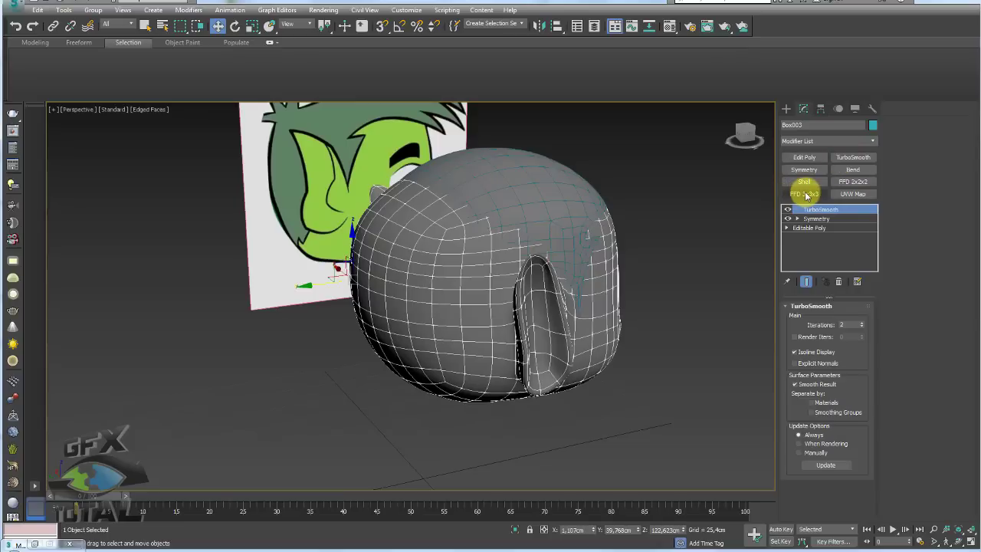
Step: Add an FFD 3x3x3 modifier above Symmetry and enter its Control Points level
left_click(815, 218)
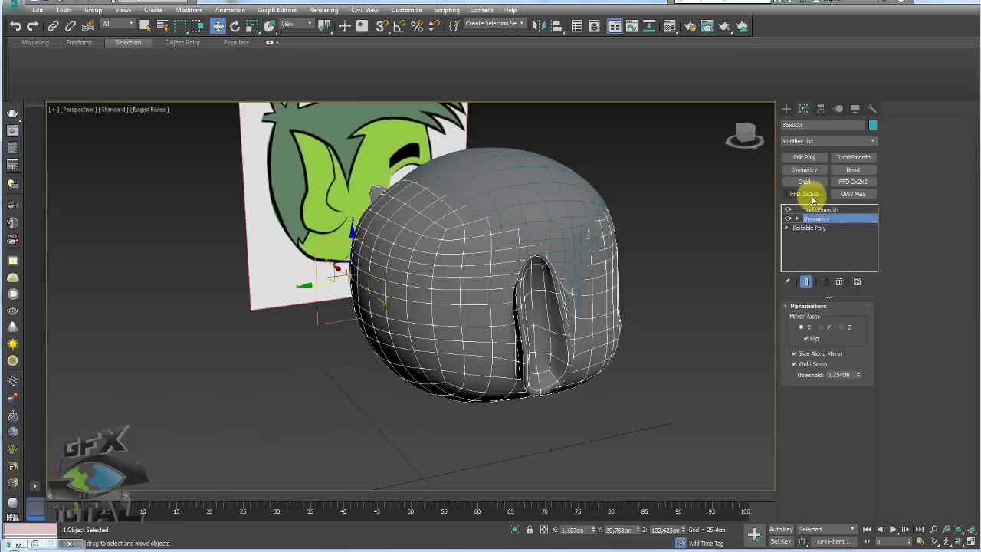
left_click(805, 194)
left_click(797, 218)
left_click(826, 228)
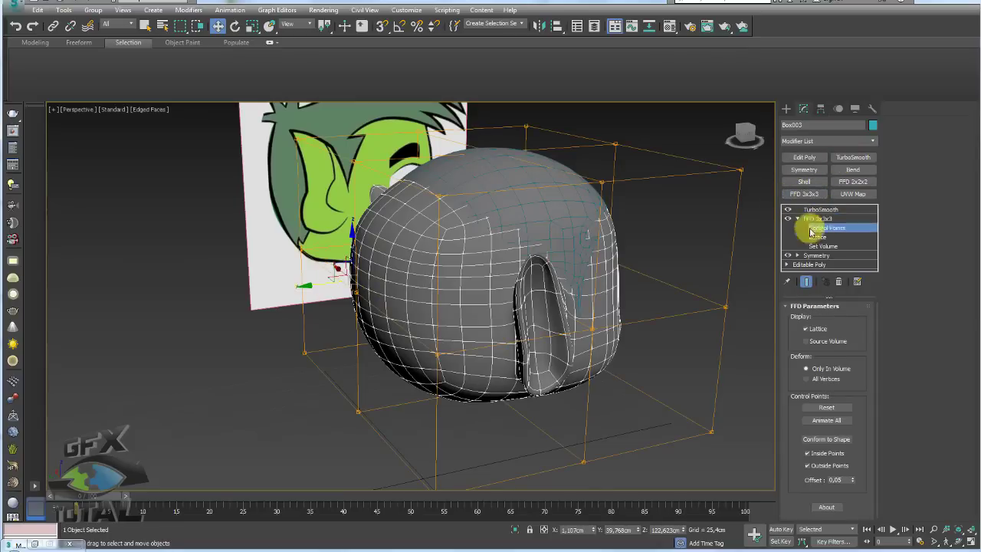
Step: Pull an upper lattice point, then push the left-middle and bottom-left points inward
middle_click_drag(690, 230, 301, 161, "alt")
scroll(301, 162, "down", 3)
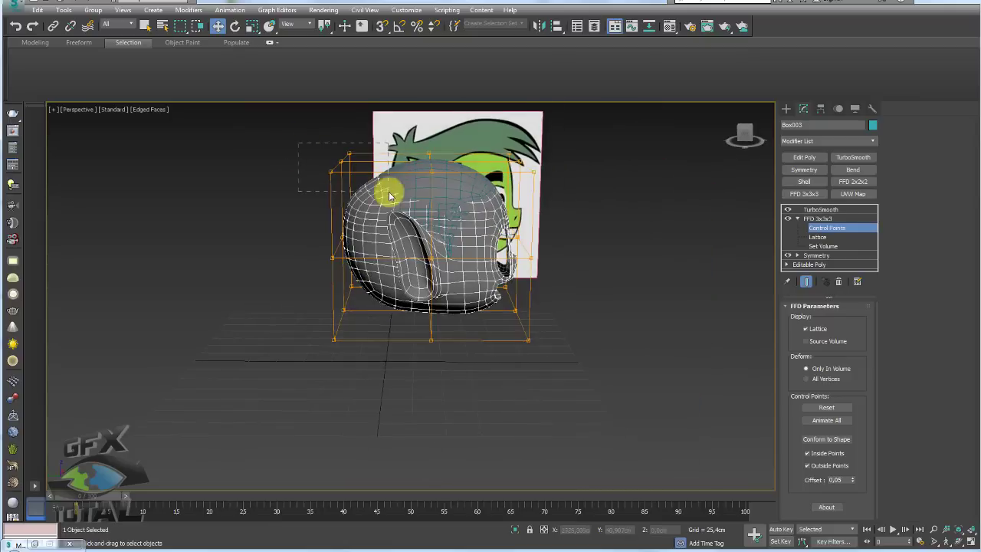
left_click_drag(299, 143, 389, 196)
scroll(340, 163, "up", 3)
mouse_move(309, 134)
left_mouse_down()
mouse_move(329, 136)
mouse_move(344, 122)
left_mouse_up()
left_click(346, 304)
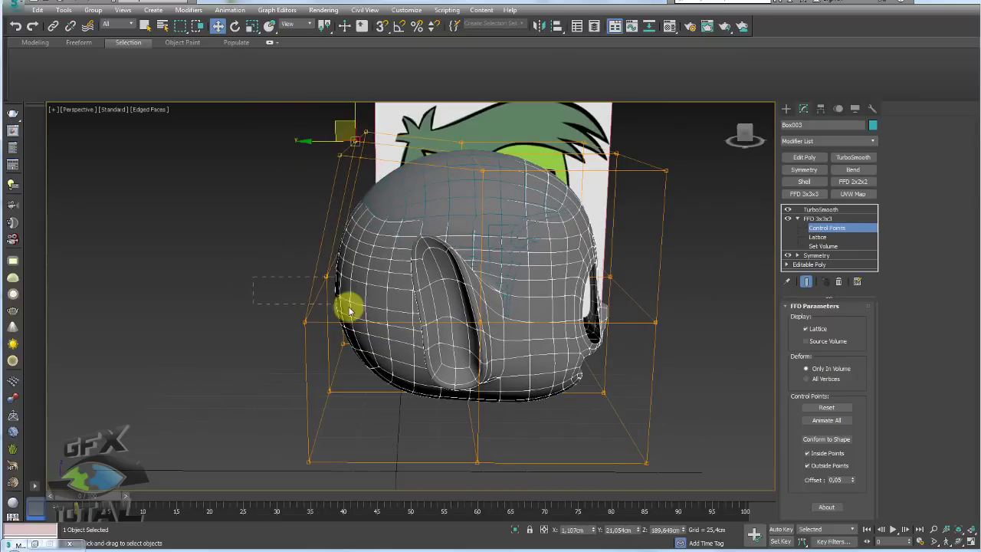
middle_click_drag(345, 304, 257, 260, "alt")
mouse_move(383, 285)
middle_mouse_down("alt")
mouse_move(357, 300)
mouse_move(345, 280)
mouse_move(301, 277)
middle_mouse_up("alt")
left_click_drag(301, 277, 309, 278)
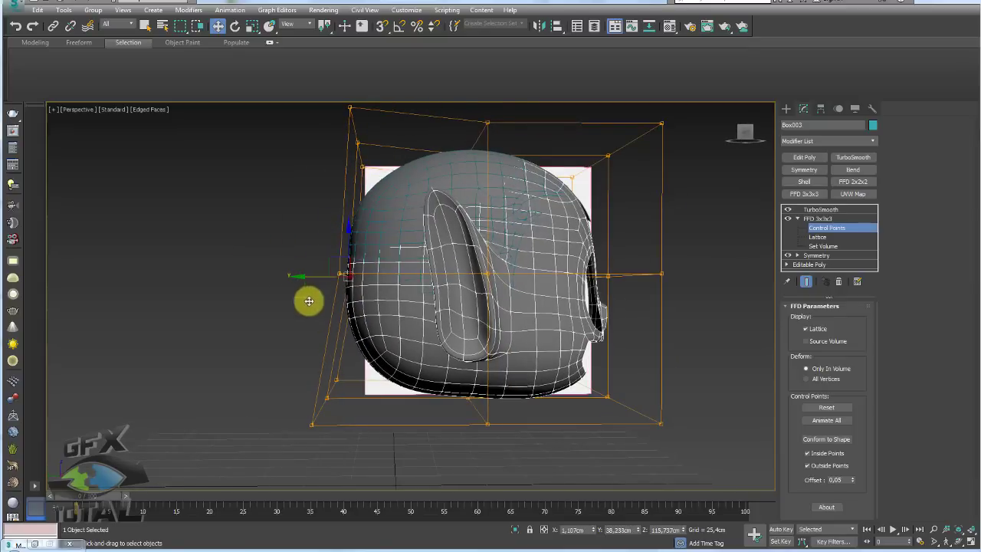
left_click(327, 397)
left_click_drag(312, 378, 351, 350)
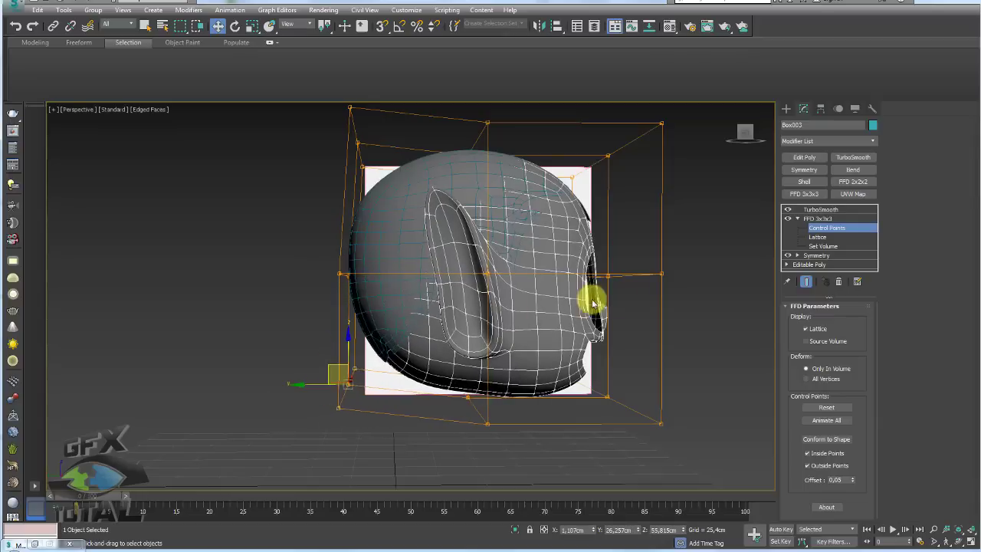
Step: Adjust the central and bottom-front lattice points, checking from three-quarter views
left_click(470, 244)
mouse_move(471, 244)
middle_mouse_down("alt")
mouse_move(466, 256)
mouse_move(508, 339)
middle_mouse_up("alt")
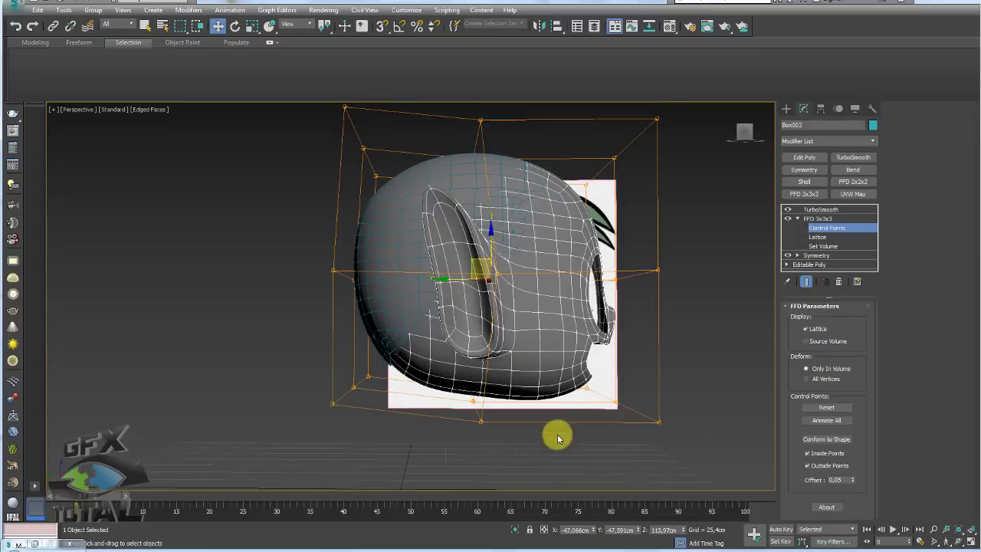
left_click(473, 400)
middle_click_drag(473, 400, 487, 406, "alt")
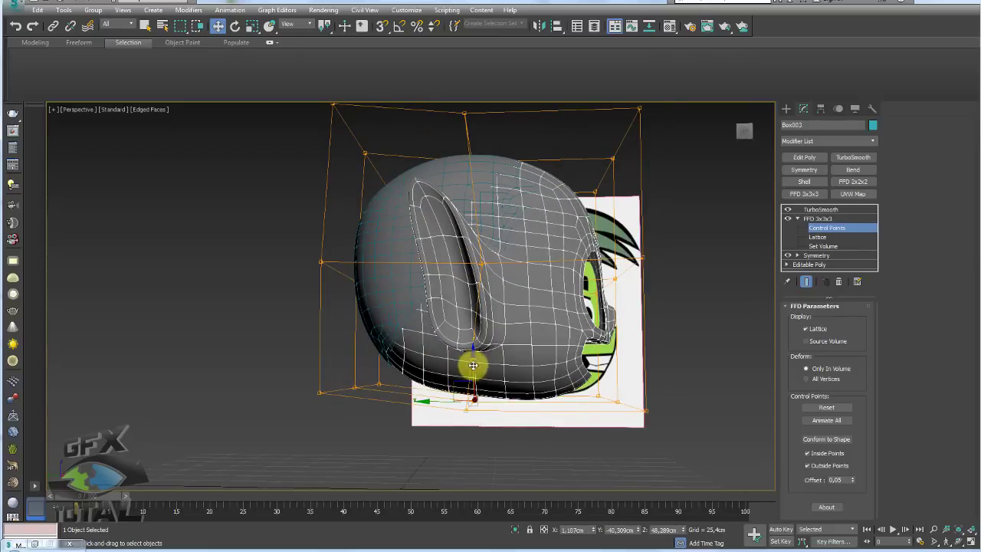
middle_click_drag(467, 372, 482, 285, "alt")
Step: Compare the smoothed head with the hair cap and recheck the lattice points
left_click(816, 218)
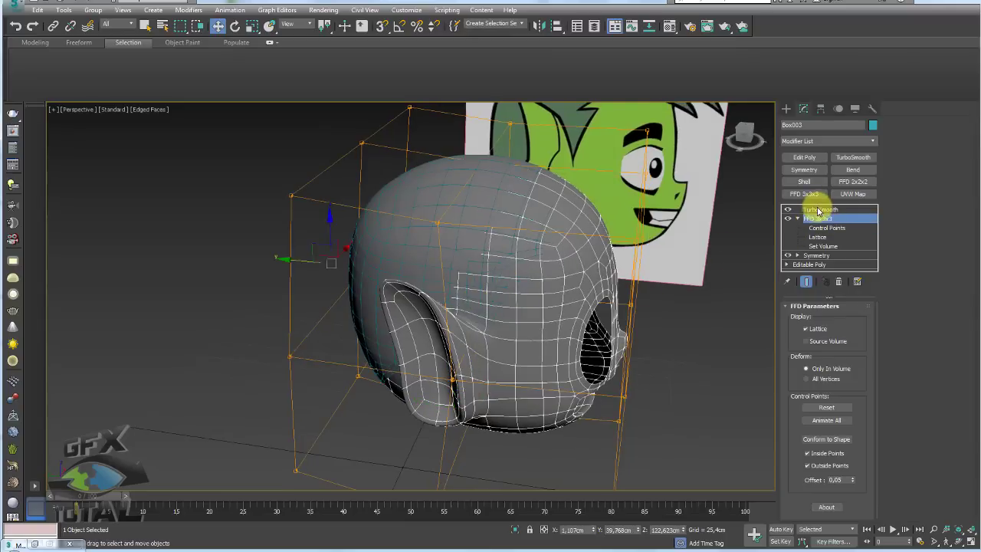
left_click(818, 209)
middle_click_drag(486, 241, 458, 223, "alt")
left_click(458, 223)
mouse_move(493, 271)
middle_mouse_down("alt")
mouse_move(430, 276)
mouse_move(619, 271)
middle_mouse_up("alt")
left_click(619, 271)
left_click(818, 228)
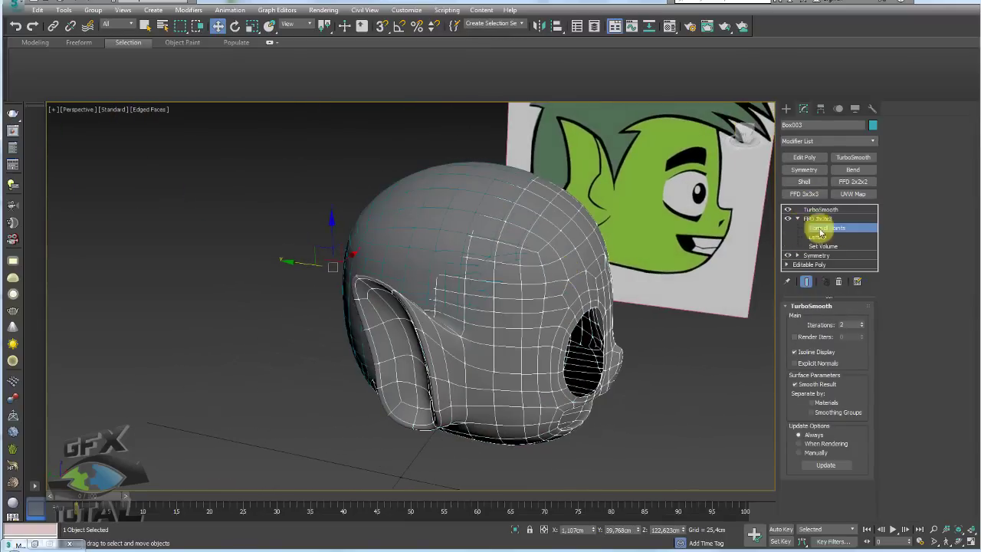
middle_click_drag(638, 238, 590, 257, "alt")
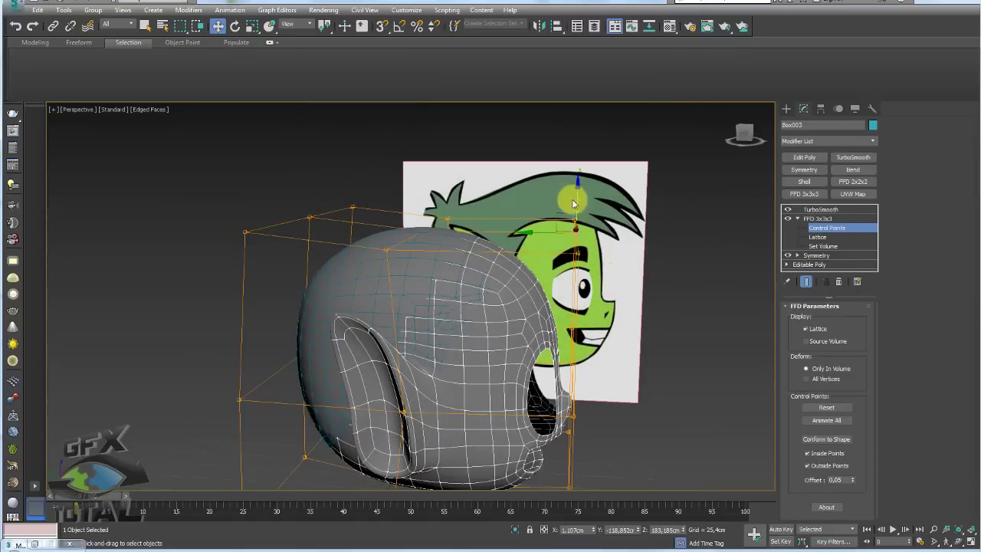
left_click(824, 218)
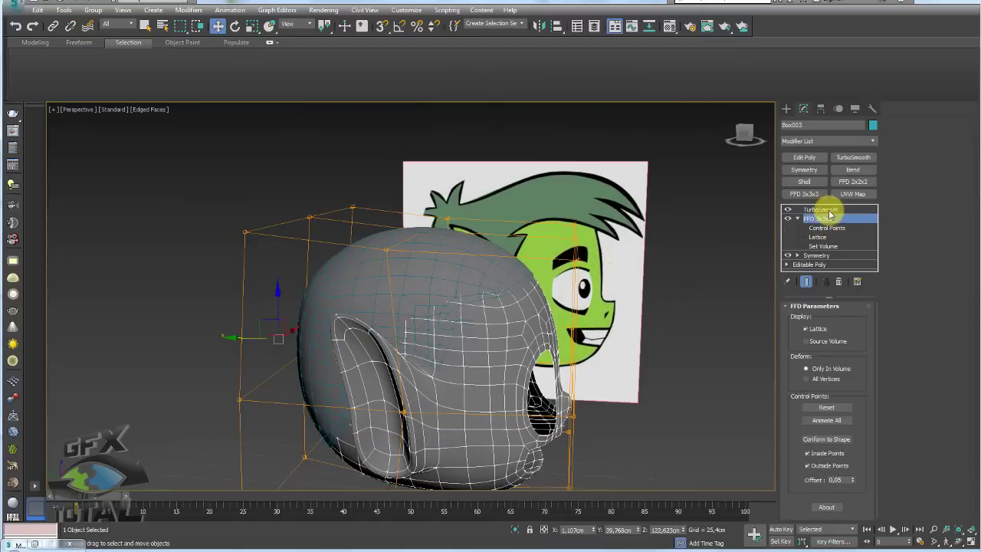
left_click(829, 211)
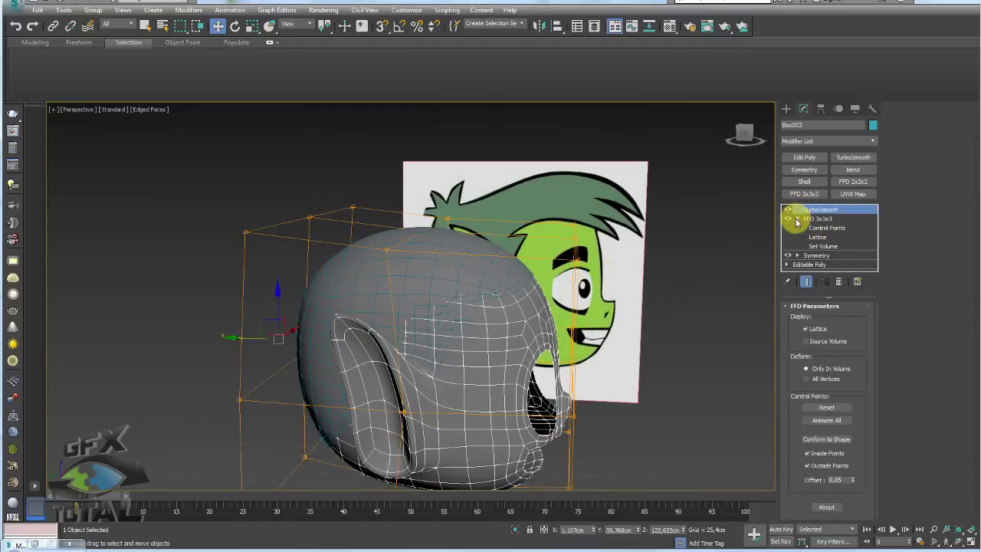
left_click(475, 281)
mouse_move(475, 280)
middle_mouse_down("alt")
mouse_move(506, 299)
mouse_move(641, 220)
mouse_move(560, 225)
mouse_move(556, 251)
middle_mouse_up("alt")
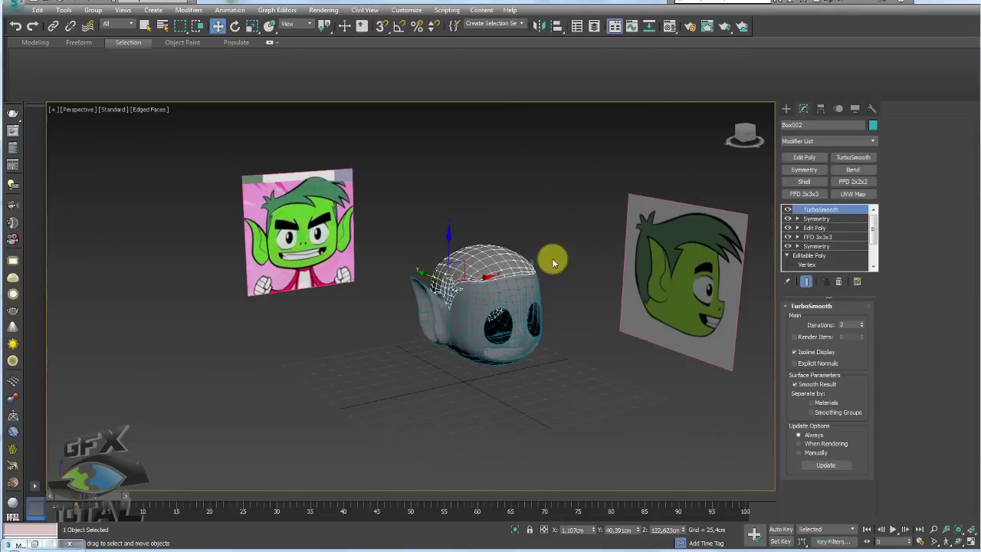
Step: Orbit around the head to compare it against the side and front reference portraits
middle_click_drag(627, 260, 506, 261)
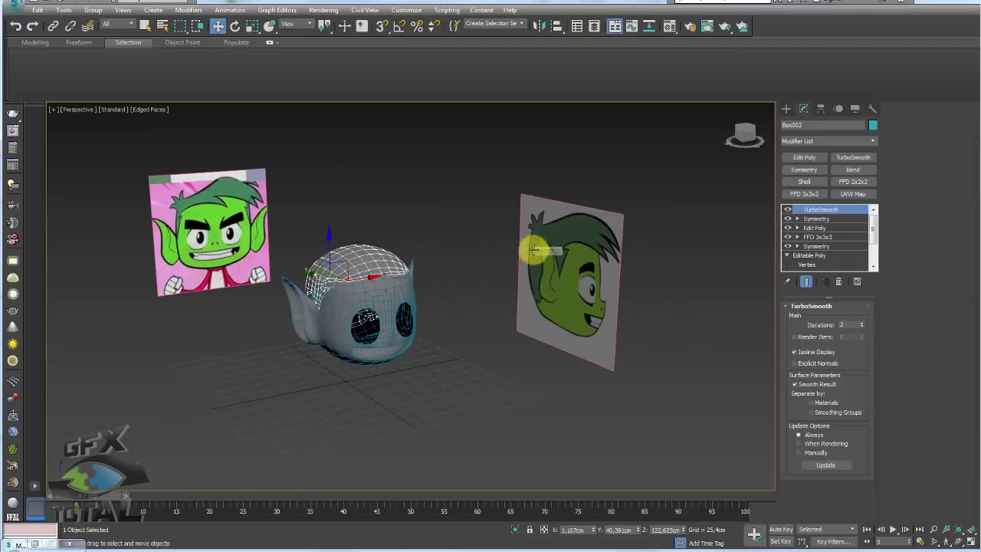
scroll(554, 253, "up", 3)
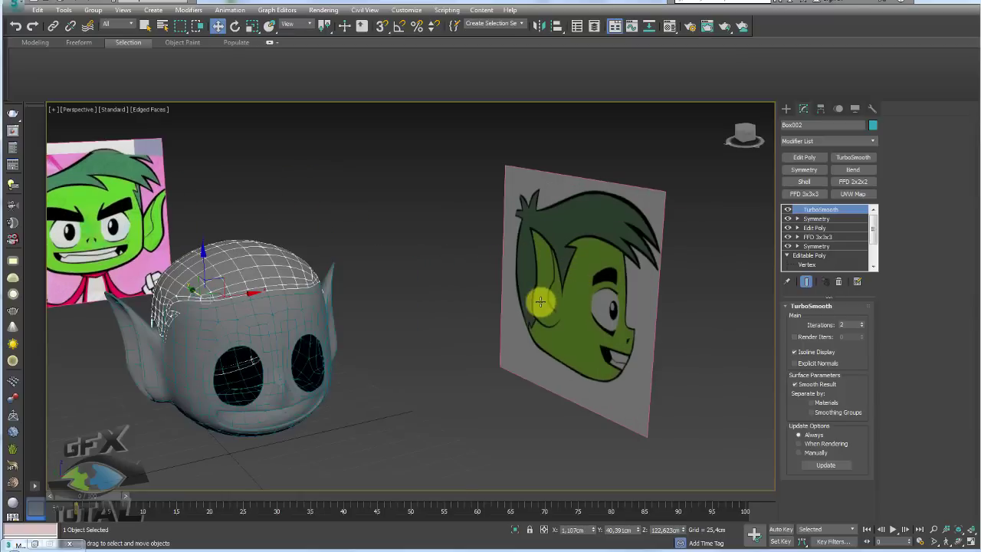
middle_click_drag(540, 301, 569, 300, "alt")
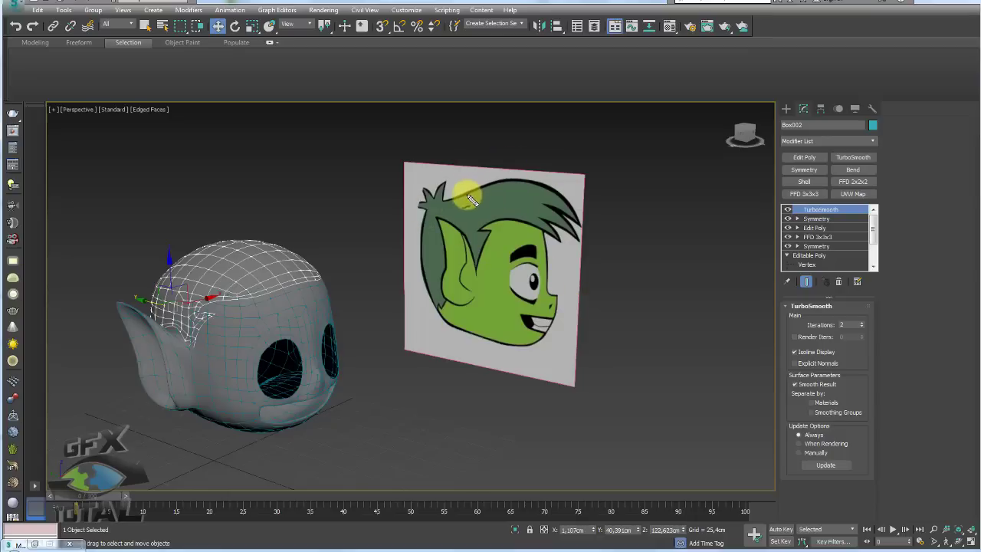
left_click_drag(462, 195, 523, 180)
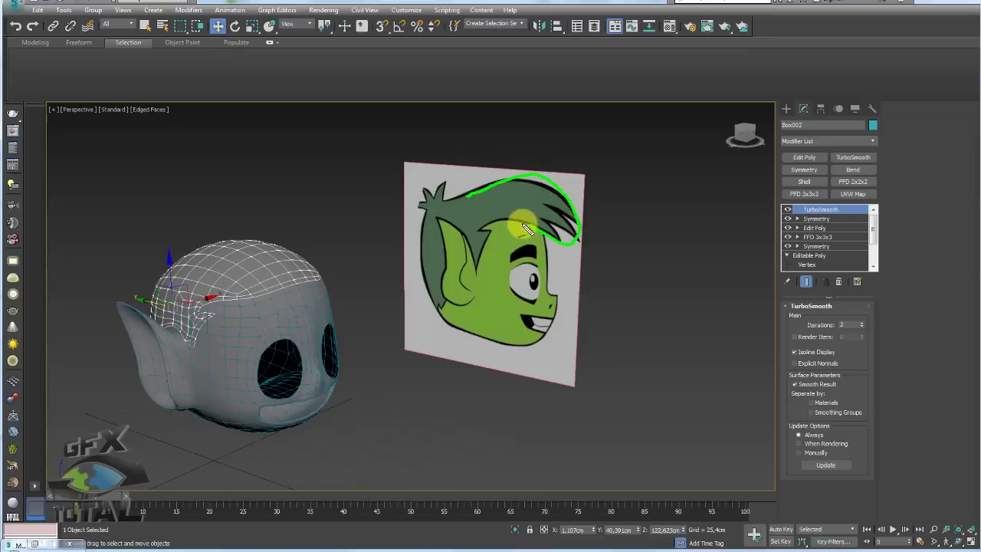
left_click_drag(527, 229, 500, 281)
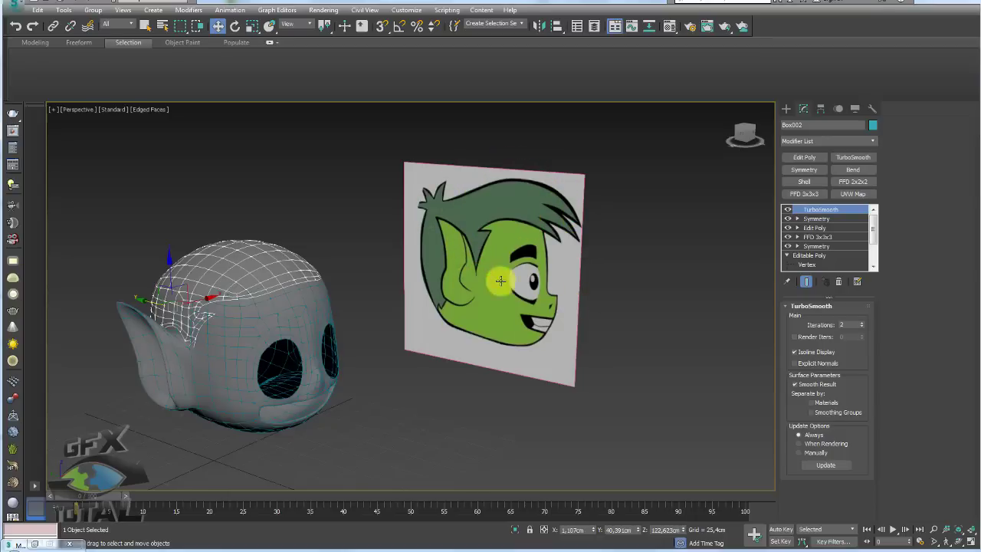
mouse_move(500, 280)
middle_mouse_down("alt")
mouse_move(429, 291)
mouse_move(506, 344)
mouse_move(471, 215)
middle_mouse_up("alt")
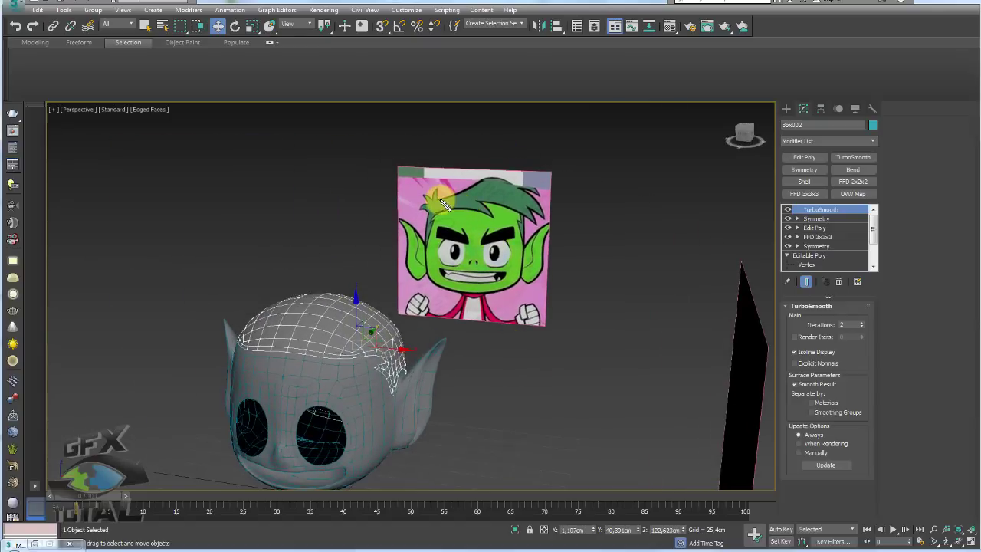
left_click_drag(445, 203, 504, 182)
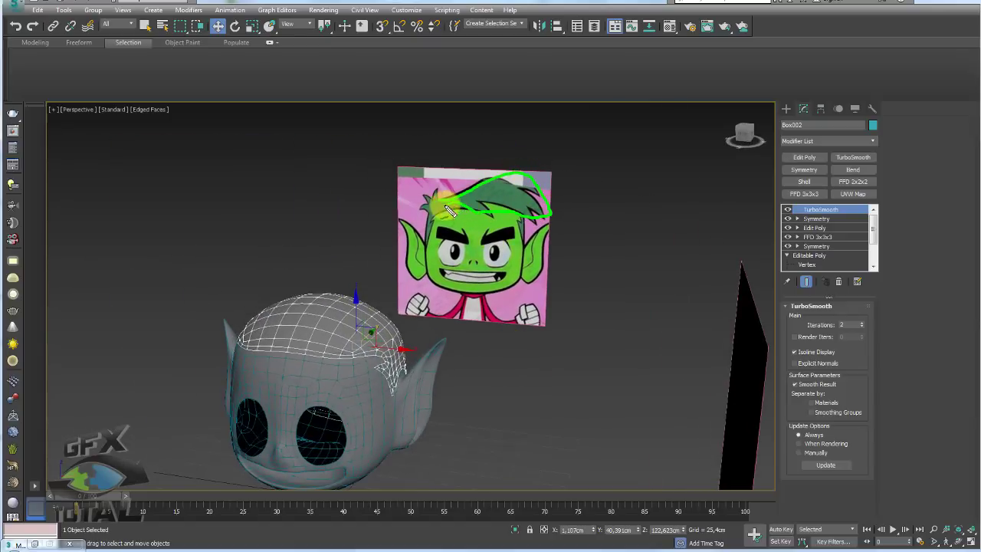
mouse_move(526, 261)
middle_mouse_down("alt")
mouse_move(536, 265)
mouse_move(567, 215)
mouse_move(613, 240)
mouse_move(628, 220)
mouse_move(635, 274)
mouse_move(605, 284)
mouse_move(483, 260)
mouse_move(434, 267)
mouse_move(459, 281)
middle_mouse_up("alt")
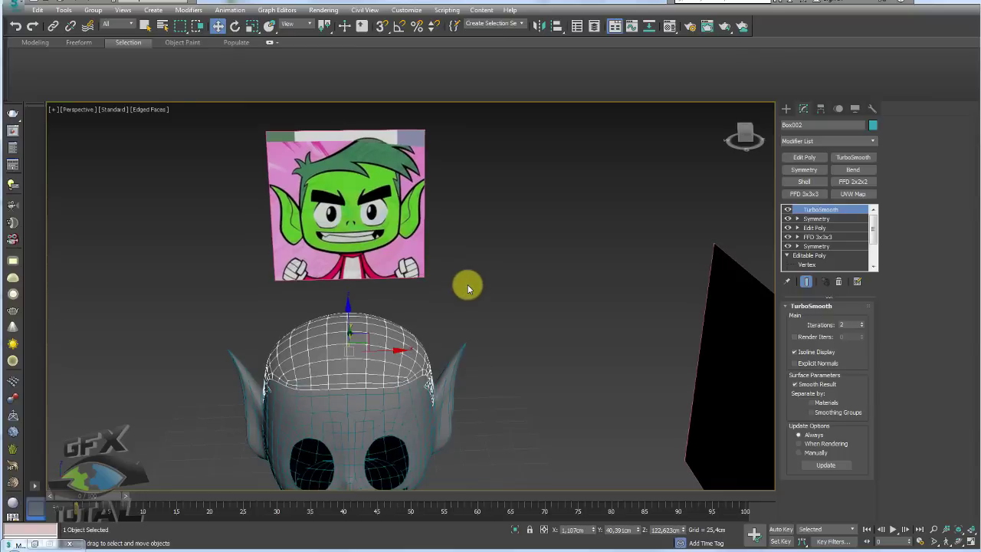
left_click_drag(447, 140, 310, 134)
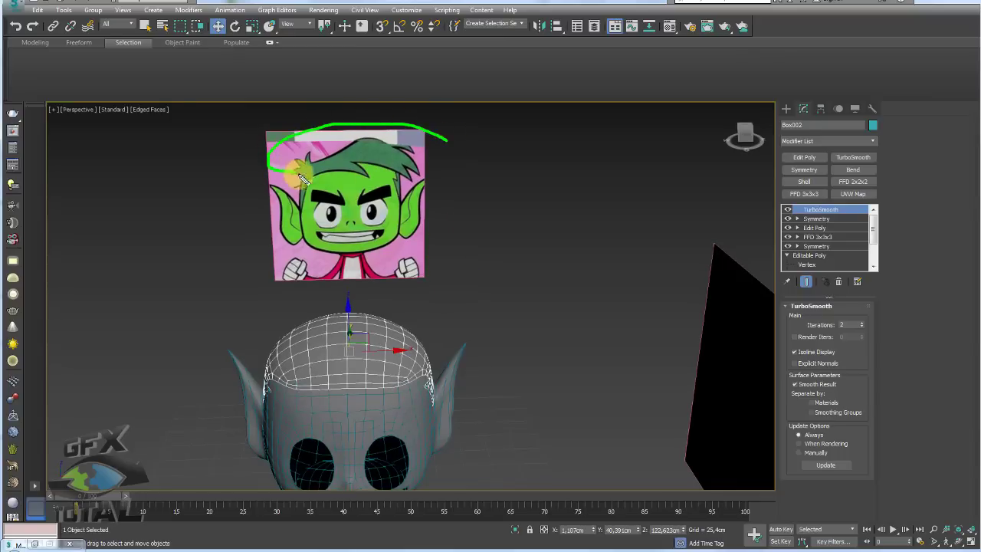
mouse_move(303, 178)
left_mouse_down()
mouse_move(375, 179)
mouse_move(438, 131)
left_mouse_up()
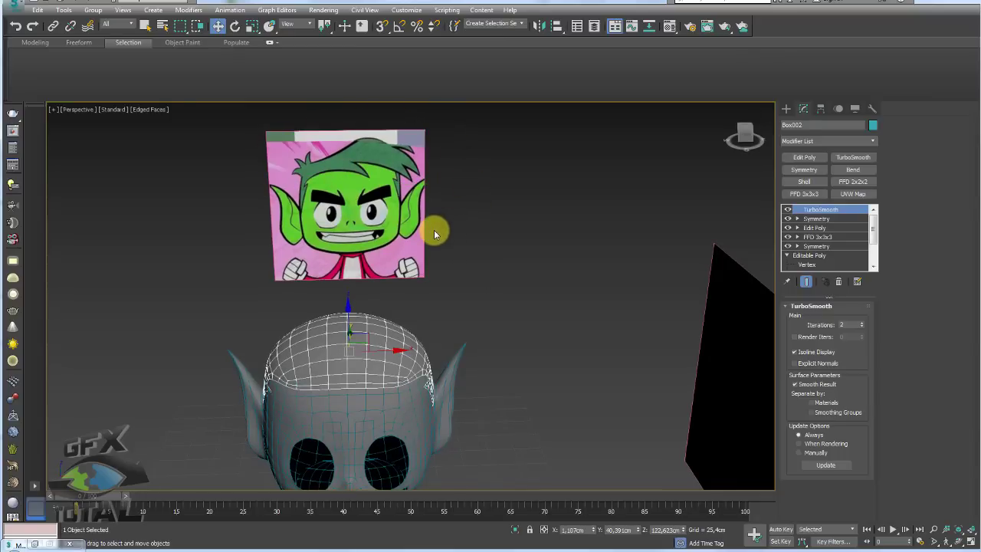
middle_click_drag(434, 233, 585, 115, "alt")
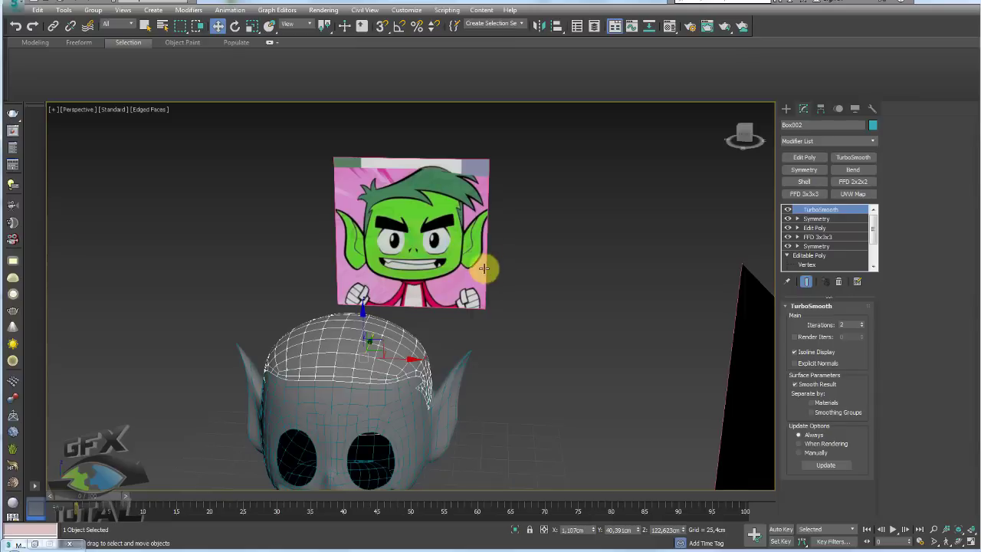
Step: Close in on the head and switch off the hair cap's TurboSmooth modifier
mouse_move(484, 269)
middle_mouse_down("alt")
mouse_move(564, 262)
mouse_move(511, 254)
mouse_move(566, 268)
mouse_move(505, 390)
middle_mouse_up("alt")
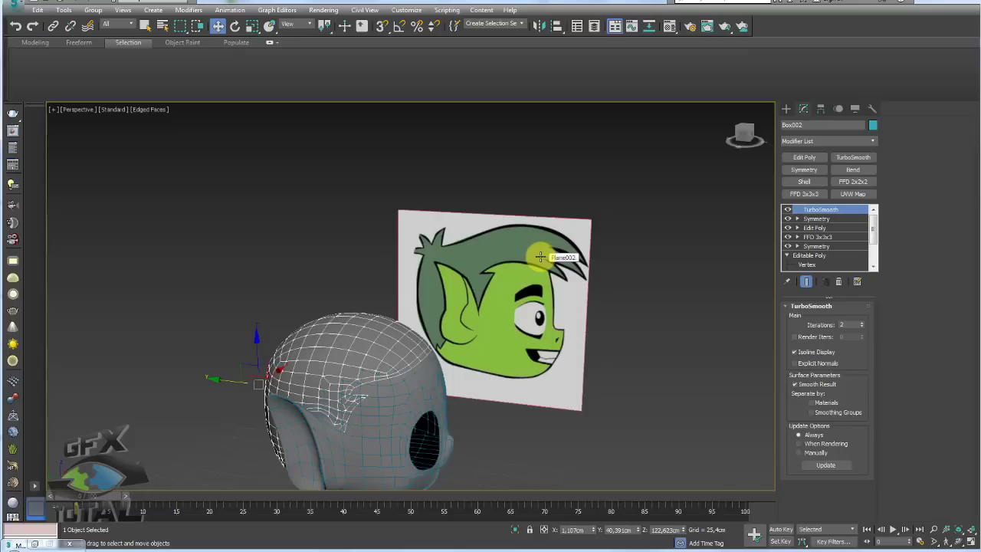
middle_click_drag(539, 262, 484, 282, "alt")
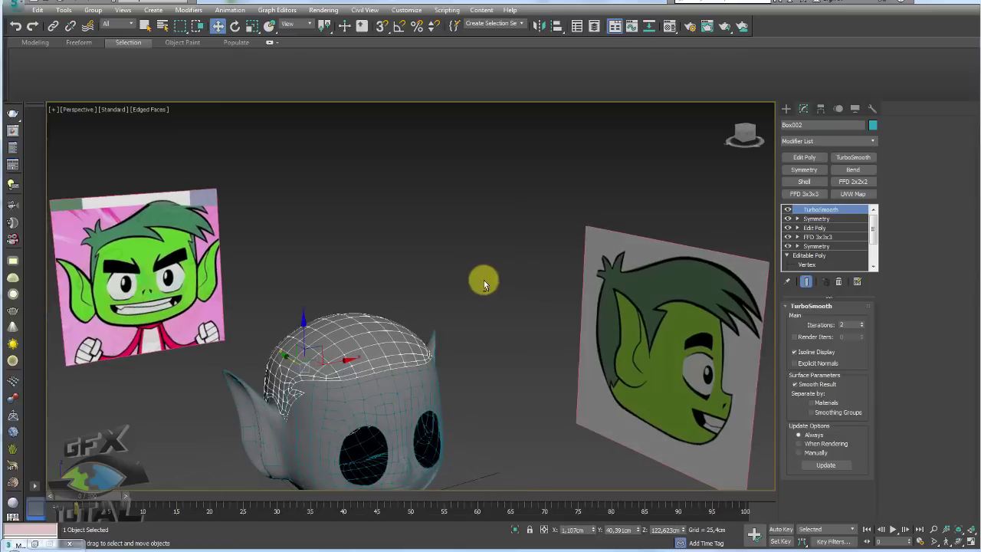
mouse_move(242, 307)
middle_mouse_down("alt")
mouse_move(486, 230)
mouse_move(519, 250)
mouse_move(494, 286)
middle_mouse_up("alt")
scroll(525, 253, "up", 2)
mouse_move(427, 274)
middle_mouse_down("alt")
mouse_move(455, 354)
mouse_move(488, 335)
mouse_move(465, 346)
mouse_move(490, 346)
middle_mouse_up("alt")
scroll(462, 352, "up", 2)
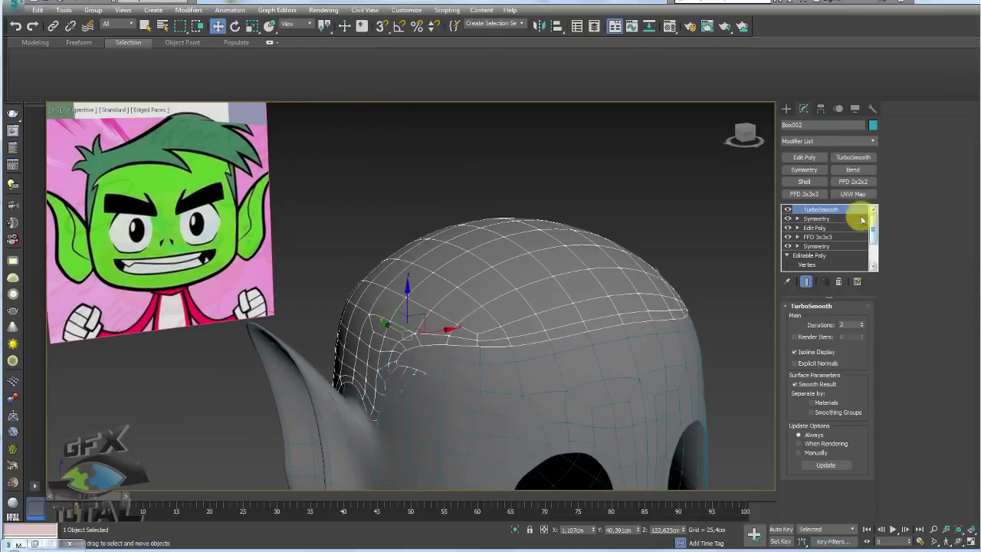
left_click(787, 209)
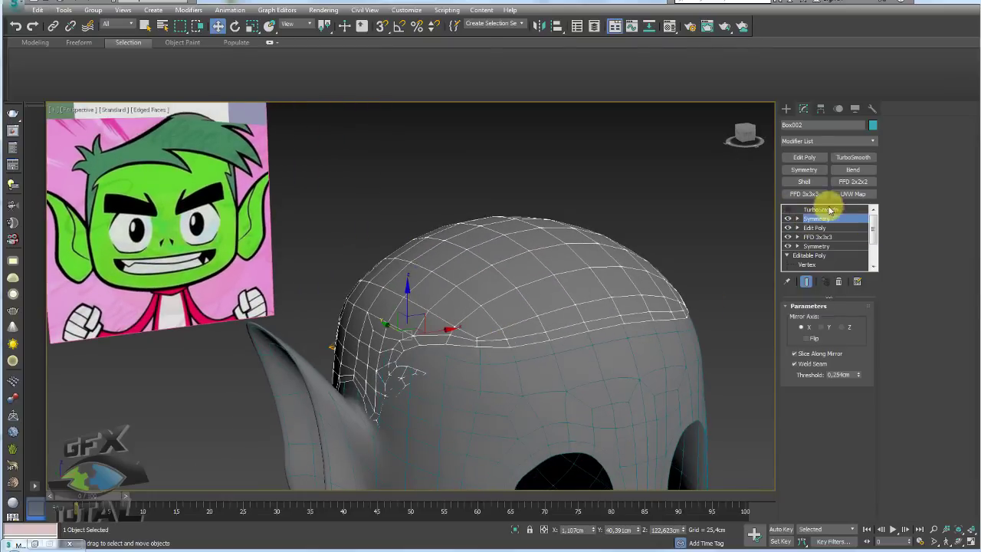
Step: Add a Shell to the hair cap with Outer Amount 3.175 cm, checking it in isolation
left_click(804, 182)
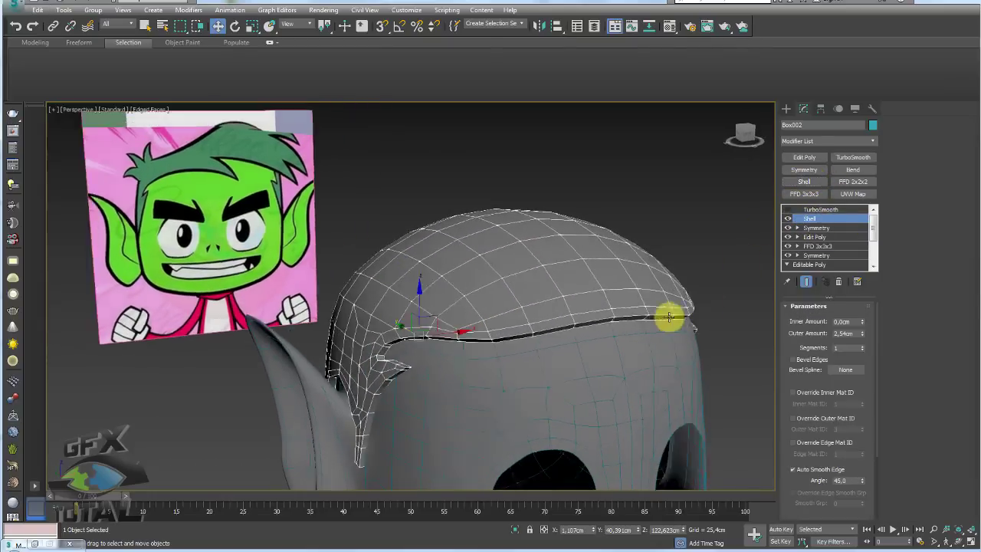
mouse_move(667, 318)
middle_mouse_down("alt")
mouse_move(636, 307)
mouse_move(647, 311)
middle_mouse_up("alt")
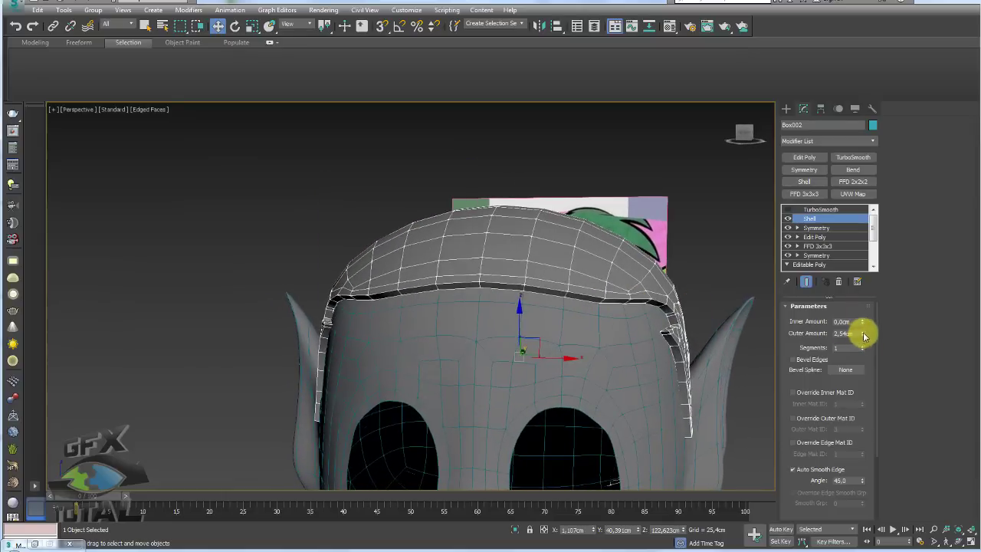
left_click_drag(863, 335, 792, 505)
scroll(437, 311, "down", 5)
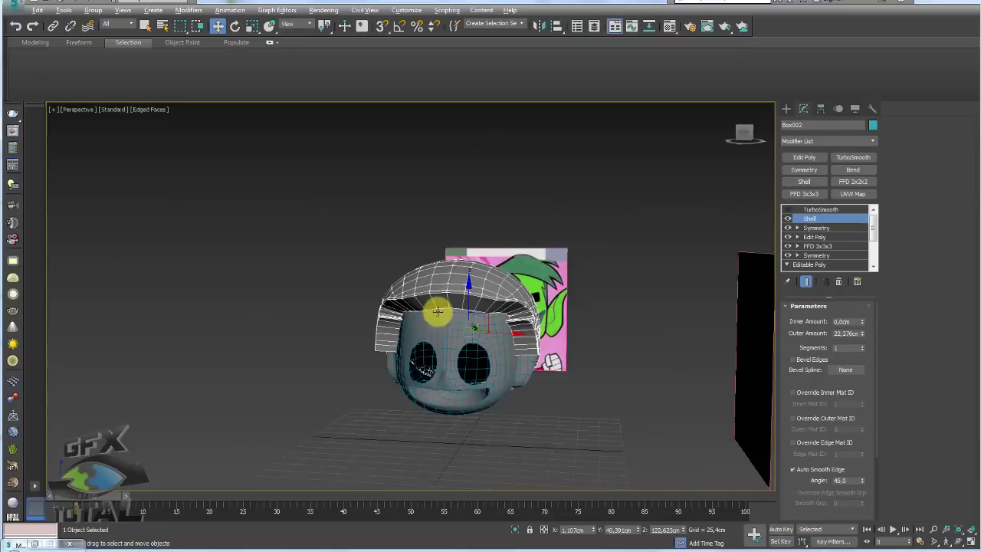
middle_click_drag(436, 310, 456, 310, "alt")
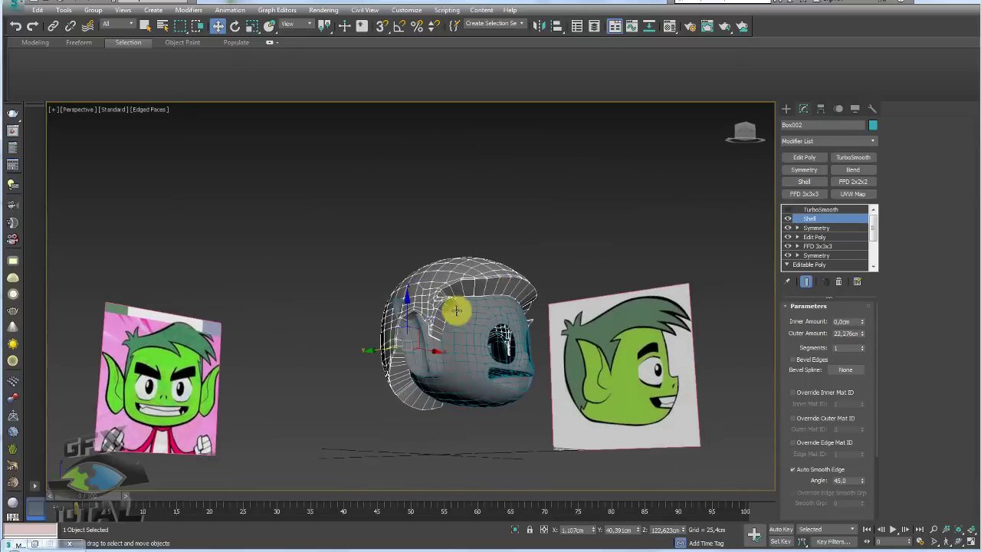
left_click(515, 529)
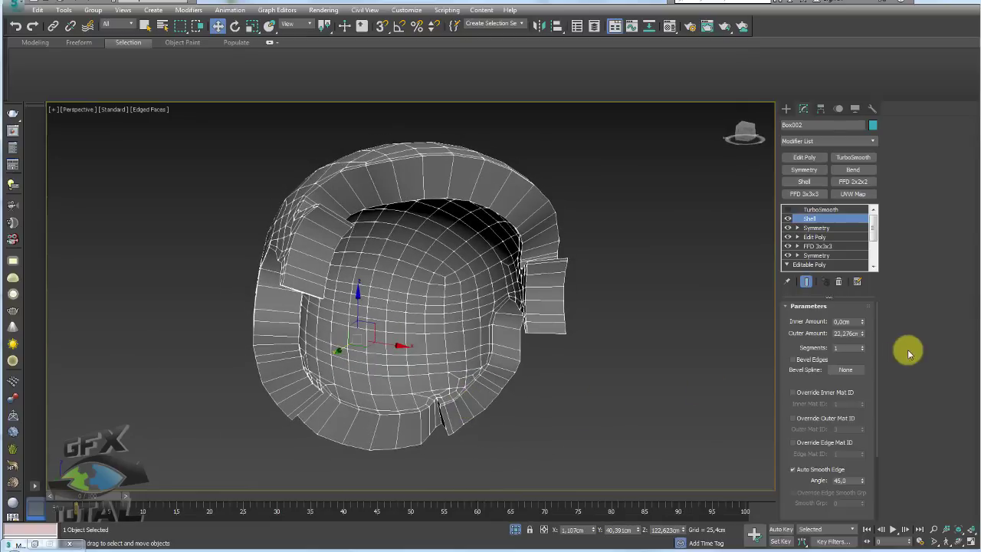
mouse_move(863, 336)
left_mouse_down()
mouse_move(867, 388)
mouse_move(882, 53)
mouse_move(879, 131)
mouse_move(889, 178)
mouse_move(869, 333)
left_mouse_up()
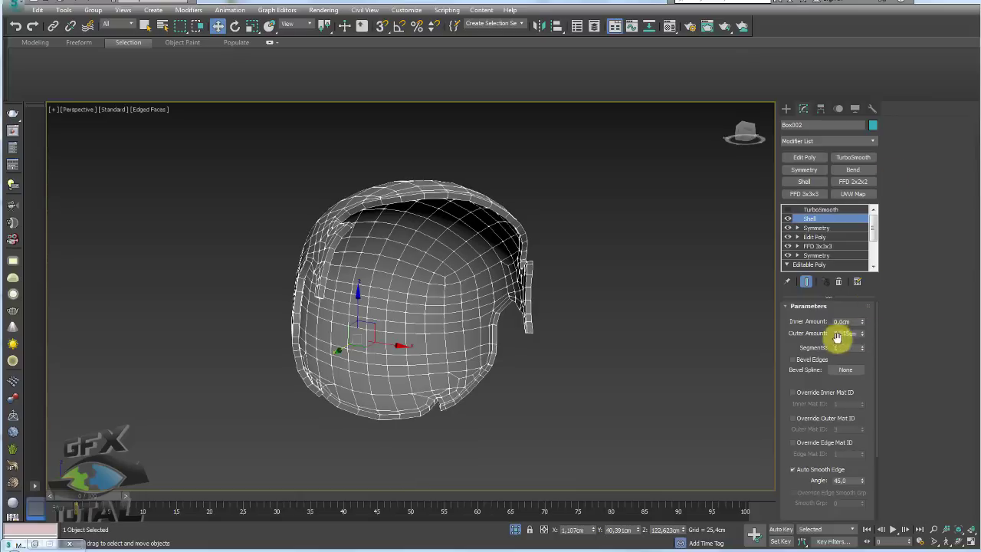
mouse_move(469, 255)
middle_mouse_down("alt")
mouse_move(458, 271)
mouse_move(475, 453)
middle_mouse_up("alt")
left_click(516, 531)
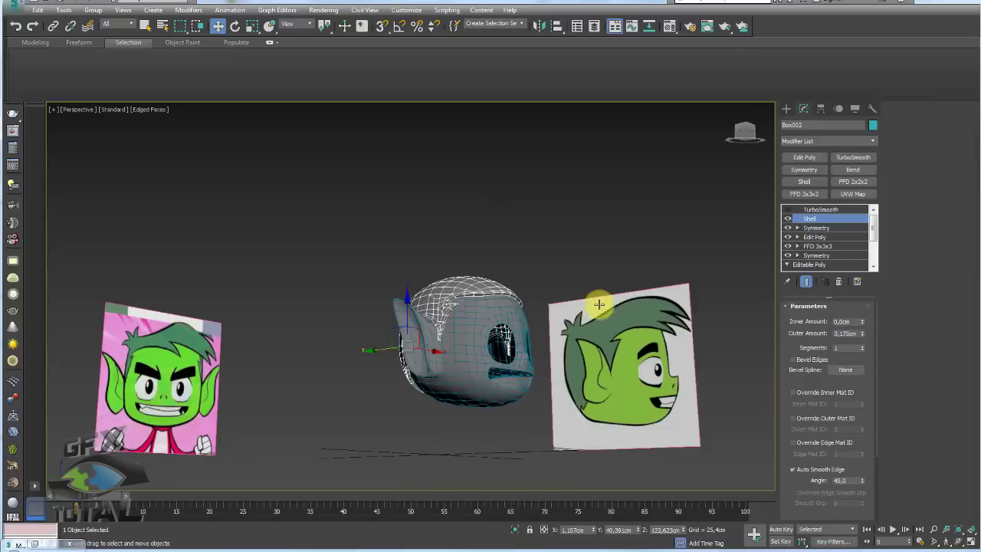
middle_click_drag(598, 306, 519, 328, "alt")
scroll(464, 306, "up", 3)
scroll(531, 331, "up", 2)
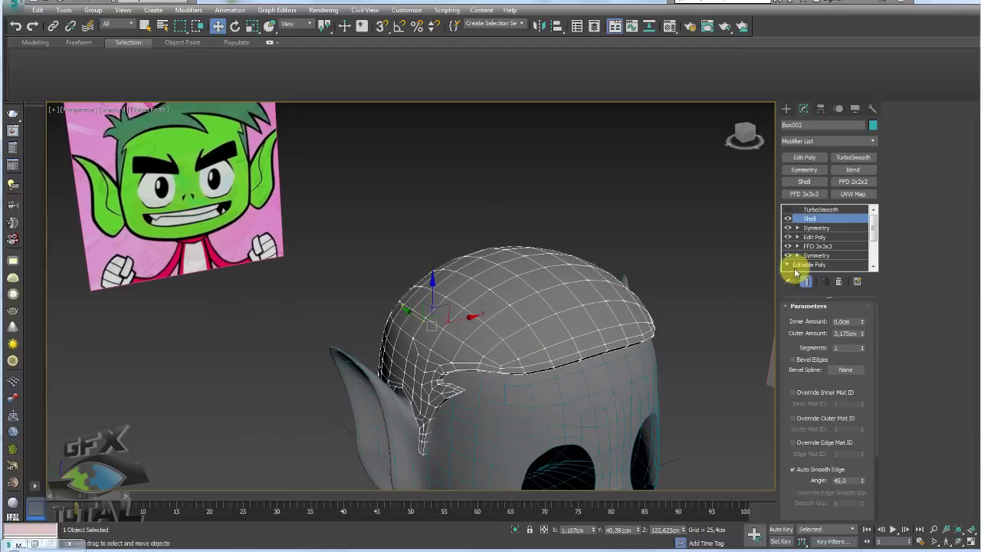
Step: Add an Edit Poly modifier above the Shell and view the whole scene
left_click(805, 158)
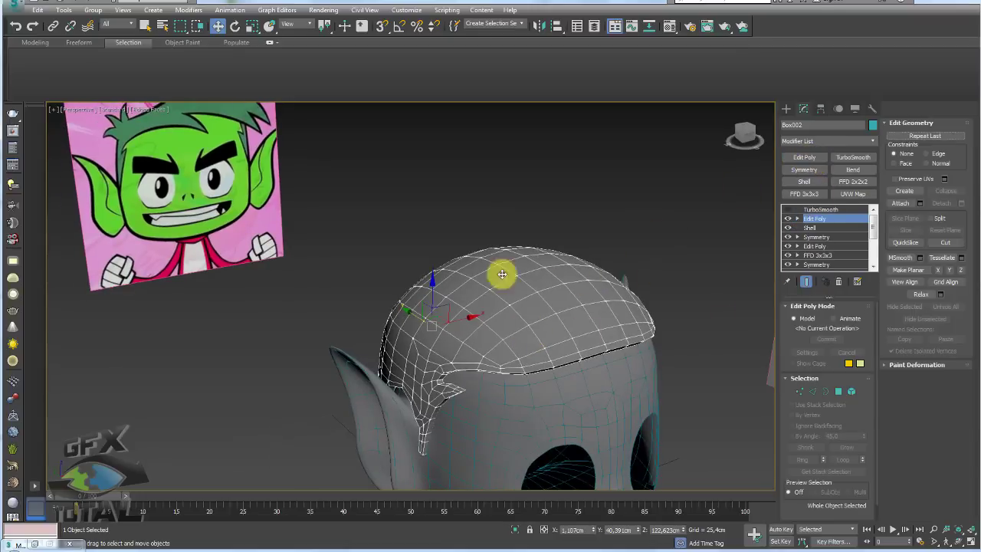
scroll(350, 248, "down", 5)
middle_click_drag(350, 248, 258, 246, "alt")
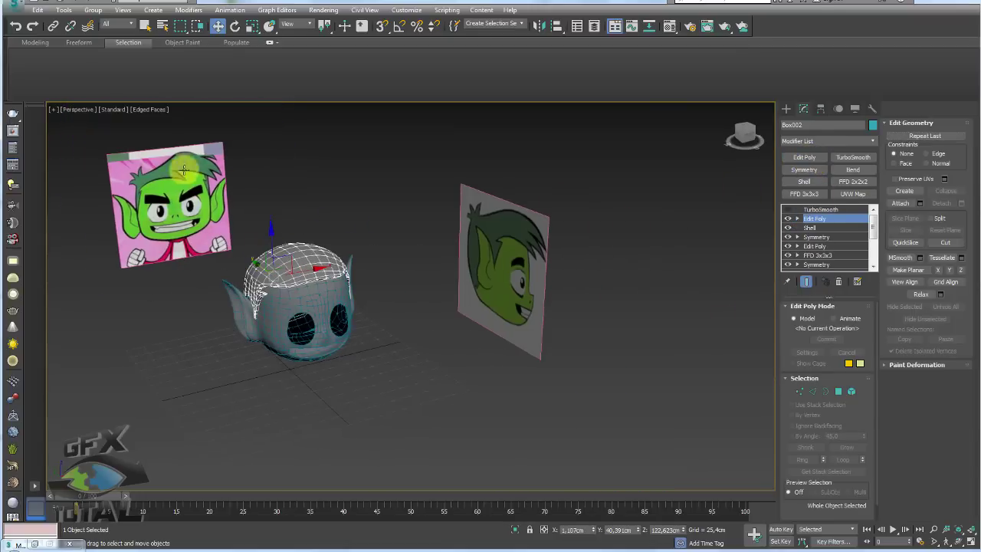
mouse_move(184, 169)
middle_mouse_down("alt")
mouse_move(436, 258)
mouse_move(422, 302)
mouse_move(427, 247)
mouse_move(231, 195)
middle_mouse_up("alt")
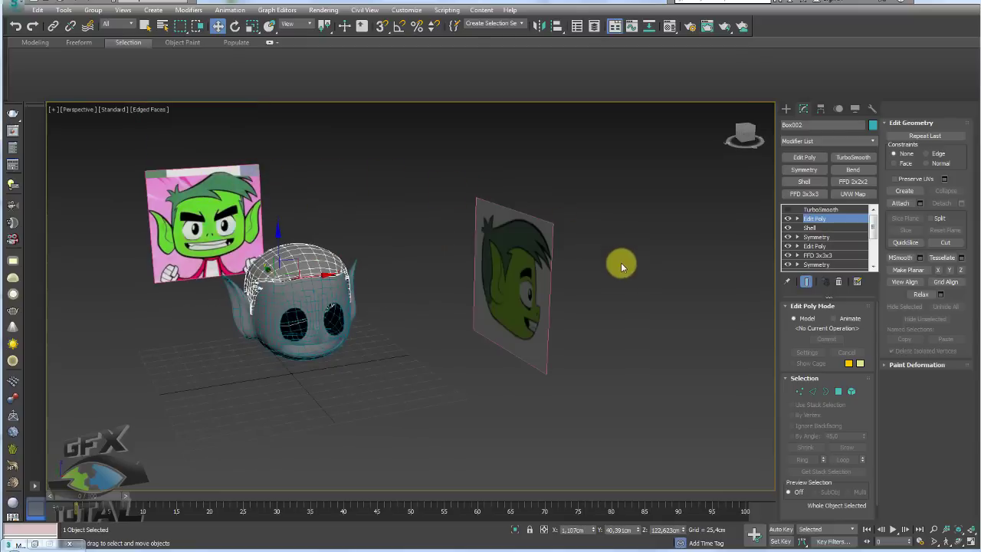
mouse_move(620, 263)
middle_mouse_down("alt")
mouse_move(642, 302)
mouse_move(674, 299)
middle_mouse_up("alt")
Step: Draw a Standard Primitives plane on the grid beside the head
left_click(785, 108)
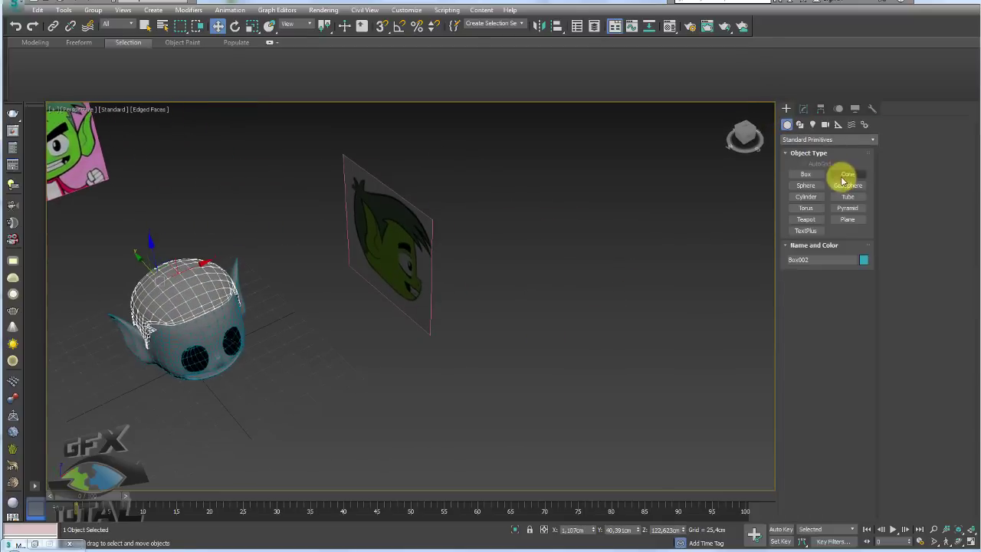
left_click(849, 220)
left_click(850, 219)
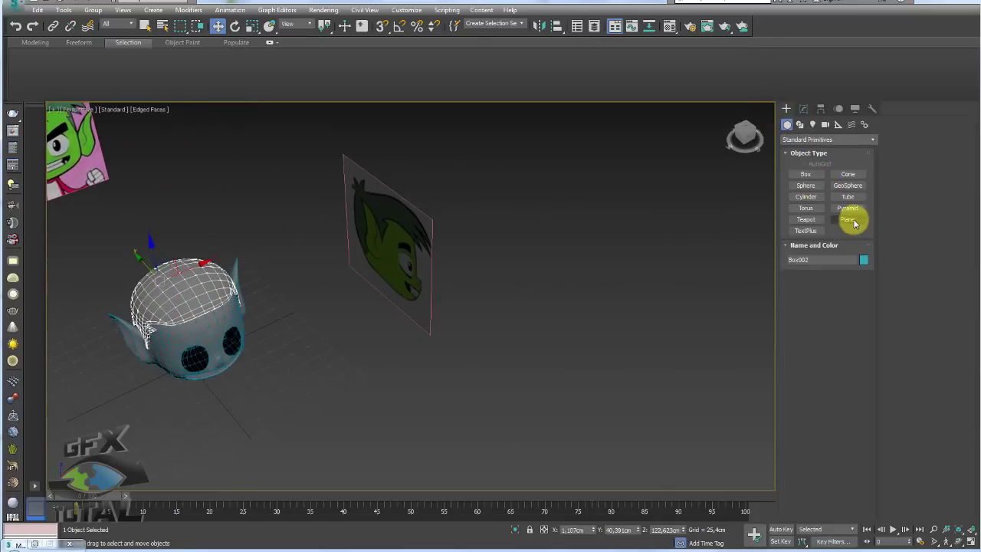
middle_click_drag(690, 330, 416, 335, "alt")
mouse_move(335, 349)
left_mouse_down()
mouse_move(575, 394)
mouse_move(586, 378)
left_mouse_up()
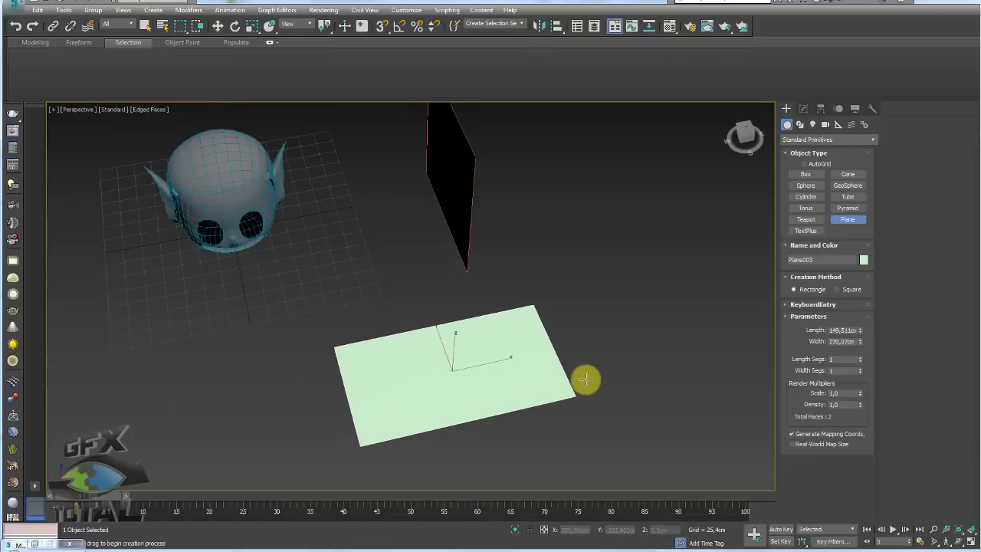
left_click(863, 260)
left_click(644, 278)
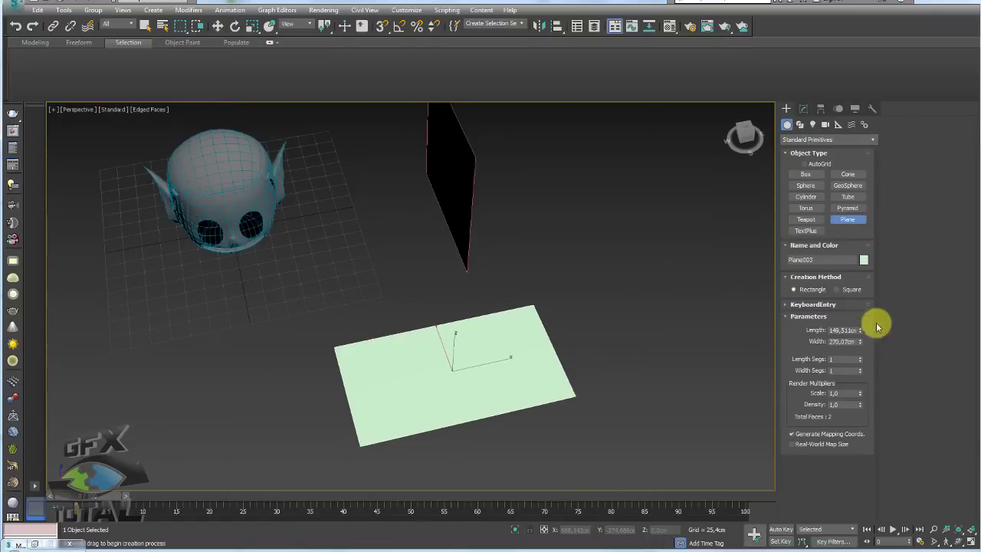
right_click(727, 365)
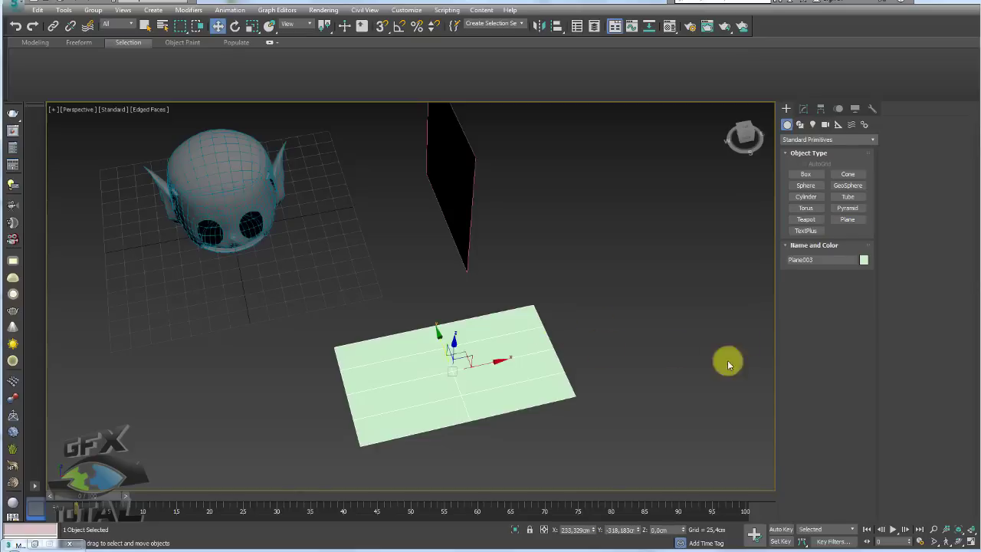
Step: Make the plane blue with 3 length segments and 4 width segments
left_click(803, 108)
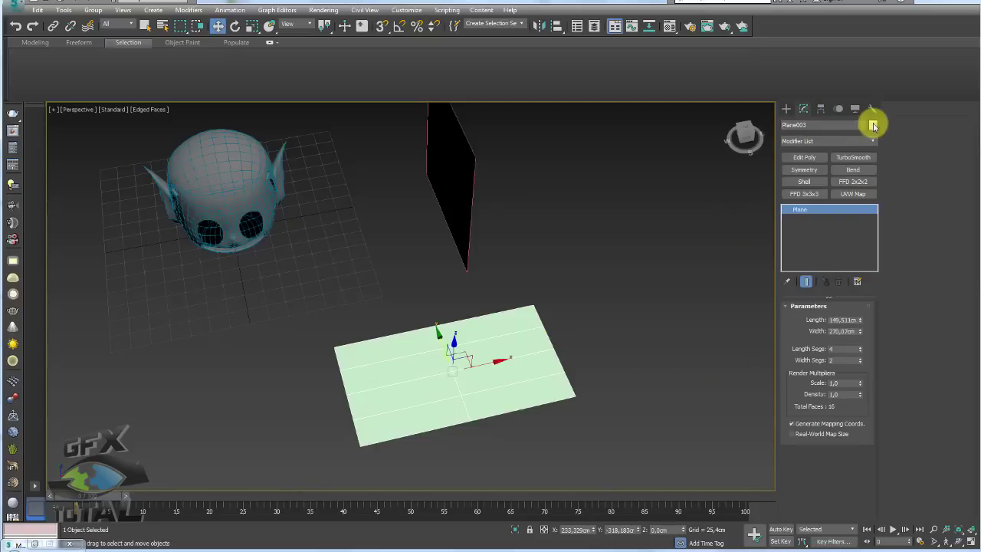
left_click(872, 125)
left_click(635, 211)
left_click(648, 278)
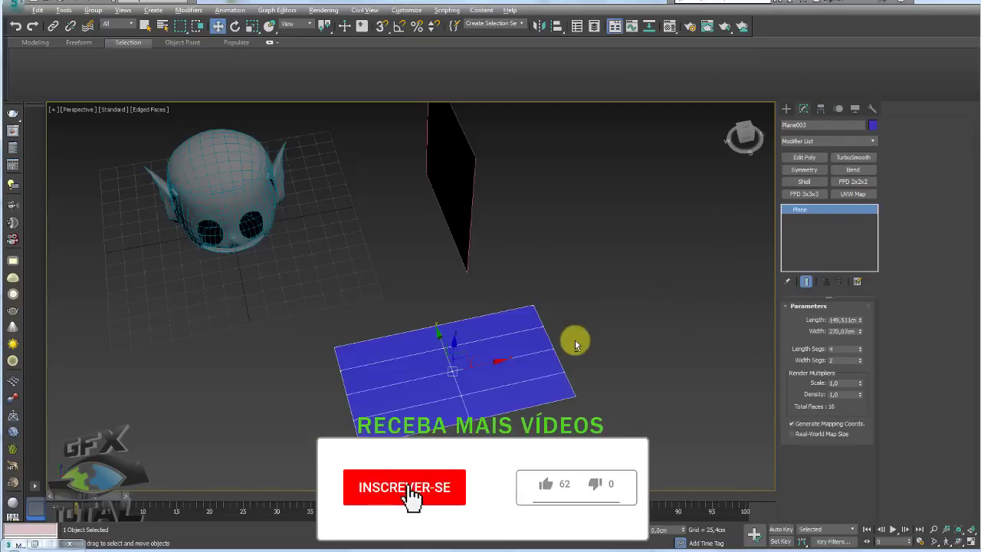
left_click(860, 346)
left_click(860, 346)
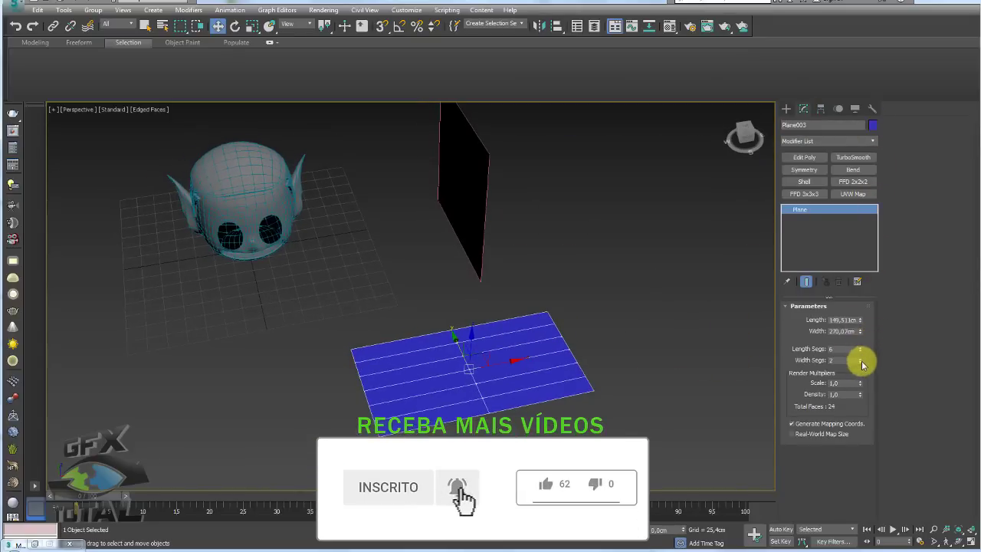
left_click(860, 356)
left_click(860, 356)
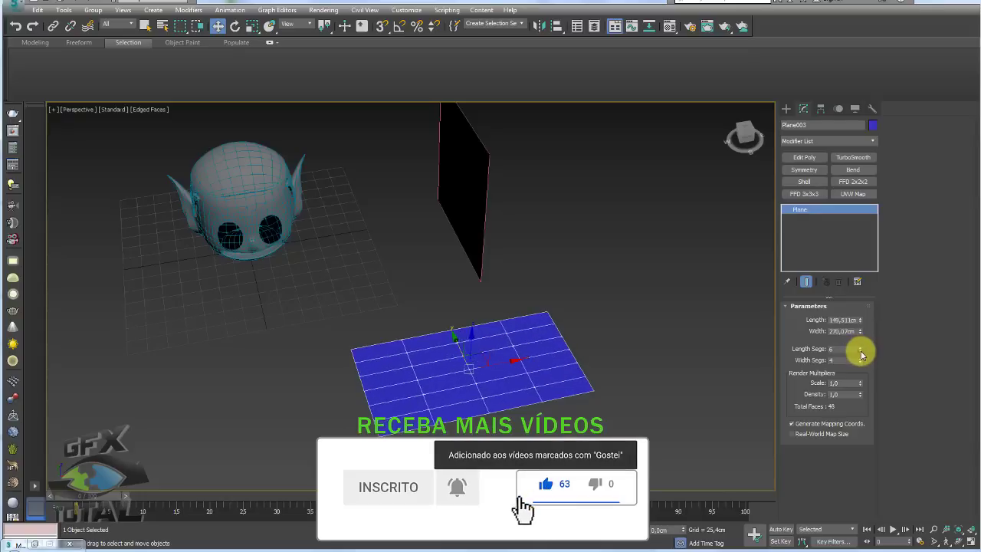
left_click(860, 351)
left_click(859, 351)
left_click(859, 351)
middle_click_drag(519, 339, 535, 301)
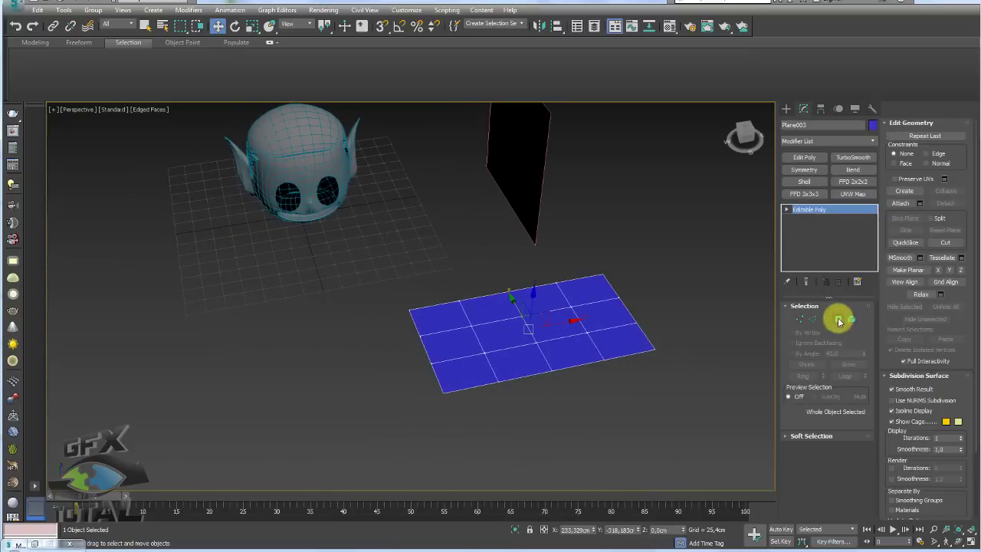
left_click(838, 318)
left_click_drag(577, 315, 455, 339)
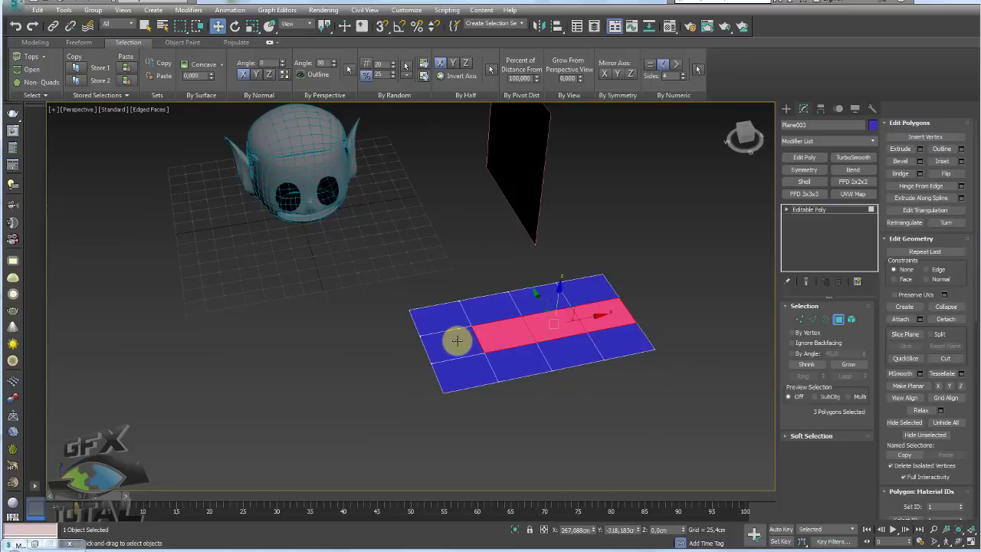
middle_click_drag(455, 339, 513, 345, "alt")
left_click(588, 331, "alt")
scroll(586, 331, "up", 3)
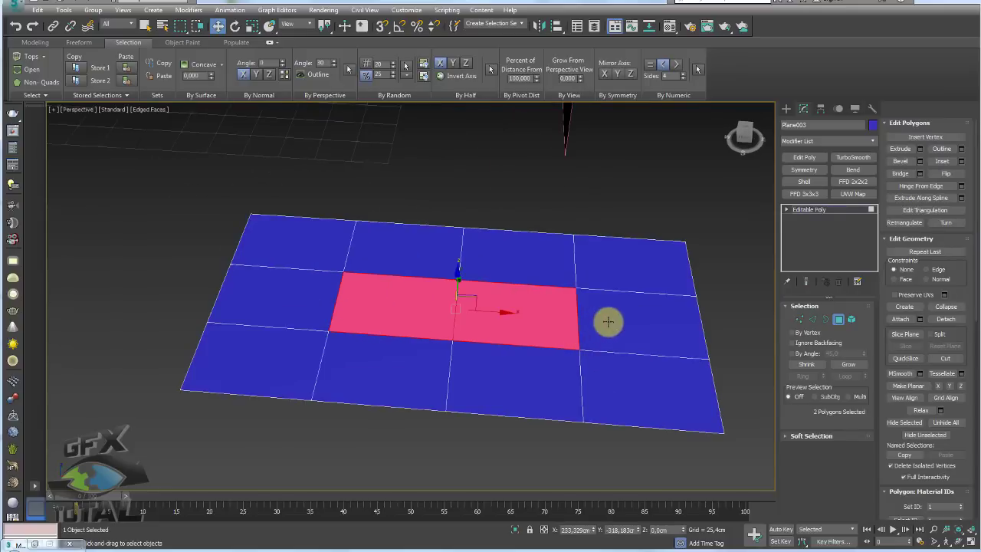
scroll(606, 321, "up", 2)
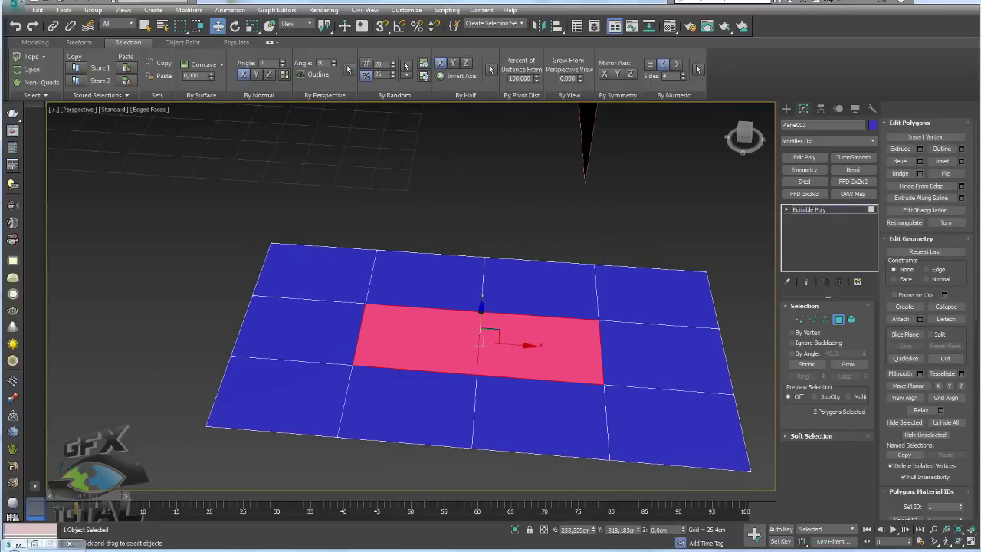
left_click(926, 186)
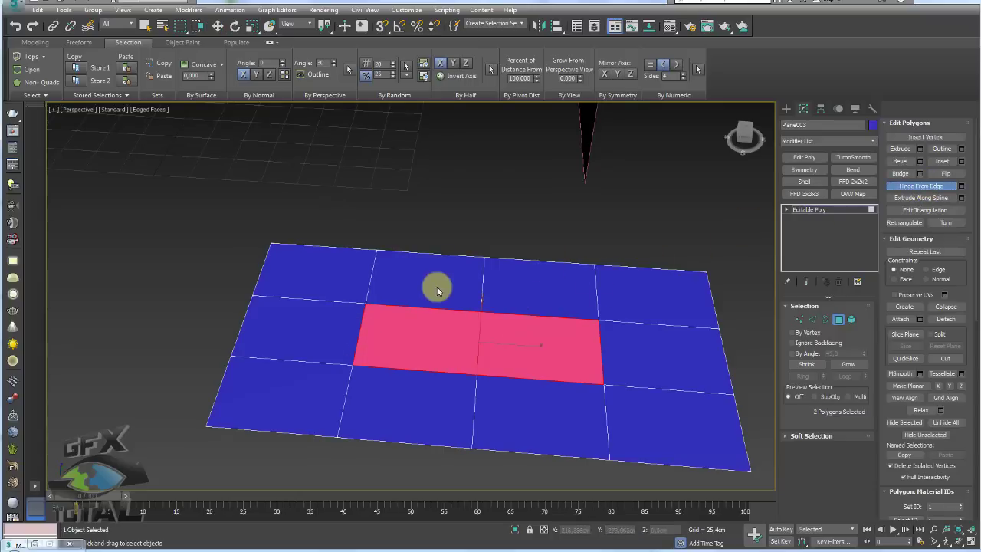
scroll(437, 288, "up", 2)
mouse_move(361, 325)
left_mouse_down()
mouse_move(332, 328)
mouse_move(344, 320)
mouse_move(459, 323)
mouse_move(621, 296)
mouse_move(604, 366)
mouse_move(594, 301)
mouse_move(591, 366)
mouse_move(584, 286)
left_mouse_up()
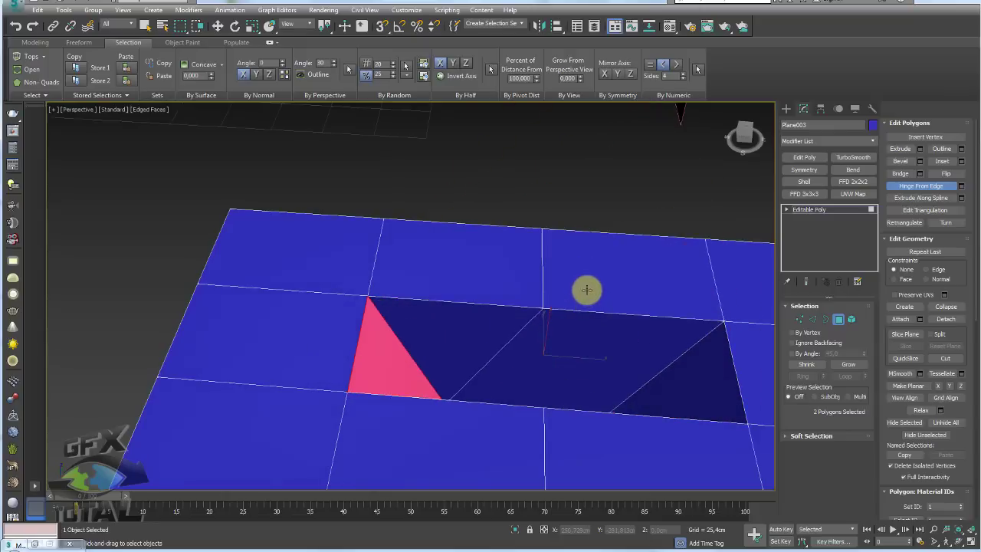
mouse_move(583, 287)
middle_mouse_down("alt")
mouse_move(512, 300)
mouse_move(490, 272)
mouse_move(469, 359)
middle_mouse_up("alt")
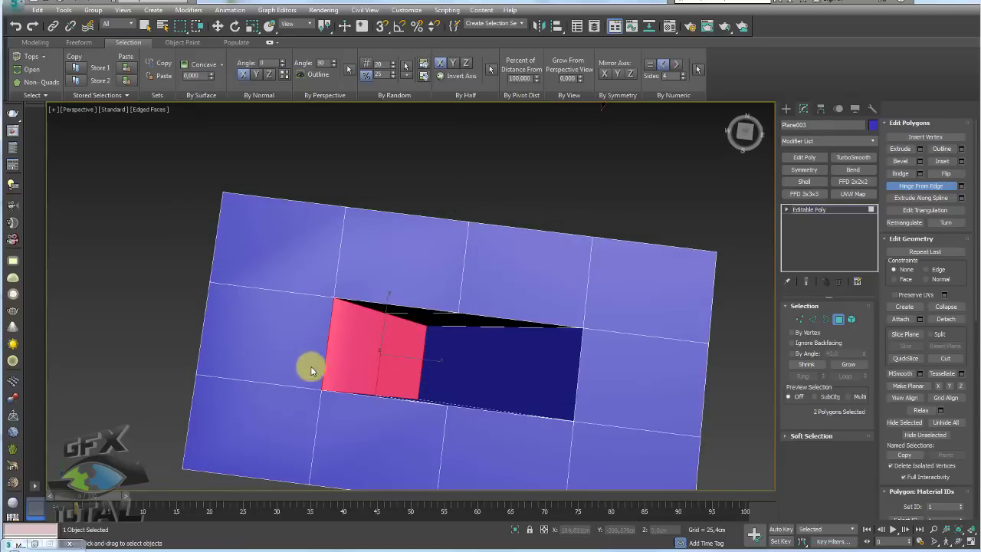
mouse_move(334, 335)
middle_mouse_down("alt")
mouse_move(344, 307)
mouse_move(395, 283)
middle_mouse_up("alt")
key("w")
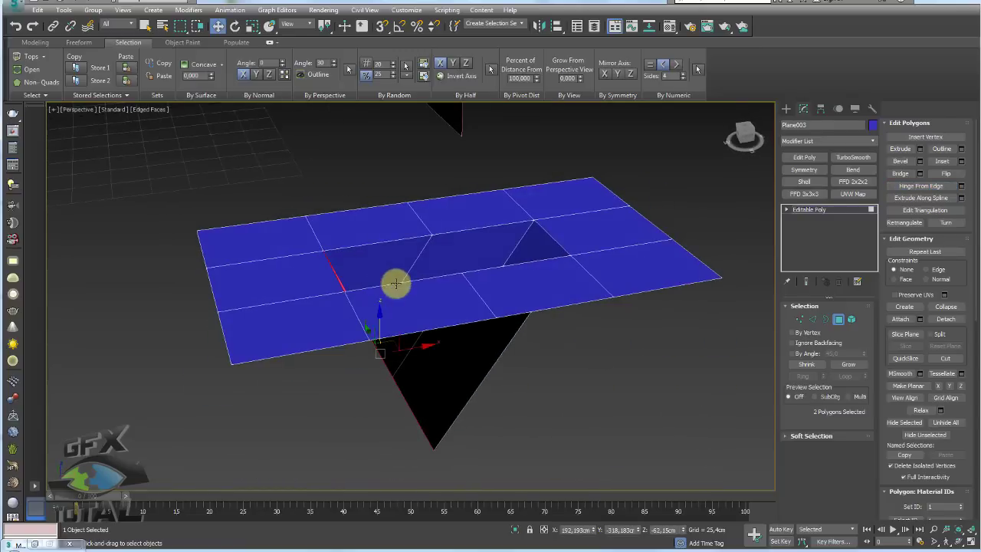
left_click_drag(402, 323, 344, 241)
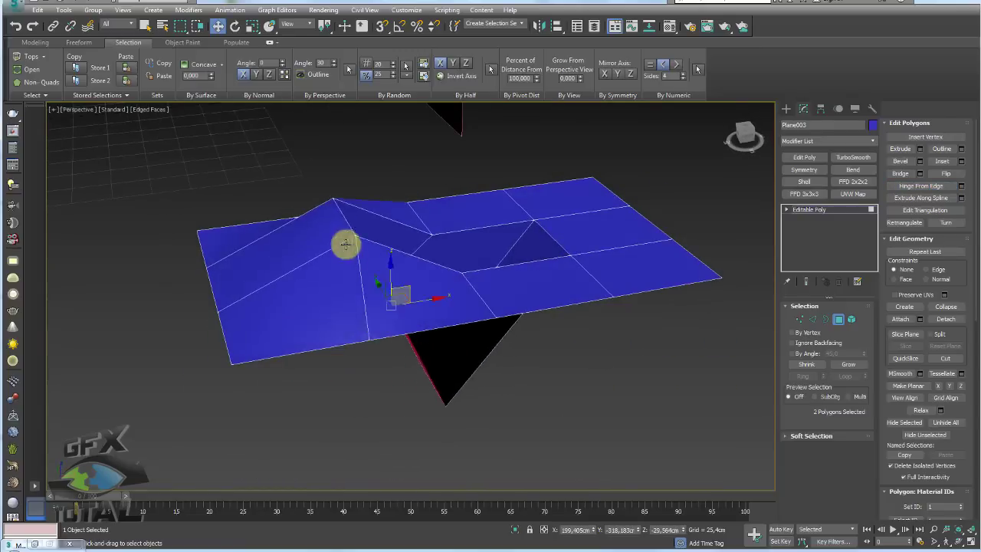
key("ctrl+z")
key("ctrl+z")
key("ctrl+z")
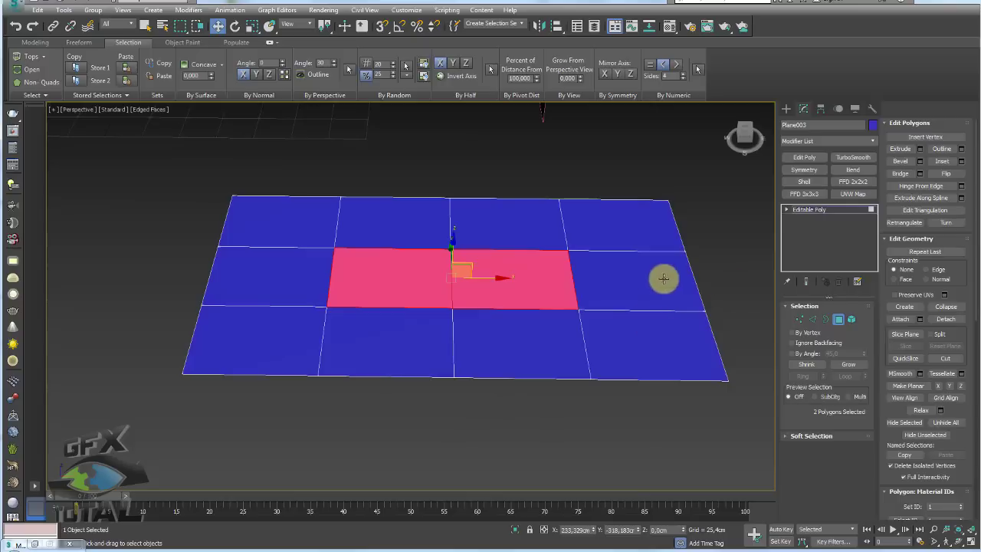
Step: Hinge a single plane polygon manually around its left edge, then swing it flat
middle_click_drag(661, 278, 546, 323, "alt")
left_click(549, 350)
middle_click_drag(593, 298, 766, 260, "alt")
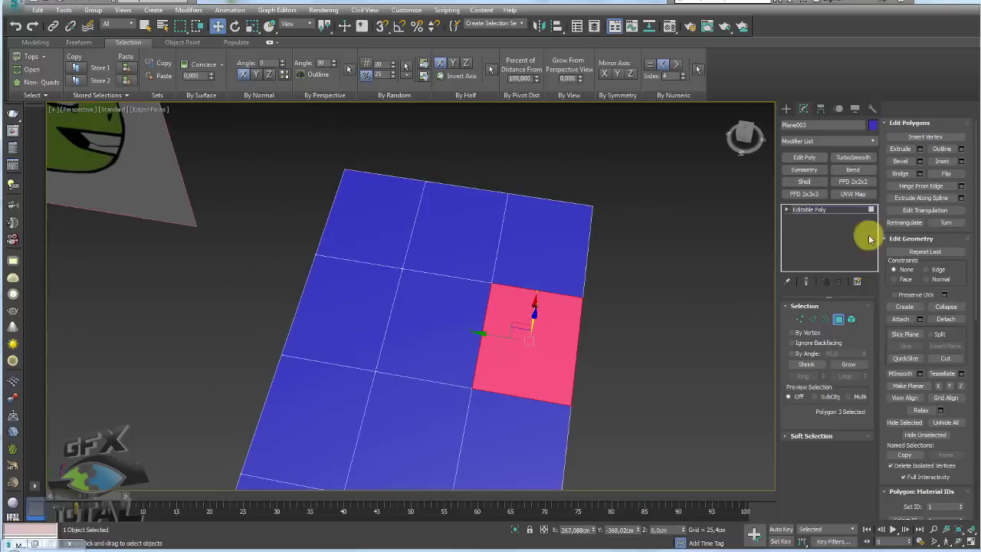
left_click(916, 185)
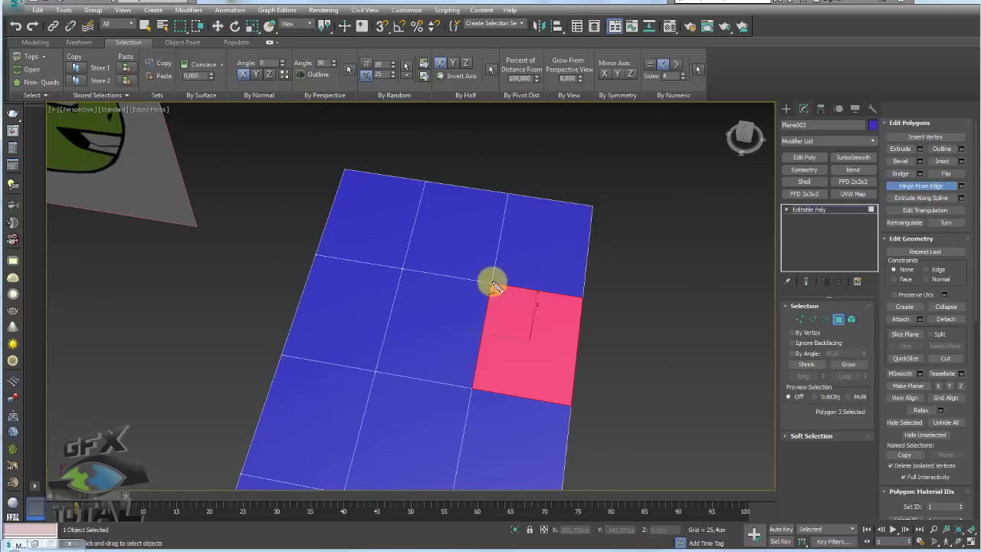
left_click_drag(495, 285, 487, 366)
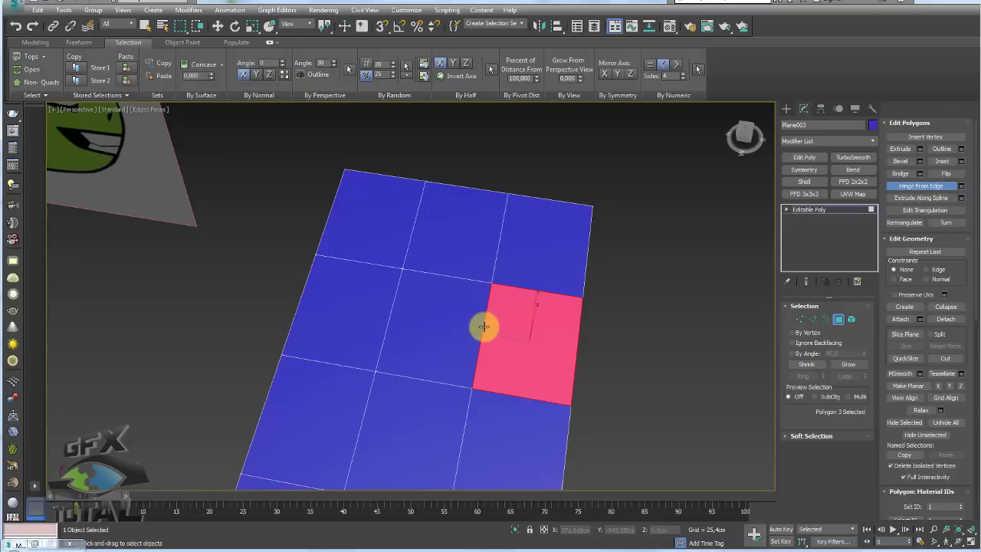
left_click_drag(427, 319, 565, 345)
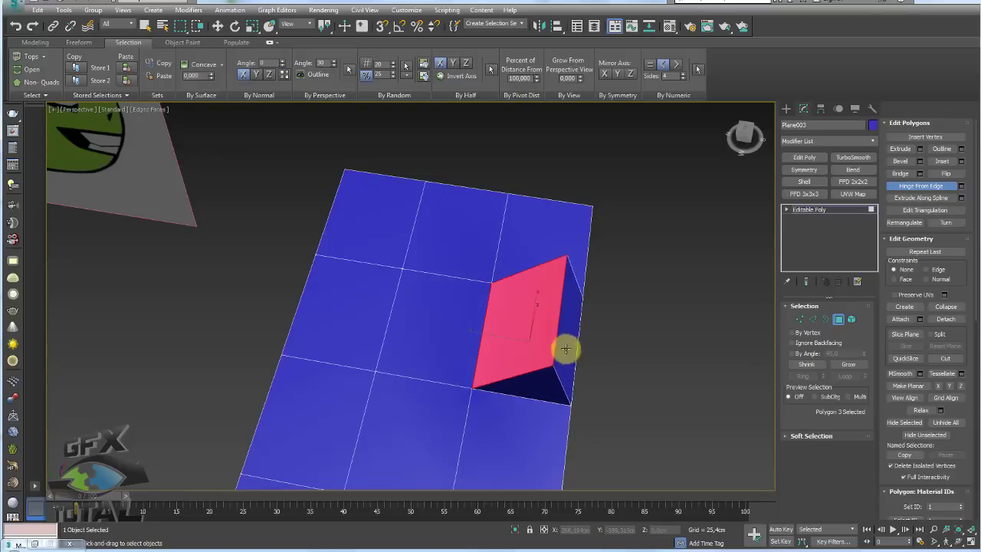
mouse_move(377, 341)
left_mouse_down()
mouse_move(555, 293)
mouse_move(548, 303)
mouse_move(569, 383)
mouse_move(600, 322)
mouse_move(751, 373)
mouse_move(800, 406)
mouse_move(675, 367)
left_mouse_up()
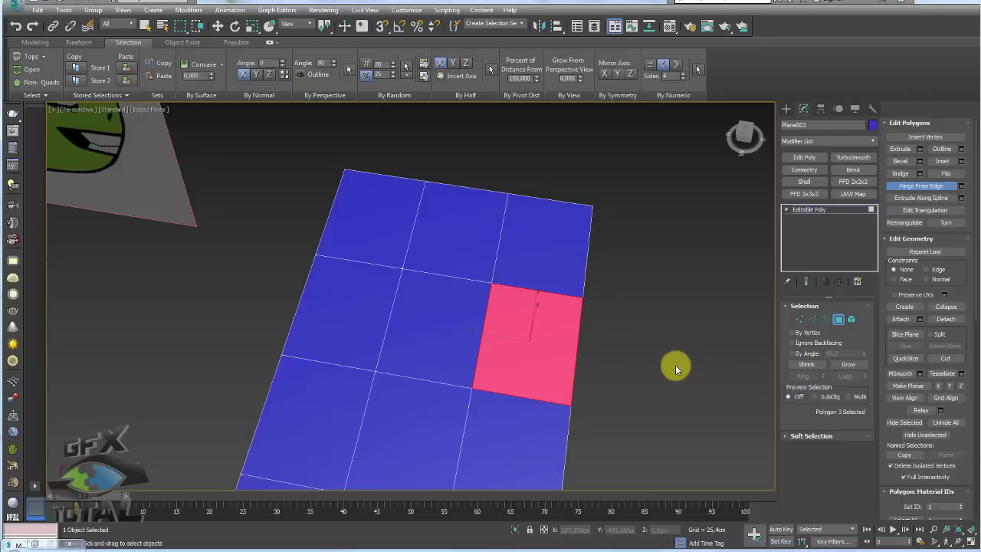
mouse_move(674, 367)
middle_mouse_down("alt")
mouse_move(696, 294)
mouse_move(609, 292)
middle_mouse_up("alt")
scroll(609, 293, "down", 3)
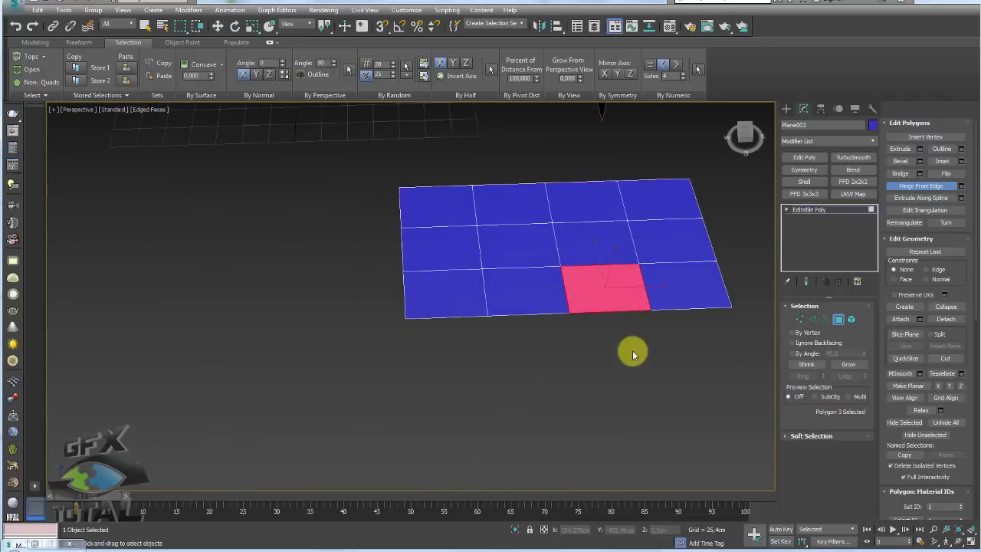
Step: Select all 12 polygons and test Hinge From Edge settings using a picked hinge edge
left_click_drag(644, 341, 442, 223)
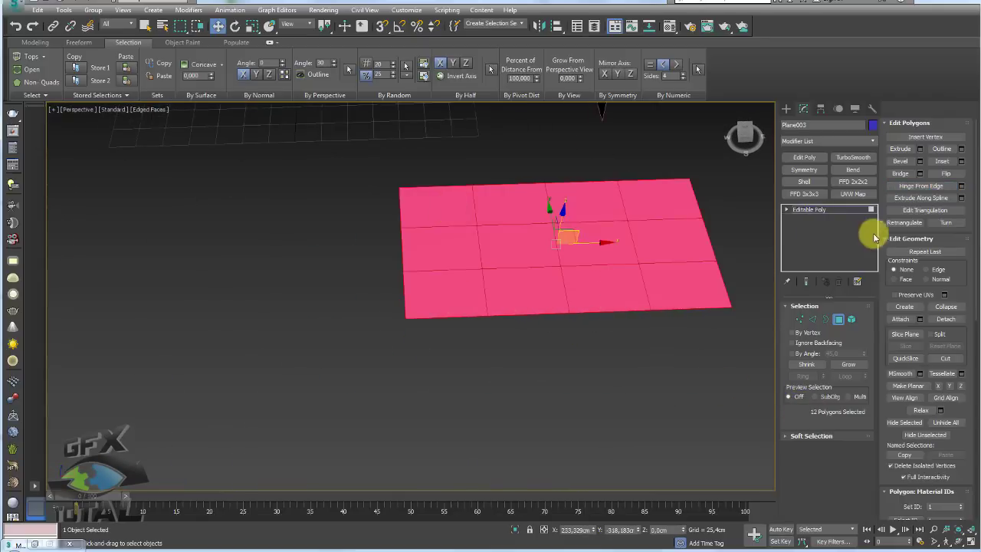
left_click(961, 185)
mouse_move(644, 234)
middle_mouse_down("alt")
mouse_move(606, 306)
mouse_move(430, 328)
middle_mouse_up("alt")
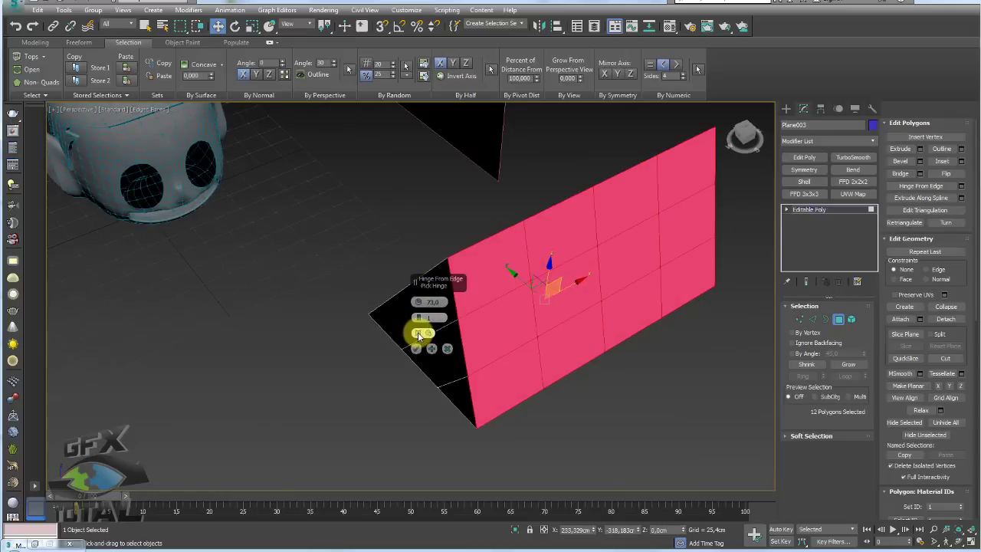
left_click(418, 331)
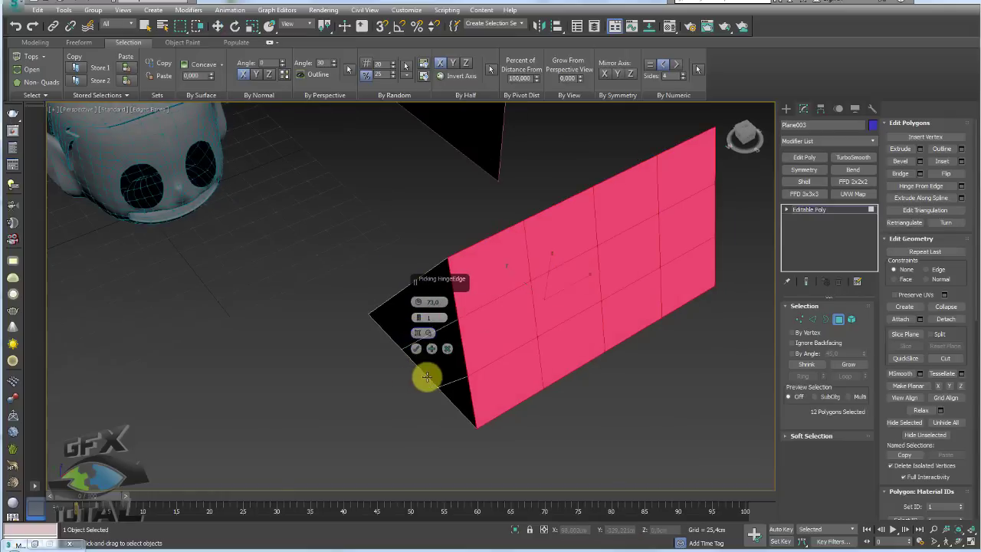
left_click(428, 375)
mouse_move(428, 376)
middle_mouse_down("alt")
mouse_move(619, 347)
mouse_move(682, 322)
mouse_move(619, 358)
mouse_move(664, 367)
mouse_move(338, 314)
middle_mouse_up("alt")
left_click(431, 349)
middle_click_drag(597, 379, 633, 396, "alt")
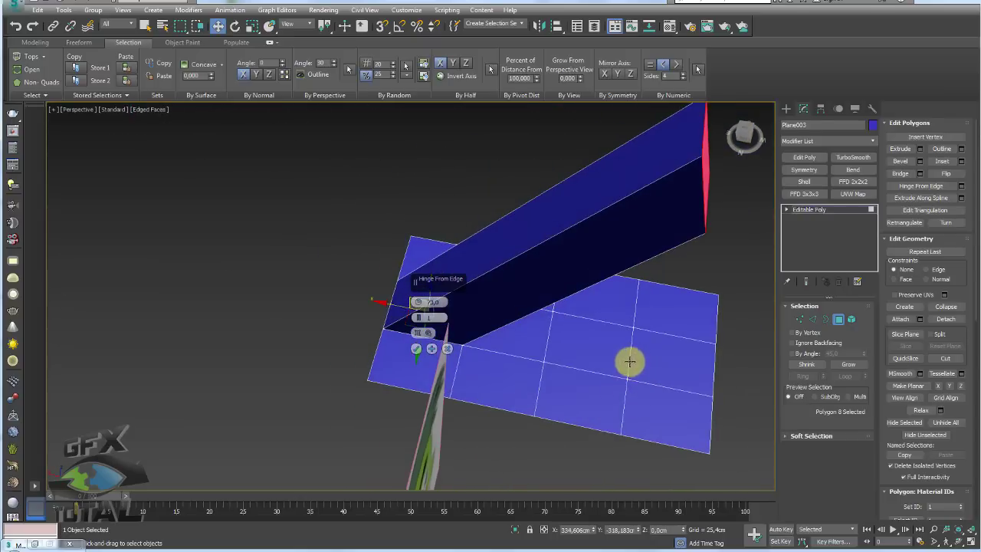
mouse_move(629, 362)
middle_mouse_down("alt")
mouse_move(652, 388)
mouse_move(608, 370)
mouse_move(618, 377)
middle_mouse_up("alt")
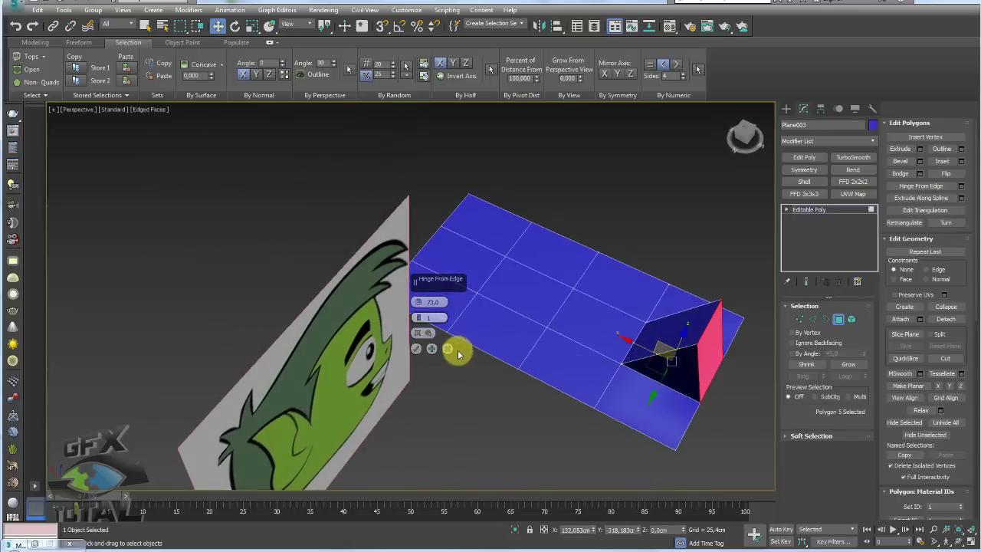
Step: Cancel the hinge, select the head, then clone it and delete the clone
left_click(843, 208)
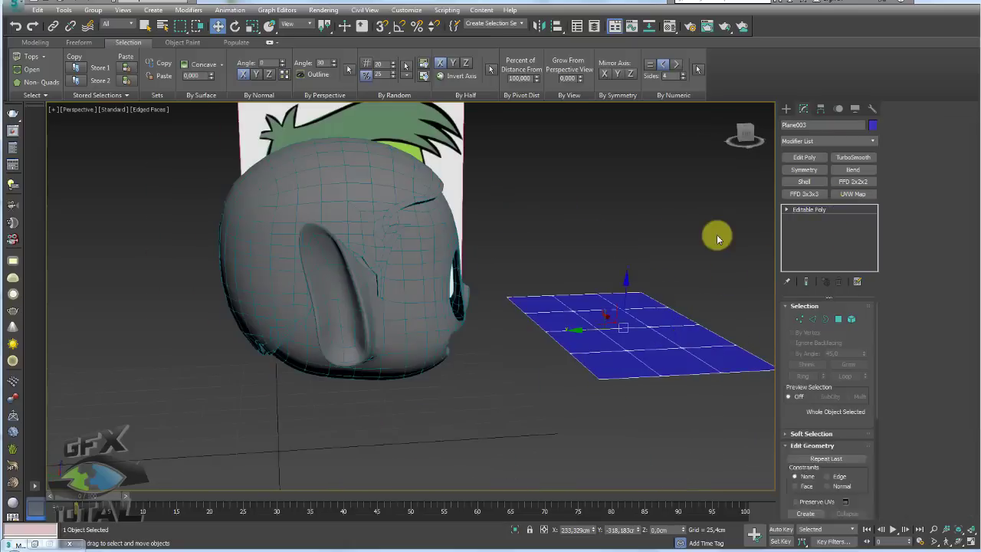
left_click(725, 276)
mouse_move(738, 324)
middle_mouse_down("alt")
mouse_move(644, 335)
mouse_move(120, 169)
mouse_move(605, 277)
mouse_move(596, 317)
mouse_move(525, 210)
mouse_move(559, 277)
middle_mouse_up("alt")
left_click(120, 168)
scroll(605, 277, "up", 3)
scroll(596, 317, "down", 5)
left_click_drag(332, 301, 651, 268, "shift")
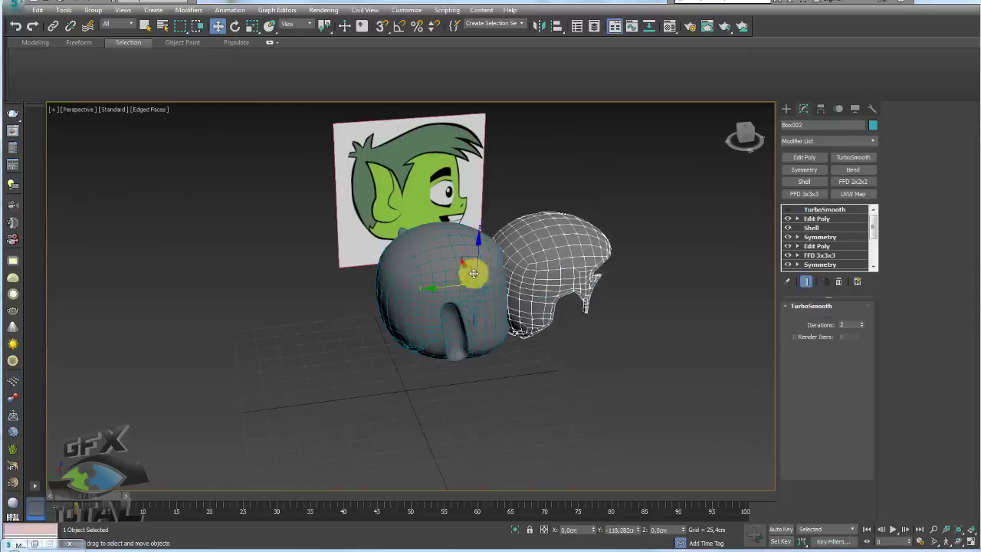
left_click(485, 320)
right_click(733, 242)
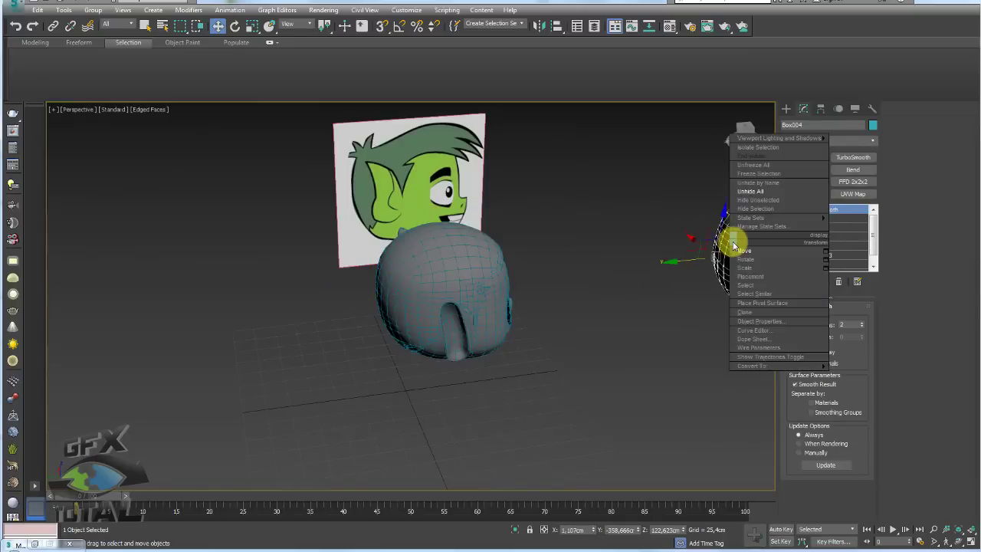
left_click(728, 208)
Step: Reselect the head and enter Polygon mode on its Edit Poly modifier
left_click(435, 270)
mouse_move(435, 270)
middle_mouse_down("alt")
mouse_move(510, 288)
mouse_move(429, 284)
middle_mouse_up("alt")
scroll(511, 289, "up", 2)
scroll(427, 277, "up", 2)
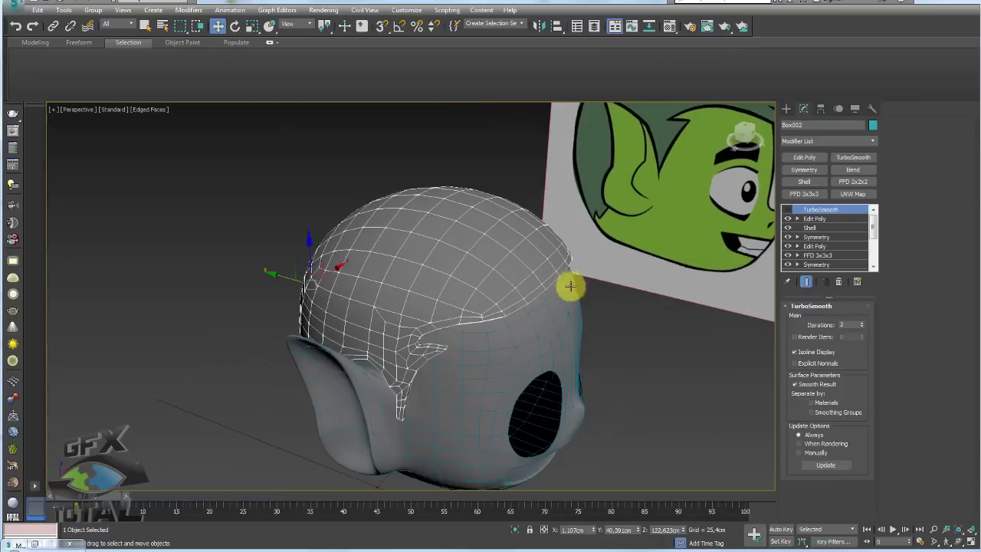
middle_click_drag(570, 286, 820, 219, "alt")
left_click(813, 219)
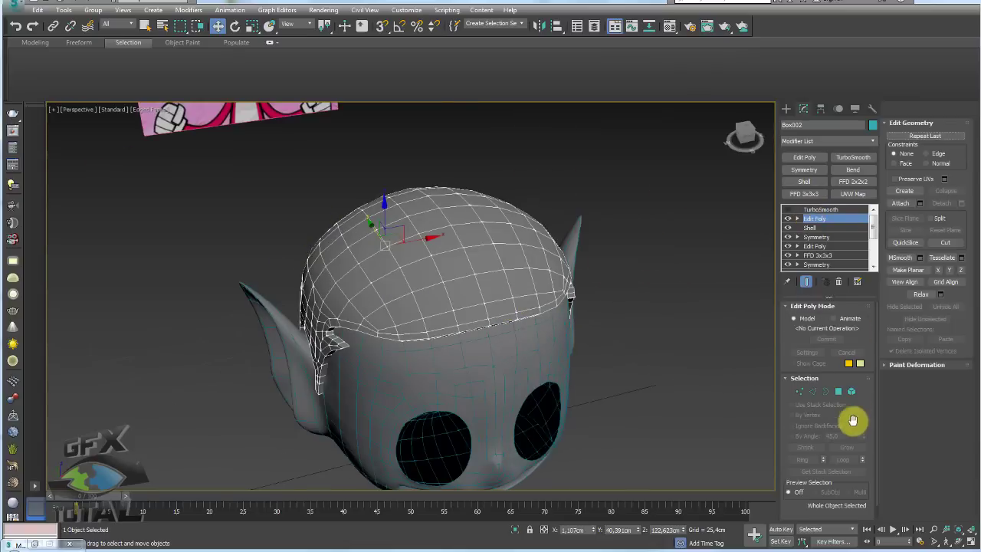
left_click(839, 392)
mouse_move(447, 245)
middle_mouse_down("alt")
mouse_move(456, 260)
mouse_move(437, 273)
middle_mouse_up("alt")
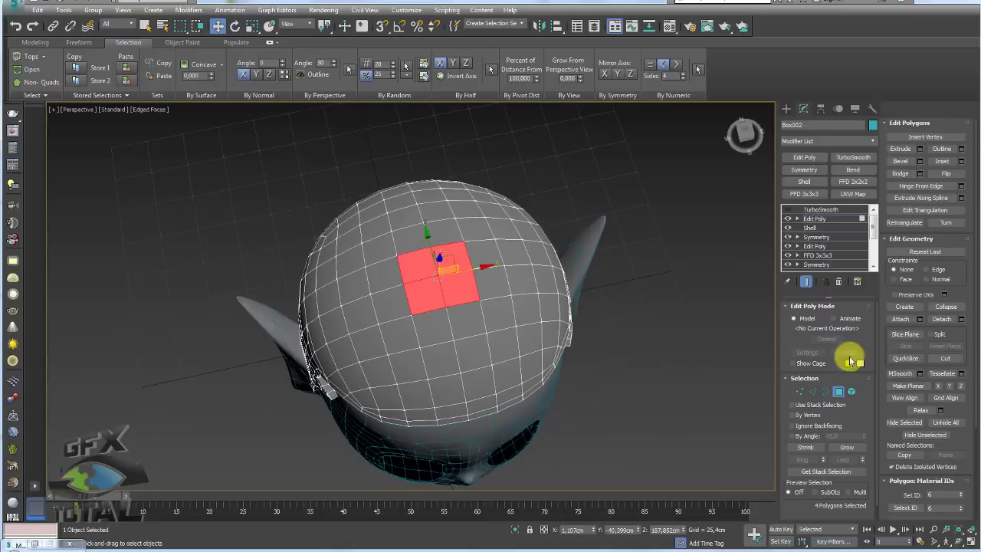
Step: Grow the red polygon selection across the top of the head and further down
left_click(847, 449)
left_click(846, 448)
left_click(847, 448)
left_click(846, 448)
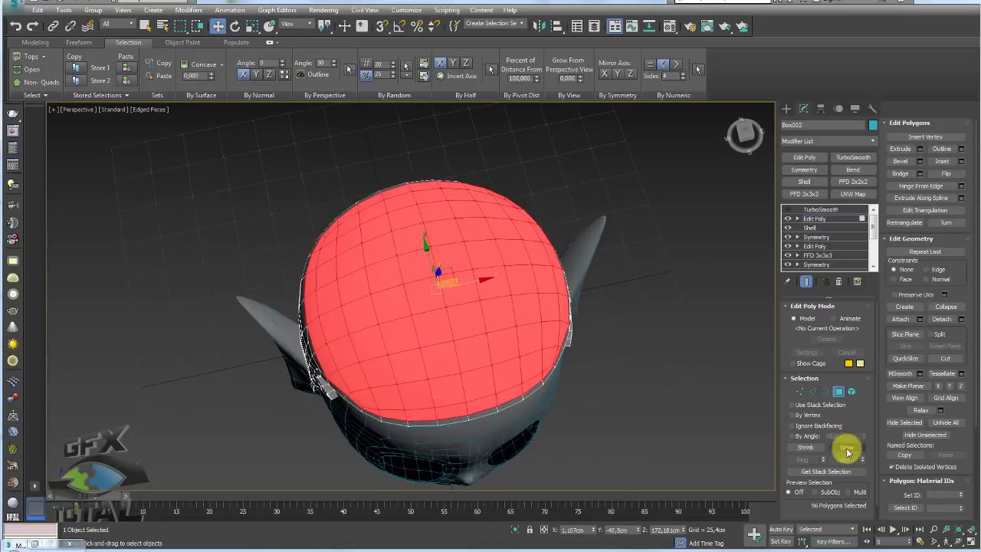
mouse_move(621, 350)
middle_mouse_down("alt")
mouse_move(686, 302)
mouse_move(644, 308)
mouse_move(657, 296)
mouse_move(664, 301)
mouse_move(635, 307)
mouse_move(651, 311)
mouse_move(613, 330)
middle_mouse_up("alt")
scroll(519, 339, "up", 3)
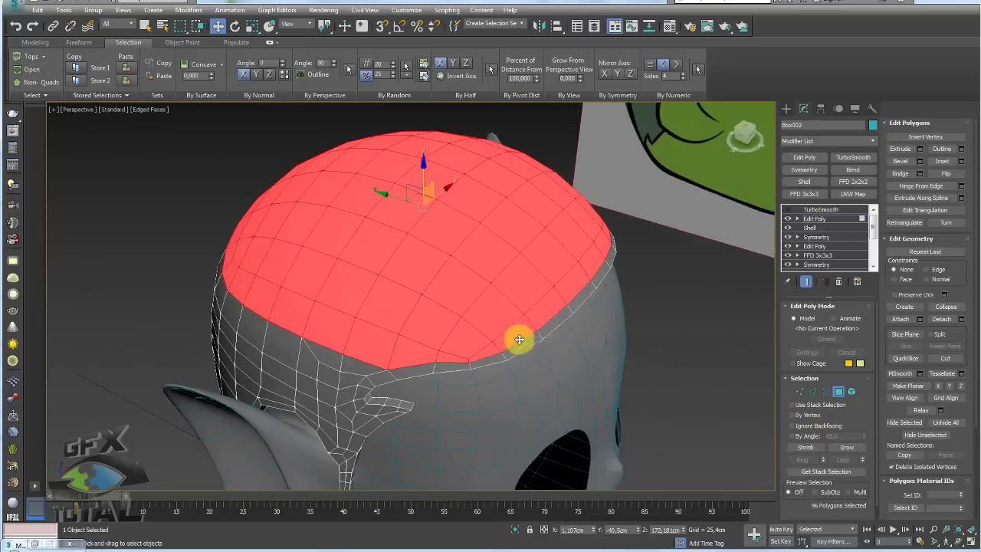
left_click(846, 448)
mouse_move(591, 377)
middle_mouse_down("alt")
mouse_move(636, 380)
mouse_move(549, 431)
middle_mouse_up("alt")
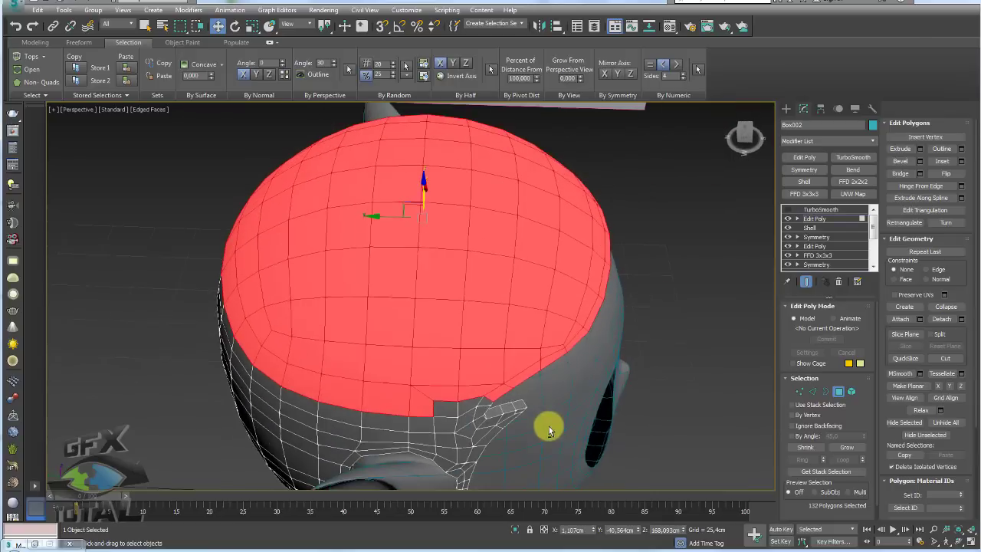
Step: Deselect the polygons along the selection's lower edge
left_click_drag(438, 397, 437, 394, "alt")
left_click_drag(467, 455, 283, 385, "alt")
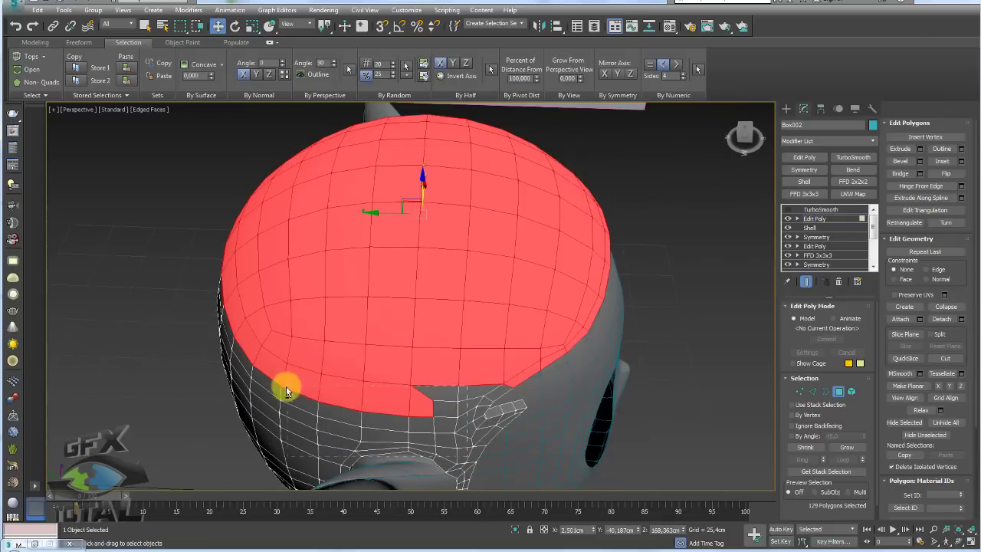
mouse_move(278, 394)
middle_mouse_down("alt")
mouse_move(359, 391)
mouse_move(549, 448)
middle_mouse_up("alt")
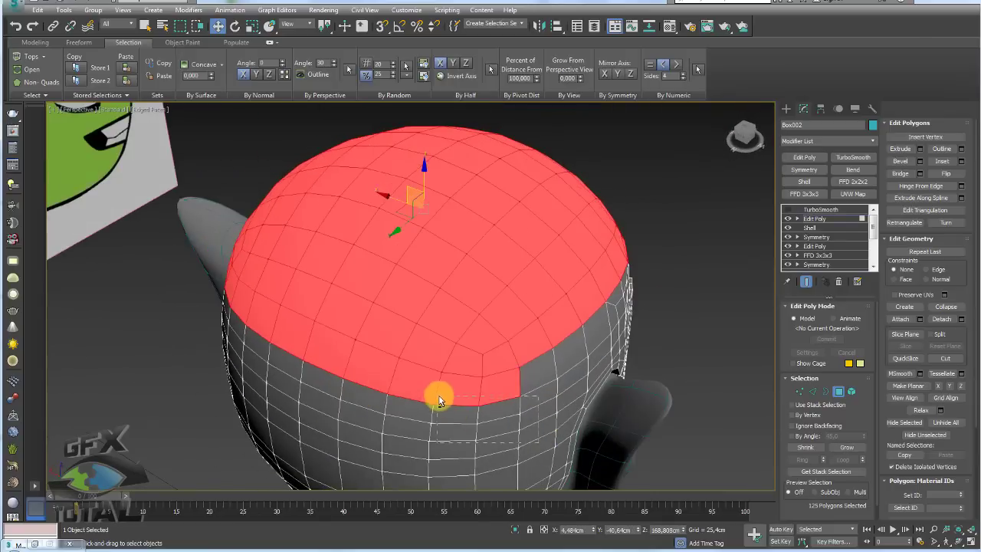
left_click_drag(439, 400, 436, 403, "alt")
mouse_move(436, 403)
middle_mouse_down("alt")
mouse_move(479, 414)
mouse_move(579, 377)
middle_mouse_up("alt")
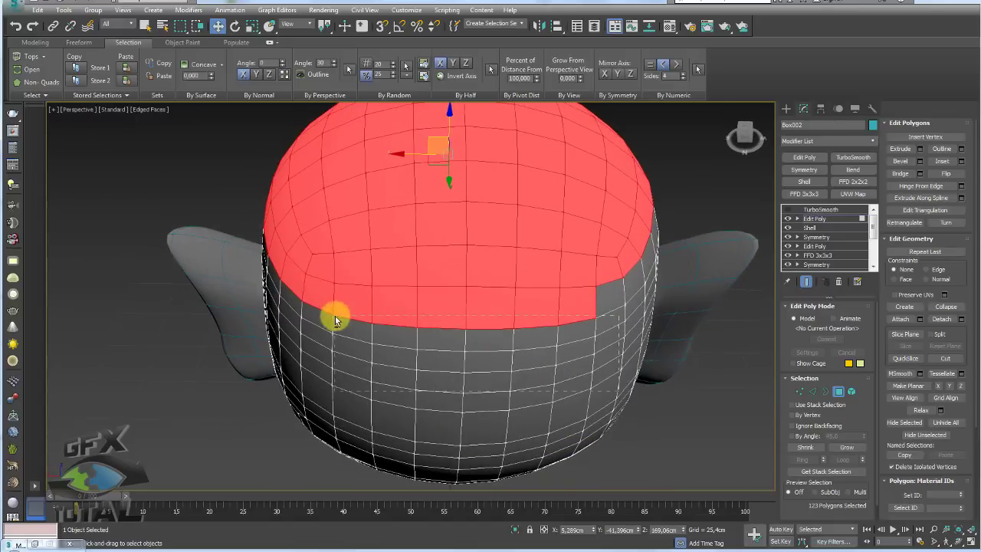
left_click_drag(335, 315, 337, 321, "alt")
middle_click_drag(337, 321, 591, 380, "alt")
Step: Deselect the remaining lower-right and lower-edge polygons, checking from the front and left ear
left_click_drag(519, 330, 518, 332, "alt")
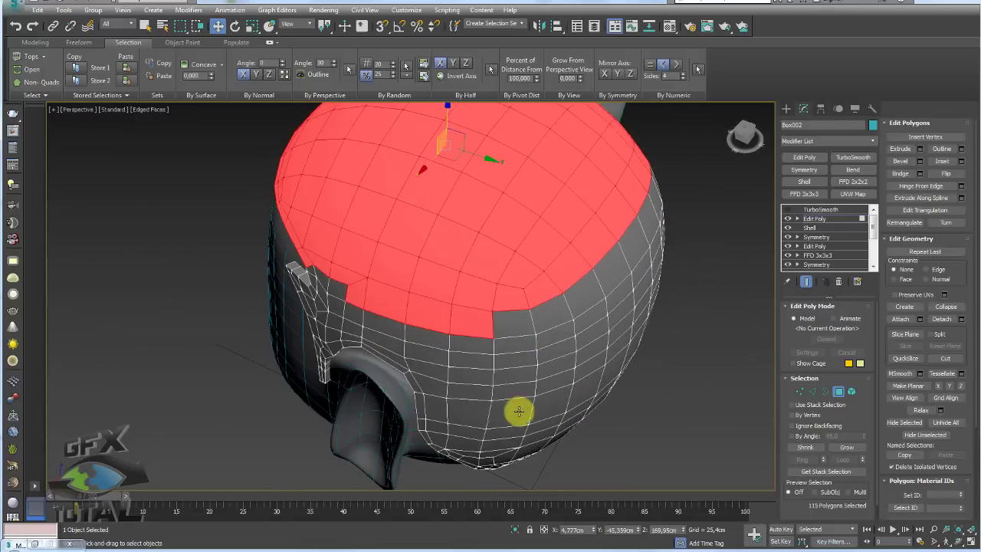
left_click_drag(517, 416, 414, 378, "alt")
left_click_drag(377, 334, 380, 336, "alt")
middle_click_drag(379, 336, 467, 376, "alt")
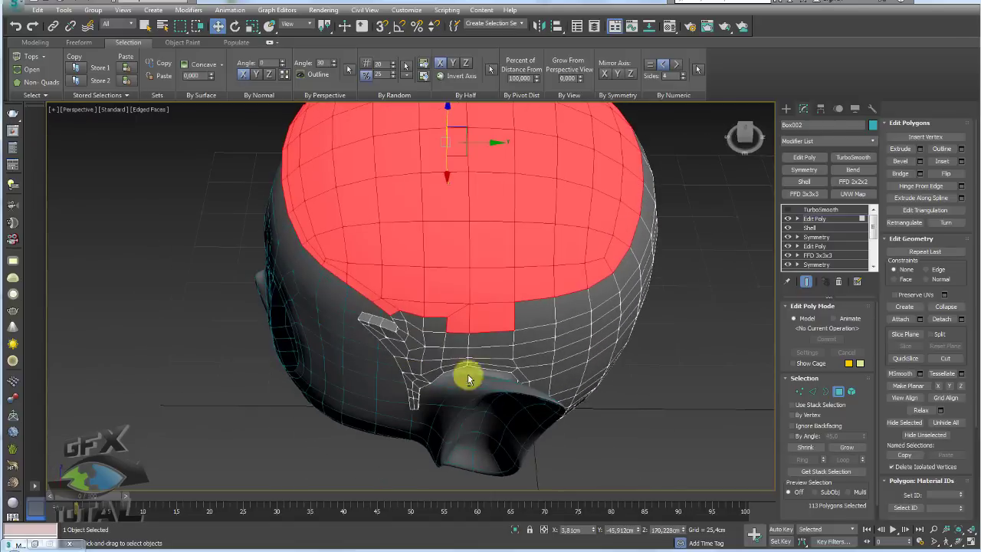
left_click_drag(388, 315, 450, 361, "alt")
mouse_move(427, 395)
middle_mouse_down("alt")
mouse_move(495, 372)
mouse_move(514, 400)
mouse_move(574, 298)
mouse_move(591, 387)
mouse_move(583, 376)
middle_mouse_up("alt")
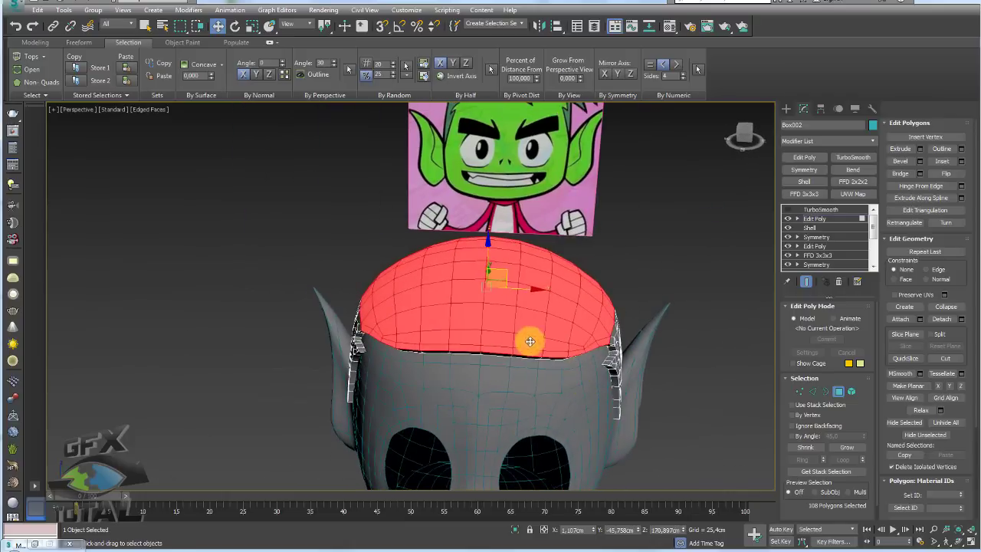
mouse_move(528, 342)
middle_mouse_down("alt")
mouse_move(552, 335)
mouse_move(582, 388)
mouse_move(565, 386)
mouse_move(554, 361)
mouse_move(570, 355)
mouse_move(547, 350)
mouse_move(554, 344)
mouse_move(558, 354)
mouse_move(533, 355)
middle_mouse_up("alt")
scroll(554, 338, "up", 2)
middle_click_drag(634, 339, 275, 366, "alt")
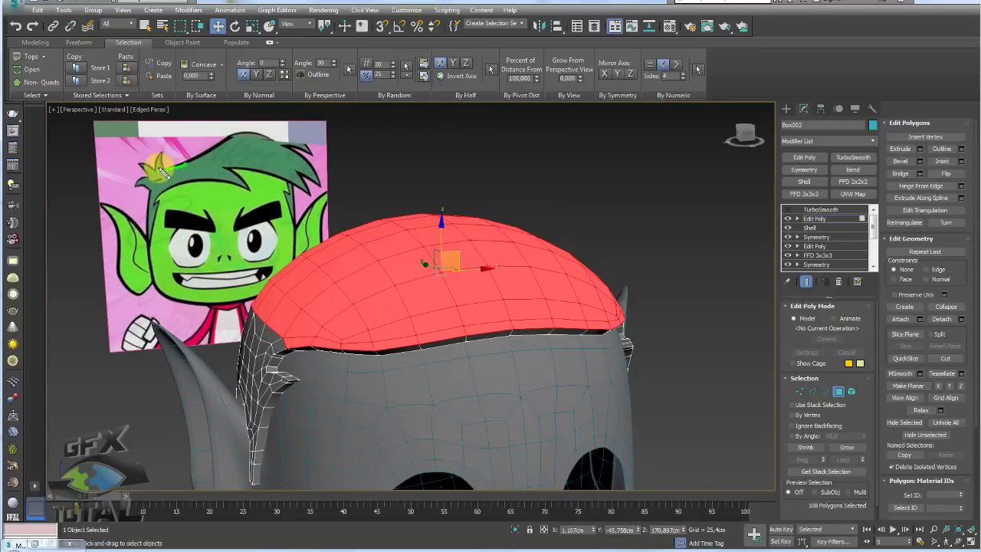
Step: Cancel a stray Cut, then deselect the left column and right-edge polygons of the cap
left_click(265, 282)
right_click(325, 342)
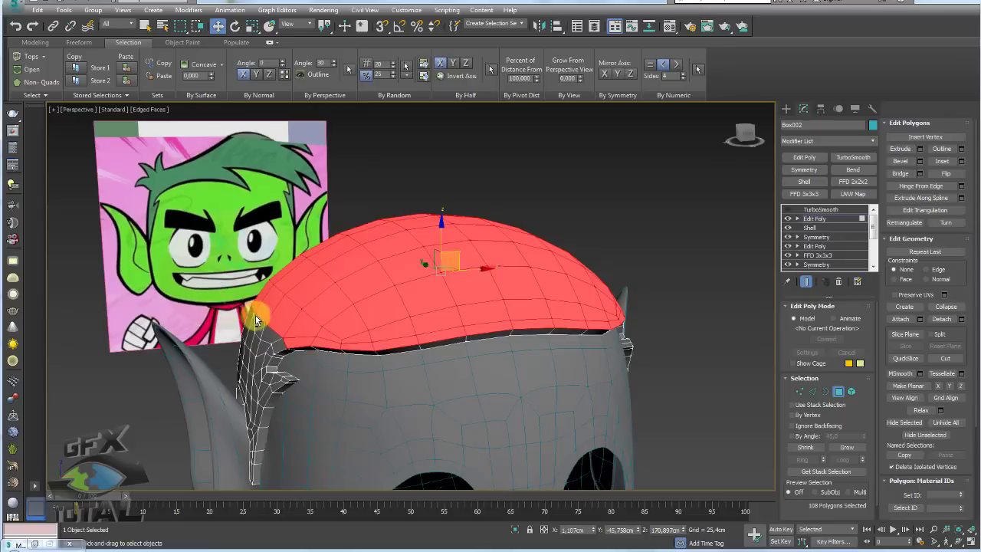
left_click(275, 341, "alt")
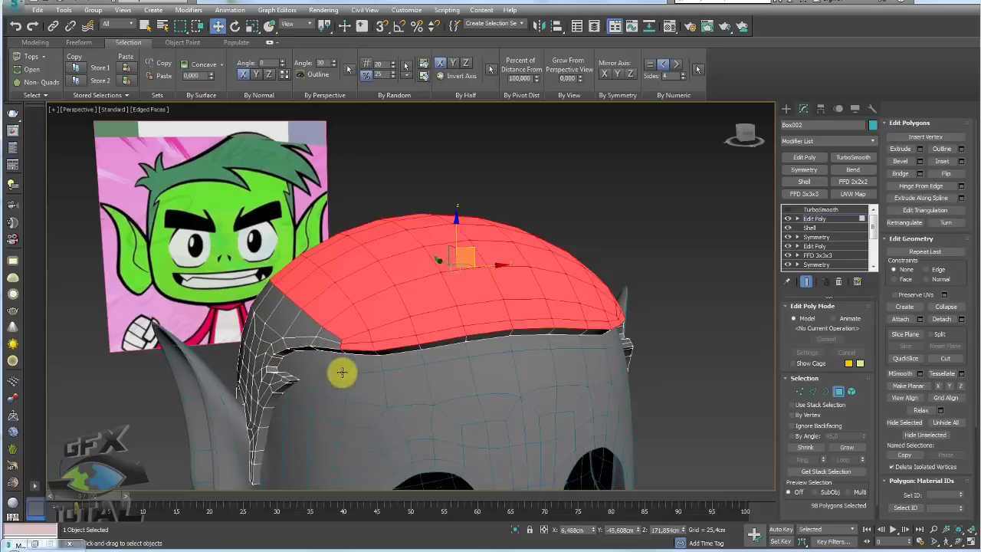
middle_click_drag(341, 372, 639, 358, "alt")
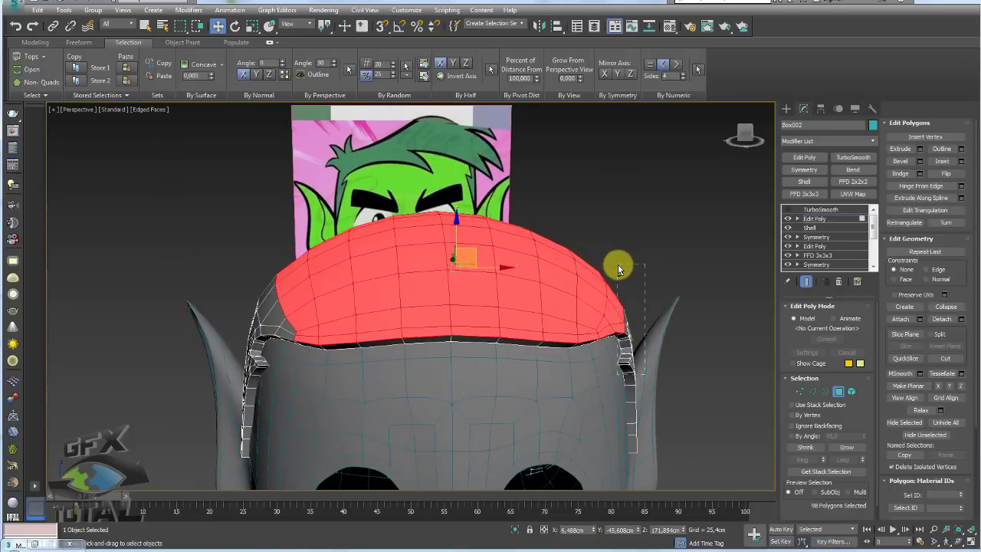
left_click(580, 327, "alt")
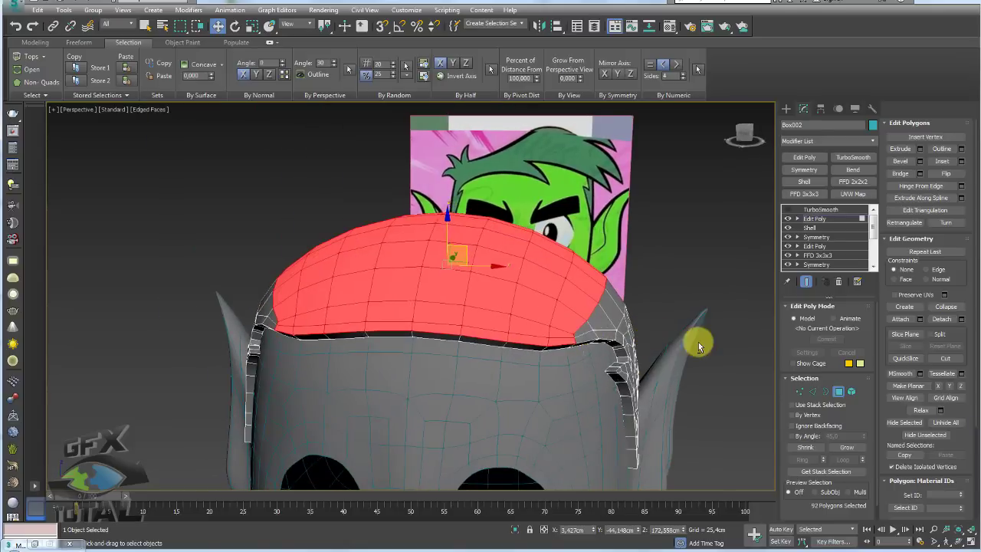
mouse_move(697, 341)
middle_mouse_down("alt")
mouse_move(652, 378)
mouse_move(642, 426)
middle_mouse_up("alt")
left_click(607, 361, "alt")
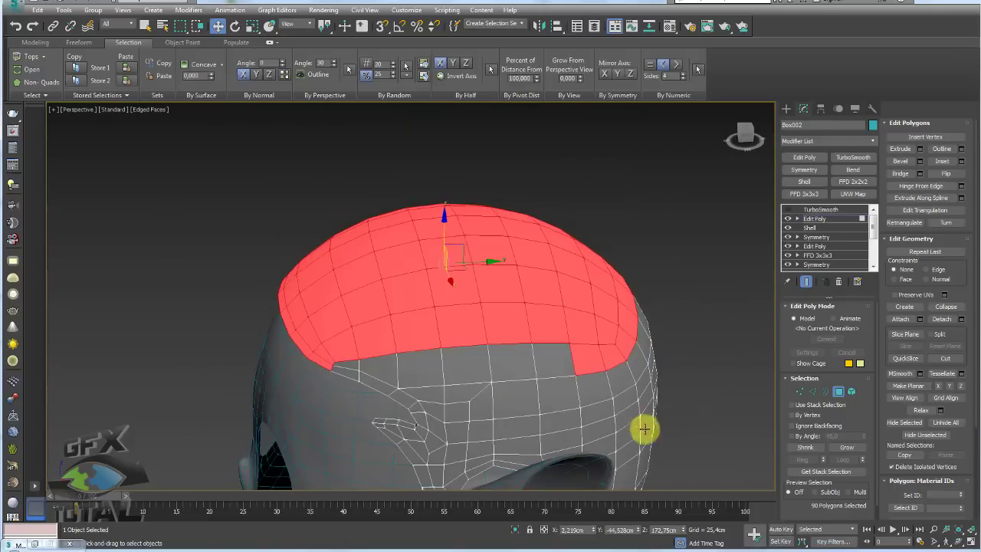
left_click(578, 361, "alt")
mouse_move(578, 360)
middle_mouse_down("alt")
mouse_move(609, 394)
mouse_move(563, 409)
mouse_move(532, 376)
mouse_move(576, 397)
middle_mouse_up("alt")
Step: Deselect the bottom row to leave 80 polygons, then inspect the selection from all sides
left_click_drag(582, 397, 405, 324, "alt")
mouse_move(405, 324)
middle_mouse_down("alt")
mouse_move(489, 346)
mouse_move(568, 327)
mouse_move(565, 313)
mouse_move(563, 345)
mouse_move(613, 301)
mouse_move(644, 312)
middle_mouse_up("alt")
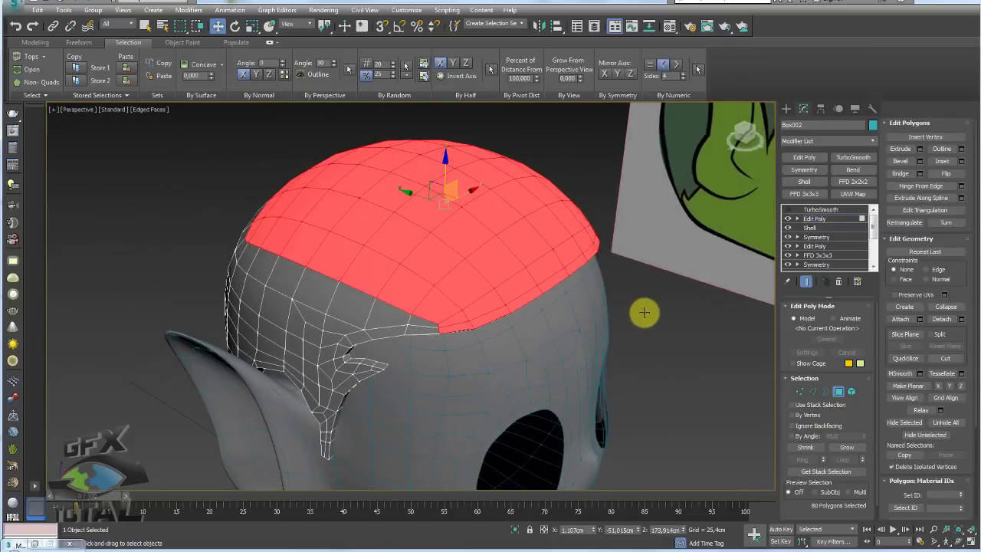
scroll(427, 332, "up", 3)
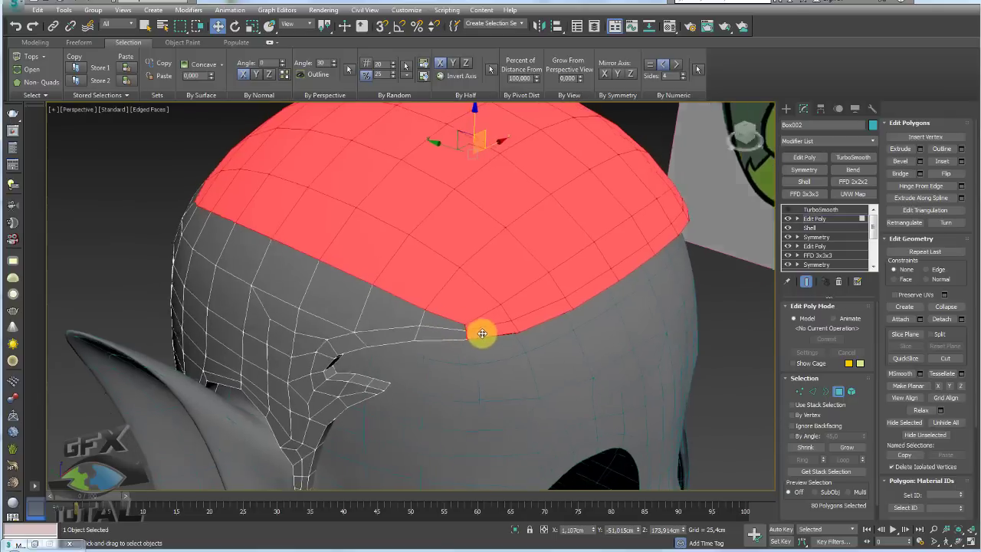
scroll(480, 333, "up", 1)
middle_click_drag(455, 335, 556, 272, "alt")
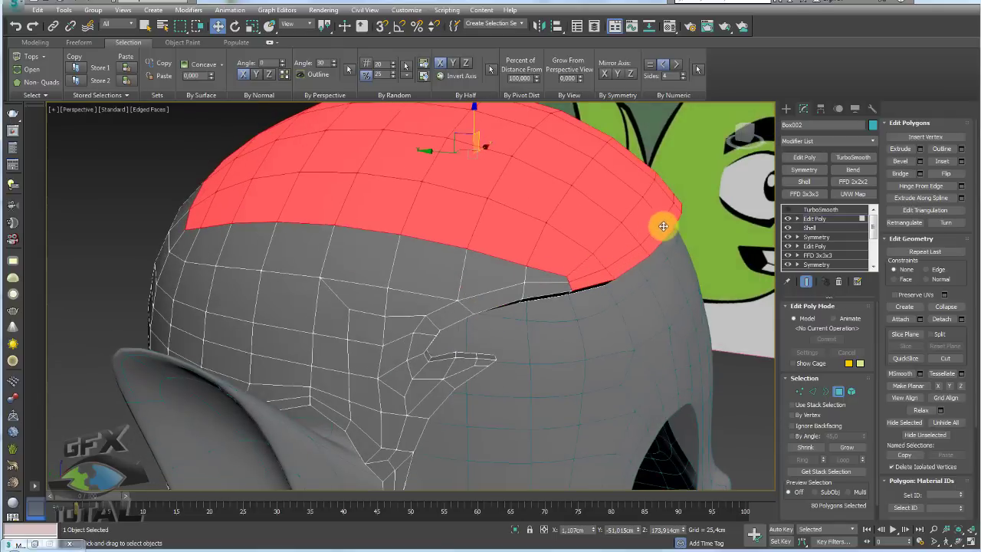
mouse_move(661, 222)
middle_mouse_down("alt")
mouse_move(563, 309)
mouse_move(587, 322)
mouse_move(518, 334)
mouse_move(560, 317)
mouse_move(603, 325)
mouse_move(577, 347)
mouse_move(505, 360)
mouse_move(530, 283)
mouse_move(534, 317)
mouse_move(515, 297)
middle_mouse_up("alt")
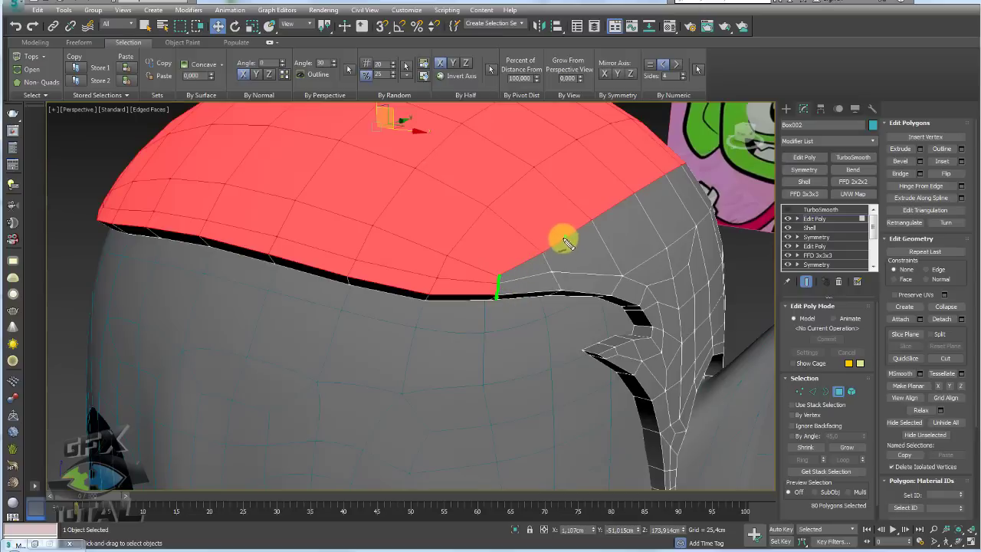
mouse_move(565, 242)
left_mouse_down()
mouse_move(377, 335)
mouse_move(412, 330)
left_mouse_up()
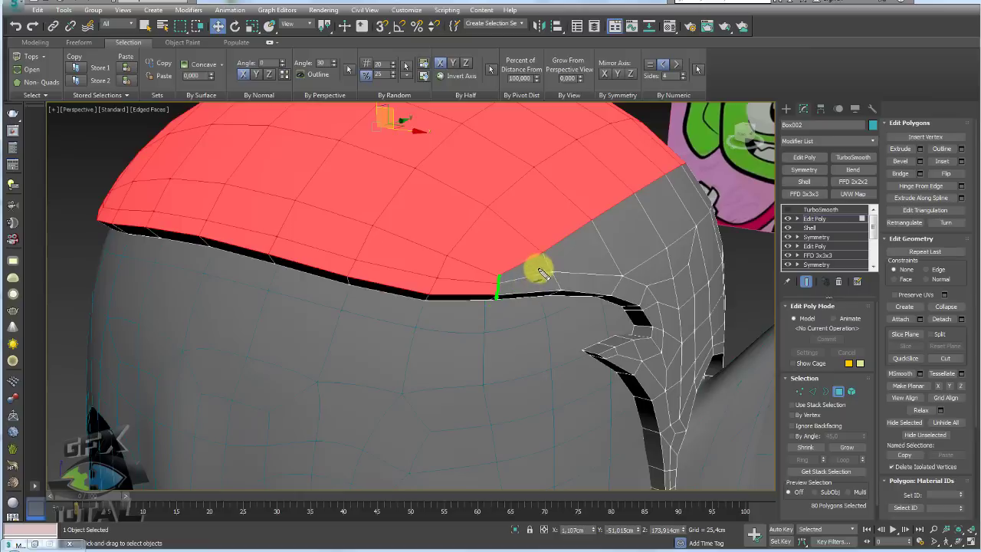
left_click_drag(547, 258, 357, 331)
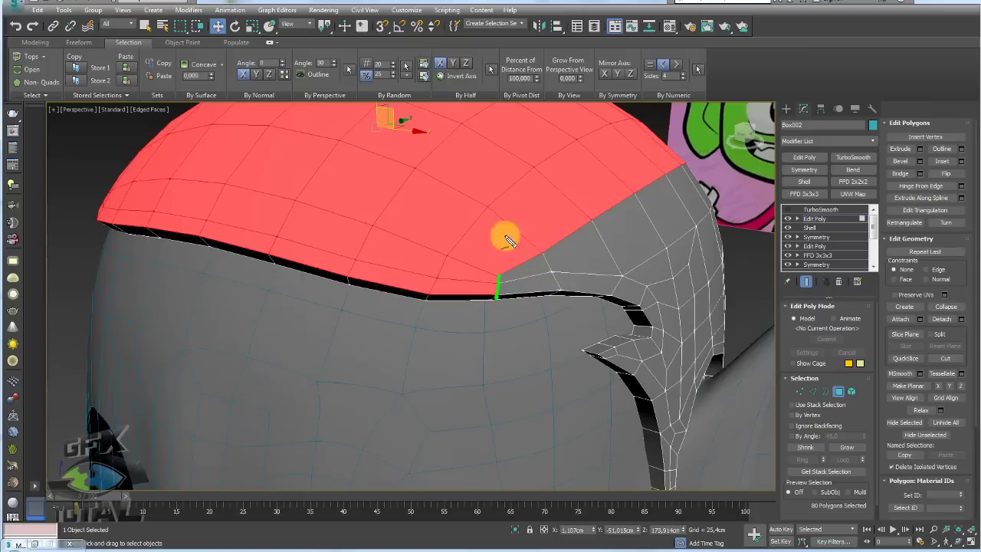
scroll(510, 299, "down", 5)
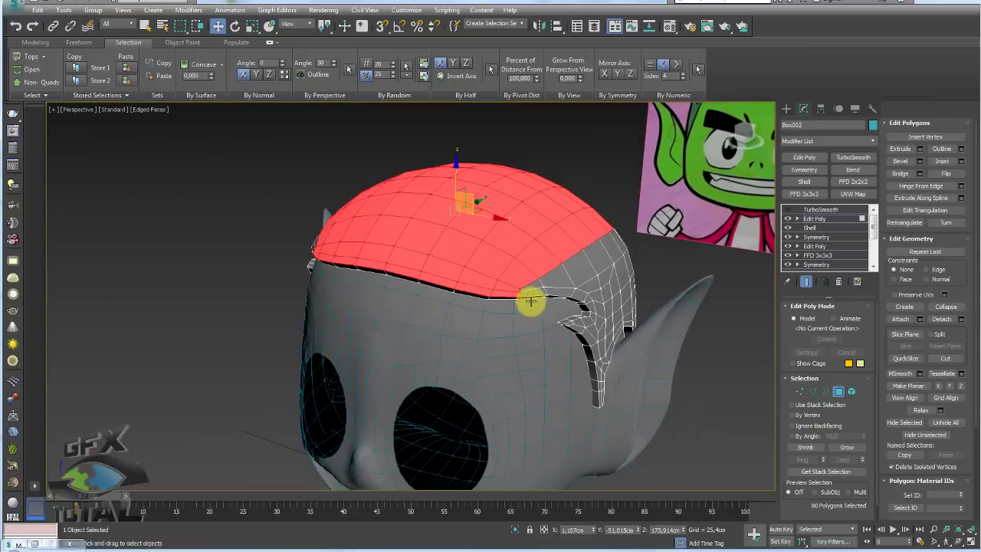
mouse_move(528, 299)
middle_mouse_down("alt")
mouse_move(571, 298)
mouse_move(581, 379)
middle_mouse_up("alt")
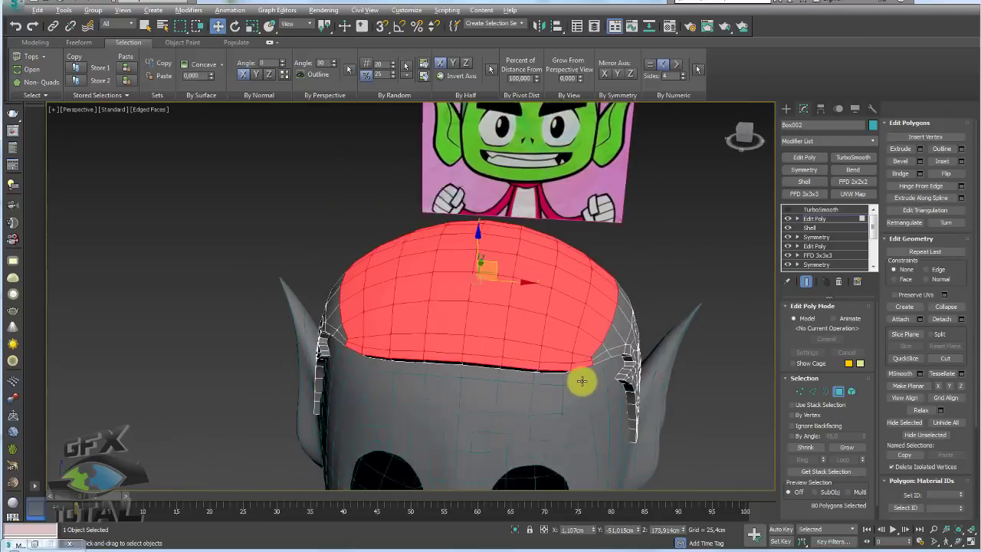
Step: Start Hinge From Edge and pick the hairline edge as the hinge
left_click(961, 187)
middle_click_drag(487, 309, 519, 326, "alt")
left_click(419, 335)
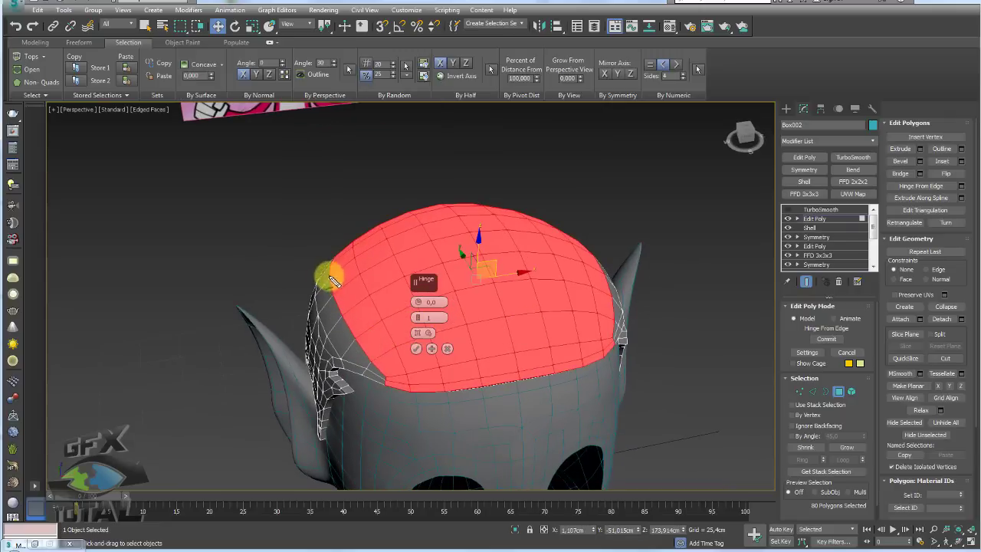
left_click(381, 354)
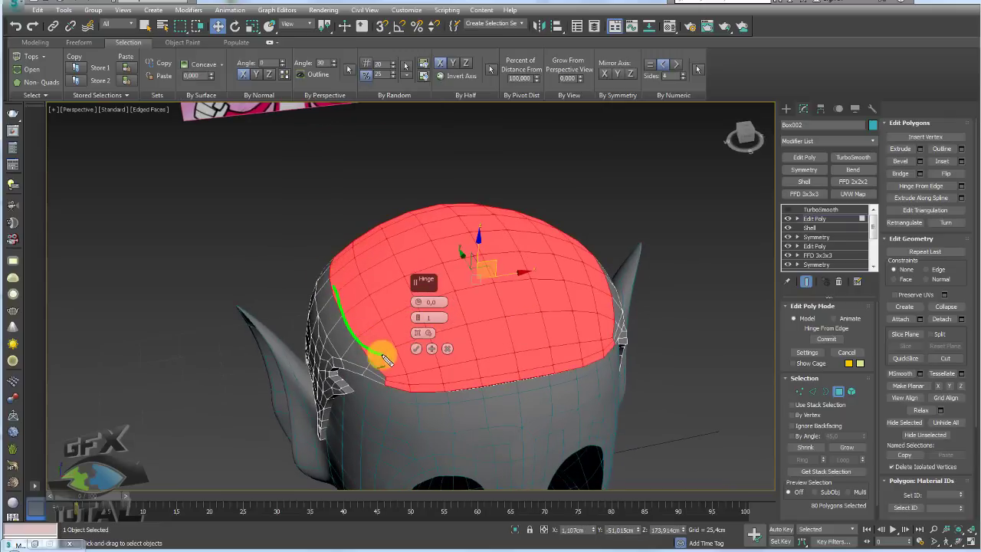
left_click(421, 335)
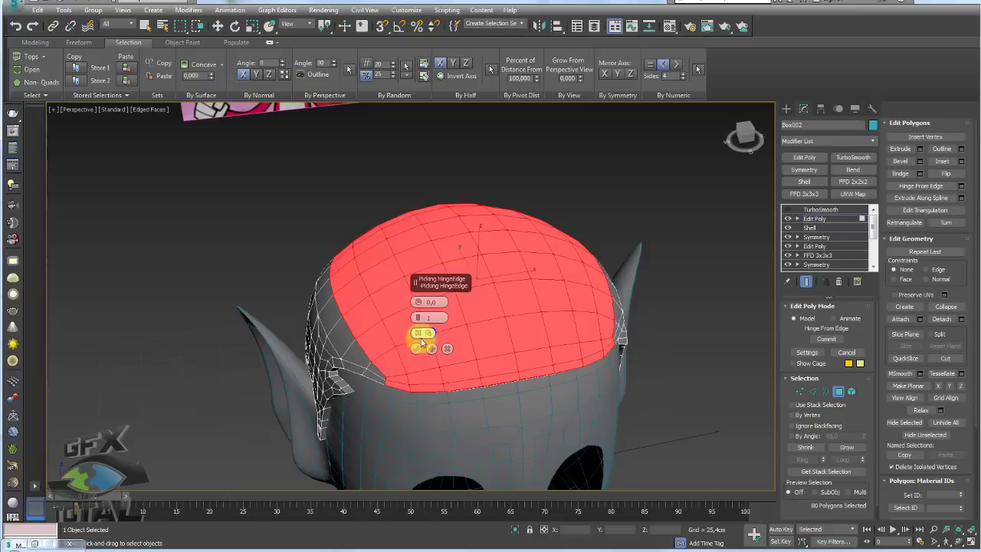
left_click(360, 348)
Step: Raise the hinge angle to 6.5° with 1 segment and apply it
left_click_drag(418, 303, 419, 295)
mouse_move(563, 343)
middle_mouse_down("alt")
mouse_move(593, 354)
mouse_move(565, 269)
mouse_move(588, 284)
mouse_move(561, 320)
mouse_move(430, 322)
middle_mouse_up("alt")
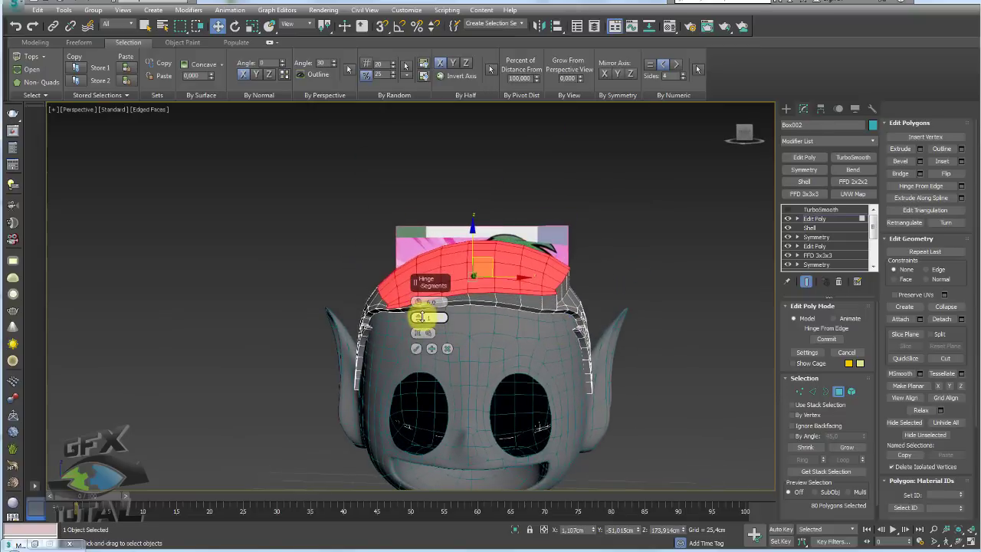
middle_click_drag(580, 307, 560, 340, "alt")
scroll(554, 339, "up", 2)
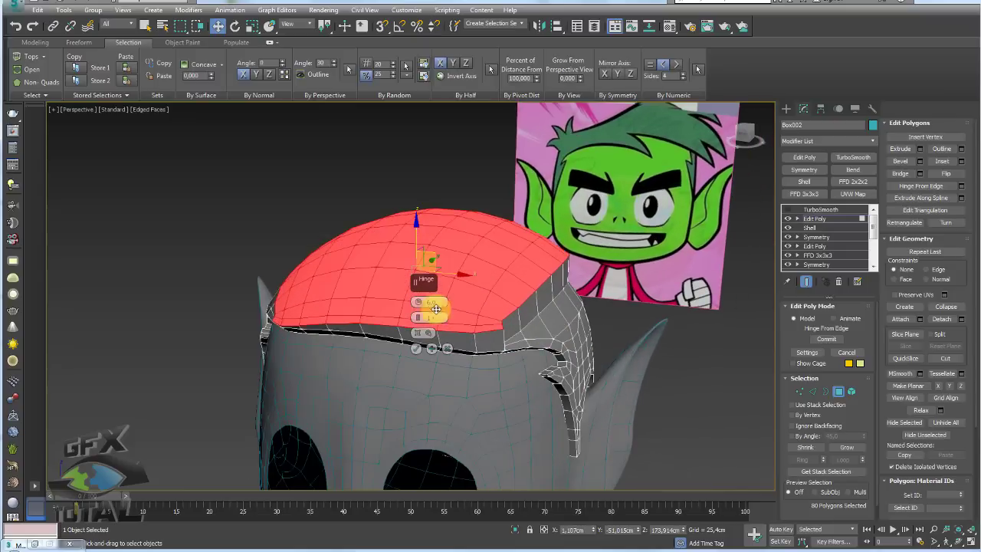
left_click_drag(419, 307, 418, 303)
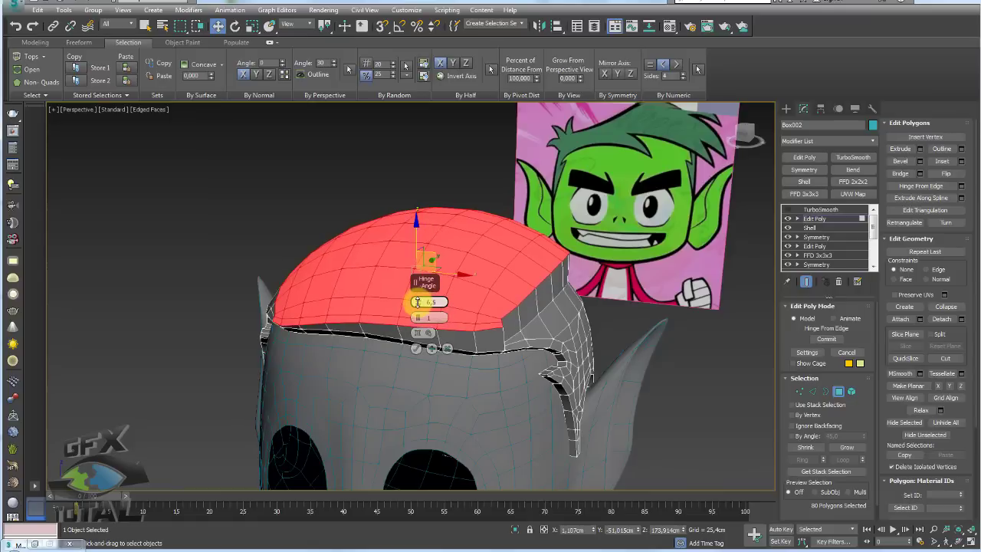
left_click(416, 349)
middle_click_drag(477, 274, 504, 319, "alt")
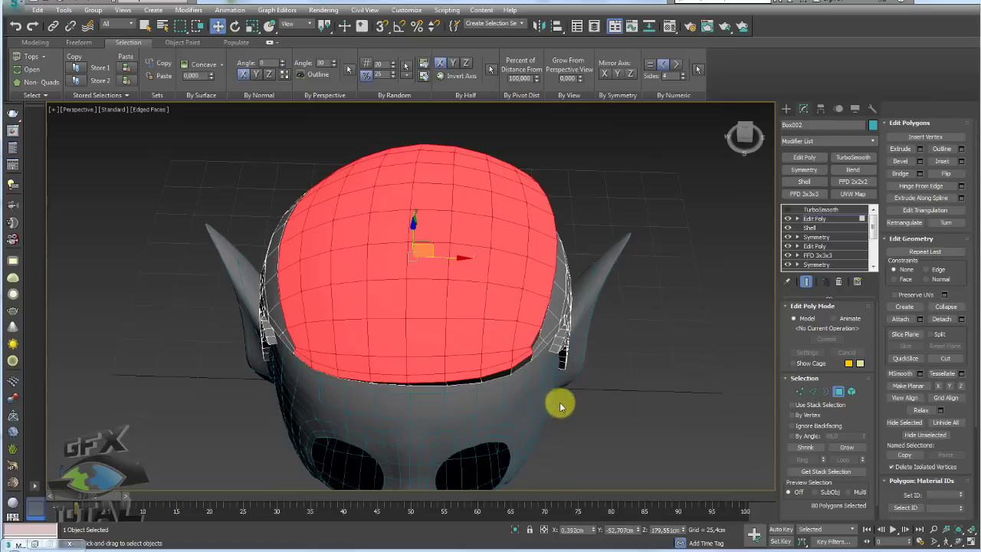
Step: Remove the lower-front polygons to leave a 48-polygon patch across the hair top
middle_click_drag(529, 396, 563, 414, "alt")
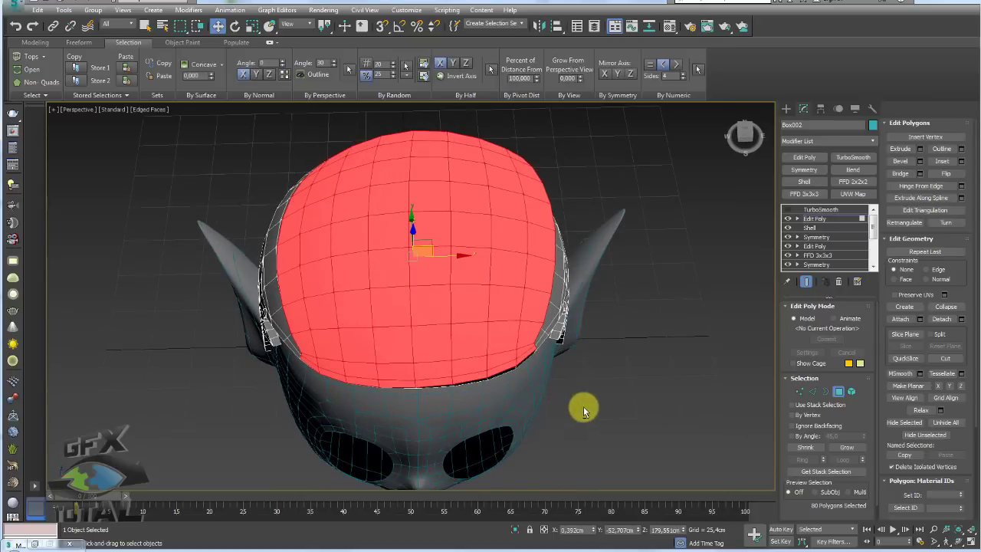
left_click_drag(502, 347, 501, 345, "alt")
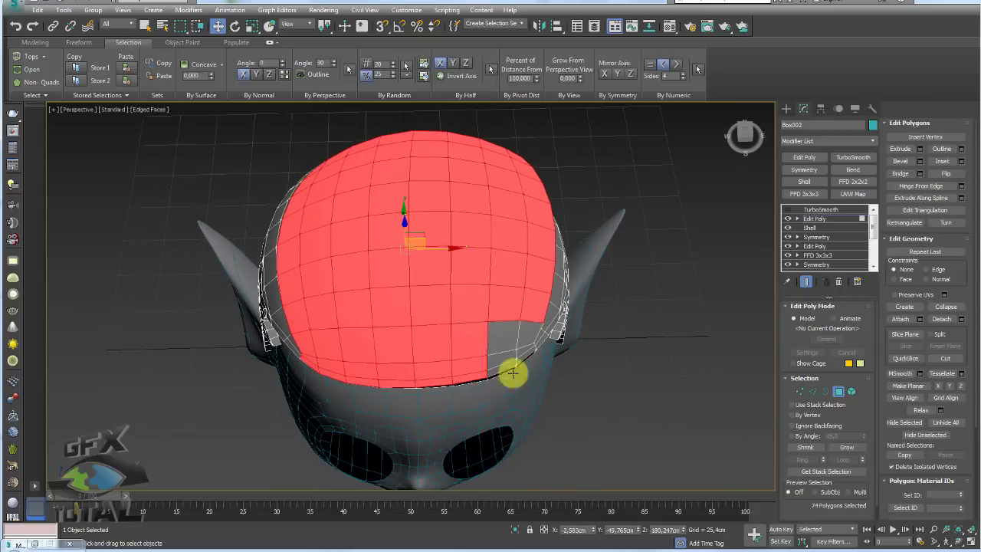
left_click_drag(519, 410, 345, 322, "alt")
left_click_drag(430, 416, 291, 355, "alt")
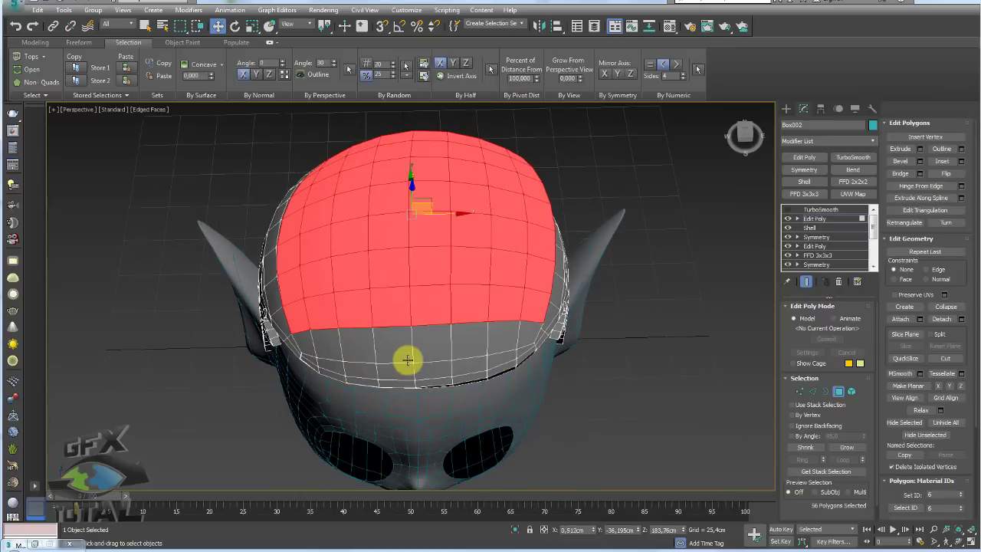
scroll(510, 344, "down", 2)
mouse_move(511, 344)
middle_mouse_down("alt")
mouse_move(510, 284)
mouse_move(435, 393)
middle_mouse_up("alt")
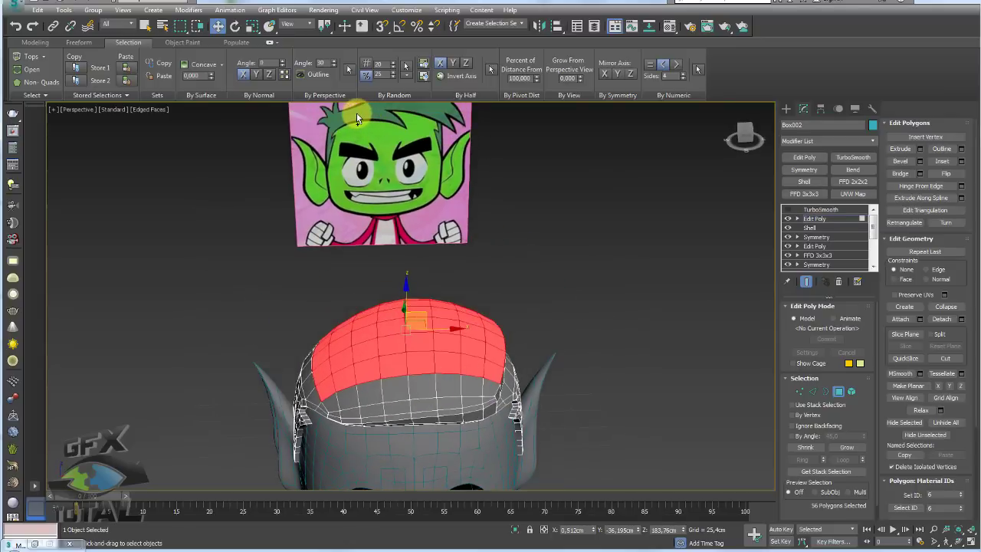
mouse_move(346, 123)
left_mouse_down()
mouse_move(390, 111)
mouse_move(404, 121)
left_mouse_up()
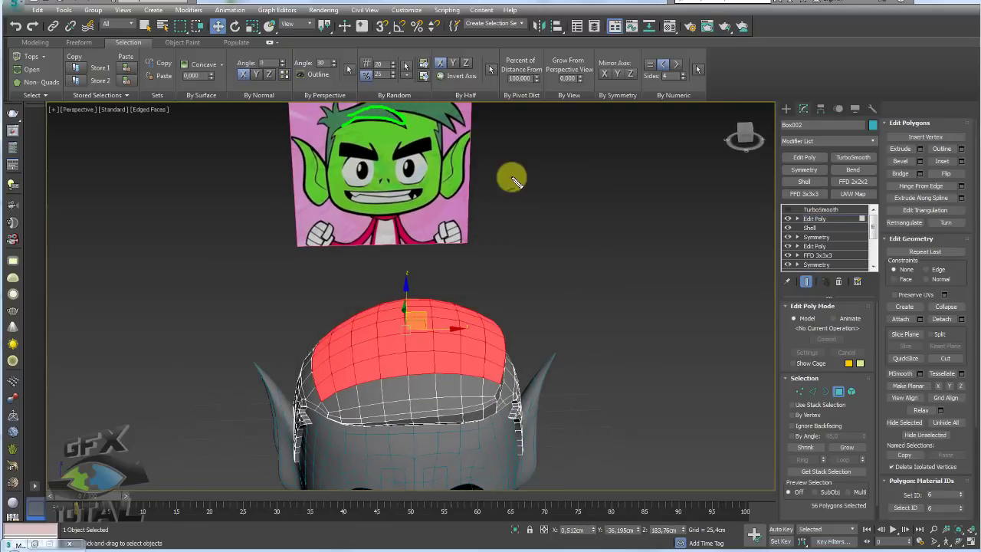
mouse_move(516, 177)
middle_mouse_down("alt")
mouse_move(528, 201)
mouse_move(520, 201)
mouse_move(505, 266)
mouse_move(484, 180)
middle_mouse_up("alt")
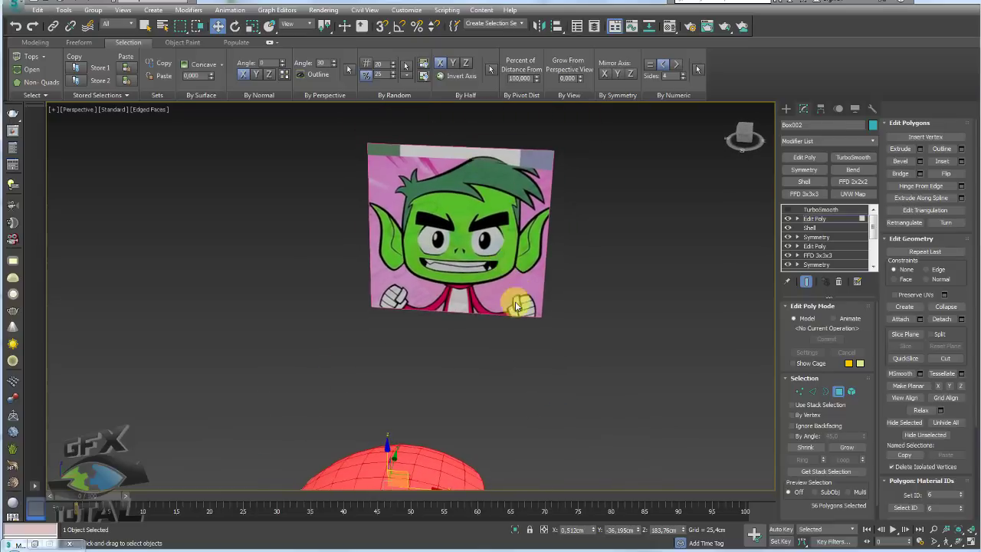
mouse_move(516, 305)
middle_mouse_down("alt")
mouse_move(528, 311)
mouse_move(516, 339)
mouse_move(528, 311)
mouse_move(524, 380)
mouse_move(520, 257)
middle_mouse_up("alt")
middle_click_drag(510, 223, 541, 238, "alt")
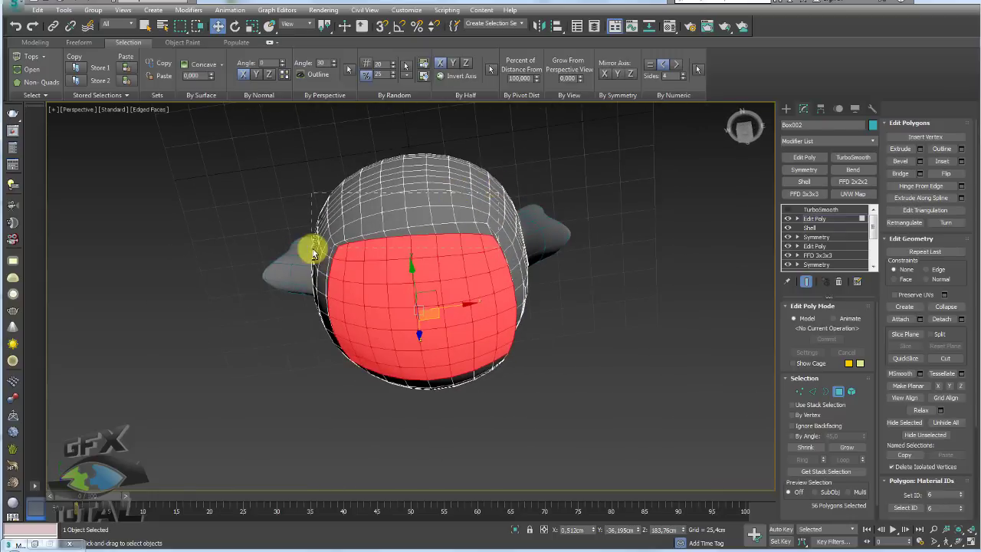
mouse_move(438, 258)
middle_mouse_down("alt")
mouse_move(459, 281)
mouse_move(455, 260)
mouse_move(460, 323)
mouse_move(490, 307)
middle_mouse_up("alt")
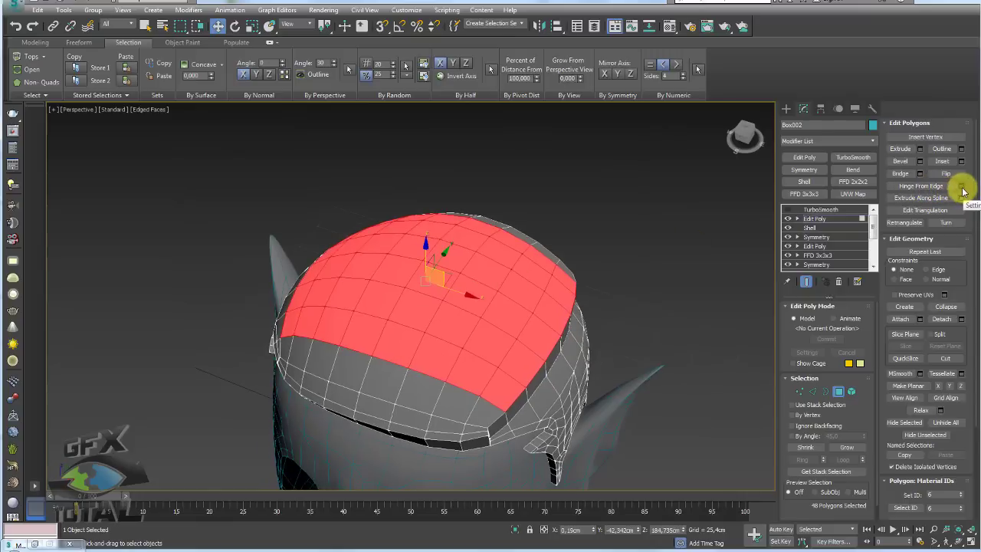
Step: Hinge the 48-polygon top patch upward 8.0° with 1 segment
left_click(961, 186)
mouse_move(565, 332)
middle_mouse_down("alt")
mouse_move(597, 296)
mouse_move(581, 299)
middle_mouse_up("alt")
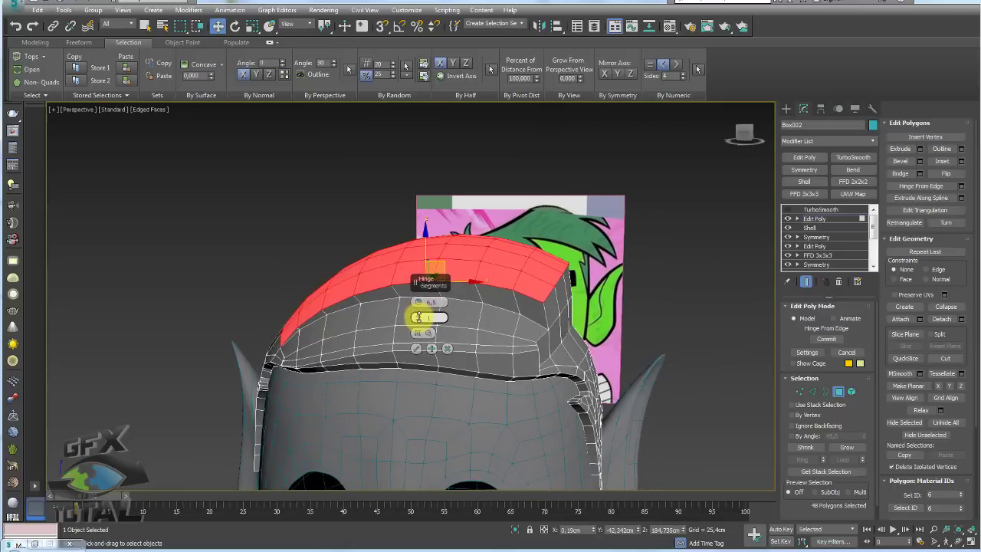
left_click_drag(420, 317, 422, 301)
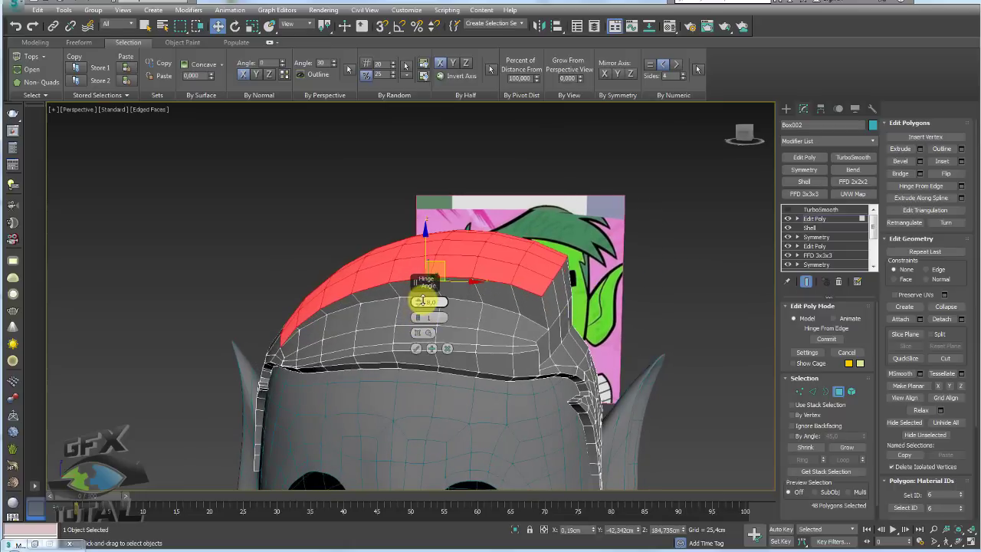
left_click(416, 349)
middle_click_drag(510, 330, 511, 331, "alt")
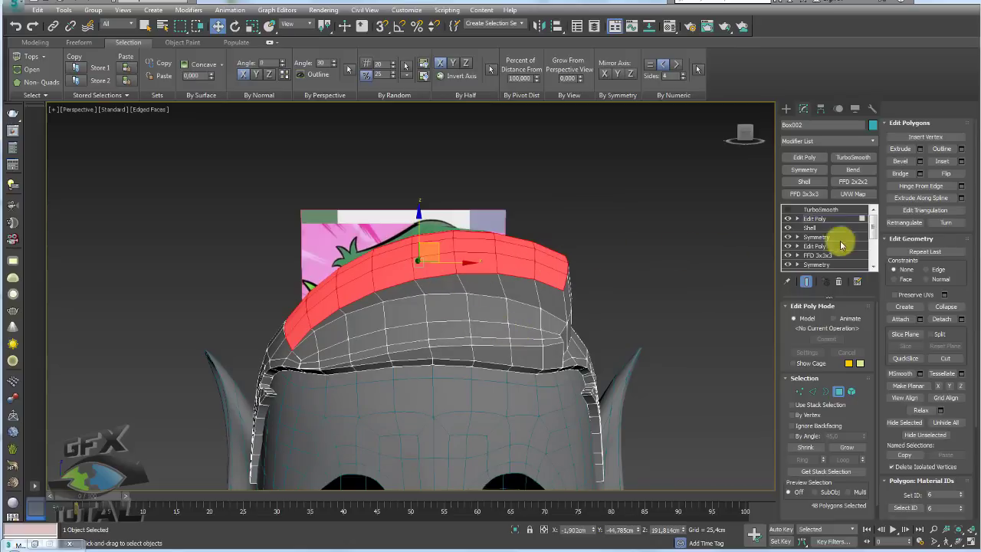
Step: Add an FFD 3x3x3 and pull its top-right control points out toward the ear
left_click(805, 194)
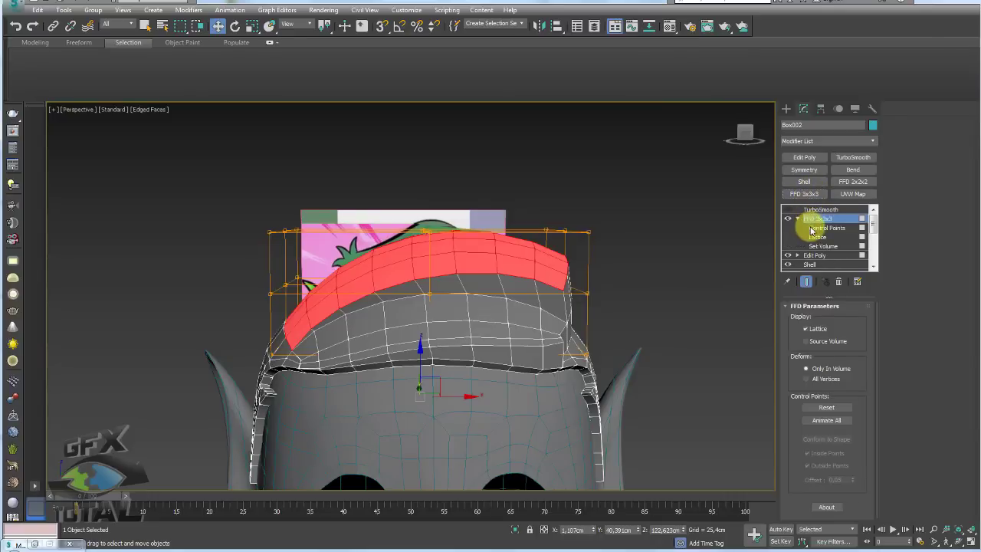
left_click(814, 227)
left_click_drag(540, 244, 540, 244)
middle_click_drag(591, 248, 648, 215, "alt")
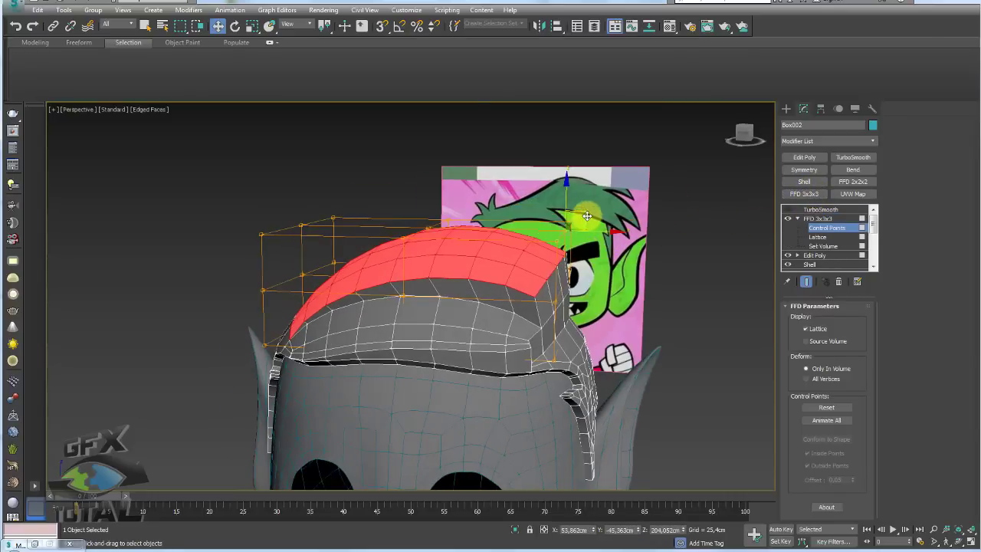
left_click_drag(648, 216, 668, 235)
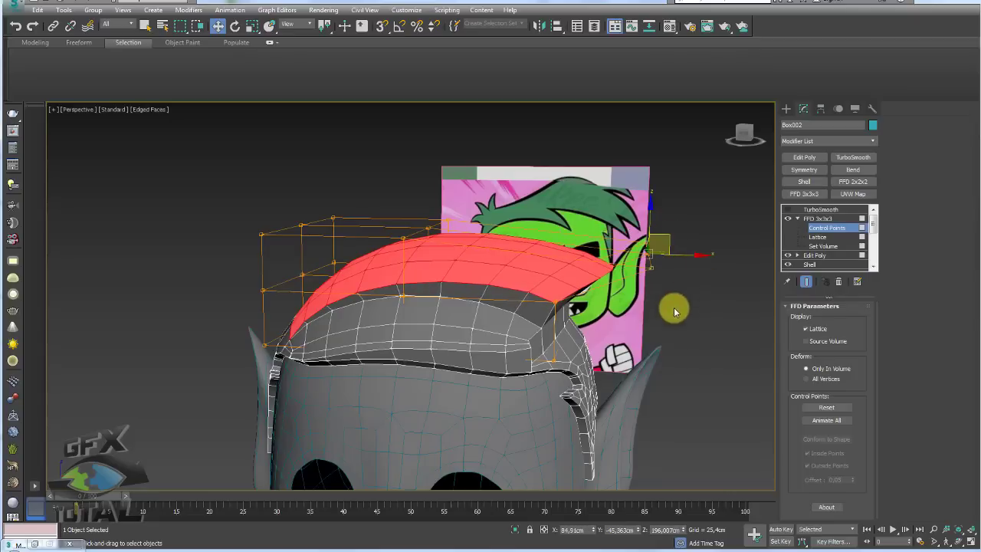
left_click(822, 219)
Step: Add an Edit Poly modifier and deselect rows until a 16-polygon front strip remains
left_click(806, 158)
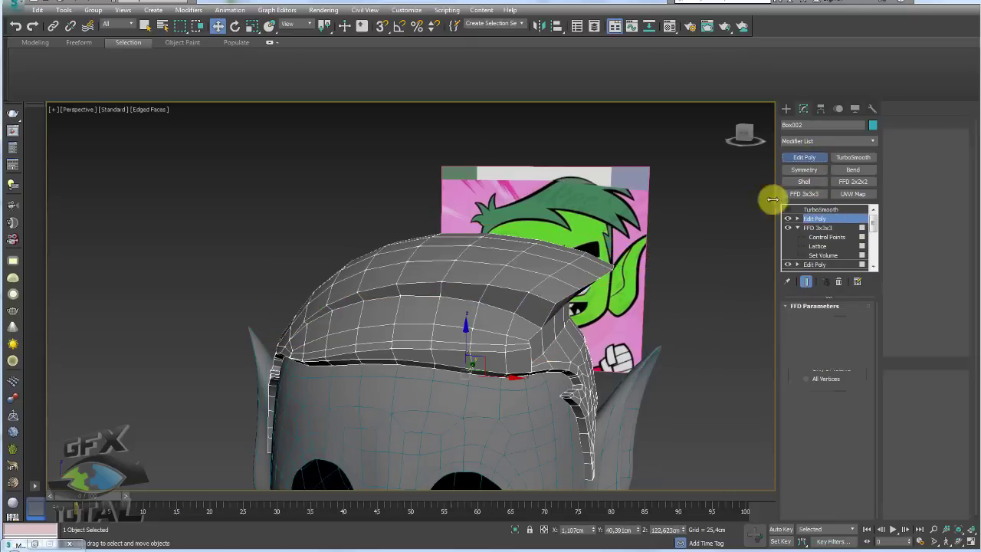
left_click(839, 391)
mouse_move(583, 291)
middle_mouse_down("alt")
mouse_move(607, 356)
mouse_move(587, 357)
mouse_move(614, 368)
middle_mouse_up("alt")
left_click_drag(625, 415, 463, 405)
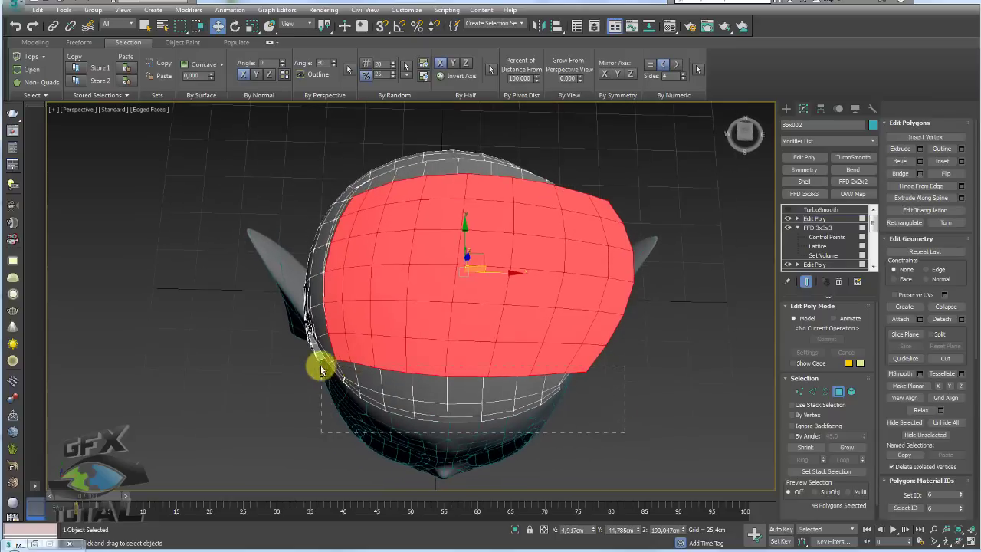
left_click_drag(307, 360, 307, 361, "alt")
middle_click_drag(307, 361, 411, 373, "alt")
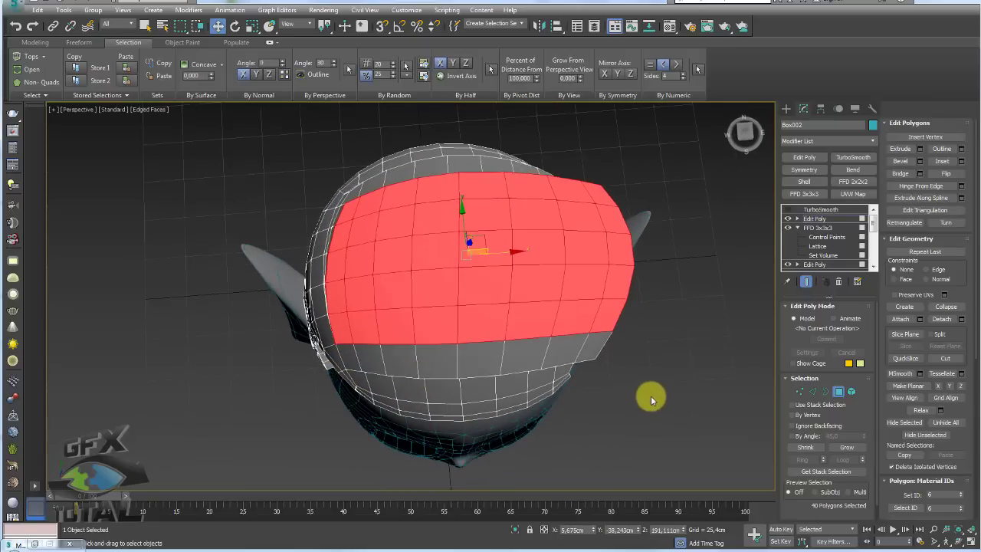
left_click_drag(327, 338, 312, 322, "alt")
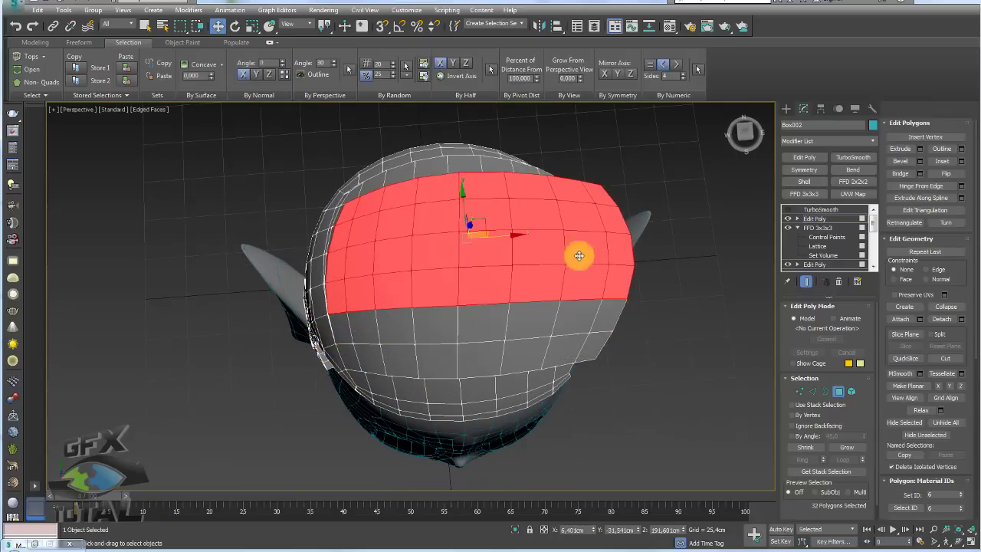
middle_click_drag(580, 254, 582, 270, "alt")
left_click_drag(293, 148, 644, 186, "alt")
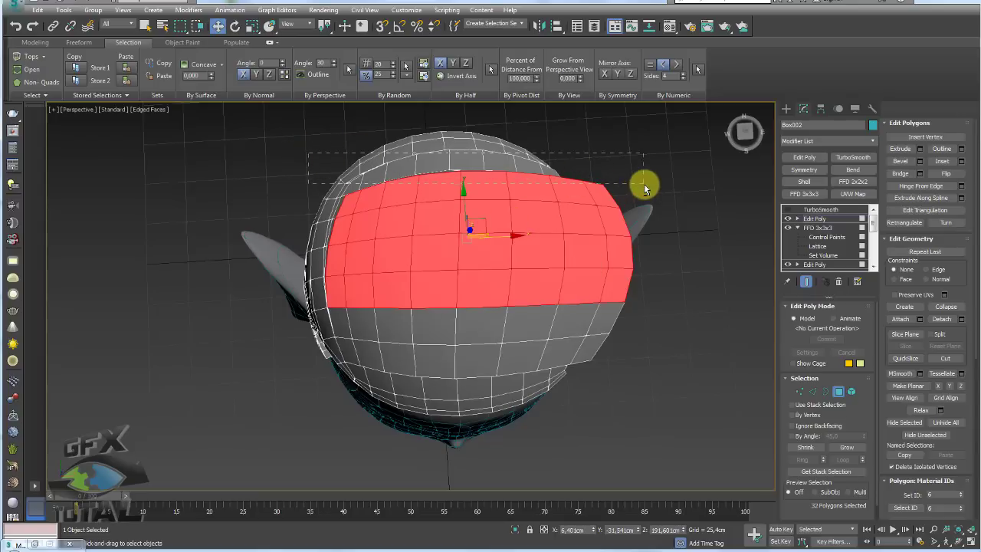
middle_click_drag(604, 170, 598, 188, "alt")
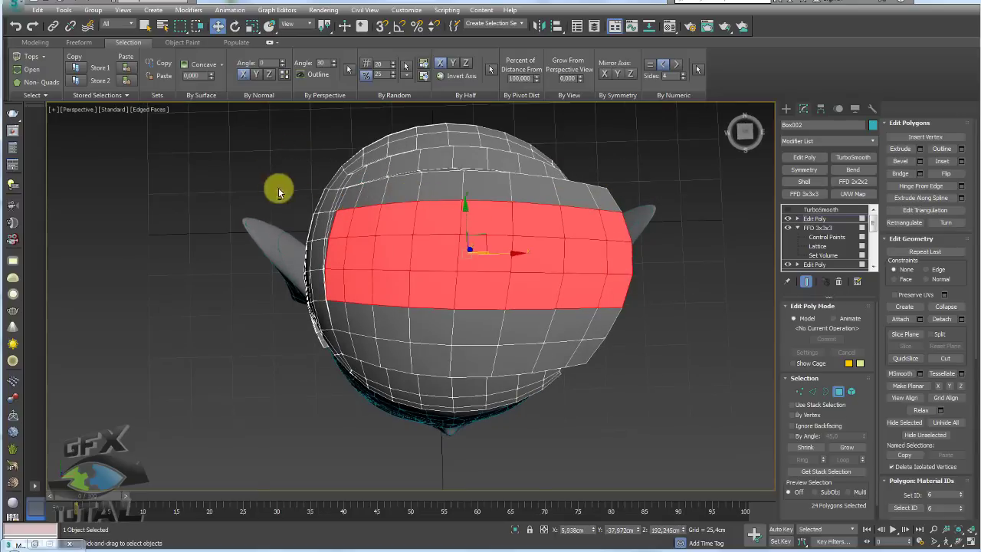
mouse_move(697, 213)
middle_mouse_down("alt")
mouse_move(697, 274)
mouse_move(694, 207)
middle_mouse_up("alt")
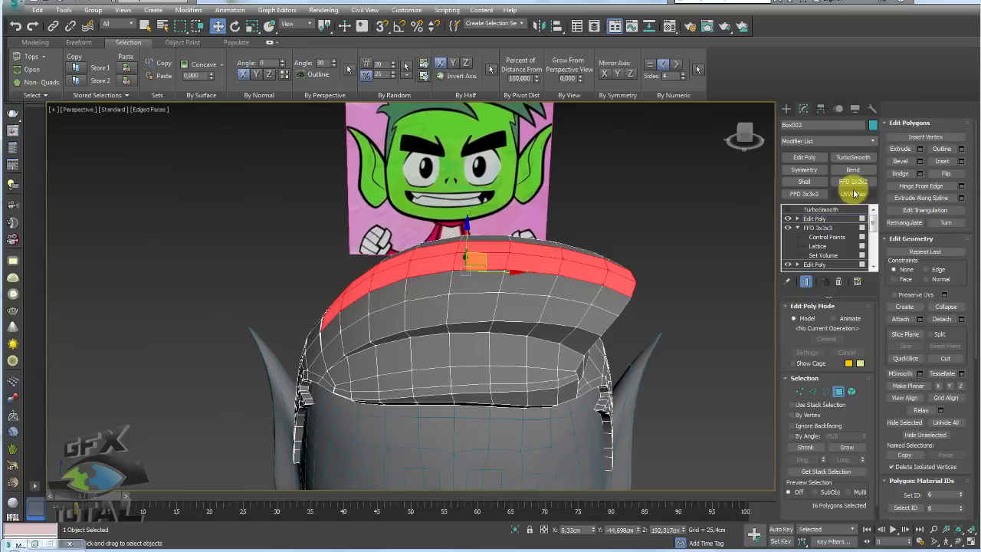
Step: Hinge the 16-polygon strip up 6.5° around a picked edge
left_click(961, 186)
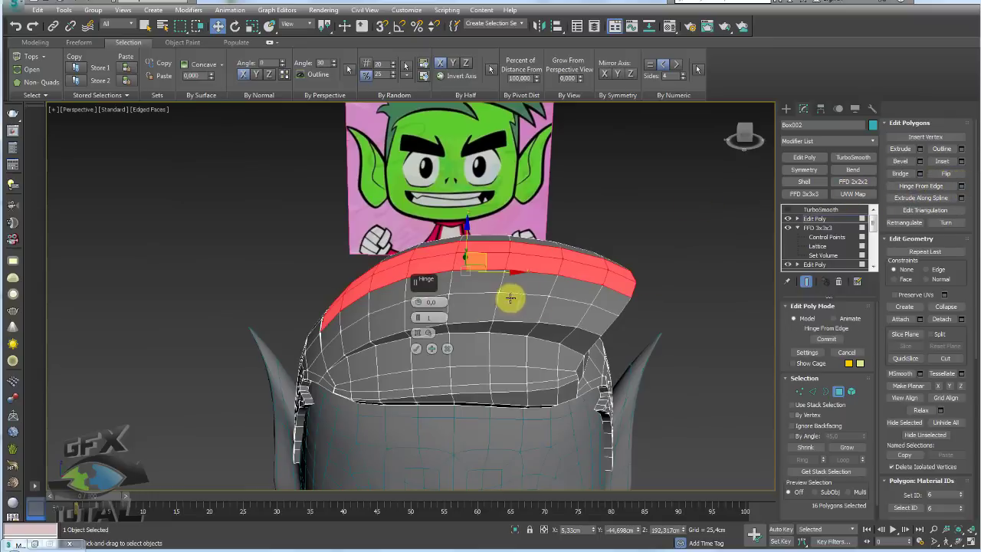
left_click_drag(418, 301, 420, 298)
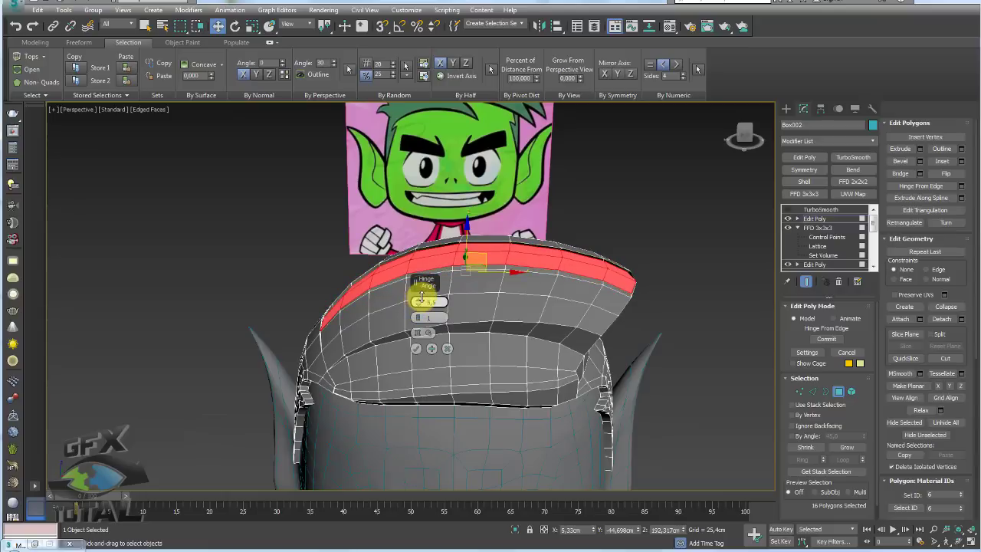
left_click(447, 348)
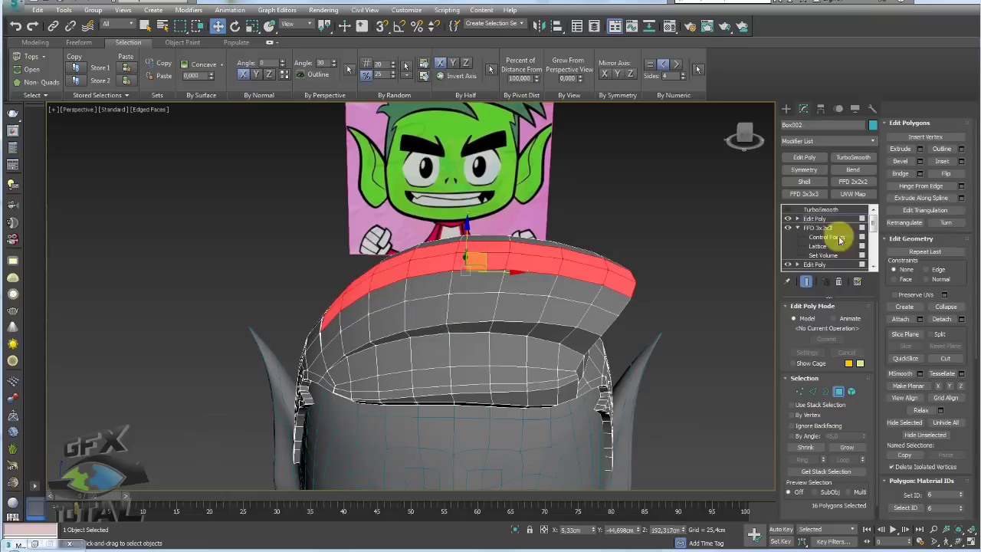
left_click(961, 186)
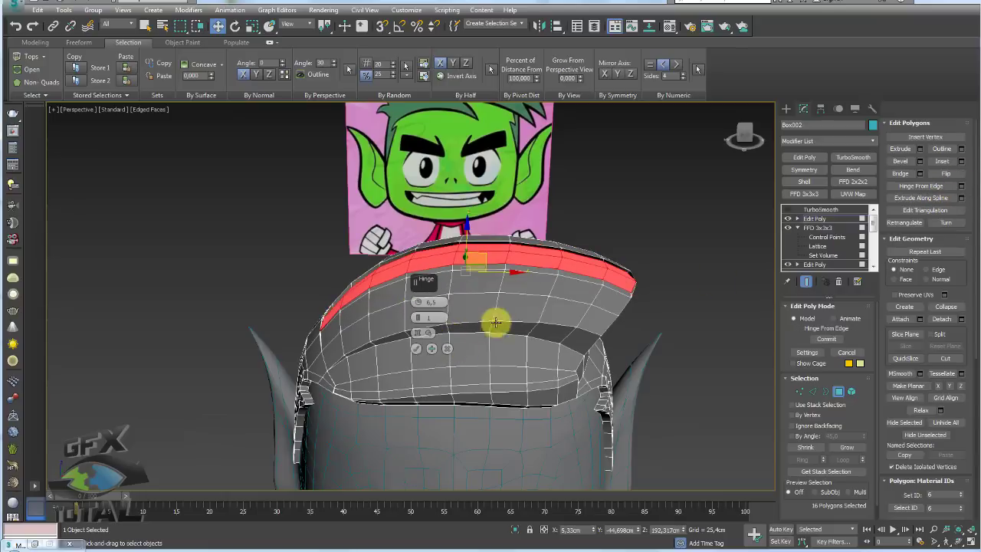
left_click(420, 333)
mouse_move(420, 337)
middle_mouse_down("alt")
mouse_move(345, 313)
mouse_move(373, 361)
mouse_move(327, 391)
mouse_move(478, 392)
mouse_move(425, 363)
mouse_move(667, 230)
mouse_move(616, 247)
mouse_move(777, 182)
middle_mouse_up("alt")
scroll(372, 355, "up", 3)
scroll(360, 375, "up", 2)
left_click(318, 380)
scroll(346, 376, "down", 3)
left_click(417, 348)
Step: Add a second FFD 3x3x3, sweep its right-end points up and out, then add Edit Poly
left_click(804, 194)
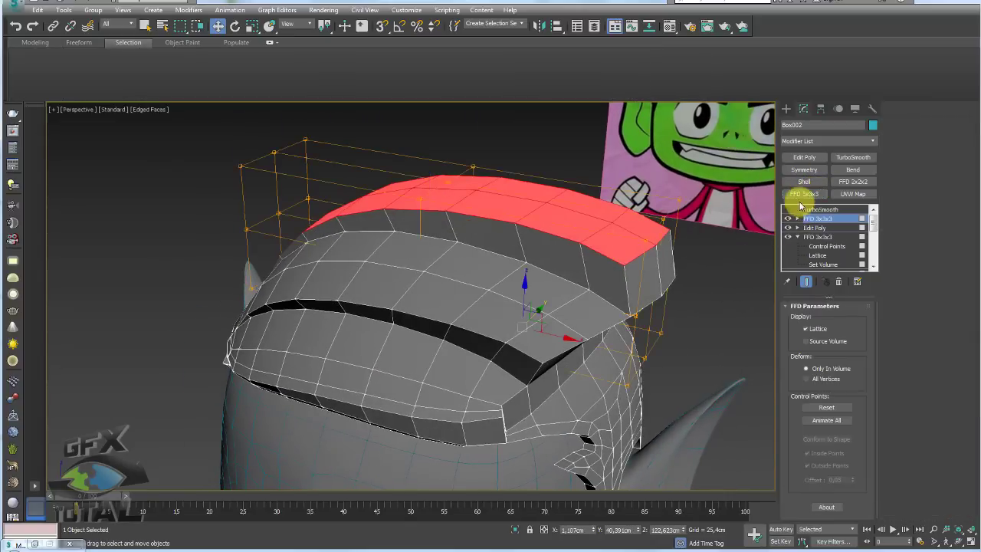
left_click(798, 218)
left_click(799, 227)
mouse_move(684, 220)
middle_mouse_down("alt")
mouse_move(705, 210)
mouse_move(621, 215)
middle_mouse_up("alt")
mouse_move(685, 158)
left_mouse_down()
mouse_move(728, 208)
mouse_move(723, 183)
left_mouse_up()
mouse_move(724, 184)
middle_mouse_down("alt")
mouse_move(615, 245)
mouse_move(618, 228)
middle_mouse_up("alt")
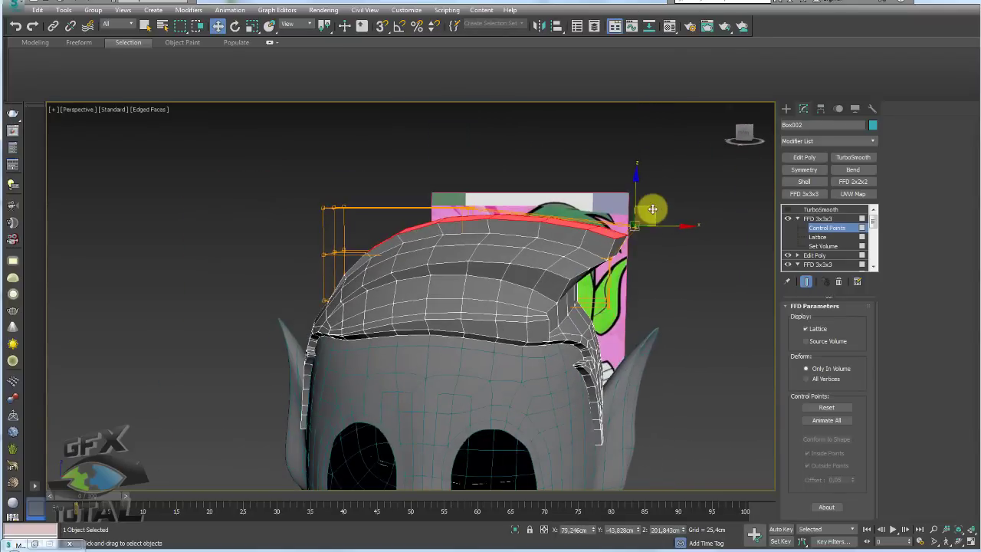
left_click_drag(651, 208, 609, 188)
middle_click_drag(406, 180, 699, 219, "alt")
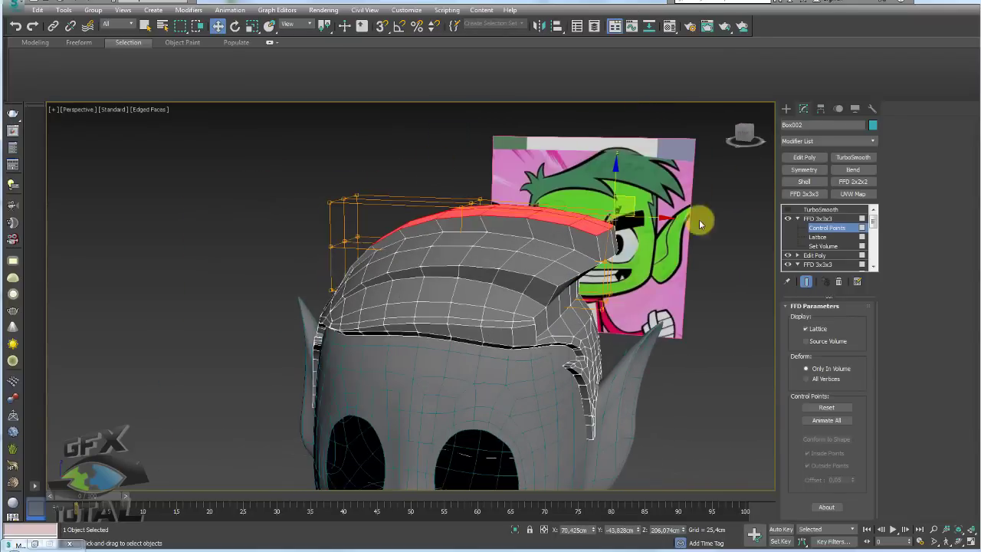
mouse_move(500, 272)
middle_mouse_down("alt")
mouse_move(556, 295)
mouse_move(540, 284)
middle_mouse_up("alt")
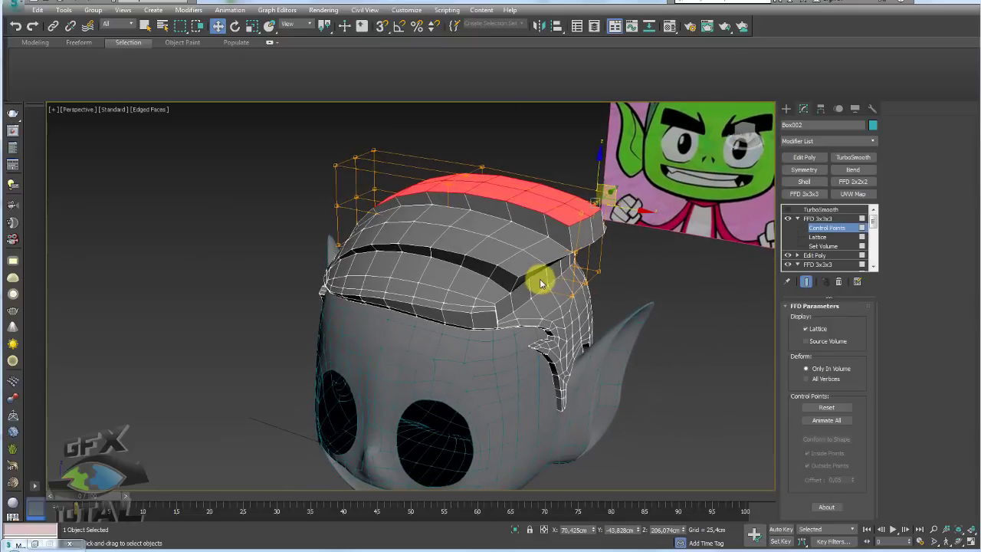
left_click(797, 219)
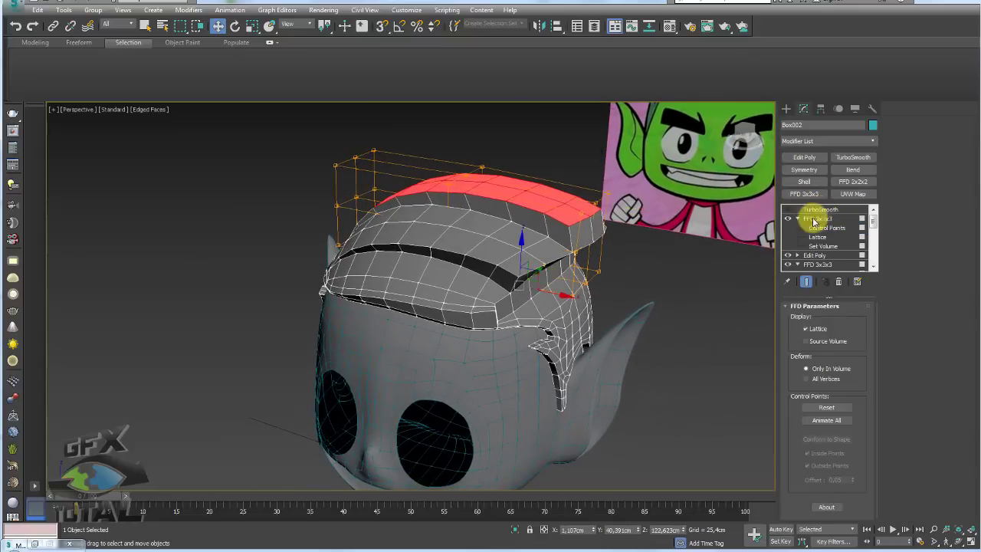
left_click(804, 158)
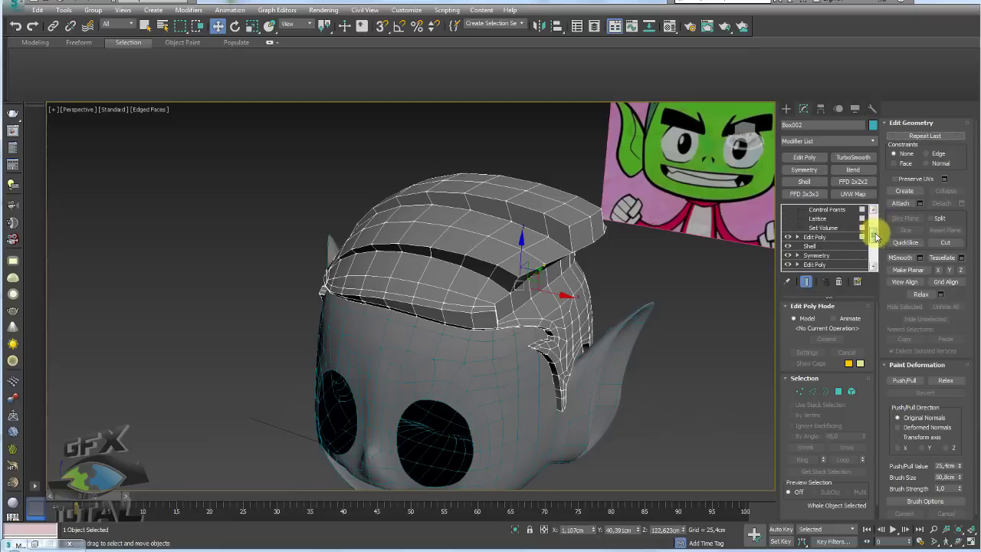
Step: Collapse the FFD sub-levels and nudge a vertex at the hair's inner corner into place
left_click_drag(876, 223, 874, 212)
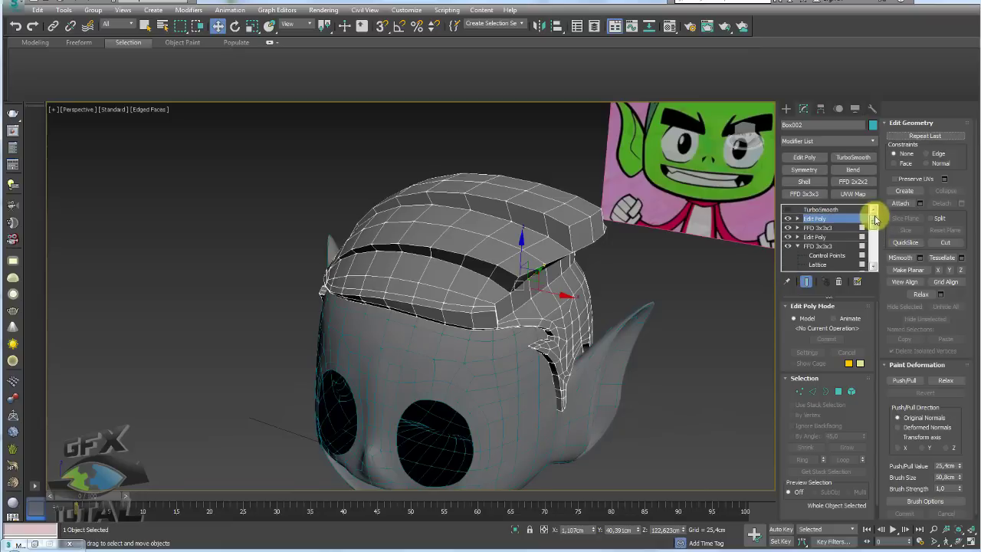
left_click(798, 246)
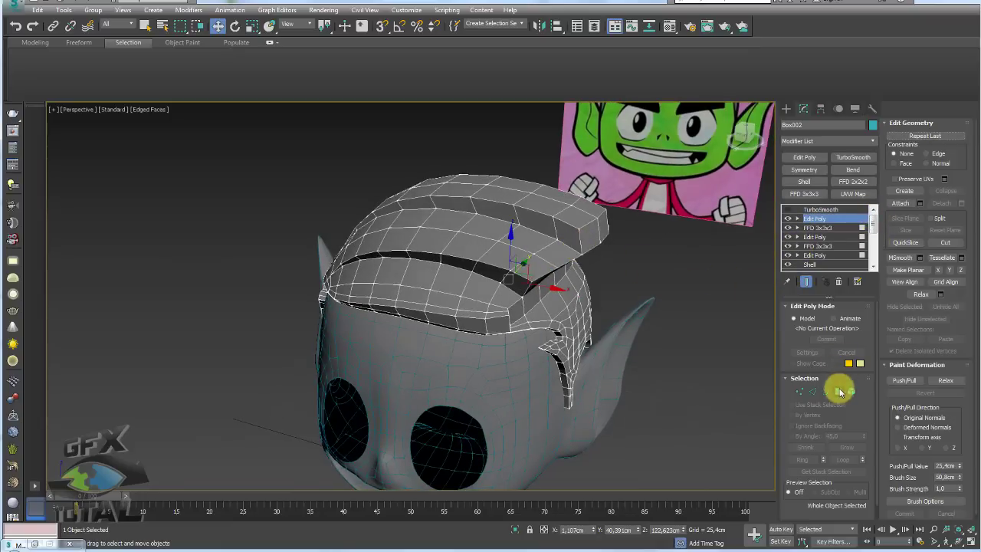
left_click(838, 390)
scroll(456, 287, "up", 3)
scroll(449, 291, "up", 2)
scroll(449, 291, "up", 3)
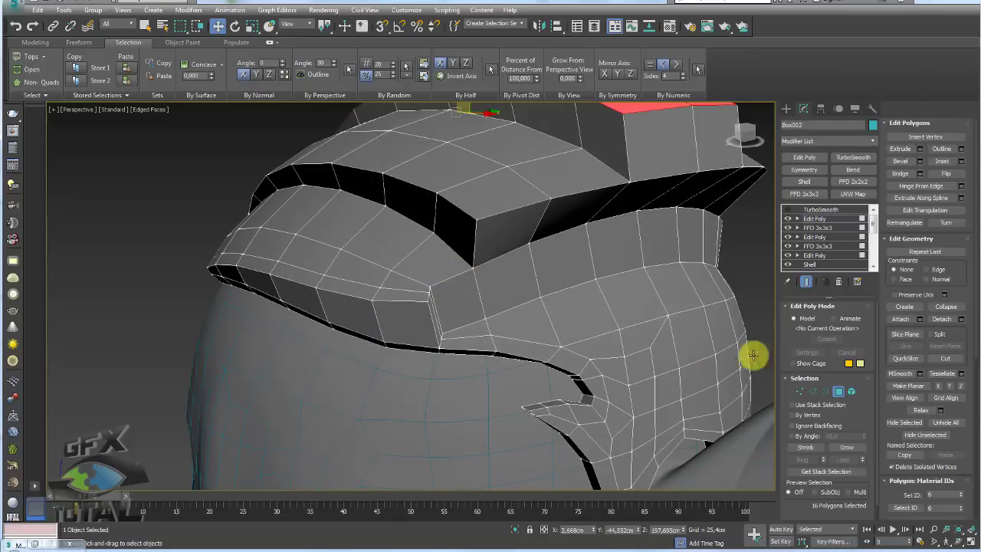
left_click(800, 391)
mouse_move(477, 324)
middle_mouse_down("alt")
mouse_move(478, 396)
mouse_move(510, 371)
mouse_move(522, 376)
middle_mouse_up("alt")
left_click(503, 377)
mouse_move(521, 377)
left_mouse_down()
mouse_move(533, 360)
mouse_move(512, 379)
left_mouse_up()
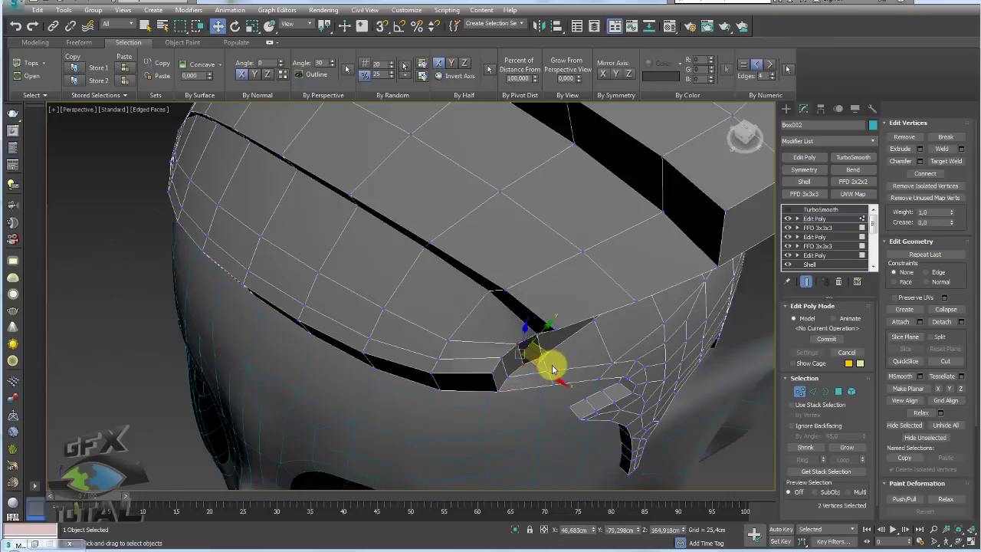
mouse_move(552, 370)
middle_mouse_down("alt")
mouse_move(576, 299)
mouse_move(565, 293)
mouse_move(600, 327)
mouse_move(622, 324)
middle_mouse_up("alt")
Step: Select the hair's side faces and extrude them out into a spike
left_click(837, 392)
middle_click_drag(674, 306, 631, 313, "alt")
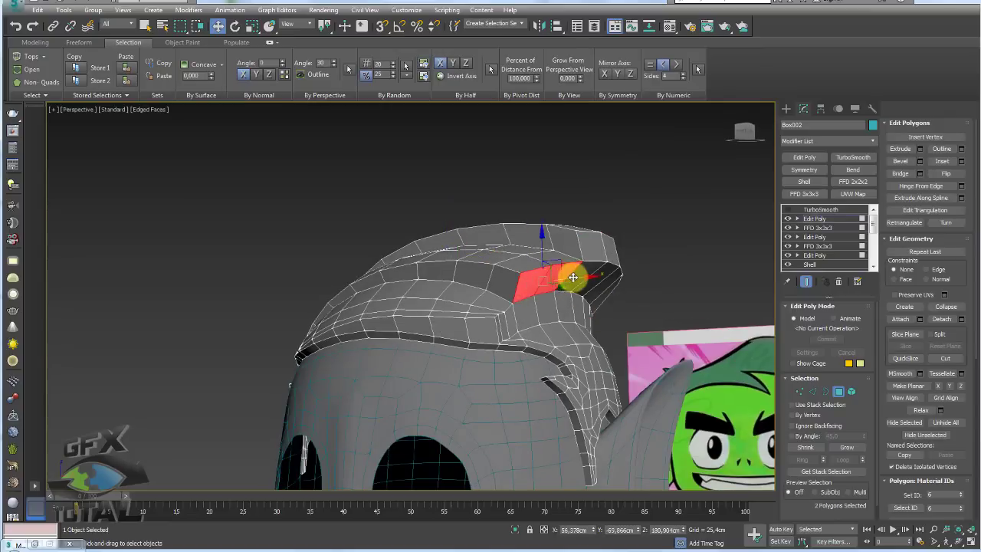
left_click(592, 281, "ctrl")
mouse_move(592, 280)
middle_mouse_down("alt")
mouse_move(634, 279)
mouse_move(649, 311)
middle_mouse_up("alt")
left_click(647, 295, "ctrl")
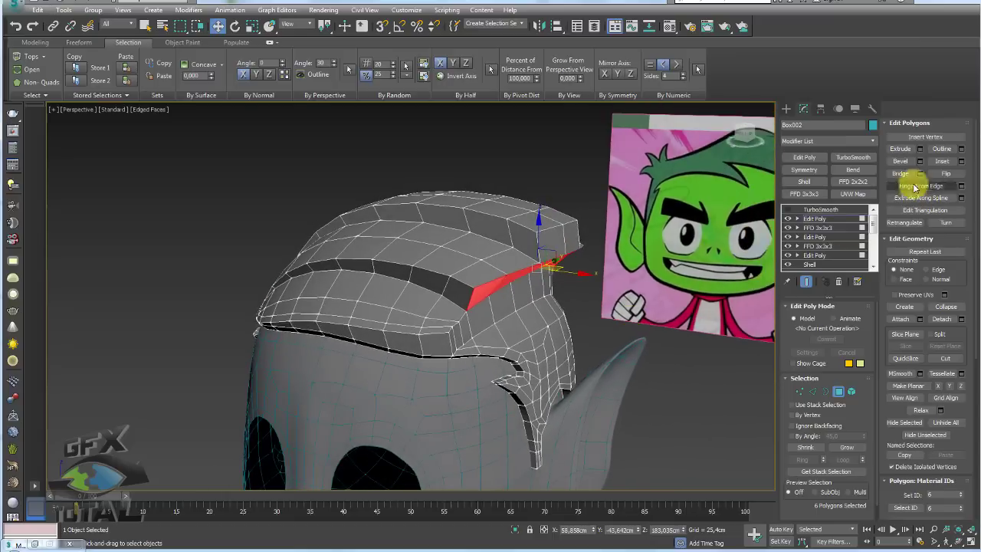
left_click(920, 150)
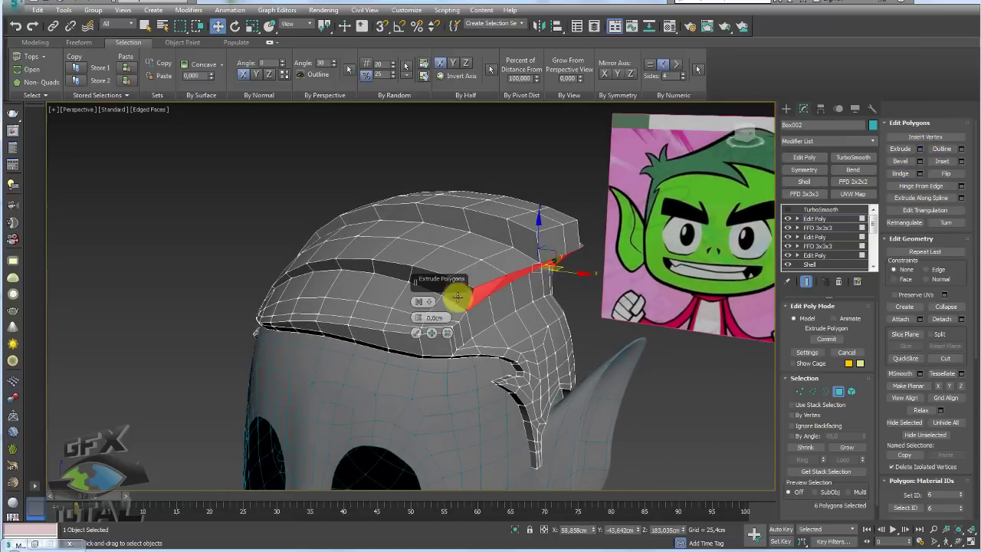
left_click_drag(415, 314, 419, 295)
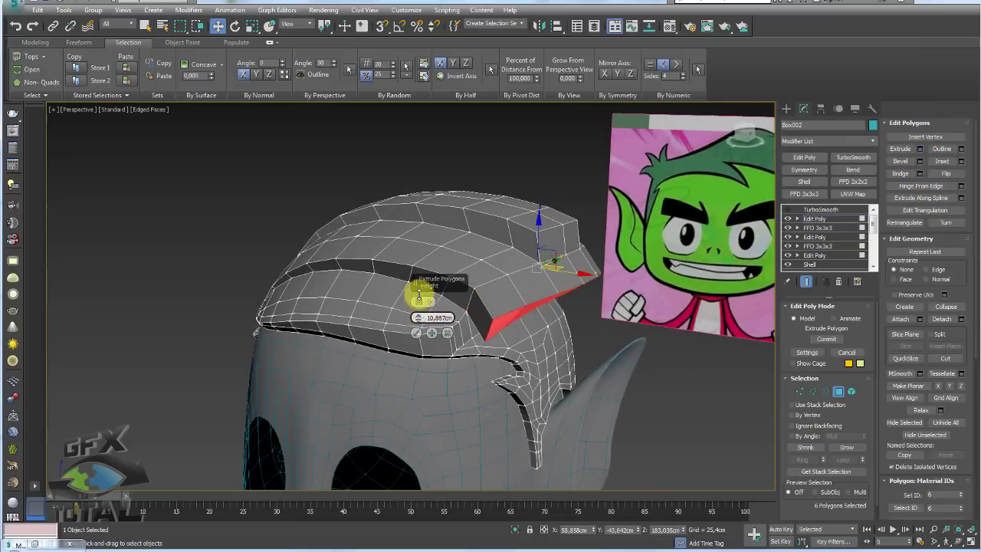
left_click(416, 332)
Step: Move the spike's tip edges up and outward, then check the result
mouse_move(466, 335)
middle_mouse_down("alt")
mouse_move(504, 313)
mouse_move(497, 294)
mouse_move(614, 330)
middle_mouse_up("alt")
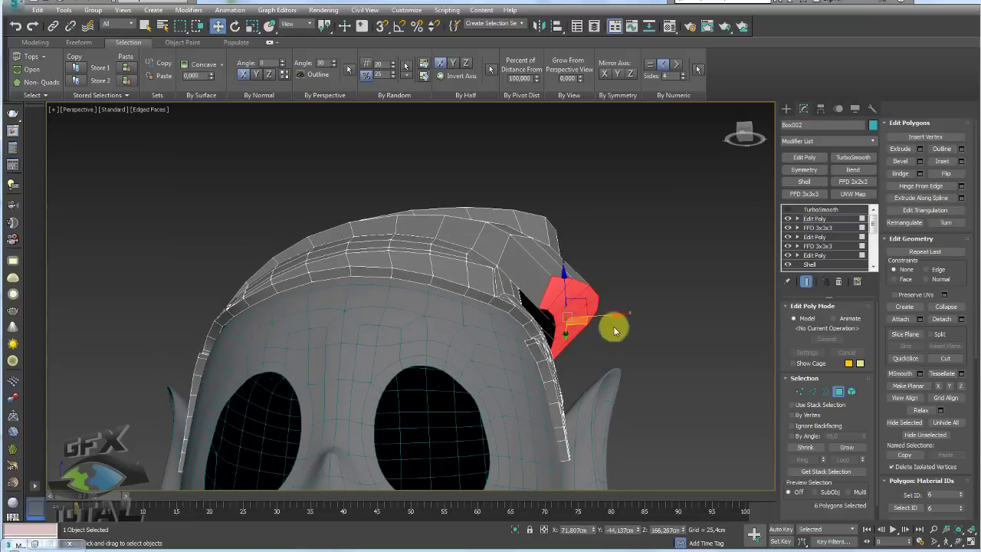
left_click(811, 392)
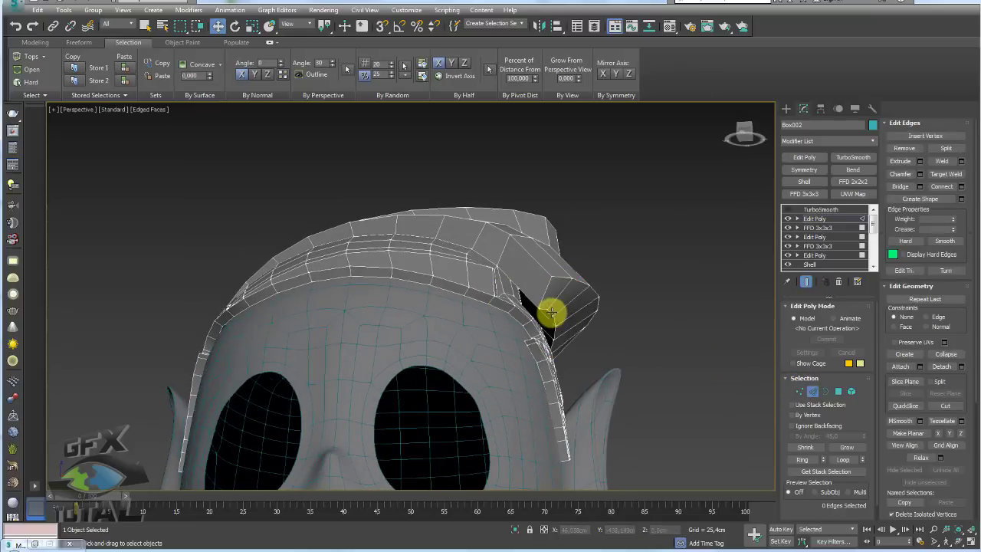
middle_click_drag(583, 308, 589, 334, "alt")
mouse_move(568, 314)
left_mouse_down()
mouse_move(584, 304)
mouse_move(571, 298)
mouse_move(606, 290)
left_mouse_up()
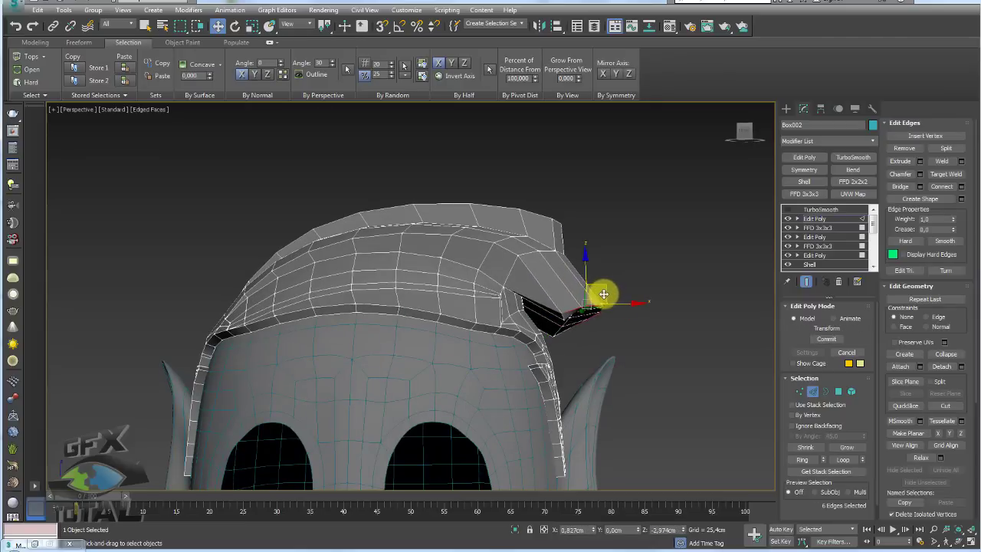
mouse_move(601, 293)
middle_mouse_down("alt")
mouse_move(605, 332)
mouse_move(559, 314)
mouse_move(587, 291)
mouse_move(607, 323)
mouse_move(559, 340)
mouse_move(560, 319)
mouse_move(604, 337)
mouse_move(574, 338)
mouse_move(611, 363)
mouse_move(608, 380)
middle_mouse_up("alt")
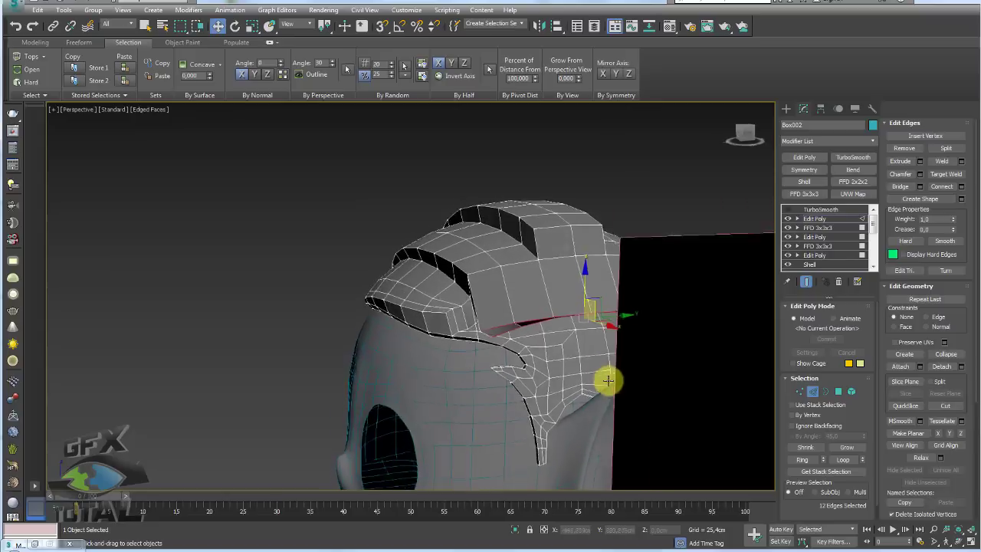
scroll(608, 380, "down", 2)
scroll(587, 340, "down", 5)
Step: Enable Backface Cull on the head and reference picture plane, then reselect hair mesh Box002
left_click(817, 221)
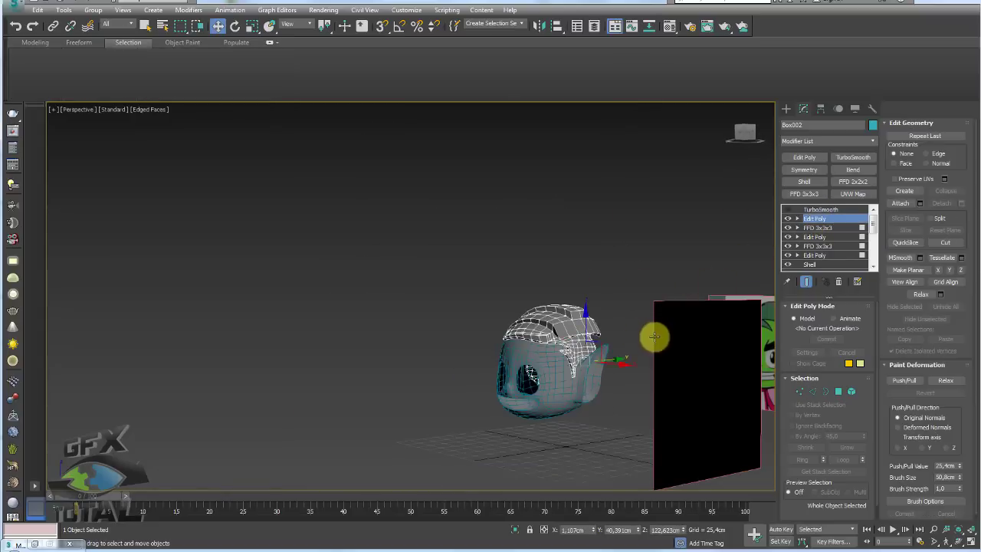
middle_click_drag(652, 335, 598, 232, "alt")
left_click(635, 355, "ctrl")
right_click(571, 345)
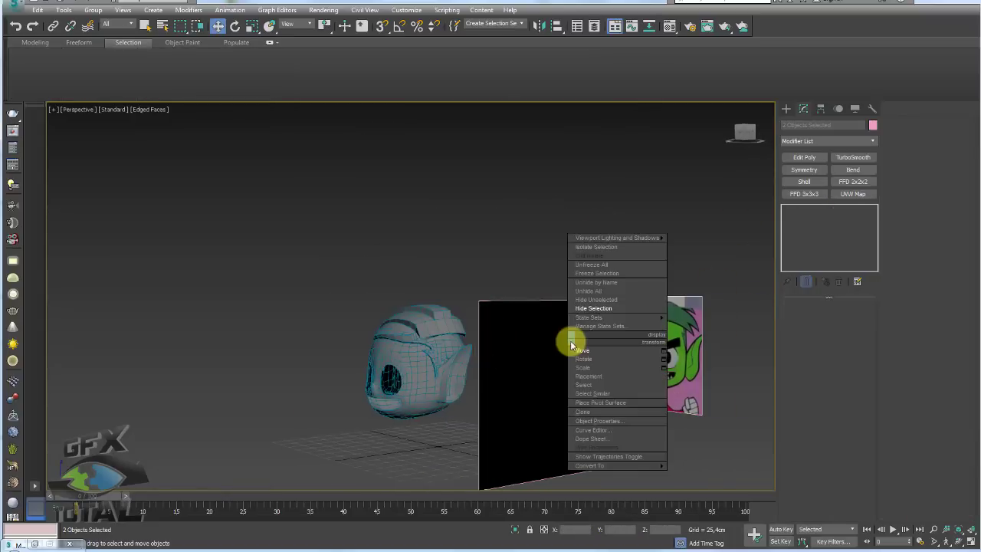
left_click(612, 421)
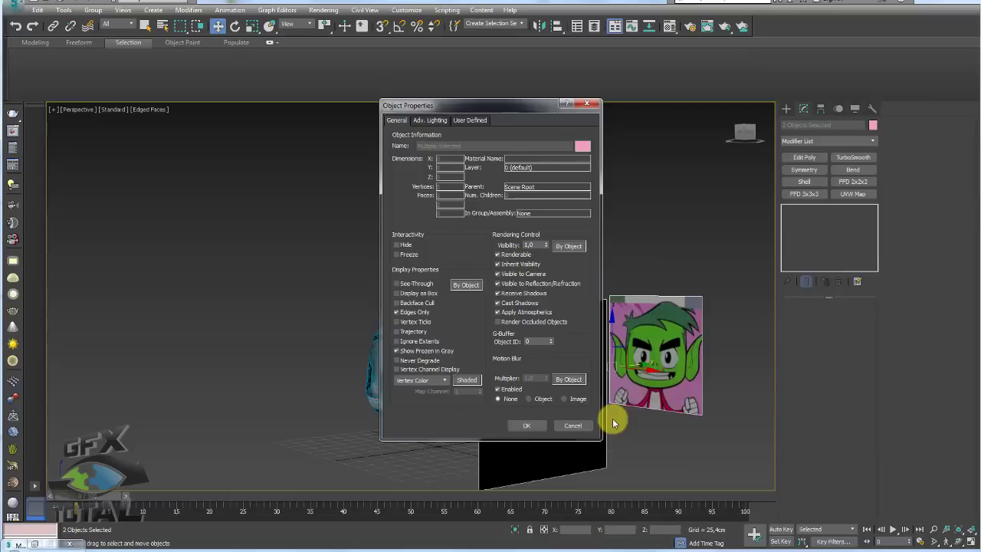
left_click(522, 425)
middle_click_drag(577, 404, 470, 355, "alt")
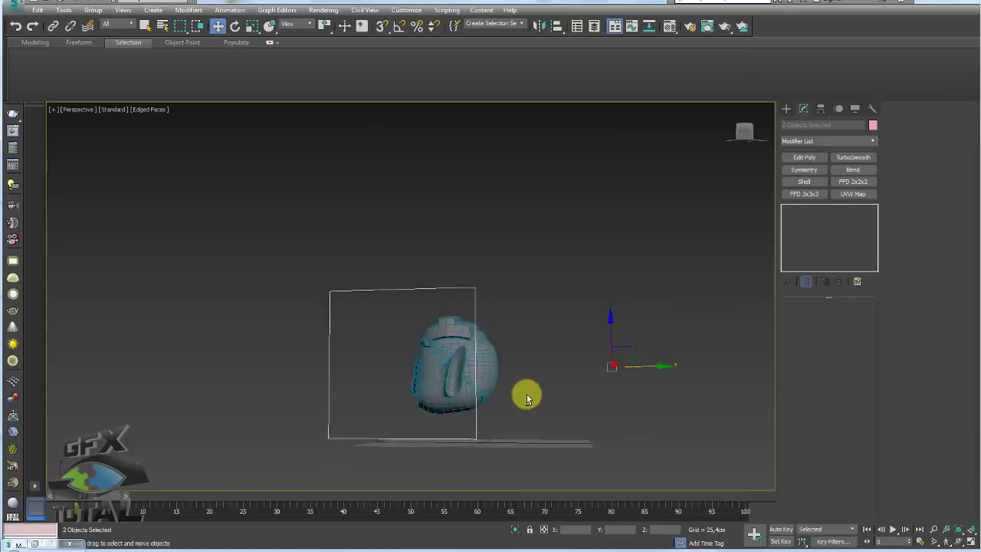
left_click(455, 332)
Step: Frame the hair mesh and scale down the selected side-spike polygons
key("z")
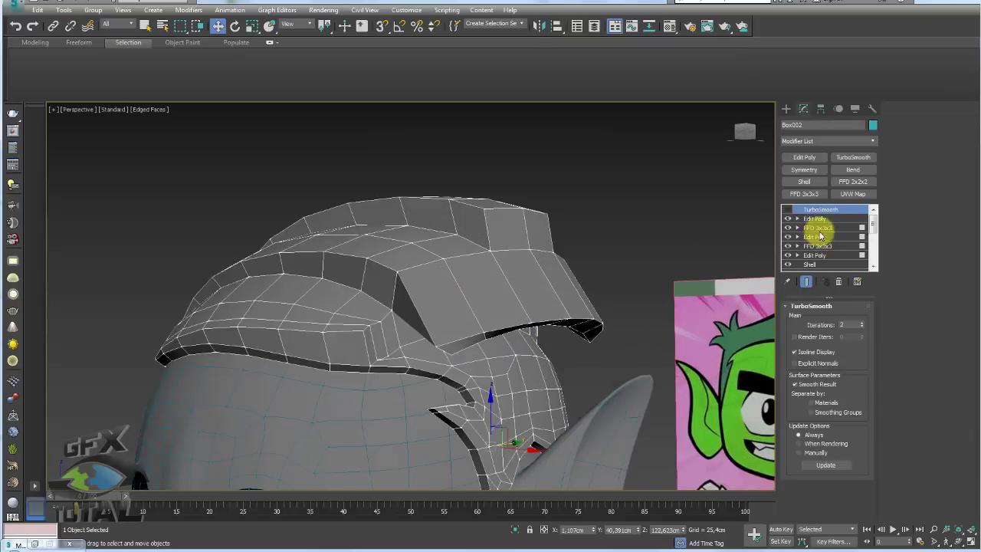
left_click(797, 218)
left_click(818, 255)
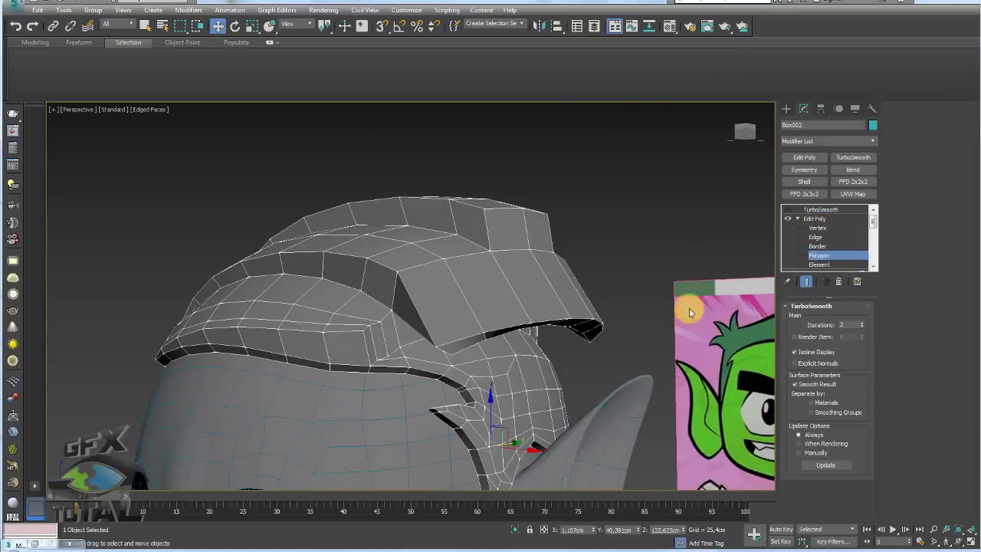
key("e")
key("r")
left_click_drag(498, 325, 515, 324)
middle_click_drag(518, 325, 543, 324, "alt")
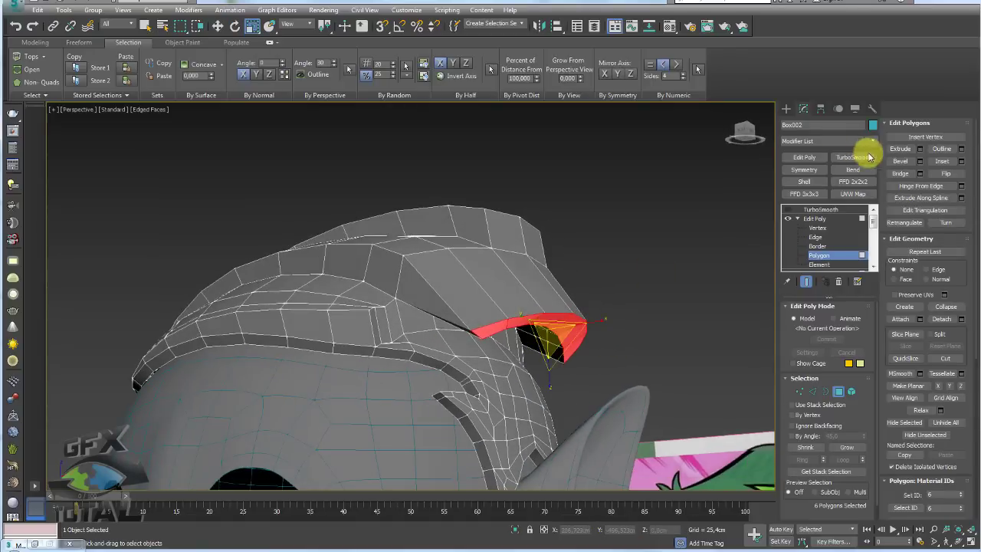
Step: Extrude the spike faces outward to lengthen the spike, then relax them
left_click(919, 149)
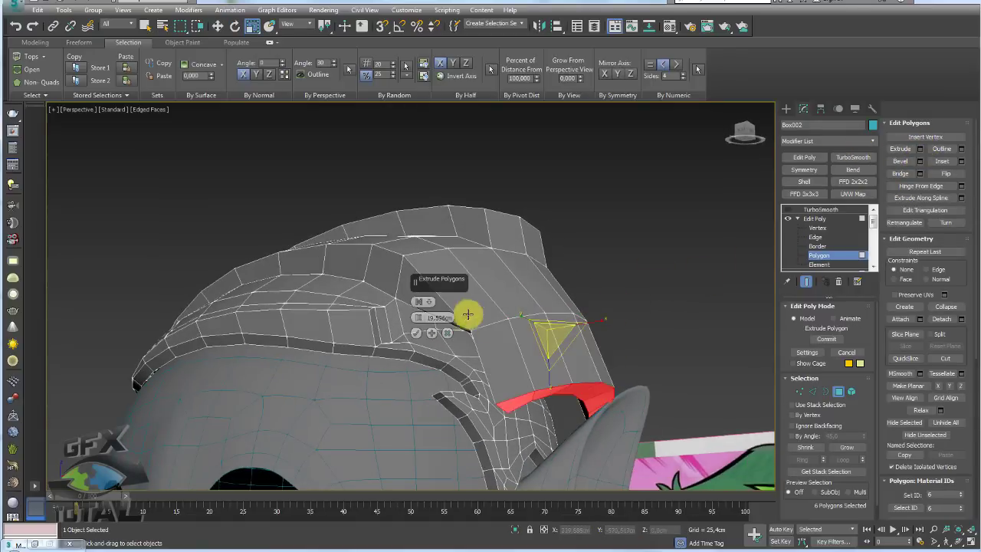
left_click_drag(417, 317, 427, 309)
left_click(421, 331)
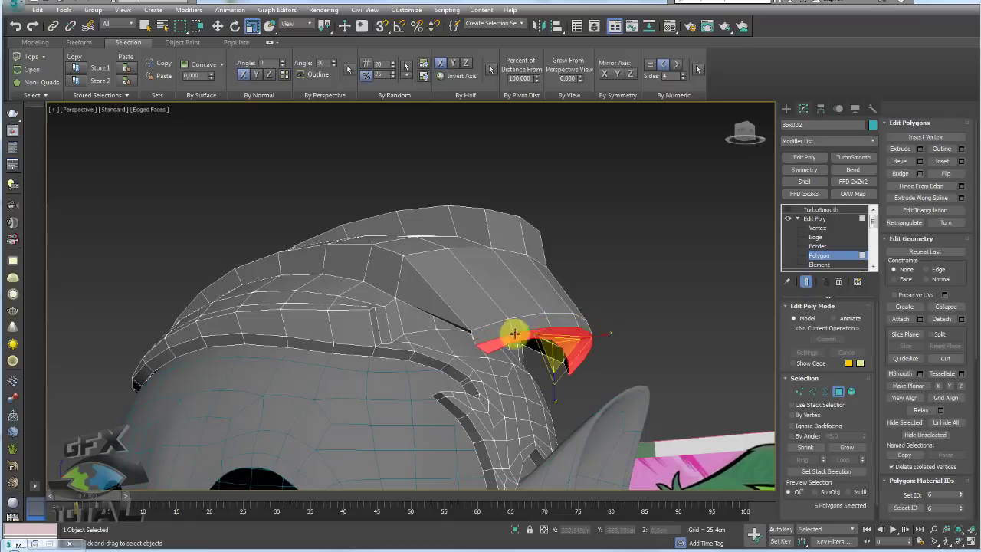
middle_click_drag(514, 332, 610, 343, "alt")
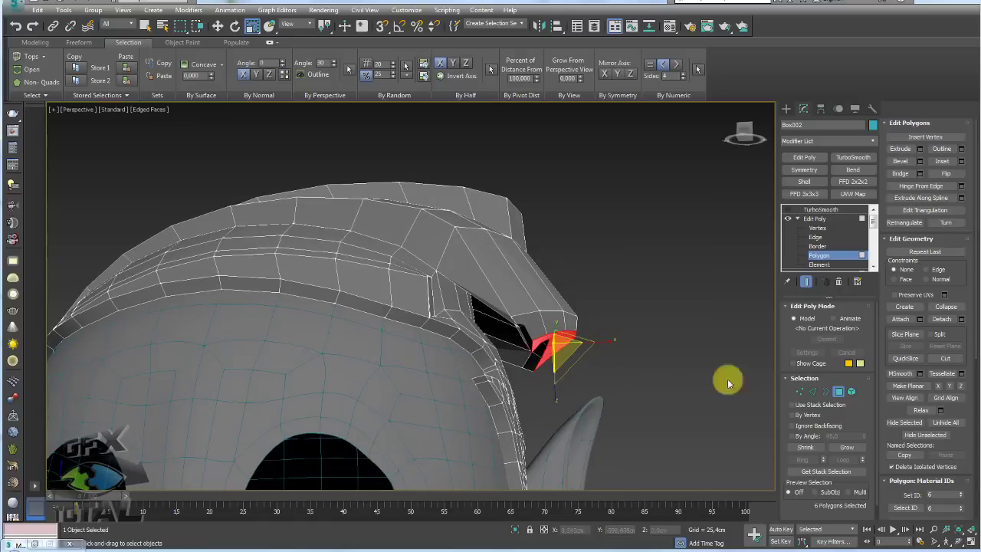
left_click(919, 412)
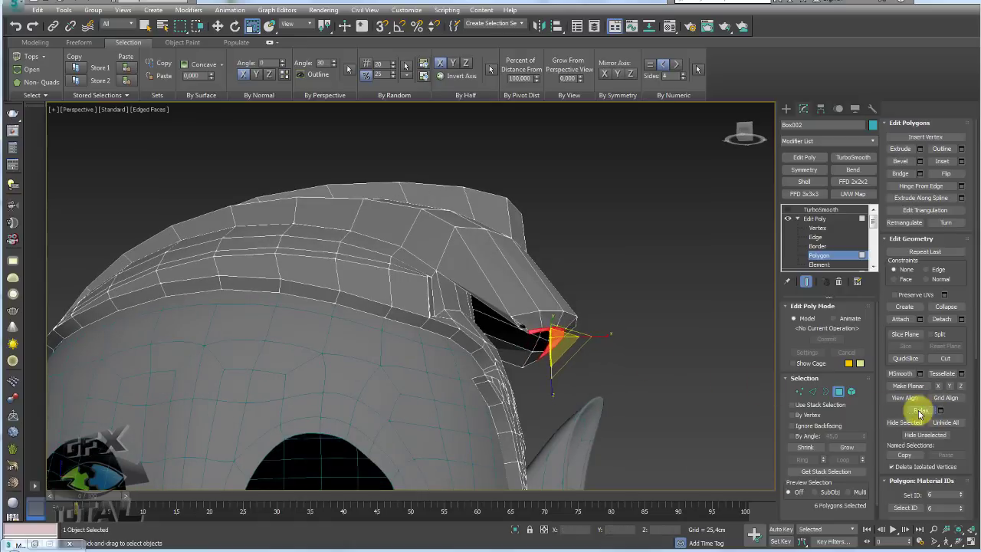
Step: Move the extruded spike faces up and sideways into position
middle_click_drag(595, 325, 544, 326, "alt")
key("w")
left_click_drag(545, 326, 579, 333)
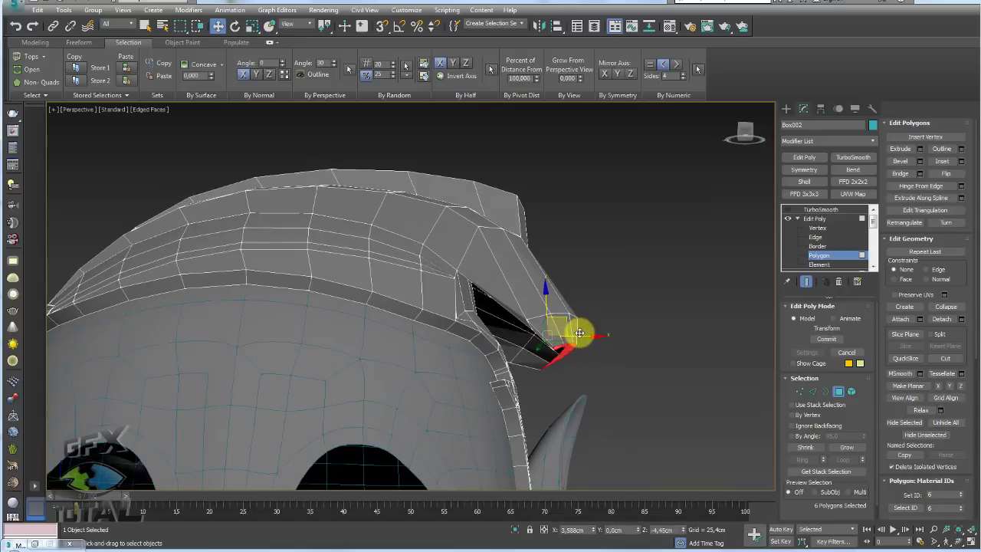
scroll(580, 333, "down", 5)
middle_click_drag(579, 332, 595, 346, "alt")
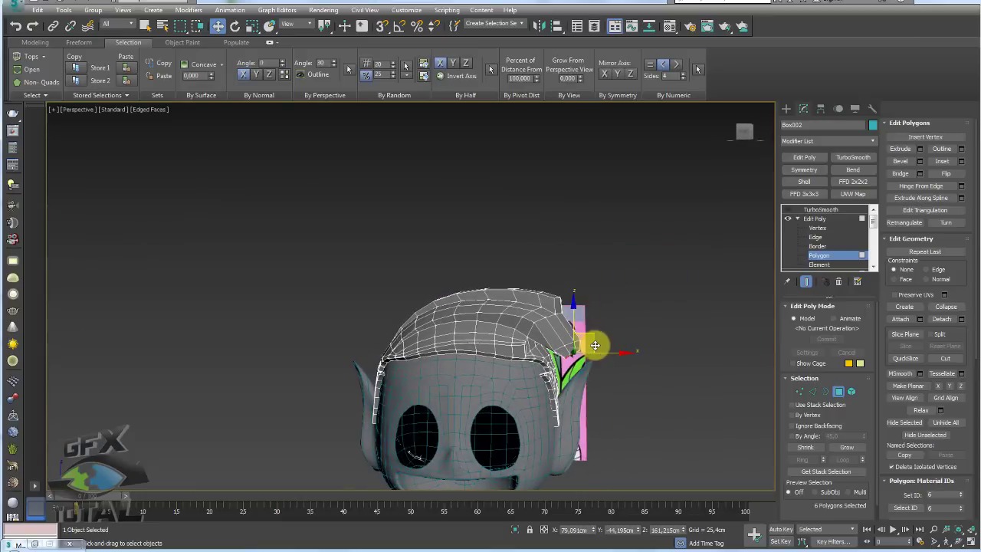
left_click_drag(593, 335, 596, 330)
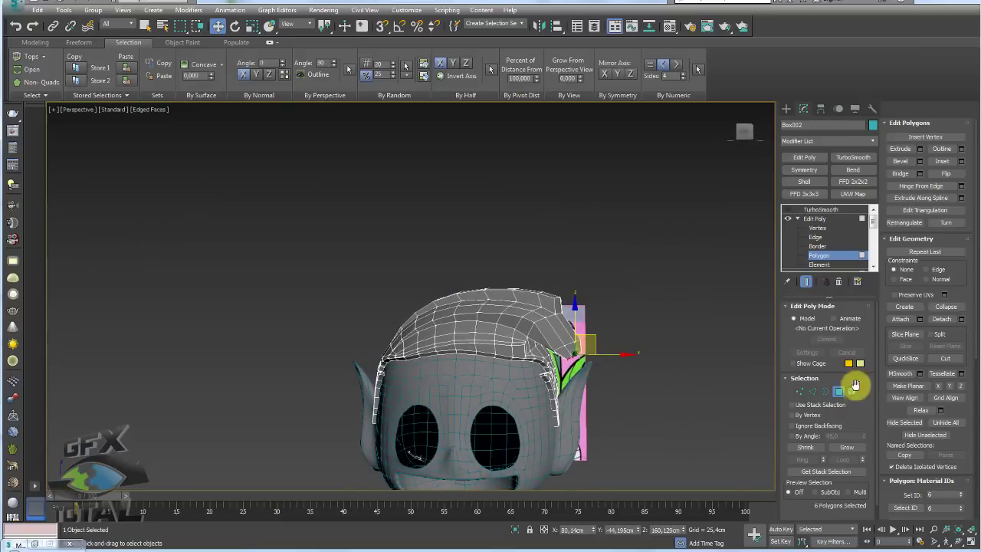
Step: Grow the spike selection, raise it about 5.5 cm, and pick faces for the next spike
left_click(839, 447)
middle_click_drag(587, 337, 597, 340, "alt")
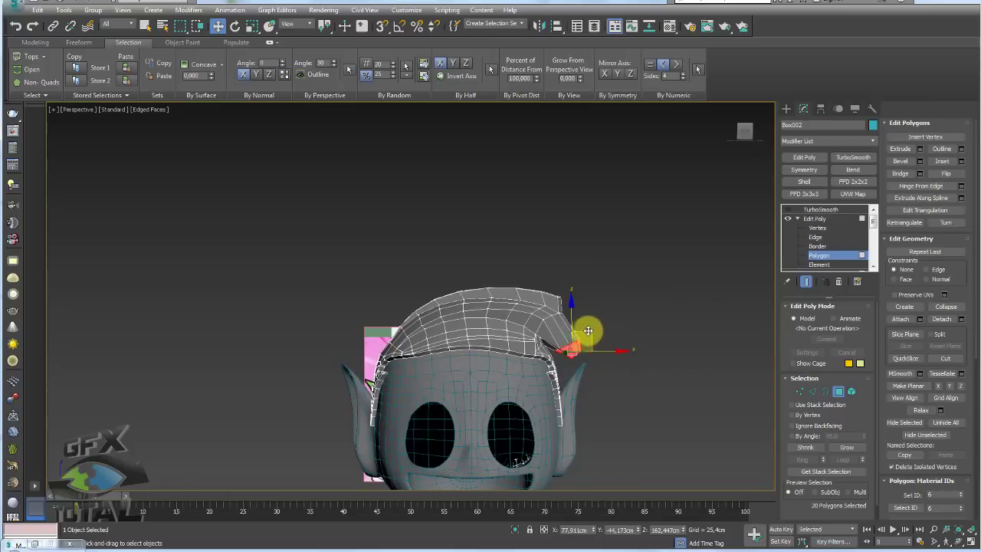
left_click_drag(588, 331, 589, 323)
mouse_move(583, 323)
middle_mouse_down("alt")
mouse_move(573, 346)
mouse_move(531, 350)
mouse_move(335, 344)
mouse_move(564, 312)
middle_mouse_up("alt")
scroll(406, 350, "up", 3)
left_click(337, 345)
left_click(347, 335, "ctrl")
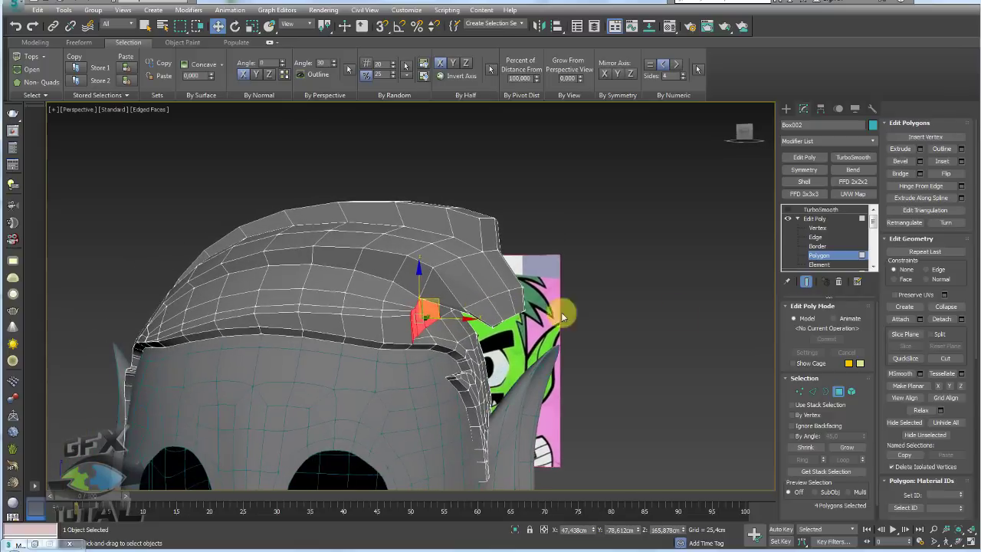
Step: Extrude the selected front polygons of the hair cap, restoring the extruded selection
left_click(920, 149)
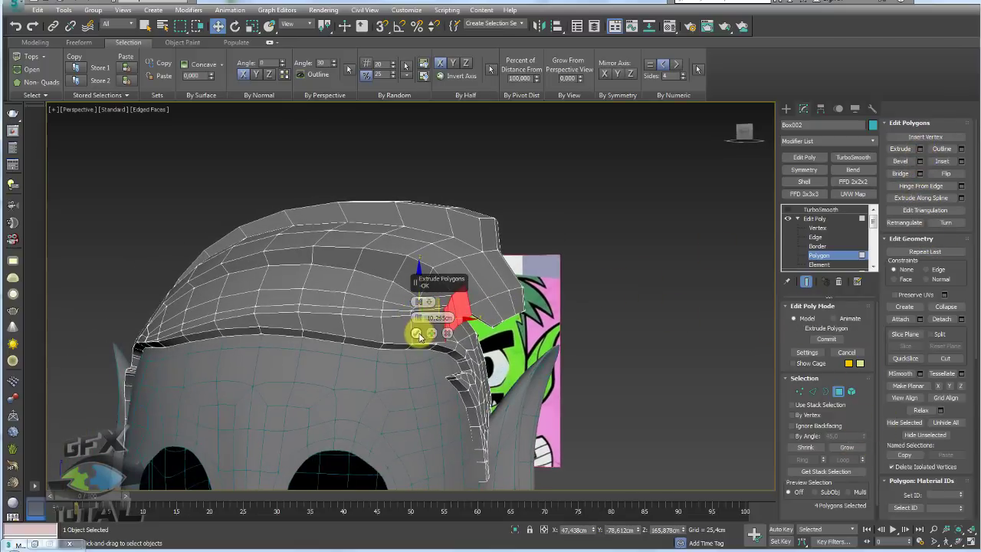
left_click(419, 335)
middle_click_drag(420, 335, 449, 317, "alt")
left_click(479, 295)
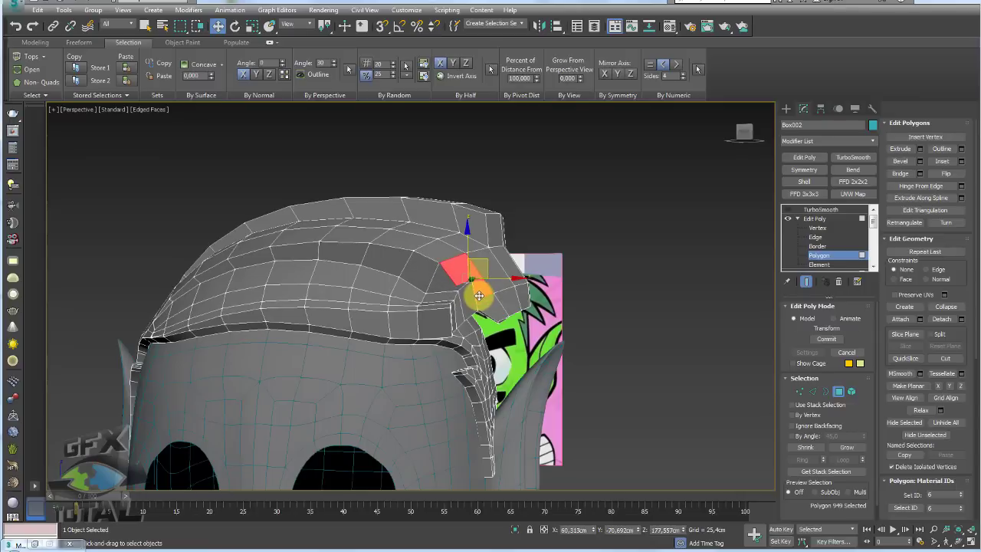
key("ctrl+z")
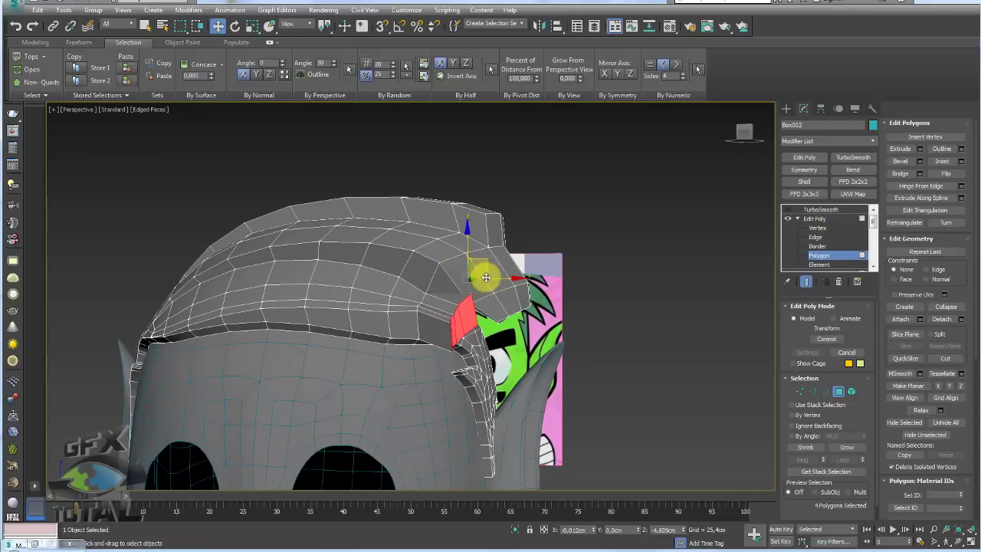
Step: Rotate and move the extruded faces so the tuft angles downward
key("e")
left_click_drag(495, 296, 465, 267)
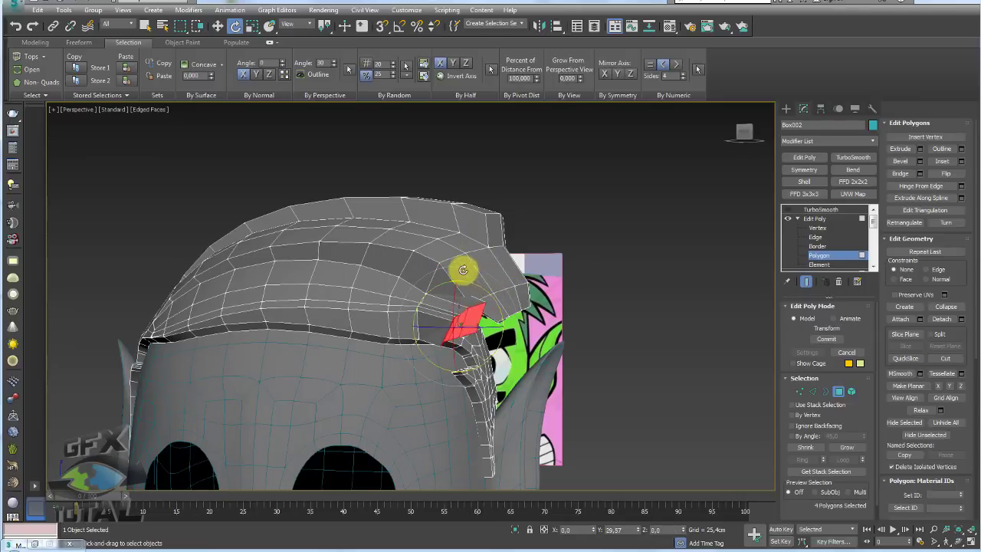
key("r")
key("w")
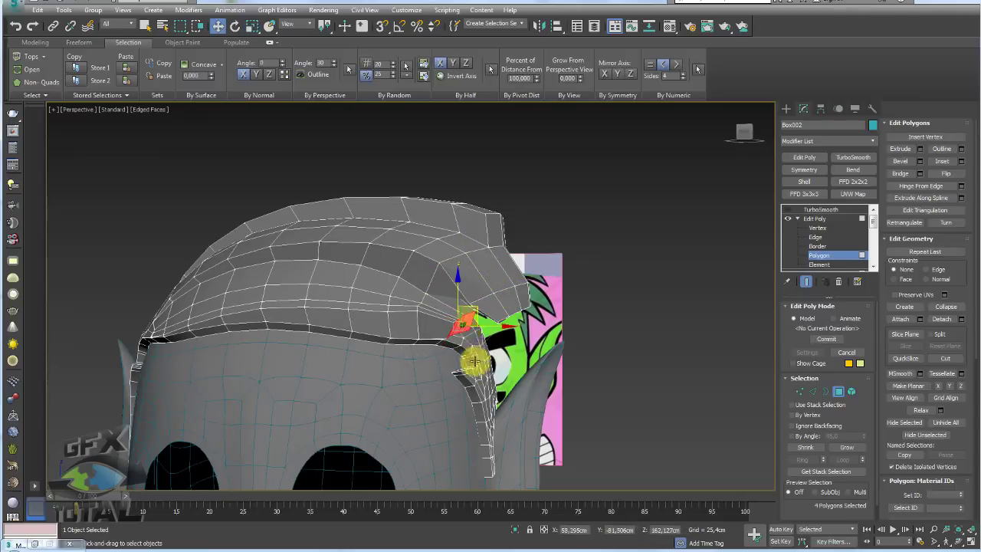
mouse_move(467, 325)
middle_mouse_down("alt")
mouse_move(455, 324)
mouse_move(476, 308)
middle_mouse_up("alt")
left_click_drag(476, 307, 475, 315)
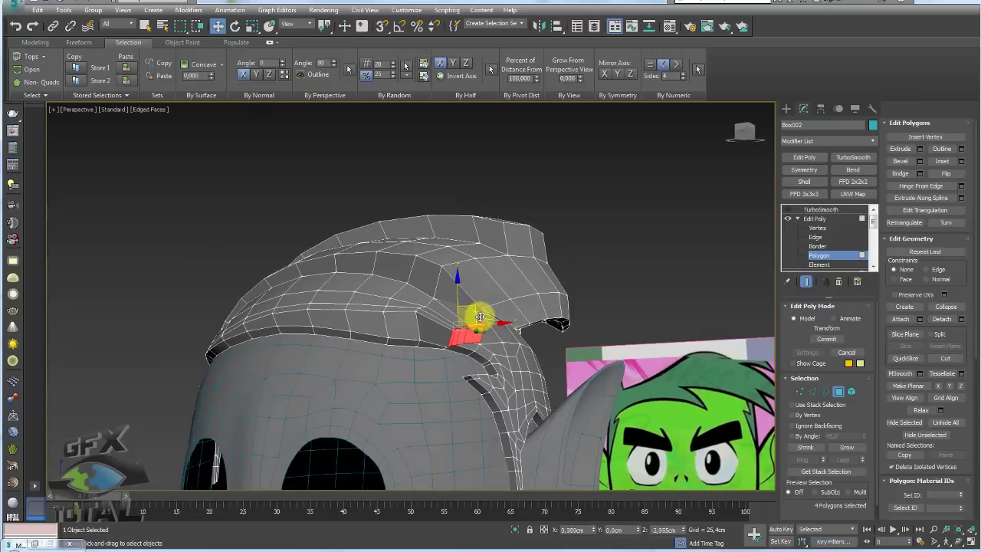
key("e")
mouse_move(485, 317)
middle_mouse_down("alt")
mouse_move(504, 339)
mouse_move(469, 361)
mouse_move(506, 360)
middle_mouse_up("alt")
key("w")
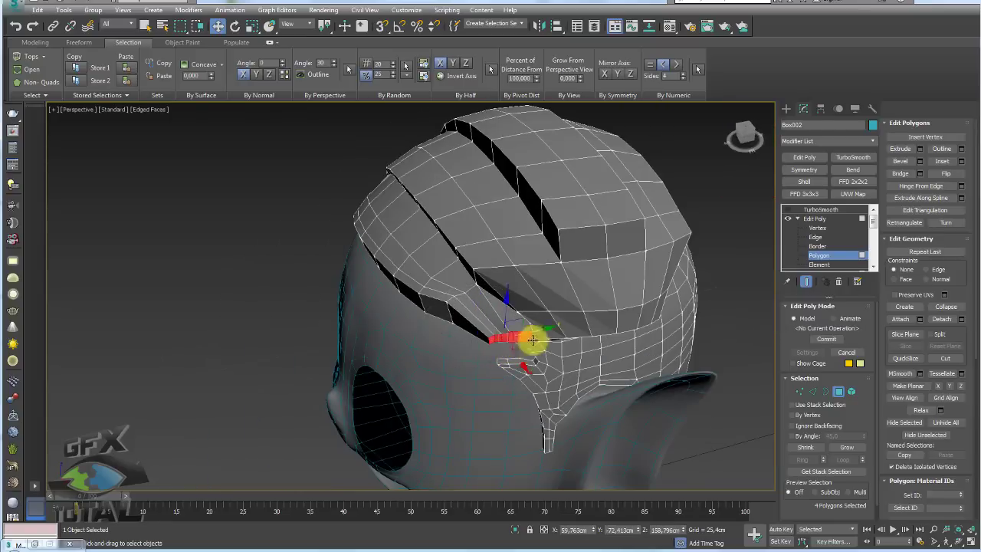
key("e")
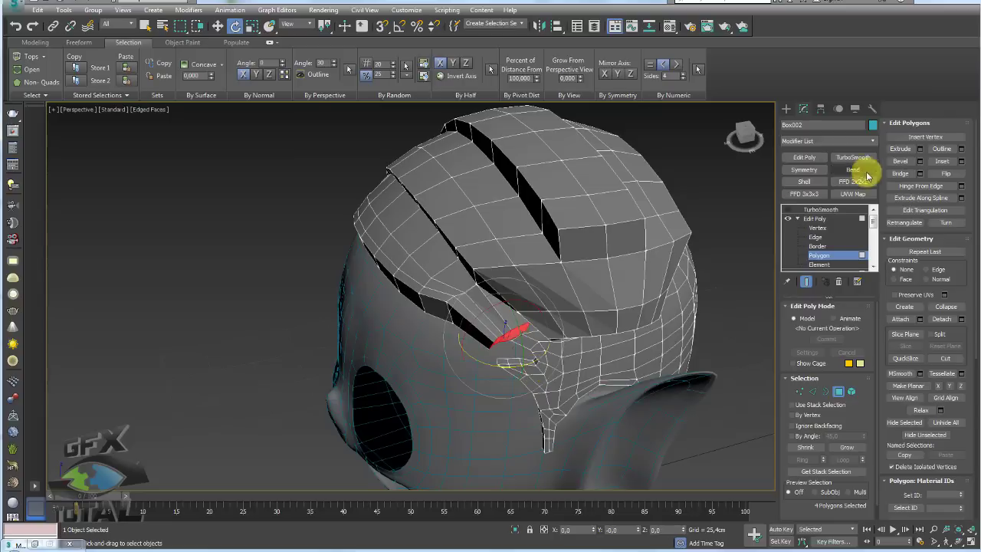
Step: Extrude the tuft faces a second time and adjust them with move, rotate and scale
left_click(920, 148)
left_click(417, 333)
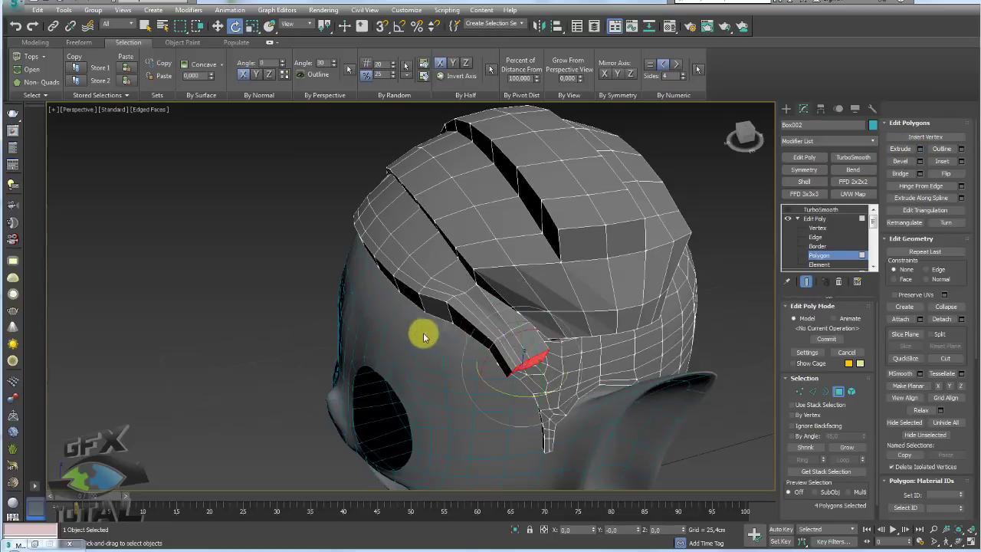
key("w")
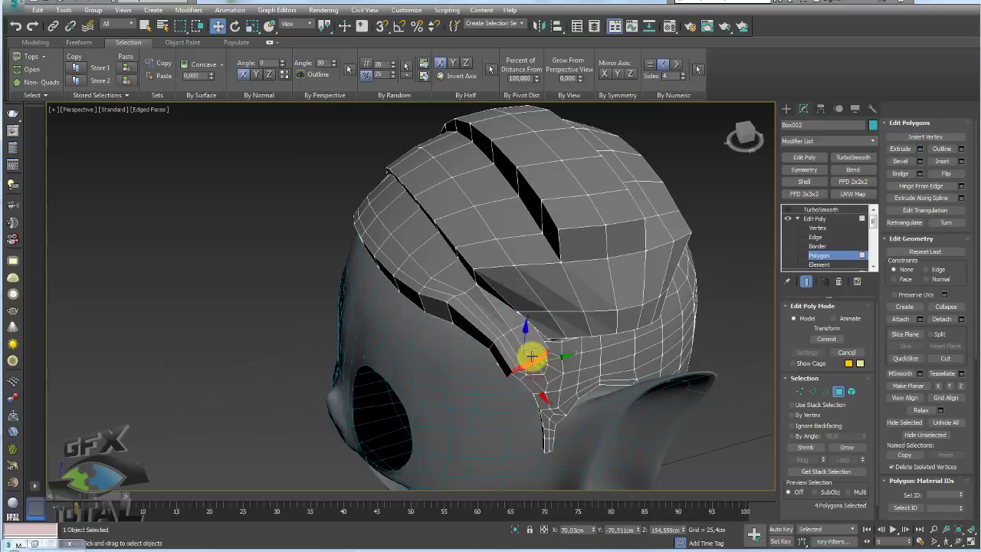
middle_click_drag(532, 350, 549, 356, "alt")
key("e")
key("r")
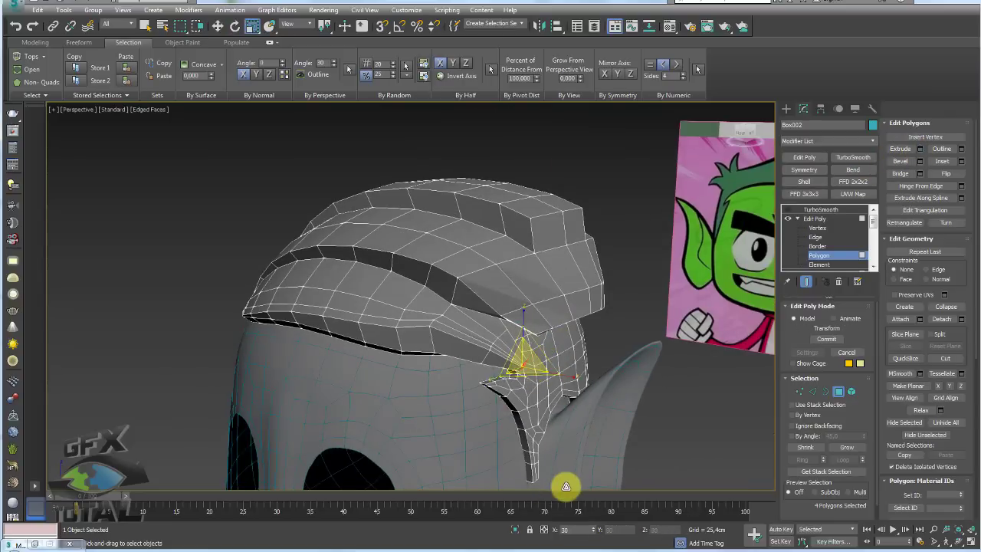
mouse_move(564, 486)
middle_mouse_down("alt")
mouse_move(596, 311)
mouse_move(541, 350)
mouse_move(526, 376)
mouse_move(531, 392)
mouse_move(683, 319)
mouse_move(615, 302)
mouse_move(624, 321)
mouse_move(587, 335)
mouse_move(613, 322)
middle_mouse_up("alt")
key("w")
Step: Select three polygons on the other side of the cap front
left_click(636, 324)
left_click(587, 313, "ctrl")
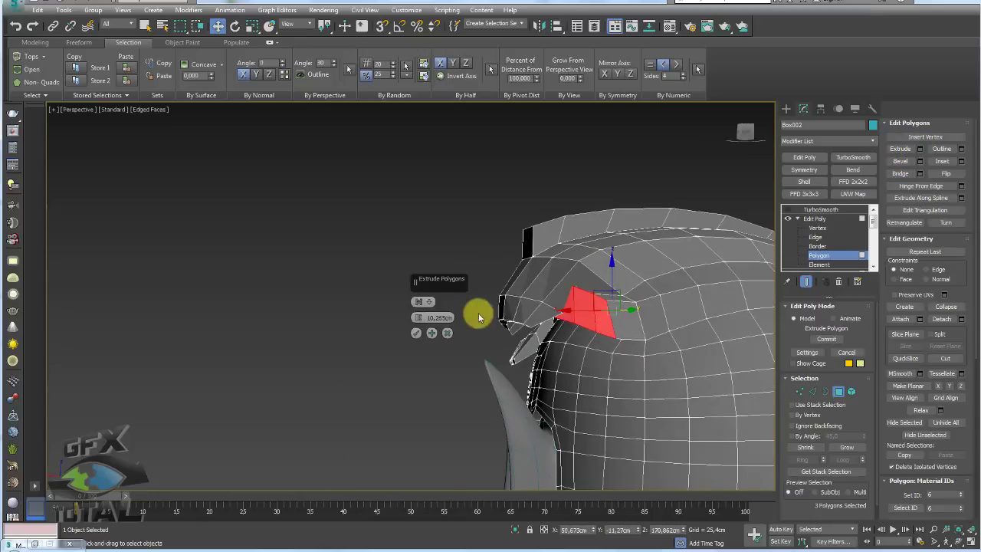
middle_click_drag(608, 311, 587, 306, "alt")
key("e")
key("r")
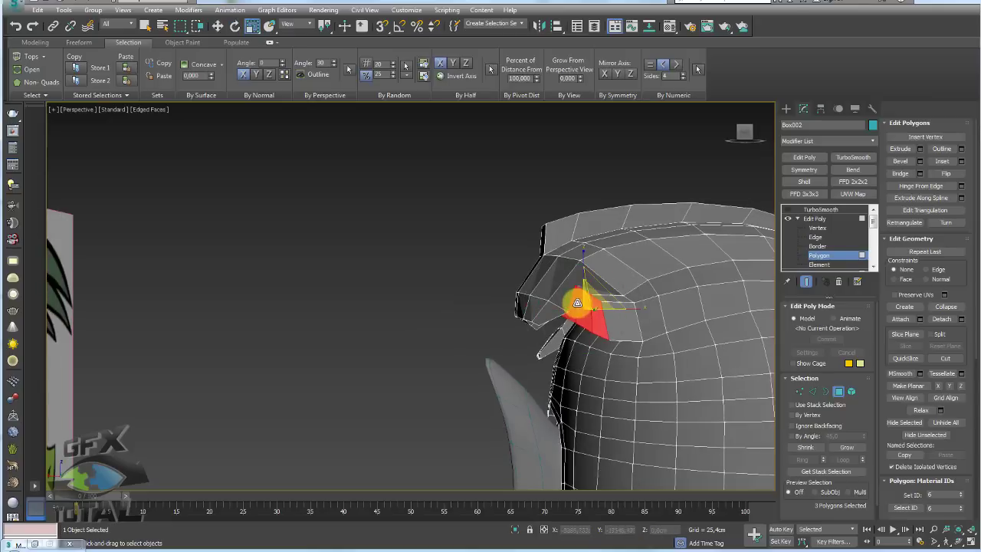
key("w")
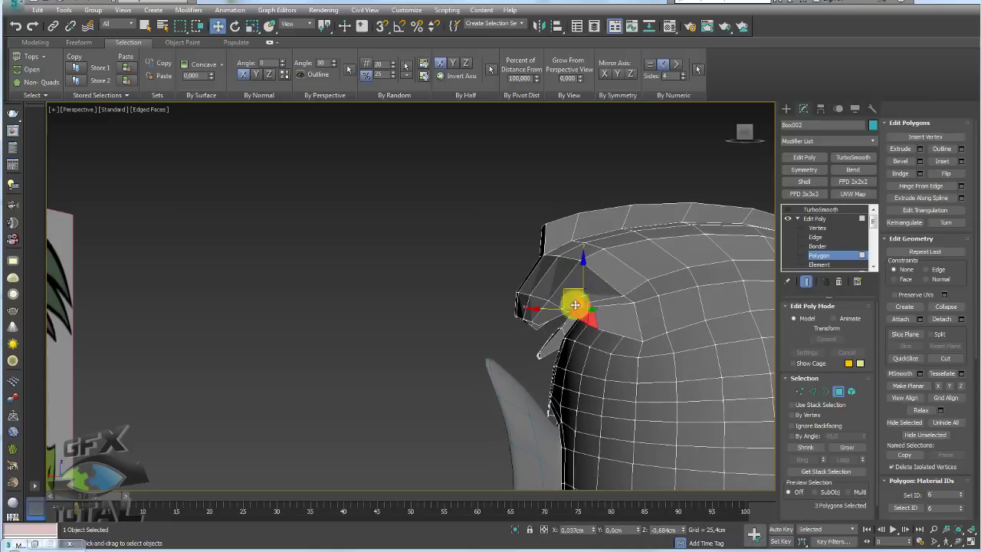
mouse_move(584, 325)
middle_mouse_down("alt")
mouse_move(650, 381)
mouse_move(567, 364)
middle_mouse_up("alt")
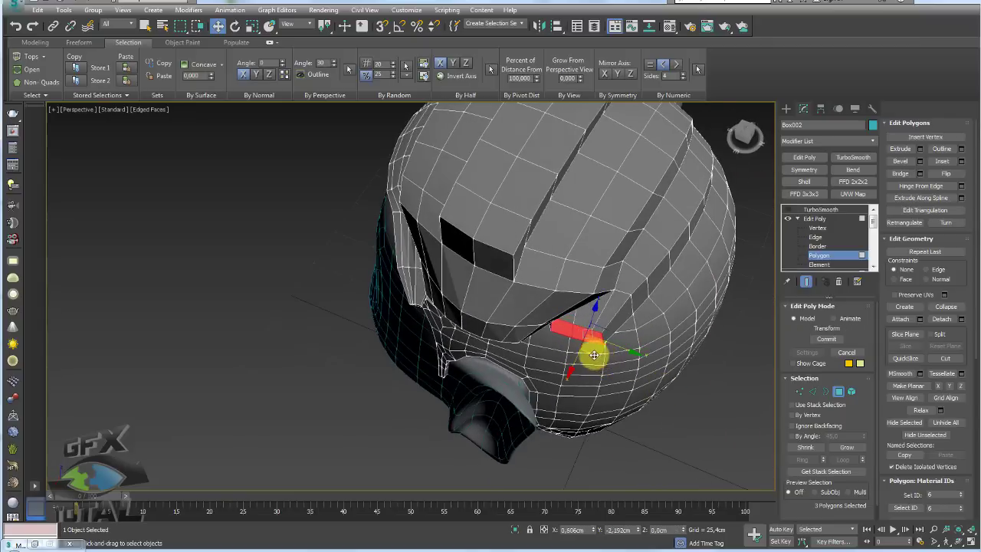
key("e")
middle_click_drag(594, 373, 607, 359, "alt")
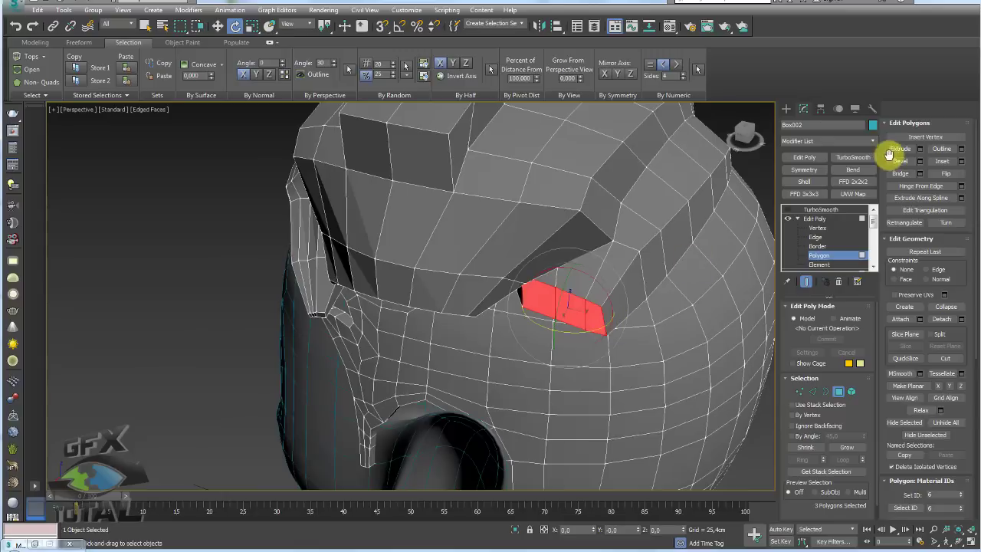
Step: Extrude the three polygons and move the faces out into a downward hair tuft
left_click(920, 149)
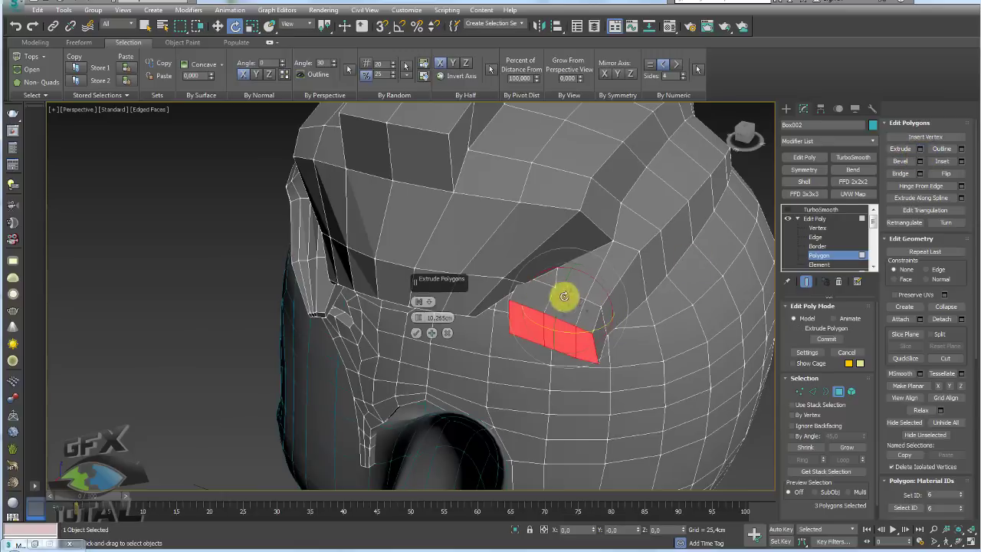
left_click(415, 334)
key("w")
left_click_drag(558, 340, 575, 447)
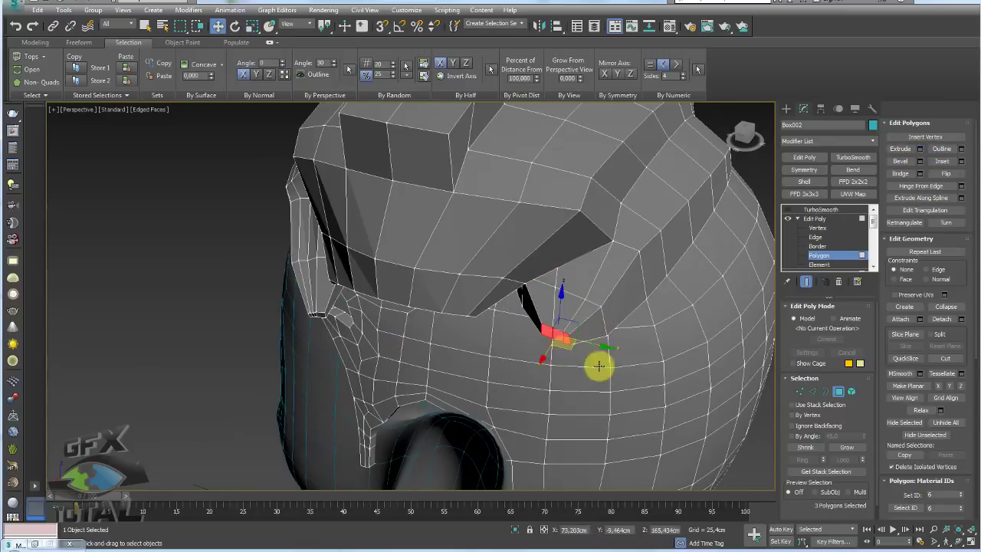
mouse_move(599, 366)
middle_mouse_down("alt")
mouse_move(517, 329)
mouse_move(547, 320)
middle_mouse_up("alt")
mouse_move(547, 319)
left_mouse_down()
mouse_move(558, 350)
mouse_move(547, 332)
mouse_move(536, 344)
mouse_move(559, 344)
mouse_move(564, 357)
left_mouse_up()
mouse_move(568, 359)
middle_mouse_down("alt")
mouse_move(641, 377)
mouse_move(607, 385)
middle_mouse_up("alt")
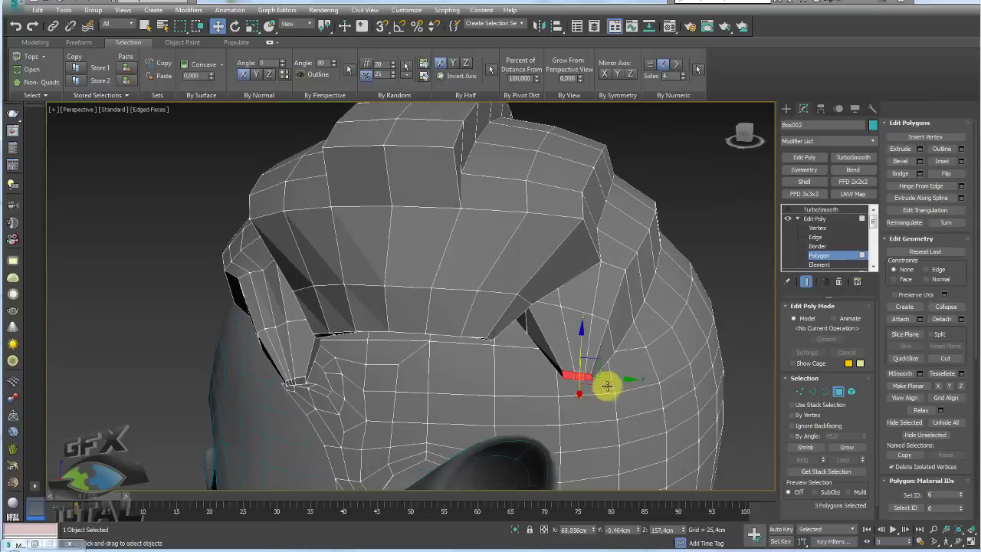
middle_click_drag(493, 345, 521, 313, "alt")
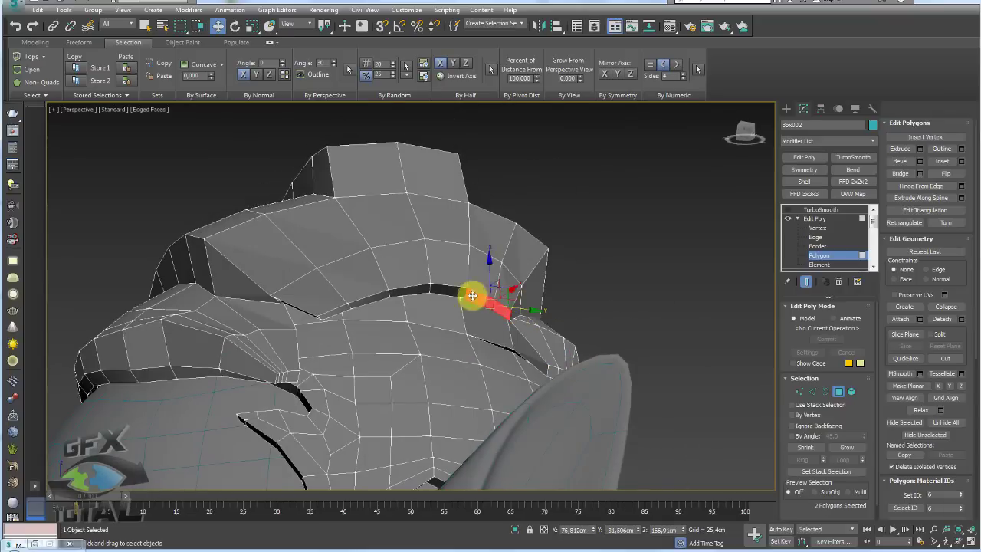
Step: Extend the selection along the cap's edge strip
left_click(422, 290, "ctrl")
left_click(391, 294, "ctrl")
left_click(357, 303, "ctrl")
left_click(329, 311, "ctrl")
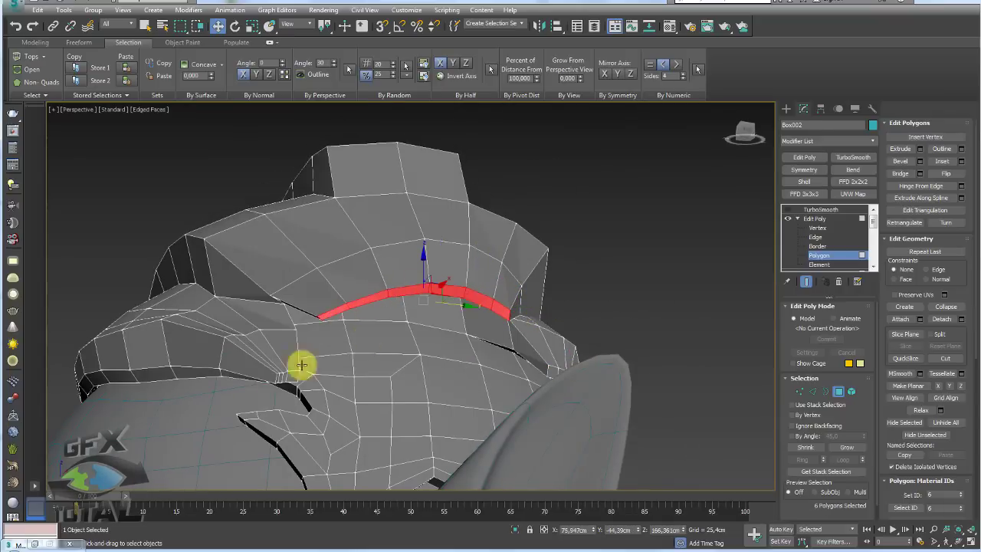
mouse_move(303, 366)
middle_mouse_down("alt")
mouse_move(350, 405)
mouse_move(437, 324)
mouse_move(447, 284)
mouse_move(463, 271)
middle_mouse_up("alt")
Step: Scale down the tuft's tip polygon and select an edge at the tip
scroll(442, 297, "up", 2)
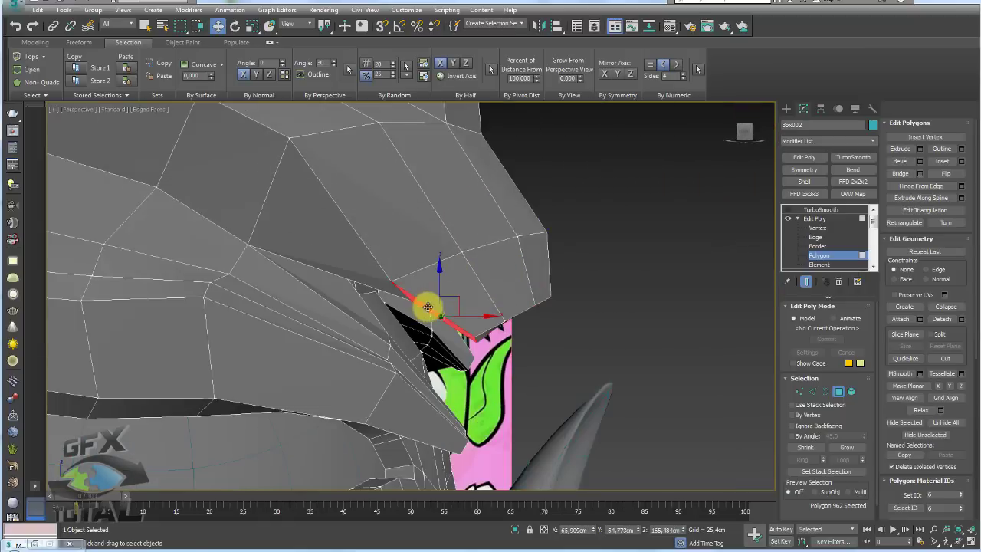
key("r")
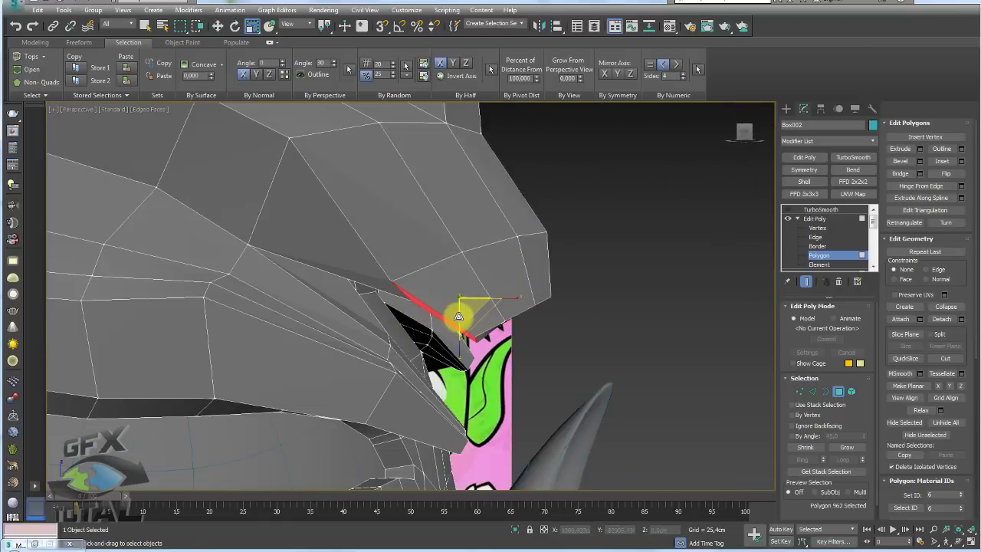
left_click_drag(466, 296, 472, 330)
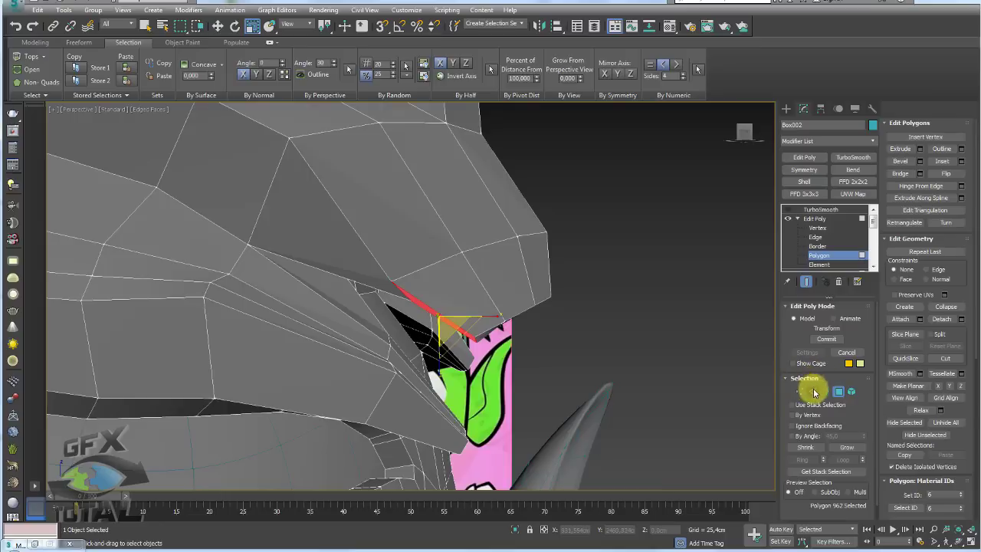
left_click(813, 391)
middle_click_drag(438, 306, 449, 289, "alt")
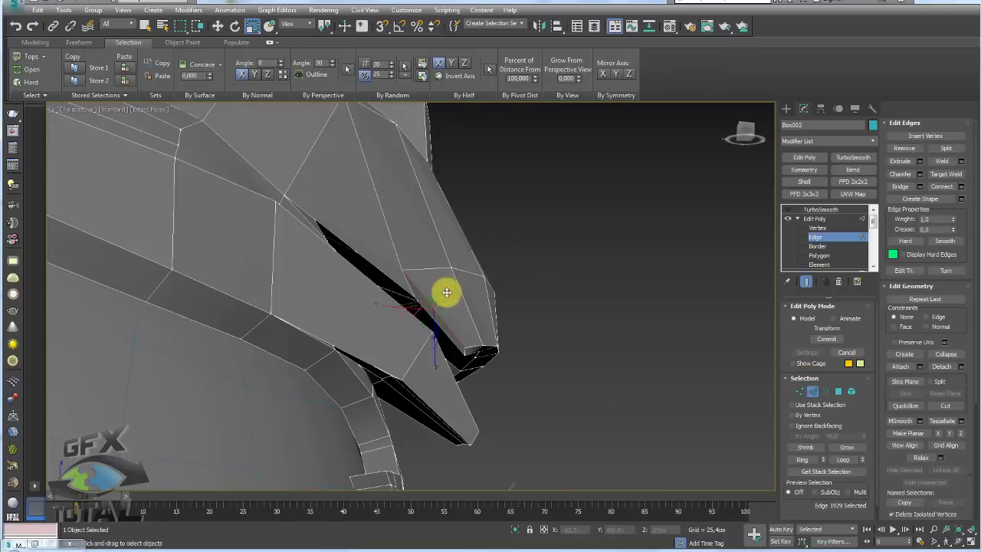
left_click(452, 290)
key("w")
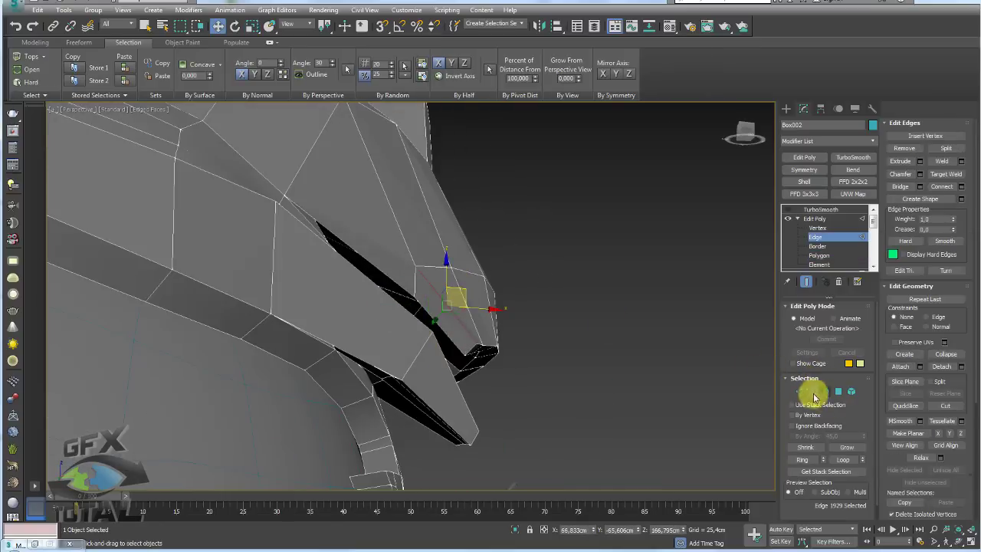
Step: Check the tip vertices, then select two polygons on top of the cap
left_click(799, 392)
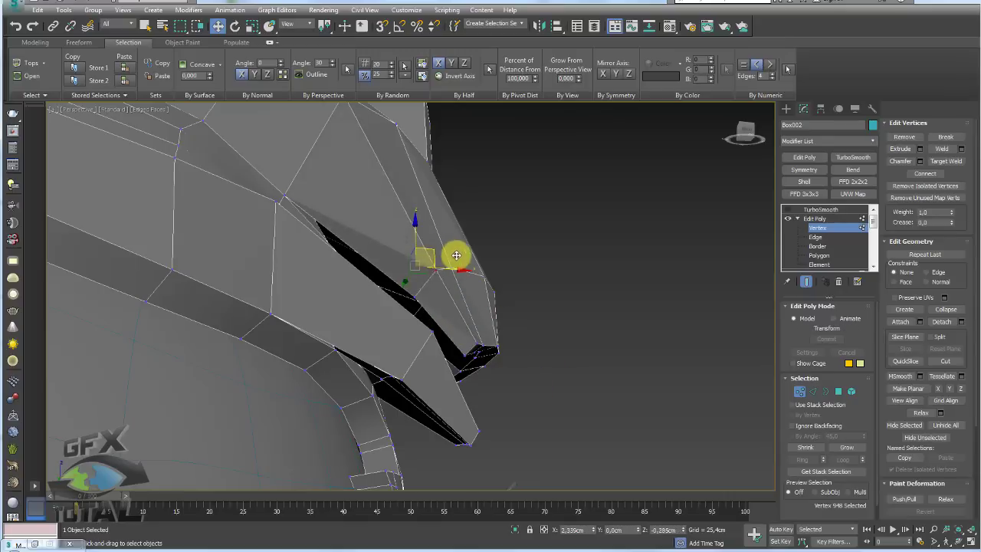
mouse_move(455, 259)
middle_mouse_down("alt")
mouse_move(449, 299)
mouse_move(420, 318)
mouse_move(510, 243)
mouse_move(596, 259)
middle_mouse_up("alt")
left_click(839, 391)
middle_click_drag(678, 268, 495, 238, "alt")
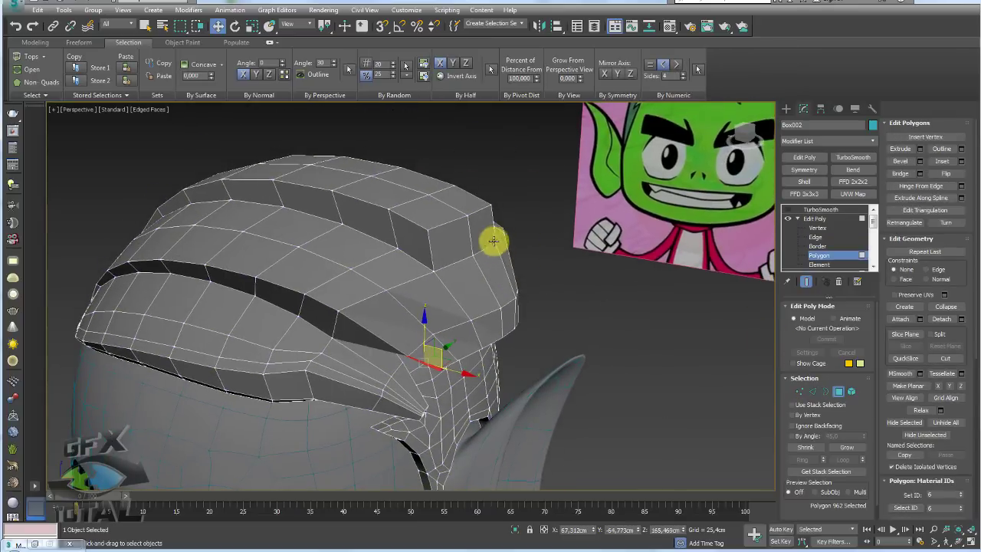
left_click(471, 232)
left_click(448, 228, "ctrl")
middle_click_drag(578, 274, 629, 260, "alt")
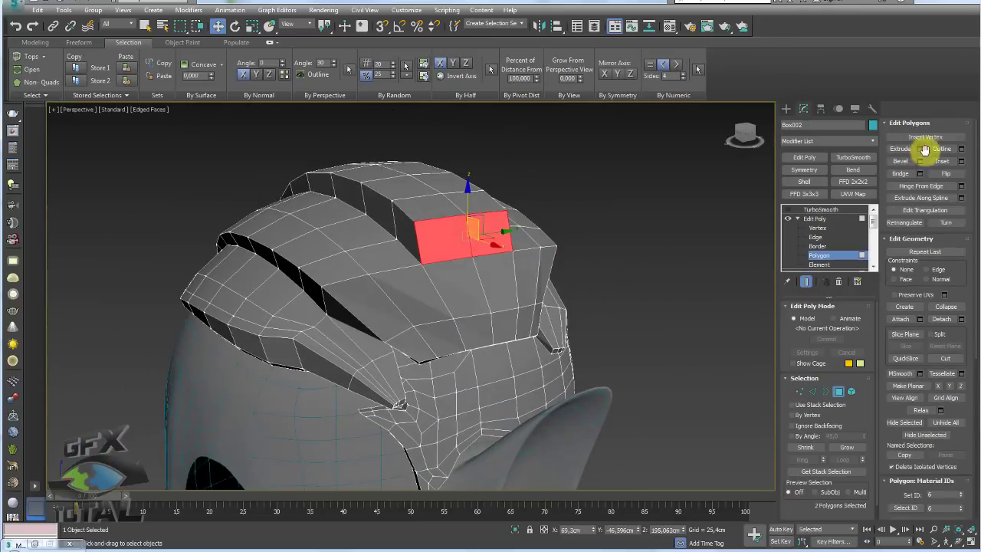
Step: Extrude the two top polygons into a spike and shrink its tip
left_click(919, 148)
left_click(418, 332)
mouse_move(417, 332)
middle_mouse_down("alt")
mouse_move(478, 291)
mouse_move(506, 230)
middle_mouse_up("alt")
left_click_drag(515, 243, 500, 243)
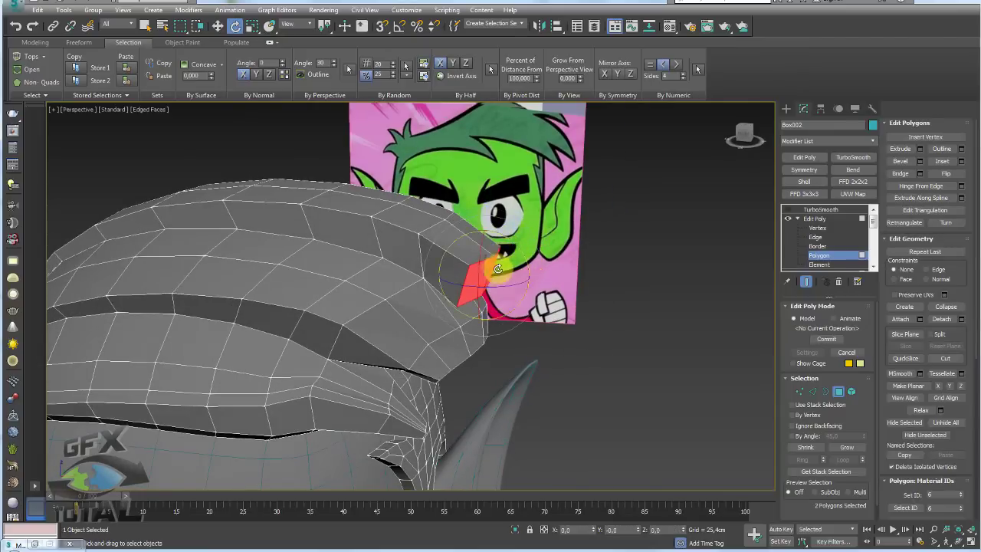
key("r")
left_click_drag(494, 257, 499, 300)
mouse_move(498, 299)
middle_mouse_down("alt")
mouse_move(511, 334)
mouse_move(557, 307)
middle_mouse_up("alt")
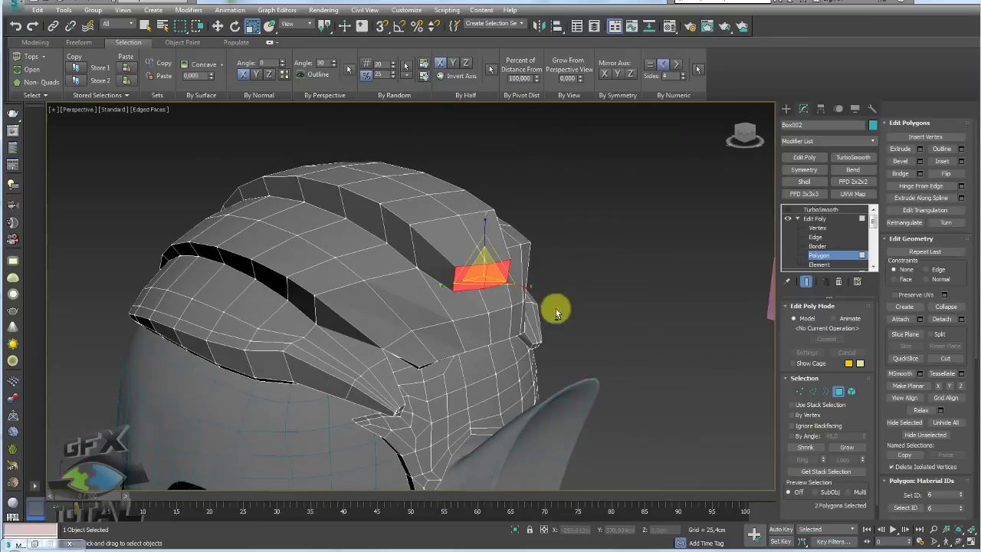
Step: Extrude the front polygons into a tuft and pull its tip back toward the cap
left_click(920, 149)
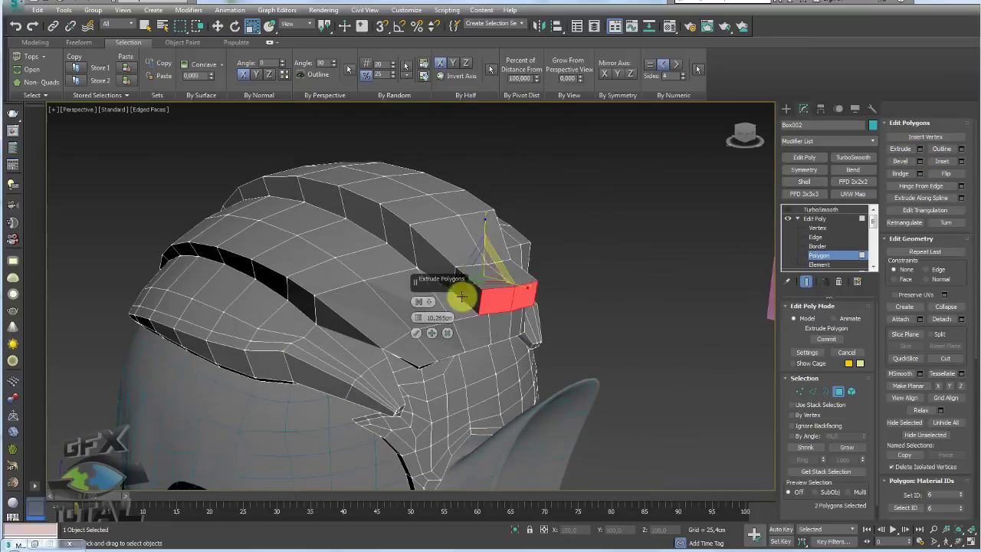
left_click_drag(422, 315, 419, 332)
left_click(418, 331)
middle_click_drag(455, 322, 527, 303, "alt")
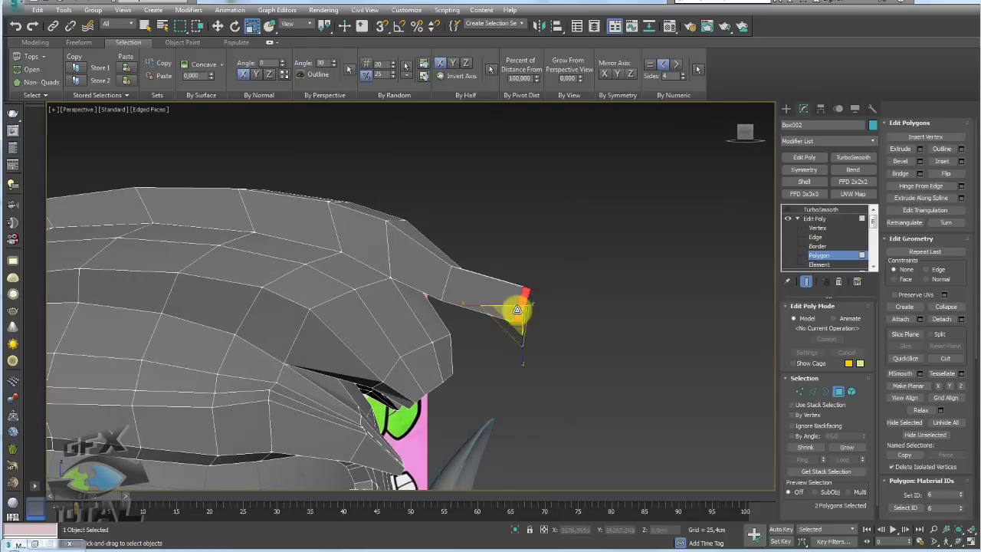
left_click_drag(532, 291, 473, 293)
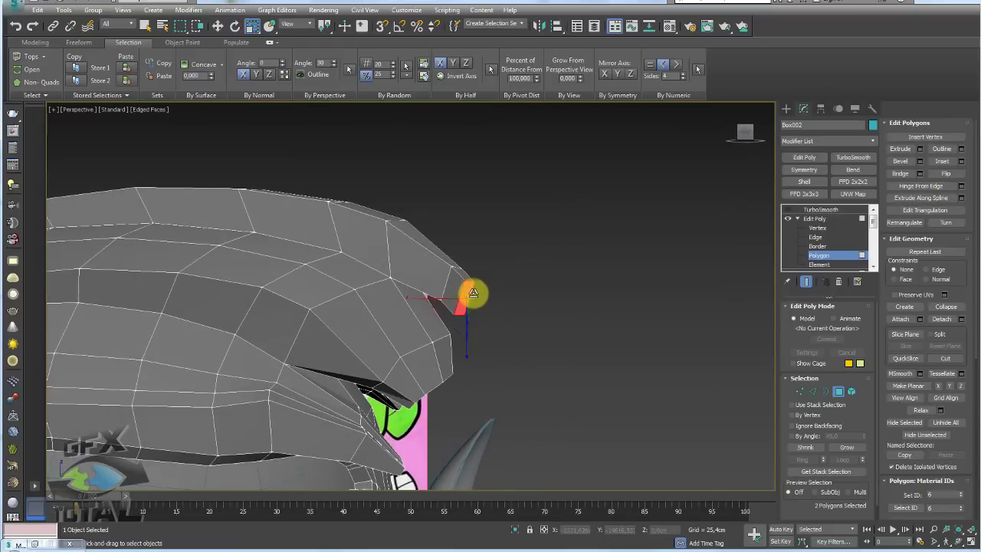
mouse_move(554, 313)
middle_mouse_down("alt")
mouse_move(484, 357)
mouse_move(624, 320)
middle_mouse_up("alt")
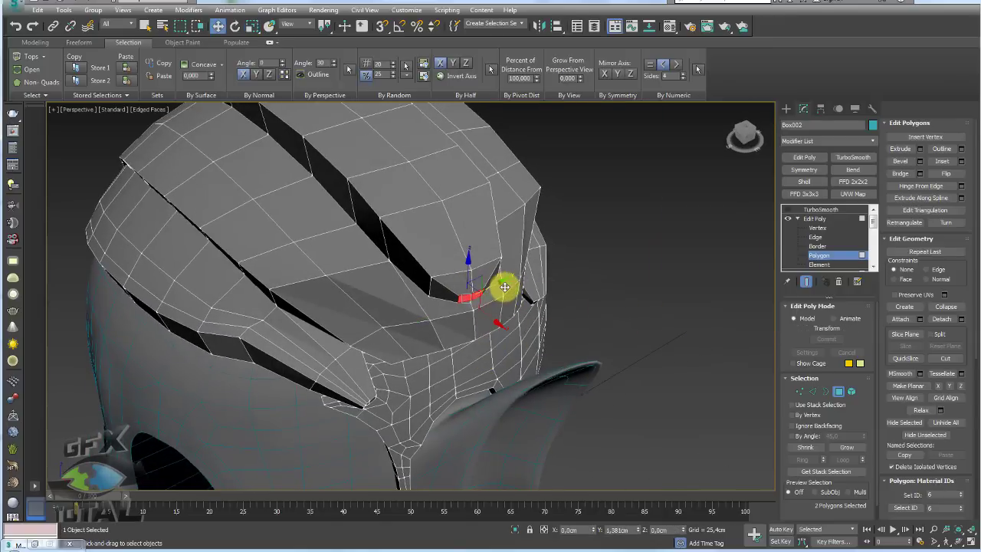
Step: Grow the tuft selection, shift it up and back, and scale it
left_click(846, 449)
middle_click_drag(600, 259, 486, 262, "alt")
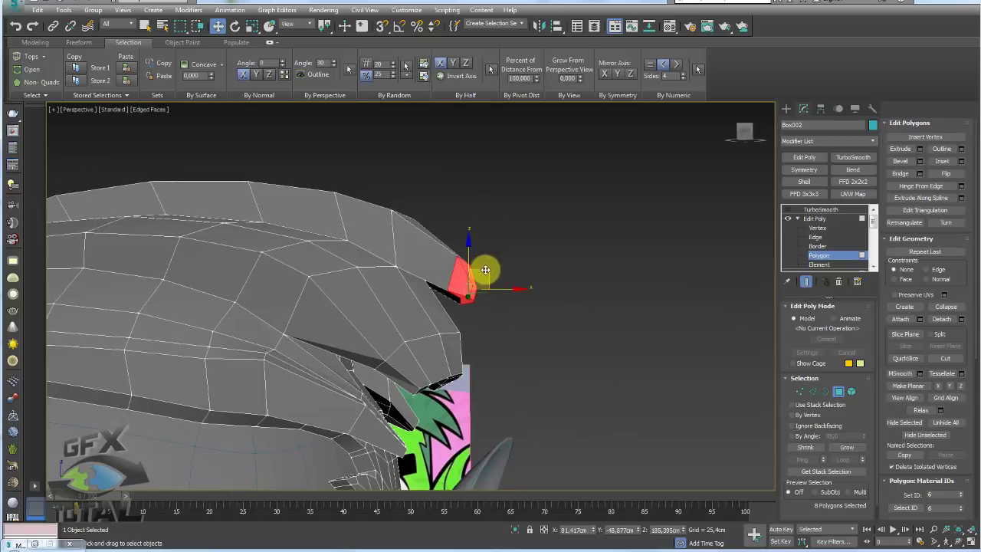
mouse_move(485, 269)
left_mouse_down()
mouse_move(466, 257)
mouse_move(466, 303)
left_mouse_up()
key("r")
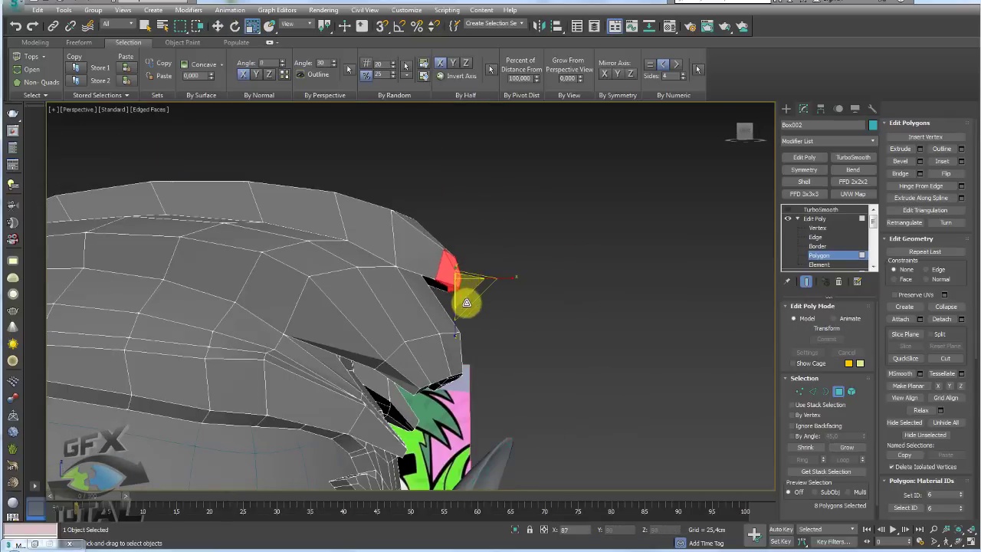
middle_click_drag(482, 285, 511, 222, "alt")
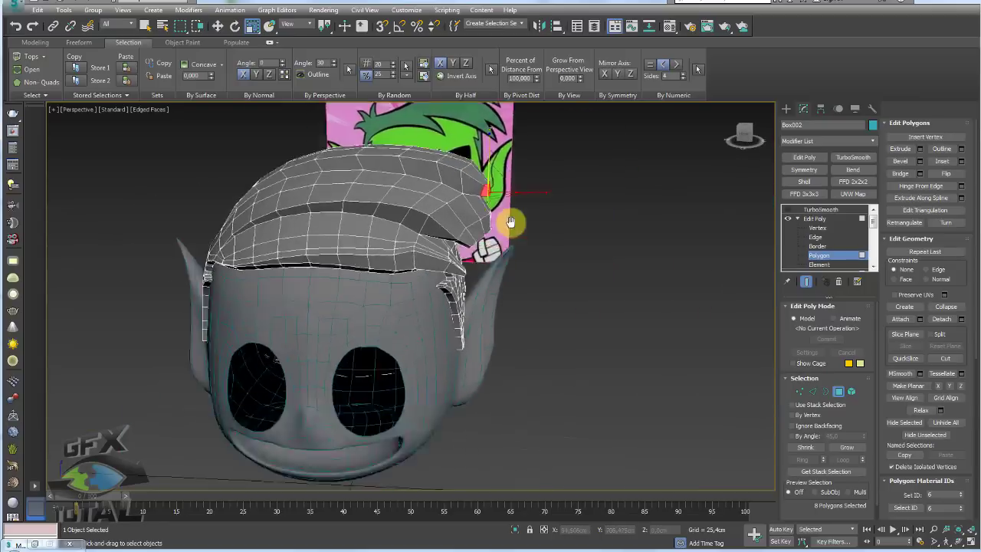
scroll(511, 223, "down", 5)
mouse_move(565, 204)
middle_mouse_down("alt")
mouse_move(485, 259)
mouse_move(547, 281)
mouse_move(554, 357)
mouse_move(560, 309)
mouse_move(489, 355)
middle_mouse_up("alt")
scroll(486, 259, "up", 3)
scroll(489, 356, "up", 4)
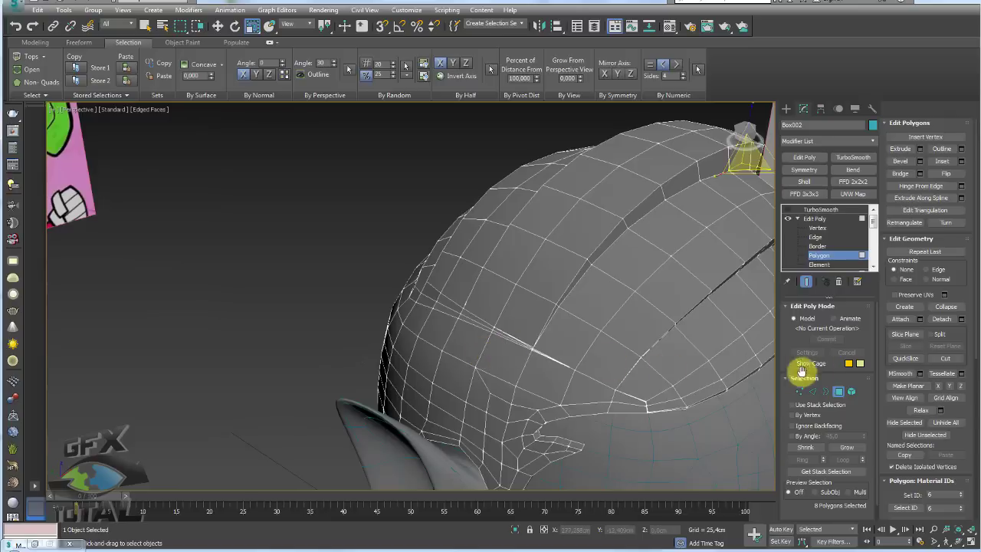
Step: Switch to Edge level and inspect the edges around the hair cap
left_click(815, 394)
scroll(466, 317, "up", 2)
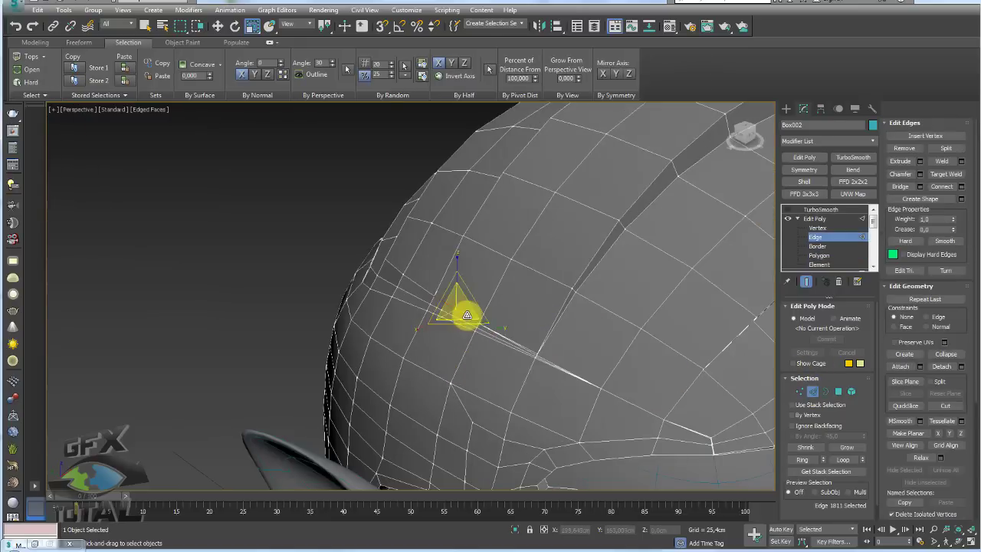
scroll(569, 302, "down", 3)
mouse_move(569, 302)
middle_mouse_down("alt")
mouse_move(493, 306)
mouse_move(466, 291)
middle_mouse_up("alt")
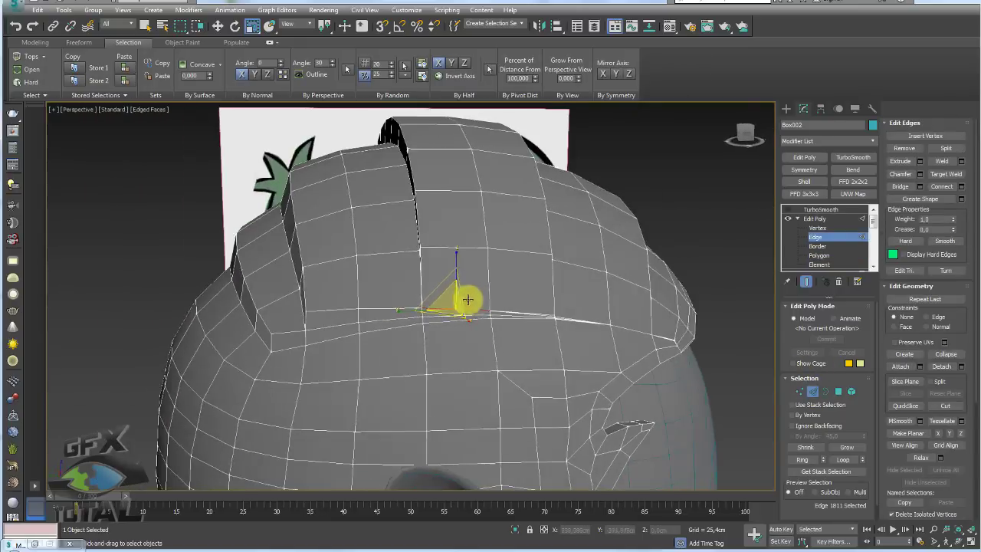
scroll(573, 316, "up", 5)
middle_click_drag(573, 317, 557, 336, "alt")
Step: Slide the slot's rim edge upward with Edge constraints enabled
left_click(610, 352)
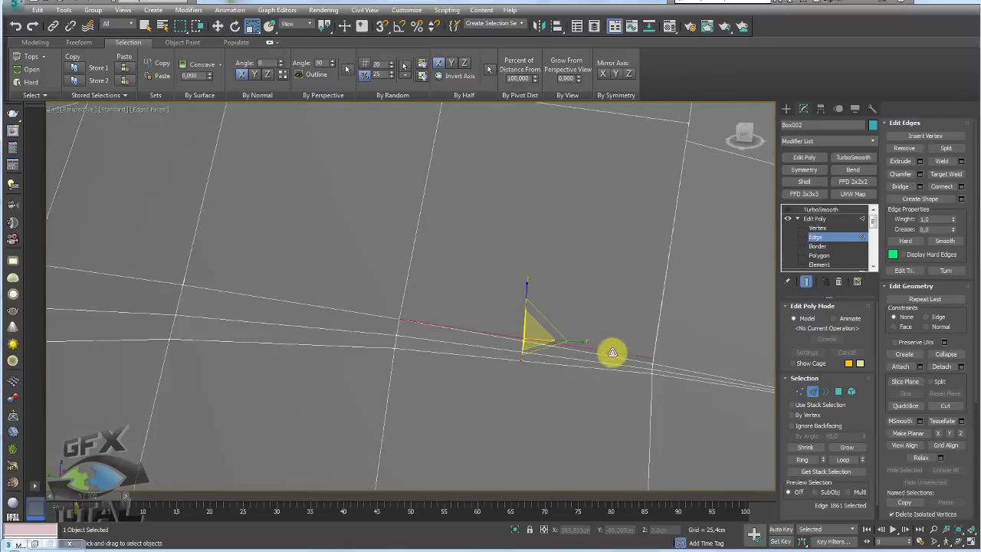
left_click(935, 316)
middle_click_drag(585, 329, 526, 300, "alt")
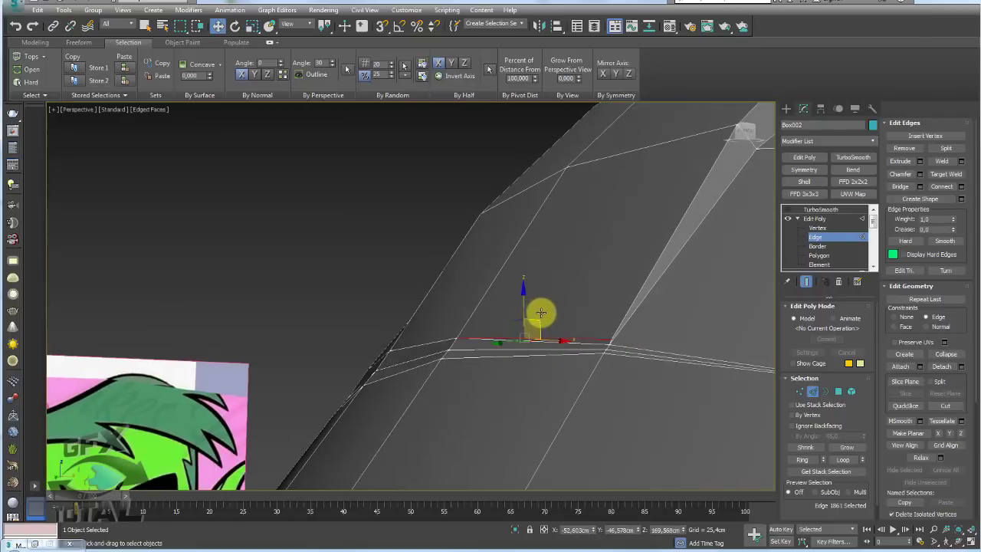
left_click_drag(534, 321, 579, 270)
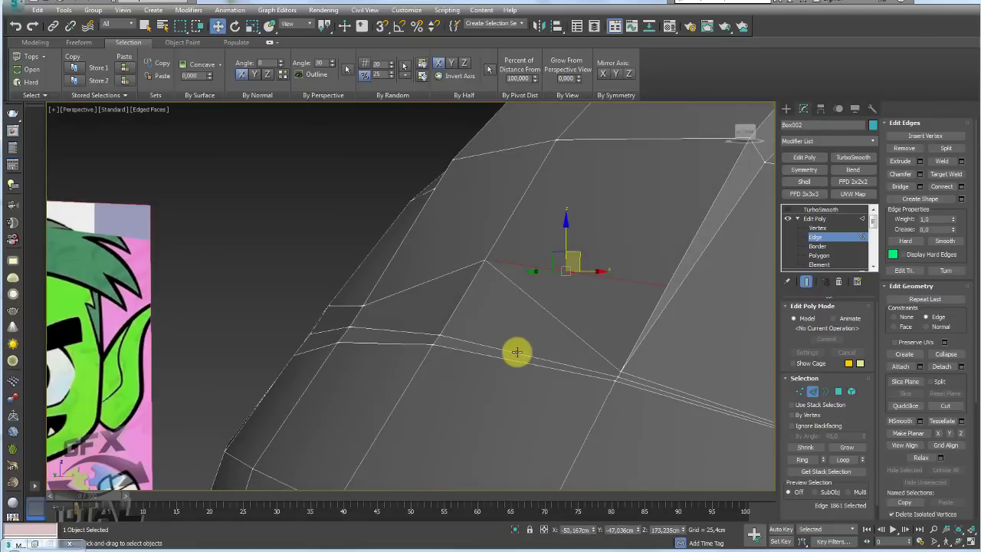
mouse_move(587, 350)
middle_mouse_down("alt")
mouse_move(574, 361)
mouse_move(562, 338)
middle_mouse_up("alt")
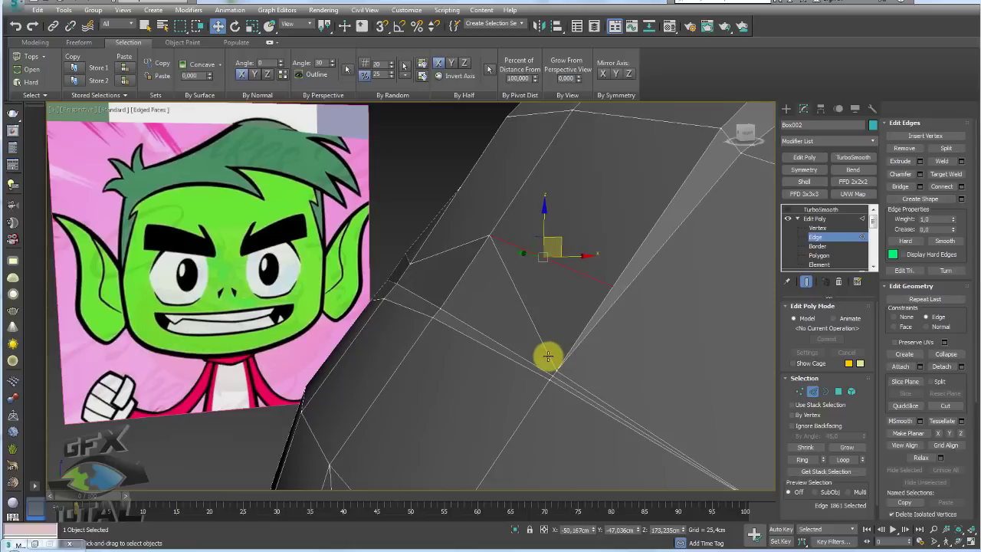
Step: Slide a neighbouring vertex up along its edge
left_click(803, 393)
left_click(554, 368)
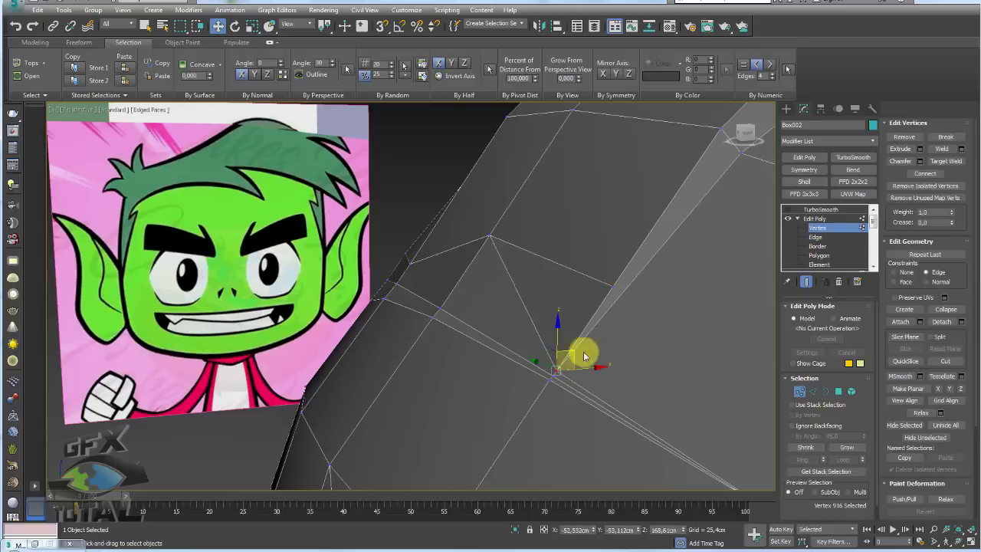
mouse_move(572, 350)
left_mouse_down()
mouse_move(598, 322)
mouse_move(504, 264)
mouse_move(508, 219)
mouse_move(477, 245)
left_mouse_up()
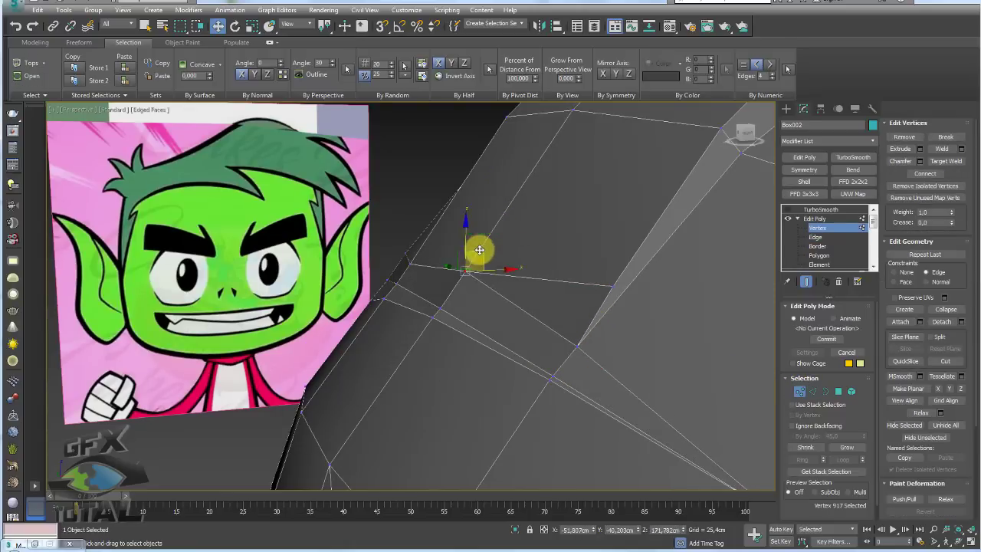
scroll(478, 248, "up", 5)
mouse_move(529, 270)
middle_mouse_down("alt")
mouse_move(557, 278)
mouse_move(656, 266)
mouse_move(567, 245)
mouse_move(587, 235)
middle_mouse_up("alt")
scroll(567, 246, "up", 2)
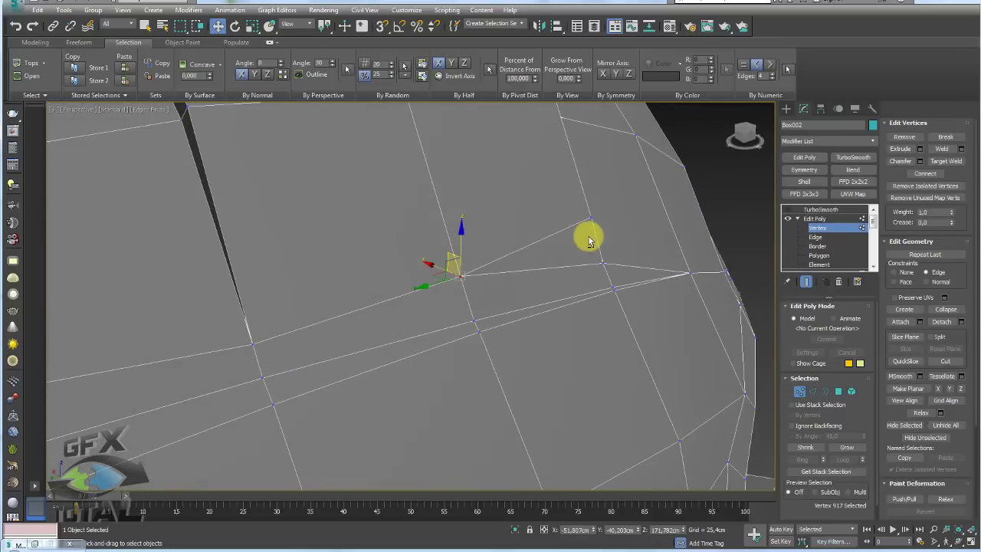
Step: Cut a new edge with Alt+C and remove the three unwanted edges
key("alt+c")
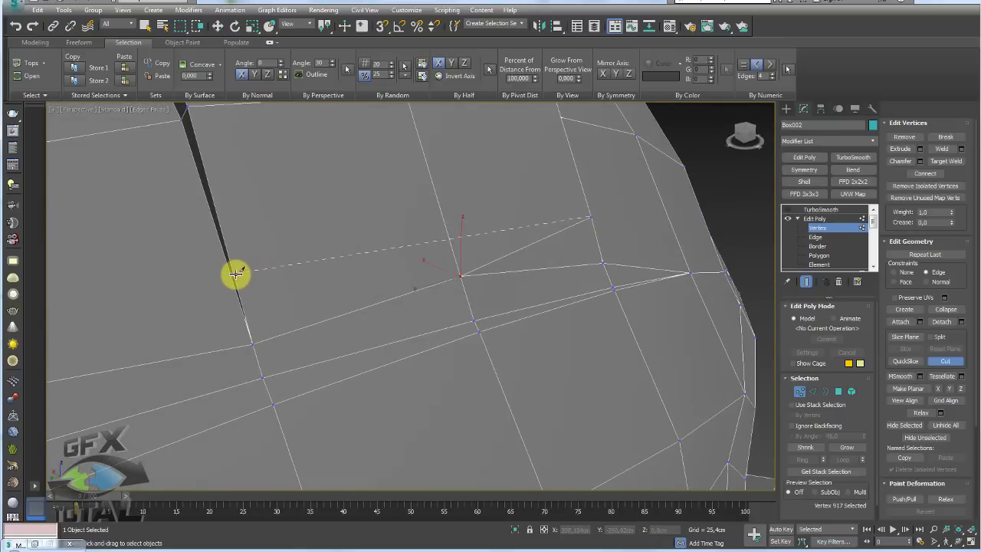
left_click(236, 274)
right_click(539, 279)
key("w")
left_click(812, 391, "ctrl")
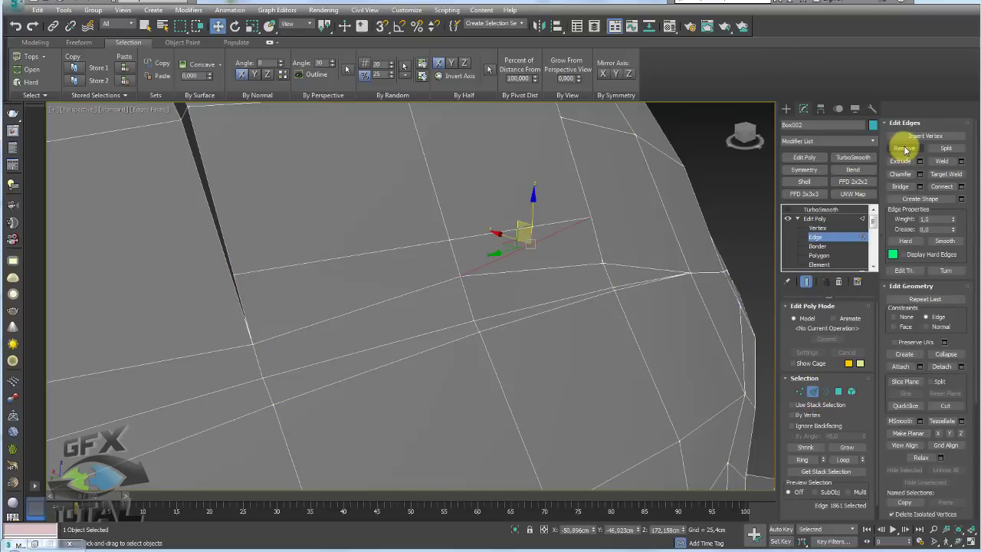
left_click(904, 147)
scroll(475, 260, "down", 2)
mouse_move(475, 263)
middle_mouse_down("alt")
mouse_move(496, 261)
mouse_move(518, 231)
middle_mouse_up("alt")
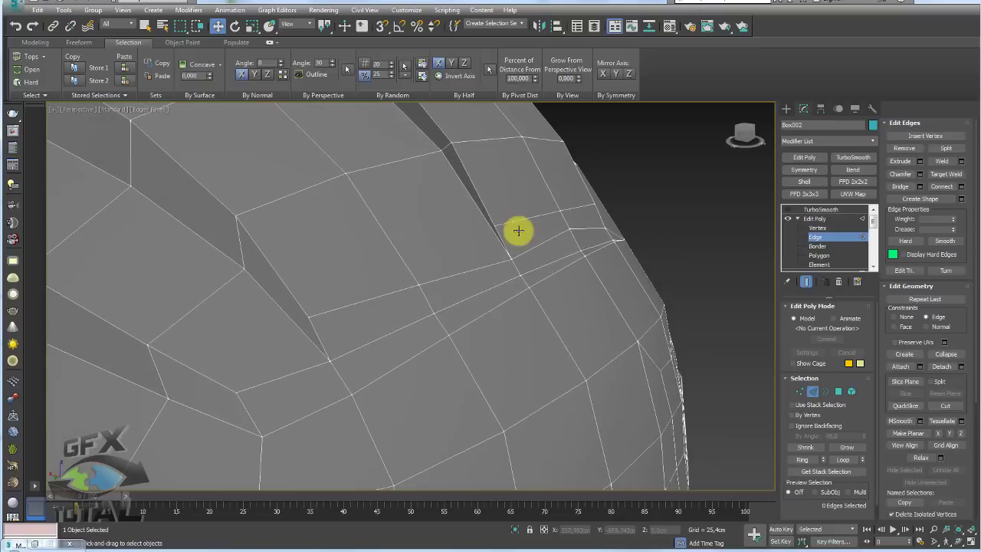
Step: Move two edges beside the slot up and outward, then check the result
left_click(535, 217)
left_click(573, 207, "ctrl")
middle_click_drag(573, 207, 573, 204, "alt")
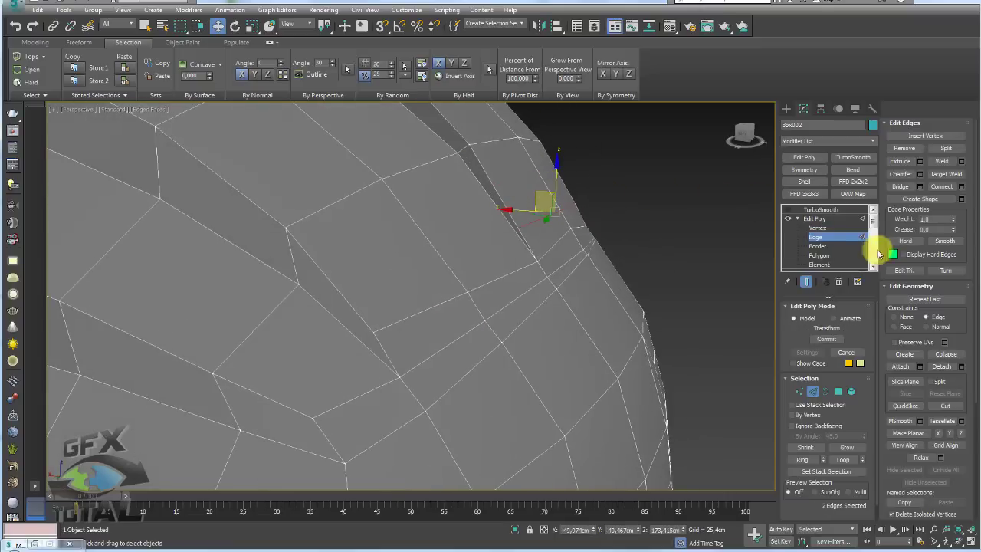
left_click_drag(540, 195, 546, 186)
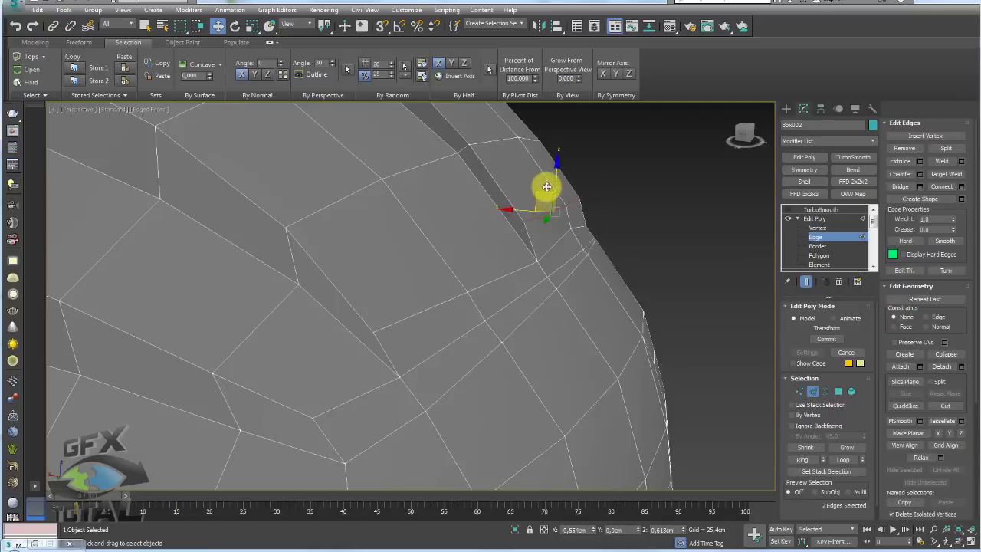
mouse_move(545, 179)
middle_mouse_down("alt")
mouse_move(585, 243)
mouse_move(518, 256)
mouse_move(636, 289)
mouse_move(575, 302)
middle_mouse_up("alt")
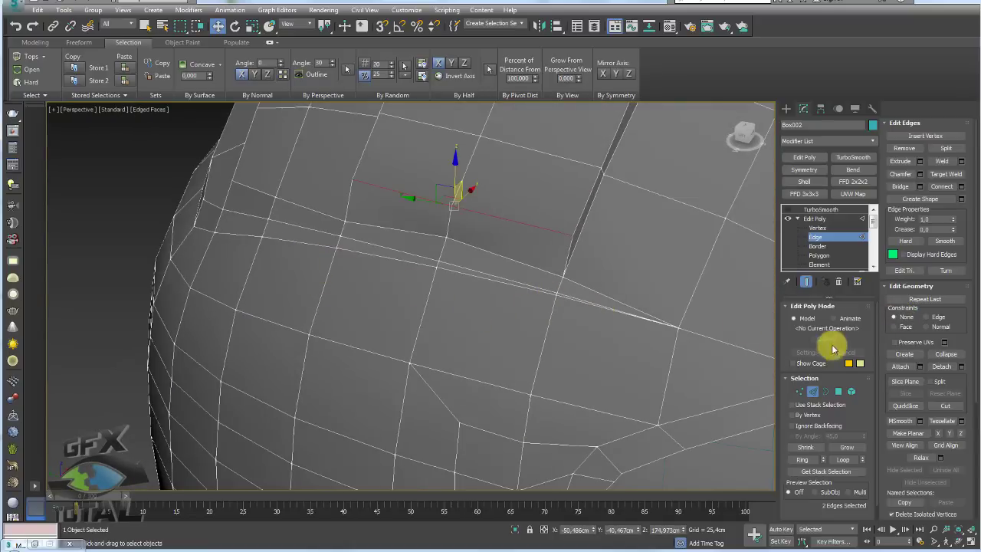
mouse_move(627, 322)
middle_mouse_down("alt")
mouse_move(620, 332)
mouse_move(616, 316)
mouse_move(652, 300)
mouse_move(685, 313)
middle_mouse_up("alt")
Step: Nudge a vertex beside the strand's slot with edge-constrained sliding
left_click(800, 390)
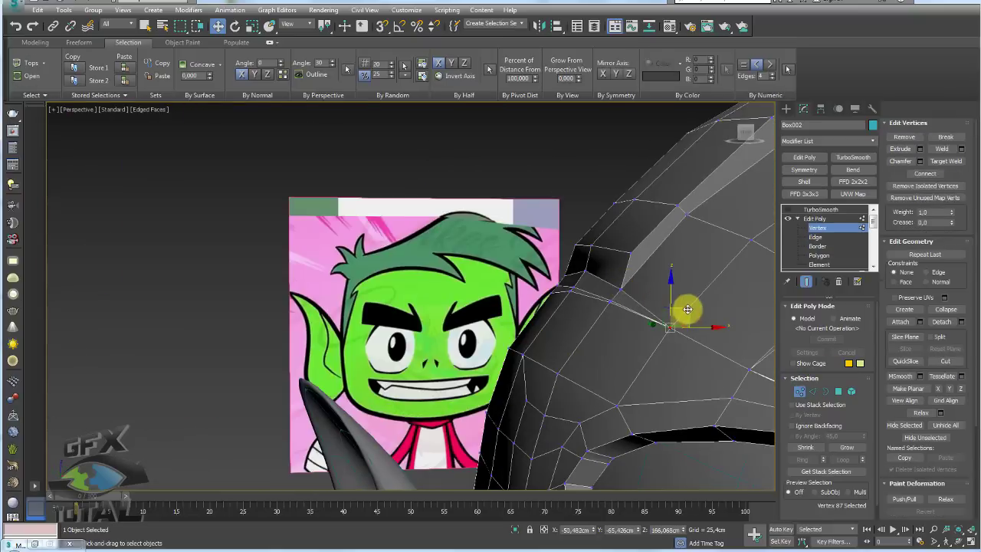
mouse_move(685, 314)
left_mouse_down()
mouse_move(681, 304)
mouse_move(682, 315)
mouse_move(714, 282)
mouse_move(685, 313)
left_mouse_up()
left_click(927, 272)
scroll(685, 313, "up", 2)
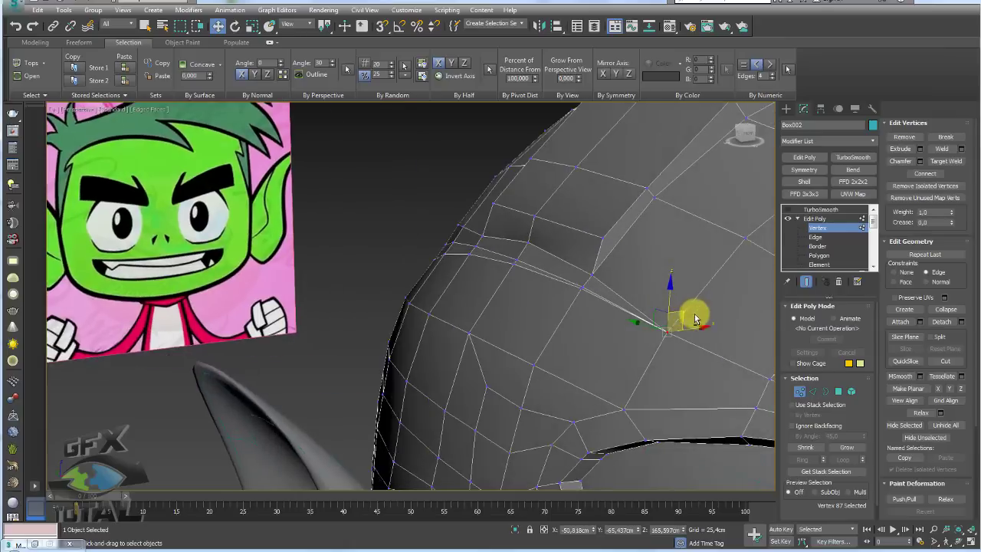
scroll(685, 313, "up", 2)
scroll(560, 258, "up", 2)
mouse_move(561, 258)
middle_mouse_down("alt")
mouse_move(418, 270)
mouse_move(407, 278)
mouse_move(440, 309)
mouse_move(435, 316)
middle_mouse_up("alt")
scroll(434, 262, "down", 5)
mouse_move(564, 309)
middle_mouse_down("alt")
mouse_move(495, 269)
mouse_move(616, 298)
mouse_move(582, 288)
middle_mouse_up("alt")
scroll(588, 310, "up", 2)
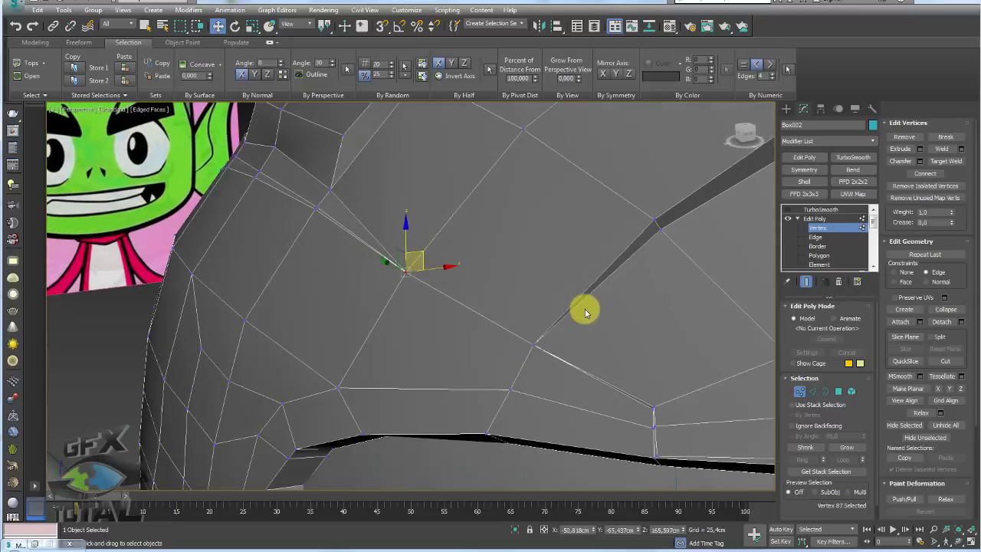
Step: Cut a new edge near the slot and remove the redundant edge beside it
key("alt+c")
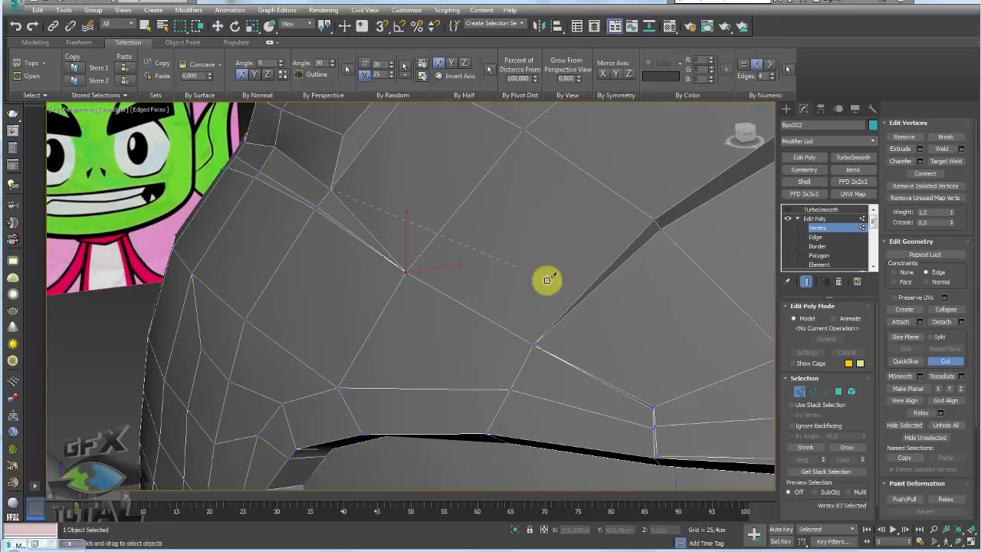
left_click(578, 297)
right_click(481, 278)
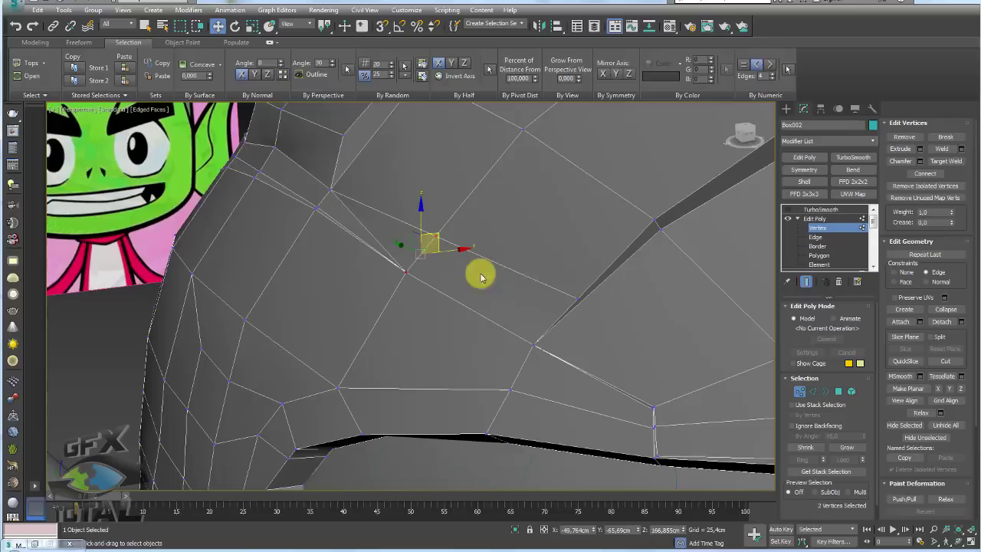
left_click(813, 391)
left_click(377, 226)
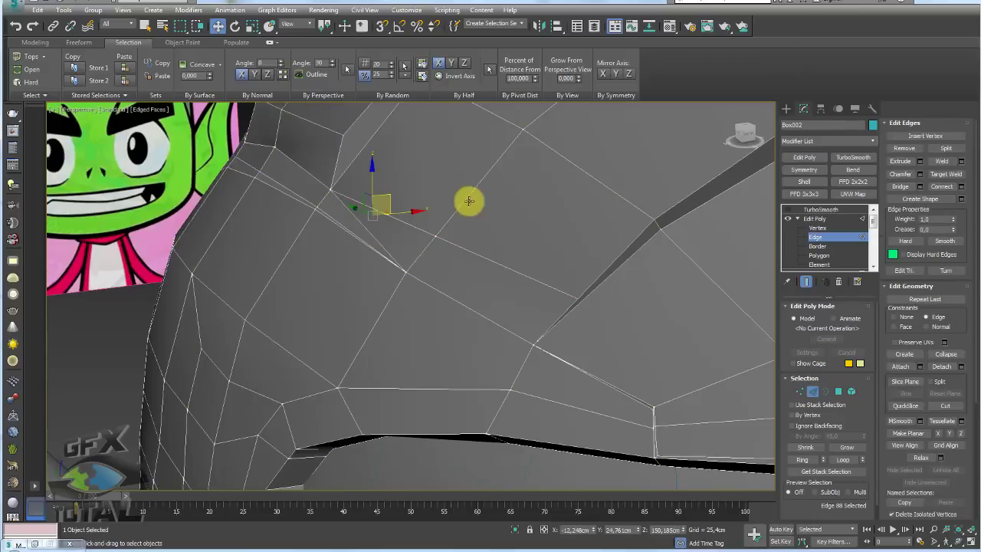
left_click(365, 232)
left_click(371, 234)
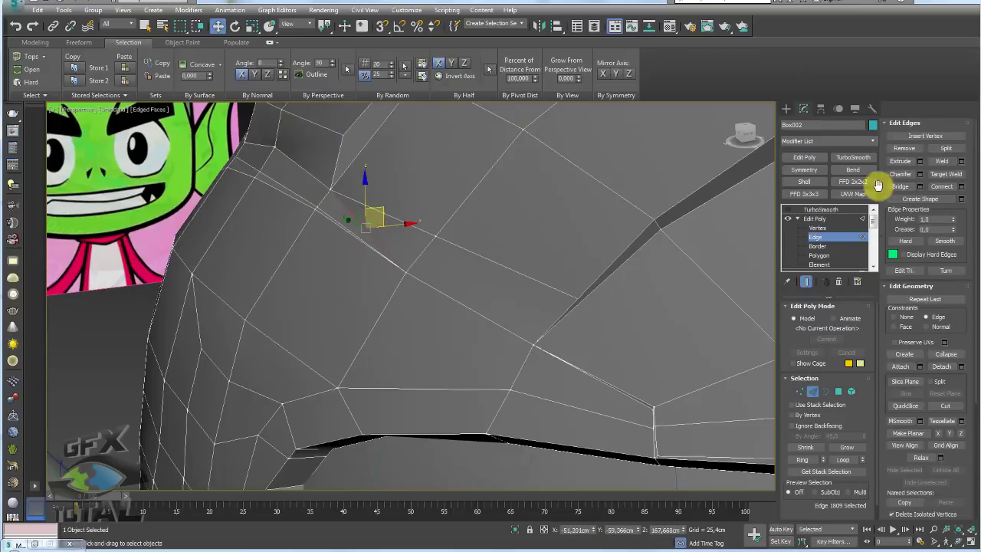
left_click(904, 151)
Step: Select the edges beside the slot plus another edge on the cap
mouse_move(401, 208)
middle_mouse_down("alt")
mouse_move(486, 248)
mouse_move(516, 281)
mouse_move(427, 269)
mouse_move(542, 278)
mouse_move(319, 232)
mouse_move(556, 265)
middle_mouse_up("alt")
scroll(532, 265, "up", 2)
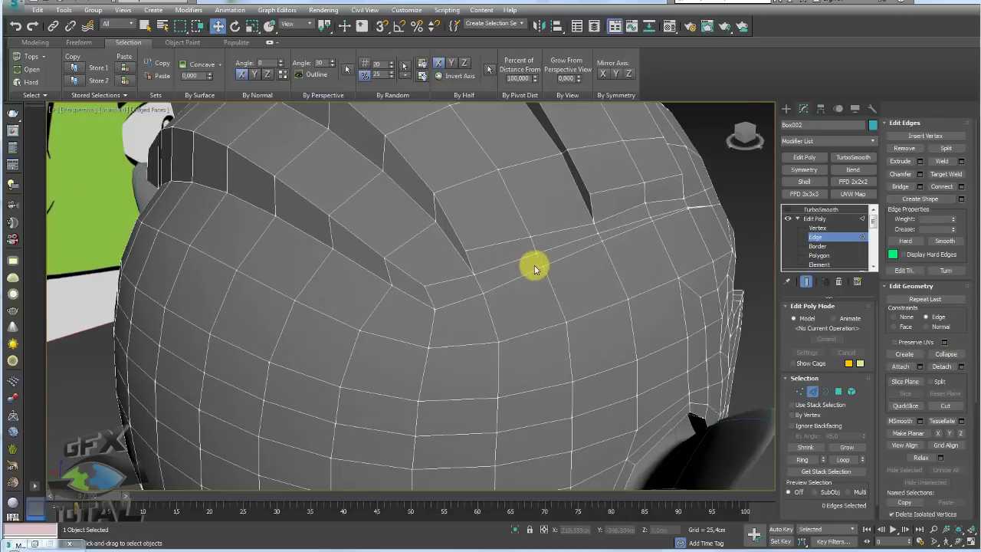
scroll(582, 252, "up", 4)
left_click(601, 233)
left_click(647, 222, "ctrl")
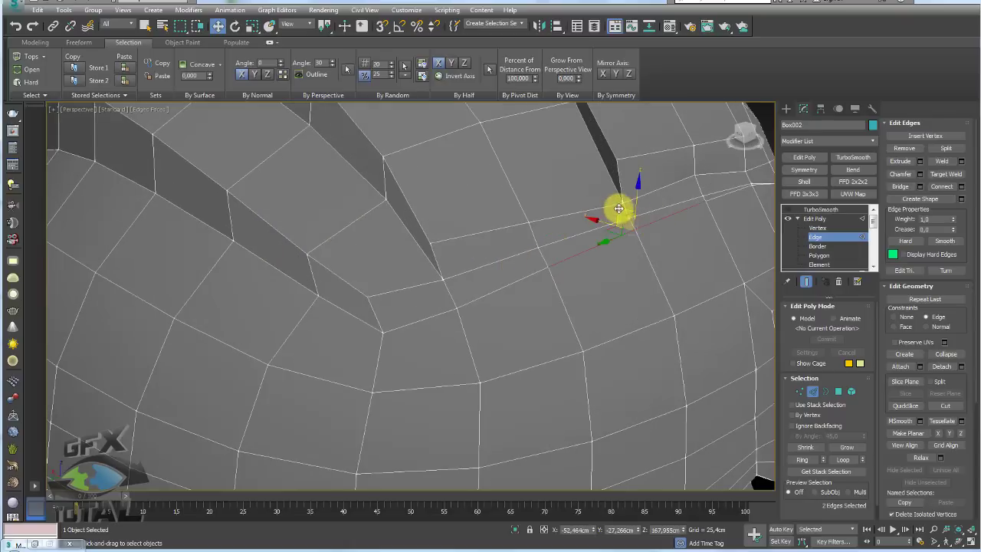
left_click(534, 296, "ctrl")
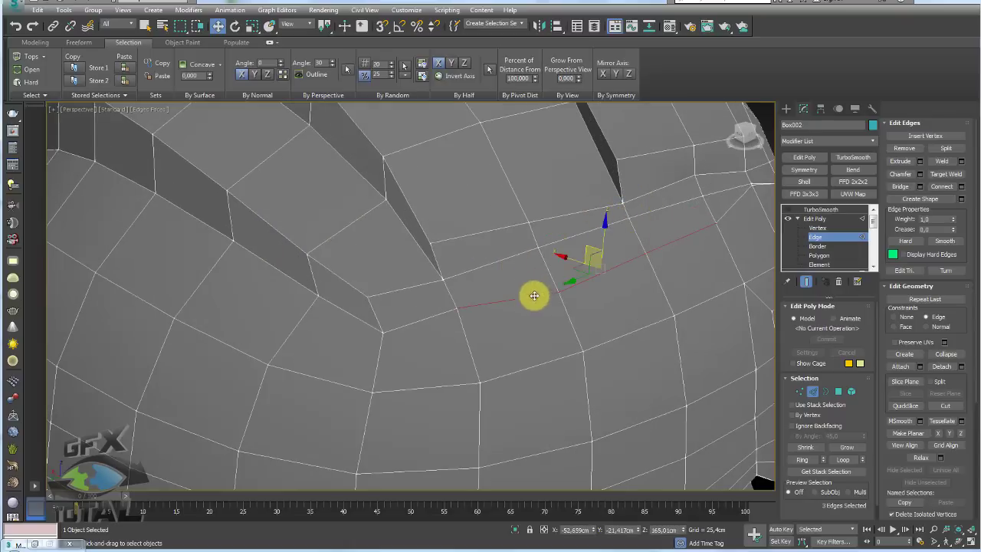
scroll(587, 247, "down", 2)
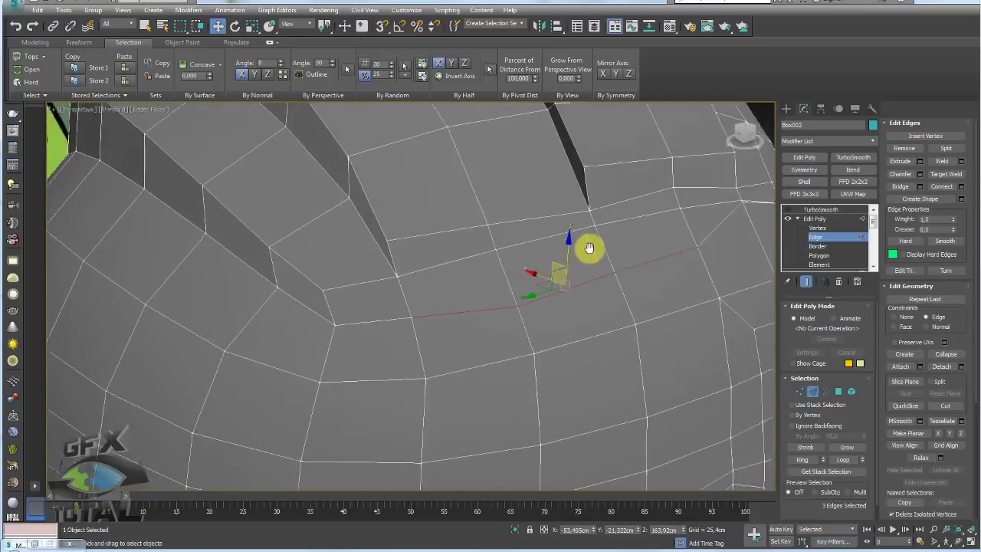
scroll(674, 268, "down", 3)
scroll(675, 266, "up", 2)
scroll(598, 284, "up", 2)
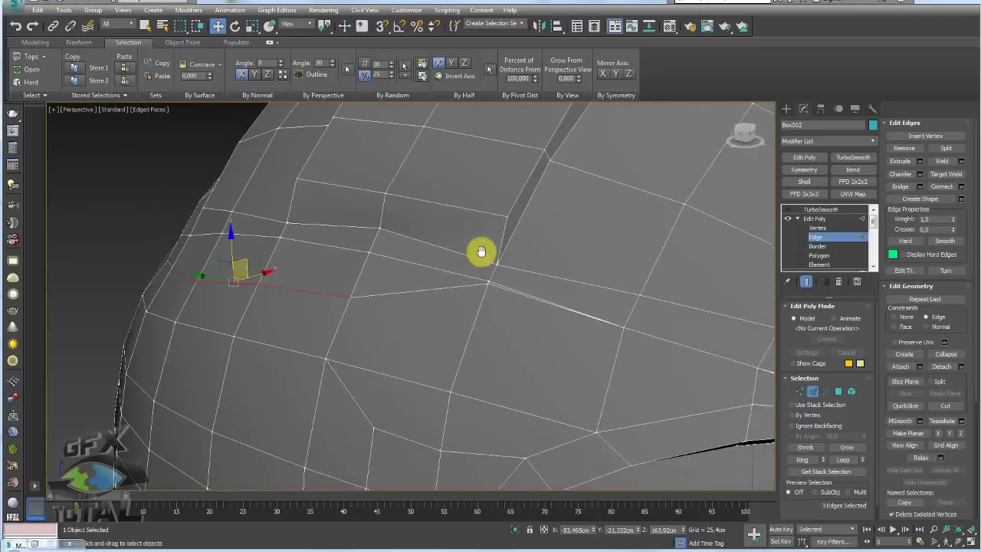
middle_click_drag(478, 252, 600, 308, "alt")
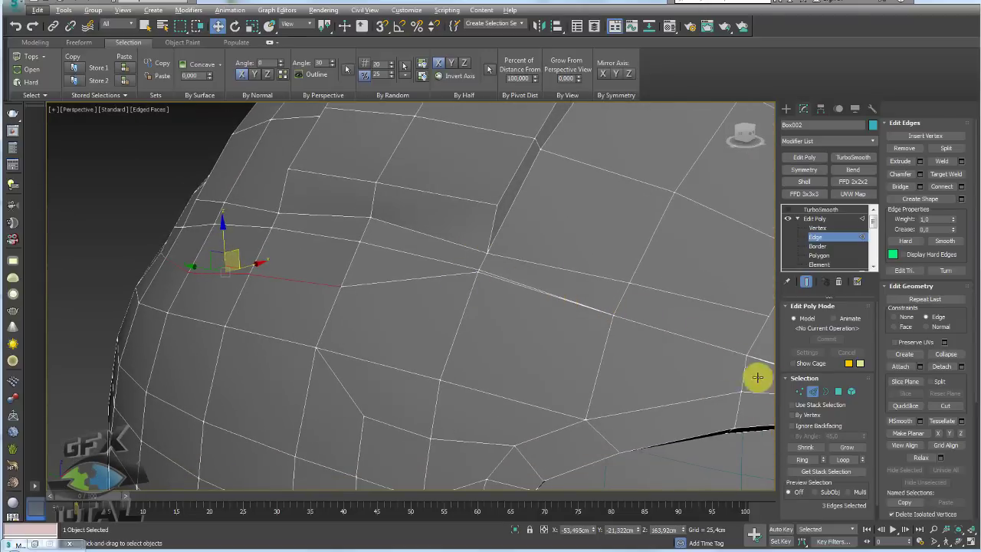
Step: Pull the vertex where the edges meet slightly downward
left_click(800, 393)
left_click(477, 272)
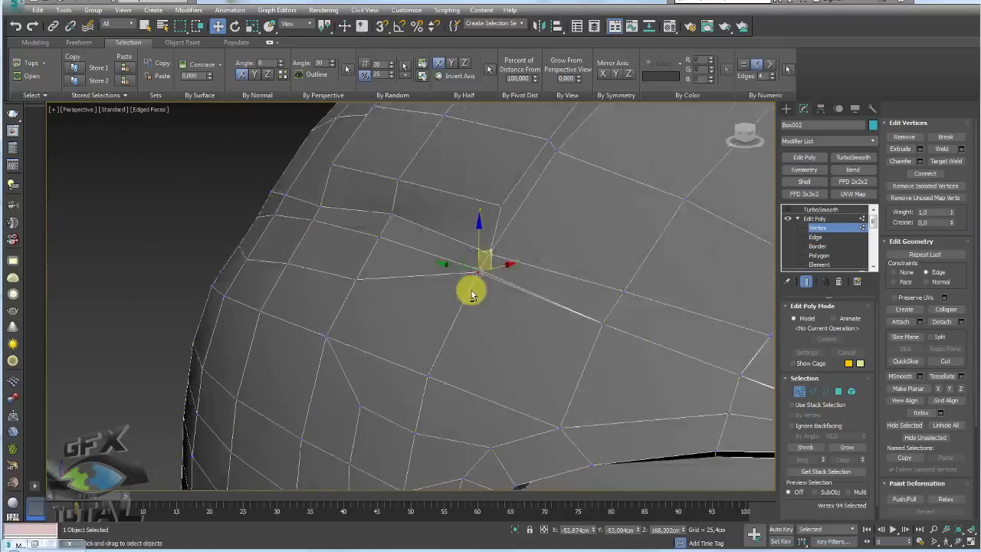
middle_click_drag(471, 289, 488, 252, "alt")
left_click_drag(488, 253, 461, 292)
mouse_move(469, 305)
middle_mouse_down("alt")
mouse_move(490, 283)
mouse_move(491, 294)
mouse_move(623, 345)
mouse_move(563, 274)
middle_mouse_up("alt")
scroll(562, 265, "up", 3)
left_click(567, 262)
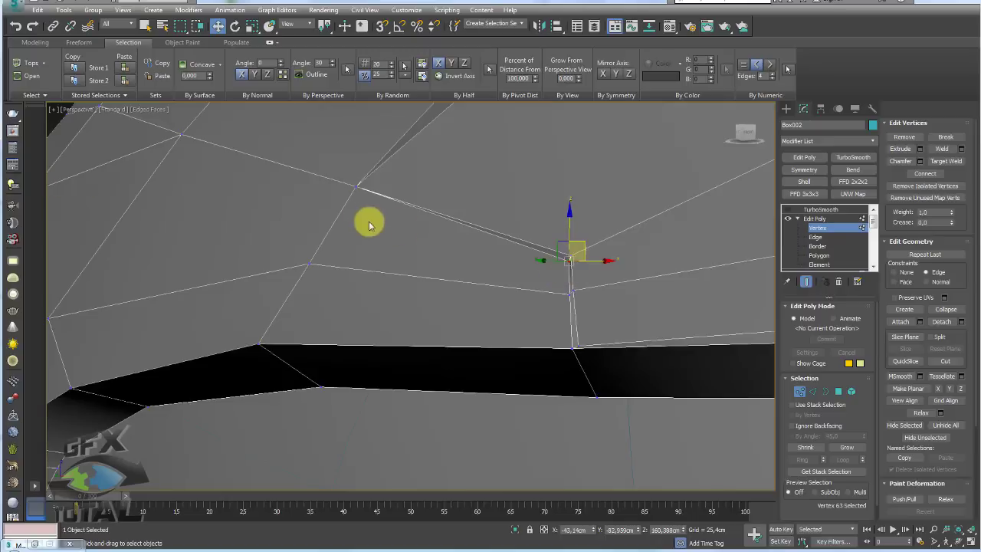
mouse_move(580, 245)
left_mouse_down()
mouse_move(596, 277)
mouse_move(569, 289)
mouse_move(598, 291)
mouse_move(587, 291)
left_mouse_up()
Step: Reposition a vertex near the cap's lower edge
left_click(611, 332)
mouse_move(587, 292)
middle_mouse_down("alt")
mouse_move(610, 332)
mouse_move(447, 314)
mouse_move(437, 284)
middle_mouse_up("alt")
scroll(611, 332, "down", 5)
scroll(484, 320, "up", 2)
middle_click_drag(484, 319, 532, 377, "alt")
scroll(508, 350, "up", 2)
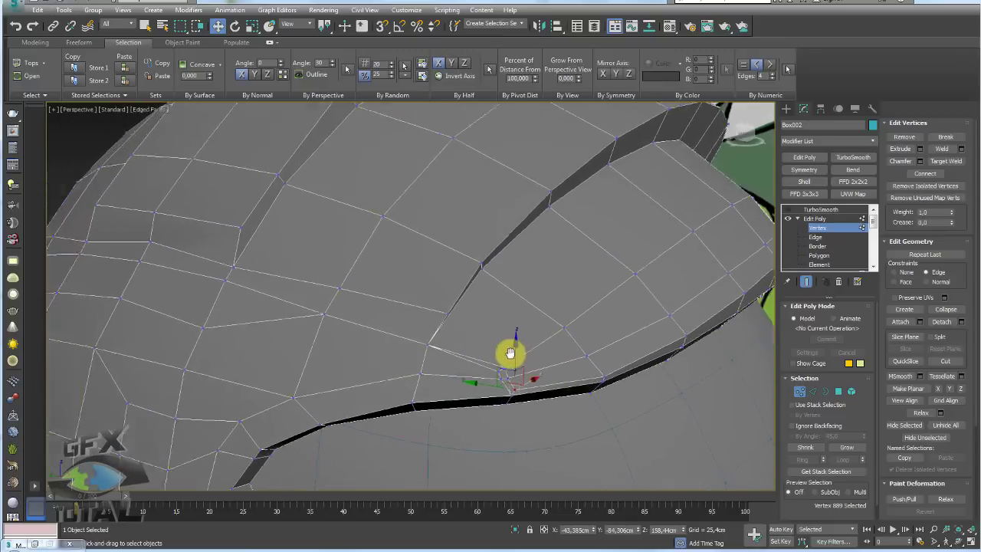
scroll(521, 372, "up", 2)
middle_click_drag(505, 342, 442, 319, "alt")
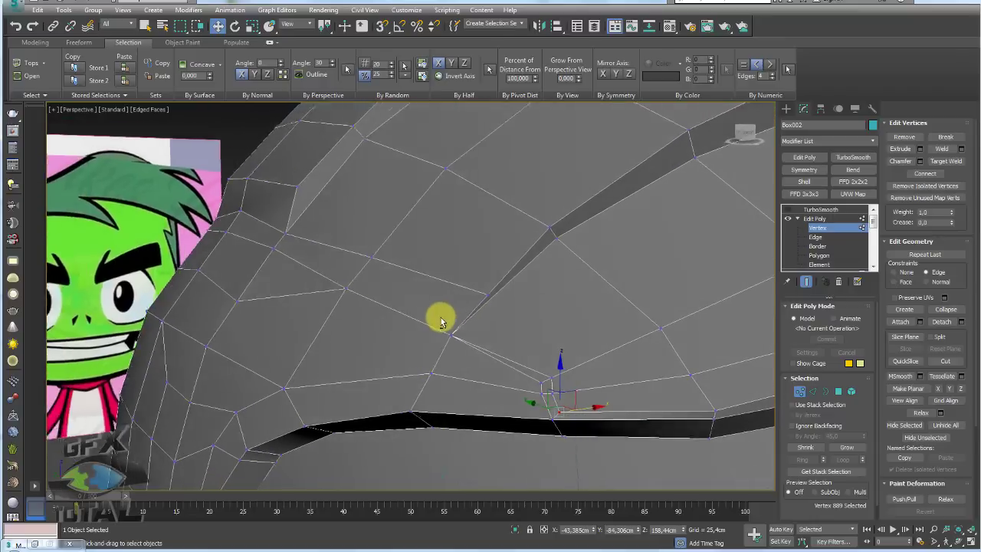
middle_click_drag(489, 298, 438, 313, "alt")
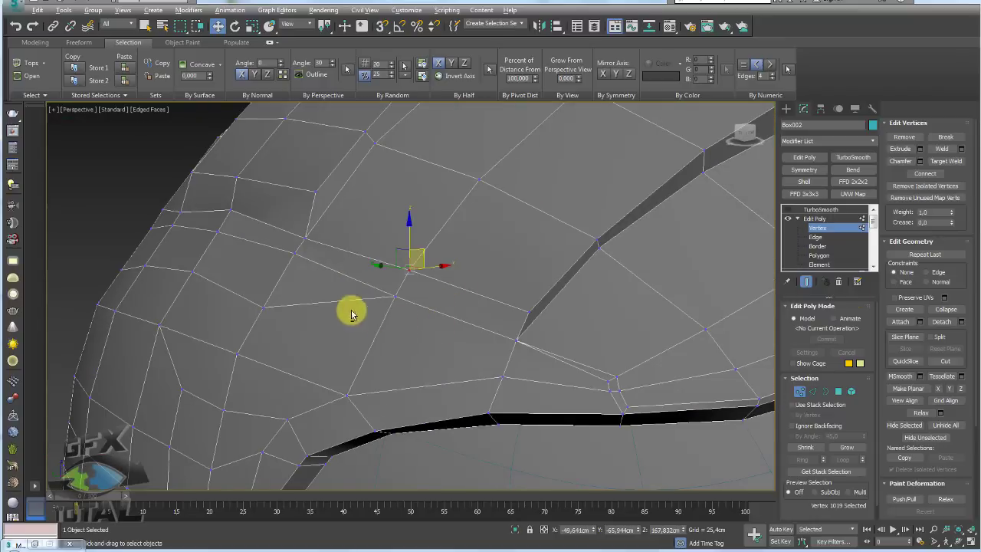
Step: Cut a new edge across the faces to the lower vertex and remove a leftover edge
key("alt+c")
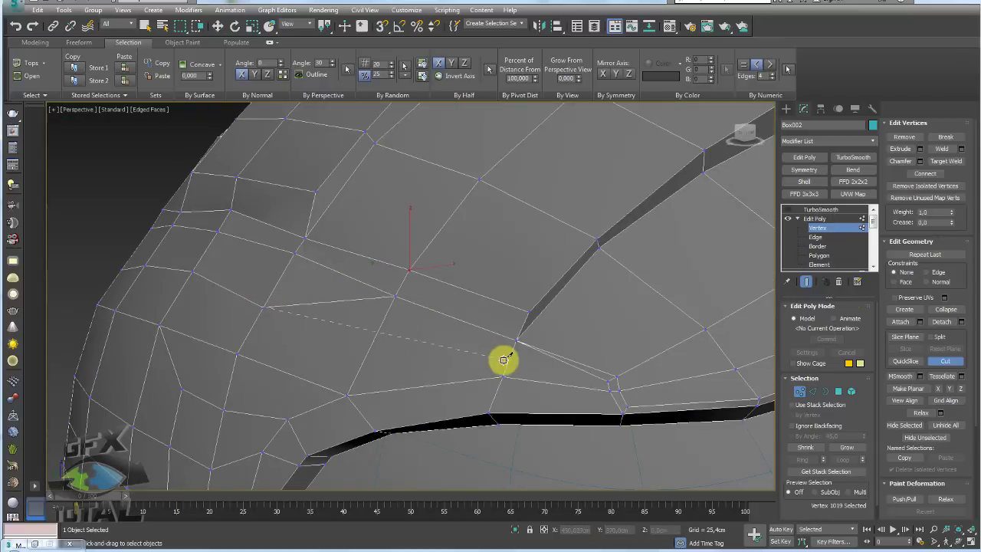
left_click(507, 356)
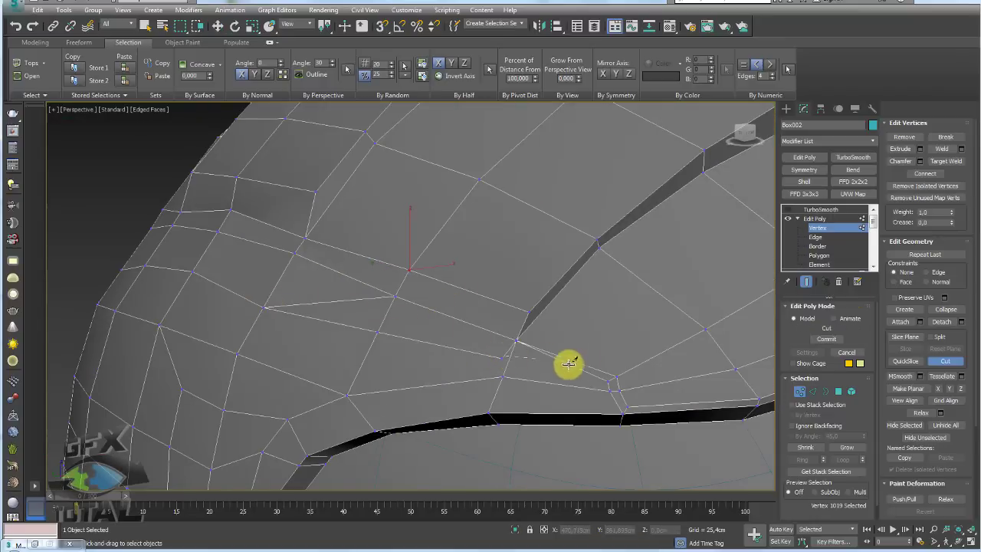
left_click(614, 378)
right_click(496, 358)
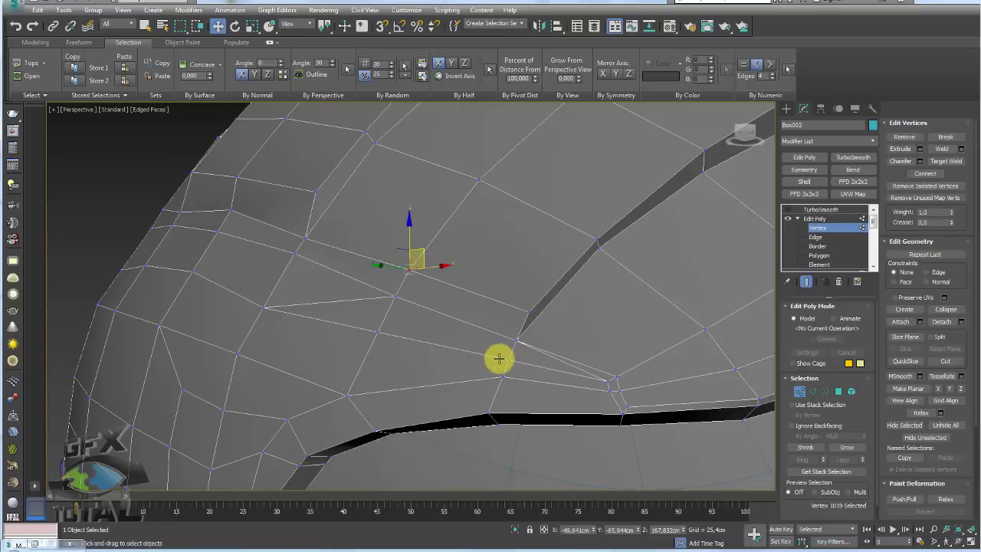
left_click(905, 137)
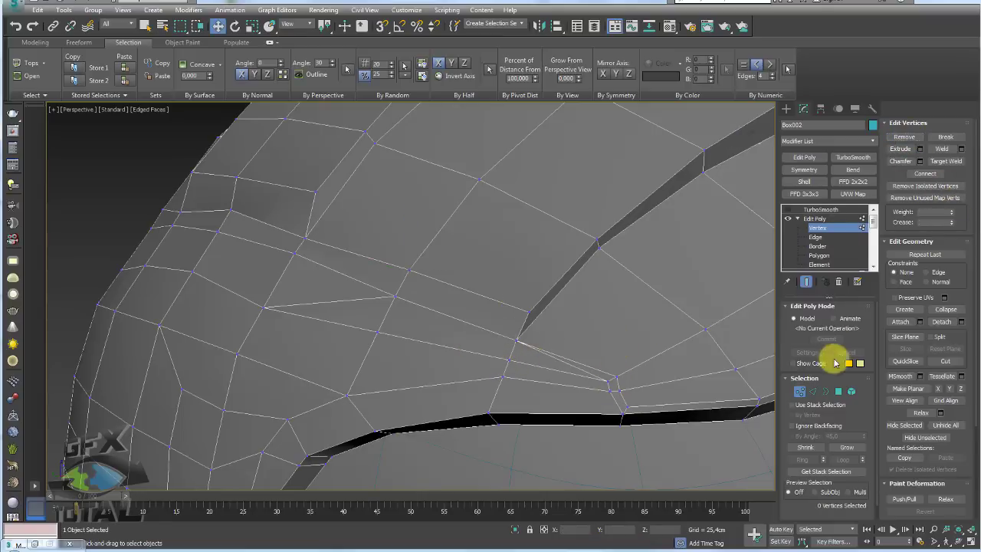
left_click(812, 392)
left_click(589, 373)
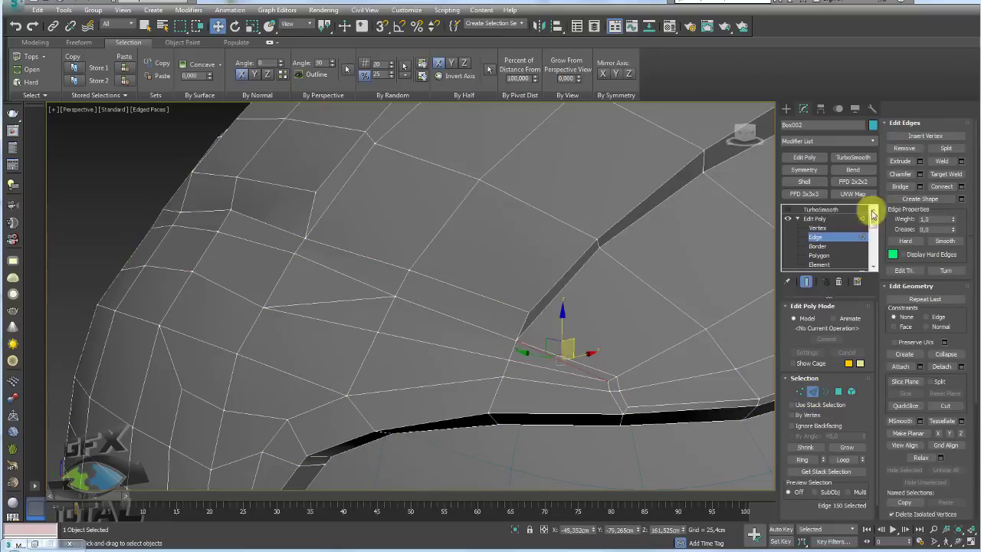
left_click(904, 147)
Step: Remove another redundant edge on the cap and return to a front view of the head
middle_click_drag(578, 309, 364, 329, "alt")
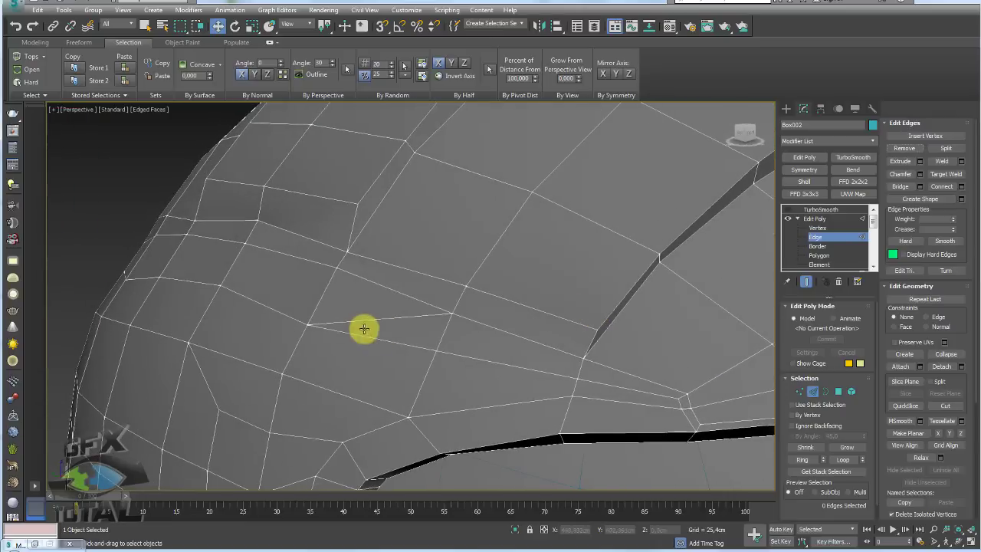
left_click(368, 321)
left_click(905, 147)
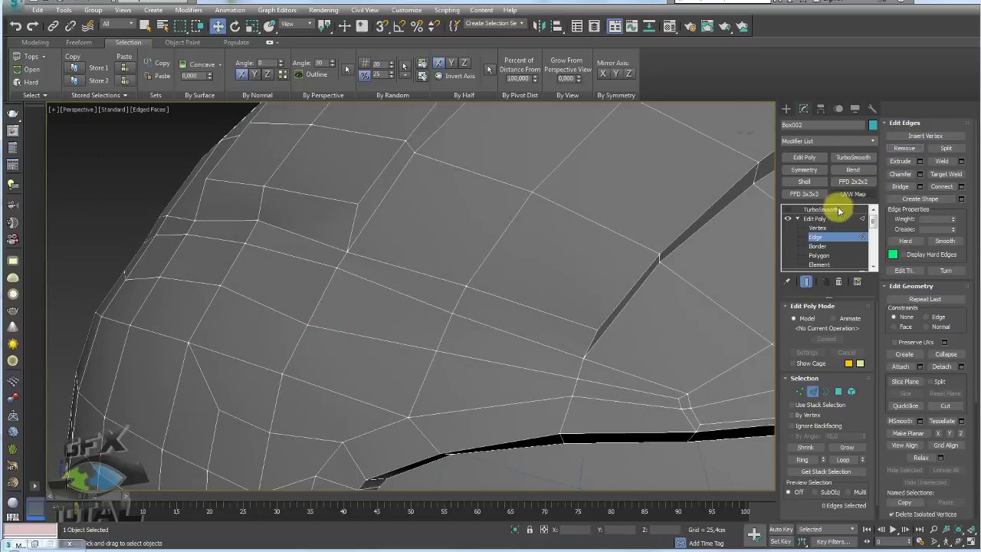
middle_click_drag(730, 243, 615, 258)
scroll(590, 272, "down", 5)
scroll(575, 299, "down", 3)
mouse_move(587, 309)
middle_mouse_down("alt")
mouse_move(537, 291)
mouse_move(553, 295)
middle_mouse_up("alt")
mouse_move(440, 207)
middle_mouse_down("alt")
mouse_move(459, 285)
mouse_move(397, 227)
middle_mouse_up("alt")
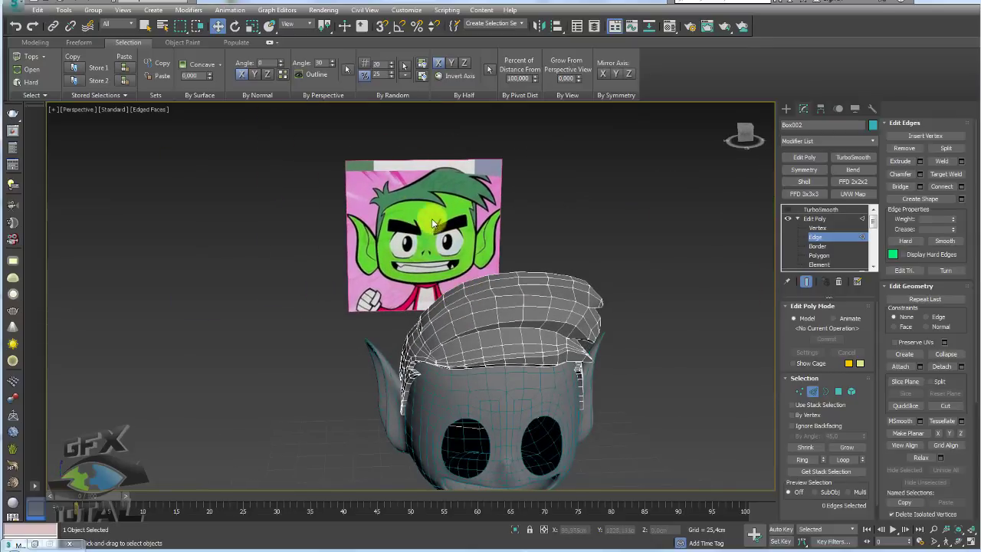
Step: Exit sub-object editing, isolate the hair cap with Alt+Q, and view it from below
left_click(838, 392)
middle_click_drag(567, 345, 580, 321, "alt")
left_click(806, 219)
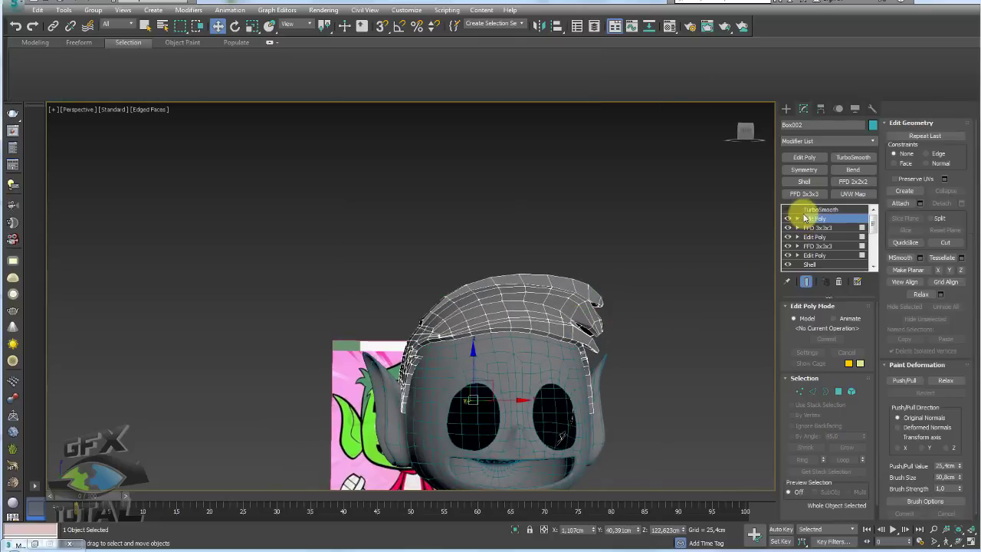
key("alt+q")
mouse_move(514, 528)
middle_mouse_down("alt")
mouse_move(521, 342)
mouse_move(699, 337)
middle_mouse_up("alt")
left_click(838, 391)
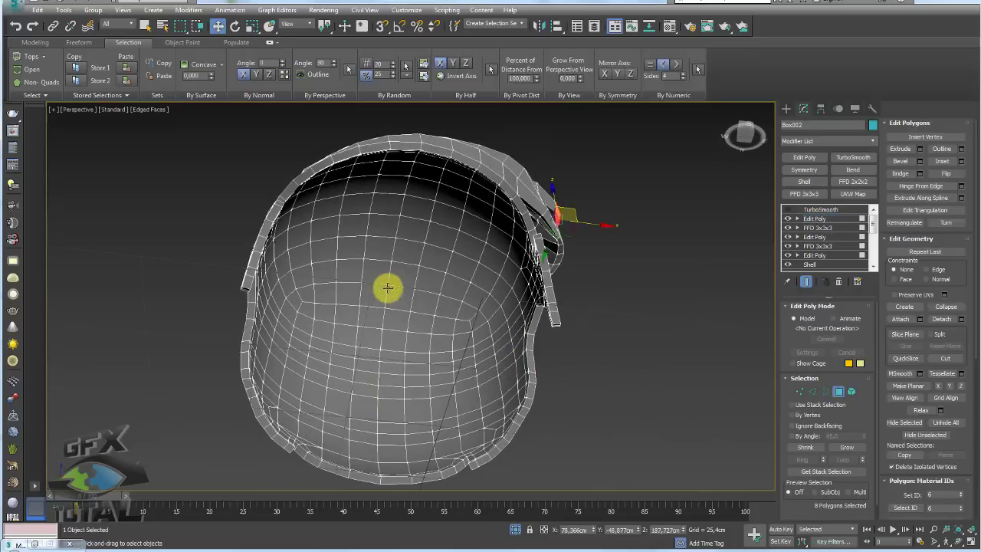
left_click(811, 390)
scroll(525, 241, "up", 4)
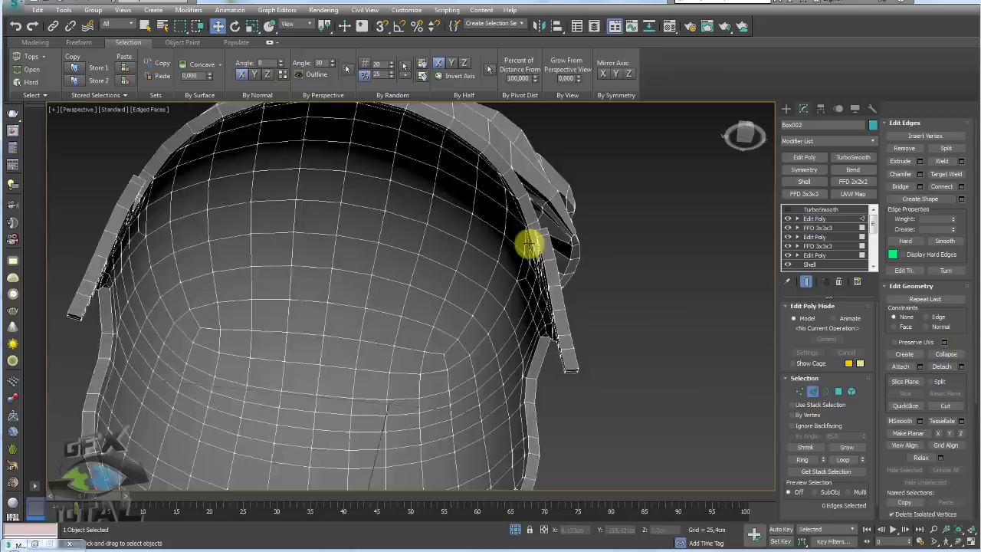
scroll(491, 299, "down", 2)
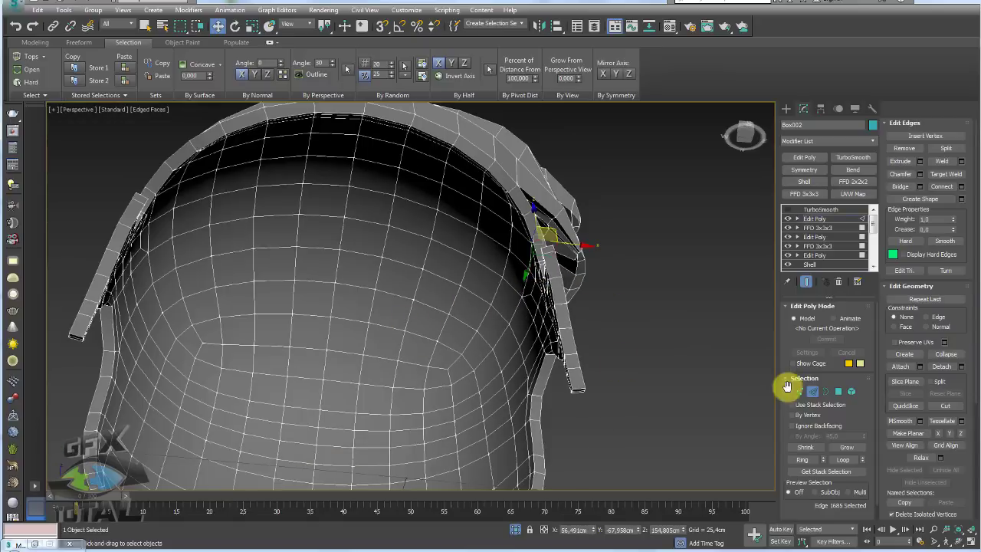
Step: Select a small block of inner cap faces and grow it over most of the cap
left_click(839, 391)
left_click(344, 367)
left_click(341, 329, "ctrl")
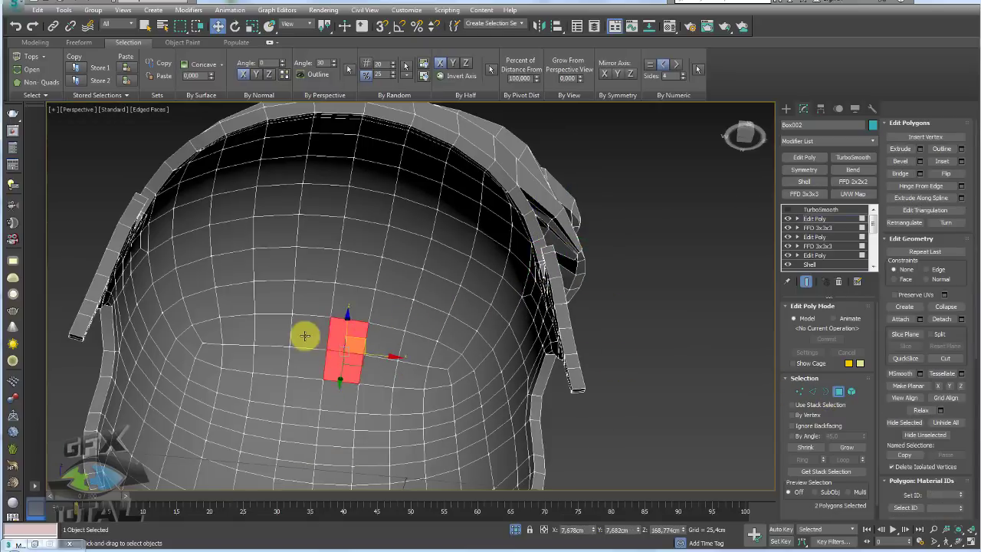
left_click(307, 332, "ctrl")
left_click(308, 367, "ctrl")
left_click(846, 449)
left_click(846, 449)
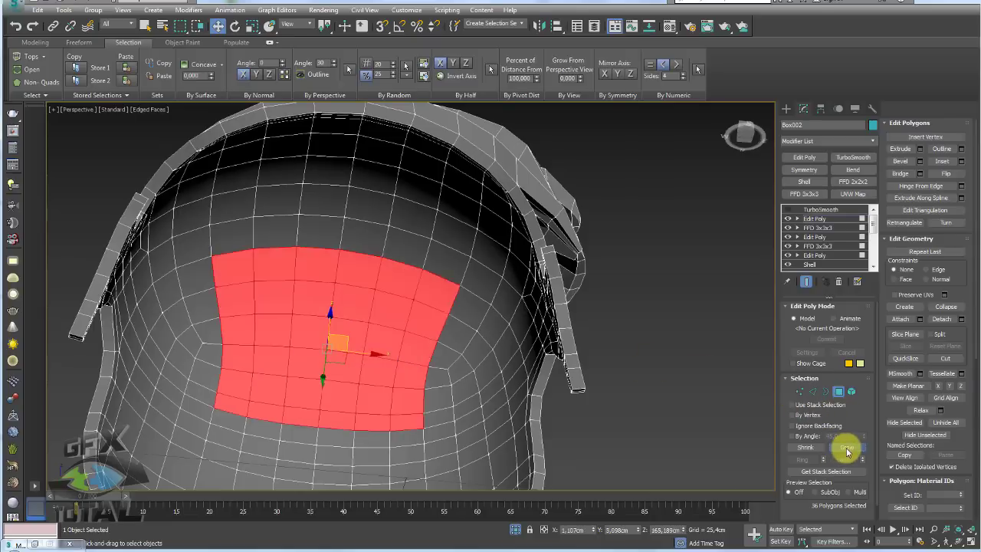
left_click(846, 449)
left_click(846, 449)
left_click(846, 449)
left_click(846, 449)
left_click(846, 449)
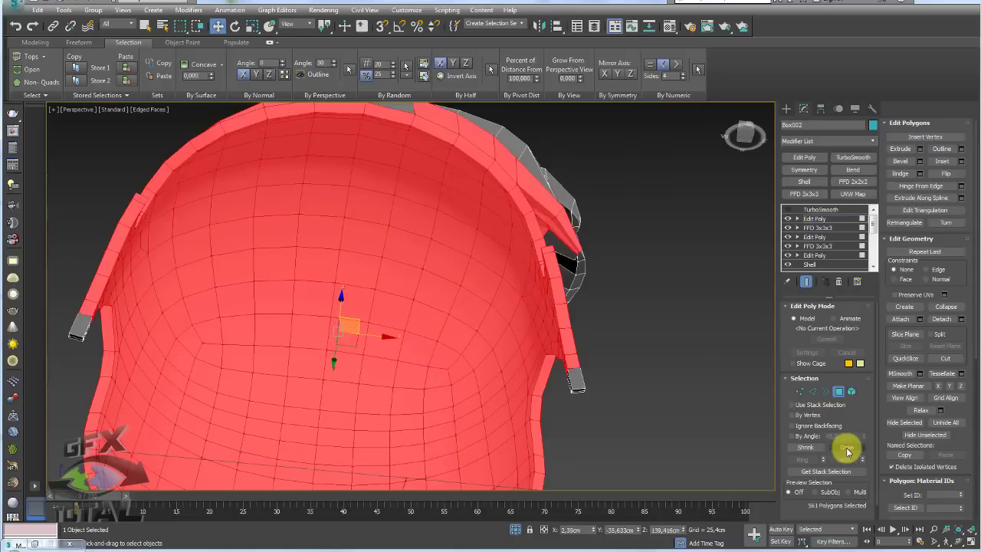
left_click(846, 449)
left_click(846, 449)
Step: Shrink the face selection five rings toward the inner top
scroll(566, 272, "down", 4)
mouse_move(566, 273)
middle_mouse_down("alt")
mouse_move(541, 280)
mouse_move(639, 305)
middle_mouse_up("alt")
left_click(811, 451)
left_click(811, 450)
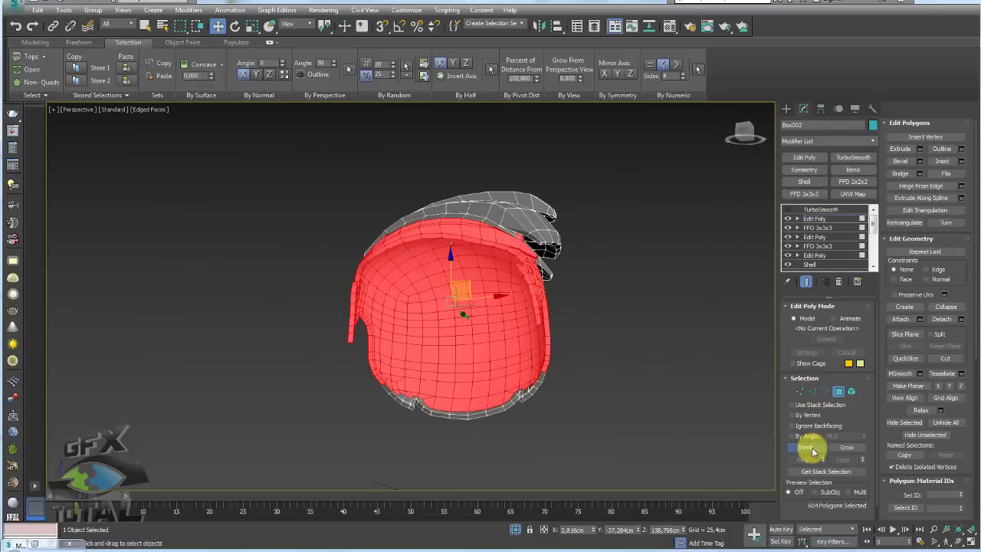
left_click(811, 451)
mouse_move(755, 422)
middle_mouse_down("alt")
mouse_move(498, 401)
mouse_move(448, 369)
middle_mouse_up("alt")
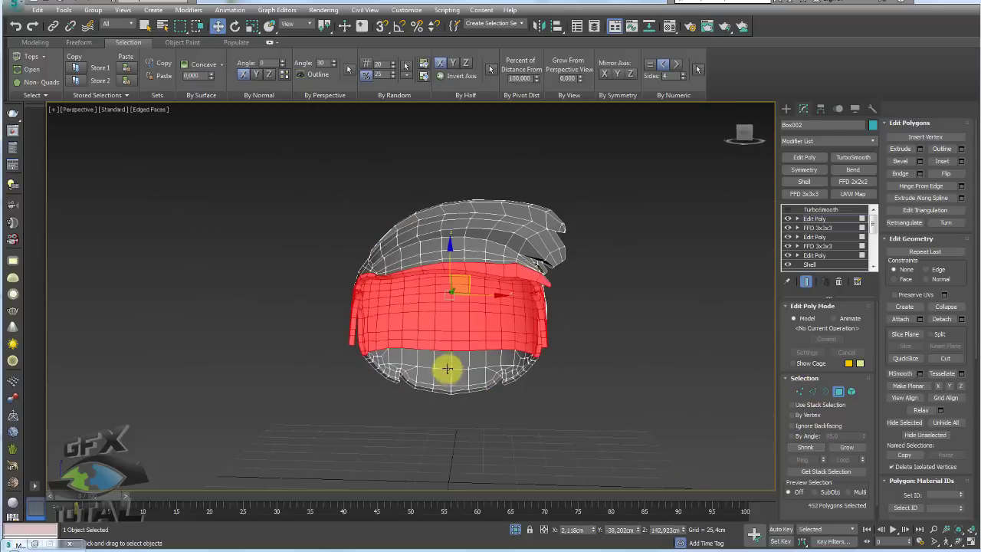
left_click(818, 449)
left_click(818, 449)
left_click(818, 449)
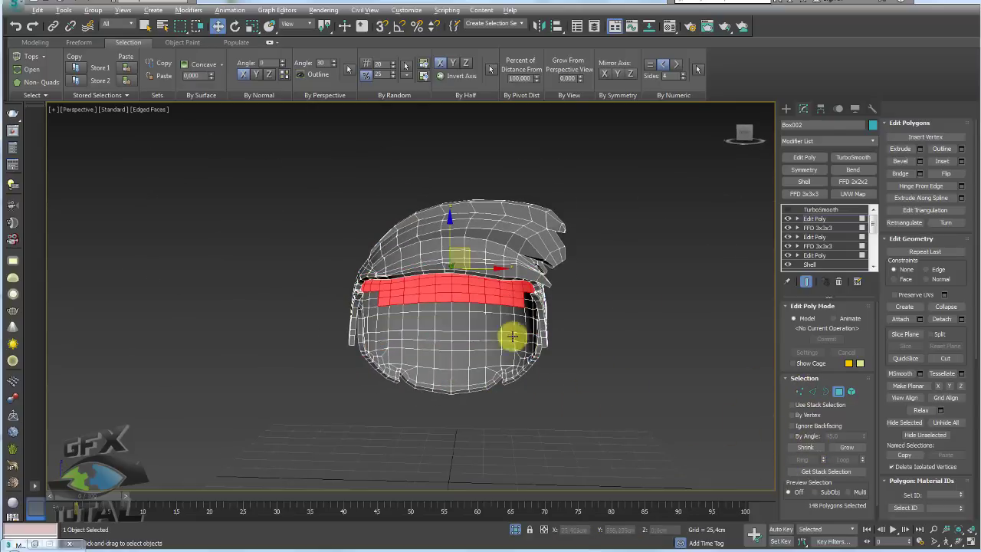
mouse_move(512, 336)
middle_mouse_down("alt")
mouse_move(416, 296)
mouse_move(434, 344)
mouse_move(405, 344)
mouse_move(410, 415)
middle_mouse_up("alt")
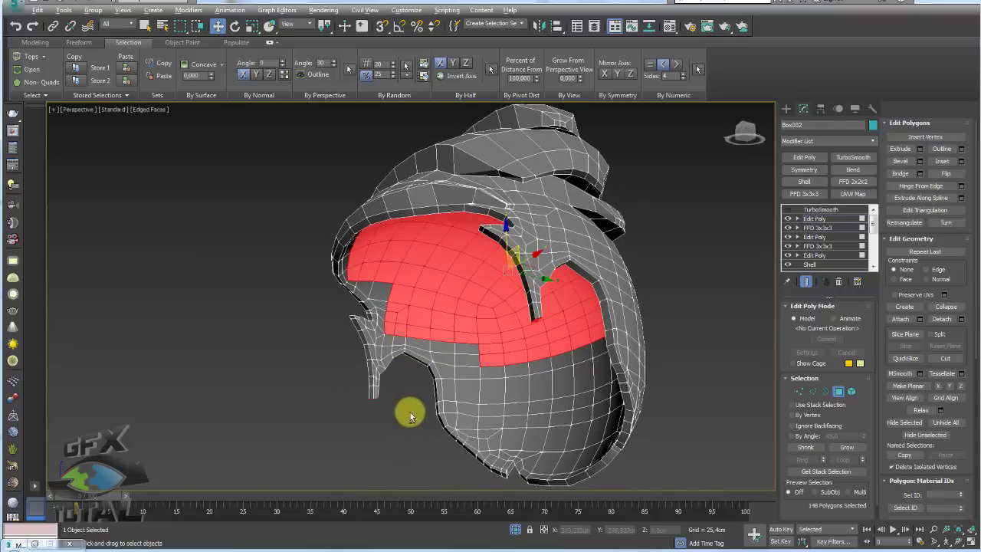
Step: Deselect the faces around the front slit, then grow the selection three rings
left_click_drag(410, 412, 332, 305)
mouse_move(333, 305)
middle_mouse_down("alt")
mouse_move(554, 344)
mouse_move(615, 370)
middle_mouse_up("alt")
left_click_drag(538, 244, 538, 244, "alt")
mouse_move(538, 243)
middle_mouse_down("alt")
mouse_move(519, 298)
mouse_move(475, 298)
mouse_move(703, 337)
middle_mouse_up("alt")
left_click(847, 447)
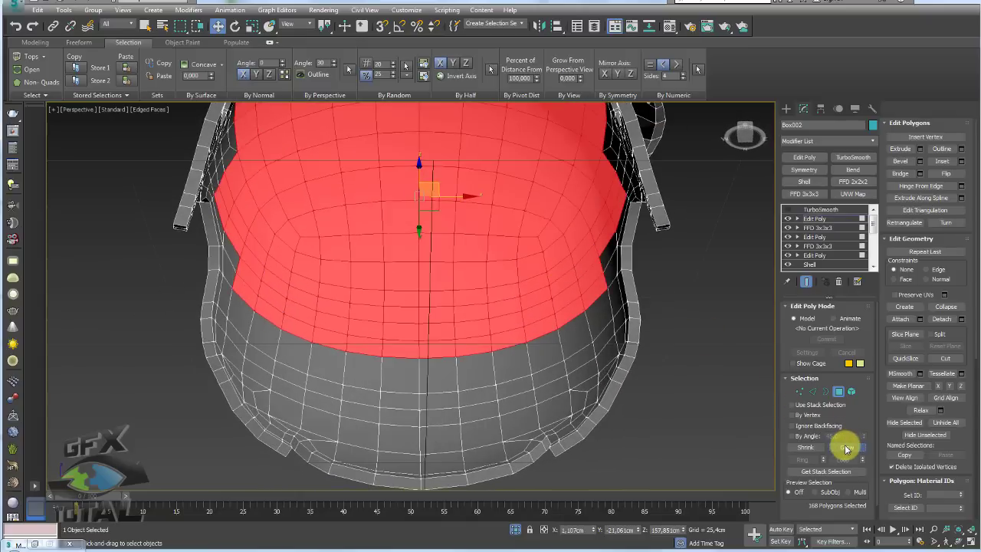
left_click(847, 448)
middle_click_drag(637, 338, 712, 373, "alt")
left_click(846, 447)
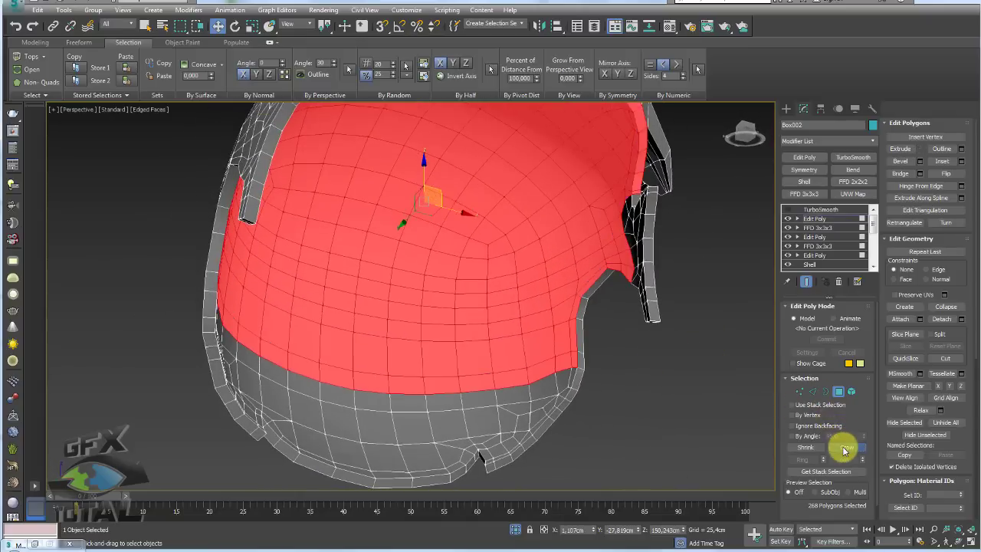
middle_click_drag(582, 299, 621, 263, "alt")
scroll(607, 260, "down", 4)
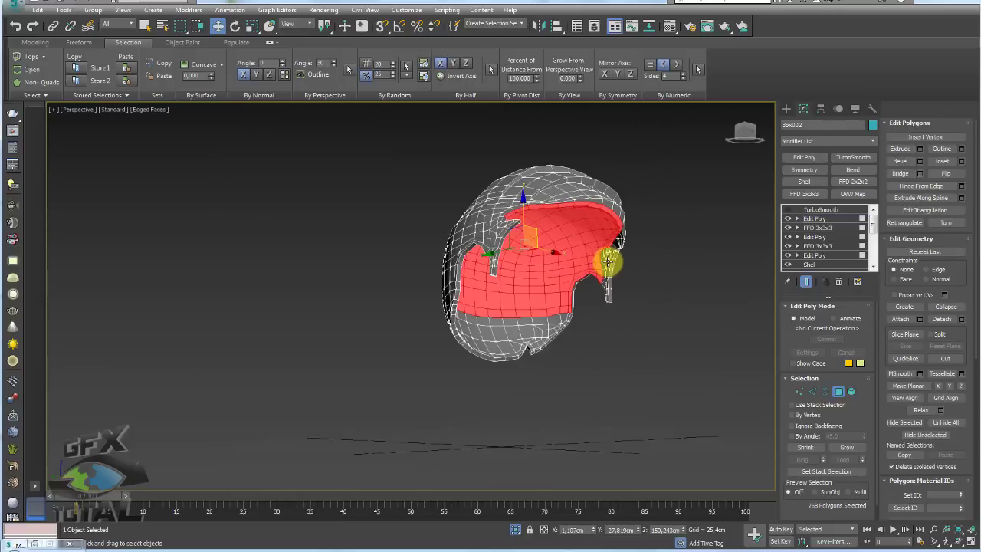
Step: Invert the selection to the outer shell and shrink it twice
key("ctrl+i")
mouse_move(613, 258)
middle_mouse_down("alt")
mouse_move(649, 268)
mouse_move(613, 268)
mouse_move(560, 245)
middle_mouse_up("alt")
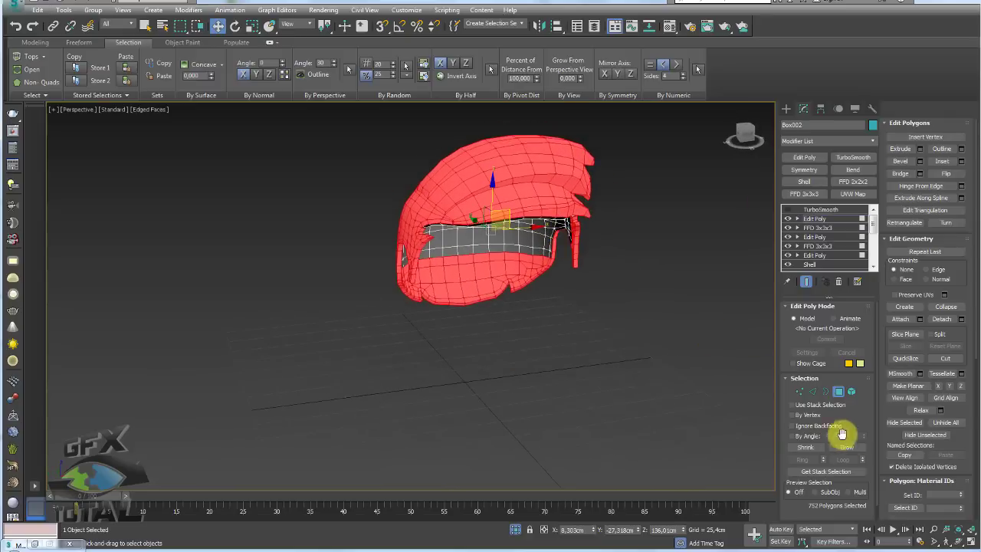
left_click(804, 448)
left_click(804, 448)
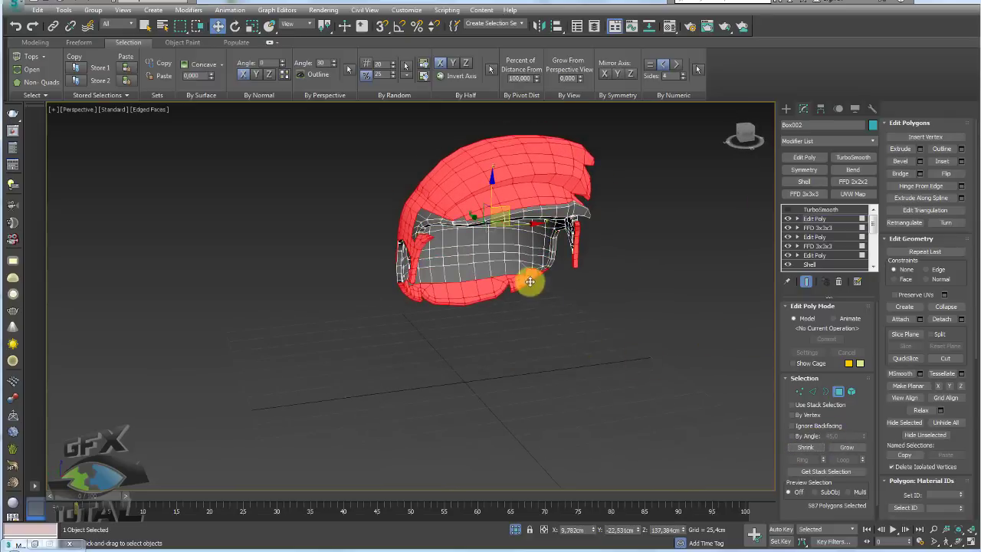
middle_click_drag(530, 281, 579, 348, "alt")
Step: Deselect the lower side and front polygons, leaving only the crown selected
left_click_drag(358, 249, 357, 253, "alt")
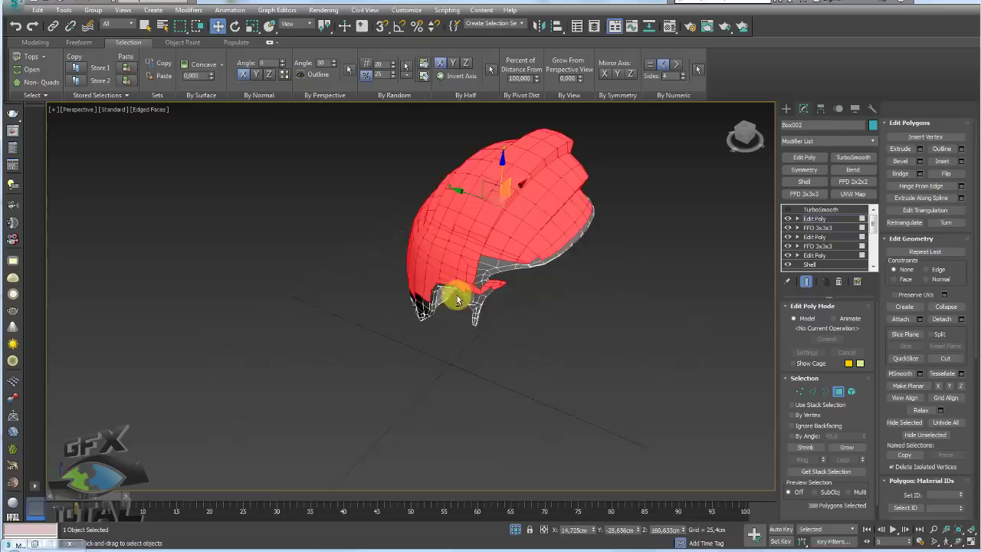
mouse_move(357, 253)
middle_mouse_down("alt")
mouse_move(529, 317)
mouse_move(537, 351)
middle_mouse_up("alt")
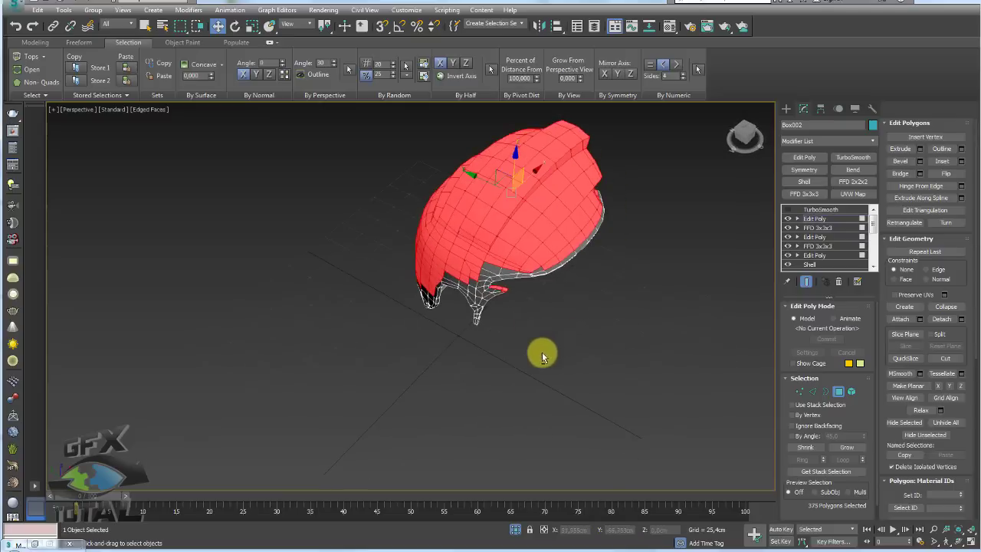
left_click_drag(537, 350, 490, 290, "alt")
mouse_move(490, 290)
middle_mouse_down("alt")
mouse_move(585, 307)
mouse_move(571, 262)
middle_mouse_up("alt")
left_click_drag(571, 262, 536, 223, "alt")
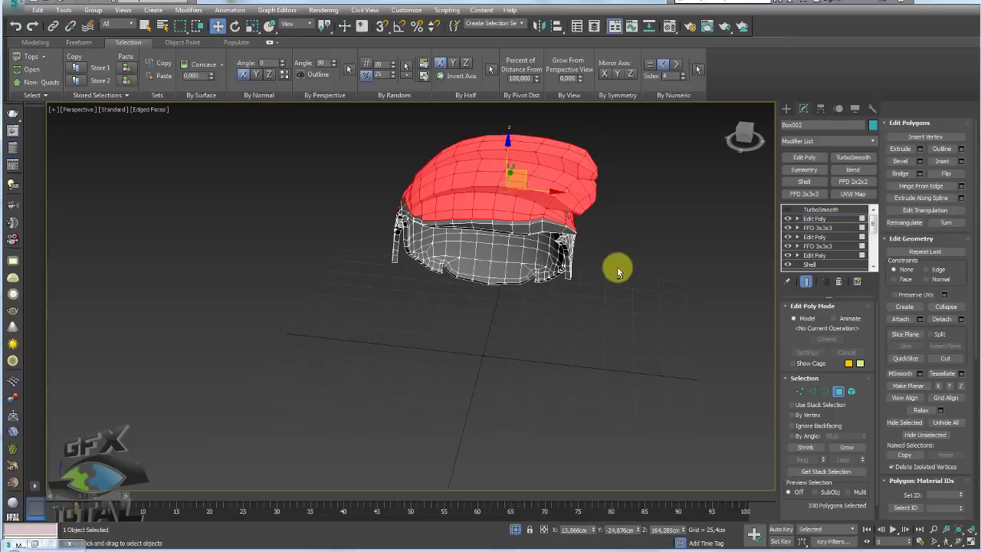
middle_click_drag(617, 268, 621, 340, "alt")
left_click_drag(479, 234, 480, 234, "alt")
mouse_move(622, 289)
middle_mouse_down("alt")
mouse_move(571, 292)
mouse_move(604, 308)
middle_mouse_up("alt")
left_click_drag(550, 248, 551, 248, "alt")
middle_click_drag(550, 248, 567, 285, "alt")
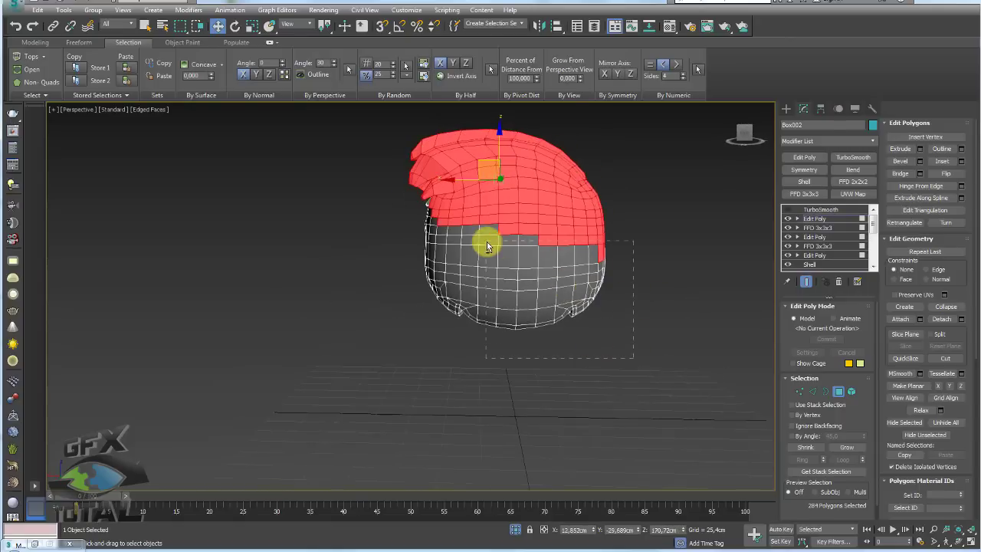
left_click_drag(488, 246, 488, 245, "alt")
mouse_move(596, 267)
middle_mouse_down("alt")
mouse_move(553, 404)
mouse_move(751, 240)
middle_mouse_up("alt")
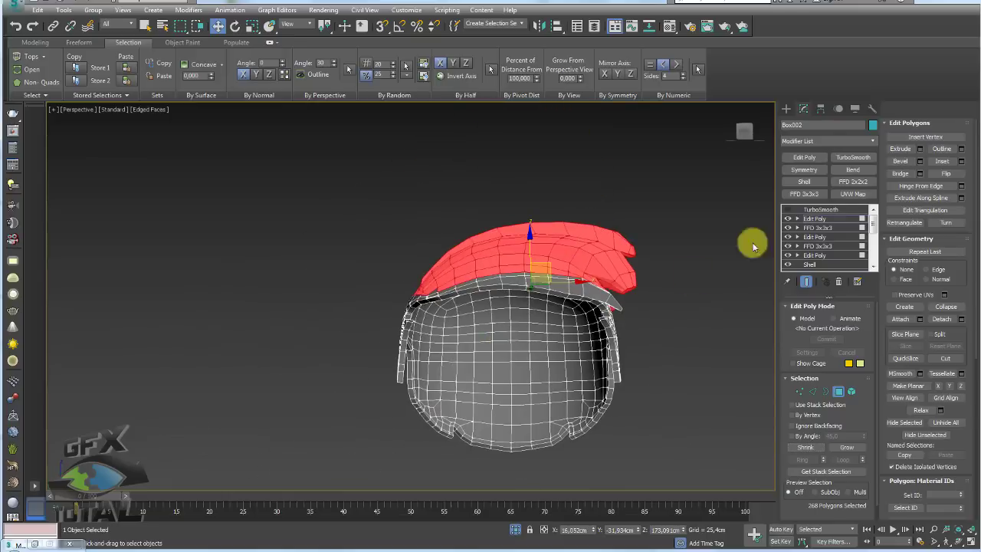
Step: Add an FFD 3x3x3 to the crown and select its top row of control points
left_click(807, 196)
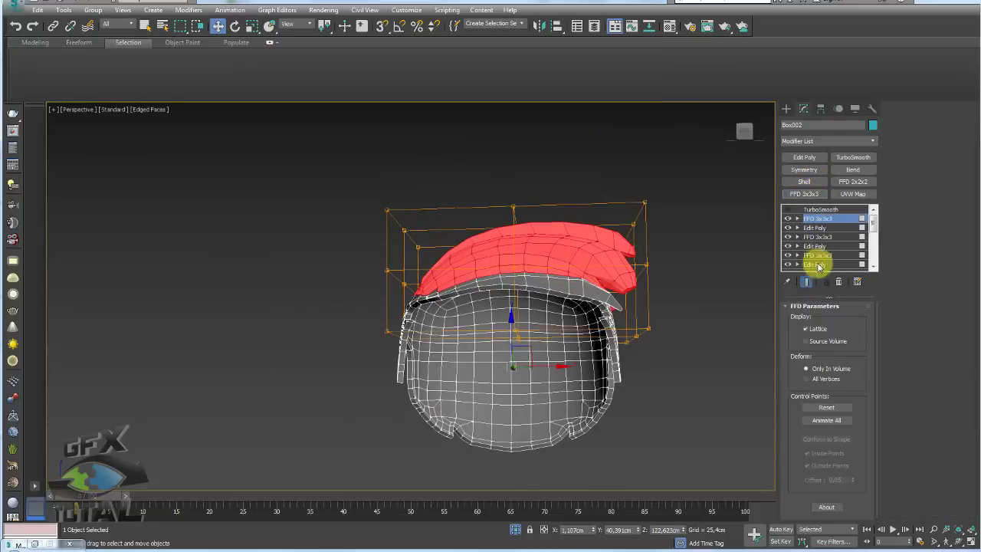
left_click(797, 218)
left_click(824, 227)
left_click_drag(483, 228, 483, 229)
middle_click_drag(483, 228, 559, 238, "alt")
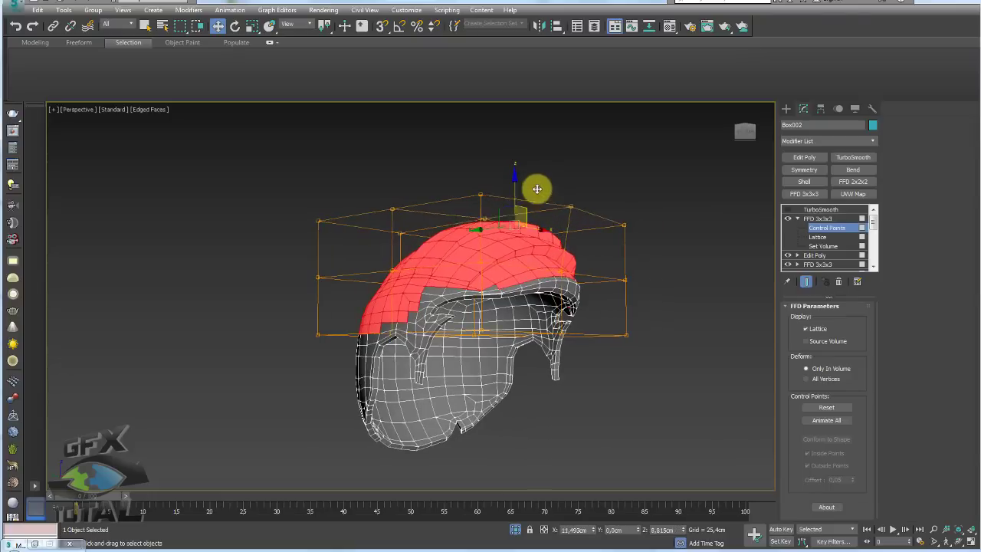
mouse_move(536, 188)
middle_mouse_down("alt")
mouse_move(434, 255)
mouse_move(460, 245)
middle_mouse_up("alt")
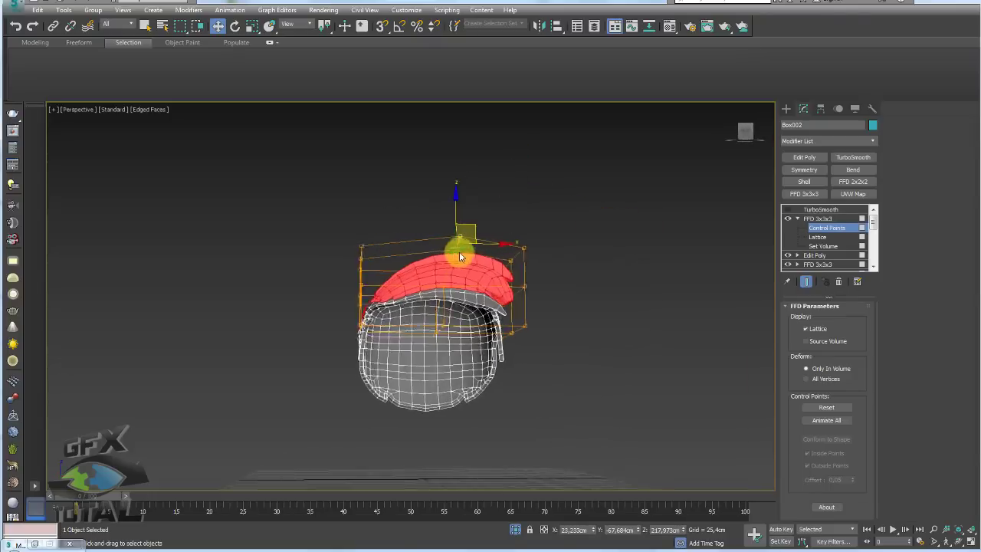
Step: Unhide the head and reference, then move the lattice points to match the reference hair
left_click(515, 530)
middle_click_drag(497, 339, 484, 376, "alt")
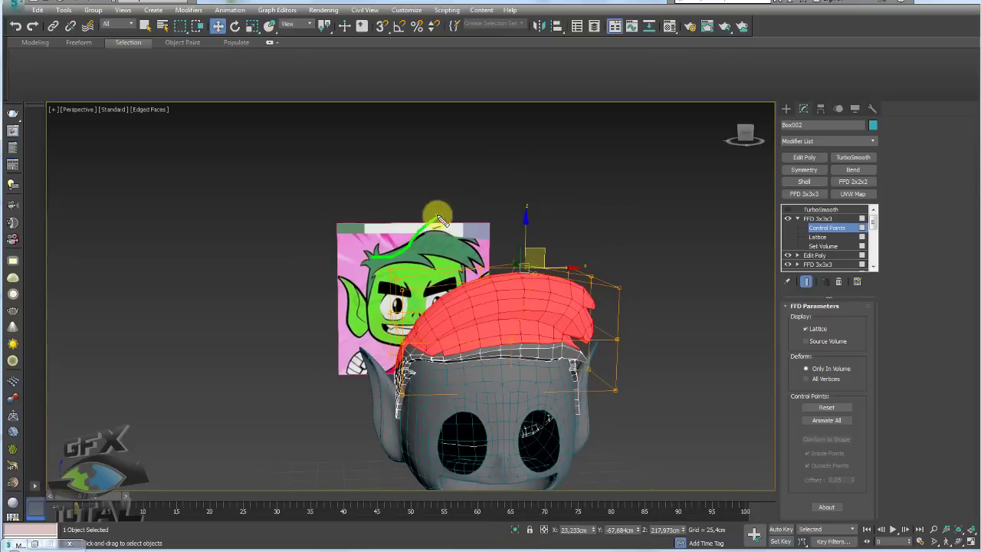
middle_click_drag(480, 281, 482, 284, "alt")
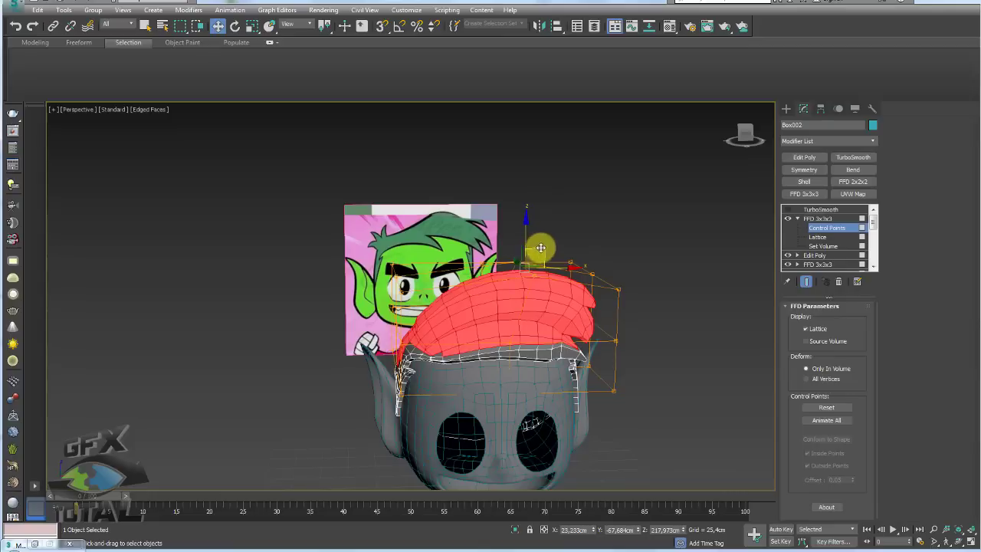
left_click_drag(541, 248, 484, 257)
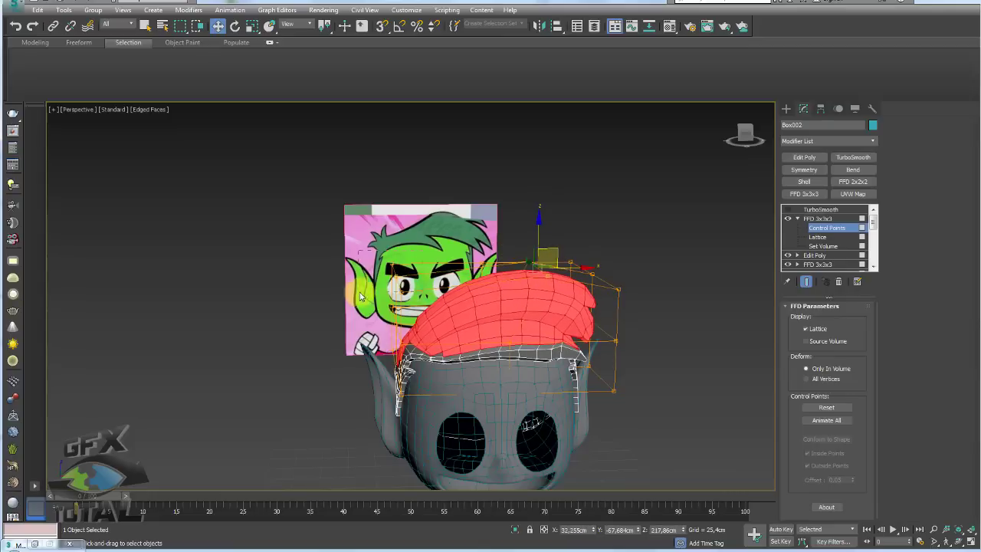
mouse_move(360, 297)
left_mouse_down()
mouse_move(437, 271)
mouse_move(463, 288)
mouse_move(428, 321)
left_mouse_up()
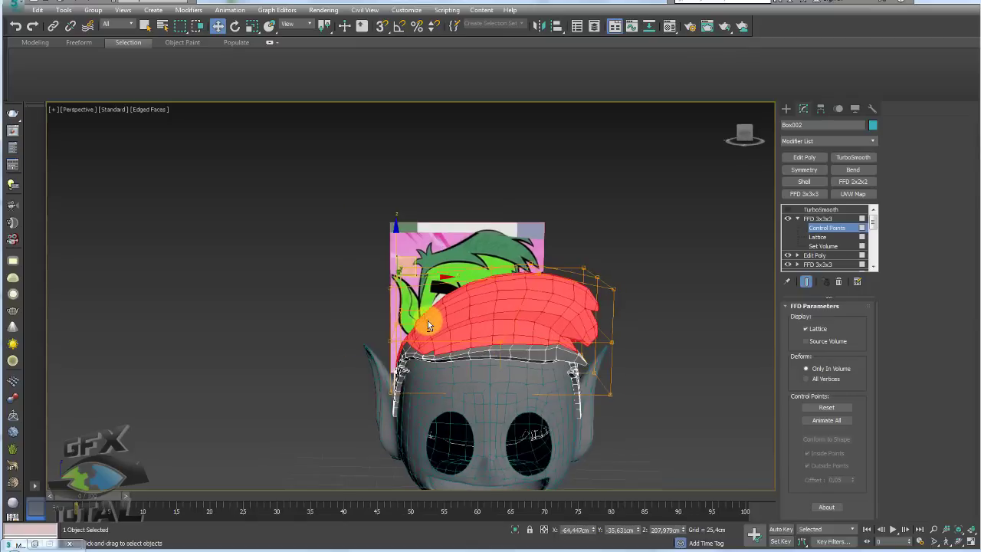
left_click(707, 261)
Step: Add a new Edit Poly modifier above the FFD
left_click(814, 218)
left_click(797, 218)
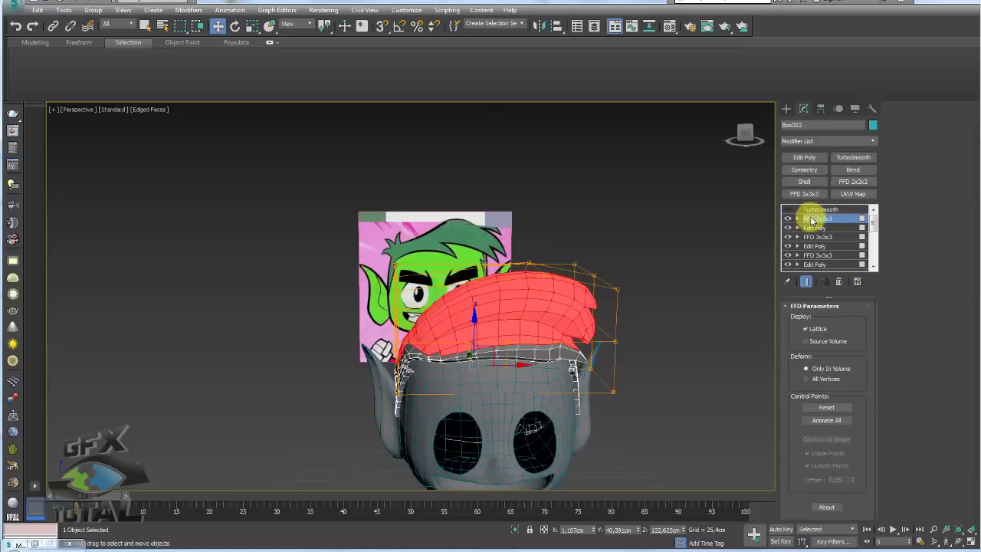
left_click(805, 158)
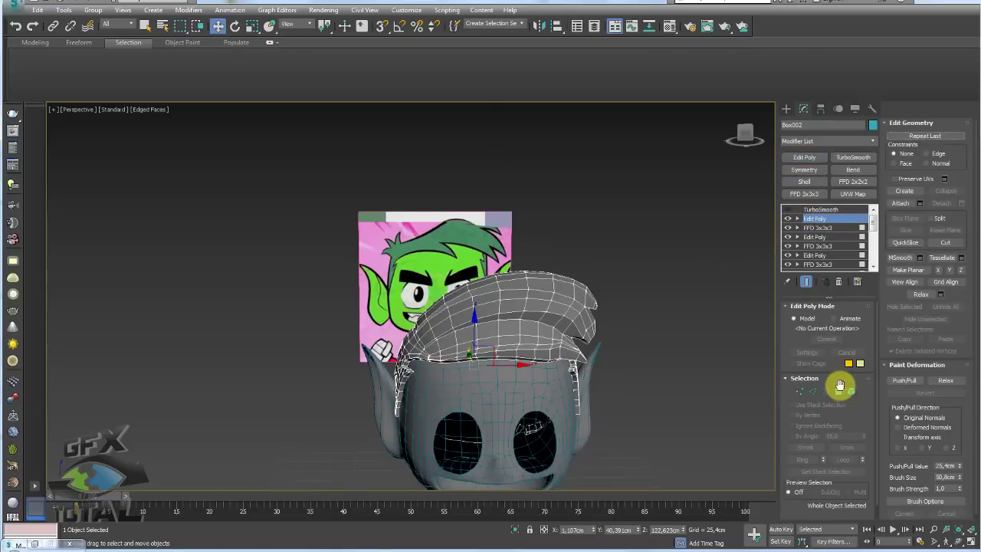
Step: Select four polygons on top of the hair cap and enable Use Soft Selection
left_click(839, 388)
mouse_move(547, 280)
middle_mouse_down("alt")
mouse_move(507, 306)
mouse_move(912, 156)
middle_mouse_up("alt")
left_click(463, 310)
left_click(493, 296, "ctrl")
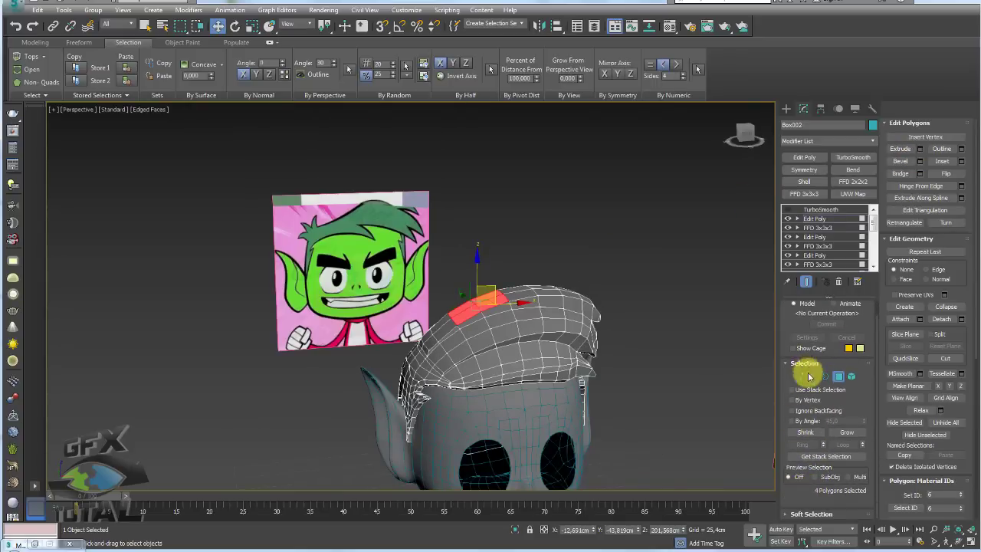
left_click(800, 513)
left_click(894, 136)
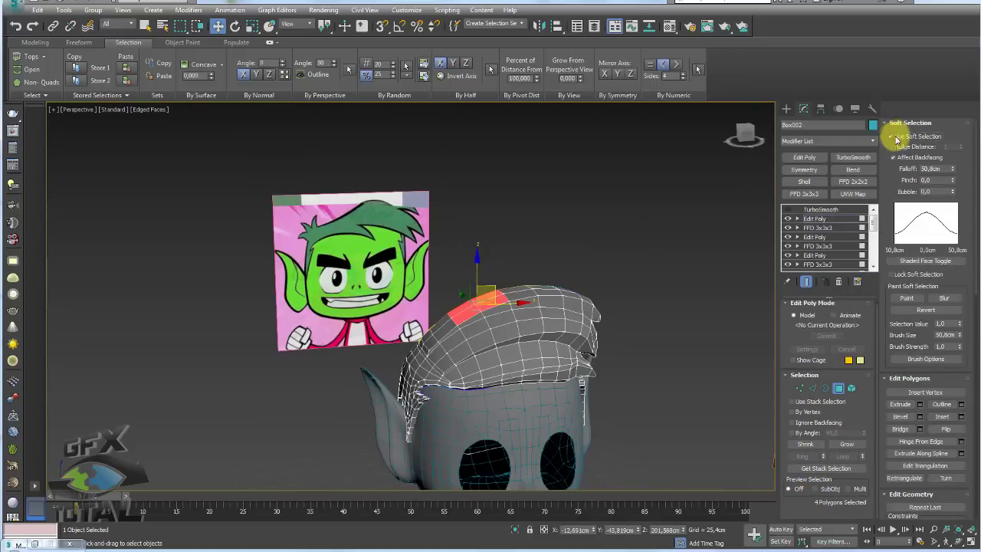
Step: Set soft falloff to 61.468 cm and pull the cap's top polygons downward
mouse_move(547, 257)
middle_mouse_down("alt")
mouse_move(529, 243)
mouse_move(476, 545)
mouse_move(504, 409)
mouse_move(477, 376)
mouse_move(651, 299)
middle_mouse_up("alt")
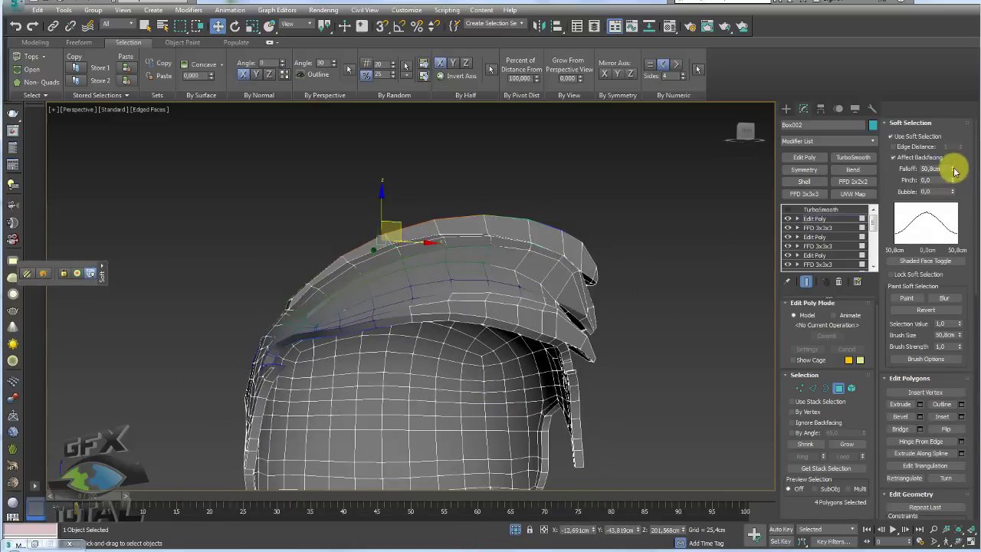
mouse_move(954, 171)
left_mouse_down()
mouse_move(948, 138)
mouse_move(950, 162)
left_mouse_up()
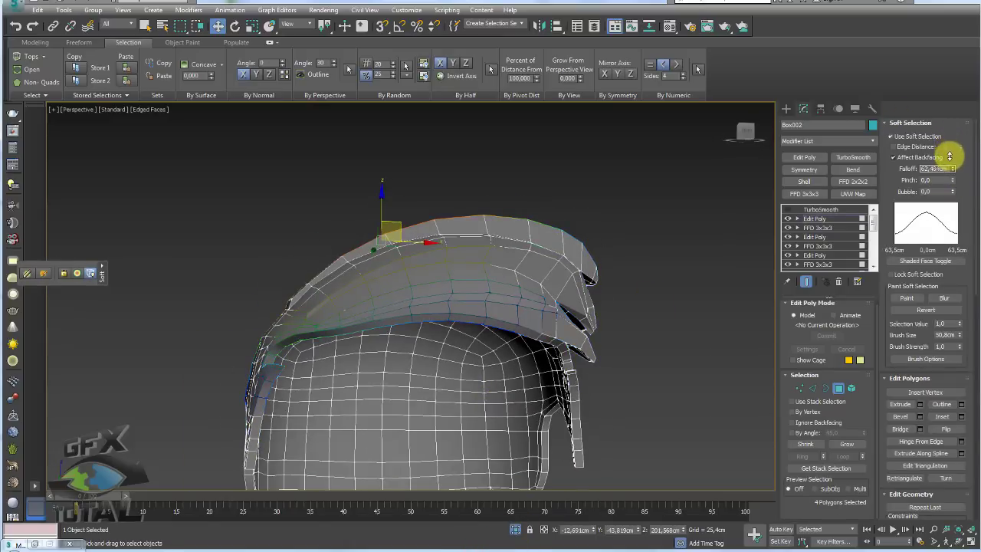
mouse_move(598, 261)
middle_mouse_down("alt")
mouse_move(532, 319)
mouse_move(551, 292)
mouse_move(591, 284)
mouse_move(534, 302)
mouse_move(405, 228)
middle_mouse_up("alt")
left_click_drag(405, 229, 396, 256)
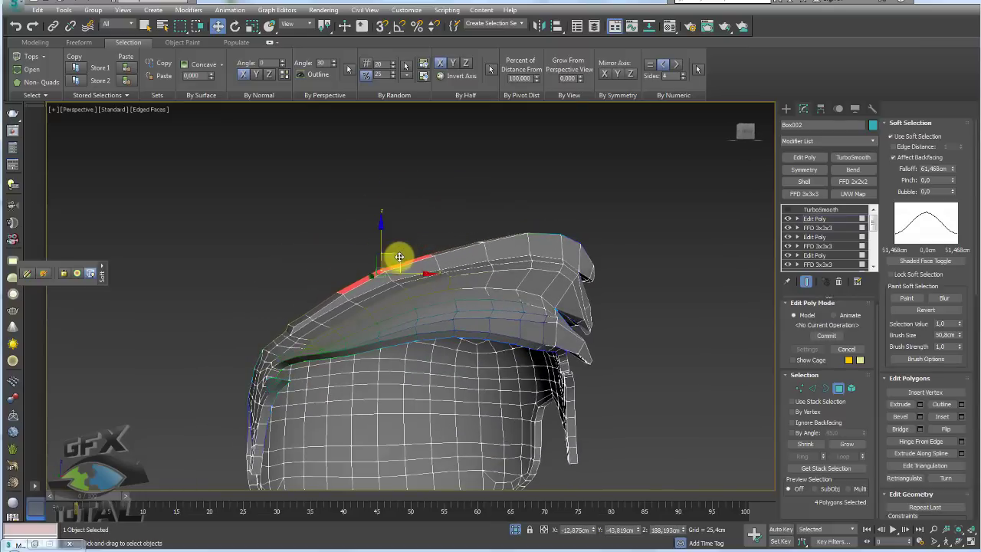
middle_click_drag(396, 256, 694, 340, "alt")
Step: Select three cap vertices, try moving them under the brim, then cancel the move
left_click(799, 388, "ctrl")
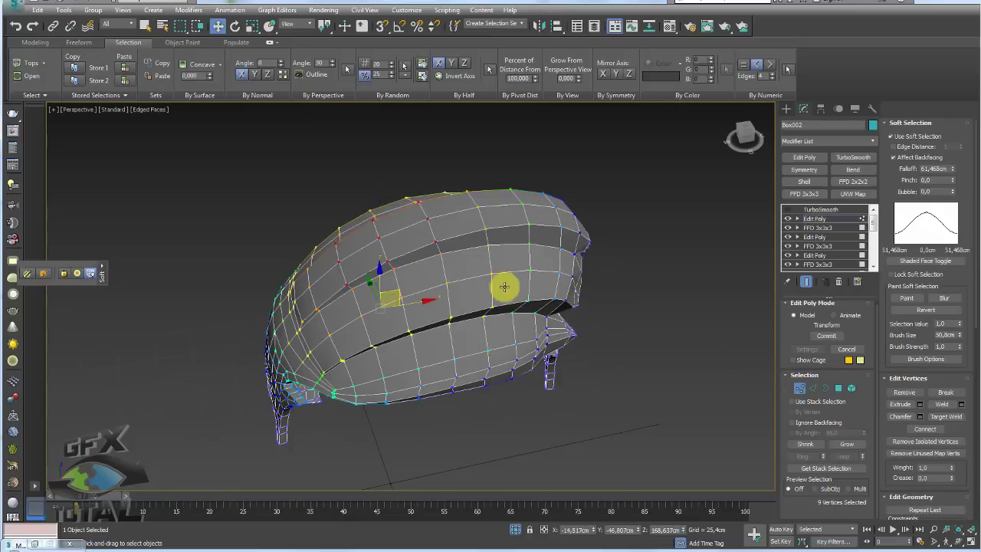
left_click_drag(411, 197, 387, 321)
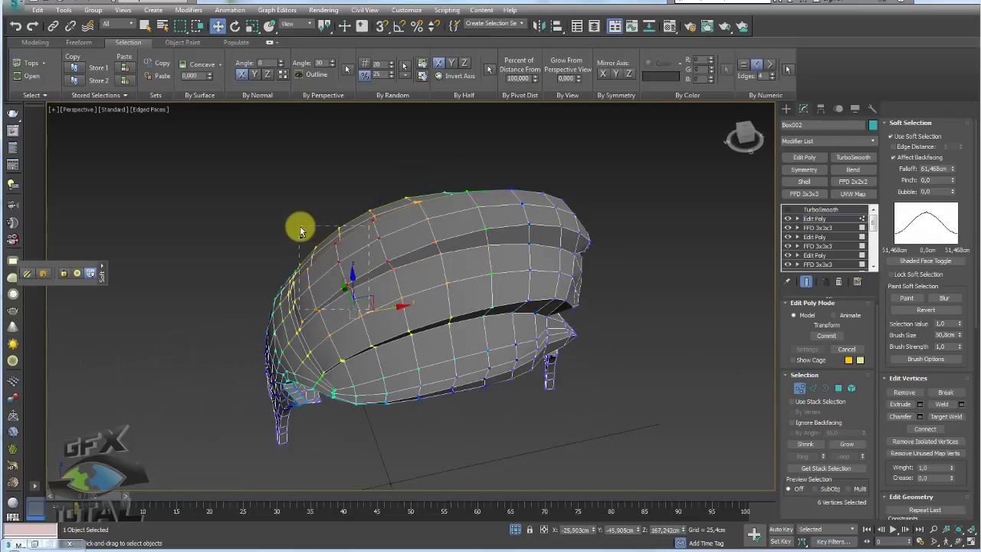
left_click_drag(296, 223, 389, 266)
mouse_move(397, 253)
middle_mouse_down("alt")
mouse_move(400, 263)
mouse_move(405, 220)
mouse_move(403, 276)
mouse_move(407, 252)
mouse_move(416, 302)
mouse_move(368, 340)
middle_mouse_up("alt")
mouse_move(369, 307)
left_mouse_down()
mouse_move(371, 292)
mouse_move(394, 329)
mouse_move(387, 360)
left_mouse_up()
right_click(388, 361)
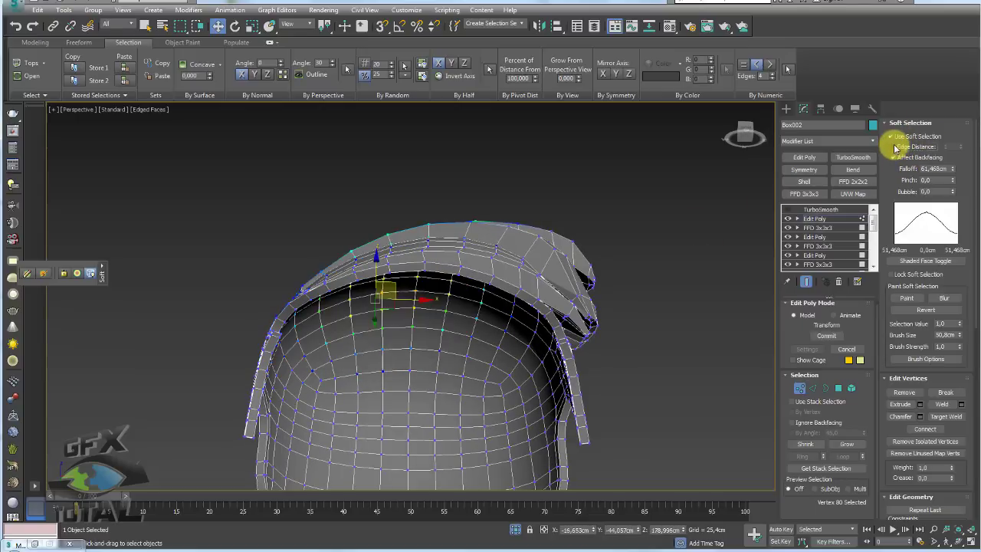
Step: Widen soft falloff to 78.679 cm and move the selected vertices to reshape the brim
mouse_move(510, 269)
middle_mouse_down("alt")
mouse_move(488, 313)
mouse_move(499, 318)
middle_mouse_up("alt")
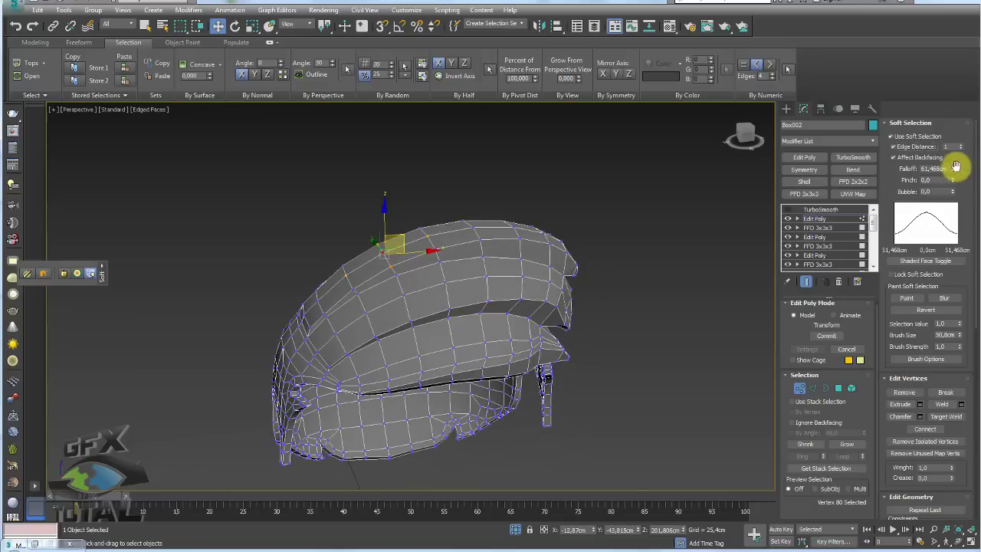
left_click_drag(956, 166, 961, 147)
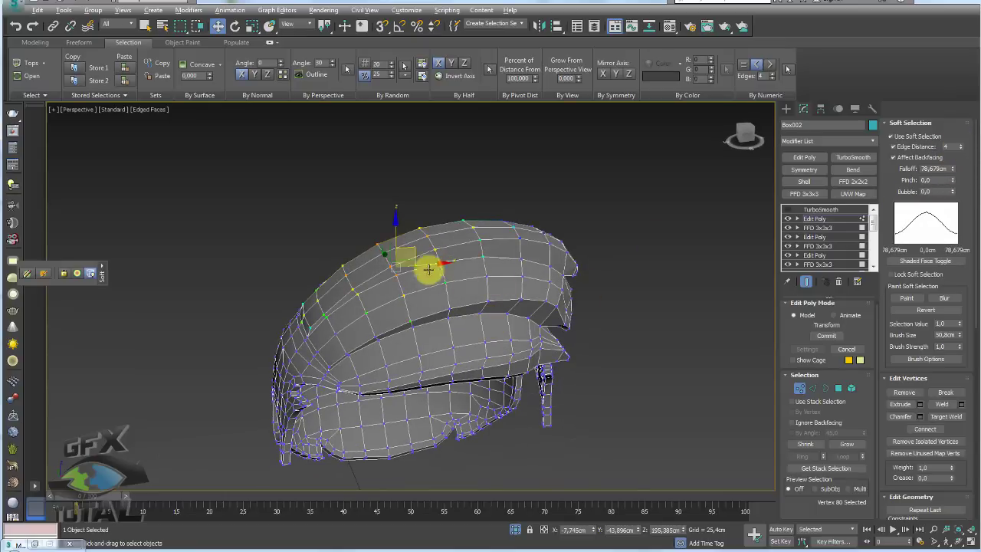
mouse_move(429, 269)
middle_mouse_down("alt")
mouse_move(380, 237)
mouse_move(416, 285)
mouse_move(407, 333)
mouse_move(372, 320)
middle_mouse_up("alt")
mouse_move(426, 255)
middle_mouse_down("alt")
mouse_move(414, 264)
mouse_move(414, 309)
middle_mouse_up("alt")
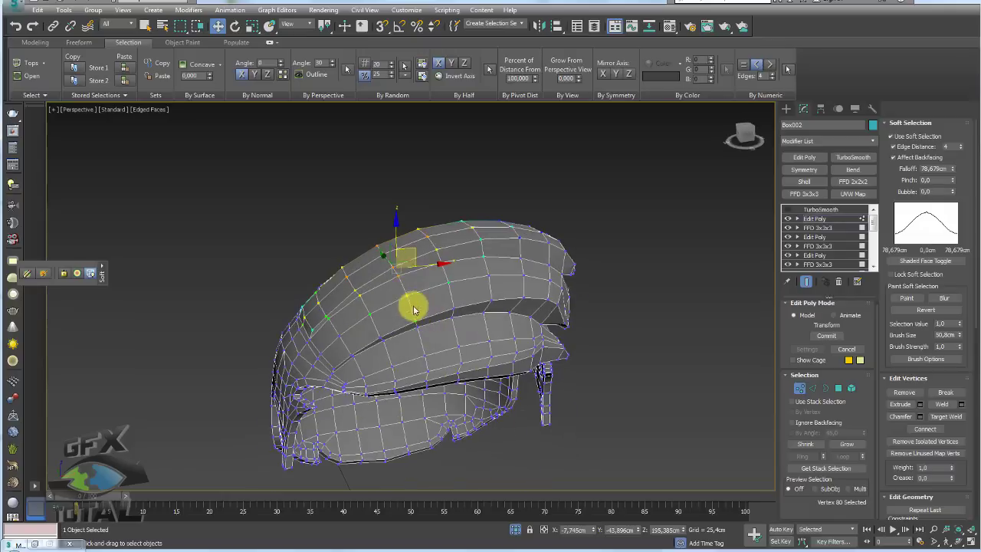
middle_click_drag(347, 271, 342, 260, "alt")
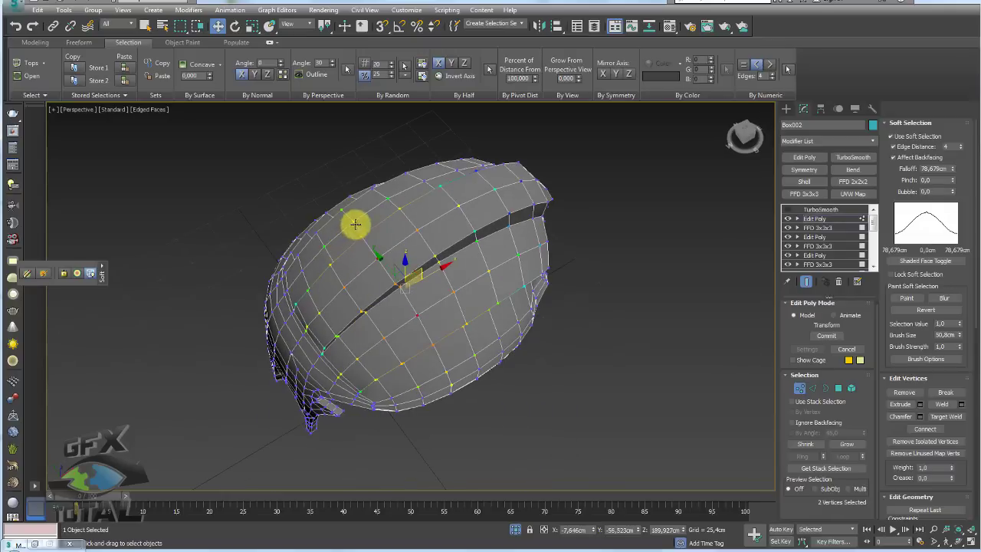
mouse_move(351, 223)
middle_mouse_down("alt")
mouse_move(385, 226)
mouse_move(406, 248)
middle_mouse_up("alt")
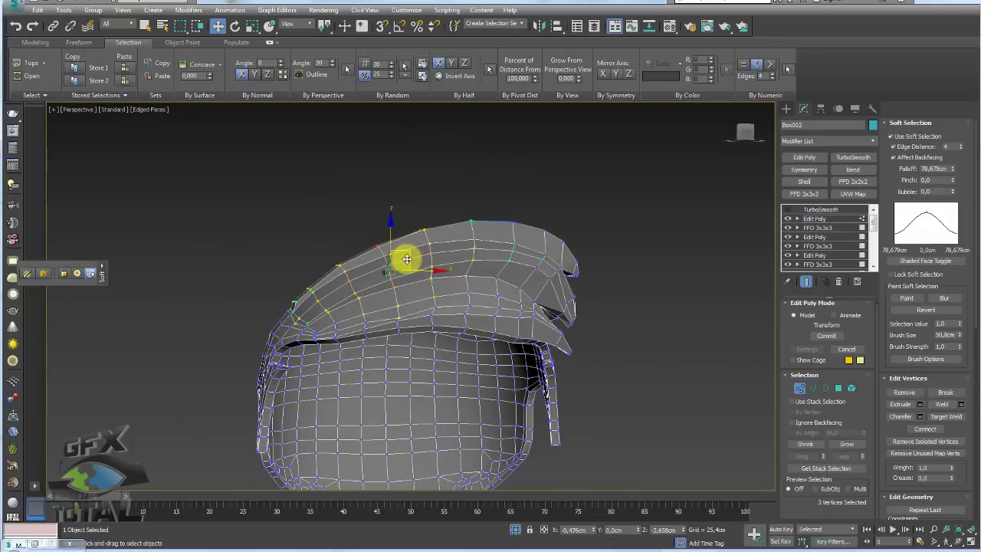
left_click_drag(408, 265, 403, 269)
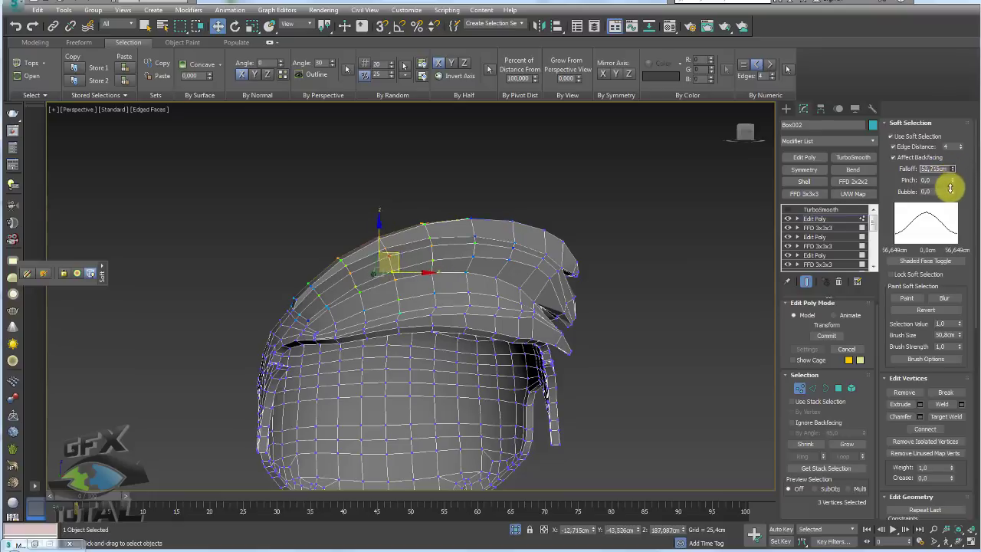
Step: Reset falloff from 48.781 cm to about 53 cm and softly pull the vertices
left_click_drag(951, 187, 950, 196)
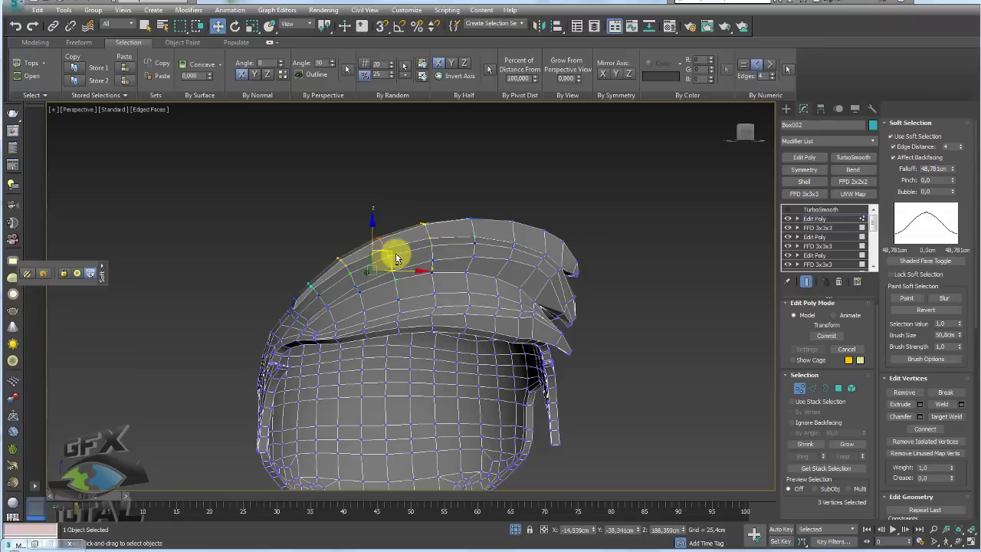
mouse_move(383, 268)
middle_mouse_down("alt")
mouse_move(405, 287)
mouse_move(486, 318)
mouse_move(459, 294)
middle_mouse_up("alt")
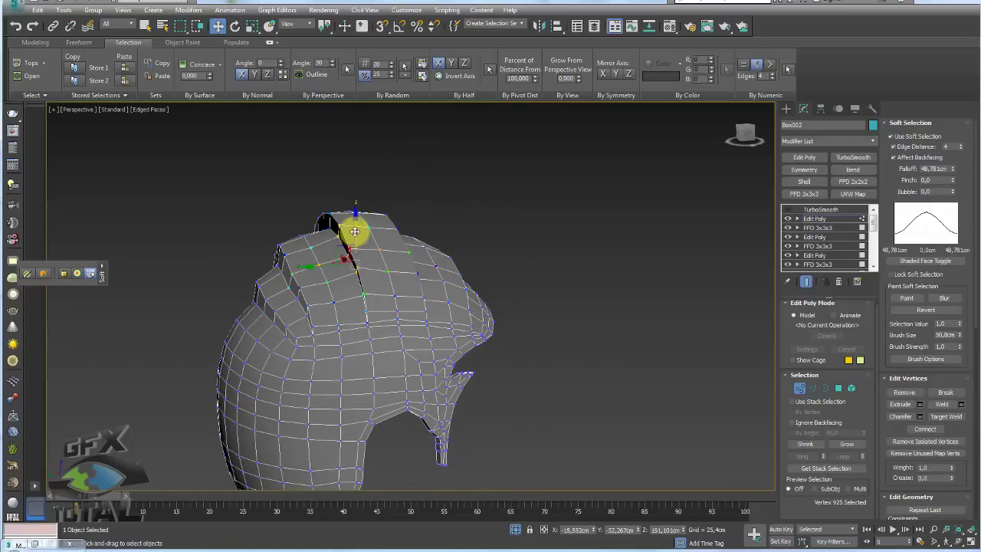
mouse_move(422, 291)
middle_mouse_down("alt")
mouse_move(398, 372)
mouse_move(431, 354)
middle_mouse_up("alt")
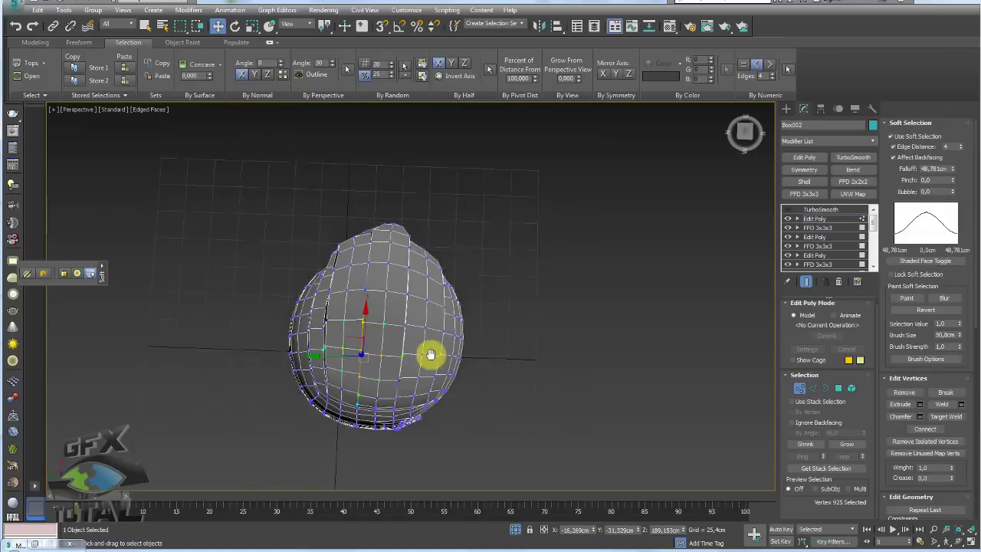
scroll(388, 298, "up", 2)
mouse_move(438, 284)
middle_mouse_down("alt")
mouse_move(396, 247)
mouse_move(370, 253)
middle_mouse_up("alt")
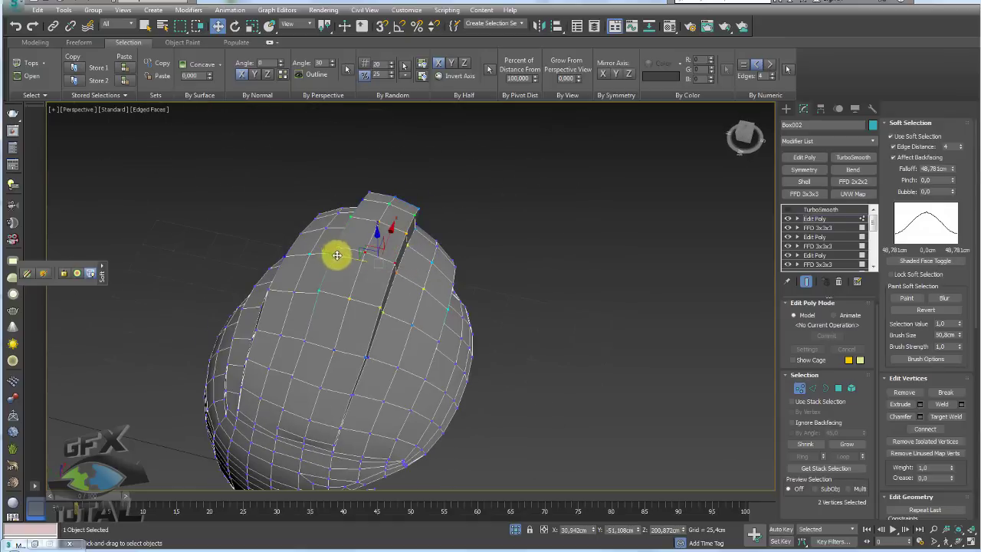
left_click_drag(950, 170, 954, 151)
mouse_move(344, 268)
left_mouse_down()
mouse_move(383, 276)
mouse_move(370, 274)
left_mouse_up()
Step: Move a vertex on the cap's front tip to reshape it
mouse_move(370, 274)
middle_mouse_down("alt")
mouse_move(421, 335)
mouse_move(327, 256)
mouse_move(440, 247)
mouse_move(357, 301)
mouse_move(345, 324)
mouse_move(357, 344)
middle_mouse_up("alt")
left_click(355, 344)
left_click_drag(355, 344, 361, 334)
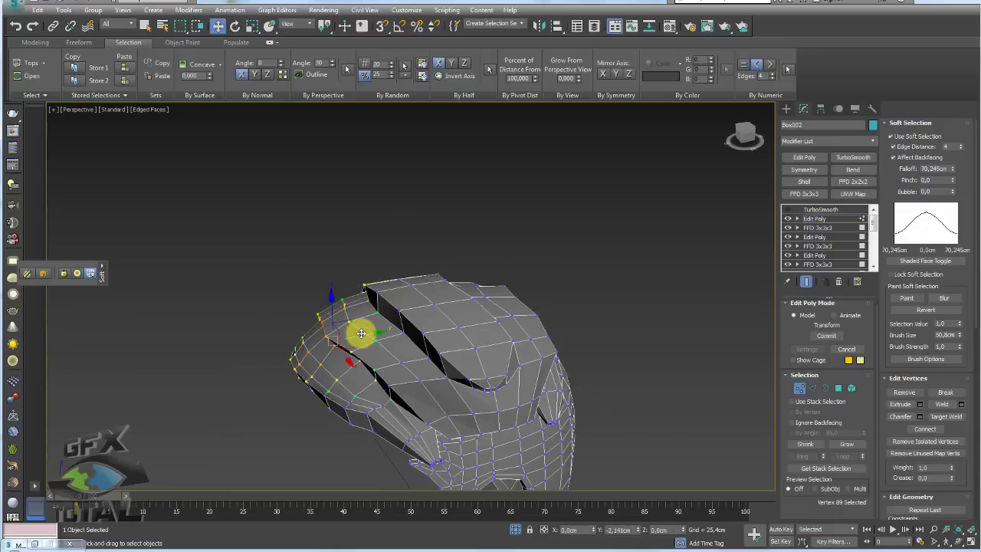
left_click(824, 334)
mouse_move(403, 403)
middle_mouse_down("alt")
mouse_move(423, 348)
mouse_move(477, 396)
middle_mouse_up("alt")
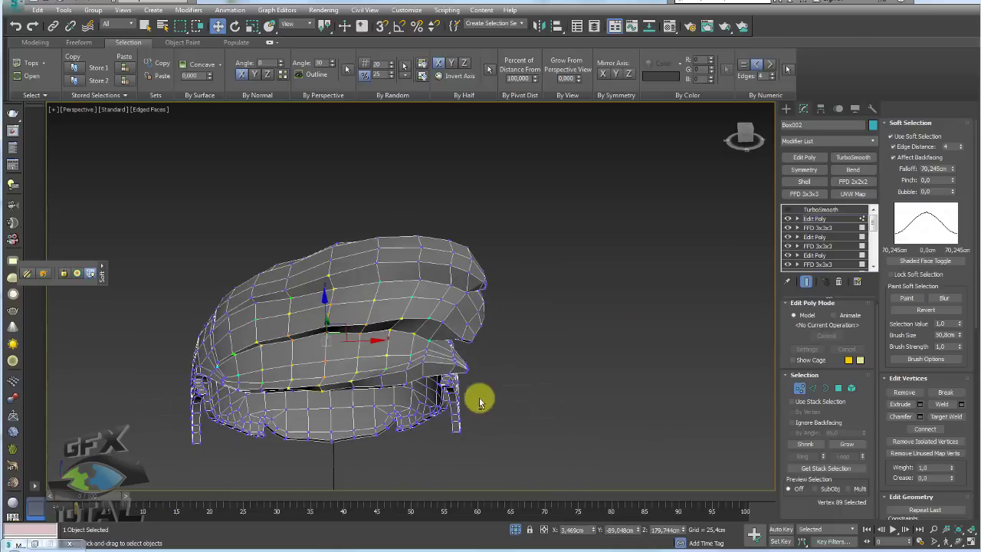
left_click_drag(958, 428, 957, 278)
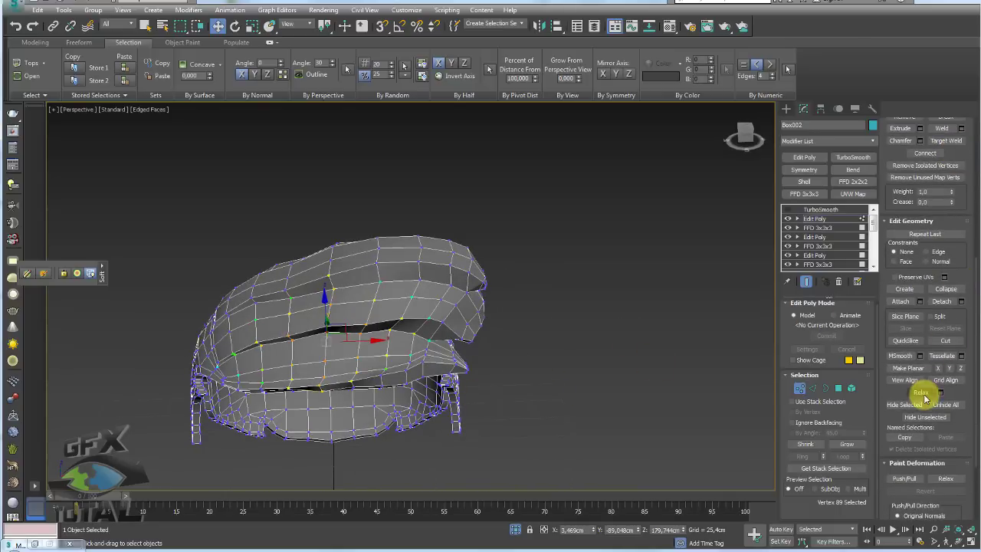
middle_click_drag(366, 341, 338, 320, "alt")
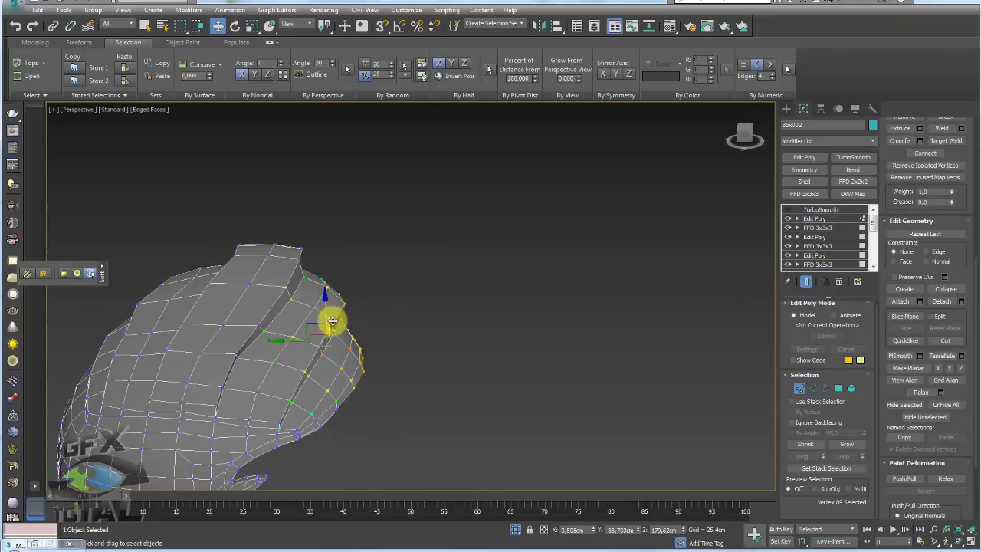
Step: Nudge vertices along a tuft's edge and the lower cap front, one by about 3.6 cm
left_click(322, 314)
left_click_drag(288, 329, 337, 374)
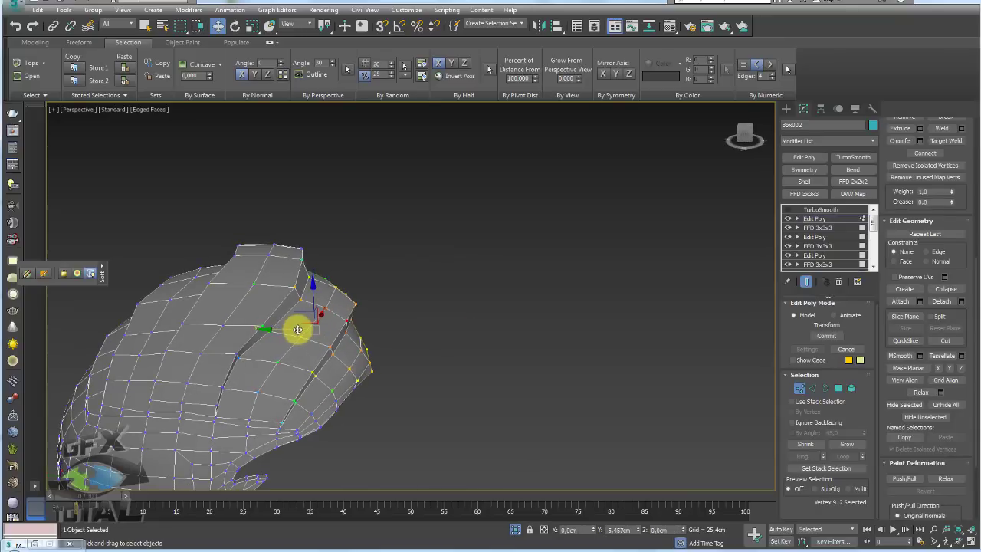
left_click(285, 344)
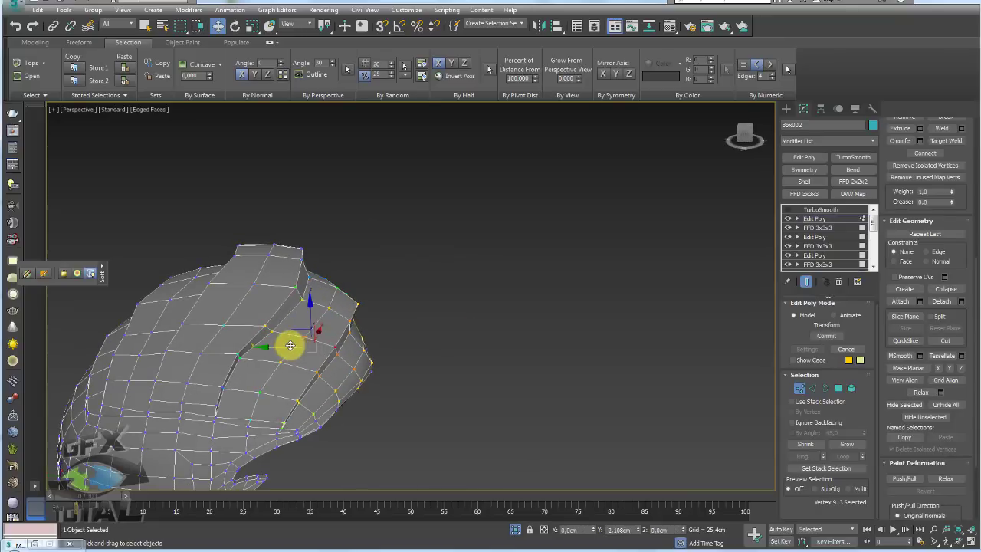
mouse_move(287, 344)
middle_mouse_down("alt")
mouse_move(375, 318)
mouse_move(344, 378)
middle_mouse_up("alt")
left_click(330, 376)
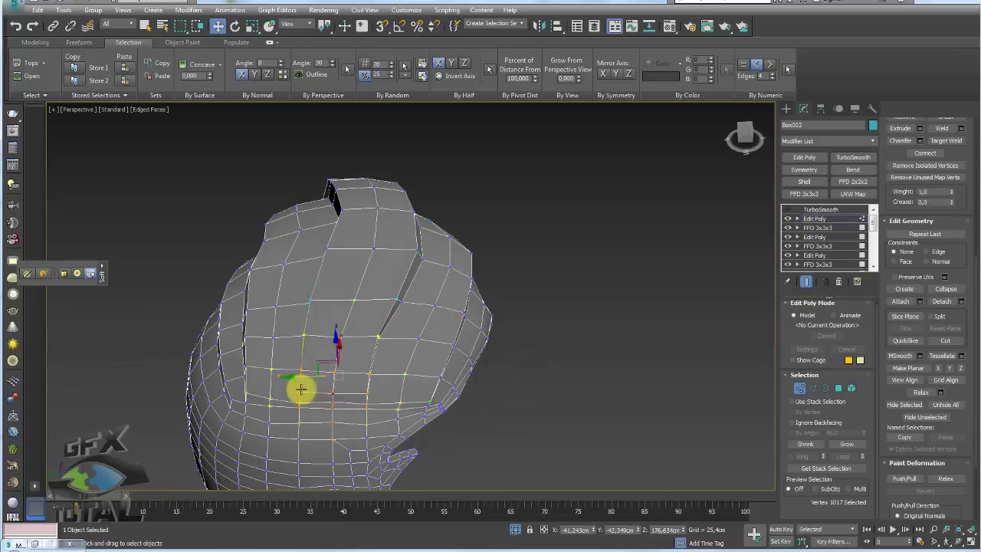
left_click_drag(285, 376, 297, 376)
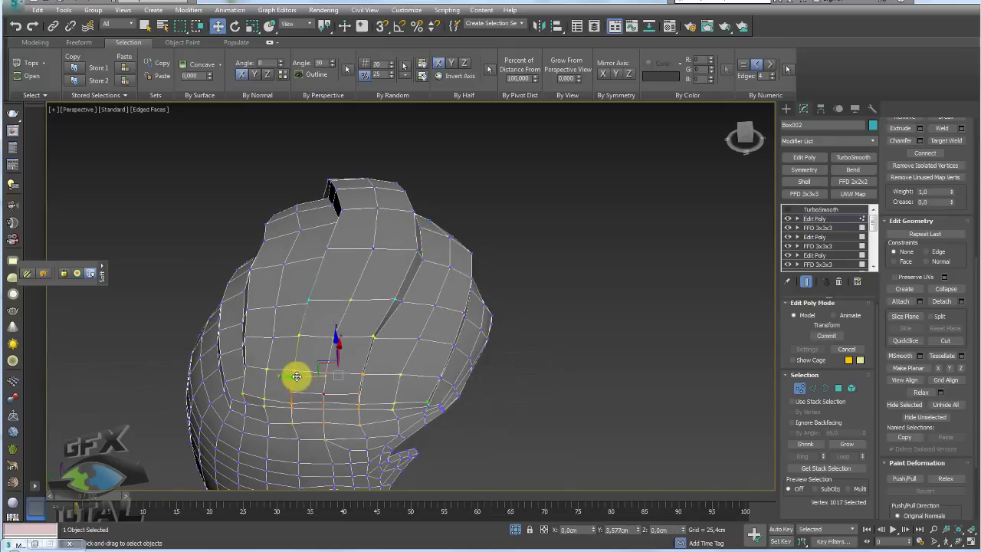
left_click(234, 399)
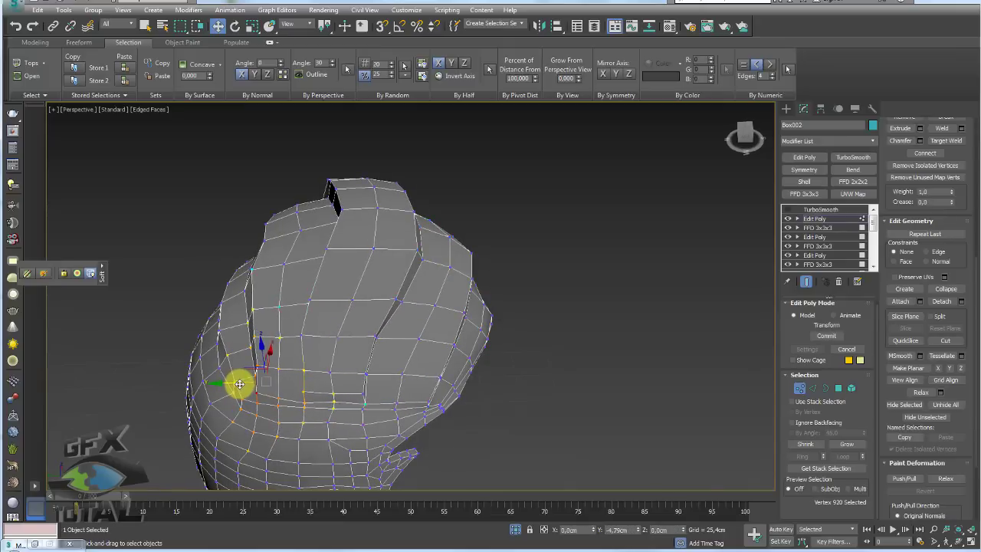
mouse_move(233, 384)
middle_mouse_down("alt")
mouse_move(377, 361)
mouse_move(475, 321)
middle_mouse_up("alt")
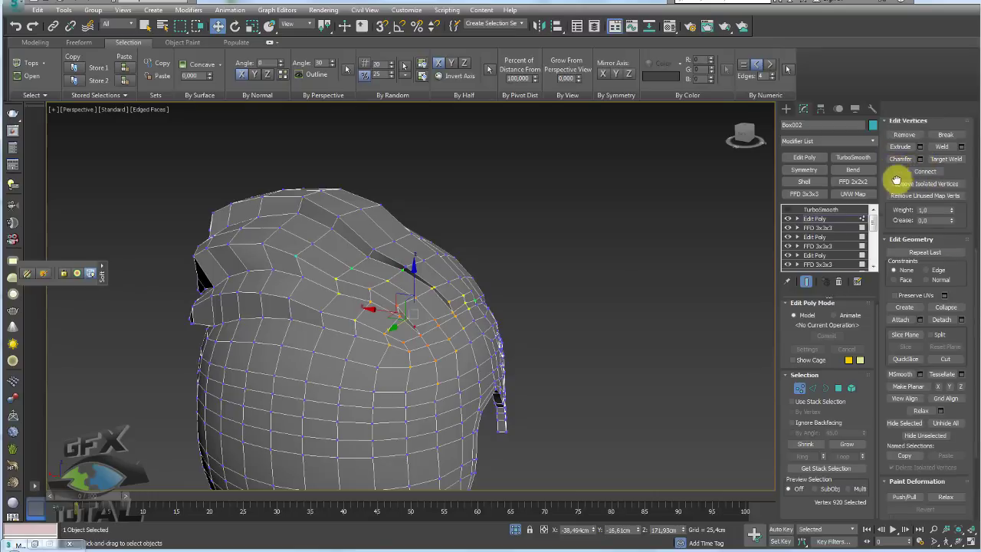
Step: Turn off soft selection and zoom in on the cap against the reference
left_click_drag(898, 184, 899, 389)
left_click_drag(888, 144, 896, 152)
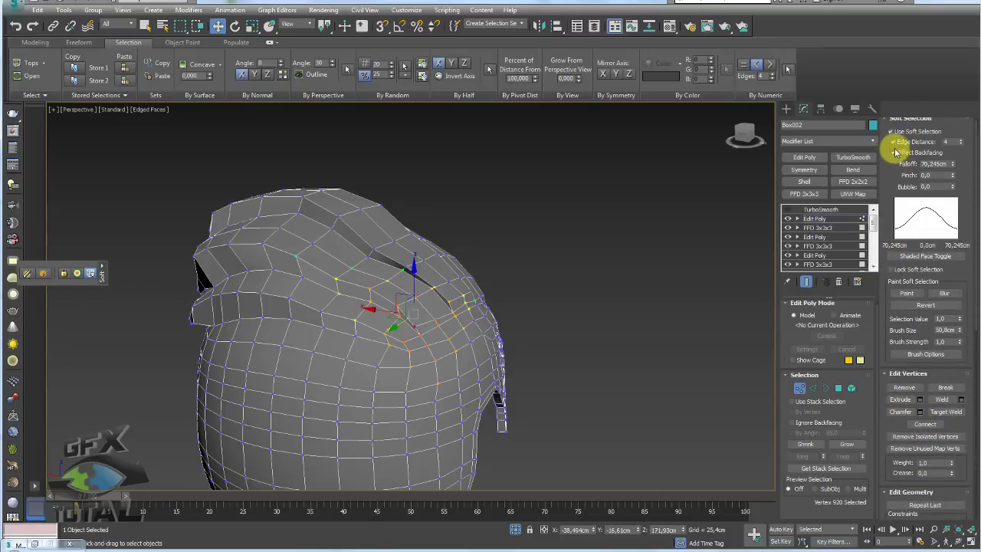
left_click(895, 132)
mouse_move(432, 267)
middle_mouse_down("alt")
mouse_move(499, 324)
mouse_move(178, 289)
middle_mouse_up("alt")
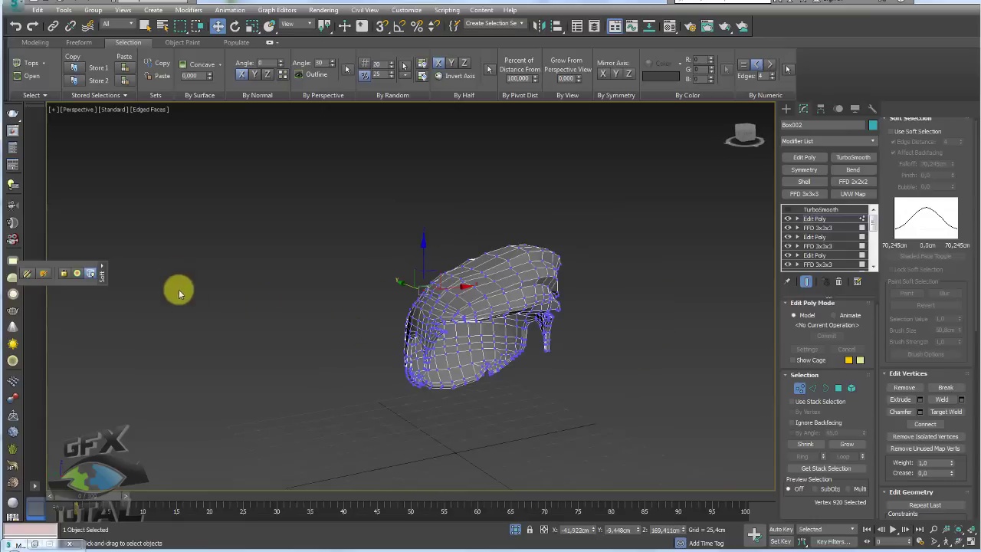
scroll(519, 394, "up", 5)
middle_click_drag(519, 394, 506, 399, "alt")
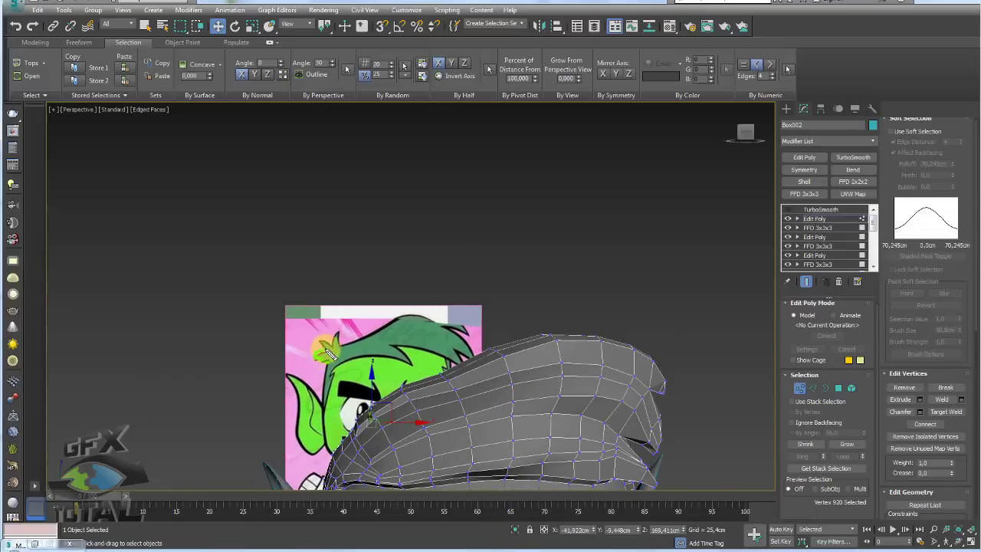
mouse_move(344, 334)
middle_mouse_down("alt")
mouse_move(453, 377)
mouse_move(543, 317)
mouse_move(776, 363)
middle_mouse_up("alt")
Step: In Polygon mode, pick faces near the front tuft, undoing the upper ones
left_click(838, 388)
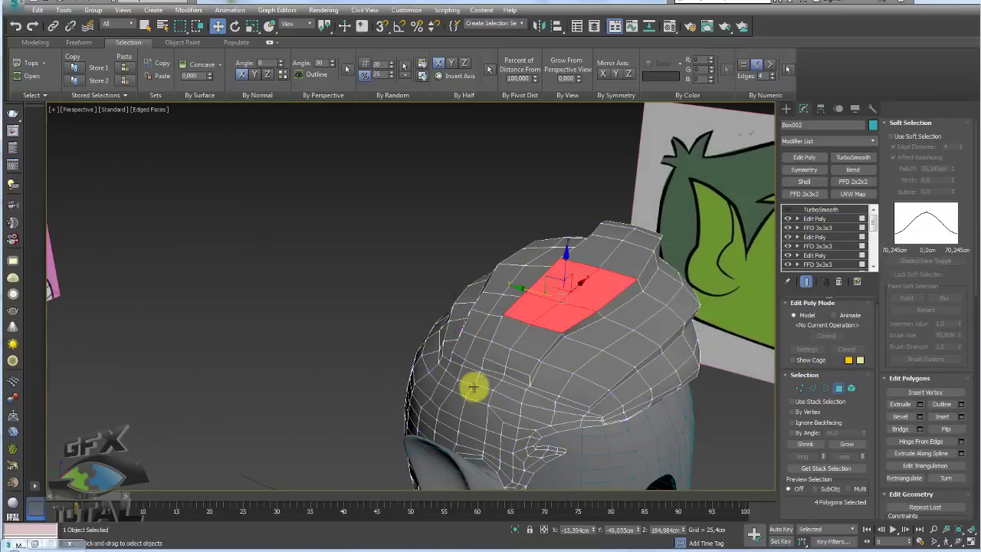
mouse_move(470, 386)
middle_mouse_down("alt")
mouse_move(531, 375)
mouse_move(548, 344)
mouse_move(607, 344)
mouse_move(560, 357)
mouse_move(590, 383)
middle_mouse_up("alt")
left_click(584, 381, "ctrl")
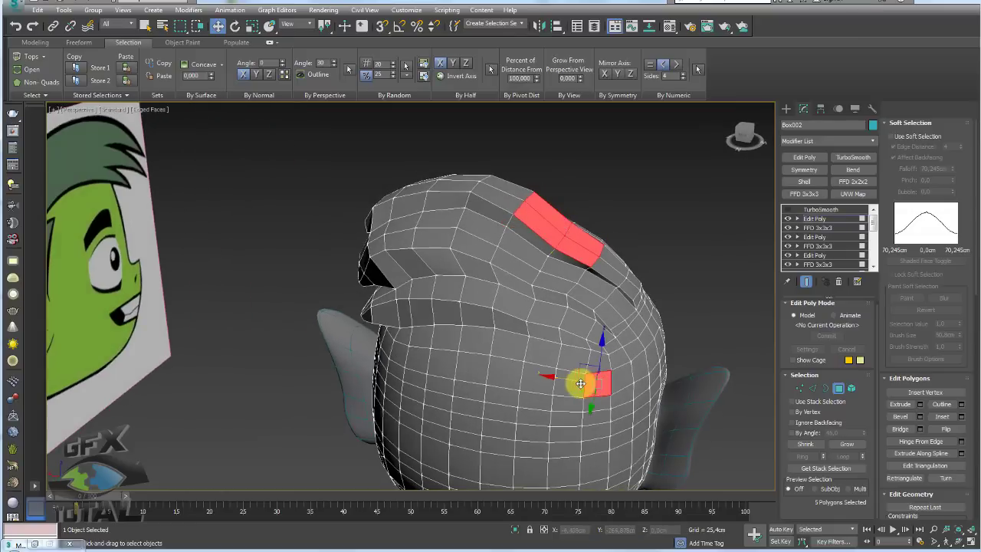
left_click(575, 369, "ctrl")
key("ctrl+z")
scroll(690, 345, "down", 5)
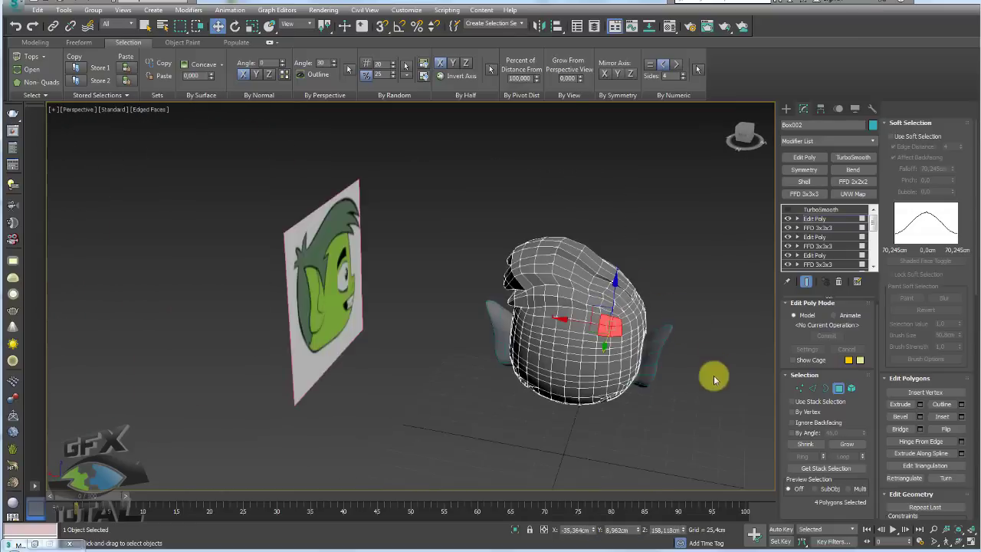
mouse_move(711, 373)
middle_mouse_down("alt")
mouse_move(507, 381)
mouse_move(544, 424)
middle_mouse_up("alt")
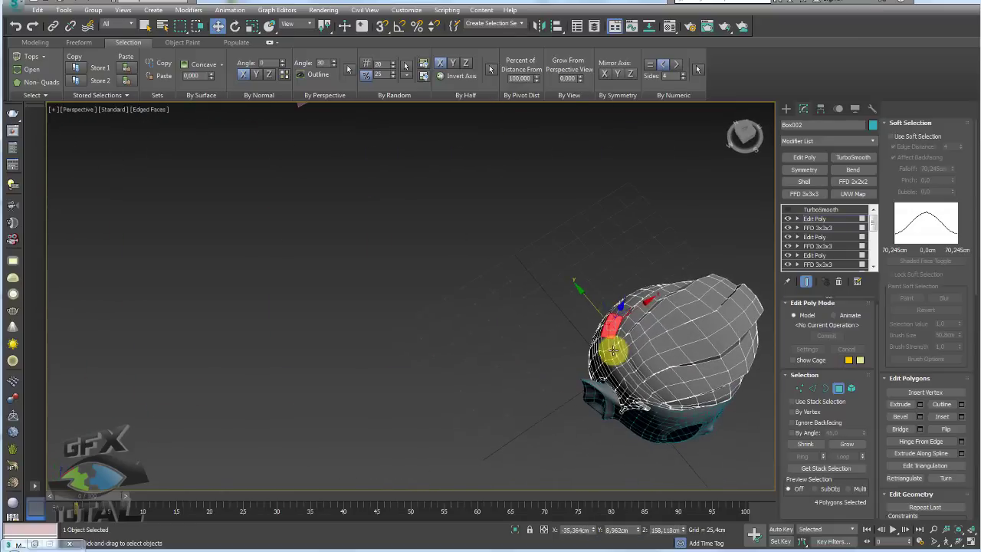
scroll(628, 346, "up", 3)
scroll(653, 280, "up", 3)
scroll(653, 280, "up", 3)
Step: Select the faces at the front tuft's base until five polygons are chosen
left_click(646, 295)
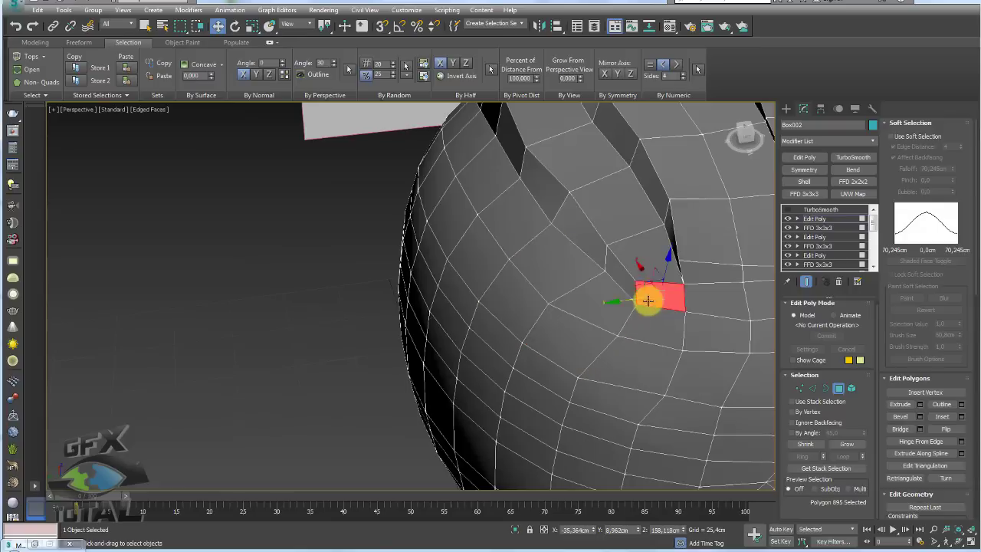
left_click(629, 271, "ctrl")
left_click(618, 276, "ctrl")
scroll(619, 277, "down", 3)
scroll(668, 317, "down", 2)
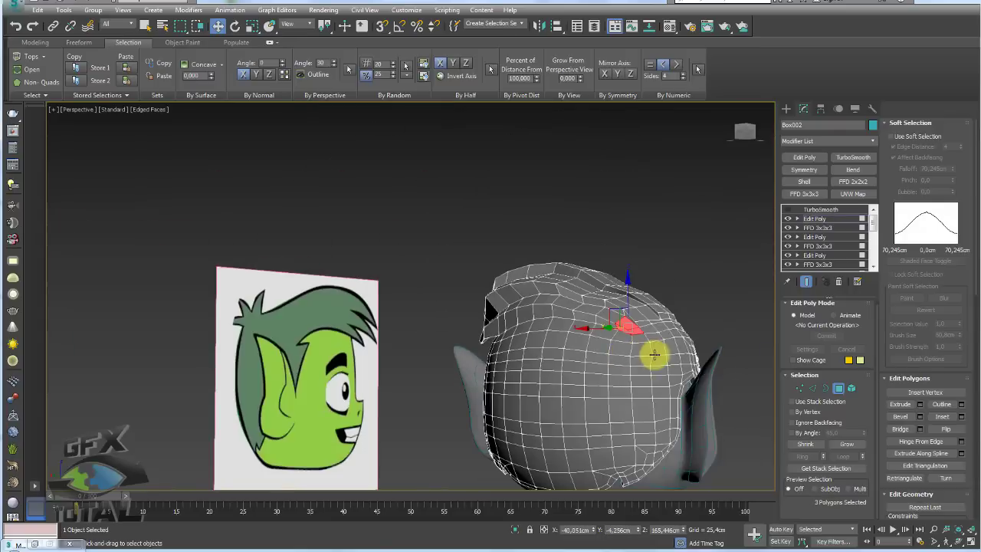
mouse_move(650, 353)
middle_mouse_down("alt")
mouse_move(650, 486)
mouse_move(591, 402)
middle_mouse_up("alt")
scroll(591, 402, "up", 2)
scroll(630, 345, "up", 3)
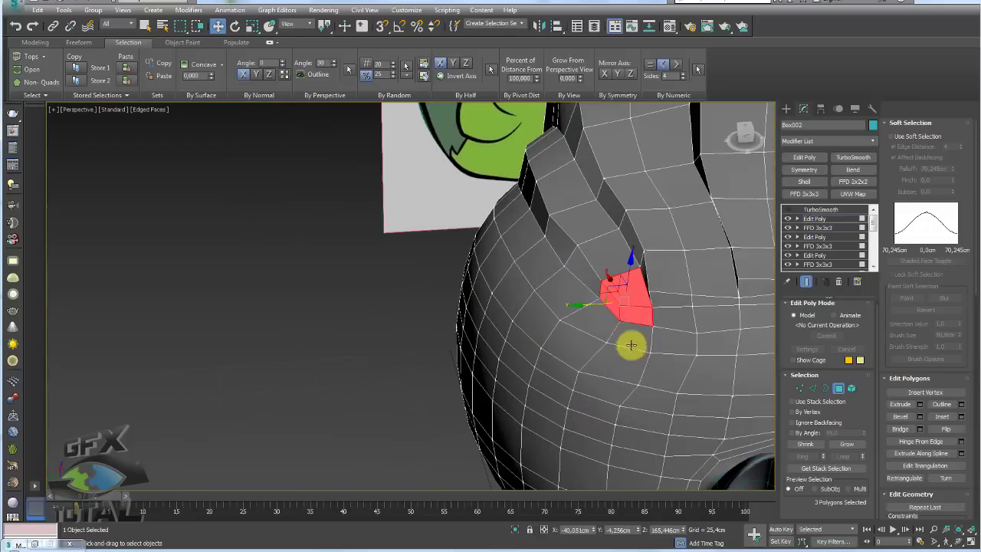
left_click(624, 326)
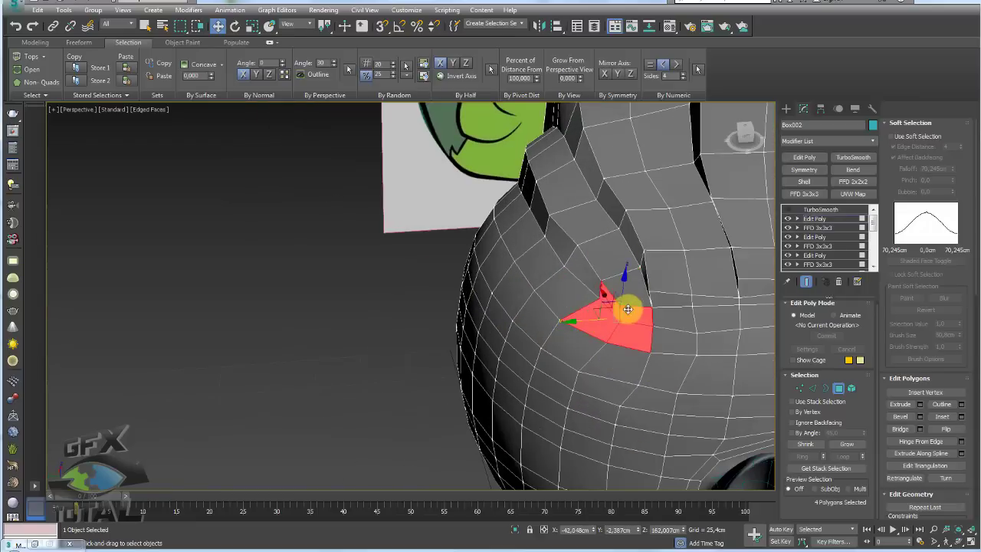
left_click(649, 344, "ctrl")
mouse_move(649, 344)
middle_mouse_down("alt")
mouse_move(628, 313)
mouse_move(663, 322)
mouse_move(670, 332)
mouse_move(620, 316)
mouse_move(729, 367)
middle_mouse_up("alt")
Step: In Vertex mode, turn on edge-constrained moves and slide vertices below the tuft
left_click(800, 389)
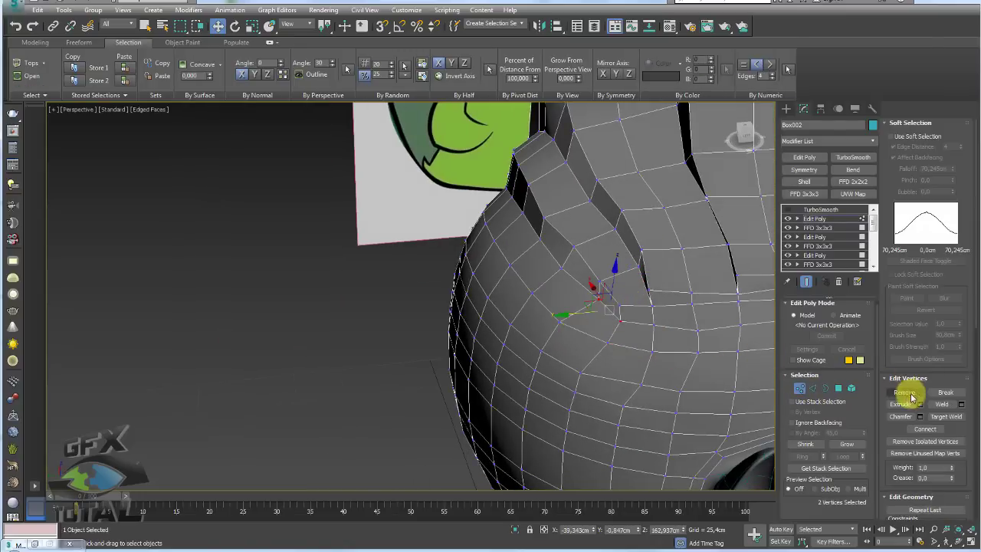
left_click_drag(971, 424, 970, 219)
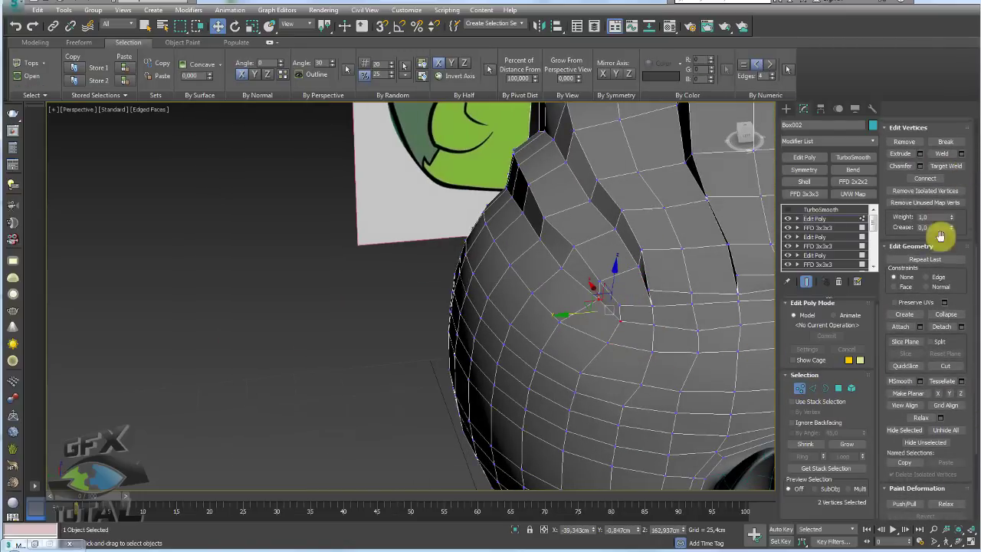
left_click(934, 281)
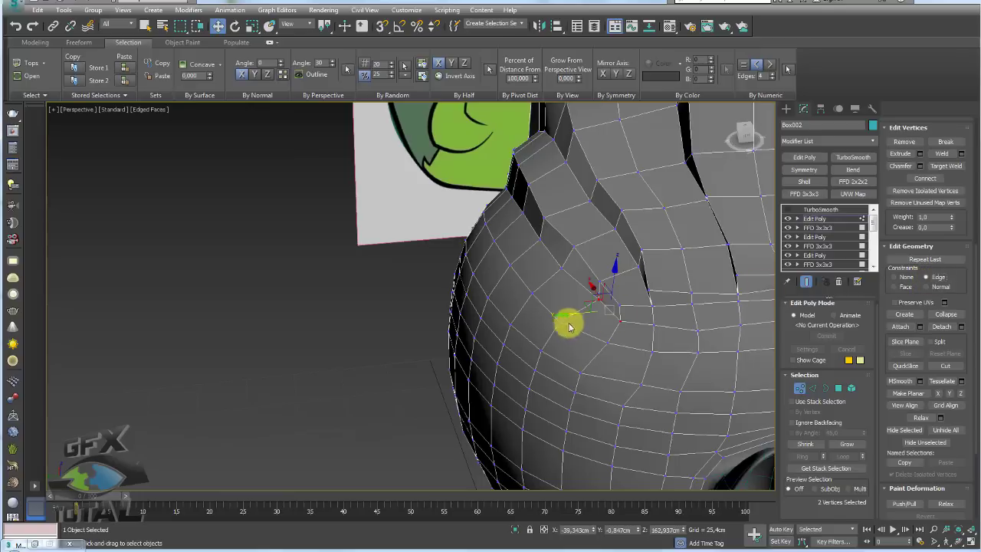
left_click_drag(562, 313, 567, 313)
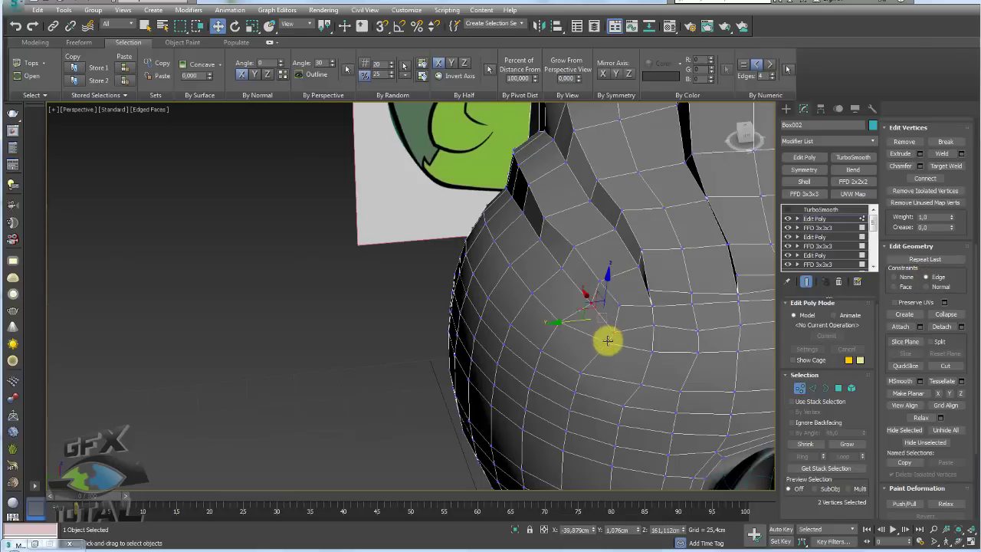
left_click(589, 343)
left_click_drag(589, 343, 579, 337)
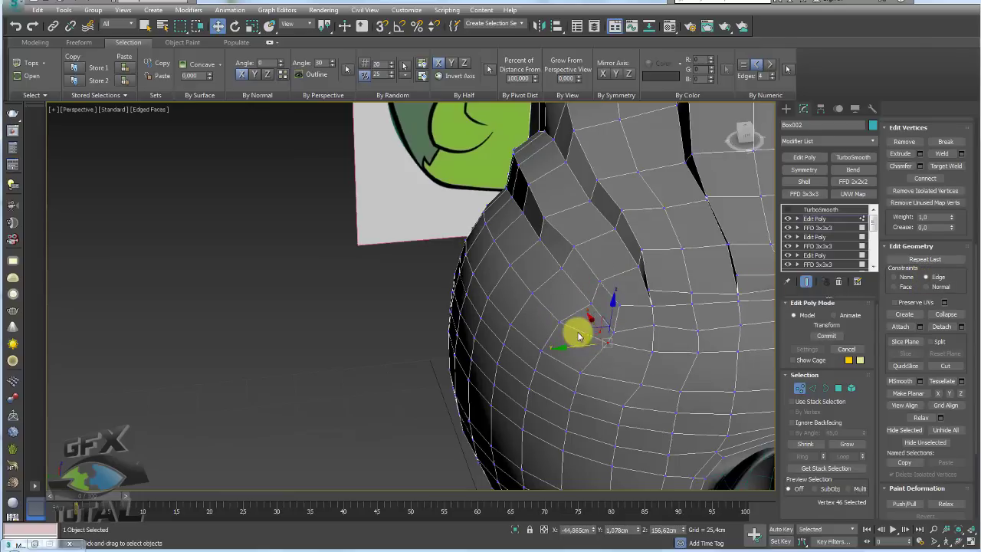
Step: Slide and nudge the remaining vertices around the tuft's base slightly downward
left_click(650, 351)
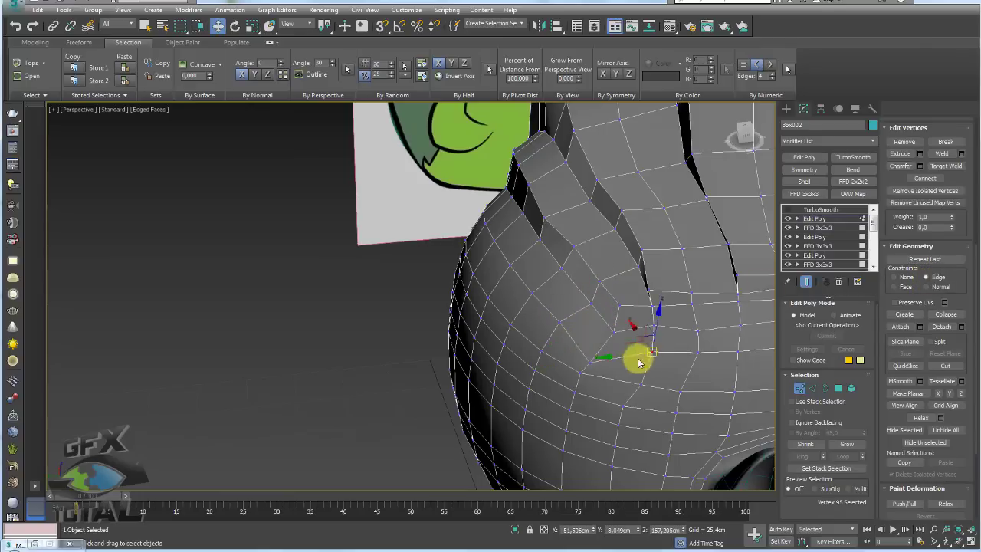
left_click_drag(628, 349, 627, 351)
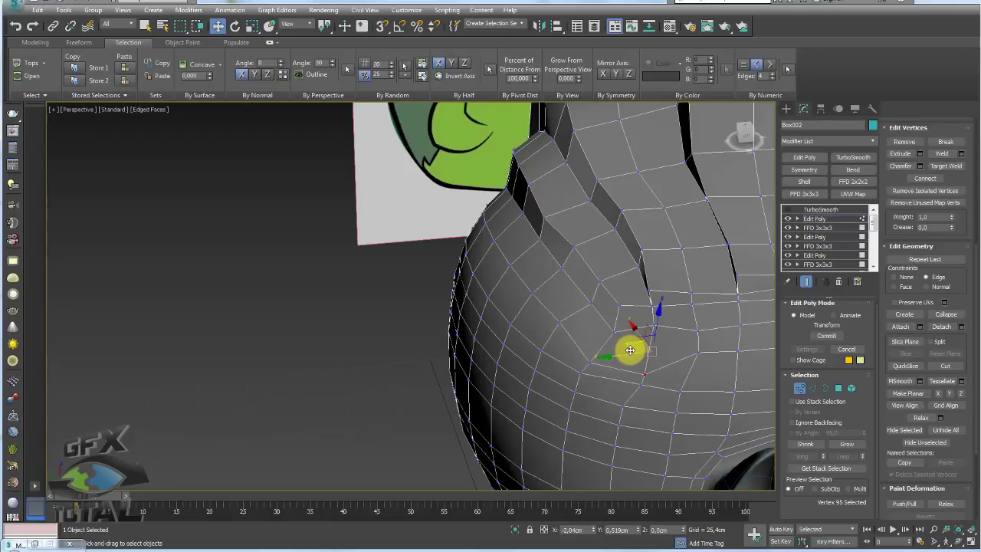
left_click(657, 305)
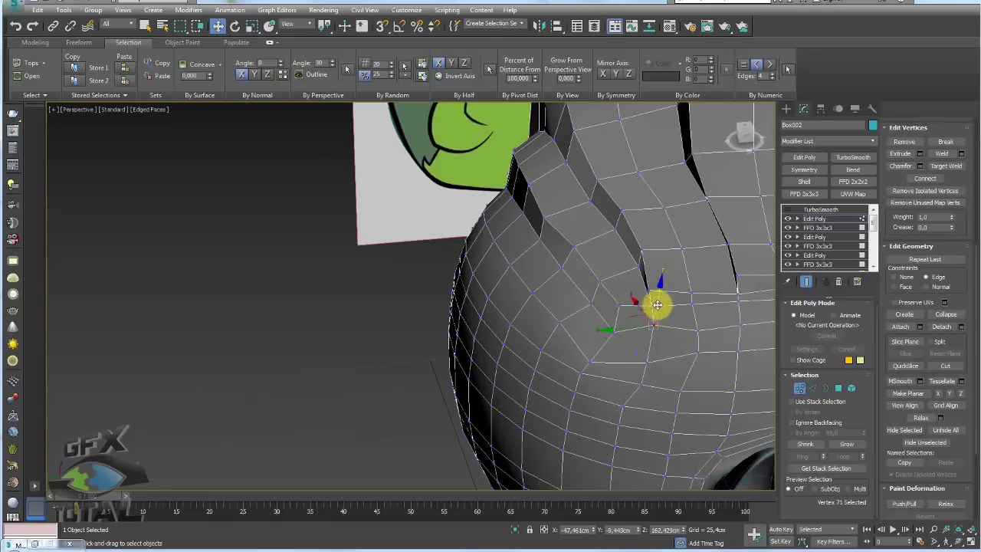
left_click(617, 300)
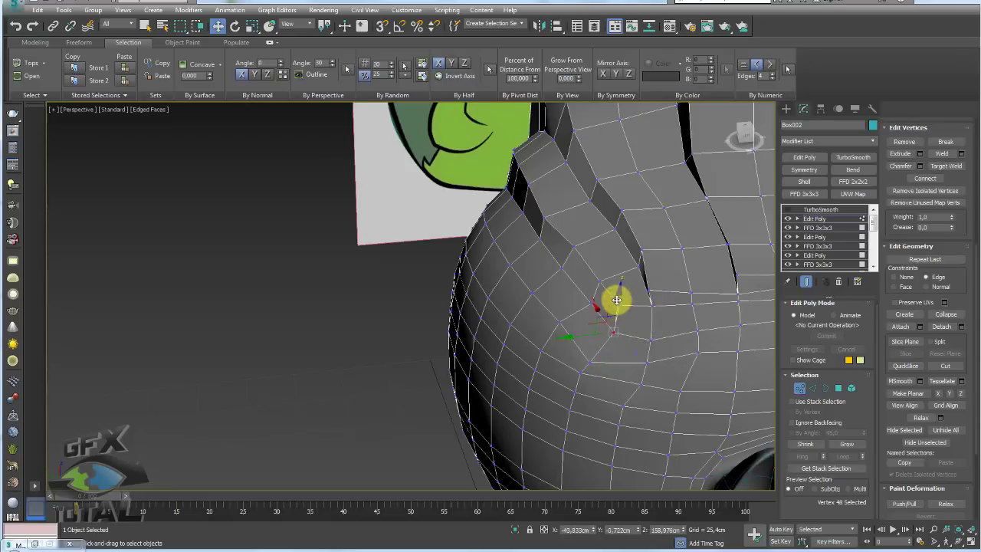
left_click_drag(617, 299, 589, 305)
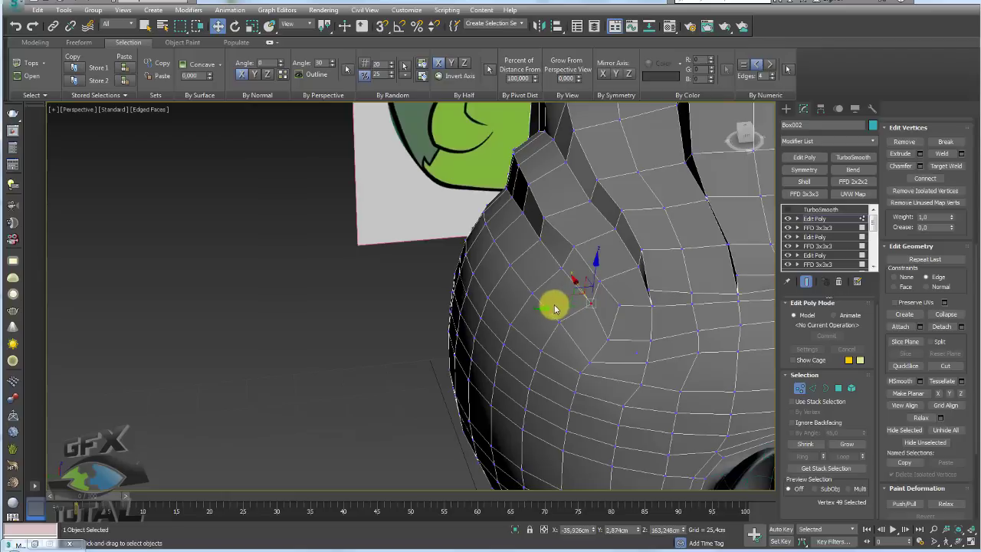
left_click_drag(557, 308, 543, 317)
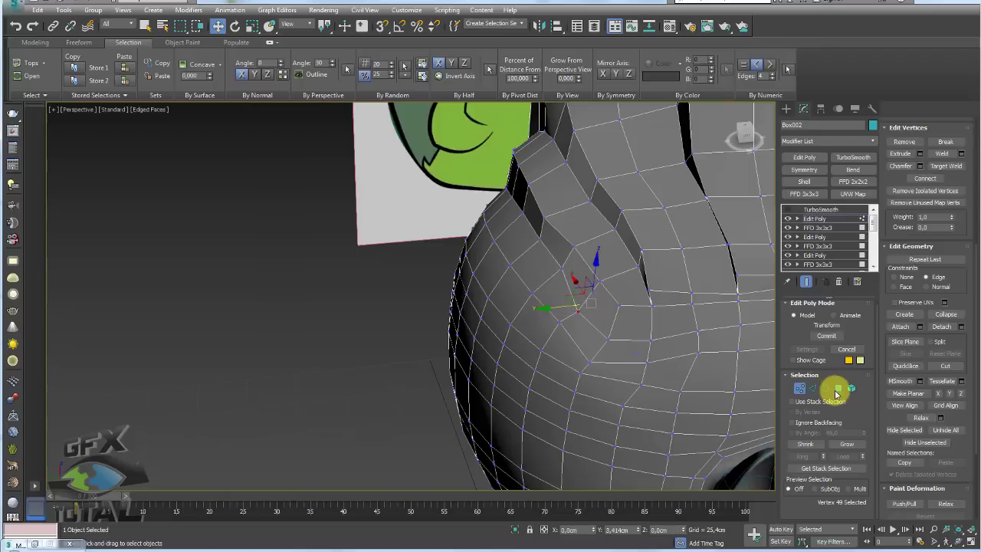
Step: Select three faces at the front of the hair cap
left_click(839, 389)
left_click(627, 295)
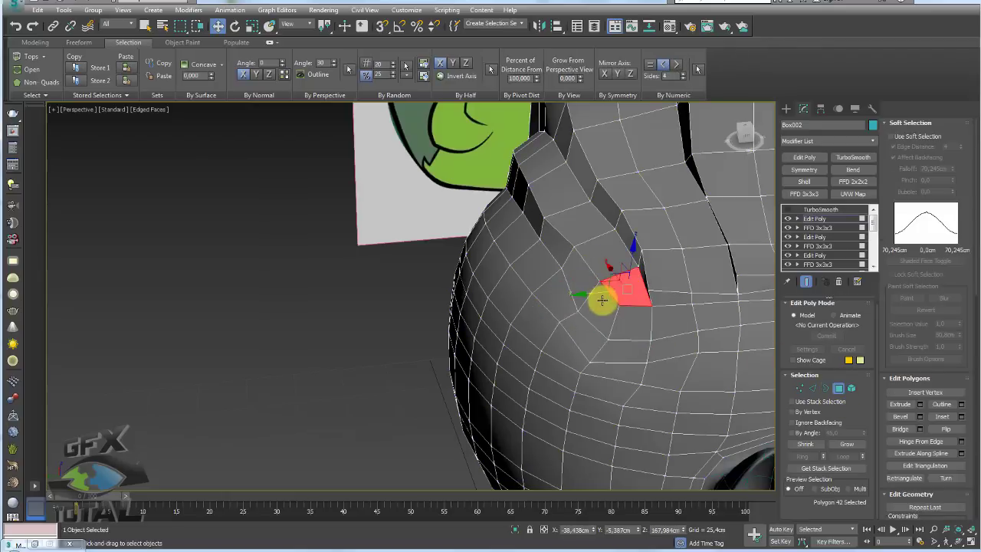
left_click(618, 311, "ctrl")
left_click(621, 303, "ctrl")
middle_click_drag(619, 322, 767, 252, "alt")
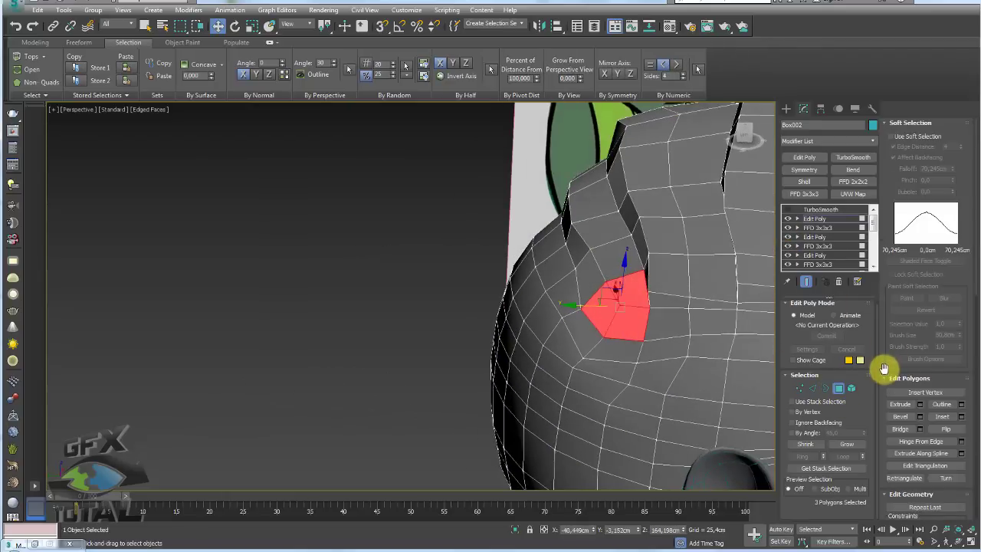
mouse_move(883, 369)
left_mouse_down()
mouse_move(876, 208)
mouse_move(896, 206)
left_mouse_up()
Step: Bevel the faces By Polygon with about 24.6 cm height and a negative outline
left_click(920, 217)
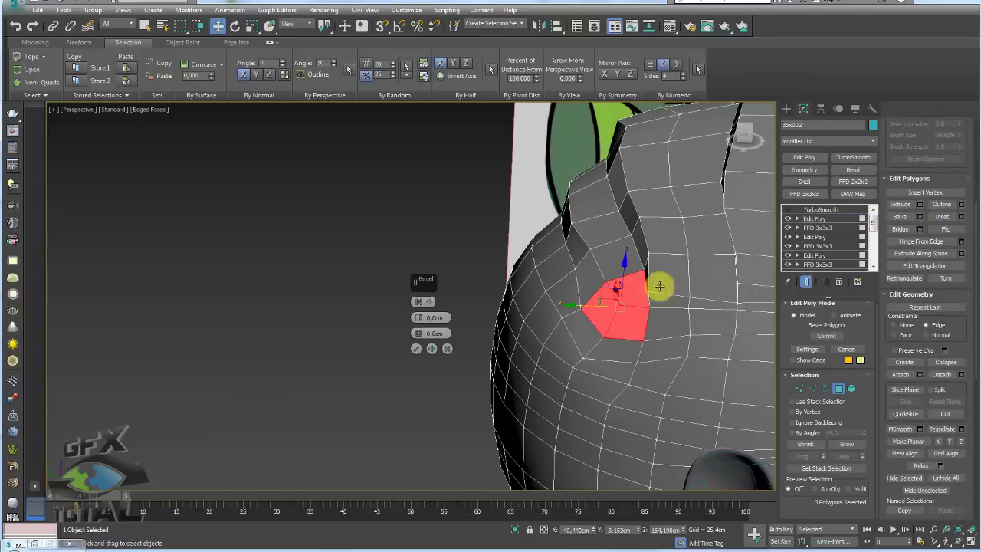
middle_click_drag(657, 284, 465, 317)
mouse_move(418, 320)
left_mouse_down()
mouse_move(424, 306)
mouse_move(457, 335)
left_mouse_up()
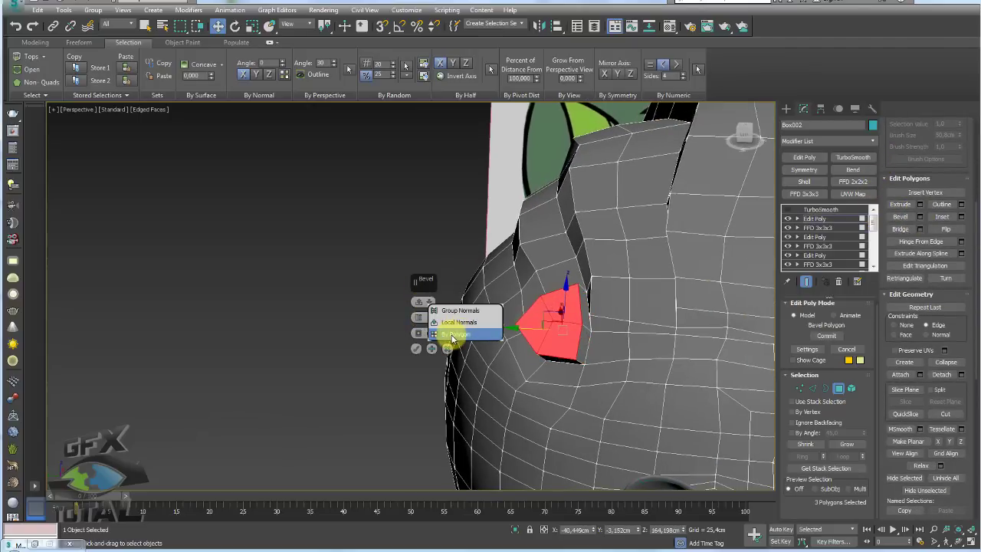
left_click_drag(452, 337, 424, 284)
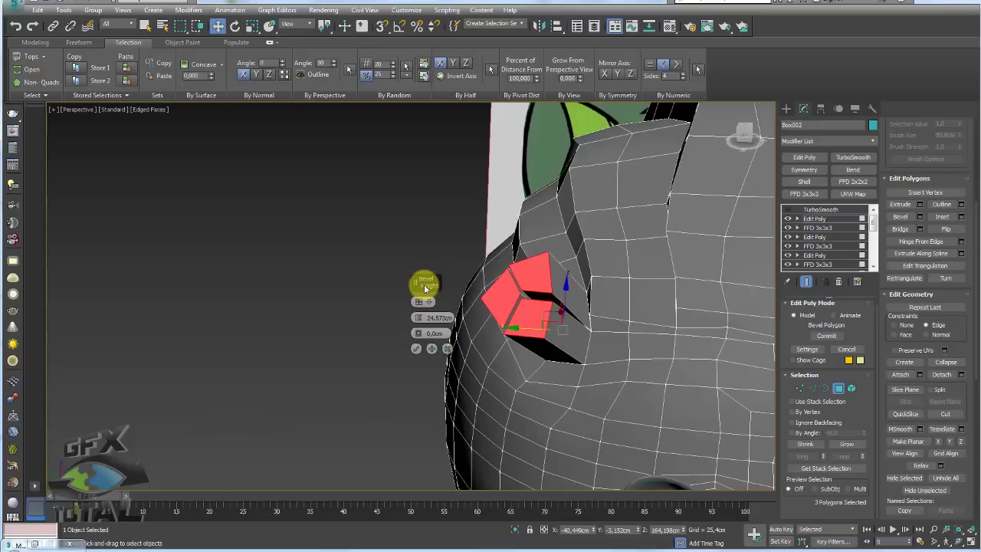
left_click(428, 318)
left_click_drag(417, 335, 422, 343)
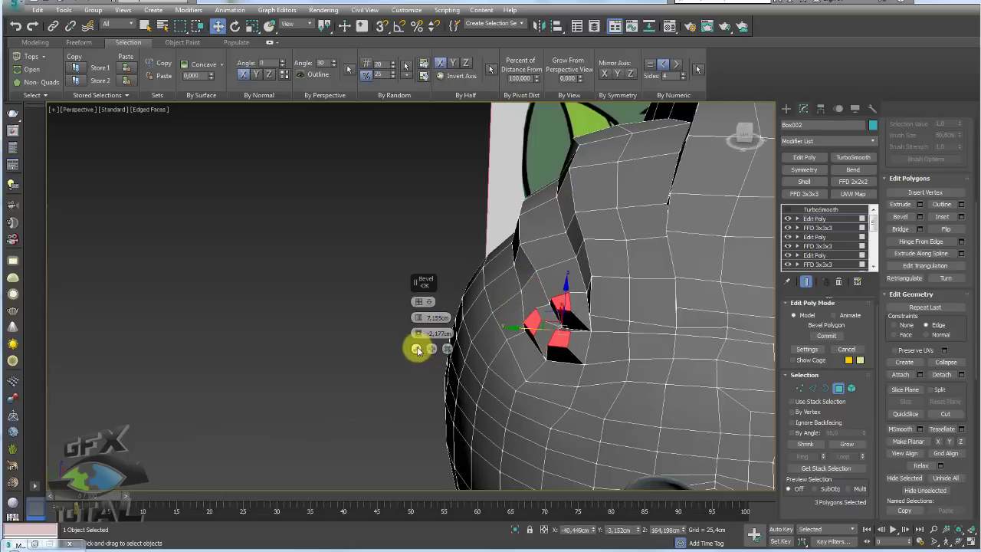
left_click(416, 350)
Step: Move and rotate the stubs' tip faces so they angle outward
middle_click_drag(523, 323, 551, 334, "alt")
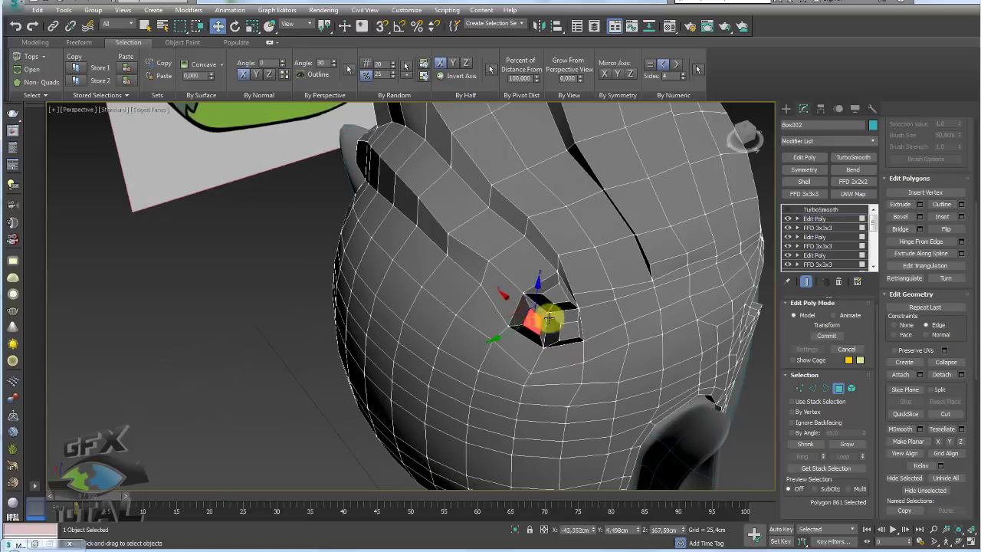
middle_click_drag(540, 322, 552, 319, "alt")
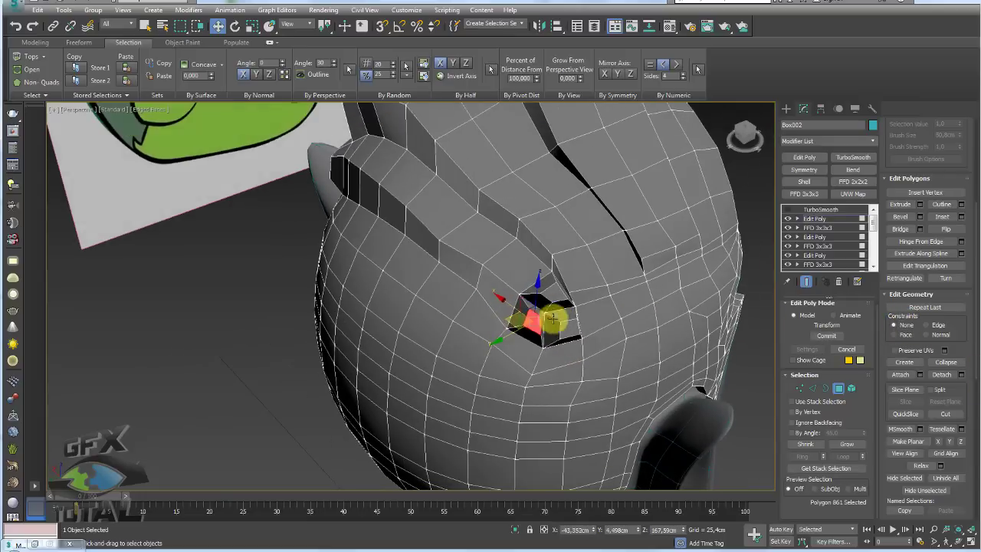
key("e")
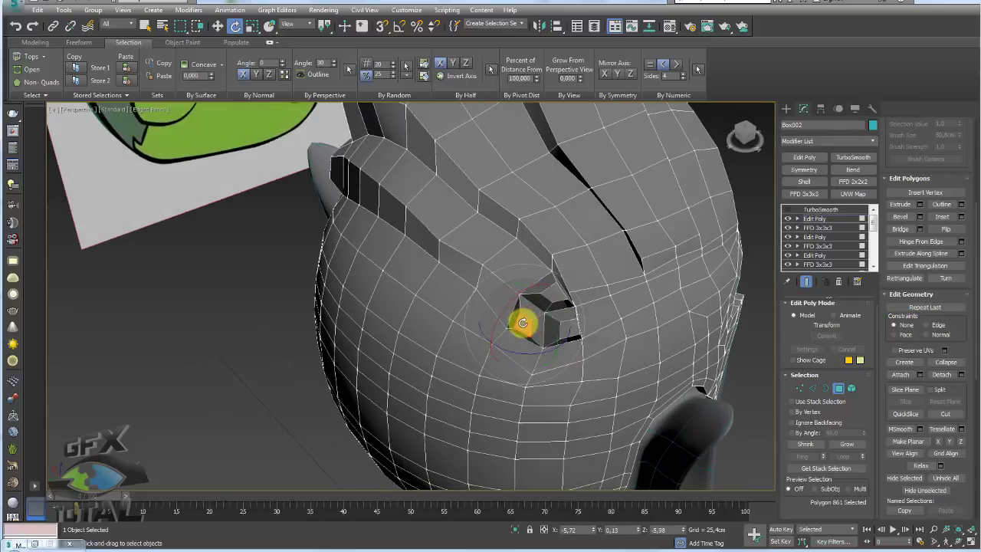
mouse_move(575, 335)
middle_mouse_down("alt")
mouse_move(547, 320)
mouse_move(591, 355)
mouse_move(546, 329)
middle_mouse_up("alt")
key("w")
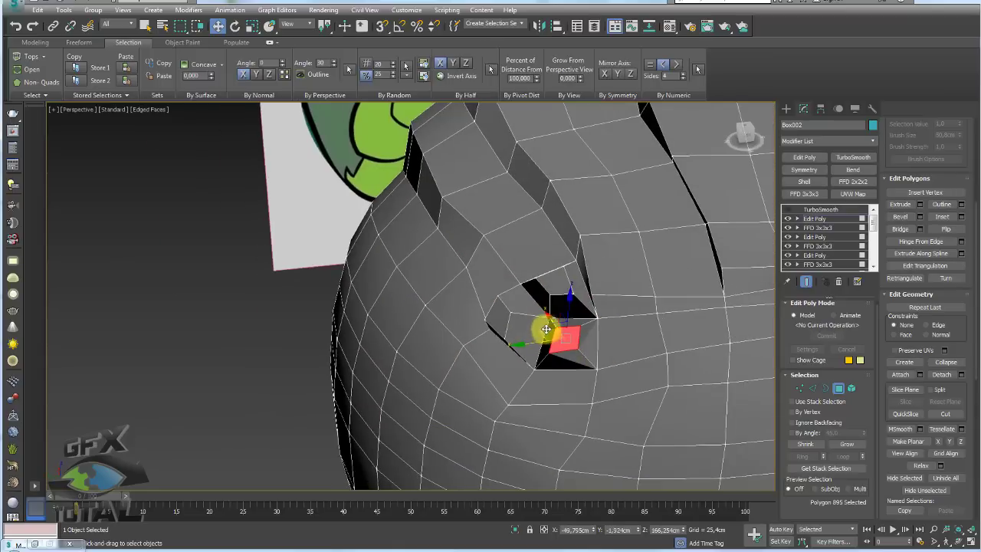
left_click(557, 288)
middle_click_drag(556, 285, 543, 264, "alt")
mouse_move(548, 263)
left_mouse_down()
mouse_move(556, 255)
mouse_move(537, 245)
mouse_move(588, 220)
left_mouse_up()
key("e")
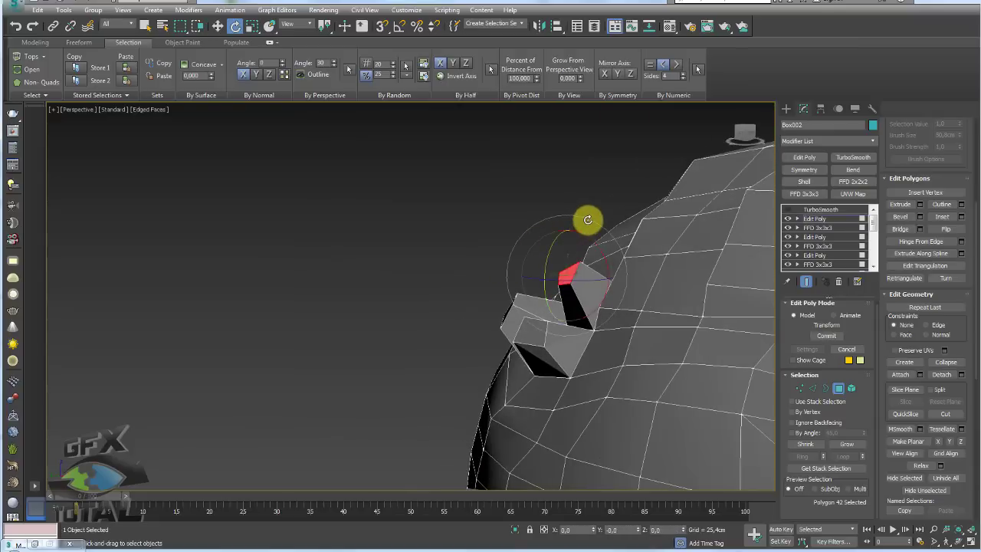
left_click(515, 323, "ctrl")
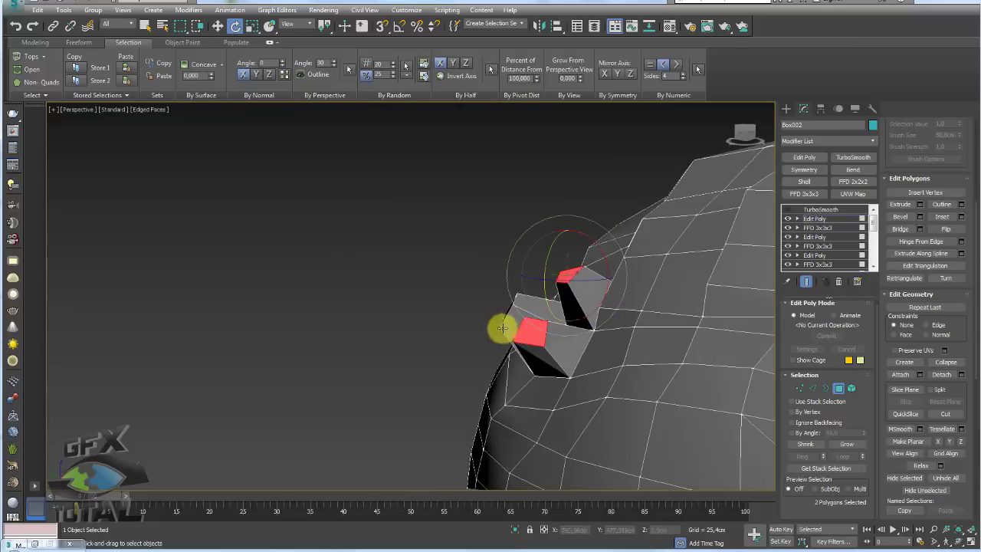
middle_click_drag(501, 329, 486, 329, "alt")
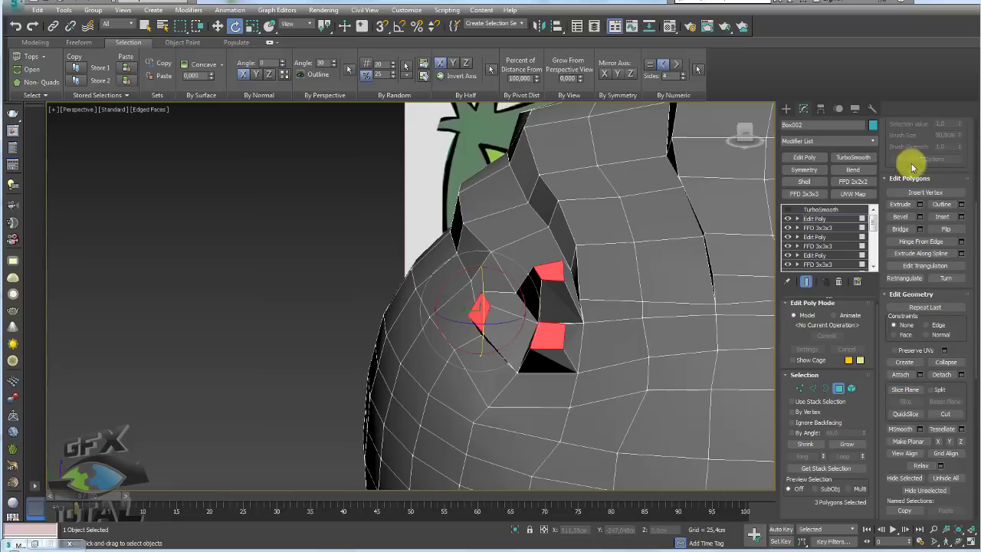
Step: Bevel the three tip faces twice more with inward-tapered outlines to form pointed spikes
left_click(905, 219)
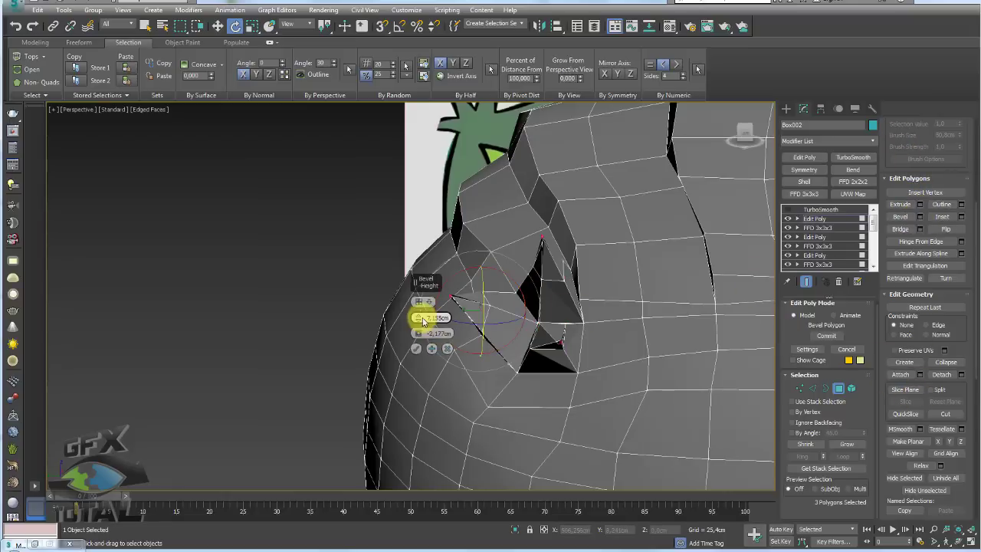
mouse_move(420, 314)
left_mouse_down()
mouse_move(419, 305)
mouse_move(422, 329)
left_mouse_up()
mouse_move(423, 329)
middle_mouse_down("alt")
mouse_move(508, 332)
mouse_move(481, 337)
mouse_move(617, 388)
mouse_move(434, 341)
middle_mouse_up("alt")
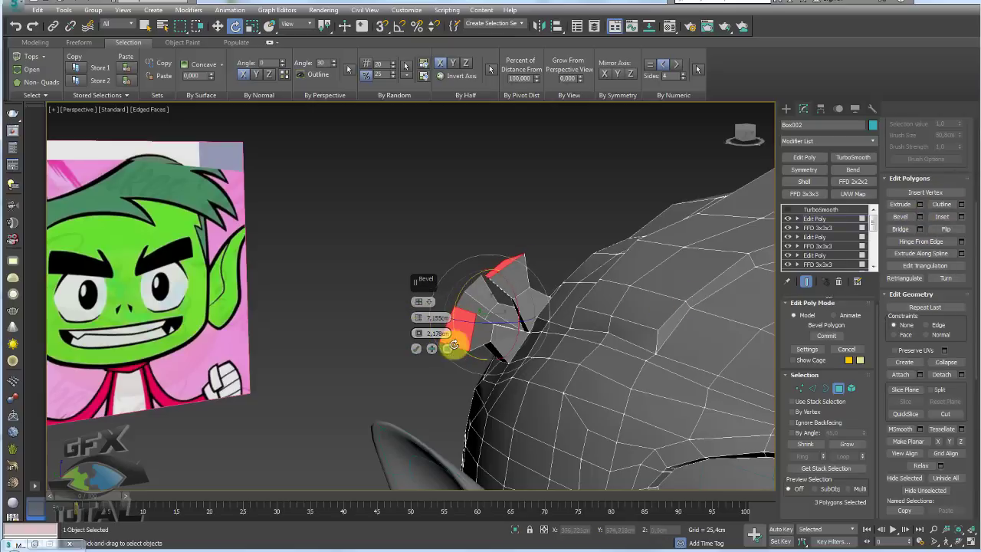
left_click(432, 349)
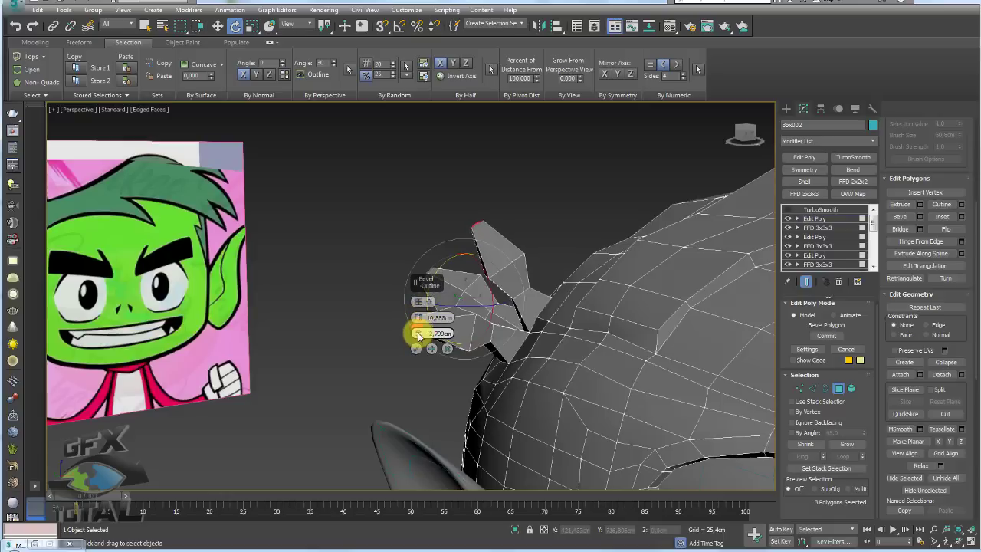
left_click(415, 349)
mouse_move(416, 346)
middle_mouse_down("alt")
mouse_move(547, 325)
mouse_move(466, 333)
middle_mouse_up("alt")
Step: Preview the spikes with TurboSmooth on, then turn it back off
left_click(827, 222)
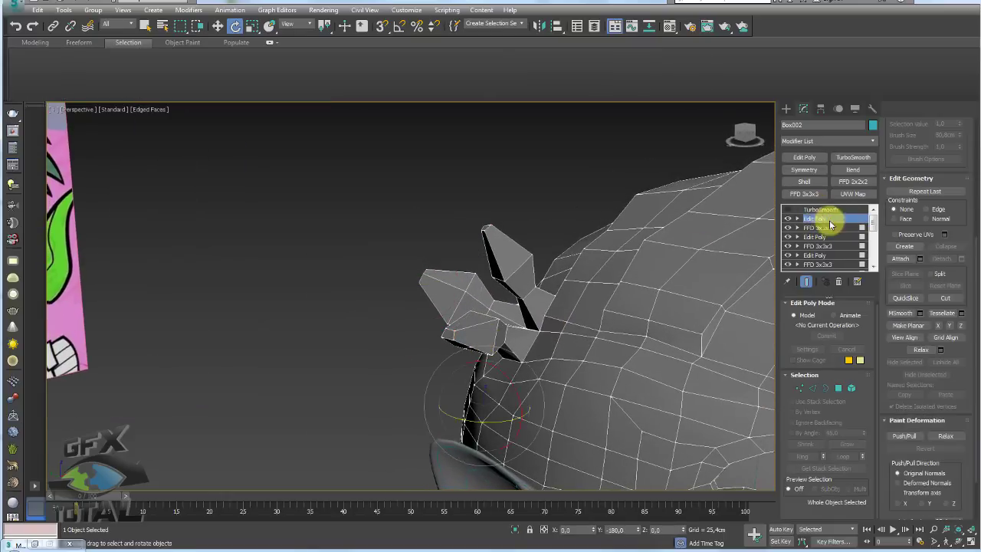
left_click(820, 210)
mouse_move(668, 230)
middle_mouse_down("alt")
mouse_move(477, 258)
mouse_move(431, 299)
mouse_move(447, 263)
mouse_move(429, 264)
mouse_move(434, 314)
mouse_move(466, 397)
mouse_move(528, 325)
mouse_move(501, 347)
mouse_move(583, 322)
middle_mouse_up("alt")
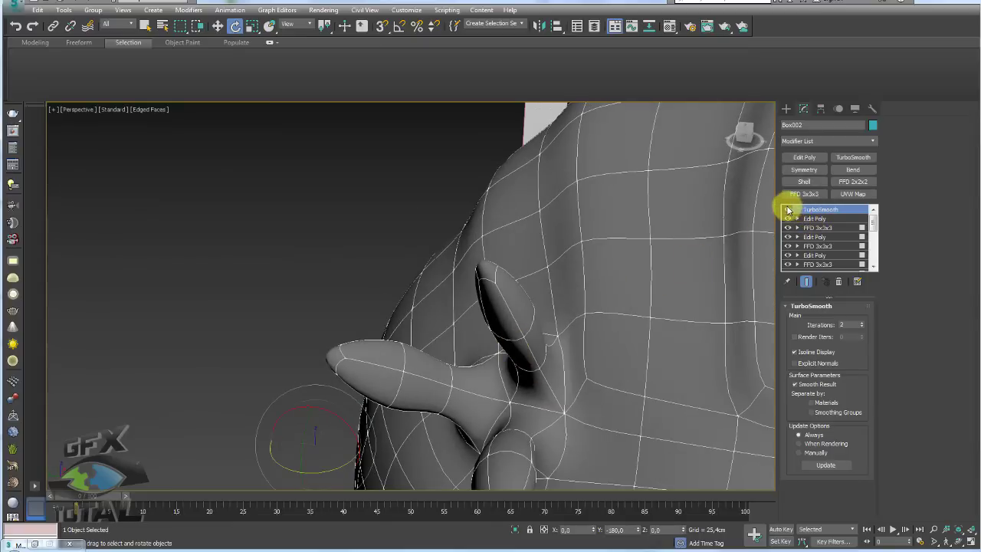
left_click(788, 210)
left_click(814, 218)
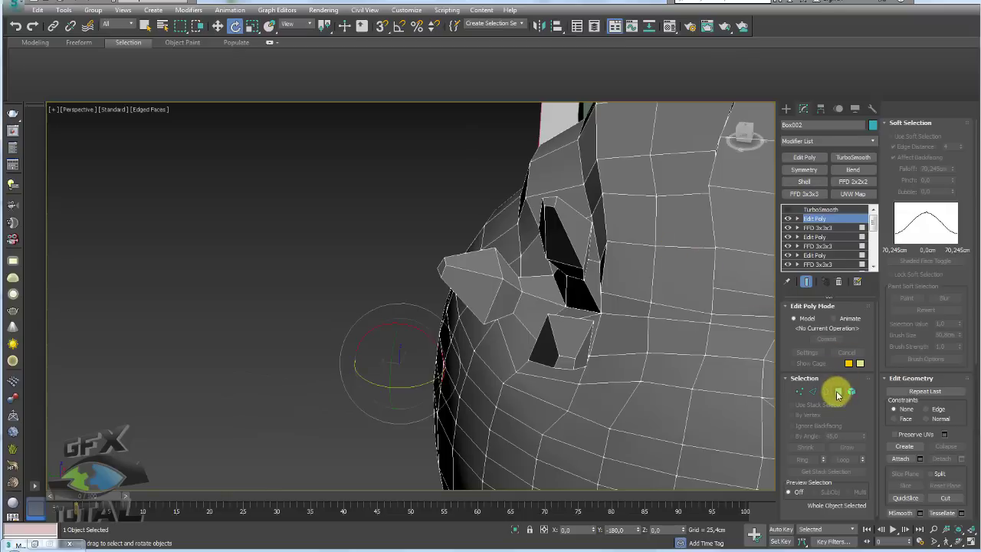
Step: At Edge level, scale the spike's selected edges down to taper it
left_click(826, 393)
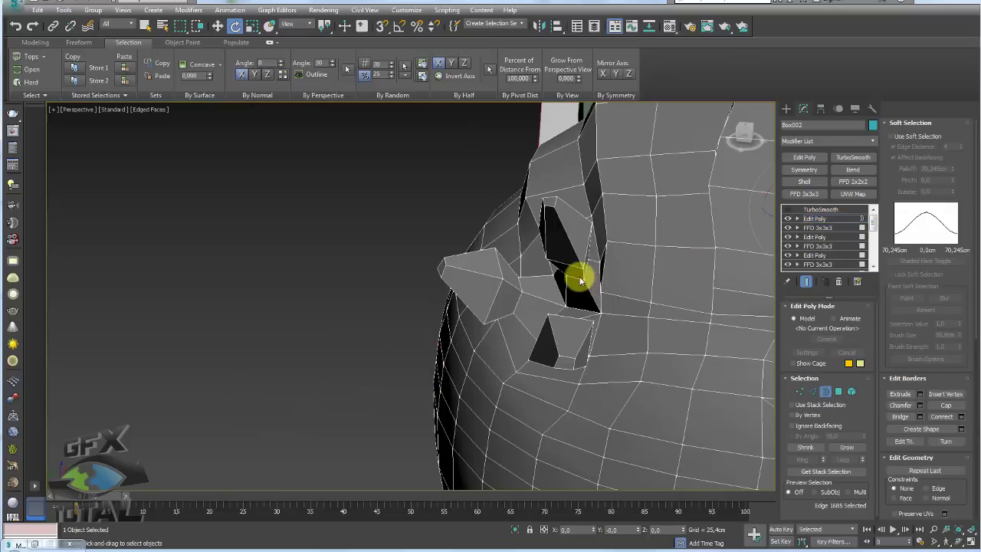
left_click(812, 391)
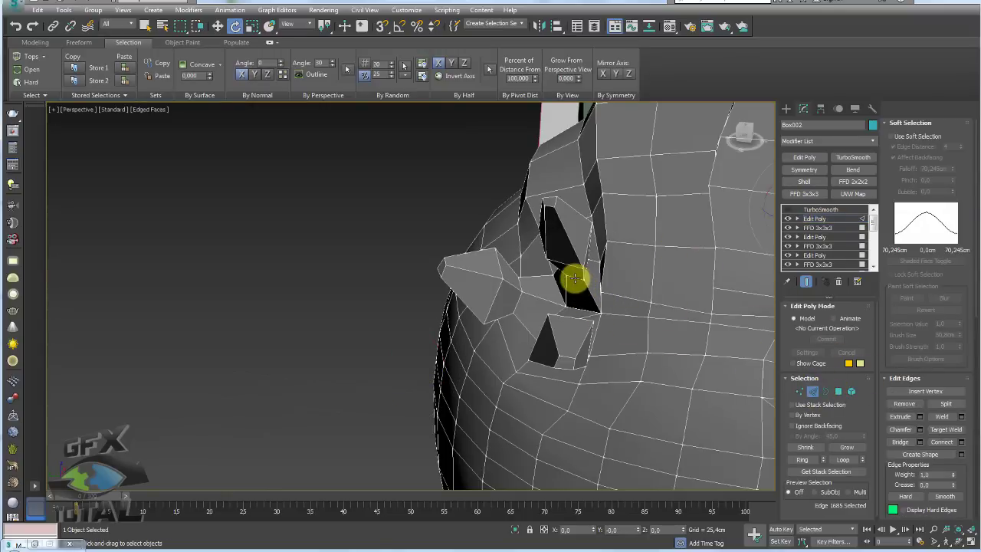
middle_click_drag(655, 345, 553, 335, "alt")
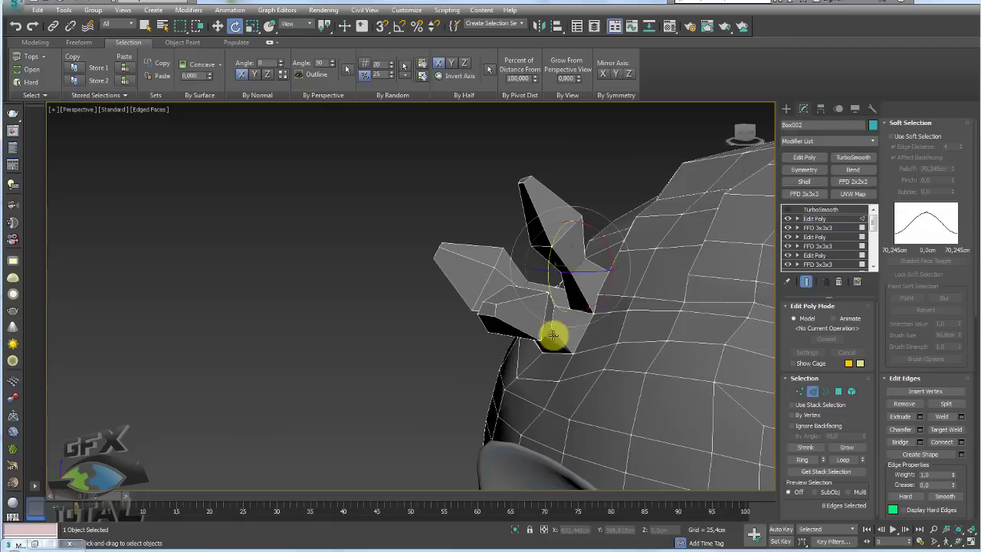
key("r")
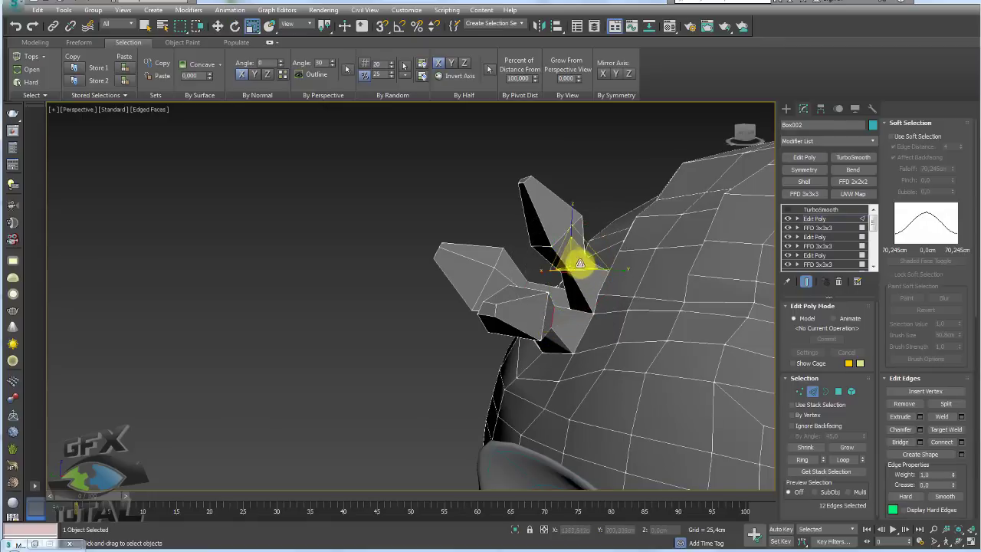
left_click_drag(580, 258, 600, 177)
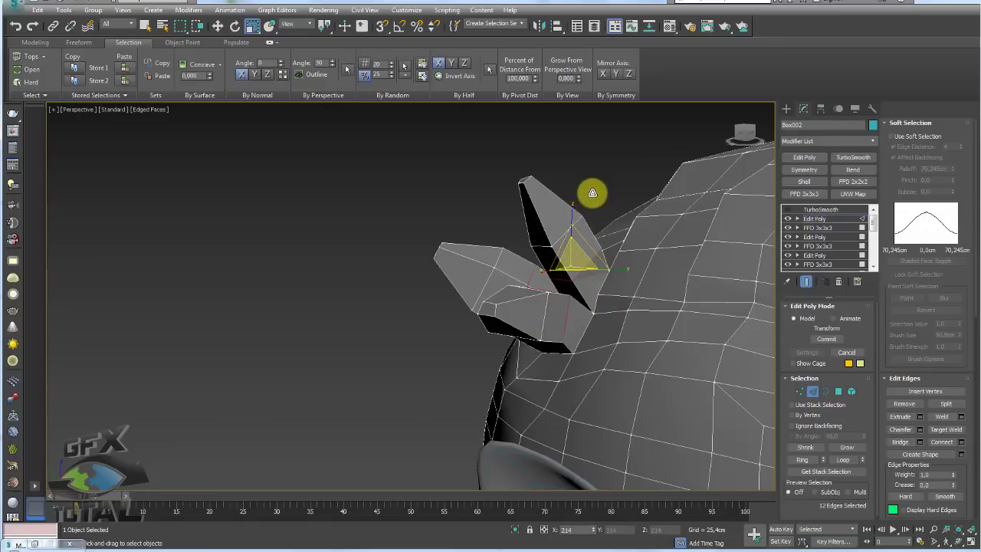
middle_click_drag(600, 176, 642, 304, "alt")
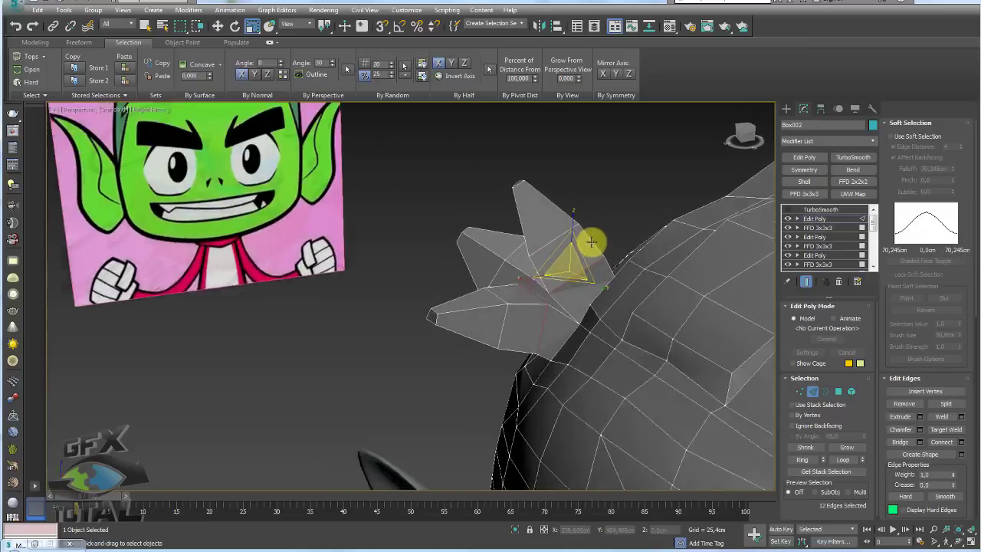
Step: Recheck the TurboSmooth result, then return to the Edit Poly sub-levels
left_click(818, 209)
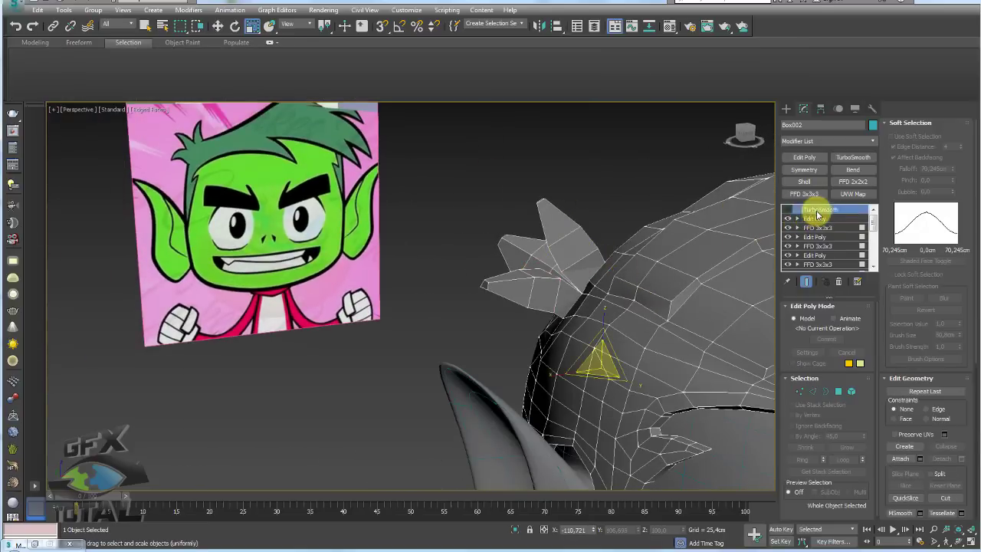
scroll(608, 261, "down", 4)
mouse_move(608, 261)
middle_mouse_down("alt")
mouse_move(629, 291)
mouse_move(554, 285)
middle_mouse_up("alt")
scroll(526, 240, "up", 3)
scroll(543, 248, "up", 3)
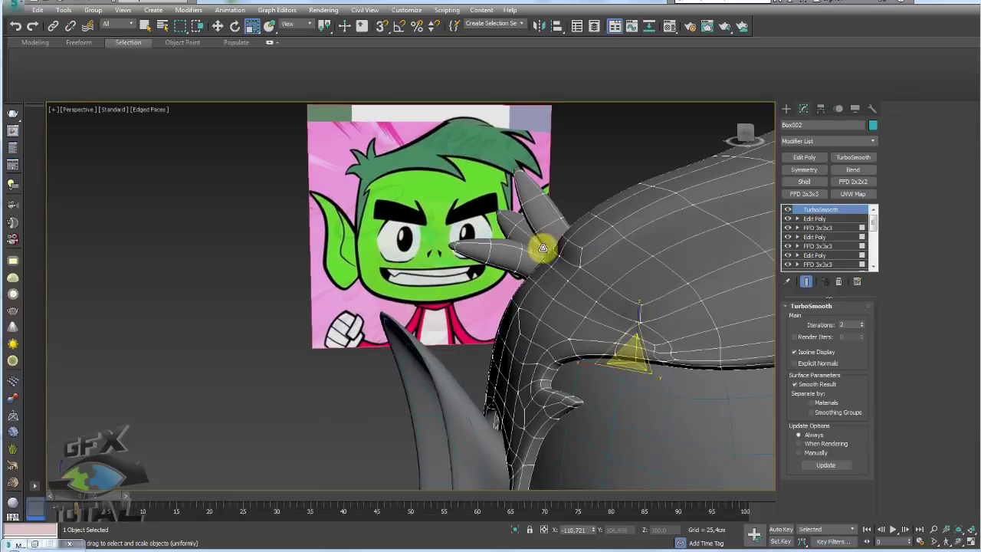
left_click(813, 220)
left_click(798, 218)
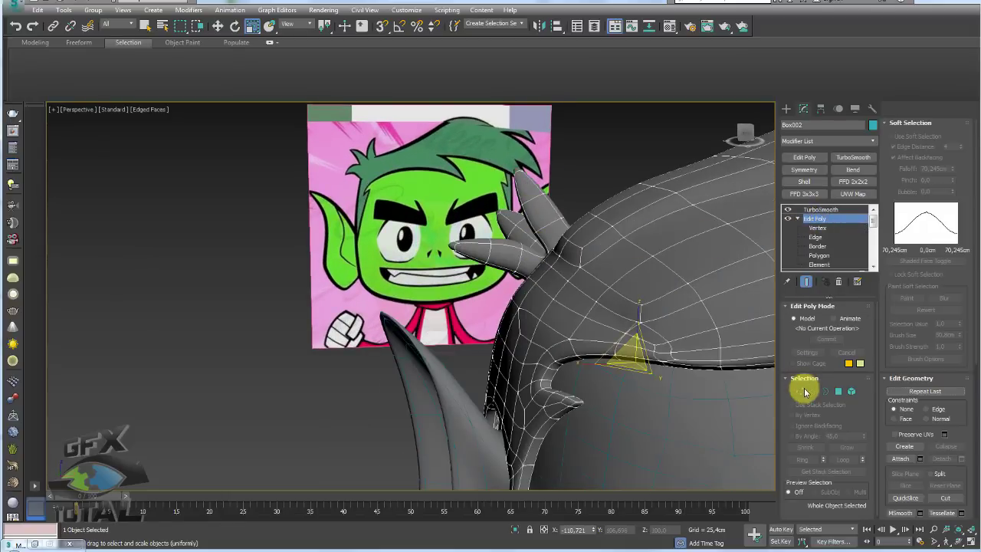
Step: With smoothing hidden, select four tip vertices on the front spike and shift them into place
left_click(801, 392)
left_click(787, 211)
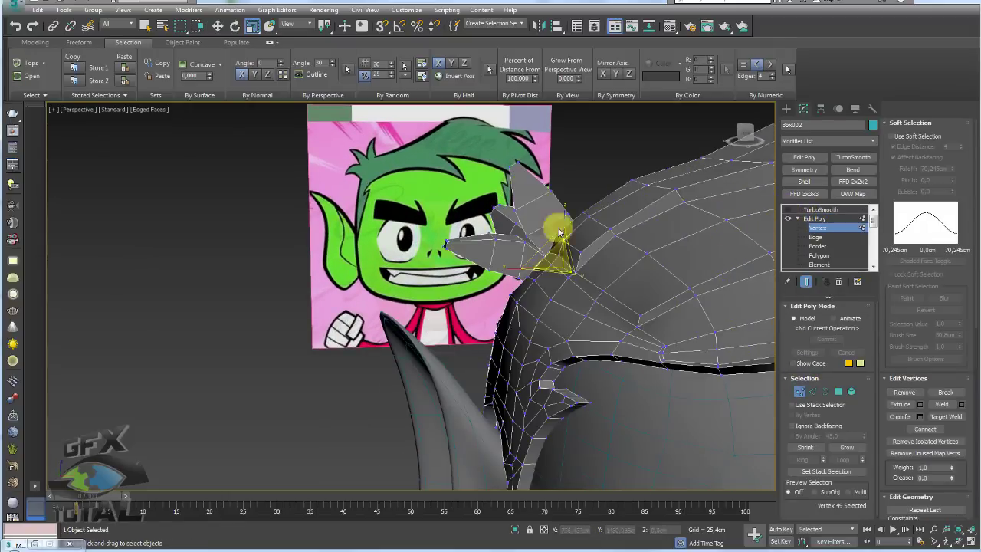
mouse_move(556, 225)
middle_mouse_down("alt")
mouse_move(425, 248)
mouse_move(449, 267)
mouse_move(475, 256)
mouse_move(470, 245)
middle_mouse_up("alt")
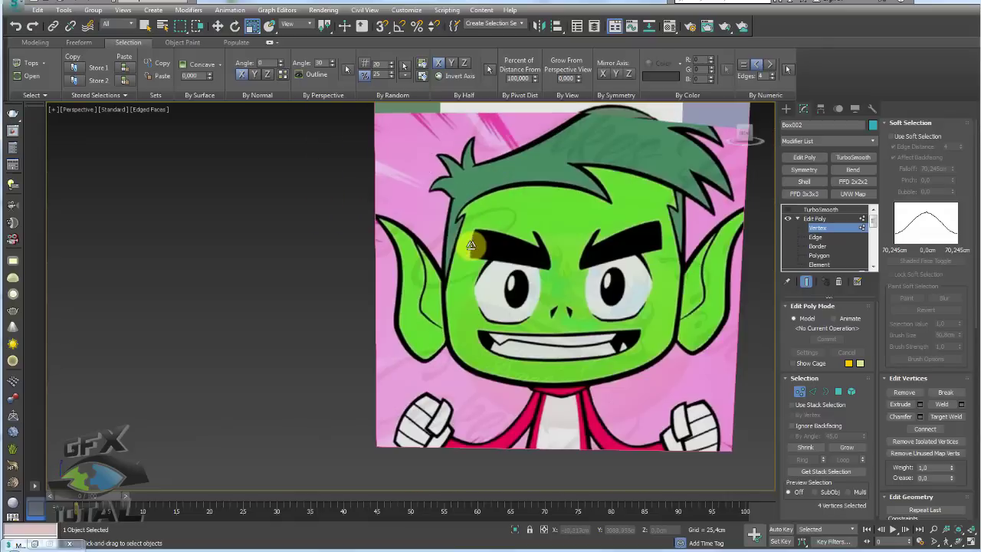
middle_click_drag(470, 280, 469, 268, "alt")
key("e")
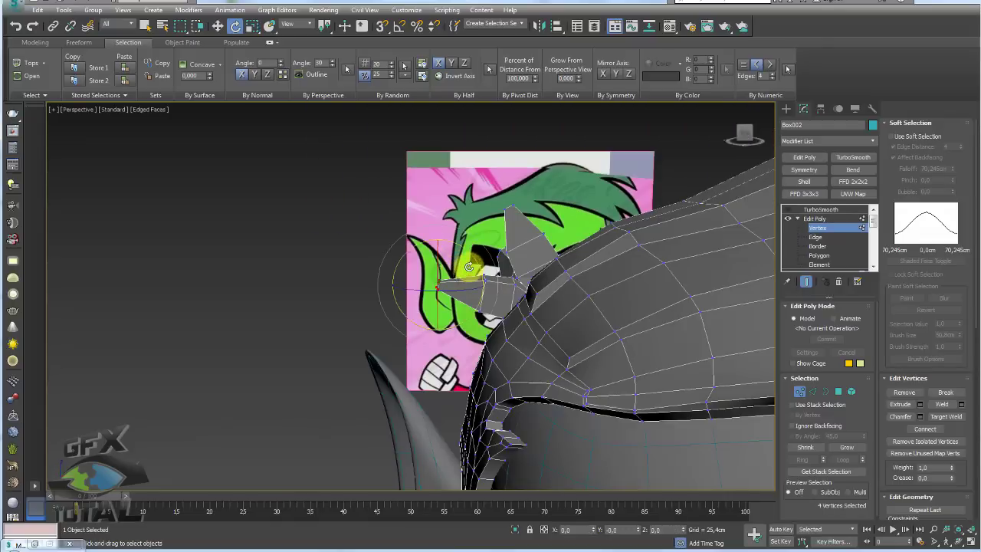
key("w")
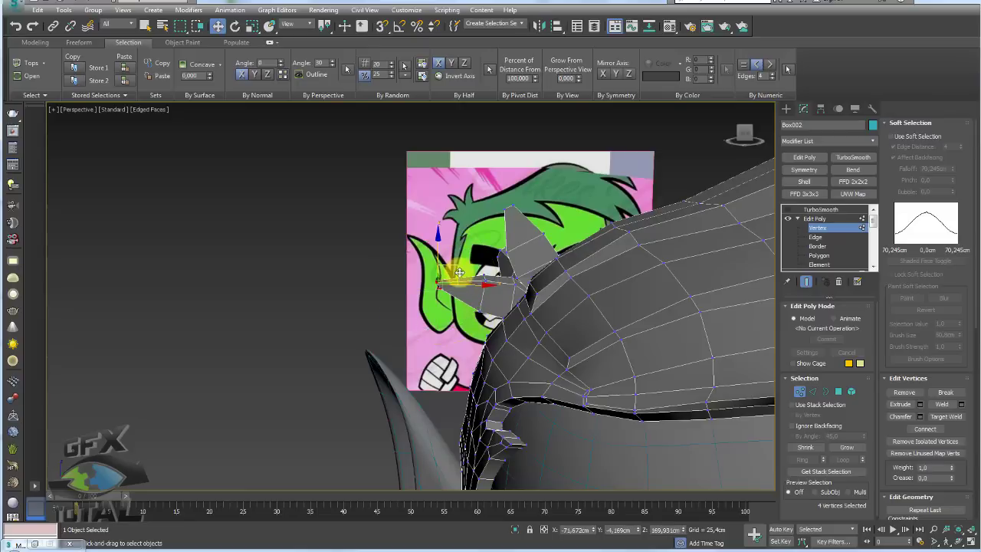
left_click_drag(460, 274, 487, 307)
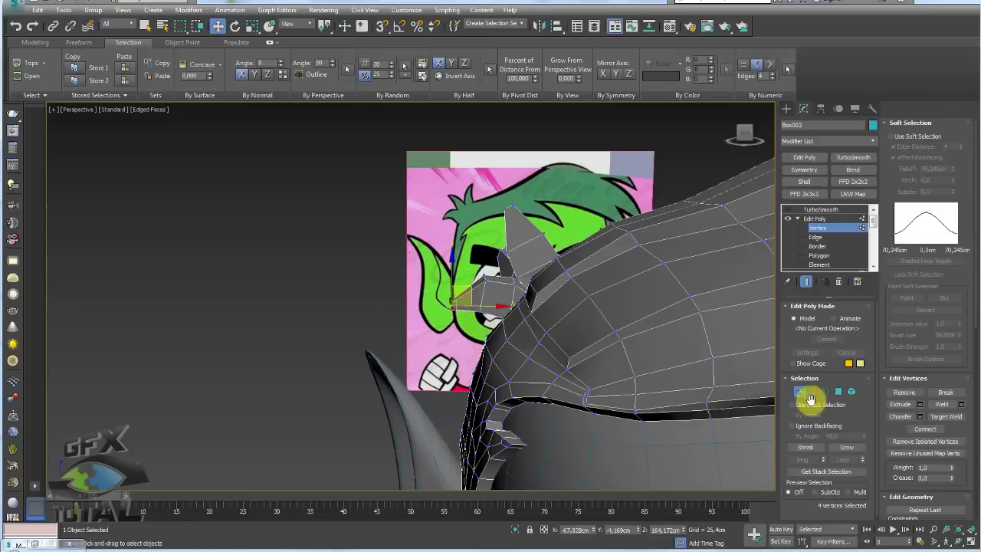
Step: Grow the spike-tip selection and move those vertices downward
left_click(846, 448)
key("e")
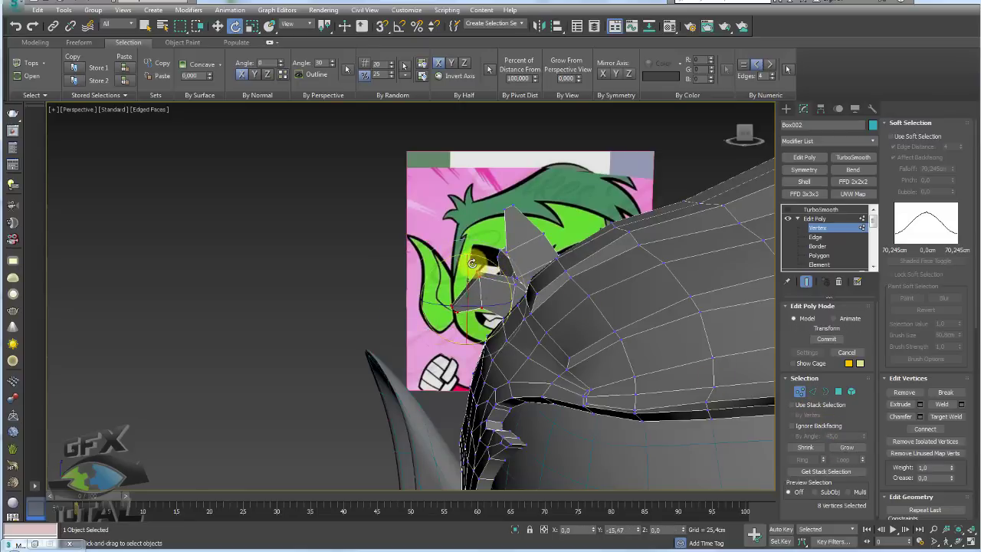
key("w")
left_click_drag(489, 267, 491, 285)
mouse_move(491, 285)
middle_mouse_down("alt")
mouse_move(562, 265)
mouse_move(553, 184)
middle_mouse_up("alt")
Step: Select the next tuft's tip vertices, grow them to 8, and rotate the tip upward
left_click_drag(470, 221, 469, 219)
mouse_move(469, 220)
middle_mouse_down("alt")
mouse_move(633, 225)
mouse_move(562, 213)
mouse_move(527, 178)
middle_mouse_up("alt")
key("e")
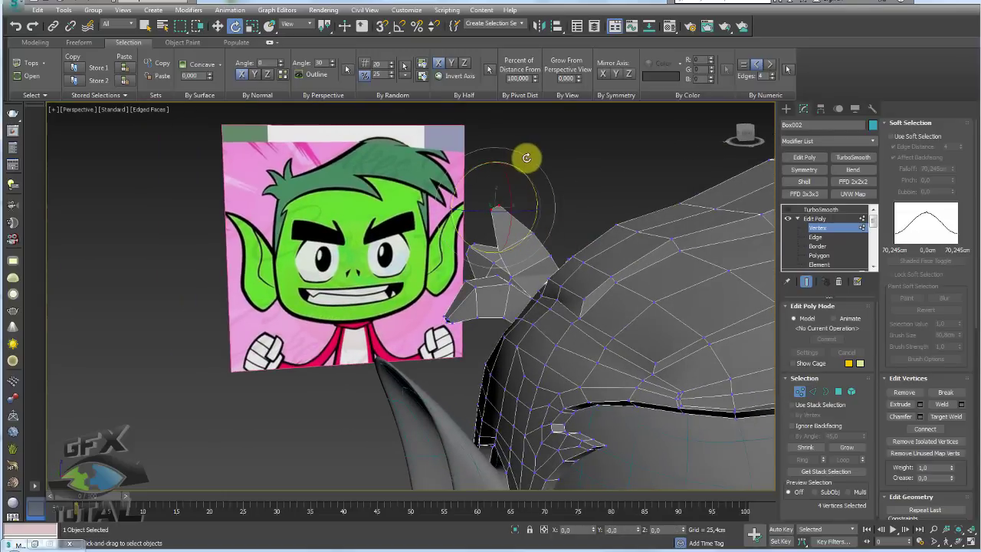
left_click(846, 447)
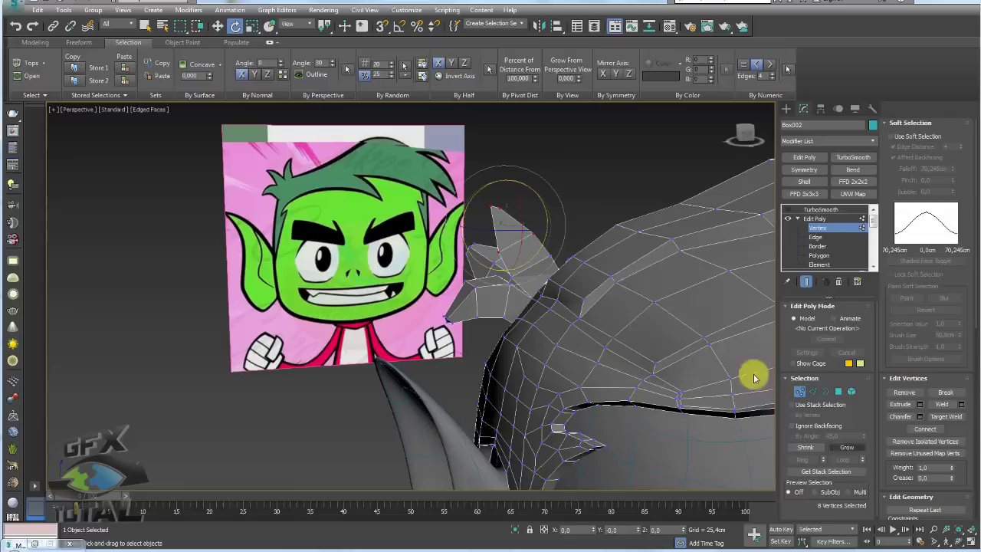
mouse_move(552, 197)
left_mouse_down()
mouse_move(579, 230)
mouse_move(553, 201)
left_mouse_up()
key("w")
key("e")
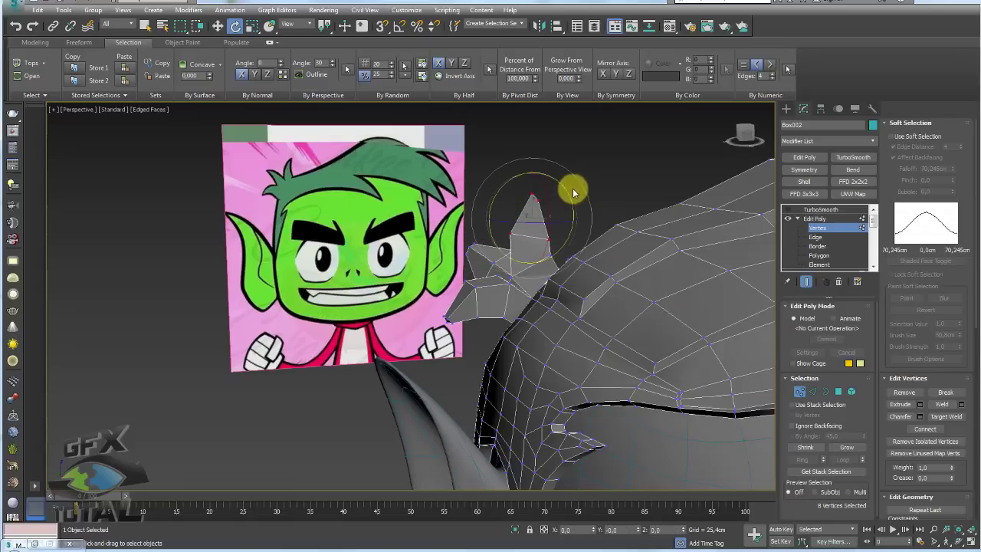
Step: Grow the selection along the tuft and push its vertices further into position
mouse_move(590, 197)
middle_mouse_down("alt")
mouse_move(639, 245)
mouse_move(674, 191)
mouse_move(384, 211)
mouse_move(416, 214)
middle_mouse_up("alt")
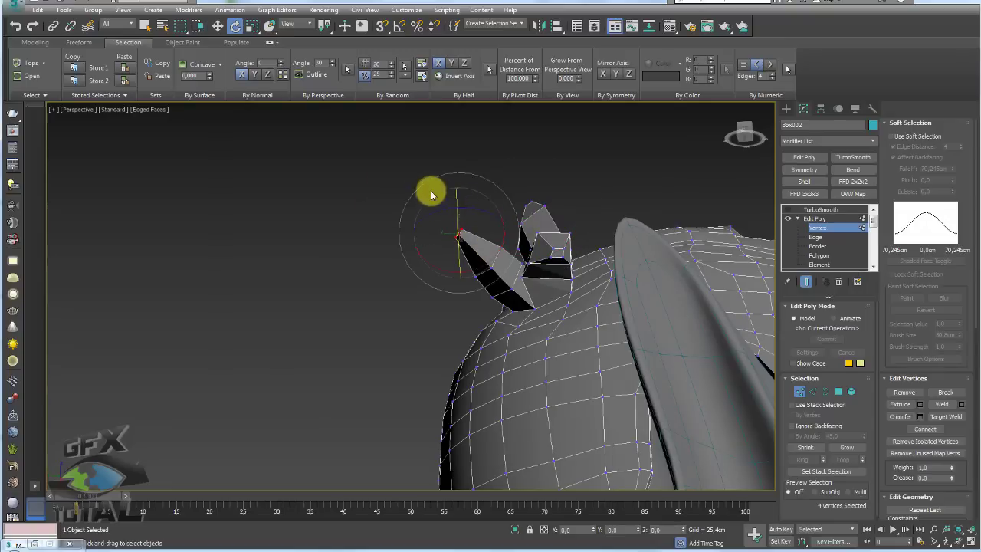
left_click(846, 447)
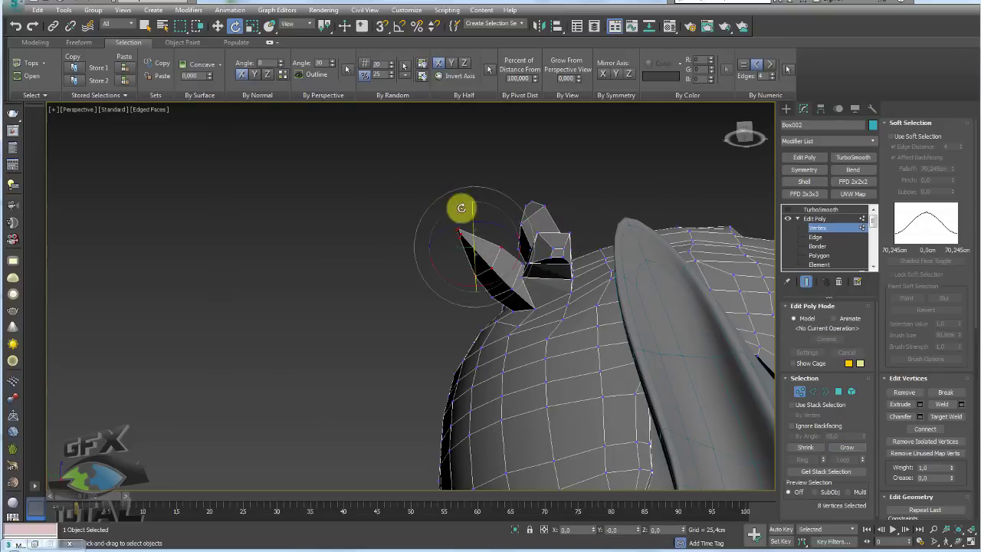
key("w")
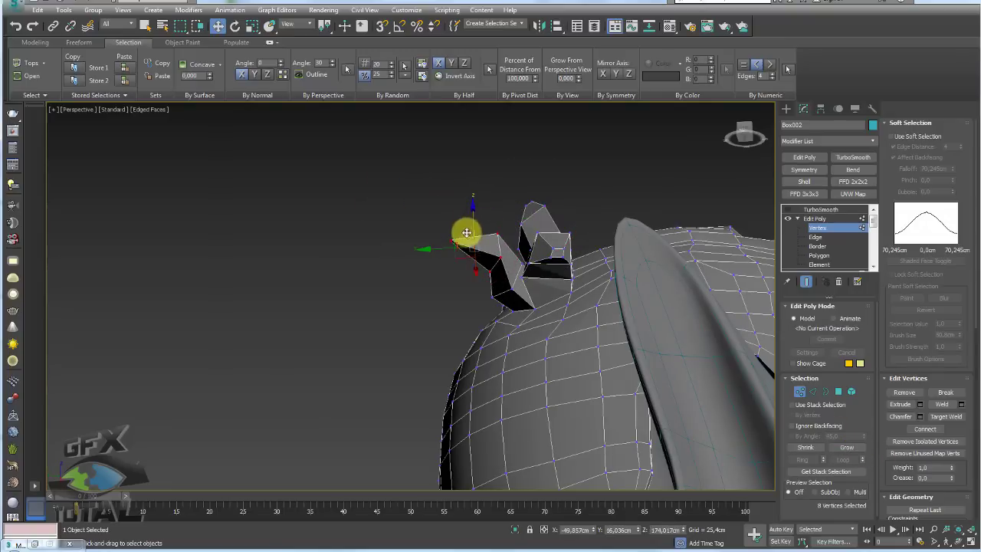
mouse_move(466, 230)
left_mouse_down()
mouse_move(454, 236)
mouse_move(466, 256)
left_mouse_up()
mouse_move(465, 256)
middle_mouse_down("alt")
mouse_move(648, 320)
mouse_move(690, 253)
middle_mouse_up("alt")
Step: Show the TurboSmooth result and compare the whole head with the reference
left_click(820, 209)
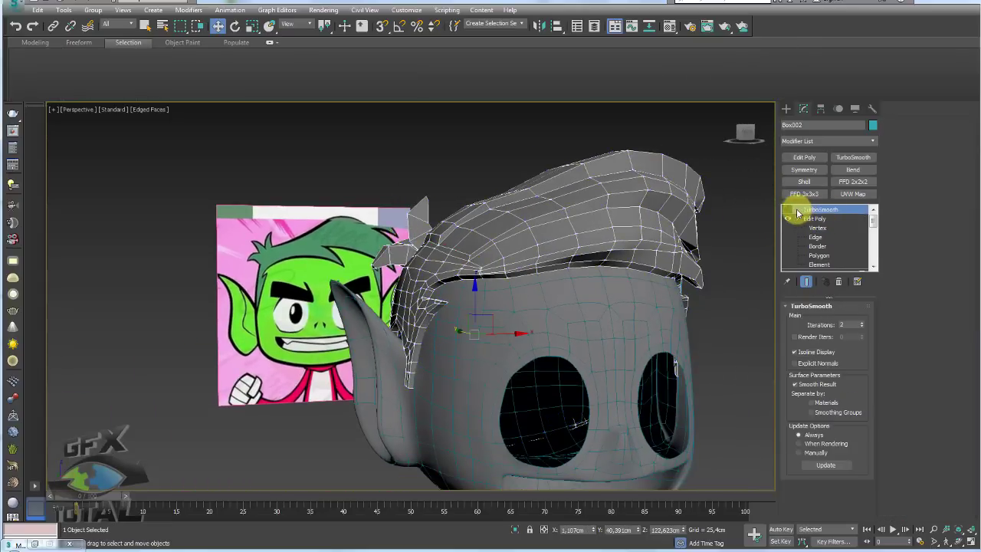
scroll(682, 248, "down", 3)
left_click(664, 310)
mouse_move(642, 283)
middle_mouse_down("alt")
mouse_move(664, 310)
mouse_move(615, 323)
mouse_move(423, 311)
middle_mouse_up("alt")
scroll(423, 311, "up", 3)
Step: Reselect the head, line it up beside the reference, and hide the smoothing preview
left_click(377, 287)
mouse_move(379, 212)
middle_mouse_down("alt")
mouse_move(469, 271)
mouse_move(411, 258)
mouse_move(584, 251)
middle_mouse_up("alt")
scroll(584, 250, "down", 4)
scroll(555, 243, "up", 5)
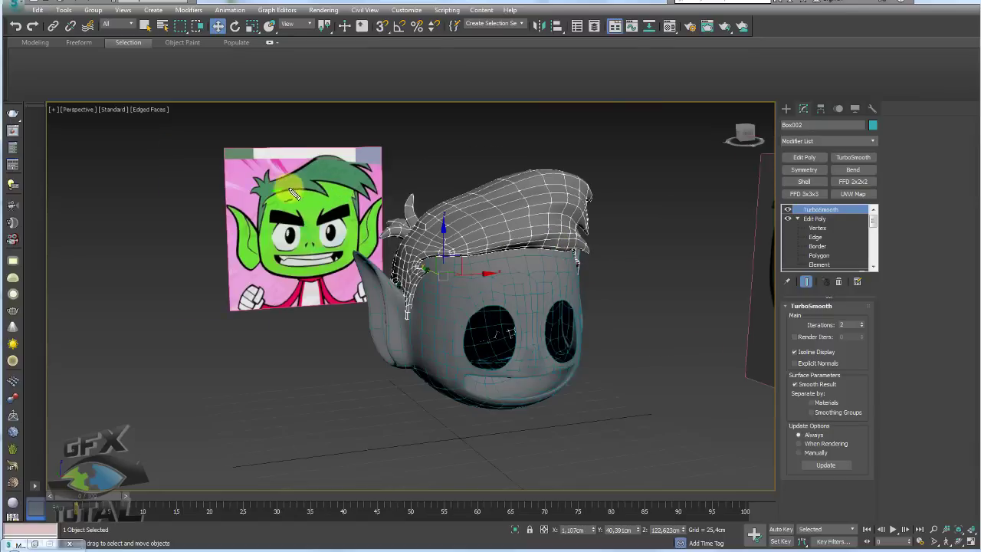
middle_click_drag(618, 245, 539, 252, "alt")
scroll(536, 253, "up", 2)
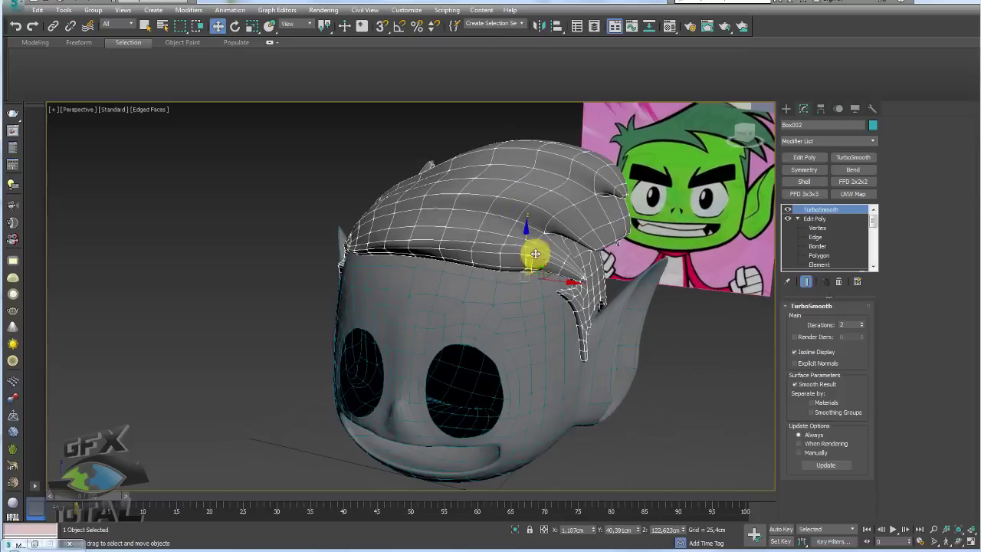
left_click(786, 210)
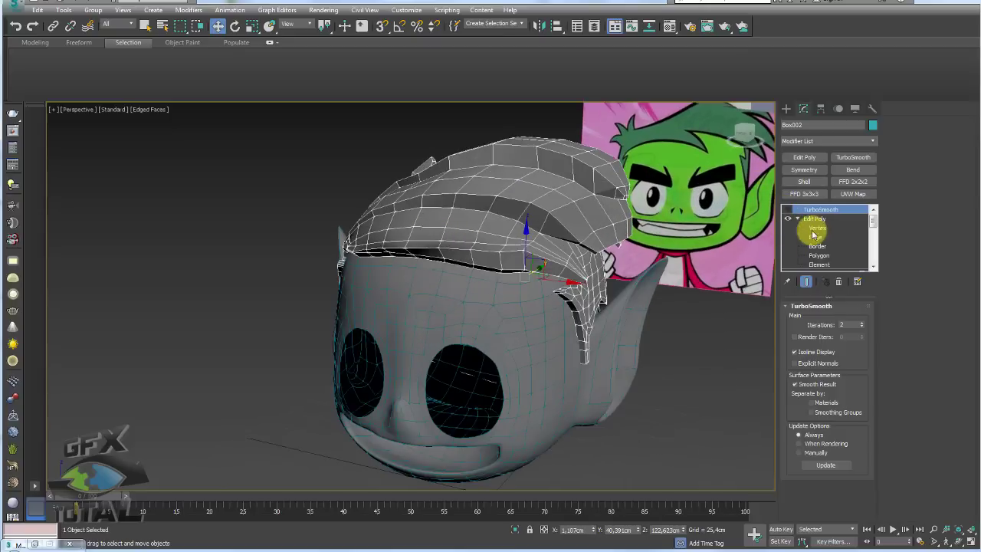
Step: At Polygon level, select the first six hair-band faces above the forehead
left_click(818, 255)
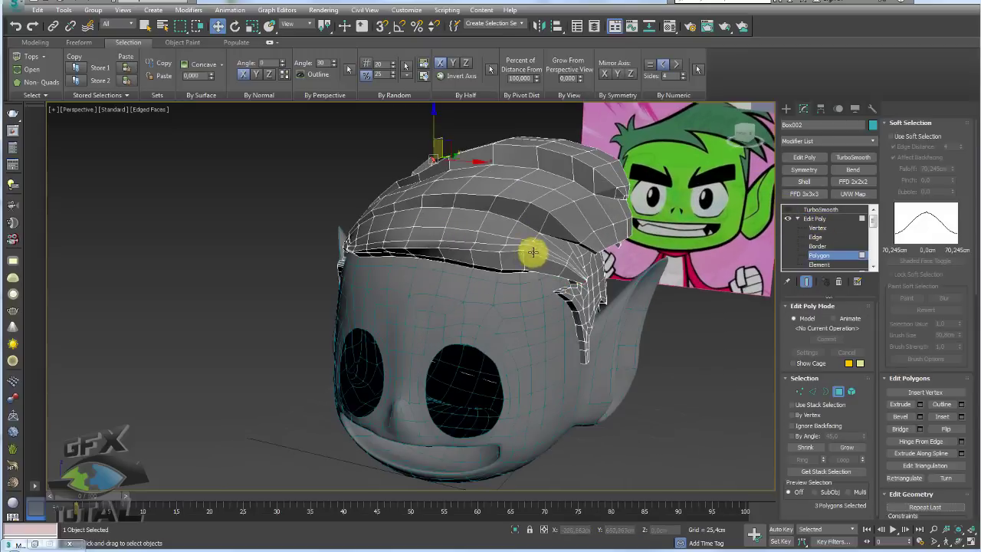
middle_click_drag(532, 247, 574, 237, "alt")
scroll(571, 236, "up", 3)
left_click(602, 229)
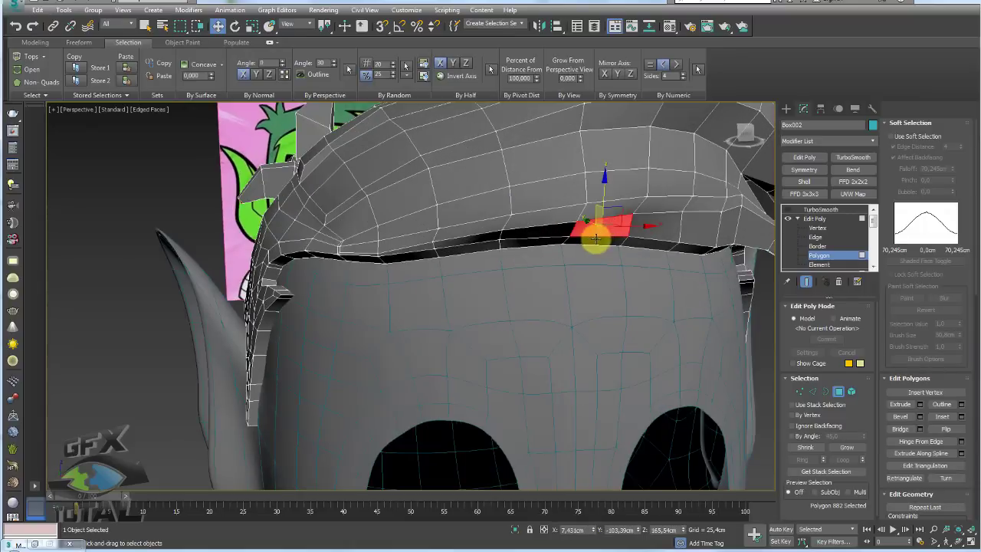
left_click(554, 230, "ctrl")
left_click(466, 242, "ctrl")
left_click(430, 249, "ctrl")
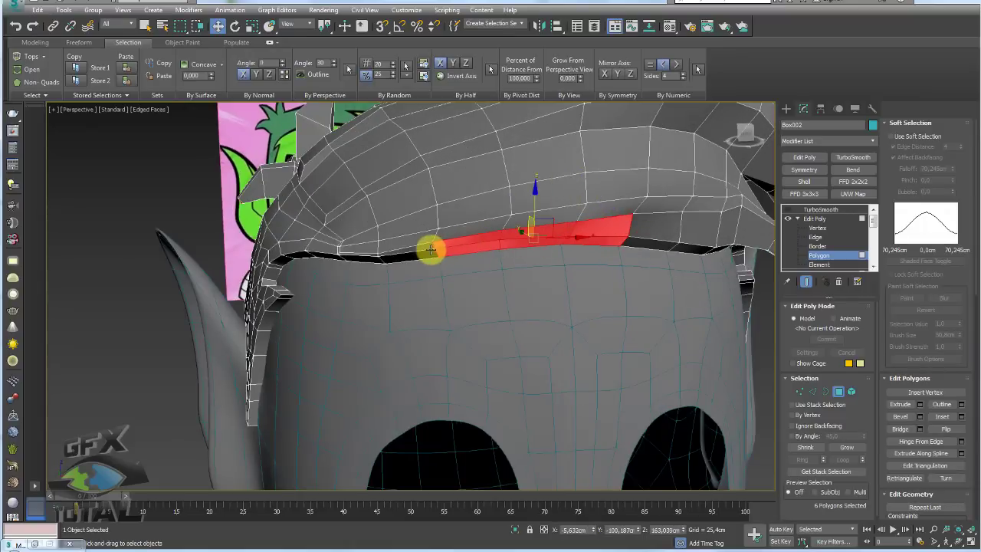
left_click(416, 253, "ctrl")
left_click(394, 257, "ctrl")
Step: Add the remaining band faces to complete the twelve-face strip
scroll(547, 212, "down", 5)
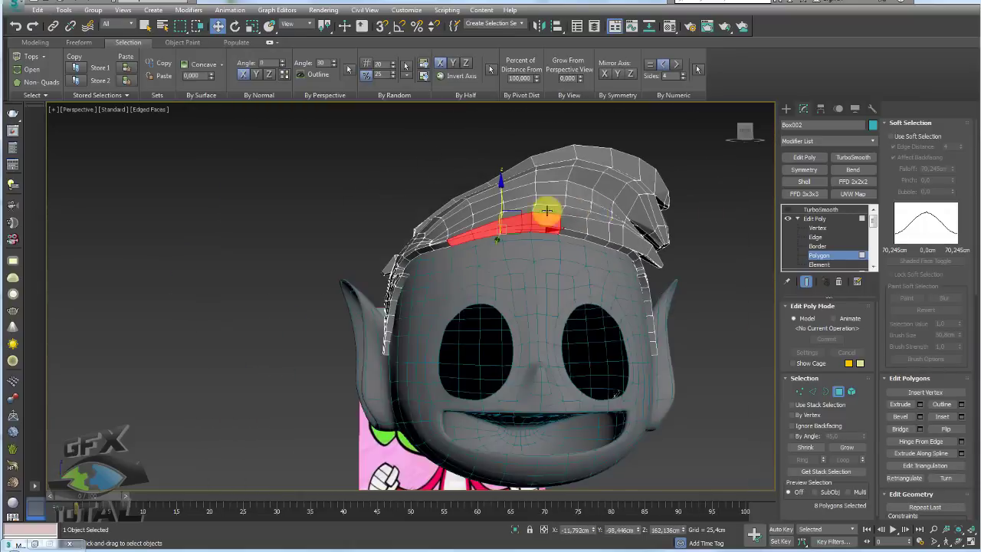
mouse_move(547, 212)
middle_mouse_down("alt")
mouse_move(604, 243)
mouse_move(591, 258)
mouse_move(537, 214)
middle_mouse_up("alt")
scroll(557, 223, "up", 5)
left_click(503, 201, "ctrl")
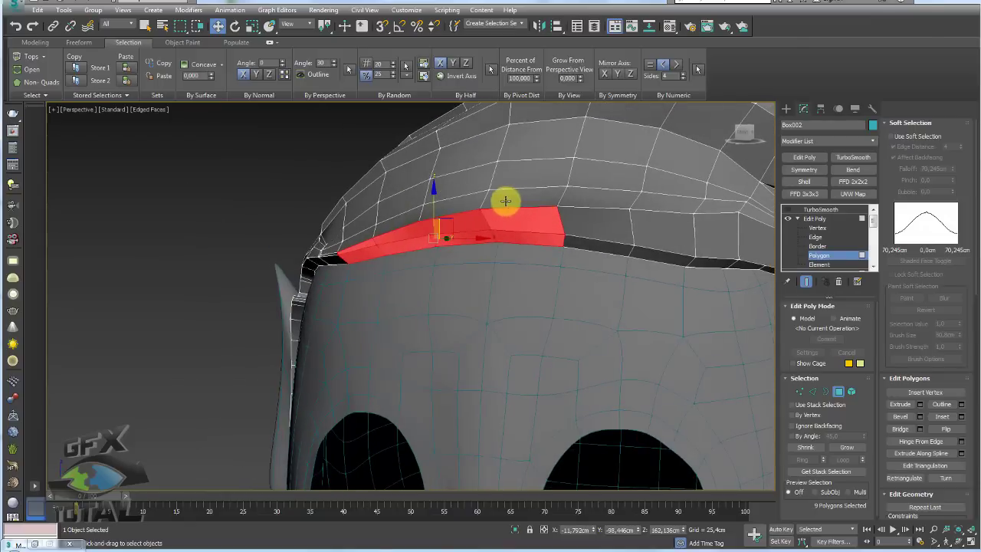
left_click(407, 217, "ctrl")
left_click(344, 235, "ctrl")
left_click(350, 240, "ctrl")
mouse_move(350, 241)
middle_mouse_down("alt")
mouse_move(468, 256)
mouse_move(594, 306)
middle_mouse_up("alt")
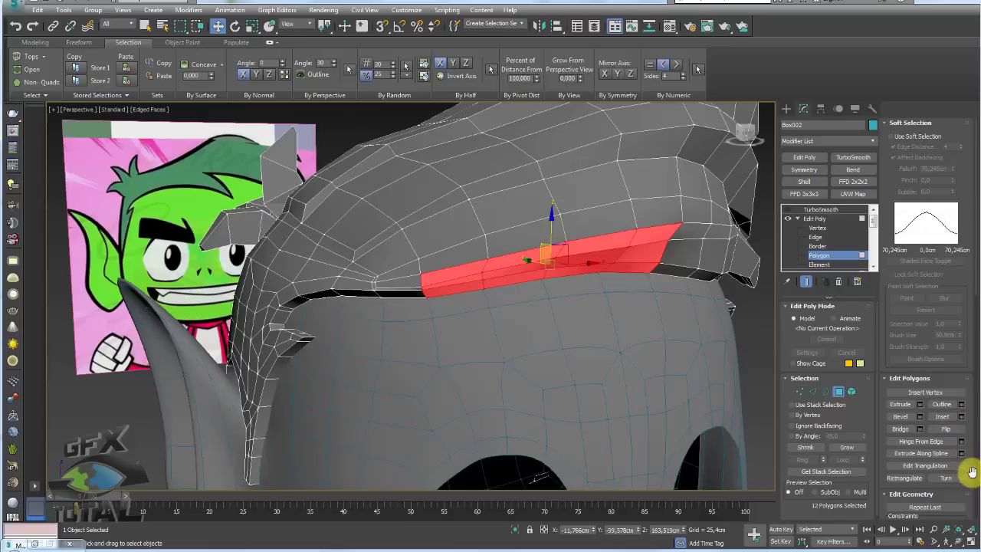
scroll(967, 419, "down", 5)
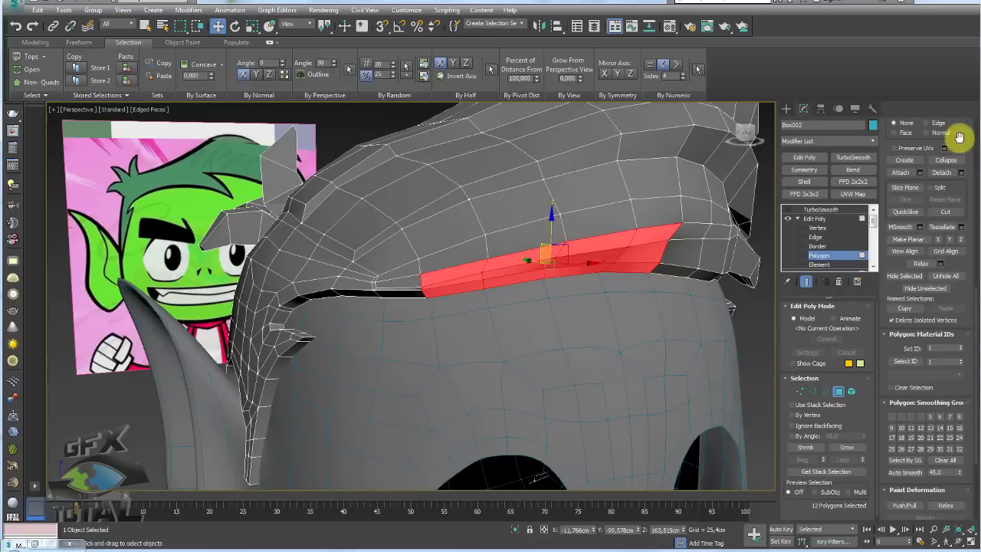
left_click_drag(959, 136, 959, 465)
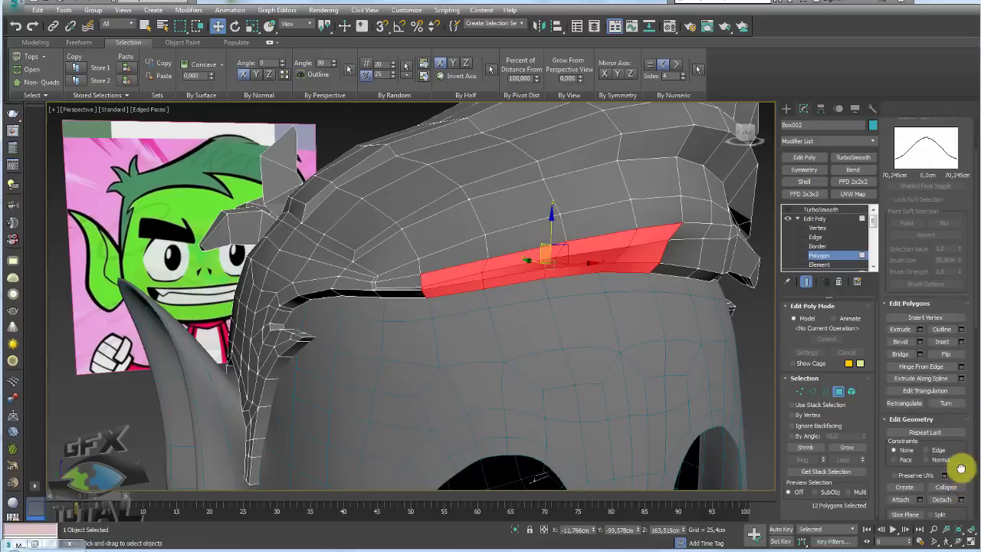
Step: Hinge the twelve-face strip 6° outward from a picked edge
left_click(962, 369)
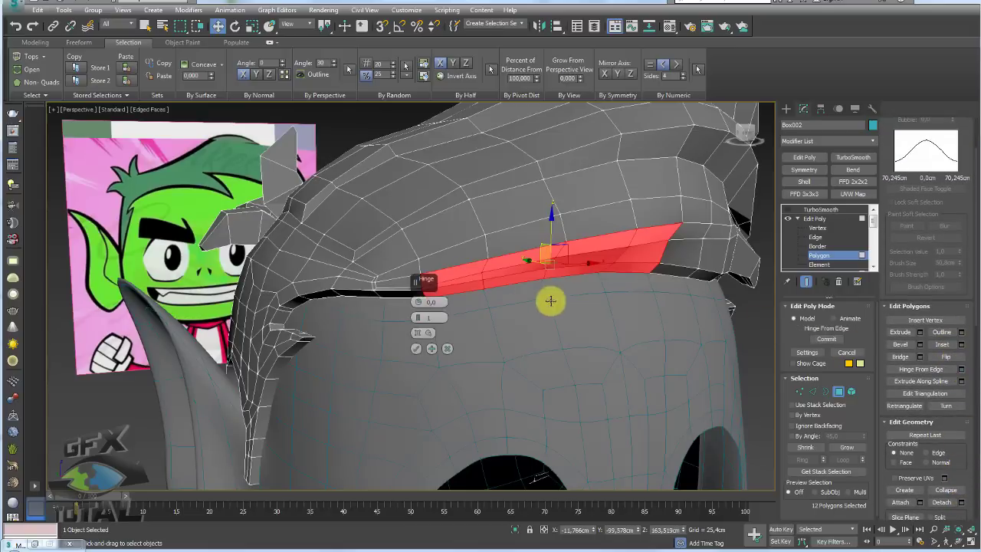
left_click(416, 335)
scroll(494, 290, "up", 3)
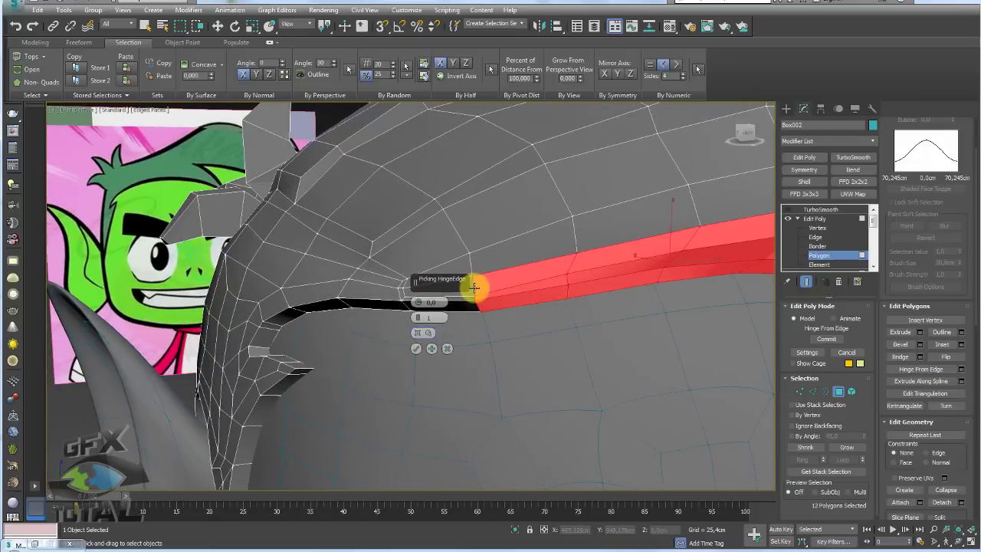
left_click(474, 286)
left_click_drag(421, 296, 423, 295)
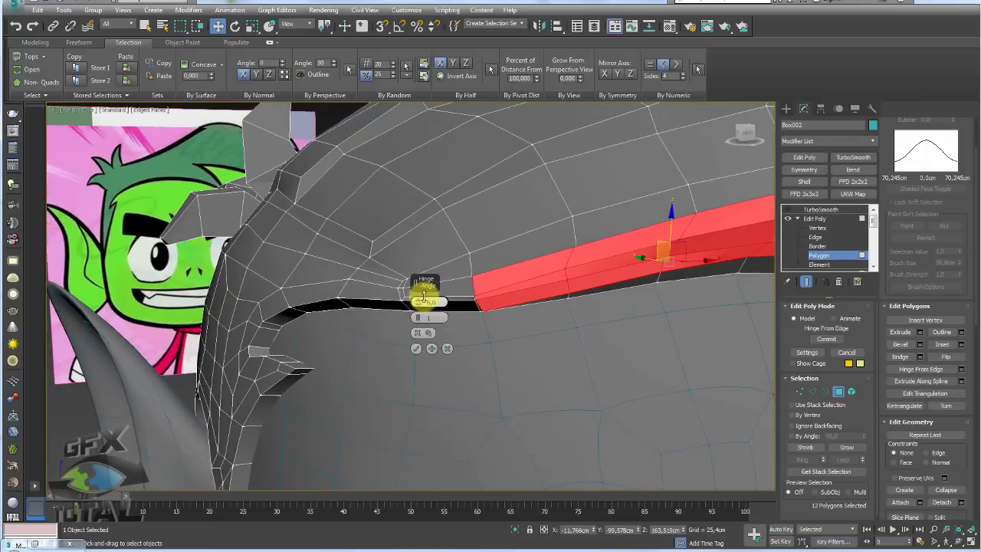
mouse_move(536, 307)
middle_mouse_down("alt")
mouse_move(584, 329)
mouse_move(517, 287)
middle_mouse_up("alt")
left_click(417, 349)
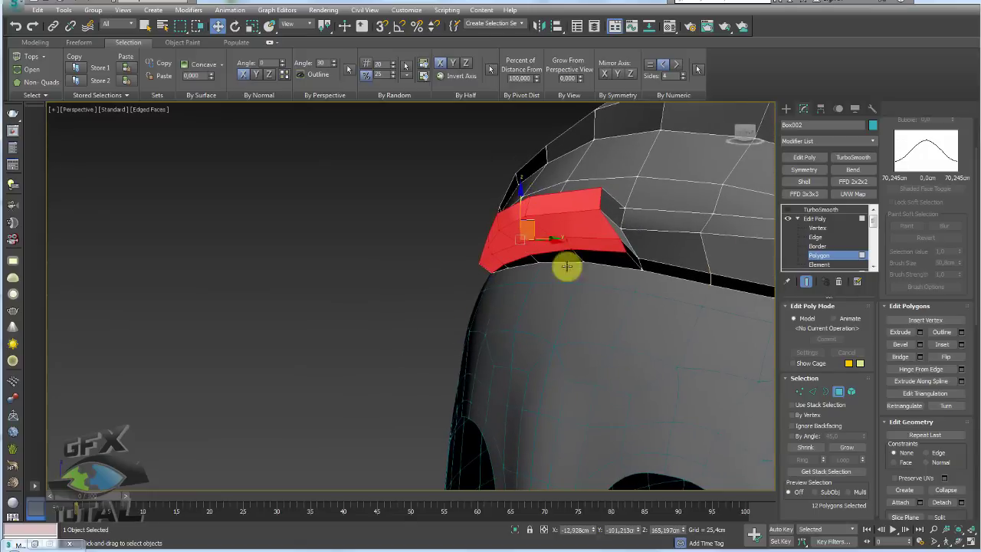
mouse_move(565, 268)
middle_mouse_down("alt")
mouse_move(615, 283)
mouse_move(587, 247)
middle_mouse_up("alt")
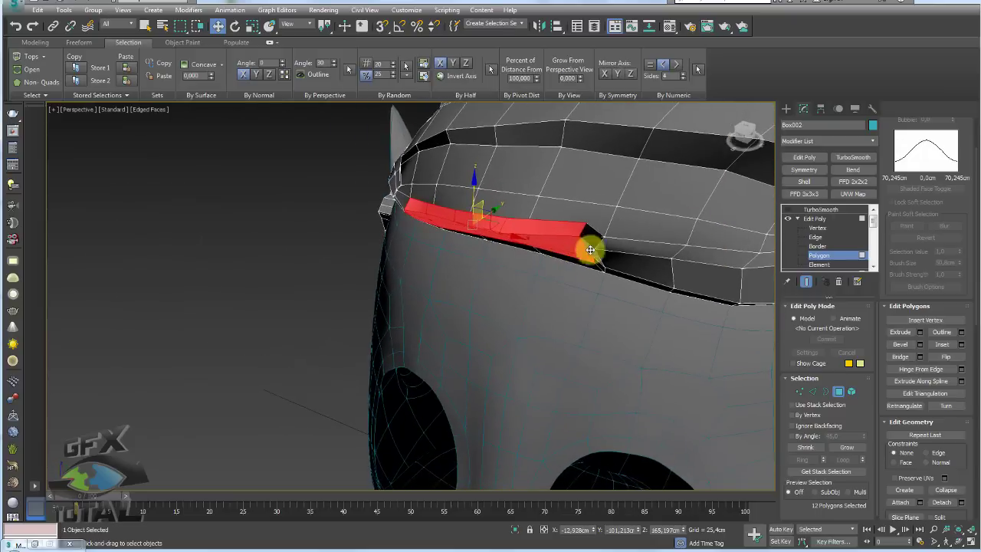
left_click(804, 194)
Step: Move FFD 3x3x3 control points to bend the hinged strip into a curved fringe
left_click(797, 219)
left_click(826, 228)
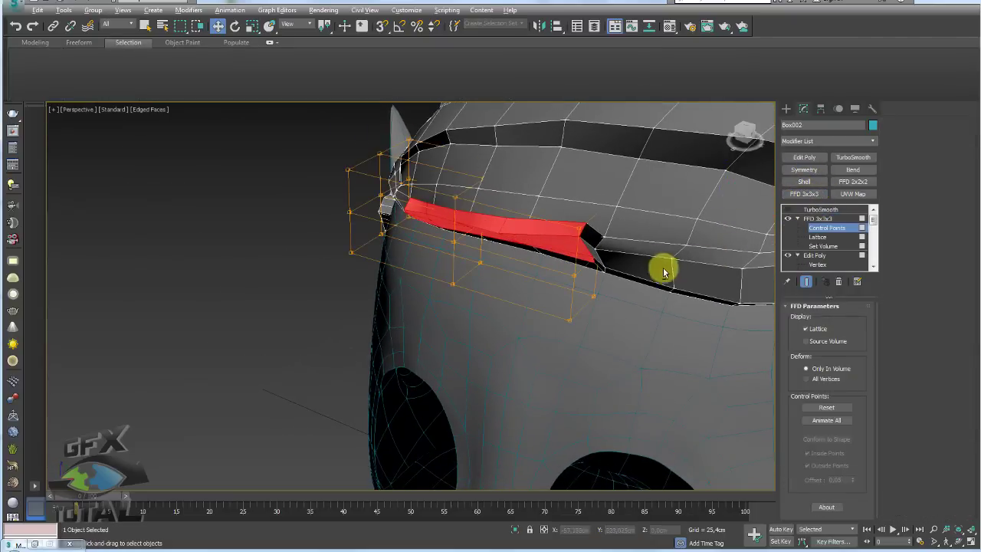
mouse_move(663, 267)
middle_mouse_down("alt")
mouse_move(734, 440)
mouse_move(657, 352)
mouse_move(648, 395)
middle_mouse_up("alt")
left_click_drag(648, 394, 600, 301)
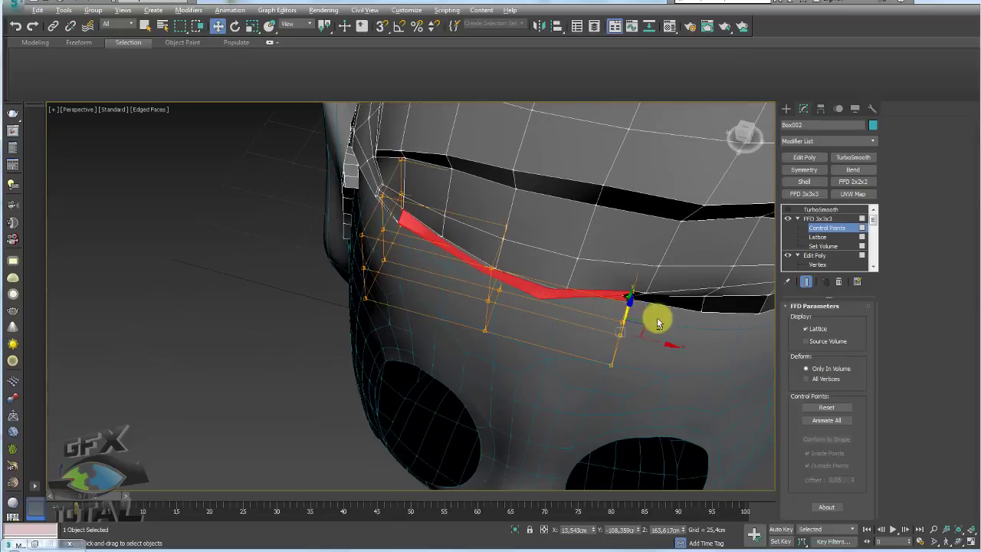
middle_click_drag(656, 317, 648, 331, "alt")
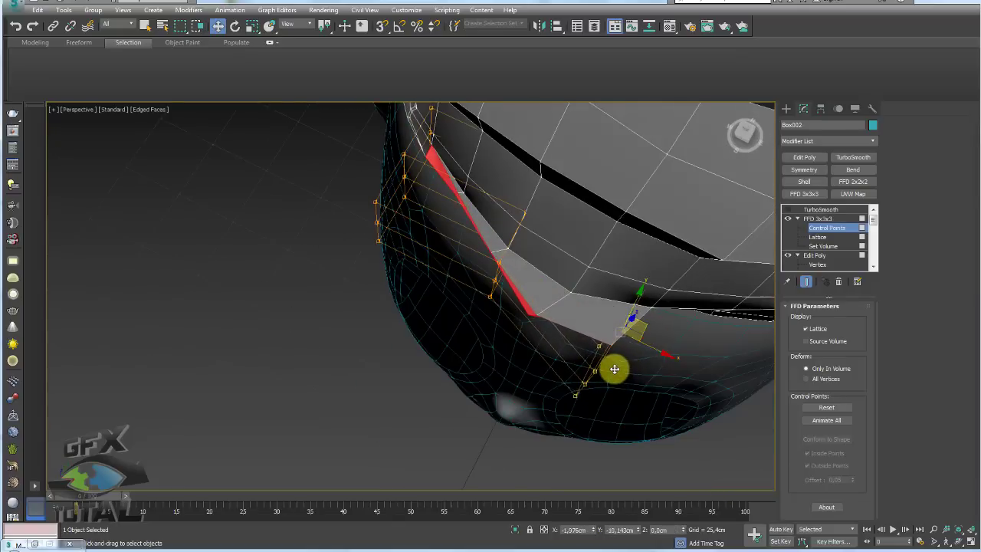
mouse_move(629, 353)
middle_mouse_down("alt")
mouse_move(652, 271)
mouse_move(613, 347)
mouse_move(573, 351)
mouse_move(596, 379)
middle_mouse_up("alt")
mouse_move(562, 393)
left_mouse_down()
mouse_move(580, 379)
mouse_move(486, 404)
left_mouse_up()
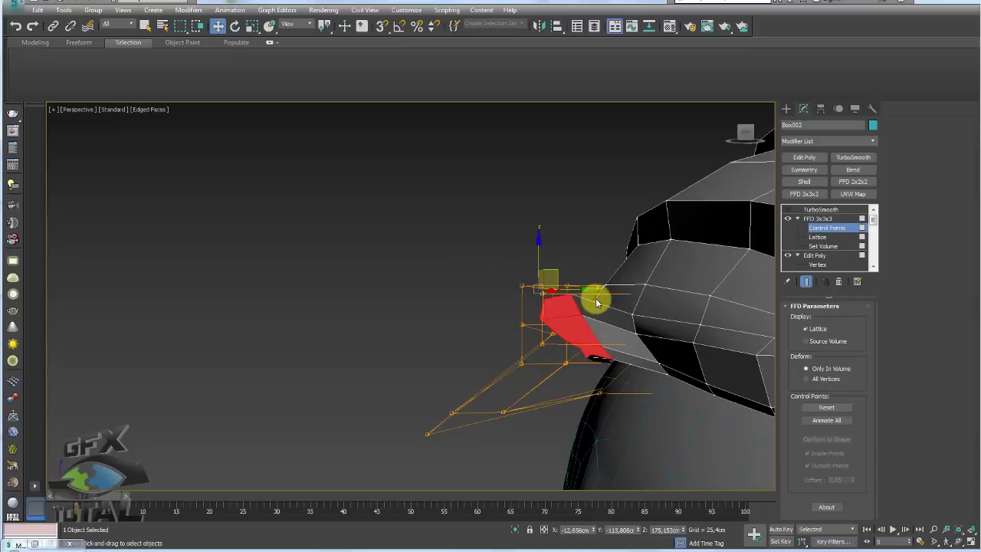
left_click_drag(556, 272, 598, 272)
mouse_move(586, 274)
middle_mouse_down("alt")
mouse_move(630, 346)
mouse_move(611, 313)
mouse_move(553, 373)
mouse_move(664, 353)
mouse_move(627, 298)
mouse_move(627, 279)
middle_mouse_up("alt")
Step: Add an Edit Poly above the lattice and pull two front flap edges downward
left_click(817, 218)
left_click(808, 161)
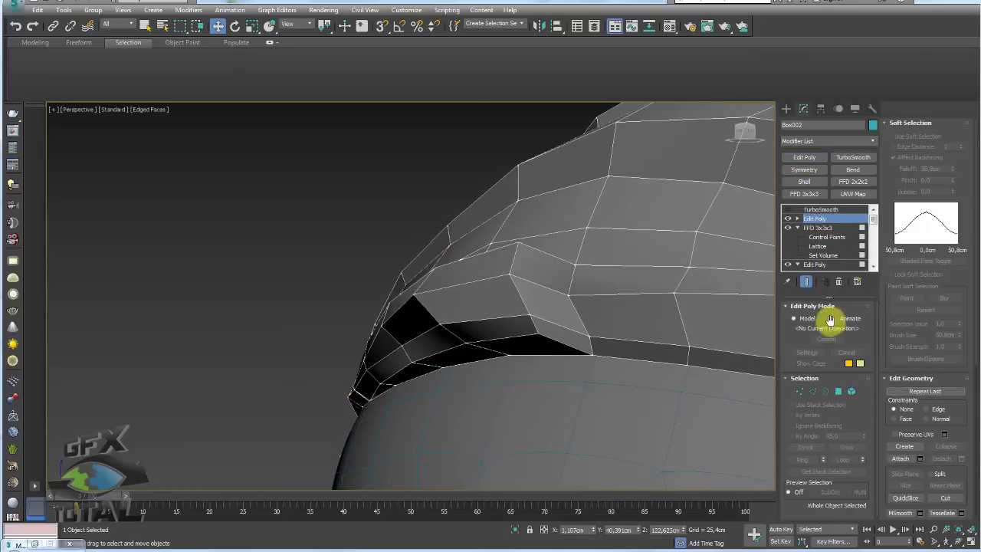
left_click(813, 391)
left_click(523, 305)
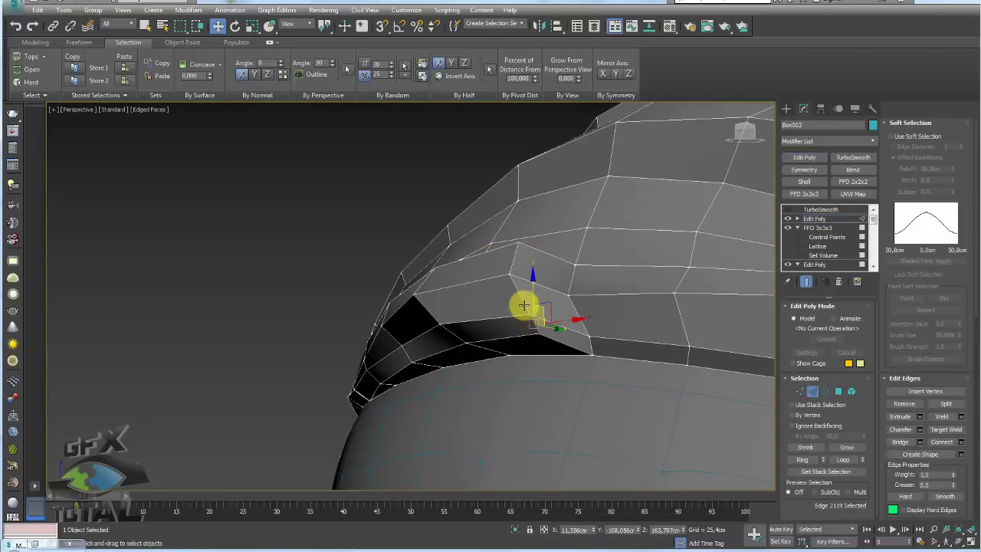
left_click(462, 345, "ctrl")
middle_click_drag(453, 346, 493, 341, "alt")
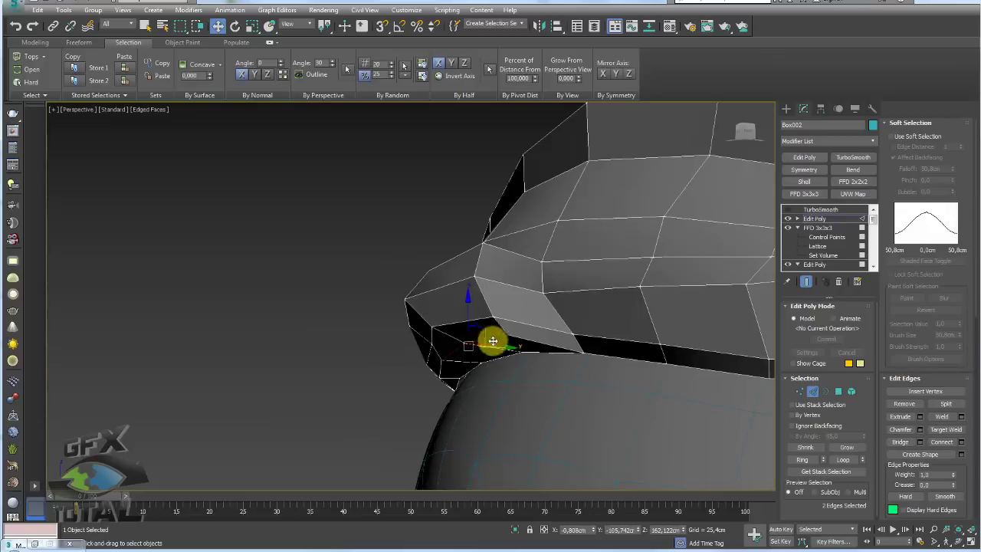
left_click_drag(485, 330, 473, 338)
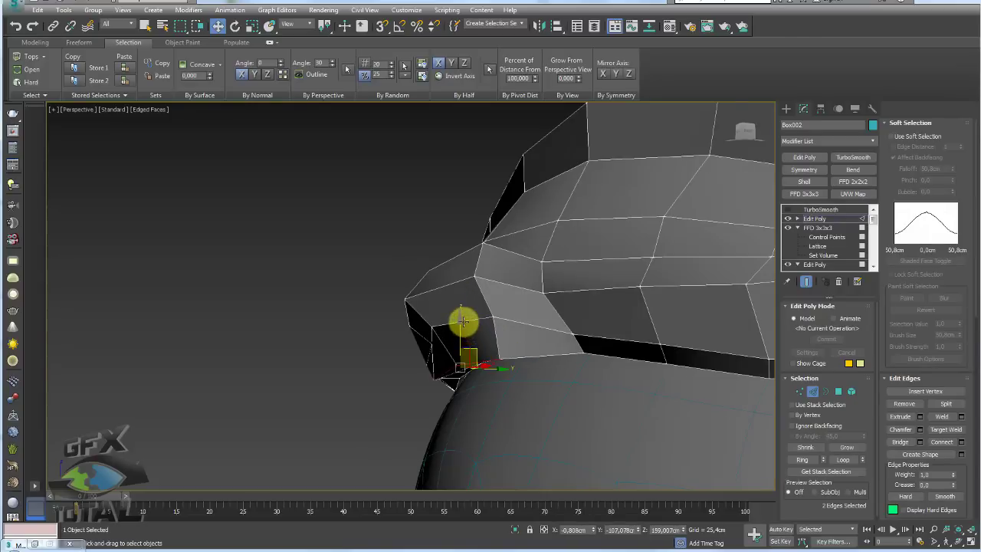
Step: Select a single edge at the hair tip and try rotating it, then undo
mouse_move(427, 339)
middle_mouse_down("alt")
mouse_move(411, 333)
mouse_move(442, 319)
mouse_move(432, 332)
mouse_move(468, 344)
mouse_move(363, 367)
mouse_move(394, 350)
middle_mouse_up("alt")
left_click(349, 367)
left_click_drag(394, 351, 387, 355)
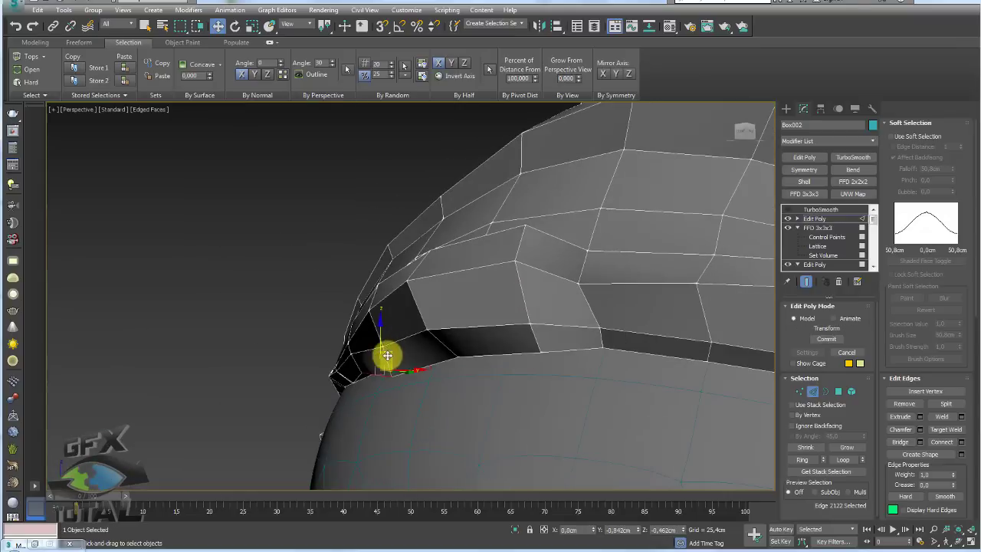
key("e")
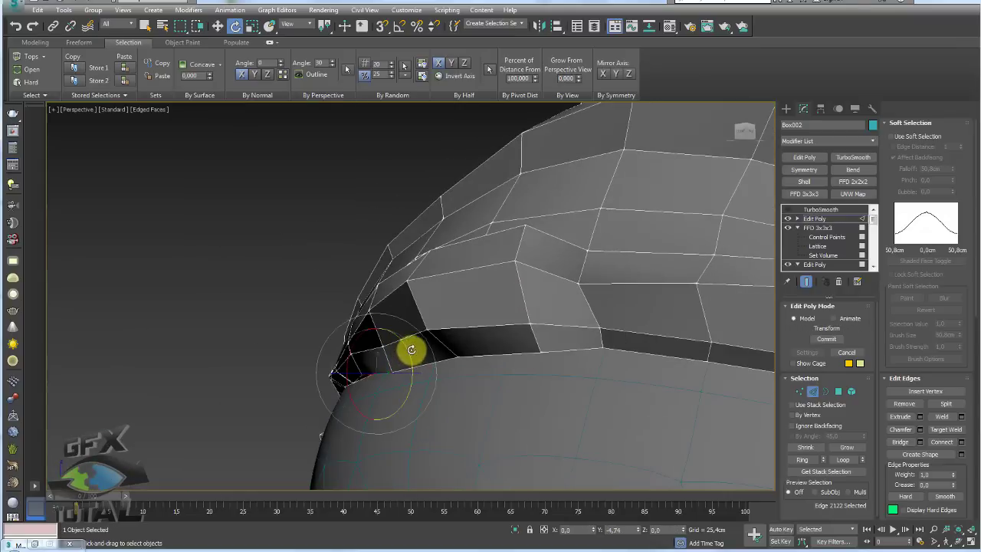
key("ctrl+z")
Step: Extrude three rim polygons on the hair cap outward into a tuft
left_click(839, 391)
left_click(555, 331)
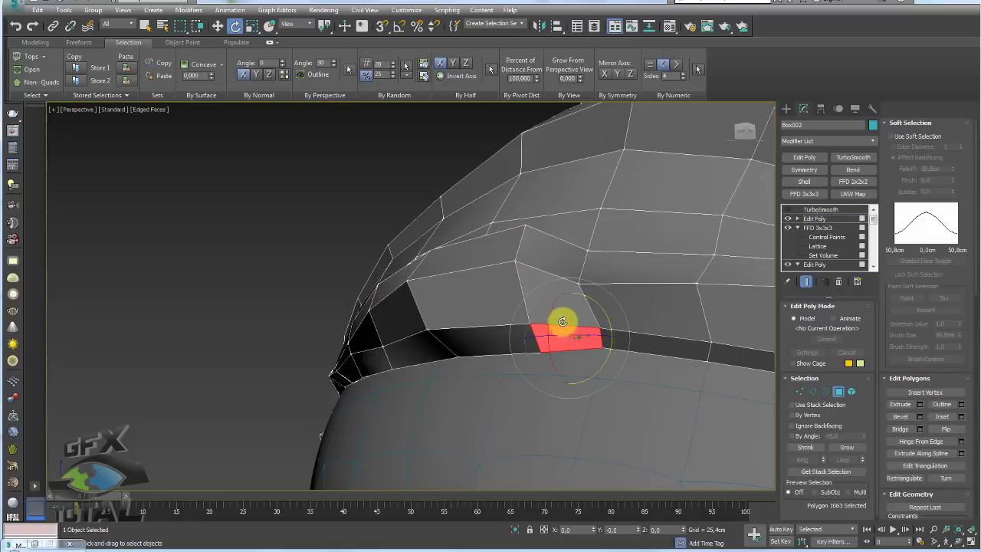
left_click(537, 299)
left_click(564, 285, "ctrl")
middle_click_drag(563, 285, 762, 355, "alt")
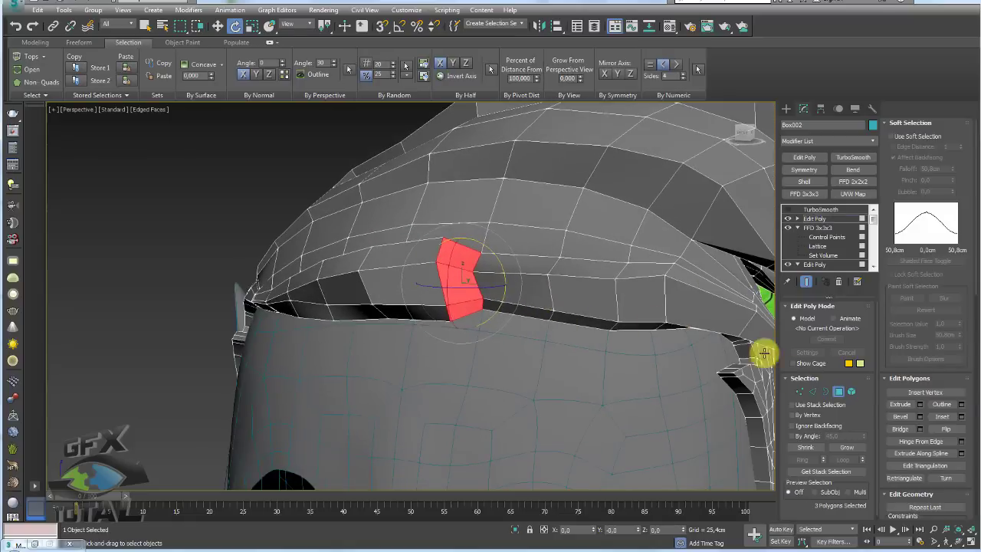
left_click(920, 405)
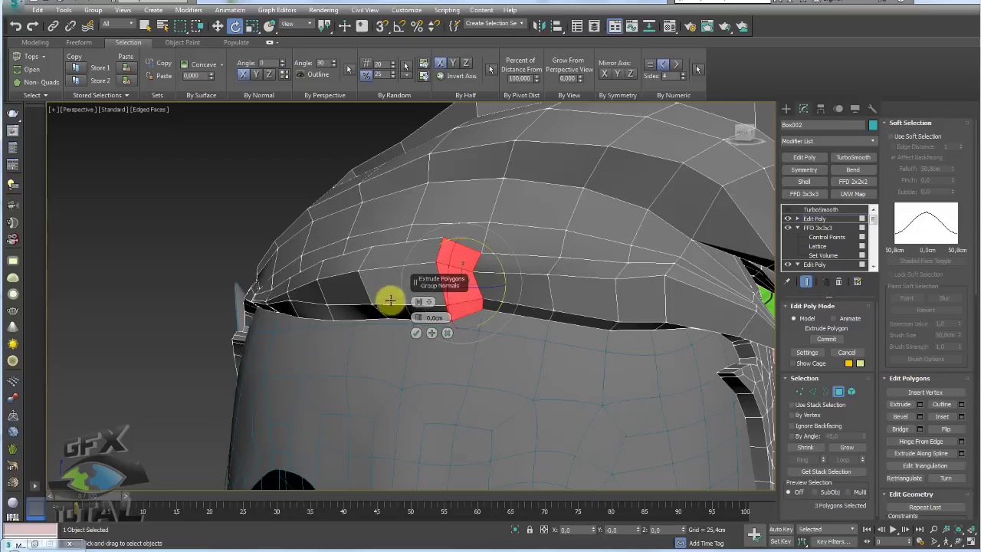
left_click_drag(419, 317, 420, 301)
left_click(416, 333)
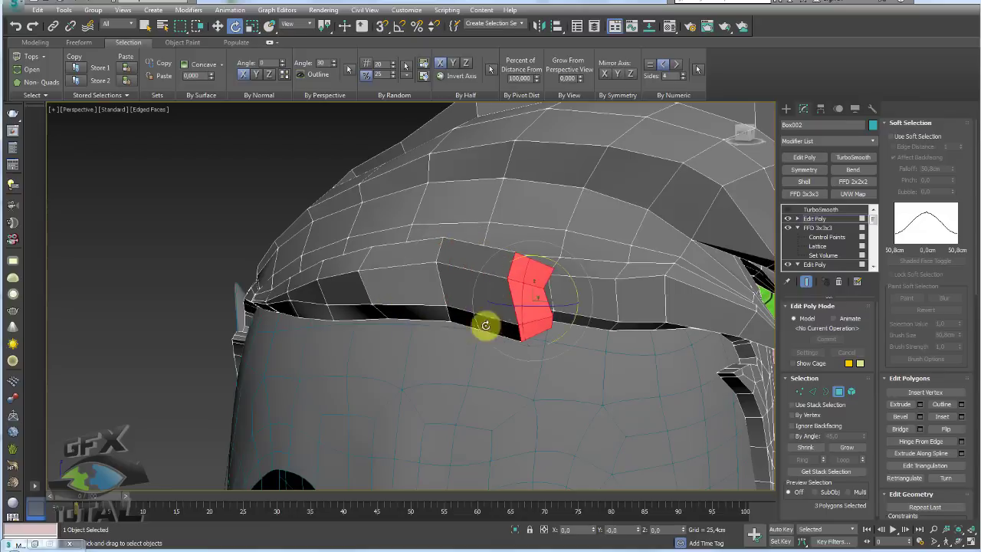
Step: Scale the extruded end toward a point and move it left and down
key("r")
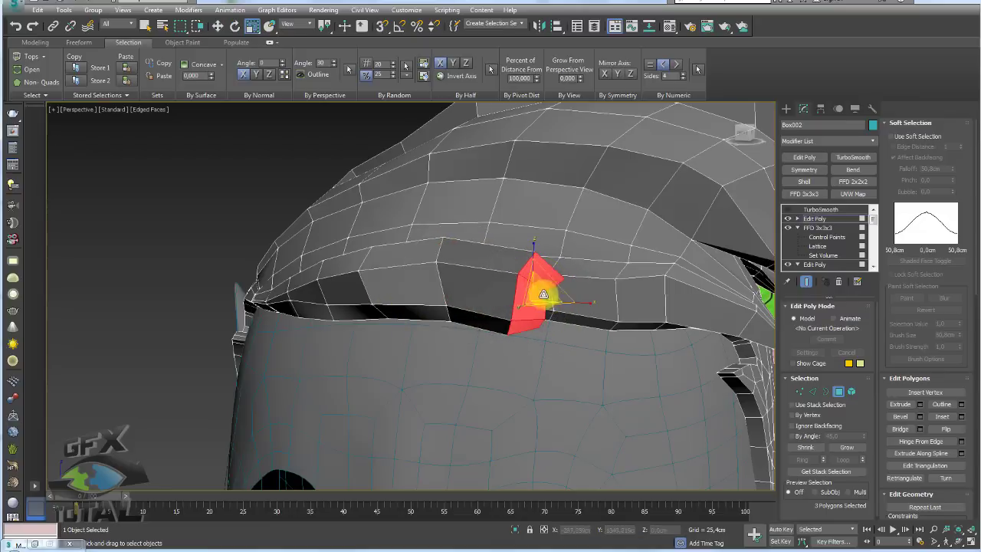
left_click_drag(540, 292, 548, 330)
key("w")
left_click_drag(554, 280, 534, 300)
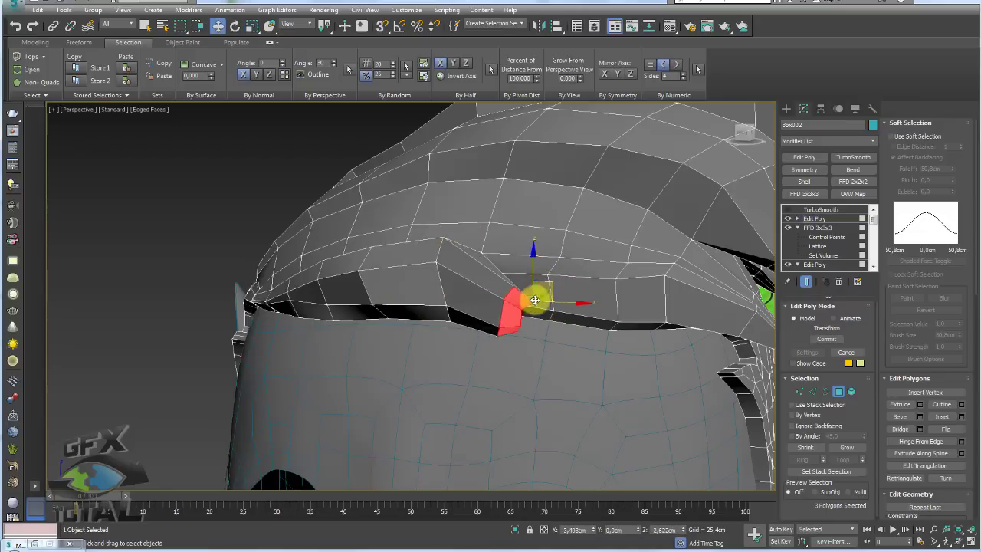
mouse_move(569, 313)
middle_mouse_down("alt")
mouse_move(591, 288)
mouse_move(558, 300)
mouse_move(552, 280)
mouse_move(493, 326)
middle_mouse_up("alt")
key("e")
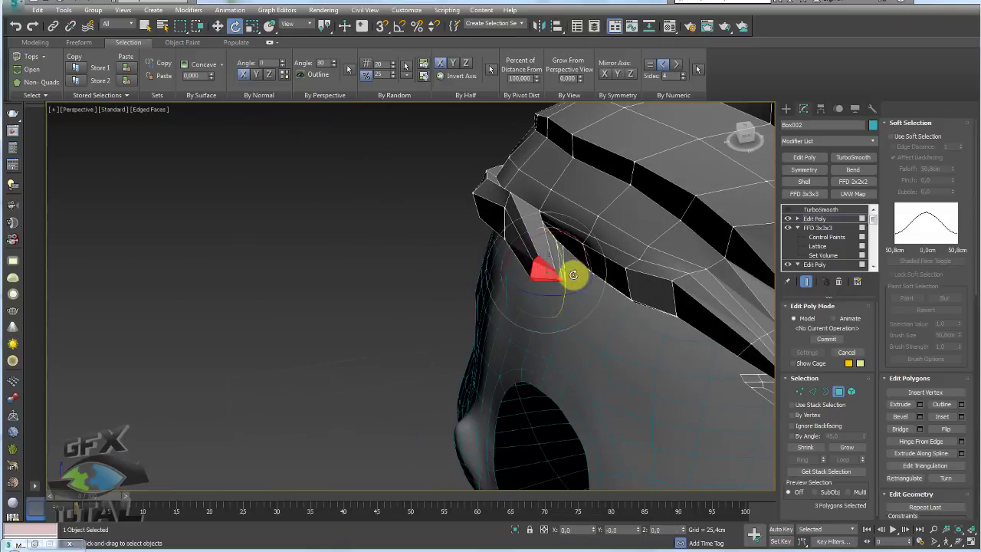
key("r")
left_click_drag(547, 274, 476, 284)
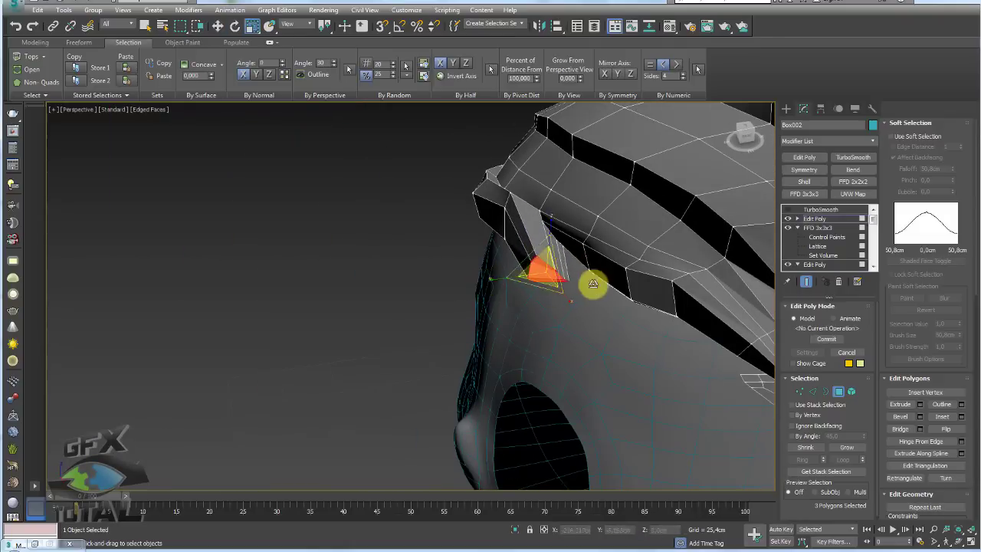
middle_click_drag(590, 281, 670, 271, "alt")
Step: Raise two edges at the hair tip beside the new tuft
left_click(812, 391)
mouse_move(537, 273)
middle_mouse_down("alt")
mouse_move(572, 275)
mouse_move(536, 252)
mouse_move(546, 240)
middle_mouse_up("alt")
left_click(532, 244, "ctrl")
key("w")
left_click_drag(550, 230, 557, 215)
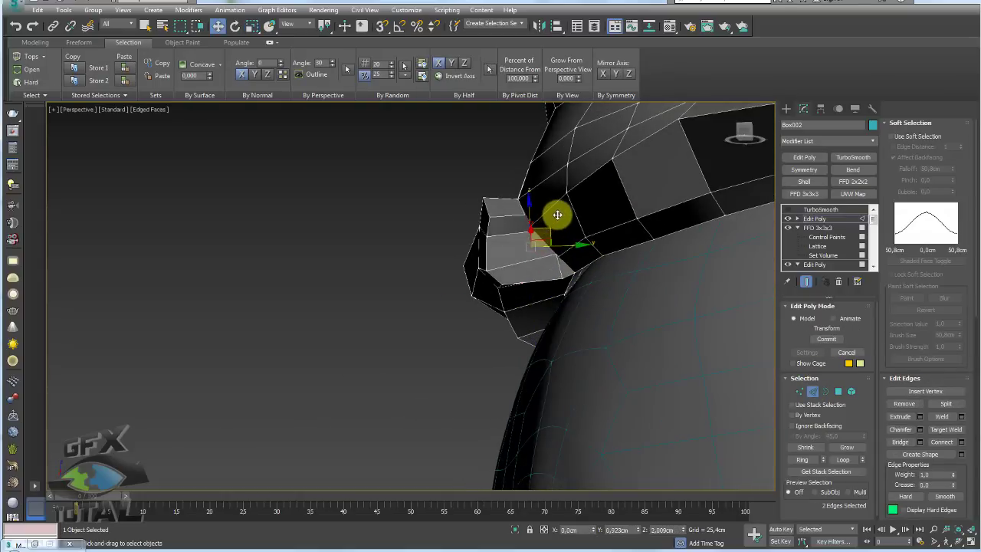
middle_click_drag(560, 218, 644, 265, "alt")
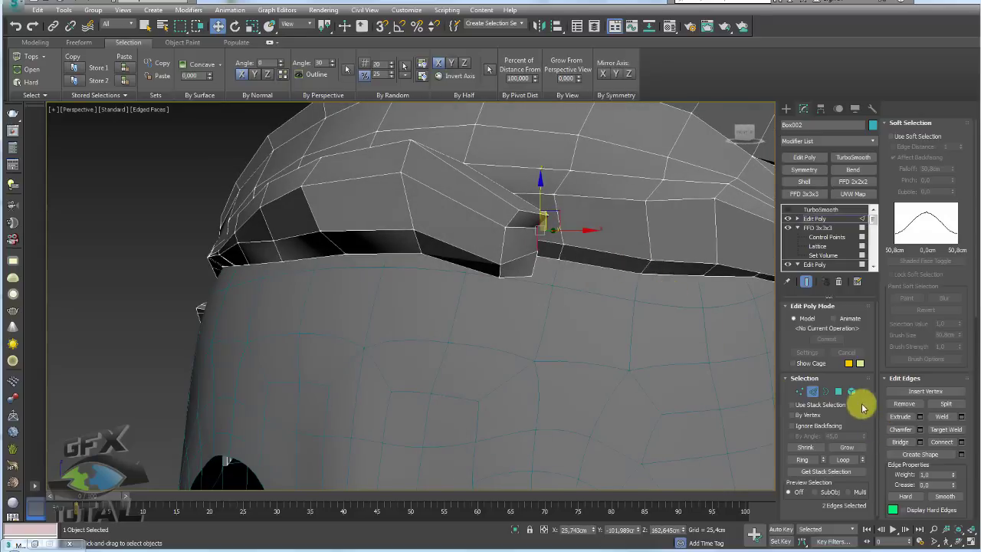
Step: Extrude a rim polygon and move the new faces down and right
left_click(840, 393)
left_click(920, 404)
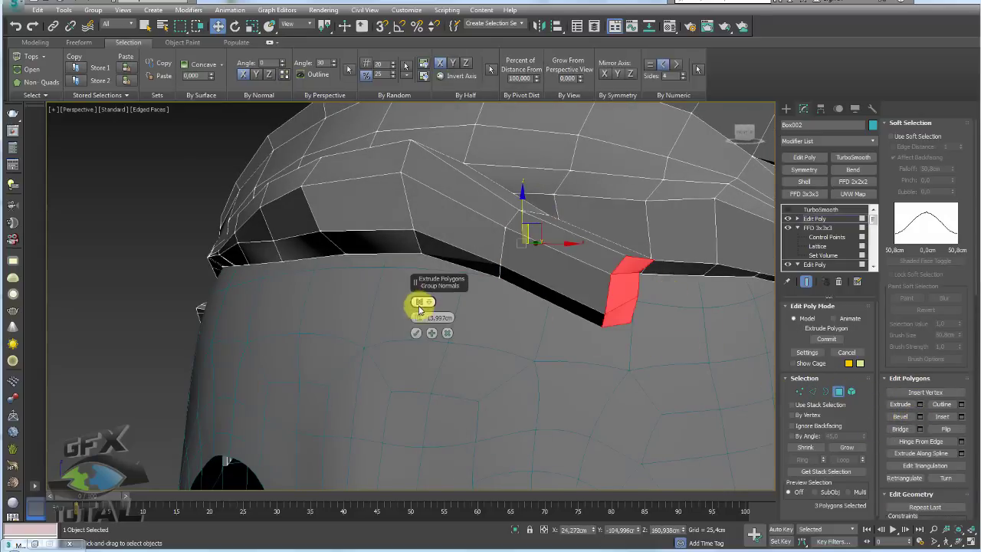
left_click_drag(968, 364, 948, 138)
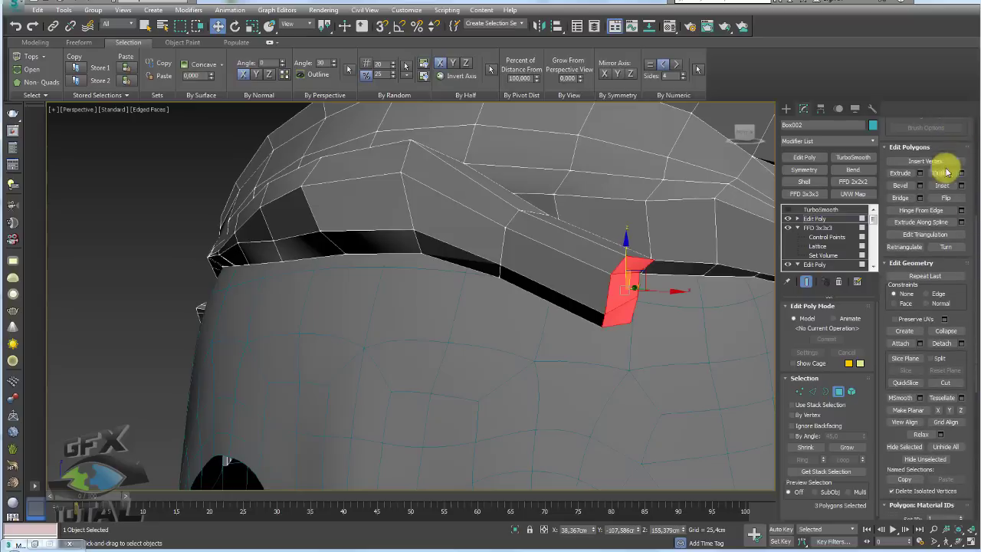
scroll(942, 325, "down", 3)
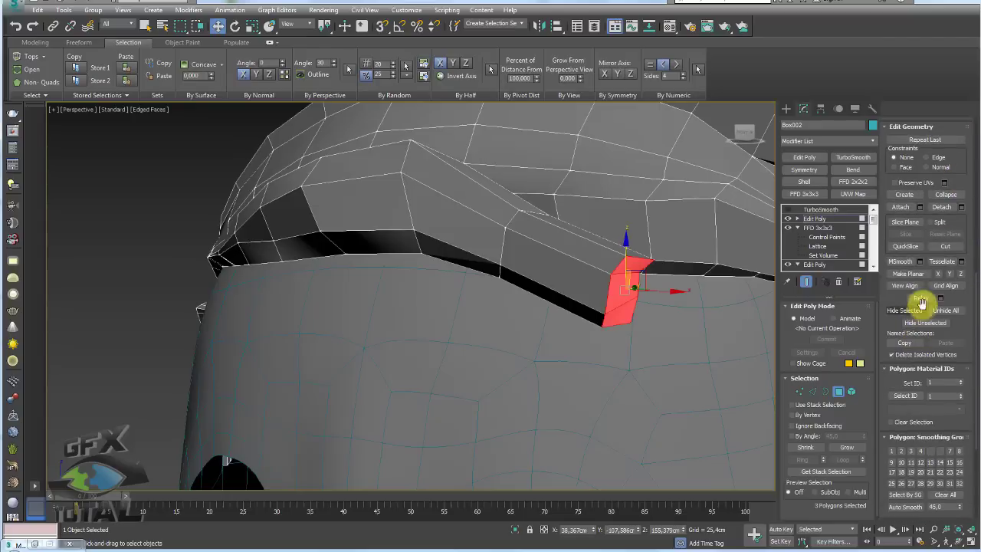
middle_click_drag(644, 279, 608, 277, "alt")
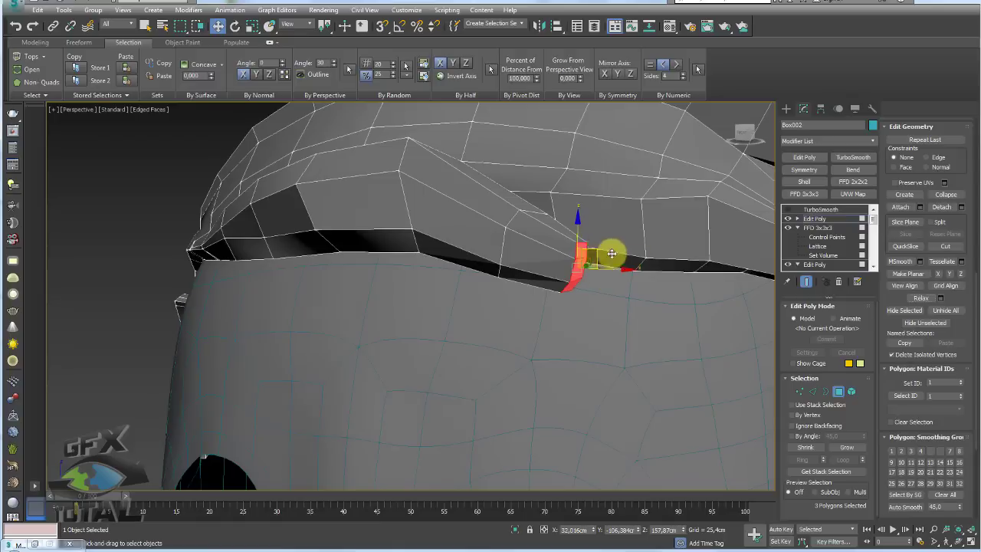
left_click_drag(611, 253, 641, 295)
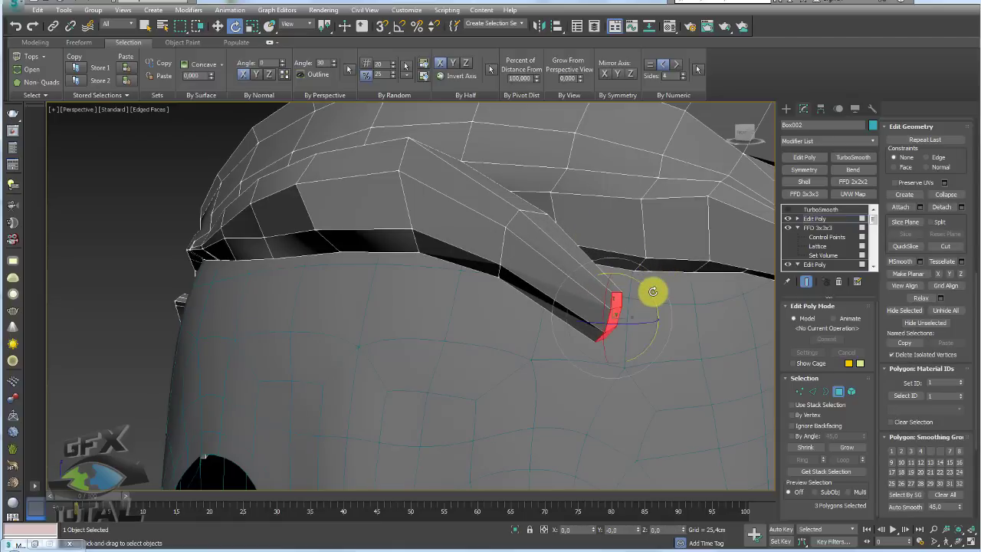
Step: Scale the new tuft's end down to a tapered point
key("r")
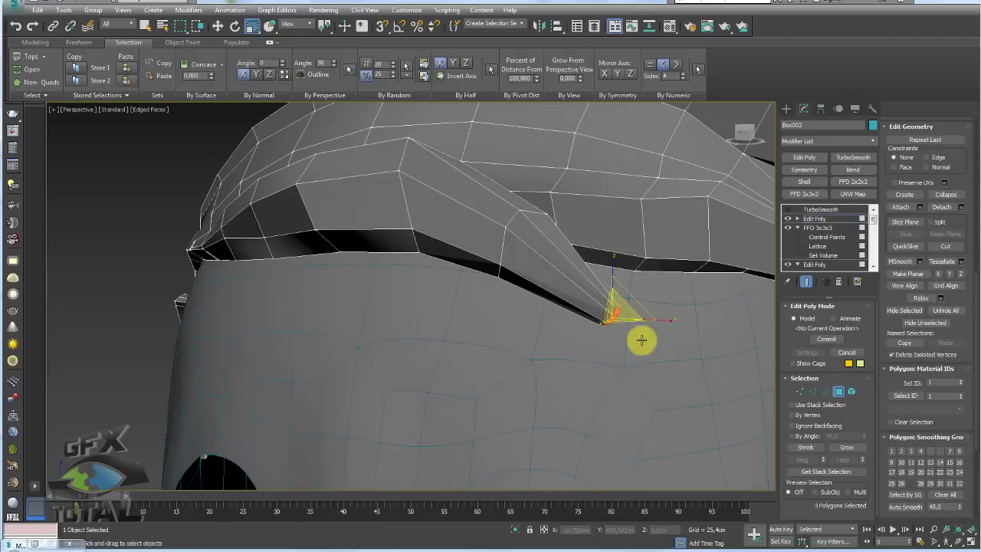
scroll(641, 340, "down", 3)
scroll(668, 355, "down", 4)
scroll(682, 358, "down", 2)
middle_click_drag(665, 351, 659, 341, "alt")
scroll(634, 317, "up", 2)
left_click_drag(634, 317, 650, 332)
key("w")
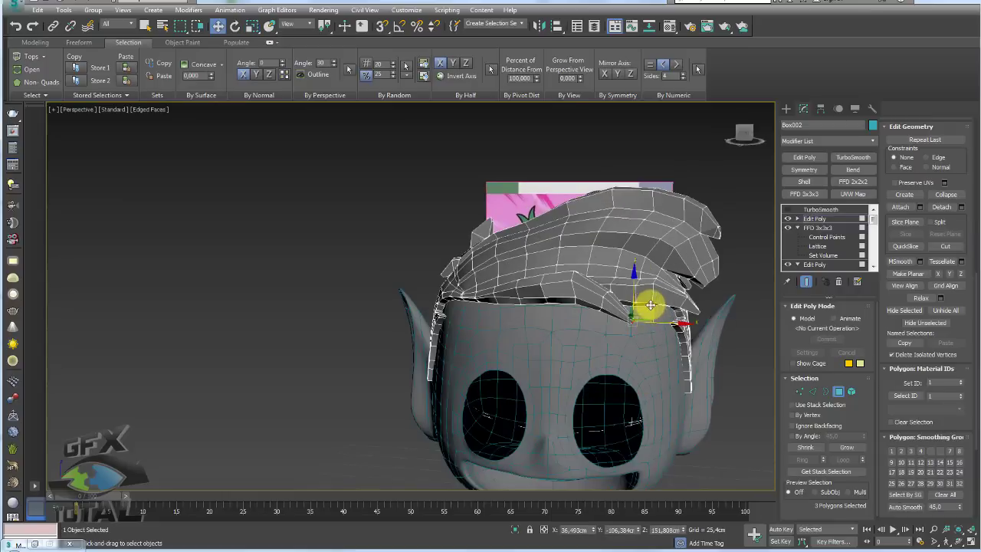
Step: Show the 2-iteration TurboSmooth result and frame the head between both references
left_click(815, 218)
left_click(821, 209)
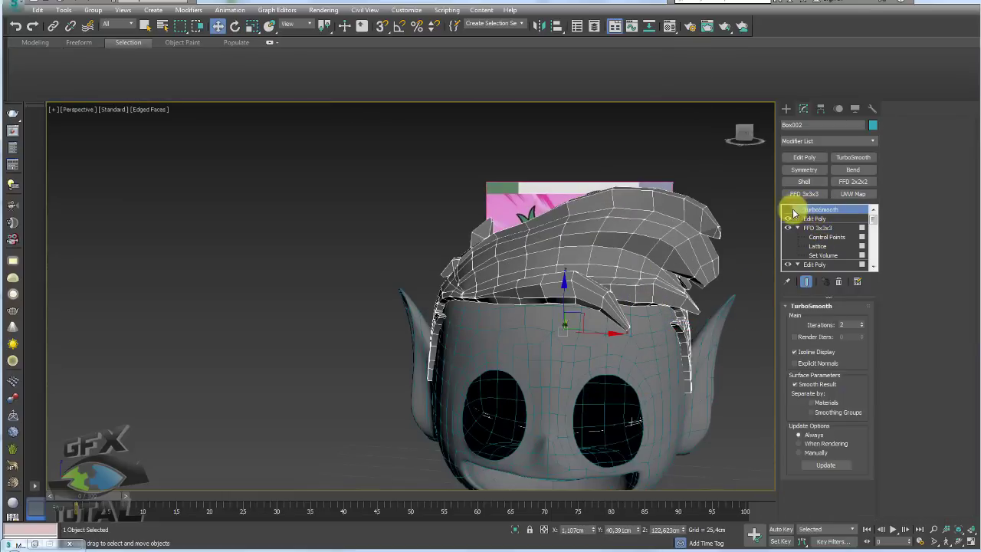
mouse_move(650, 265)
middle_mouse_down("alt")
mouse_move(711, 378)
mouse_move(591, 318)
mouse_move(672, 314)
mouse_move(696, 287)
mouse_move(740, 317)
mouse_move(708, 378)
mouse_move(517, 291)
mouse_move(600, 344)
mouse_move(603, 357)
mouse_move(609, 346)
mouse_move(576, 324)
middle_mouse_up("alt")
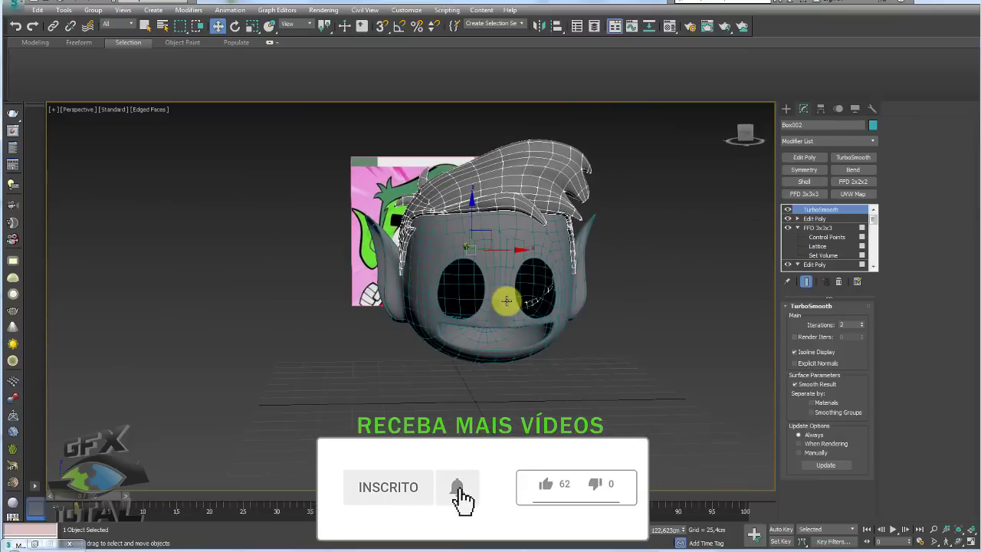
mouse_move(508, 300)
middle_mouse_down("alt")
mouse_move(557, 311)
mouse_move(574, 385)
middle_mouse_up("alt")
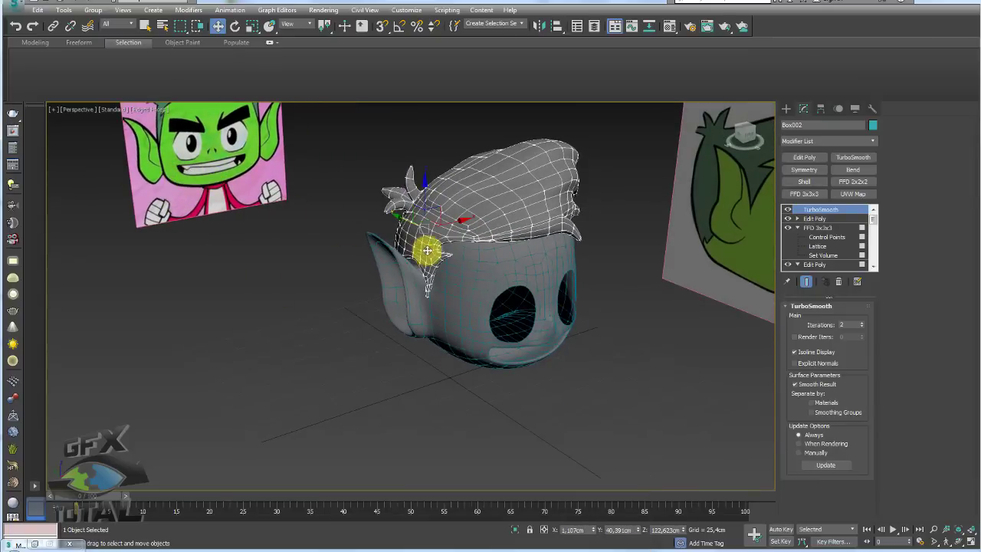
middle_click_drag(522, 248, 485, 276)
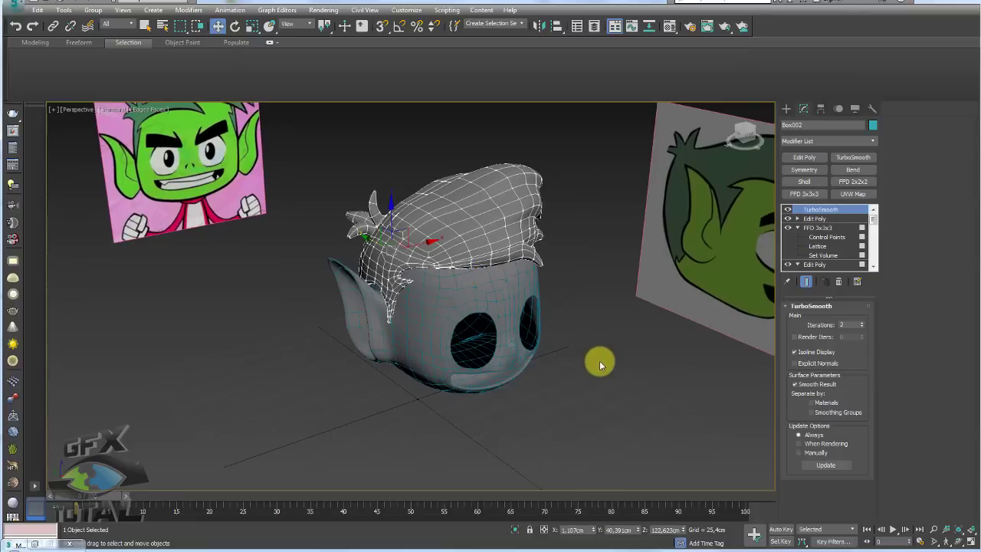
scroll(582, 421, "down", 3)
scroll(541, 413, "down", 2)
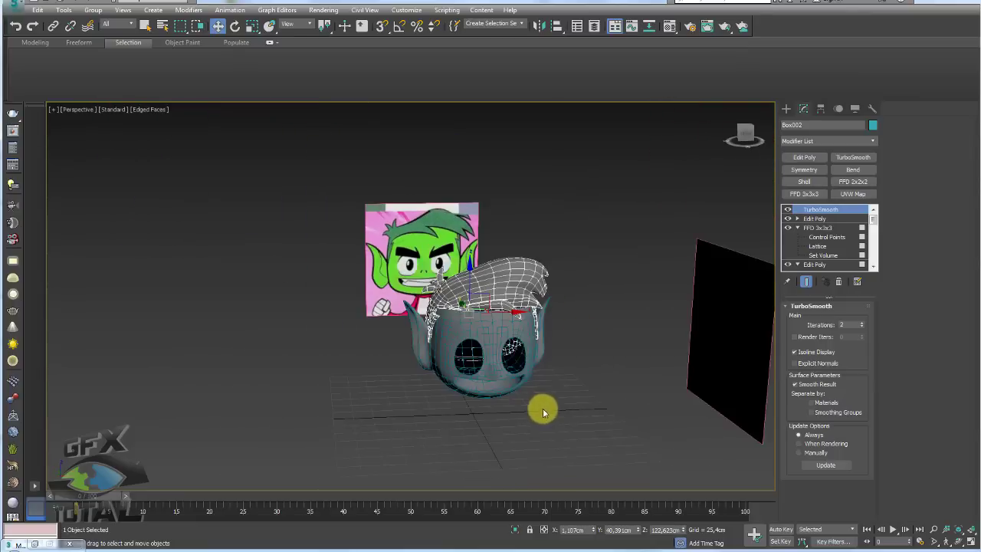
scroll(542, 408, "up", 1)
middle_click_drag(574, 427, 558, 393)
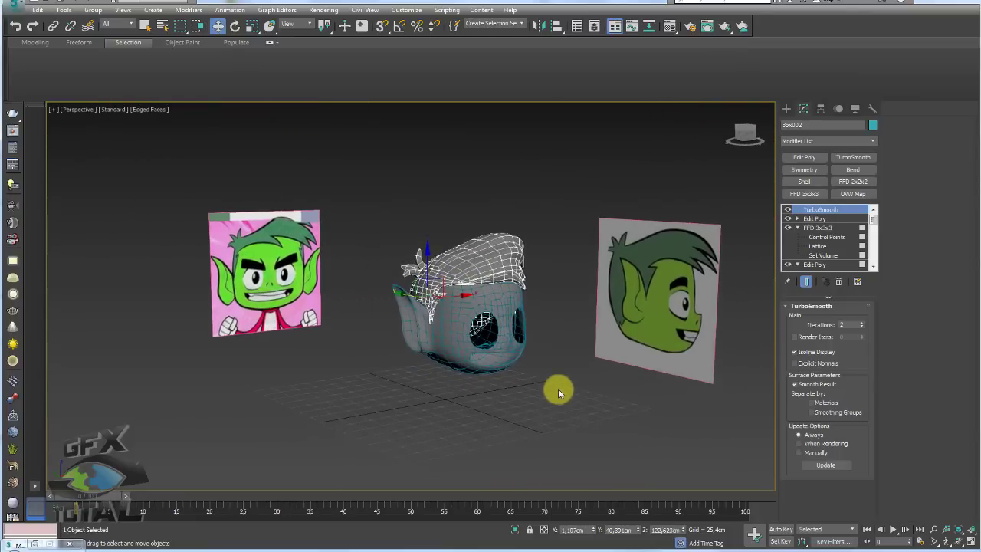